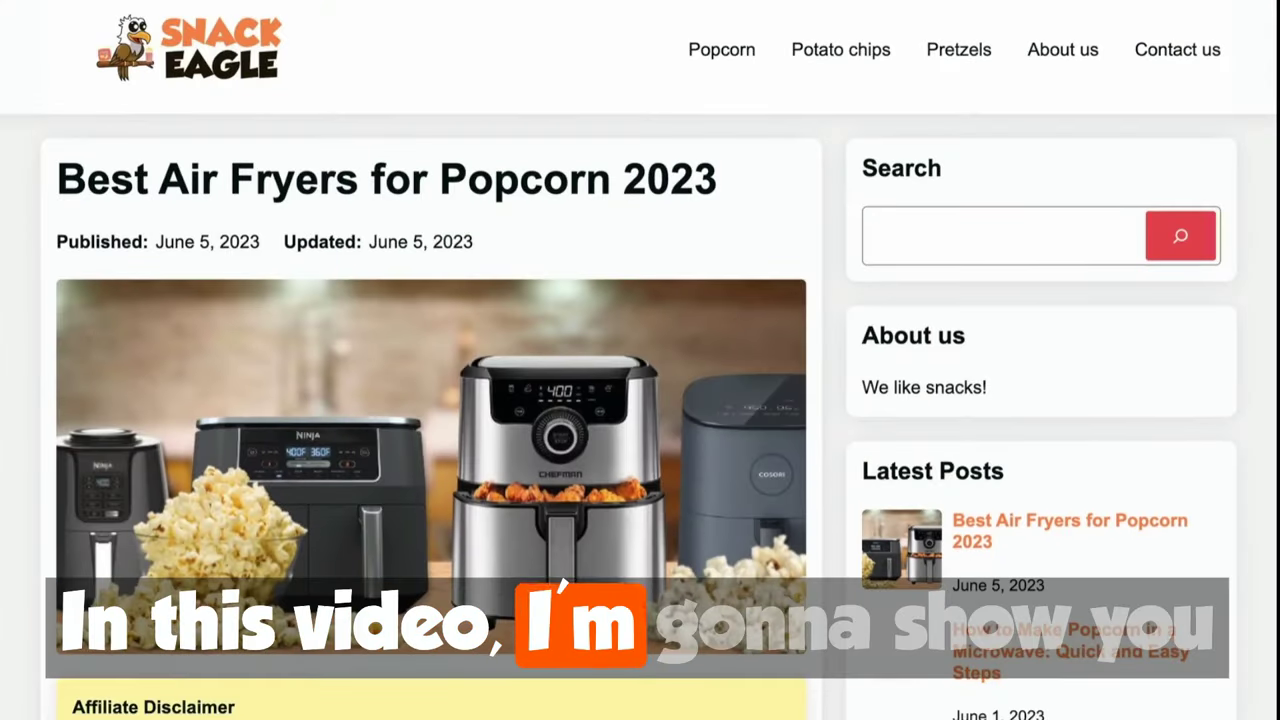
Read through the "Best Air Fryers for Popcorn 2023" article, from its introduction to the air fryer comparison table
{"action": "scroll", "coordinate": [640, 360], "scroll_direction": "down", "scroll_amount": 3}
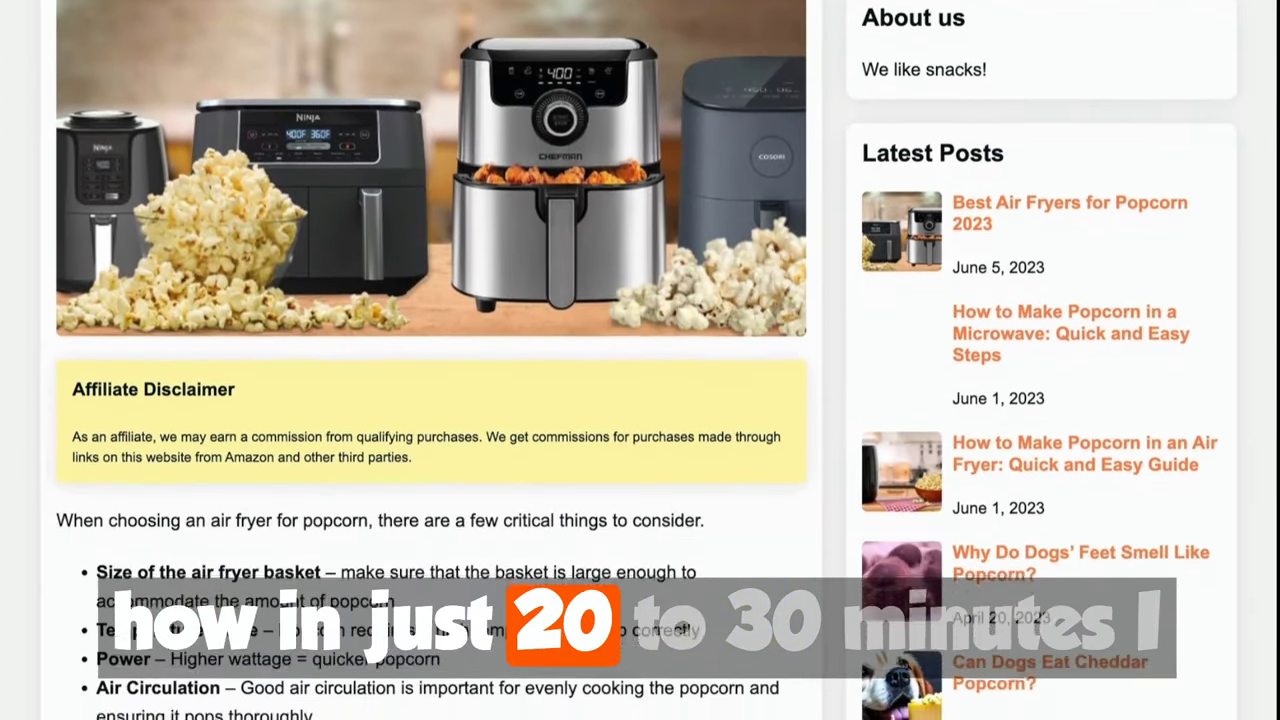
{"action": "scroll", "coordinate": [640, 360], "scroll_direction": "down", "scroll_amount": 4}
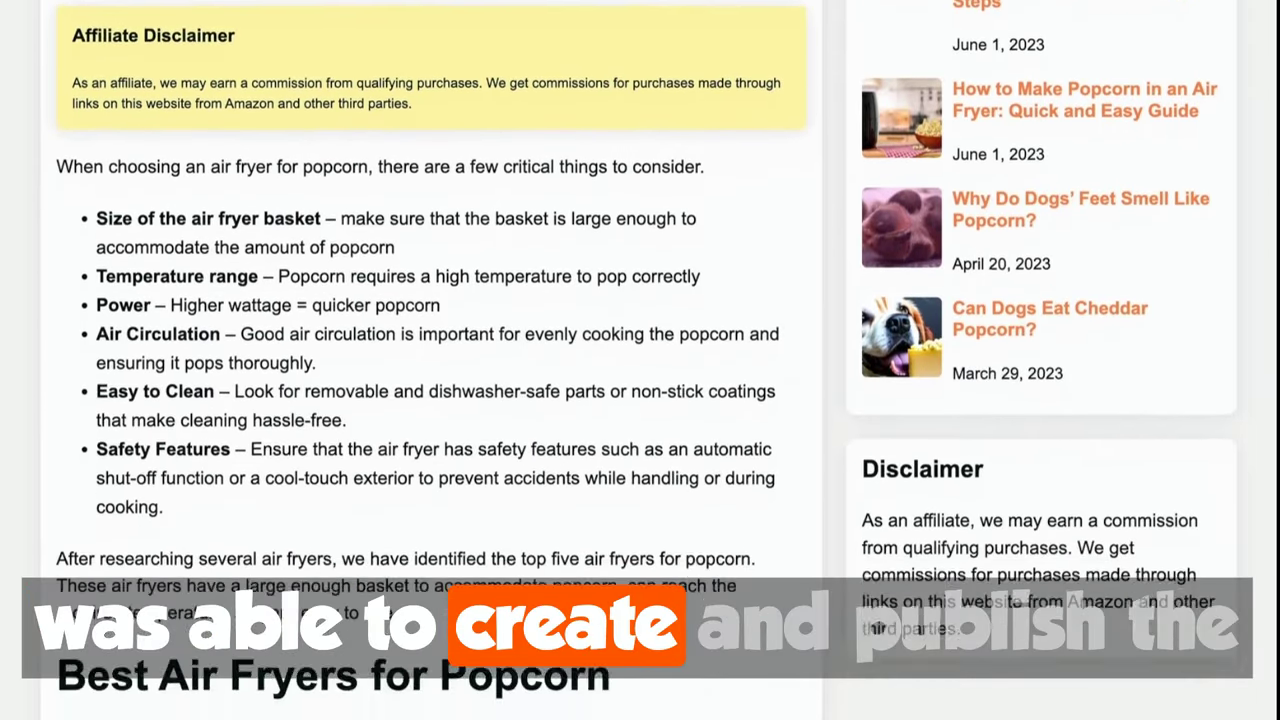
{"action": "scroll", "coordinate": [640, 360], "scroll_direction": "down", "scroll_amount": 5}
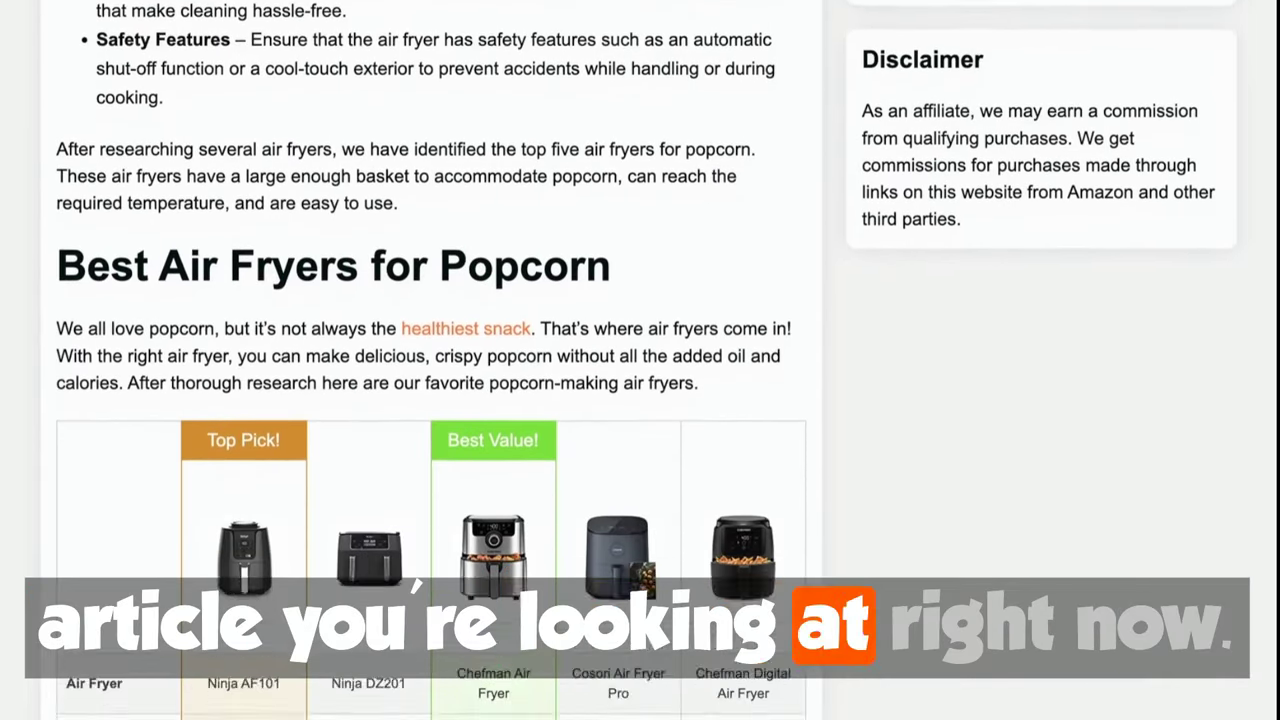
{"action": "scroll", "coordinate": [640, 360], "scroll_direction": "down", "scroll_amount": 3}
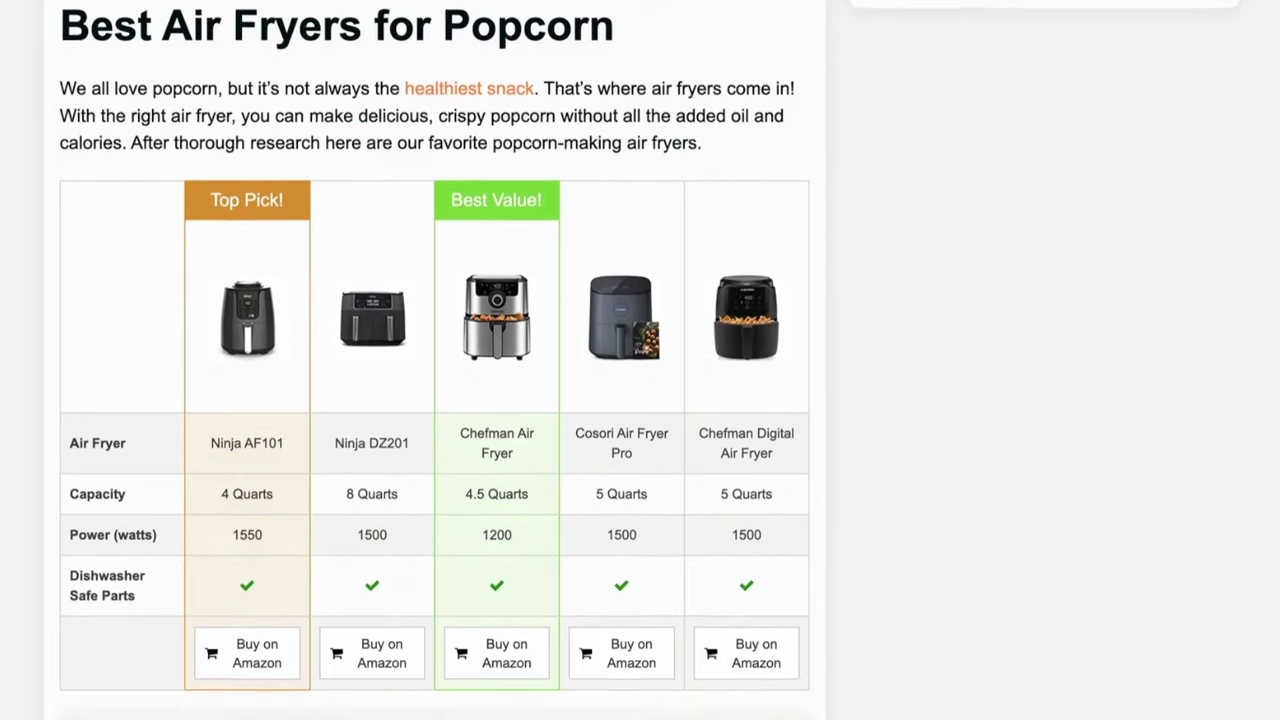
{"action": "scroll", "coordinate": [640, 360], "scroll_direction": "down", "scroll_amount": 5}
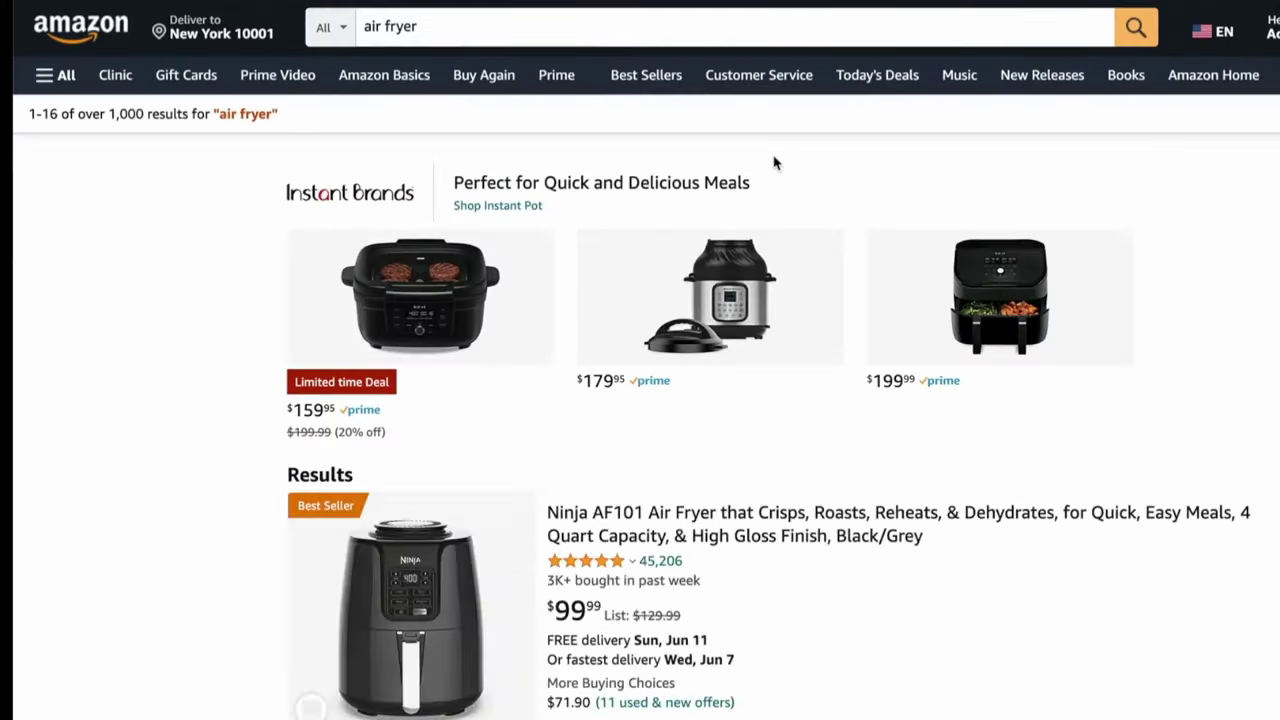
Open the Ninja AF101 Air Fryer from the Amazon results and examine its specifications and description
{"action": "scroll", "coordinate": [773, 162], "scroll_direction": "down", "scroll_amount": 3}
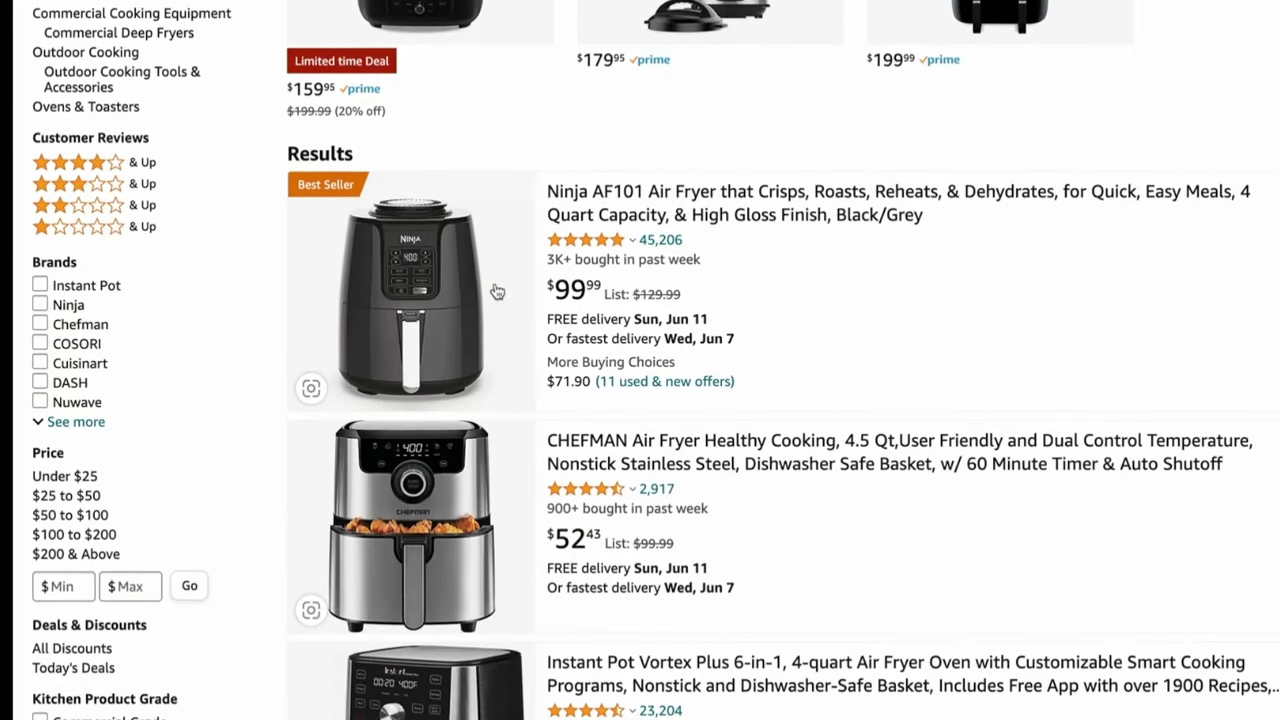
{"action": "left_click", "coordinate": [497, 291]}
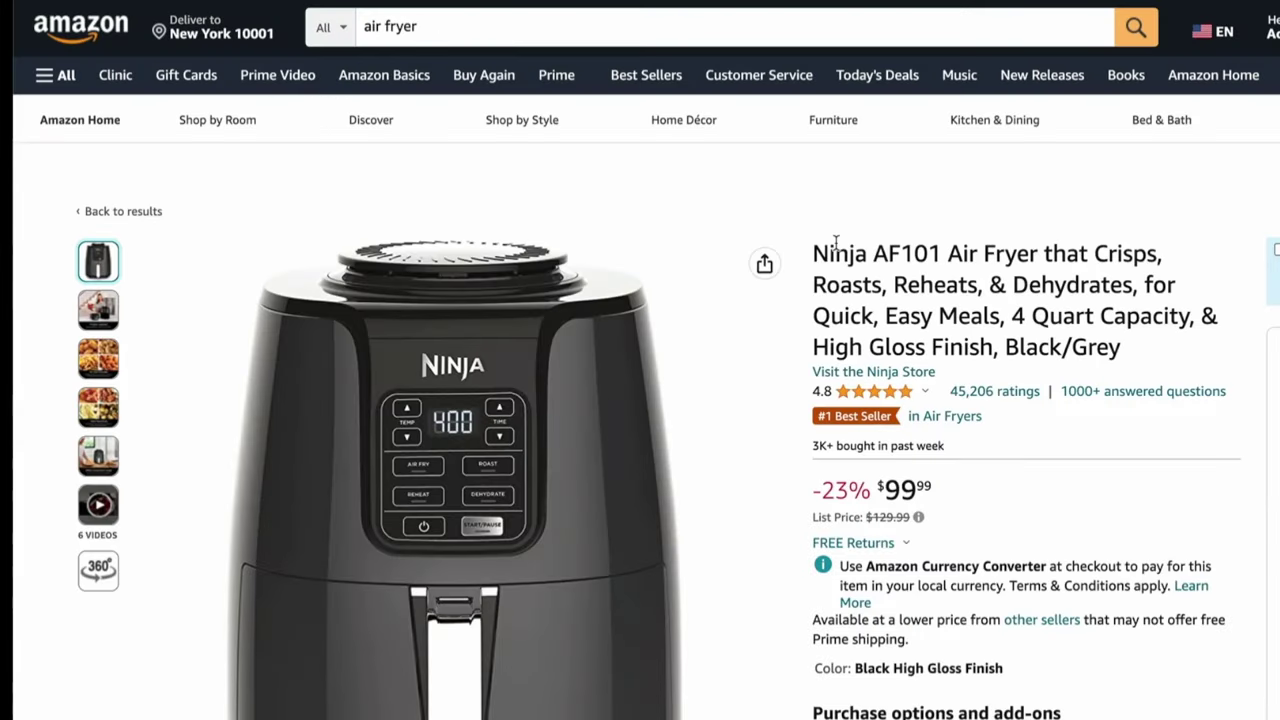
{"action": "scroll", "coordinate": [837, 249], "scroll_direction": "down", "scroll_amount": 2}
{"action": "scroll", "coordinate": [838, 248], "scroll_direction": "down", "scroll_amount": 1}
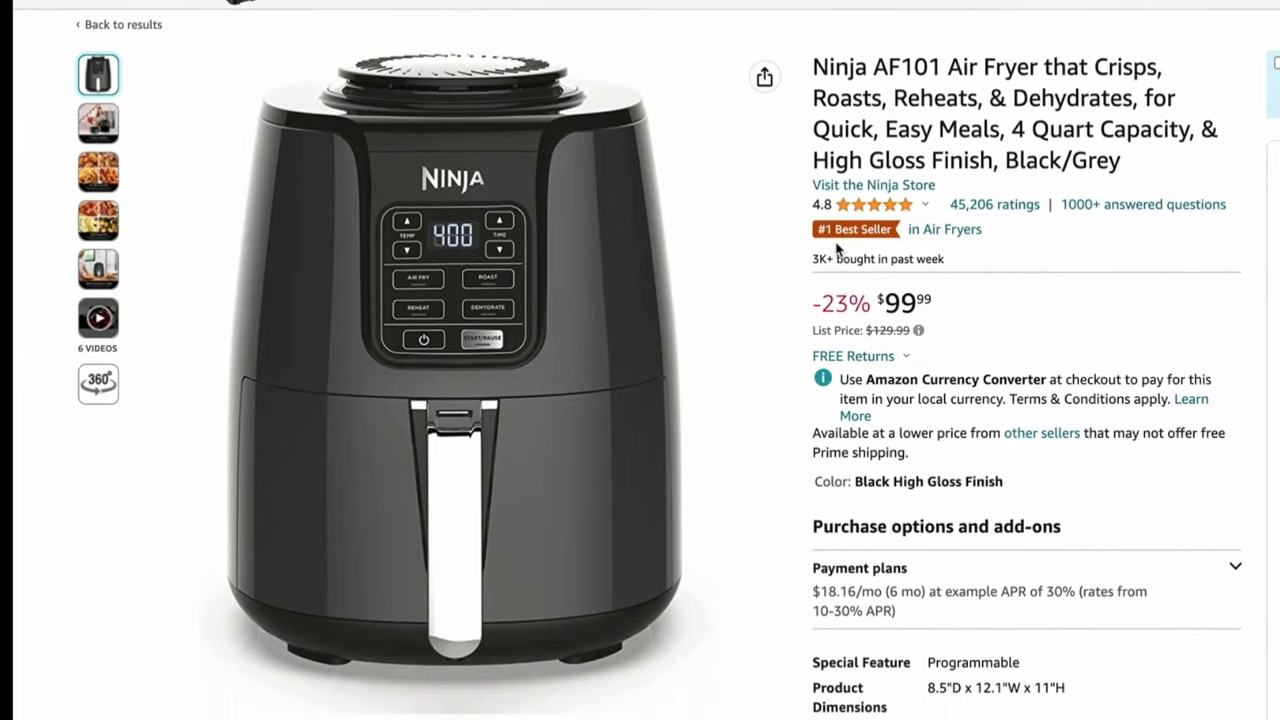
{"action": "scroll", "coordinate": [837, 249], "scroll_direction": "down", "scroll_amount": 3}
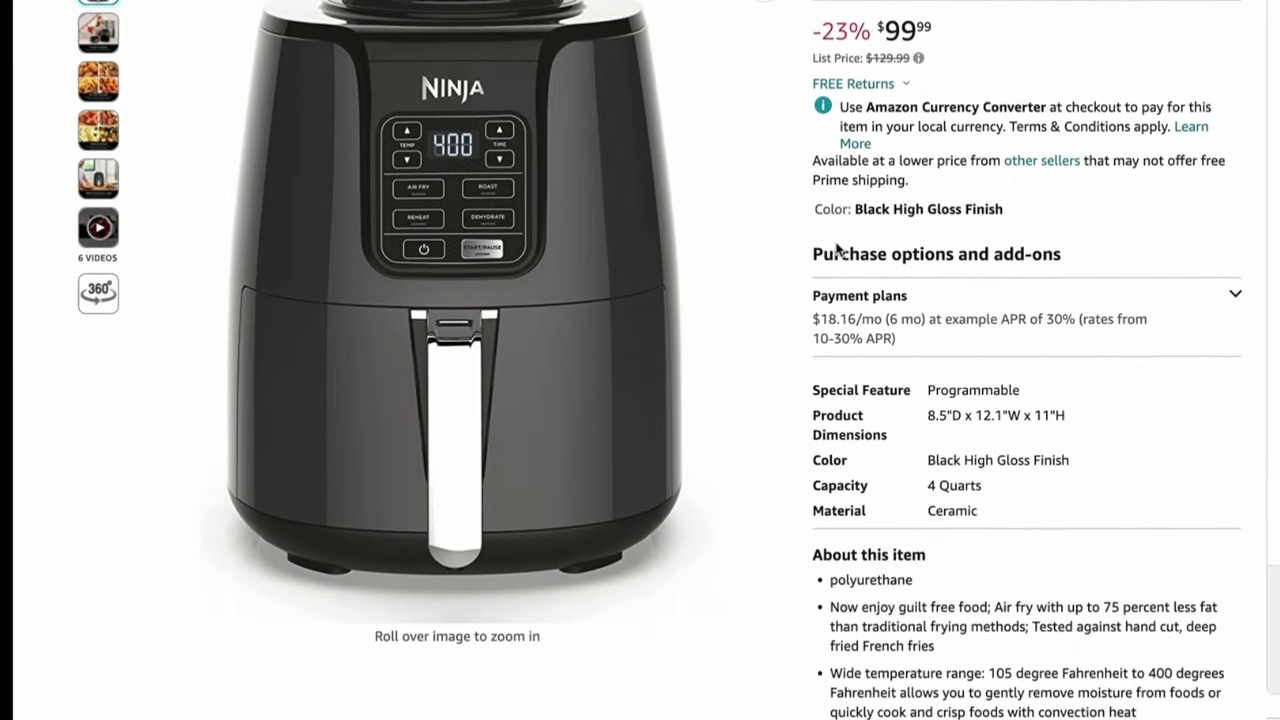
{"action": "scroll", "coordinate": [837, 249], "scroll_direction": "down", "scroll_amount": 3}
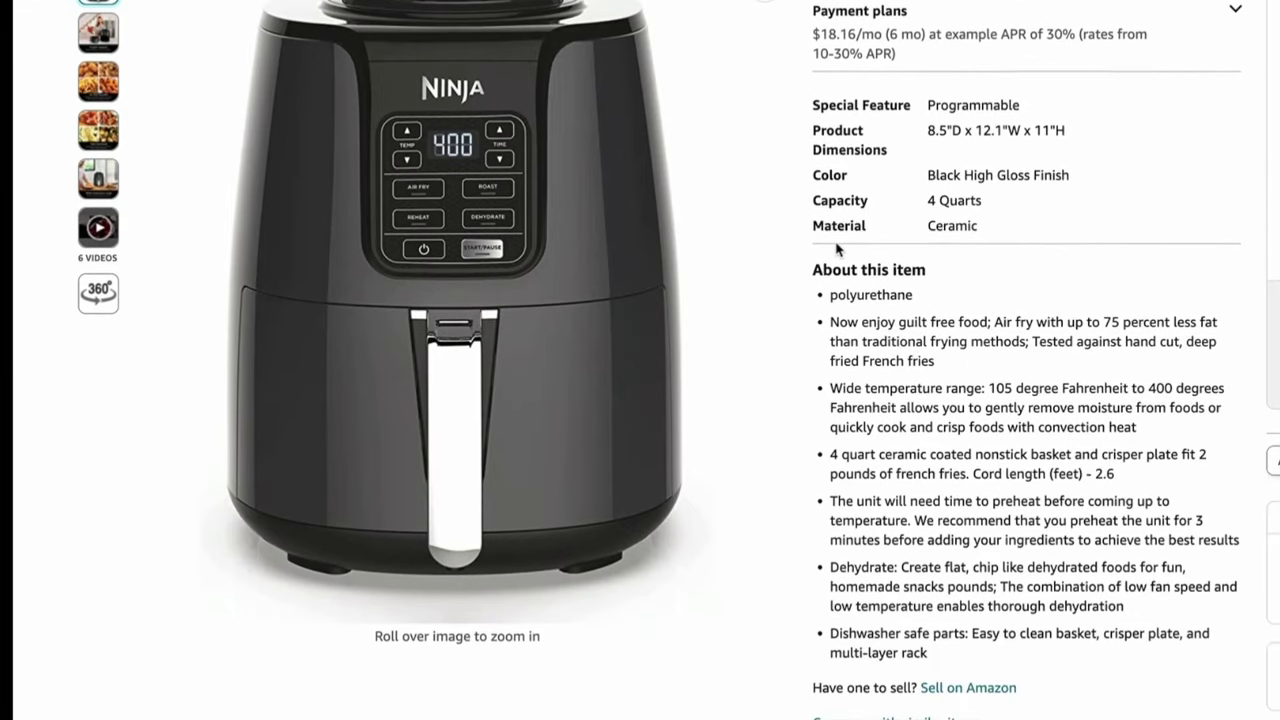
{"action": "scroll", "coordinate": [837, 248], "scroll_direction": "down", "scroll_amount": 6}
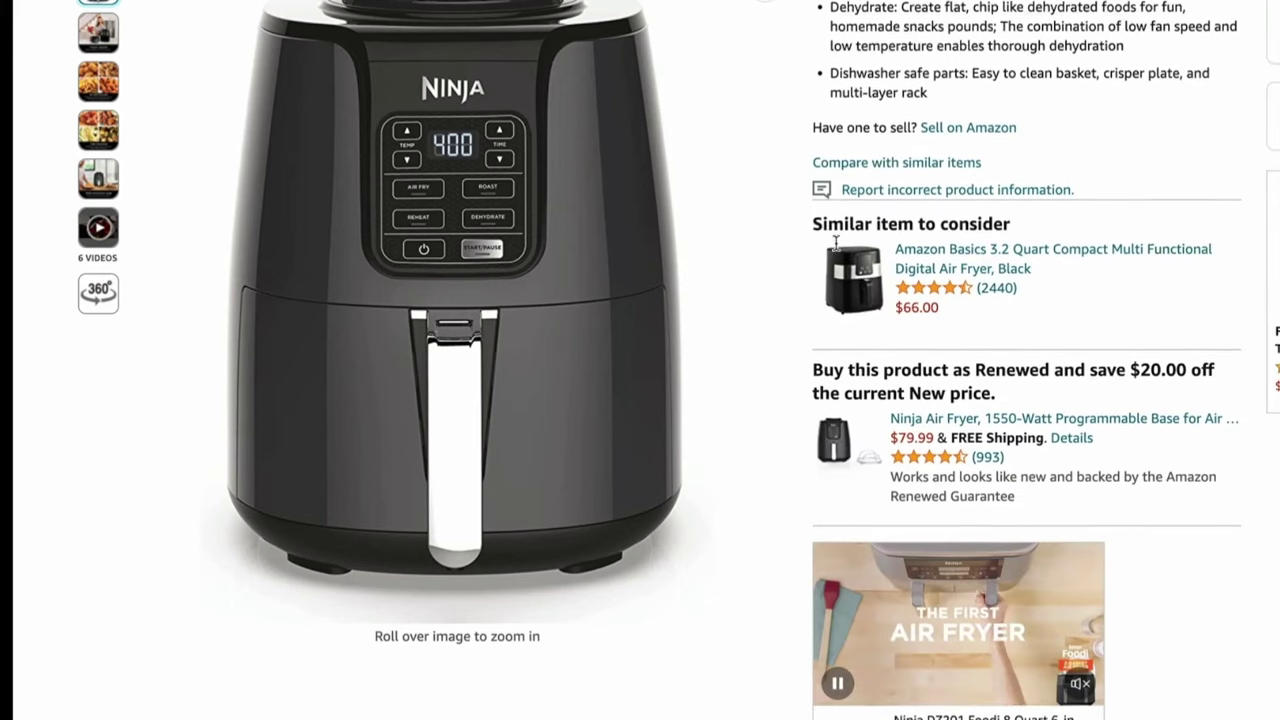
{"action": "scroll", "coordinate": [837, 249], "scroll_direction": "down", "scroll_amount": 10}
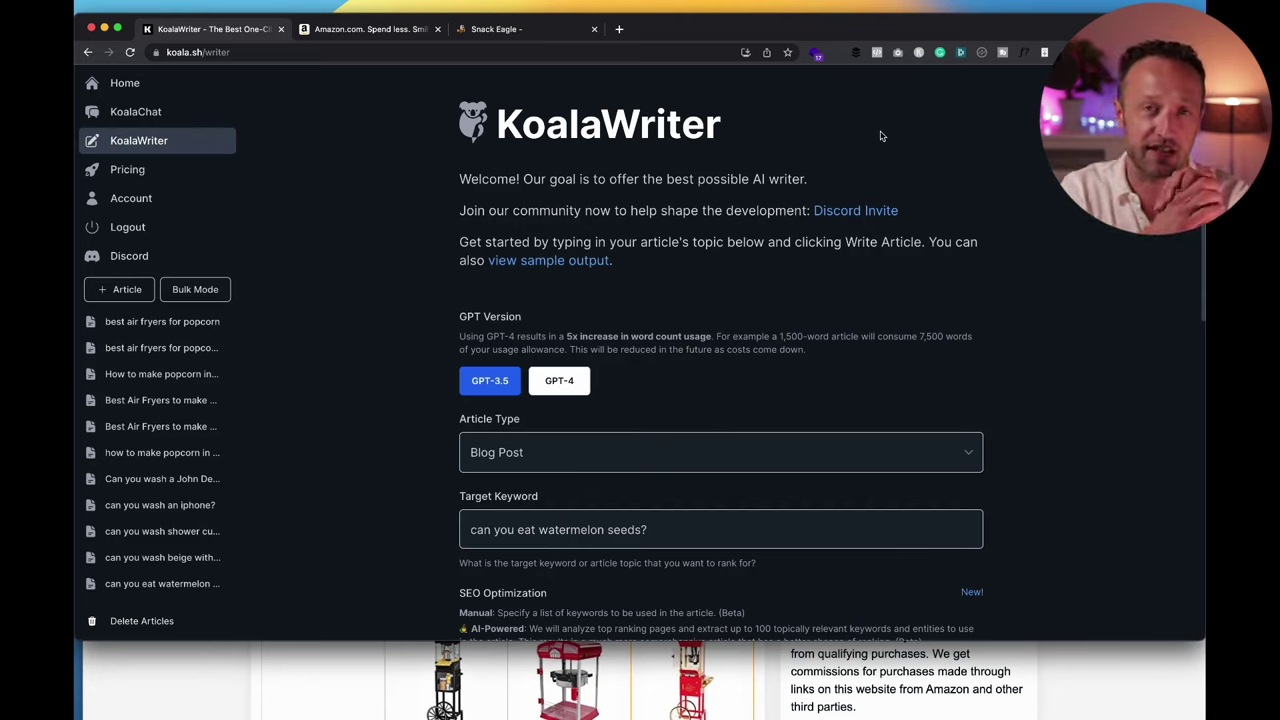
Set the KoalaWriter article type to Amazon Product Roundup
{"action": "scroll", "coordinate": [646, 172], "scroll_direction": "down", "scroll_amount": 3}
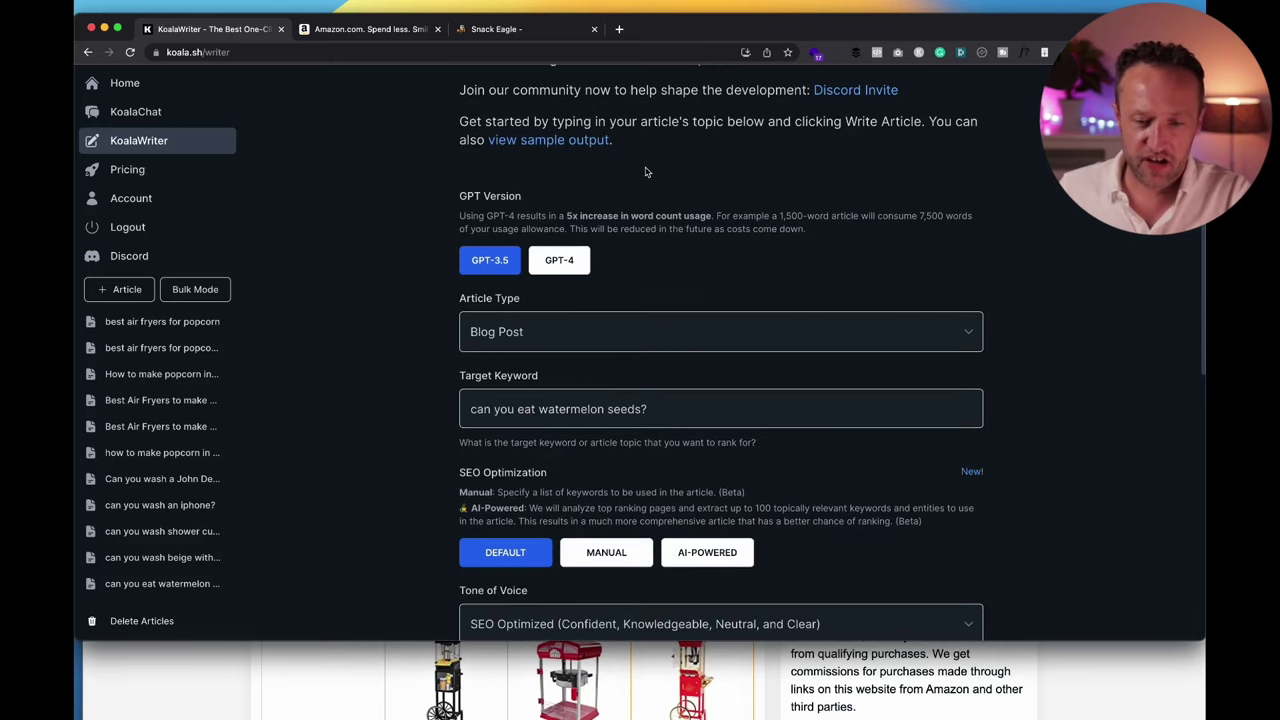
{"action": "scroll", "coordinate": [771, 229], "scroll_direction": "down", "scroll_amount": 1}
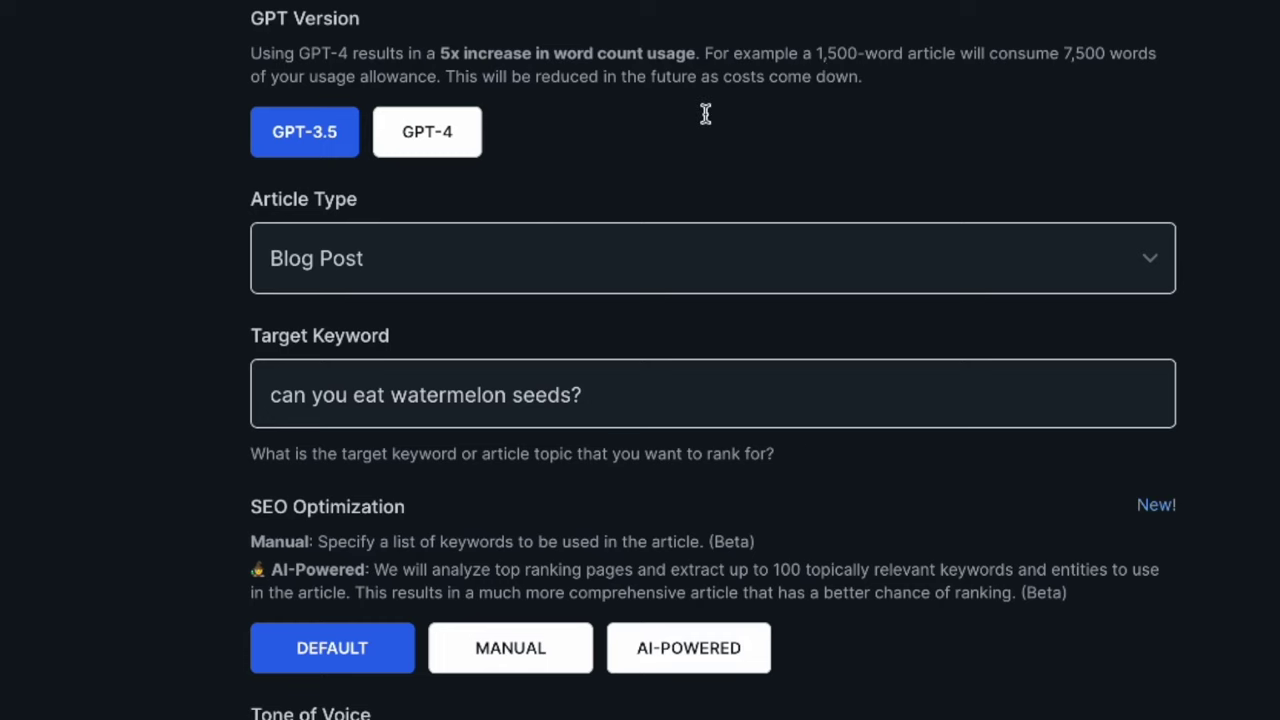
{"action": "left_click", "coordinate": [557, 235]}
{"action": "key", "text": "Escape"}
{"action": "key", "text": "Down"}
Replace the target keyword with "best air fryers for popcorn"
{"action": "scroll", "coordinate": [1034, 90], "scroll_direction": "down", "scroll_amount": 3}
{"action": "left_click", "coordinate": [468, 178]}
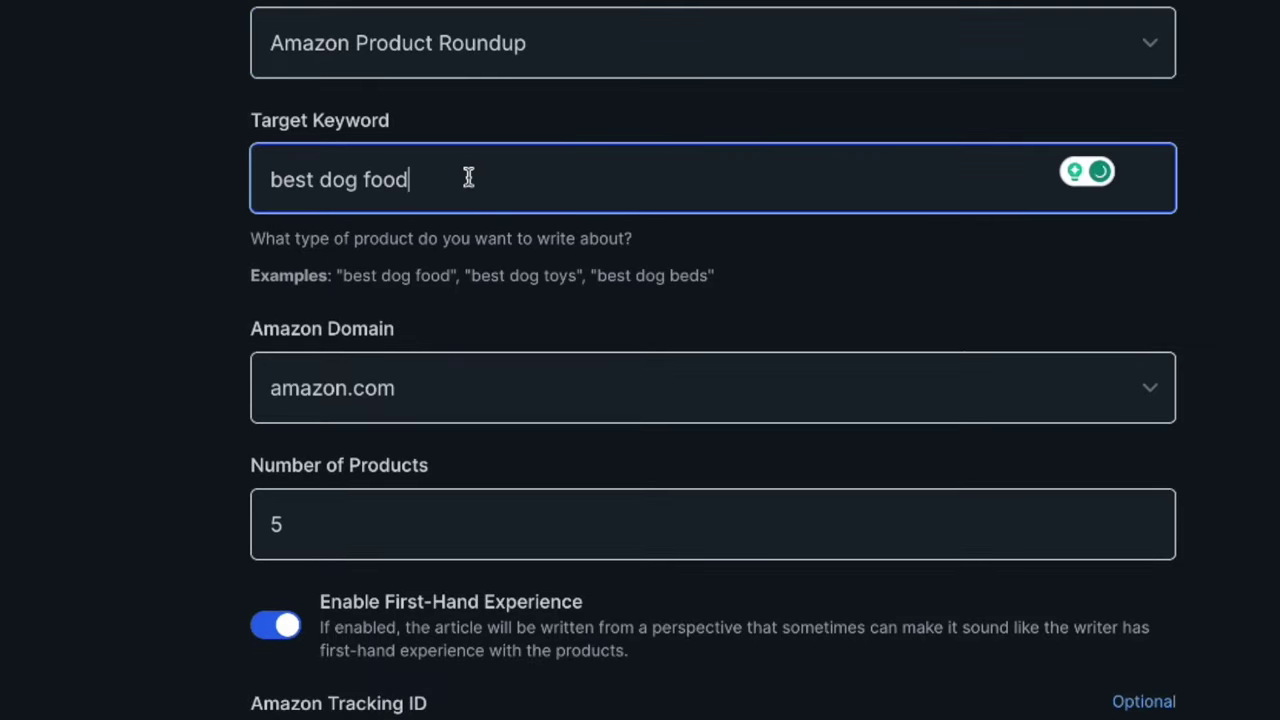
{"action": "key", "text": "ctrl+a"}
{"action": "key", "text": "BackSpace"}
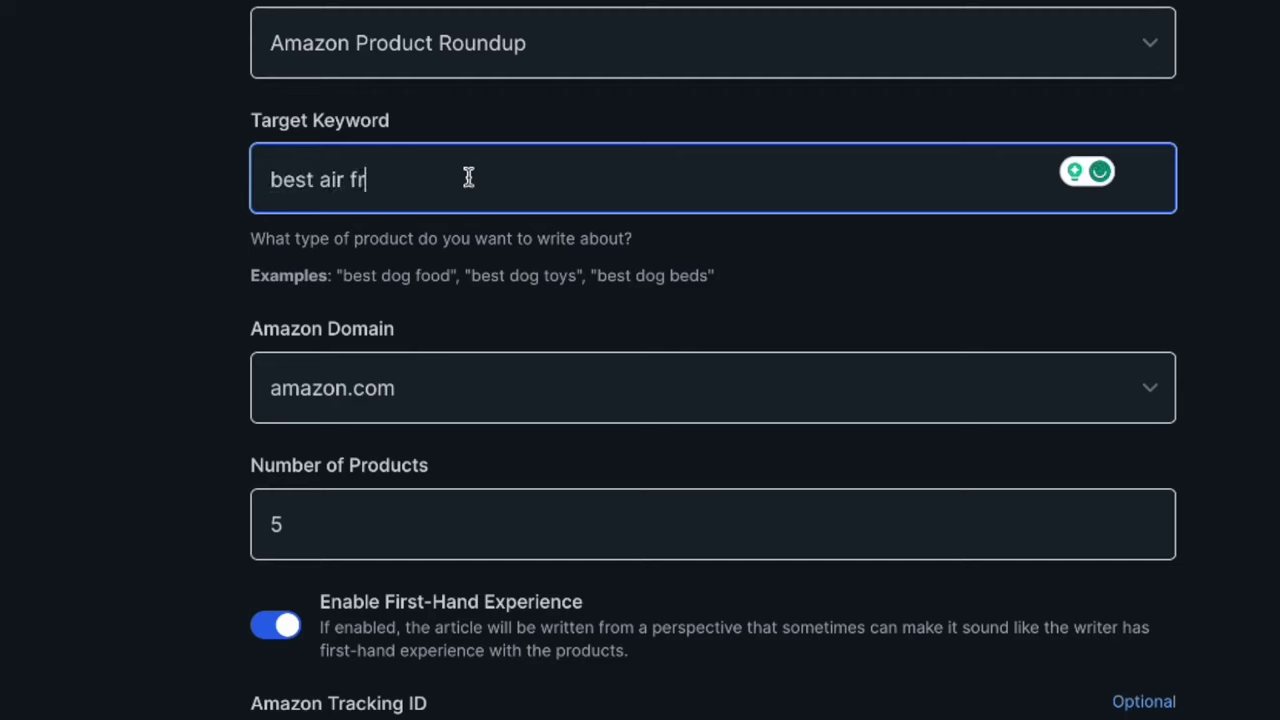
{"action": "type", "text": "popcorn"}
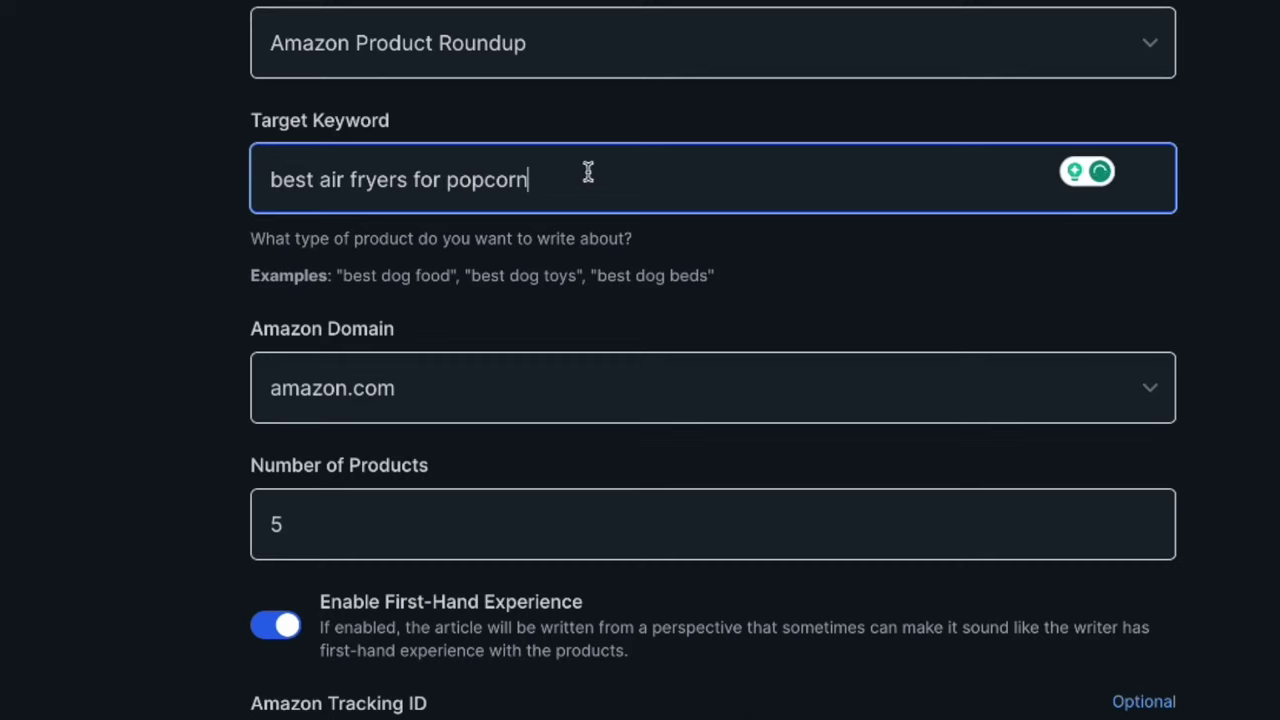
Keep amazon.com as the Amazon domain and turn off the first-hand experience option
{"action": "scroll", "coordinate": [588, 172], "scroll_direction": "down", "scroll_amount": 3}
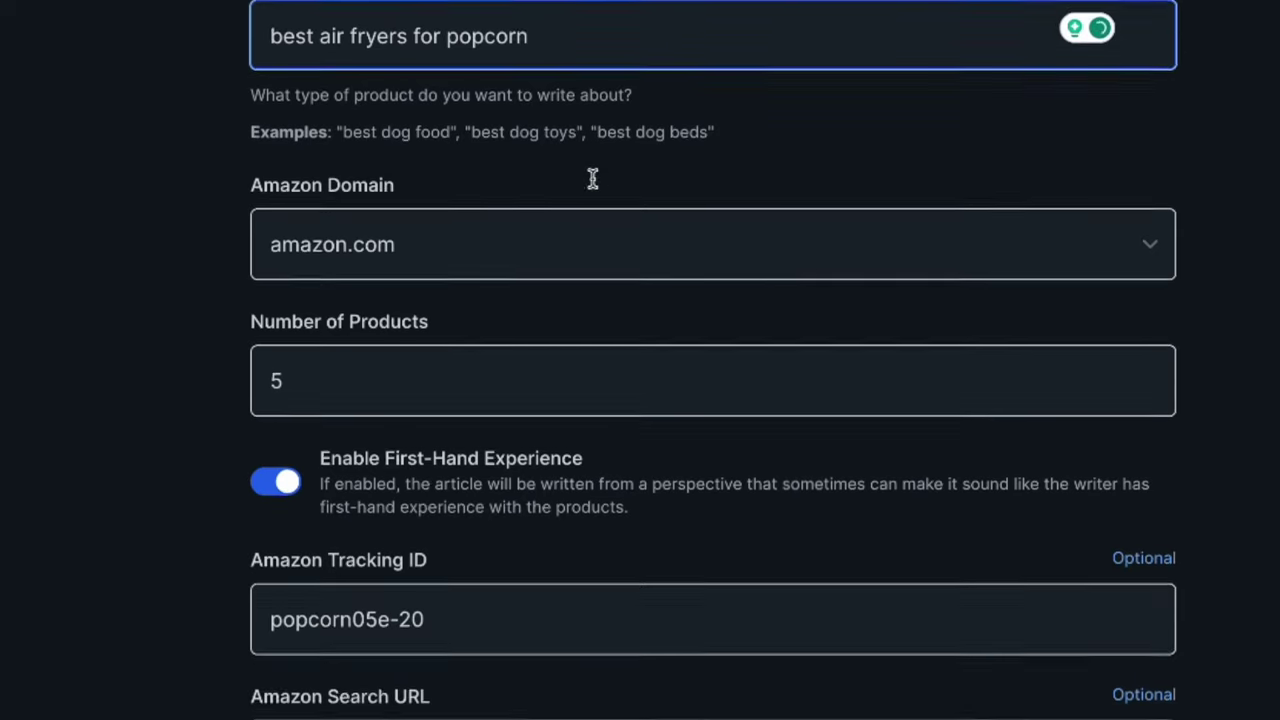
{"action": "left_click", "coordinate": [450, 218]}
{"action": "left_click", "coordinate": [543, 162]}
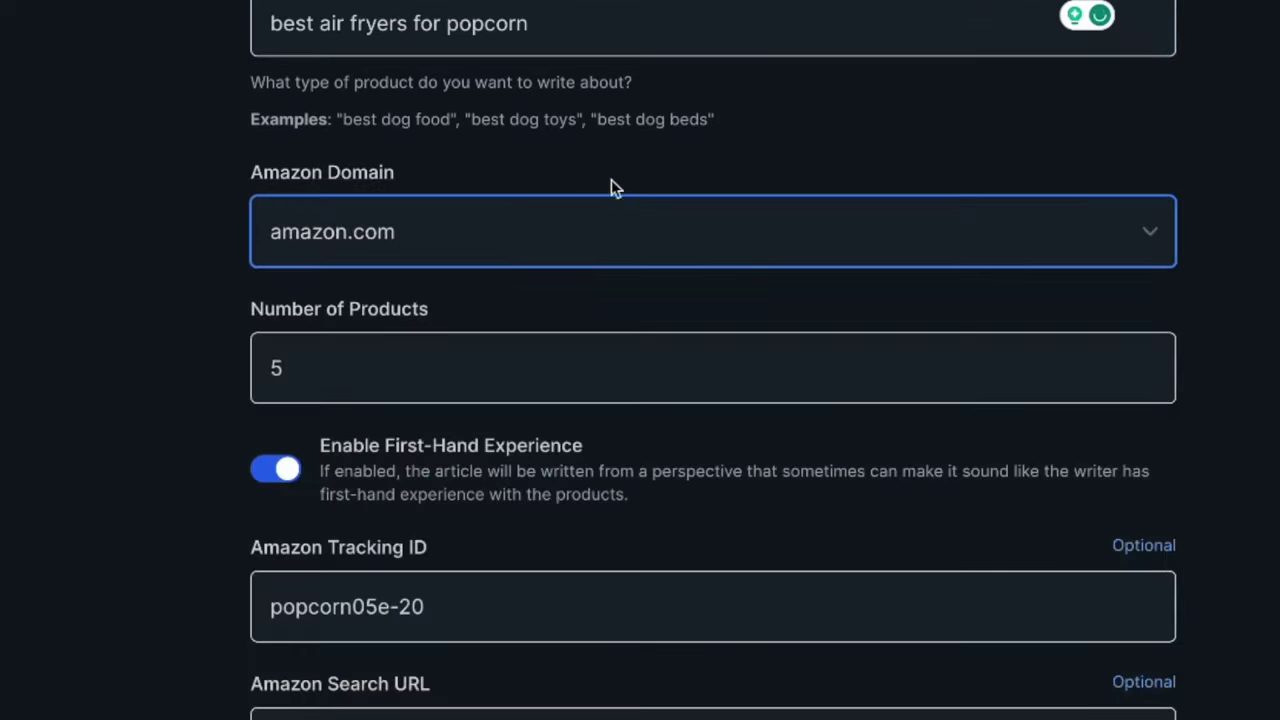
{"action": "scroll", "coordinate": [629, 184], "scroll_direction": "down", "scroll_amount": 3}
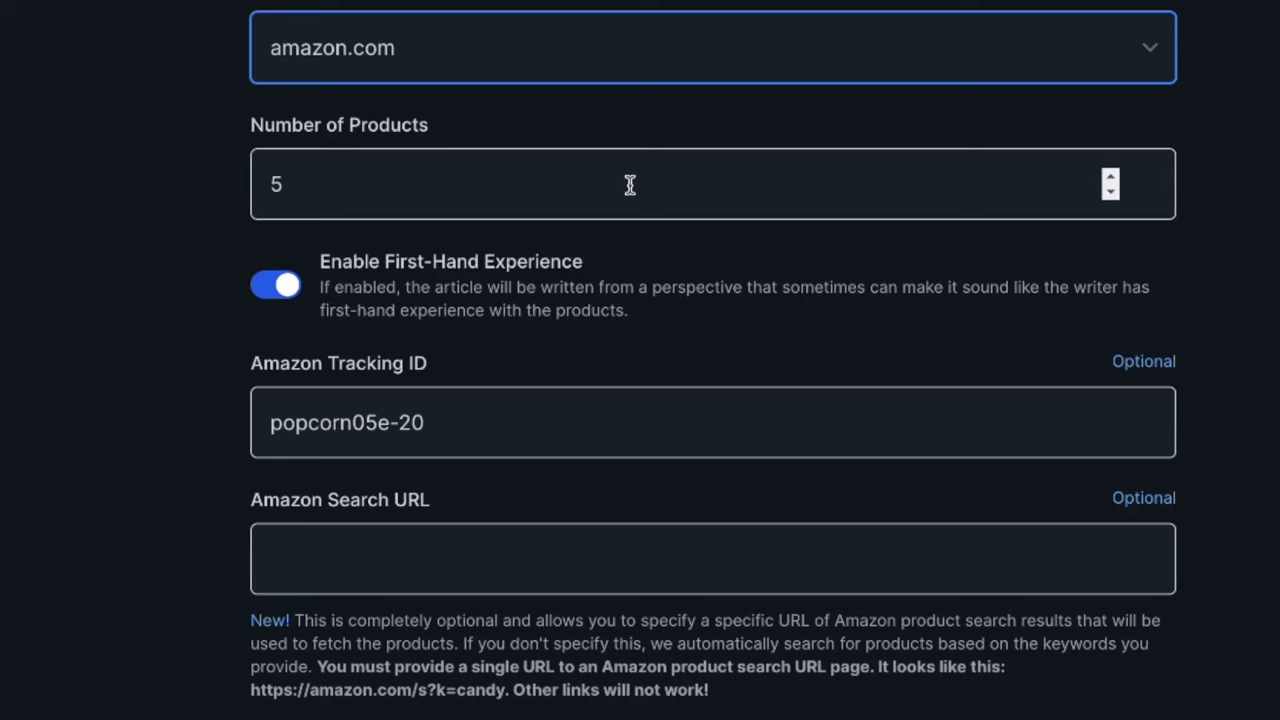
{"action": "scroll", "coordinate": [232, 6], "scroll_direction": "down", "scroll_amount": 2}
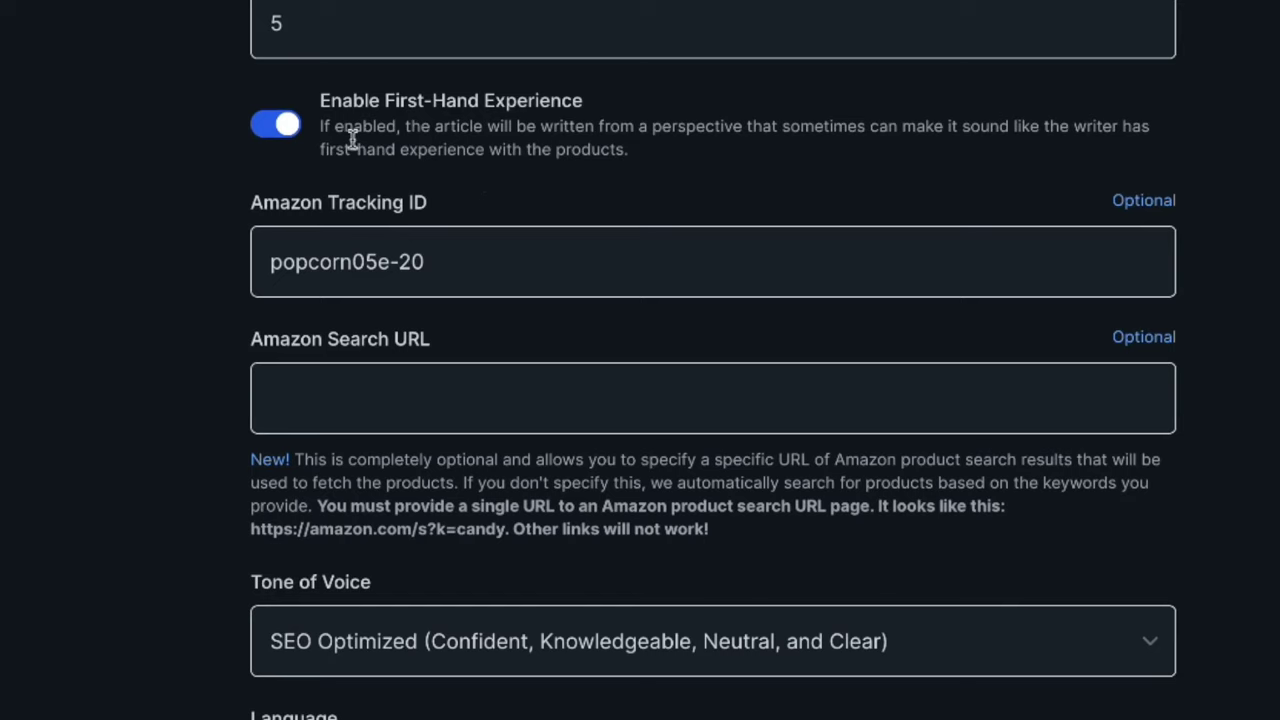
{"action": "left_click", "coordinate": [274, 124]}
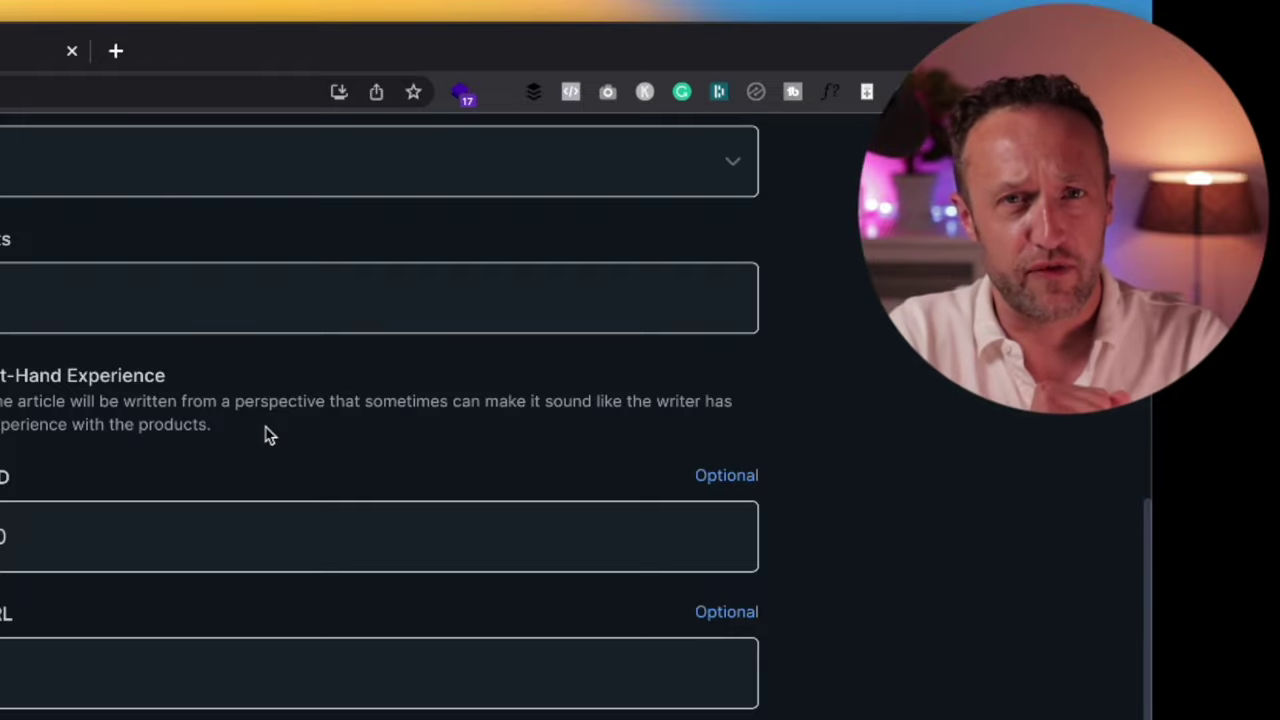
Check the Amazon Tracking ID entry and make the Amazon Search URL field ready for input
{"action": "scroll", "coordinate": [190, 390], "scroll_direction": "down", "scroll_amount": 2}
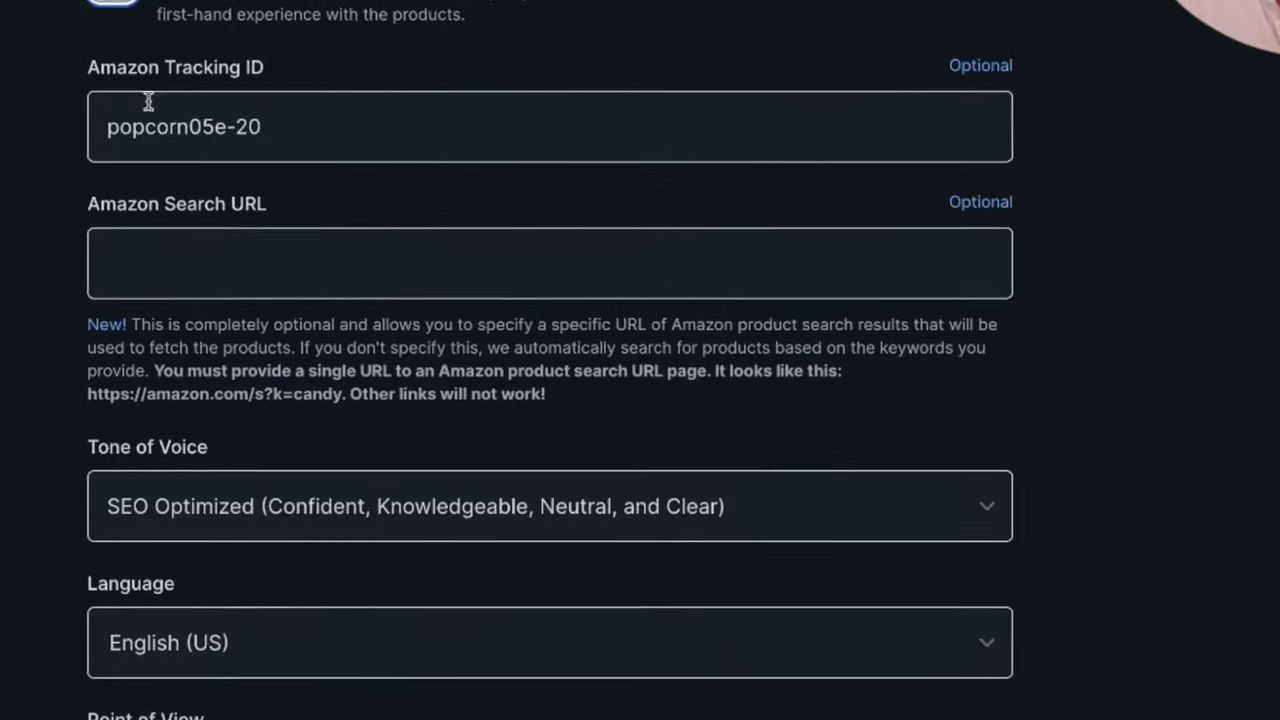
{"action": "left_click", "coordinate": [324, 135]}
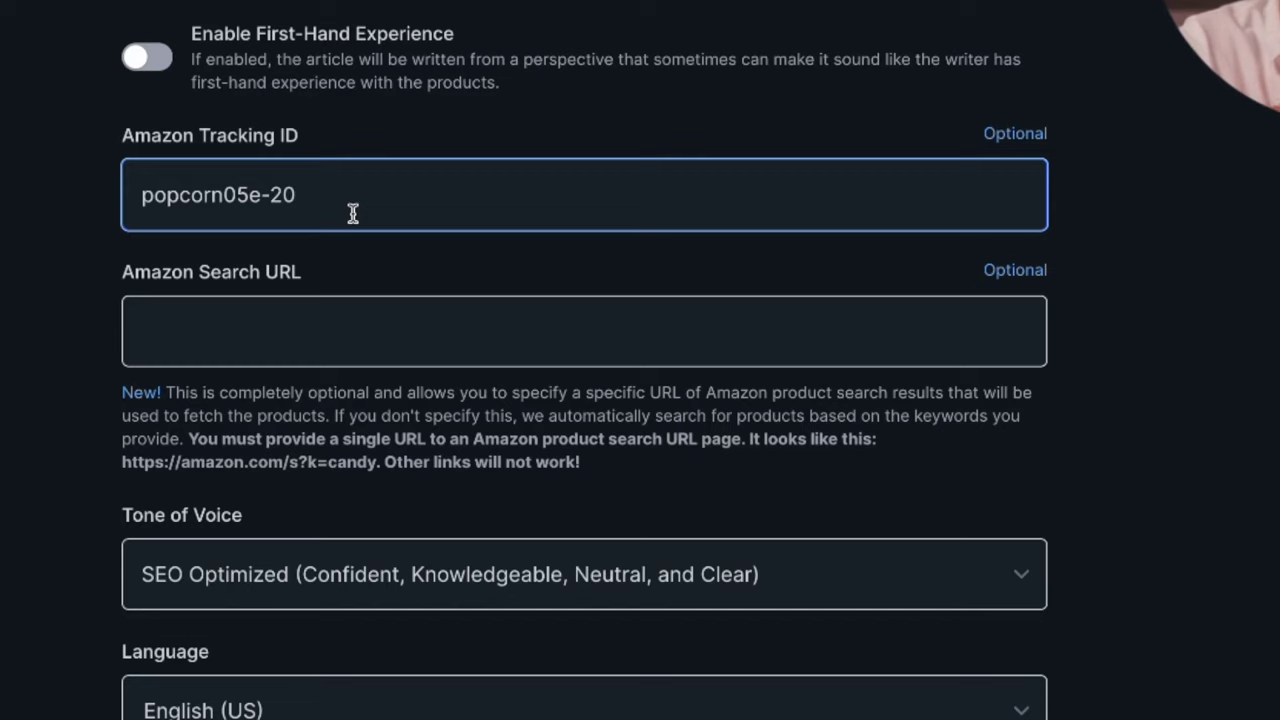
{"action": "scroll", "coordinate": [353, 213], "scroll_direction": "down", "scroll_amount": 1}
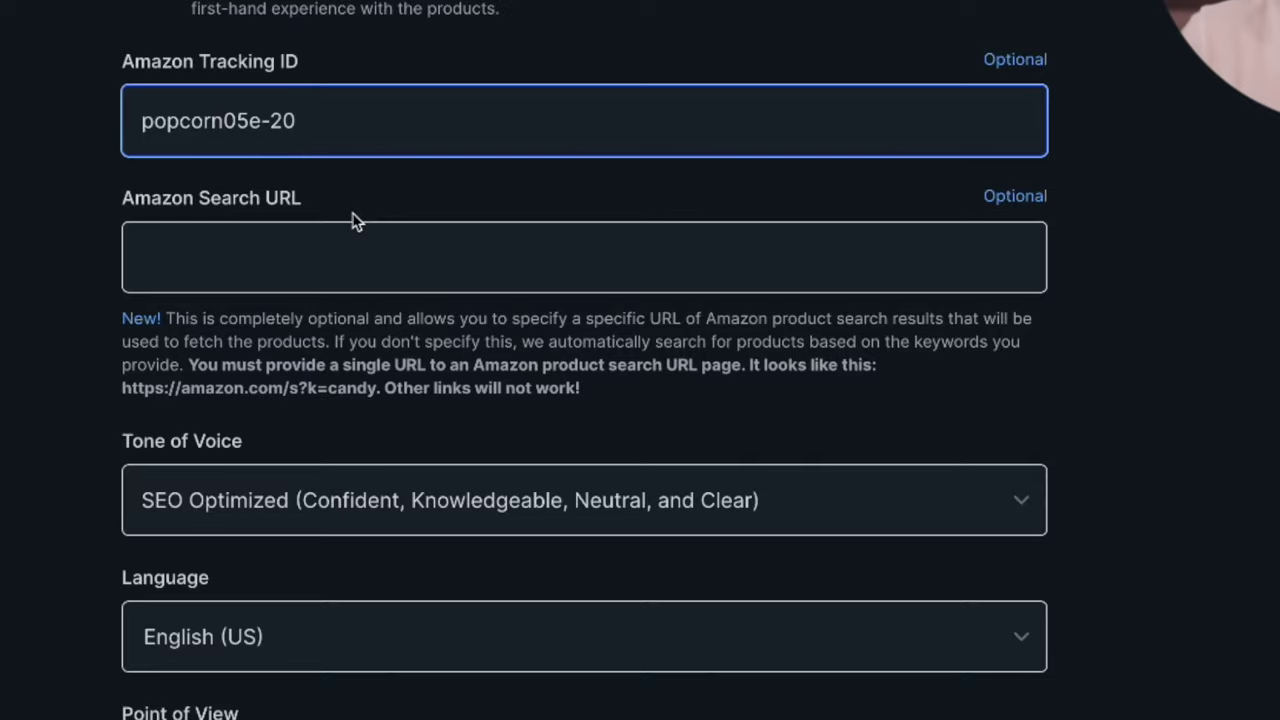
{"action": "left_click", "coordinate": [373, 257]}
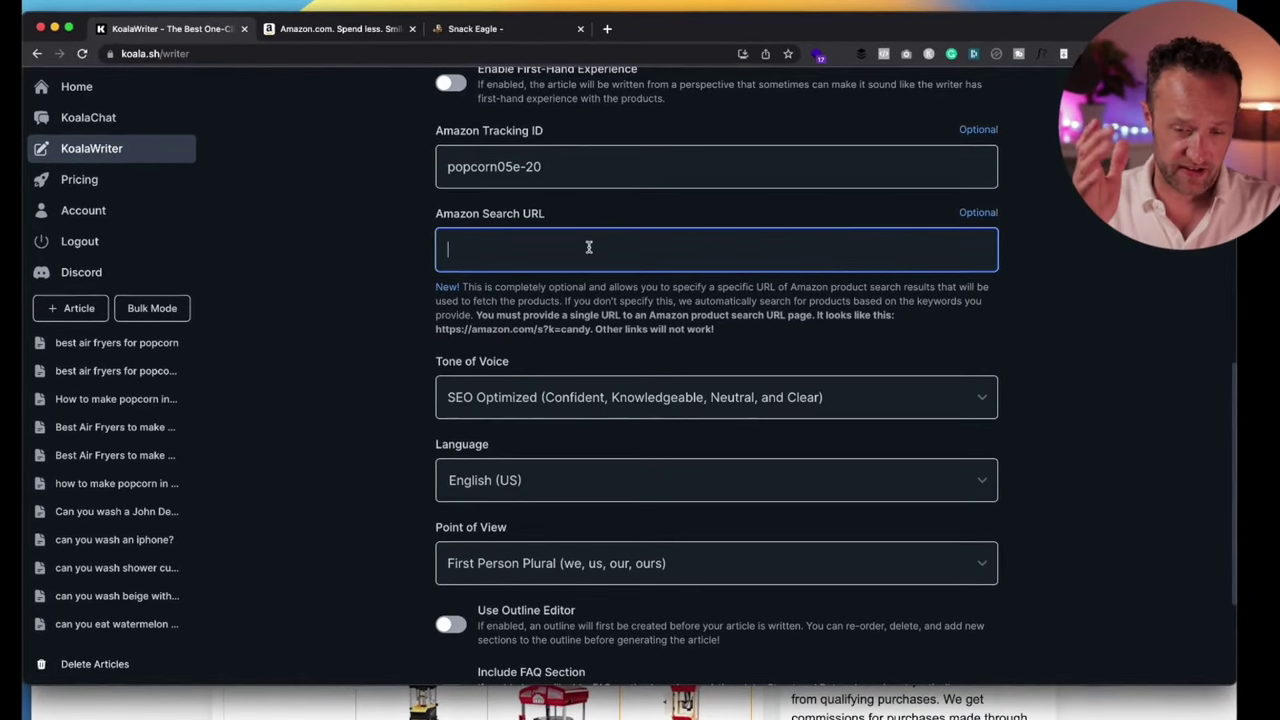
Switch to Amazon, search for "air fryer" and look through the product results
{"action": "left_click", "coordinate": [335, 28]}
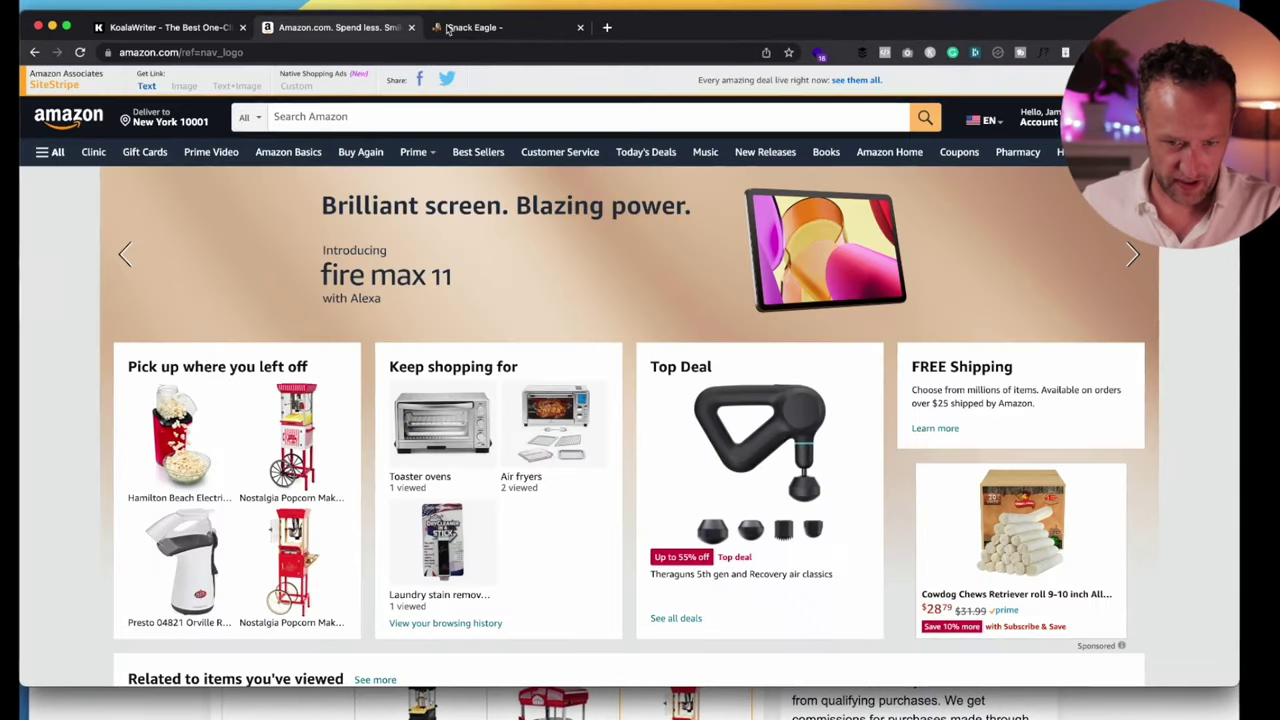
{"action": "left_click", "coordinate": [482, 116]}
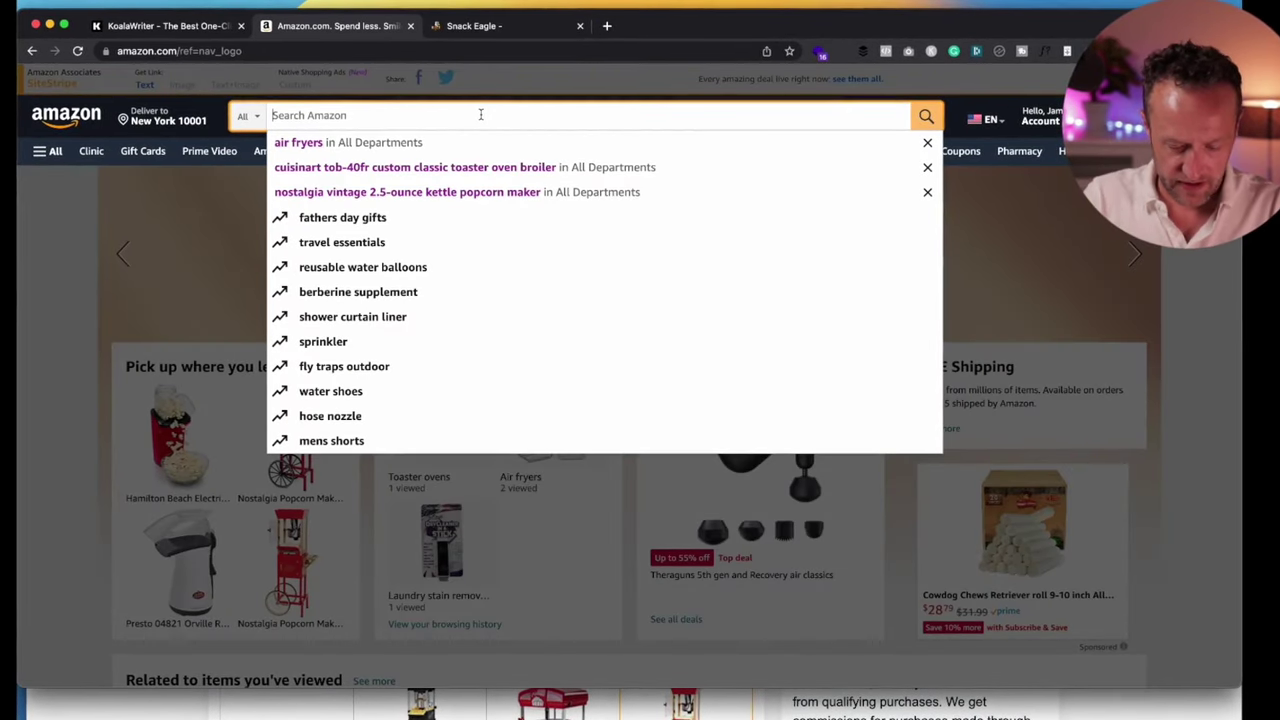
{"action": "type", "text": "air fryer"}
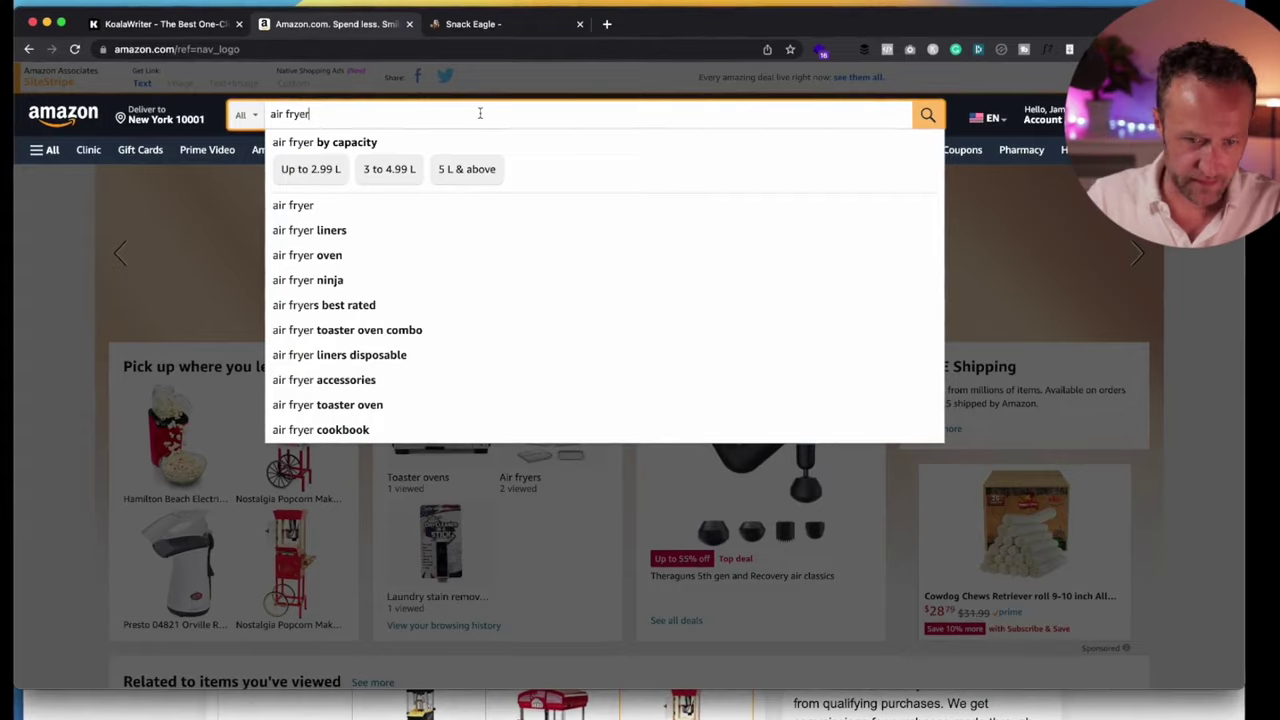
{"action": "key", "text": "Return"}
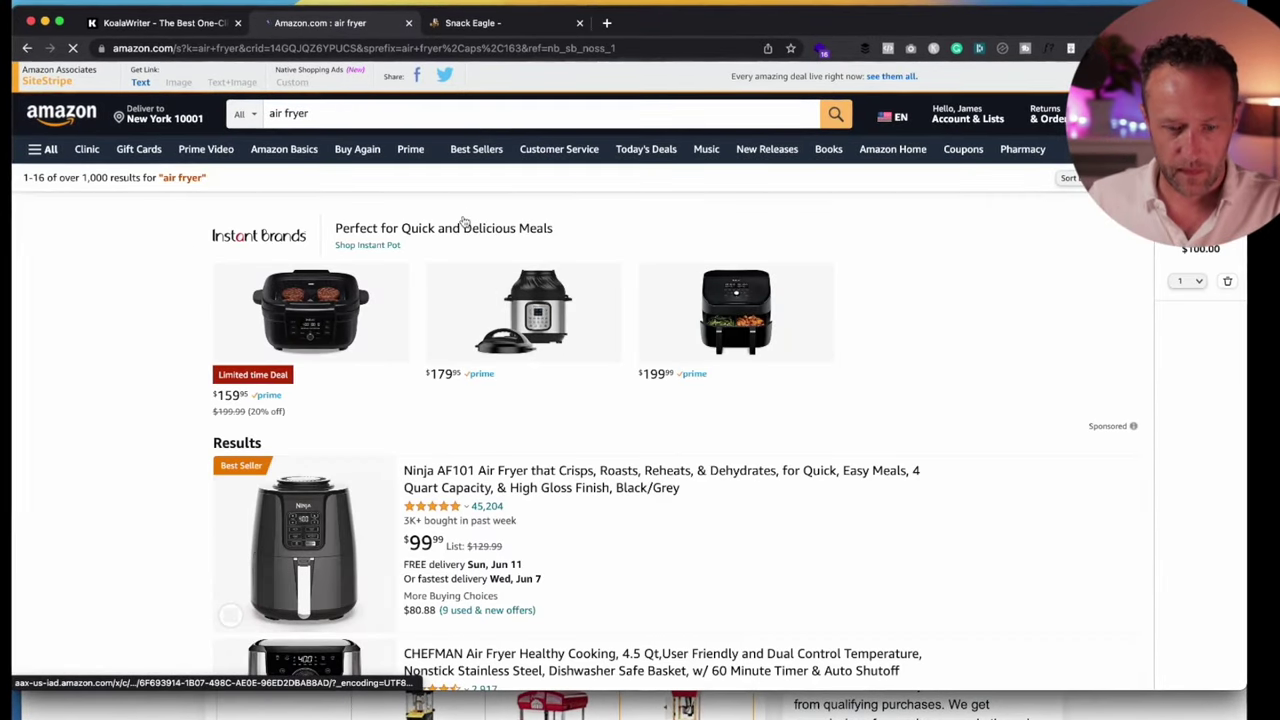
{"action": "scroll", "coordinate": [504, 304], "scroll_direction": "down", "scroll_amount": 8}
{"action": "scroll", "coordinate": [560, 300], "scroll_direction": "down", "scroll_amount": 8}
{"action": "scroll", "coordinate": [400, 250], "scroll_direction": "up", "scroll_amount": 20}
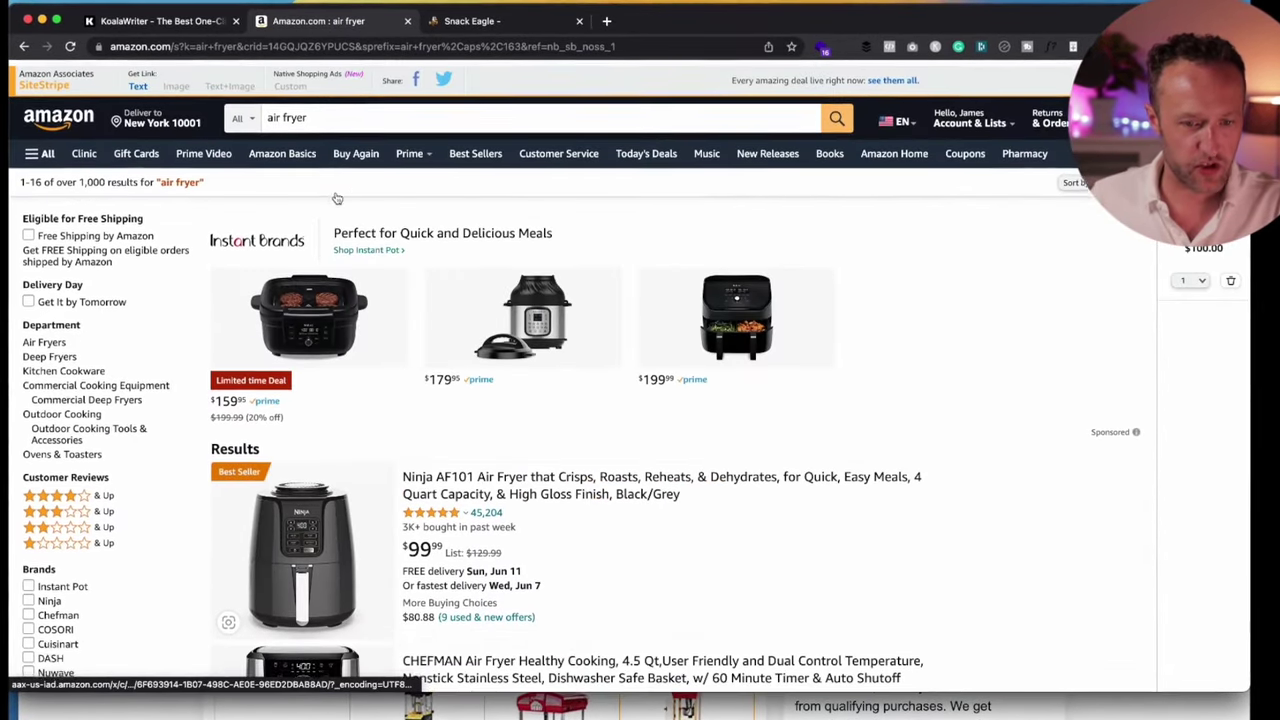
Copy the address of the Amazon air fryer results page into KoalaWriter's Amazon Search URL field
{"action": "left_click", "coordinate": [364, 42]}
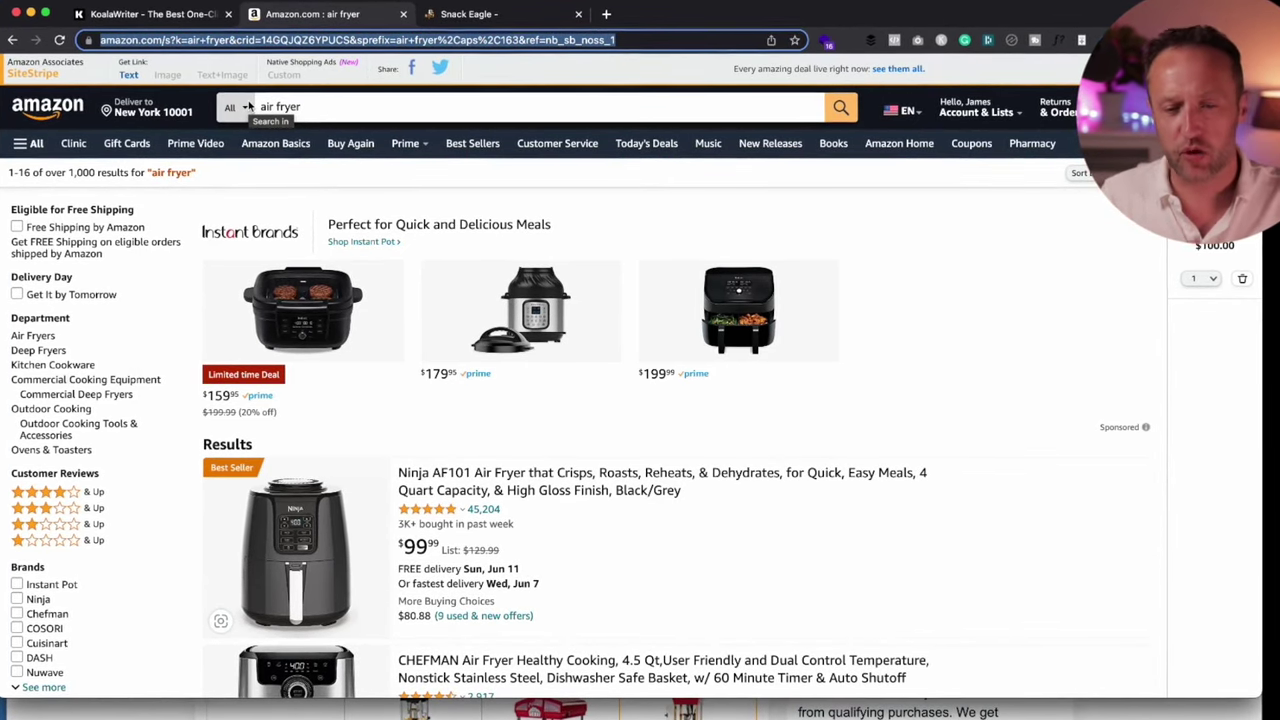
{"action": "key", "text": "ctrl+shift+Tab"}
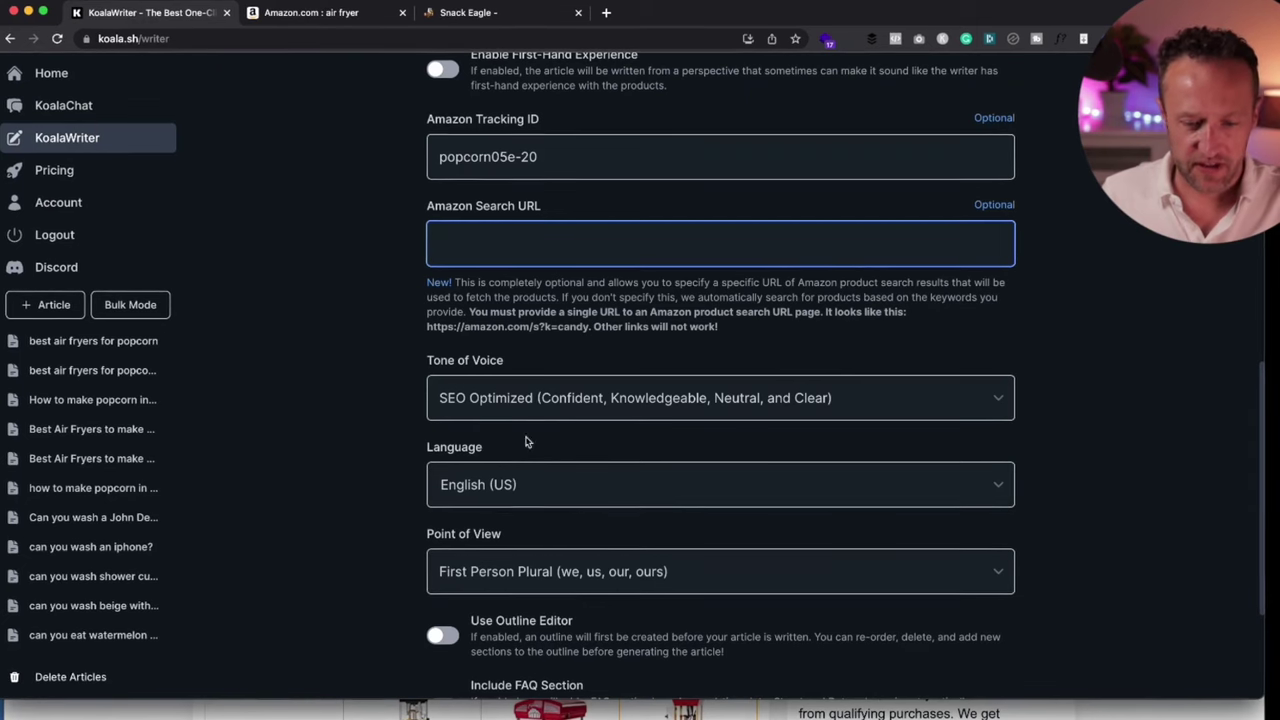
{"action": "key", "text": "super+v"}
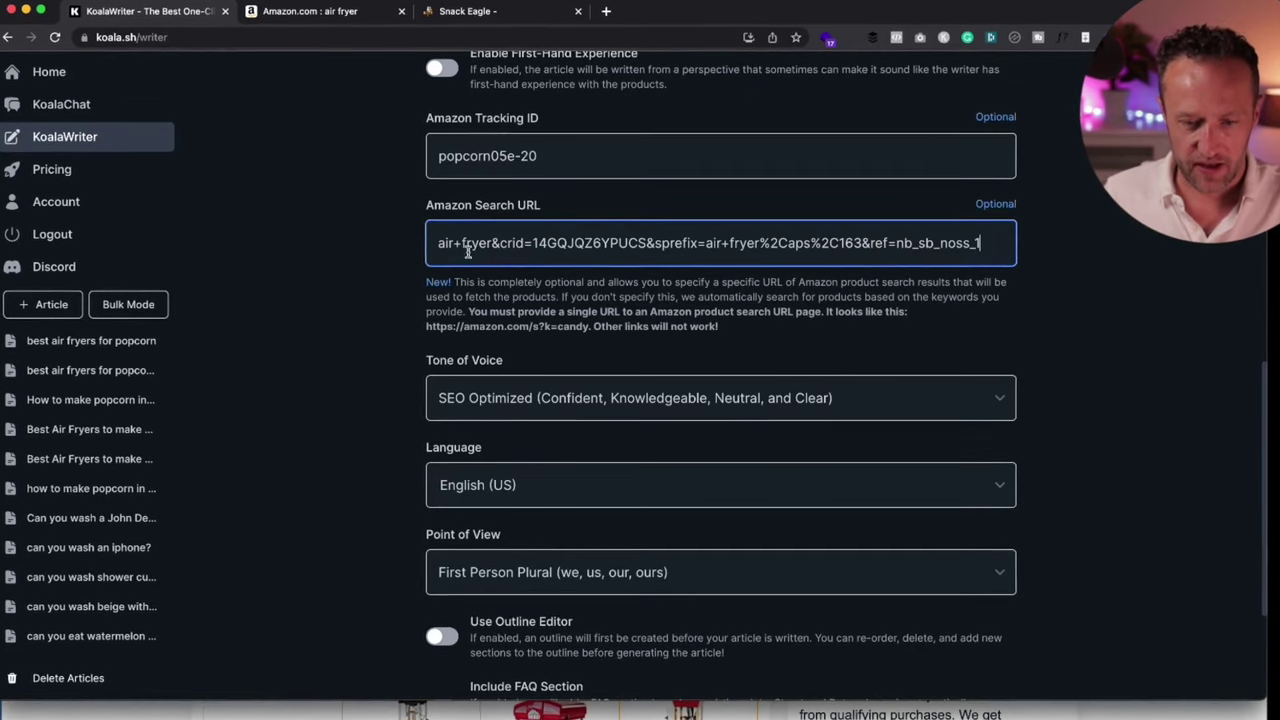
{"action": "scroll", "coordinate": [632, 255], "scroll_direction": "down", "scroll_amount": 3}
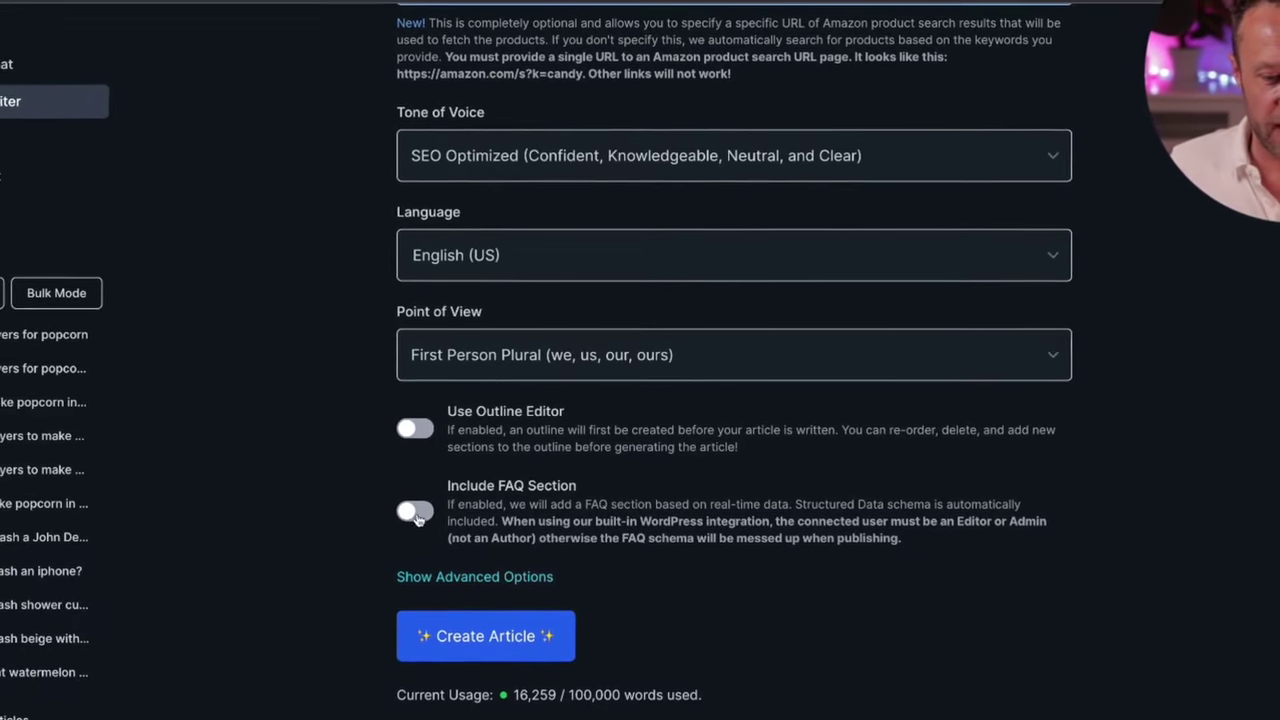
Enable the FAQ section and start creating the article
{"action": "left_click", "coordinate": [410, 517]}
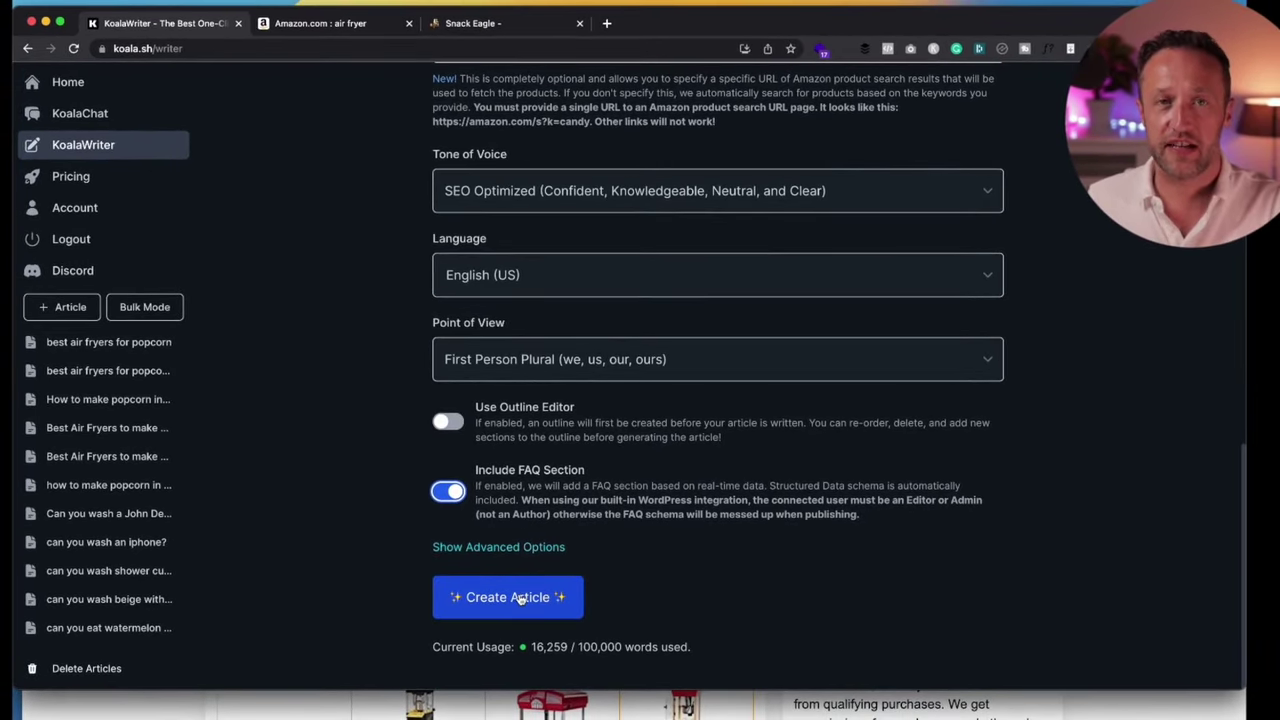
{"action": "left_click", "coordinate": [520, 598]}
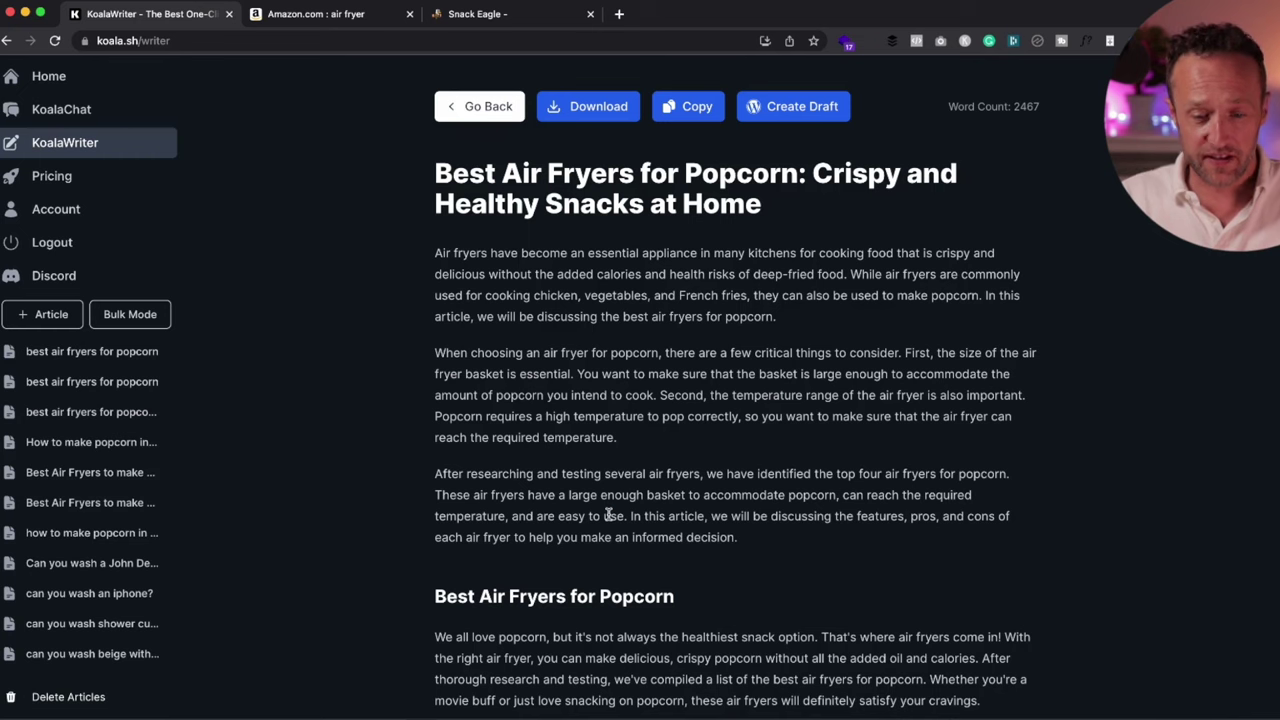
Review the generated article from its introduction through the product reviews, buying advice and FAQ section
{"action": "scroll", "coordinate": [785, 360], "scroll_direction": "down", "scroll_amount": 5}
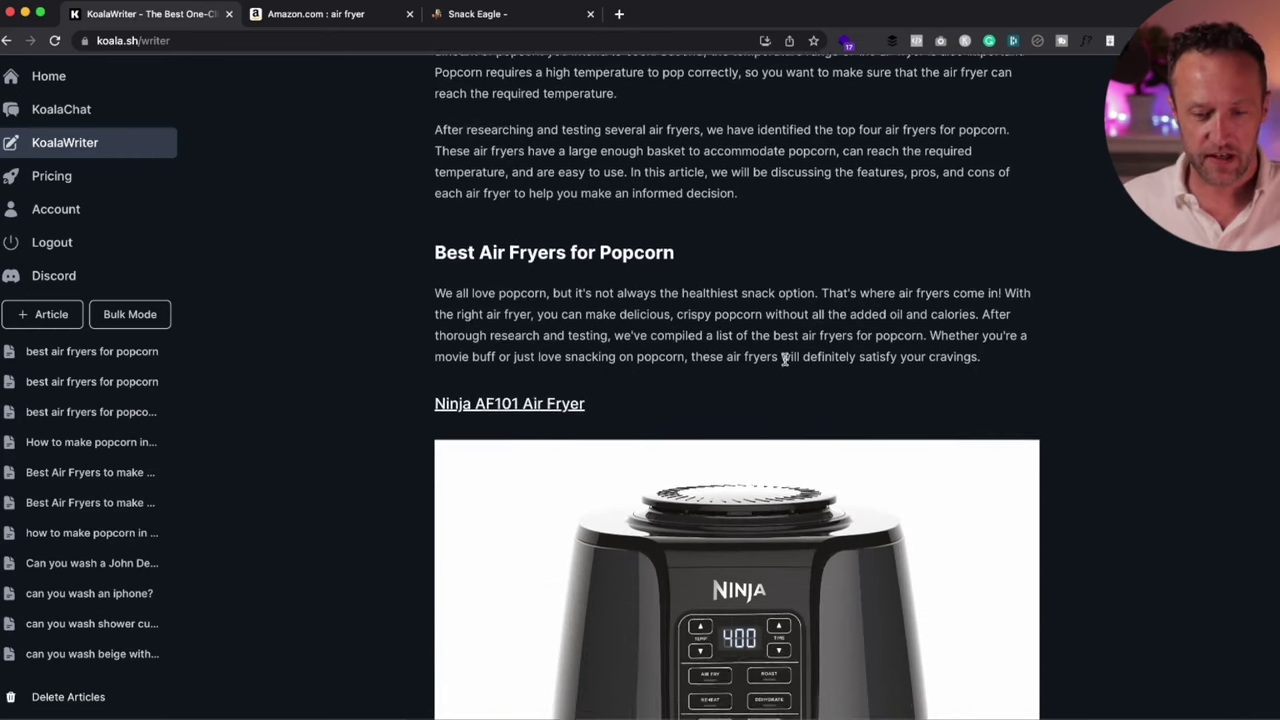
{"action": "scroll", "coordinate": [785, 360], "scroll_direction": "down", "scroll_amount": 3}
{"action": "scroll", "coordinate": [785, 360], "scroll_direction": "up", "scroll_amount": 1}
{"action": "scroll", "coordinate": [785, 365], "scroll_direction": "down", "scroll_amount": 1}
{"action": "scroll", "coordinate": [780, 364], "scroll_direction": "up", "scroll_amount": 8}
{"action": "scroll", "coordinate": [827, 421], "scroll_direction": "down", "scroll_amount": 2}
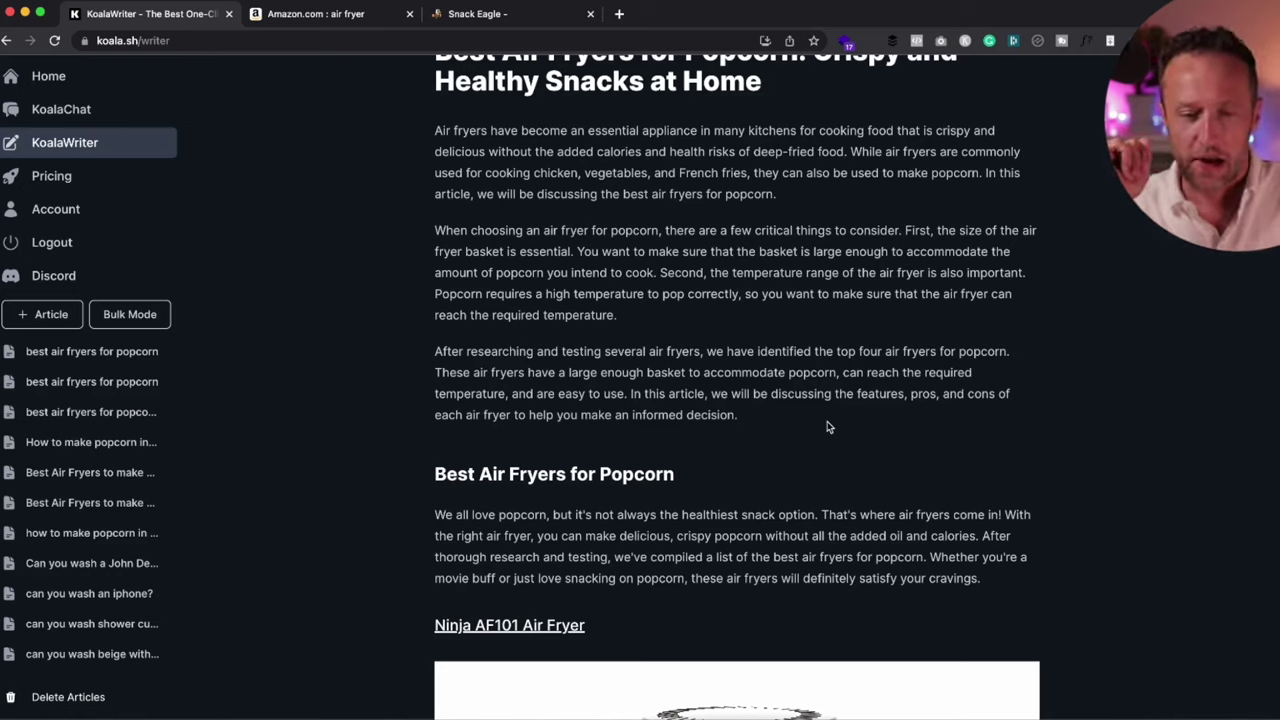
{"action": "scroll", "coordinate": [827, 421], "scroll_direction": "down", "scroll_amount": 15}
{"action": "scroll", "coordinate": [827, 426], "scroll_direction": "down", "scroll_amount": 20}
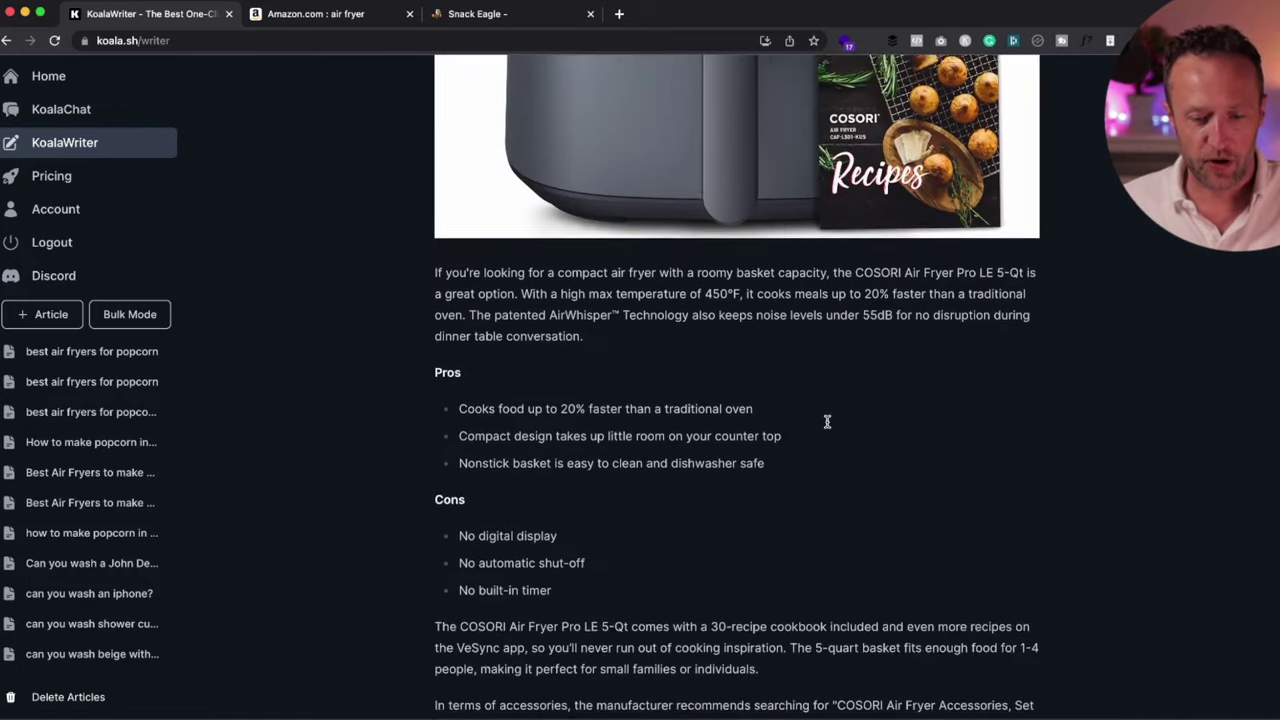
{"action": "scroll", "coordinate": [827, 421], "scroll_direction": "down", "scroll_amount": 15}
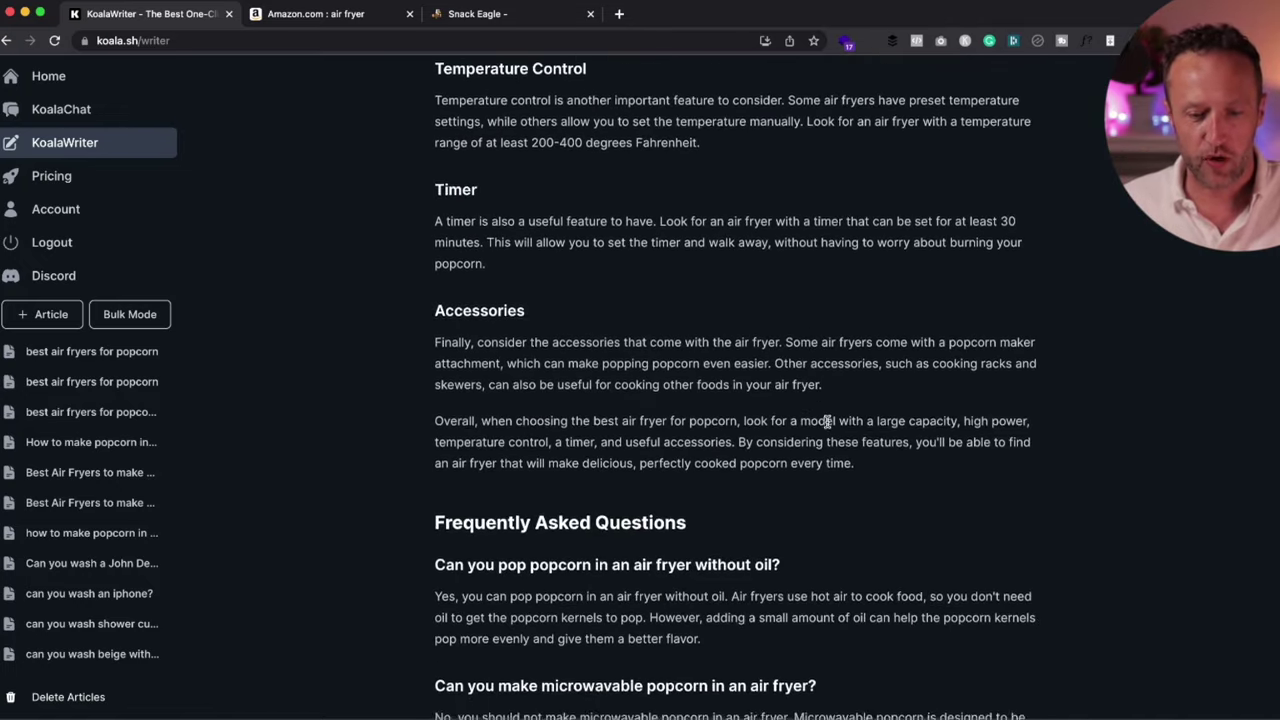
{"action": "scroll", "coordinate": [827, 421], "scroll_direction": "up", "scroll_amount": 8}
{"action": "scroll", "coordinate": [827, 421], "scroll_direction": "down", "scroll_amount": 12}
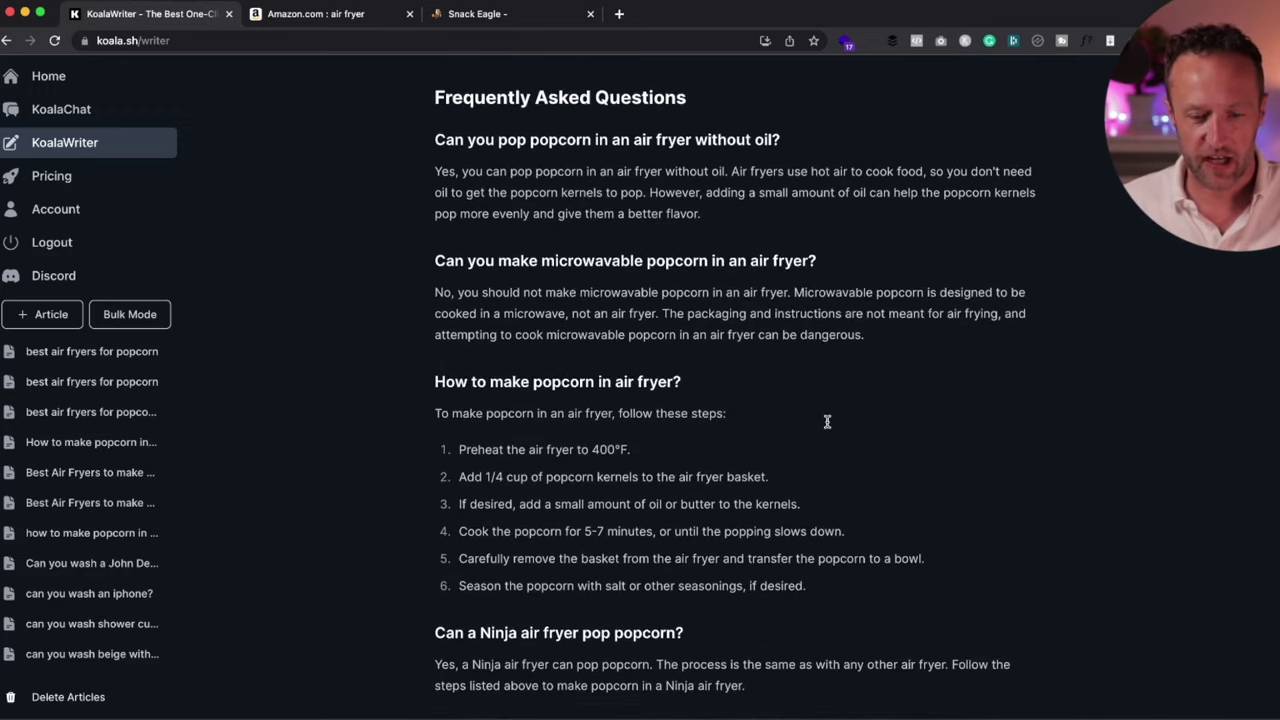
{"action": "scroll", "coordinate": [827, 421], "scroll_direction": "down", "scroll_amount": 4}
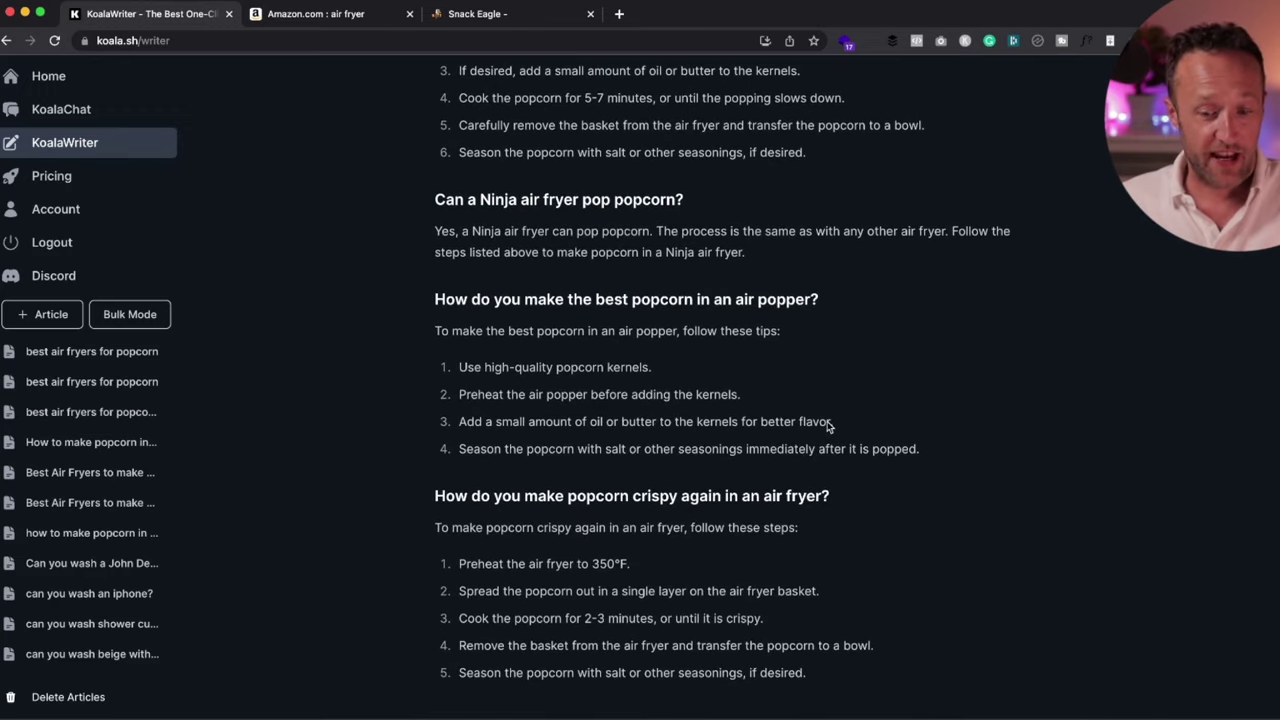
{"action": "scroll", "coordinate": [828, 421], "scroll_direction": "up", "scroll_amount": 20}
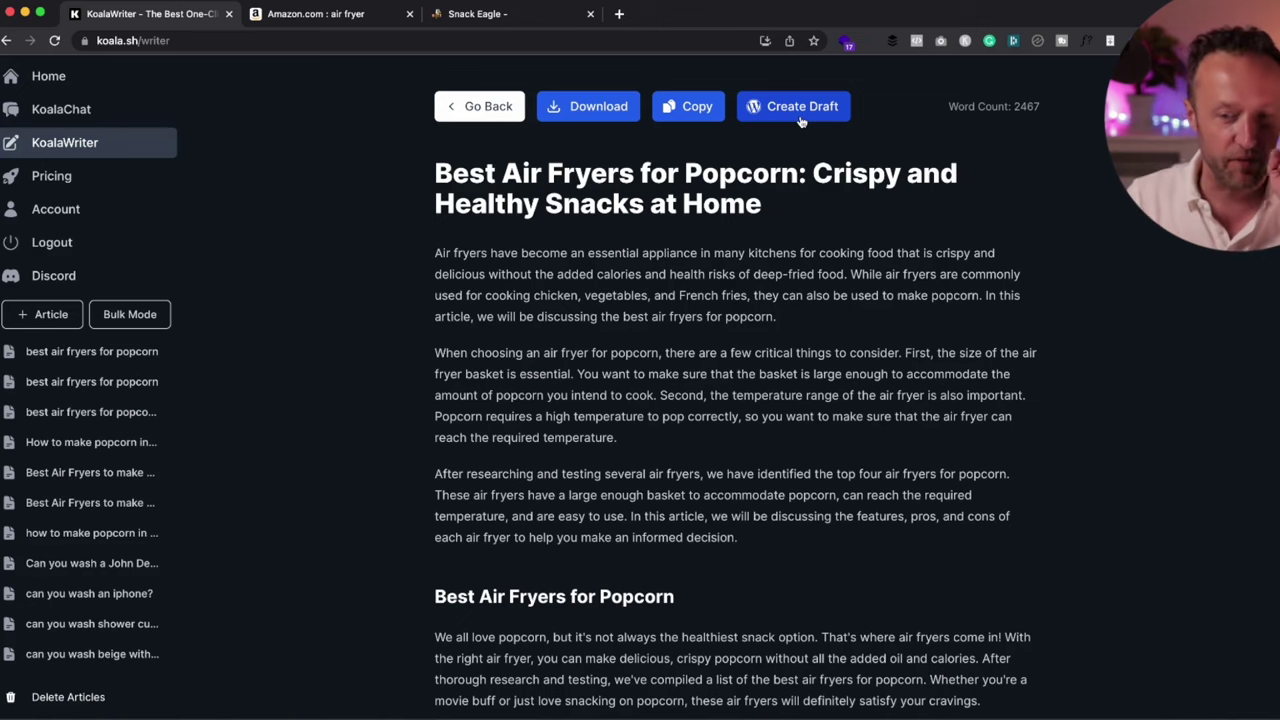
Copy the generated article and paste it into a new post on the Snack Eagle WordPress site
{"action": "left_click", "coordinate": [693, 108]}
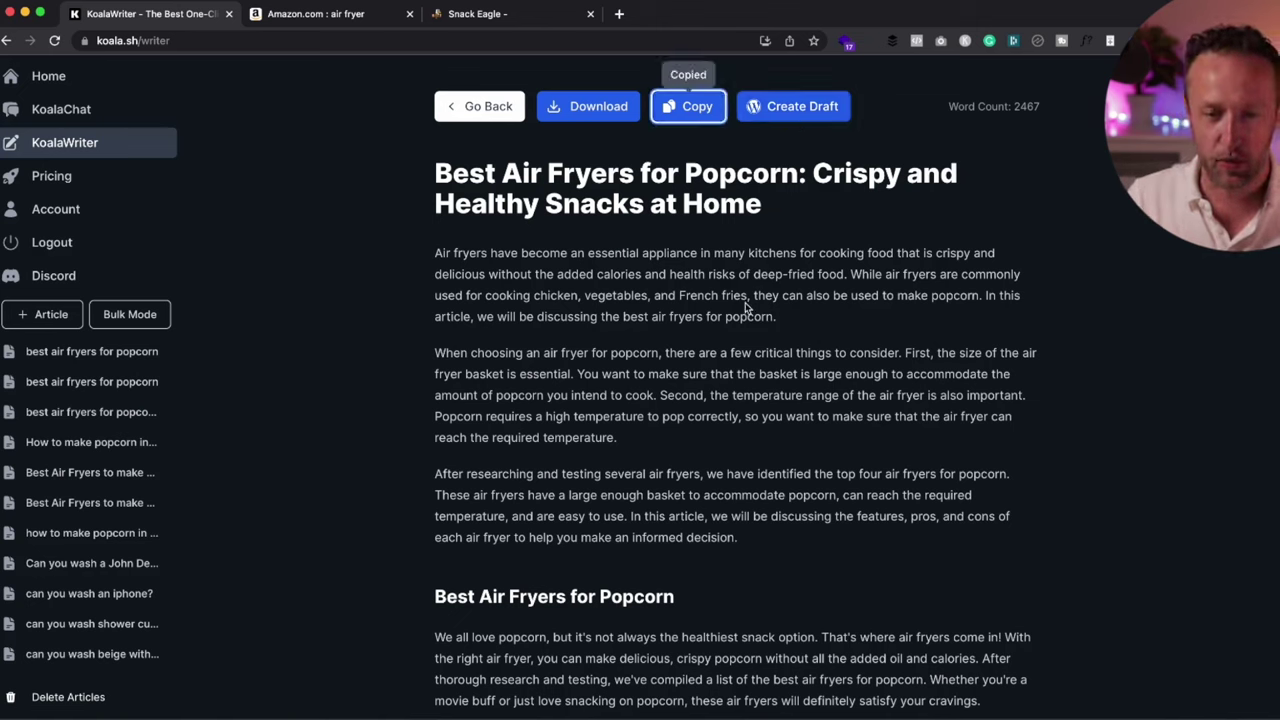
{"action": "left_click", "coordinate": [493, 14]}
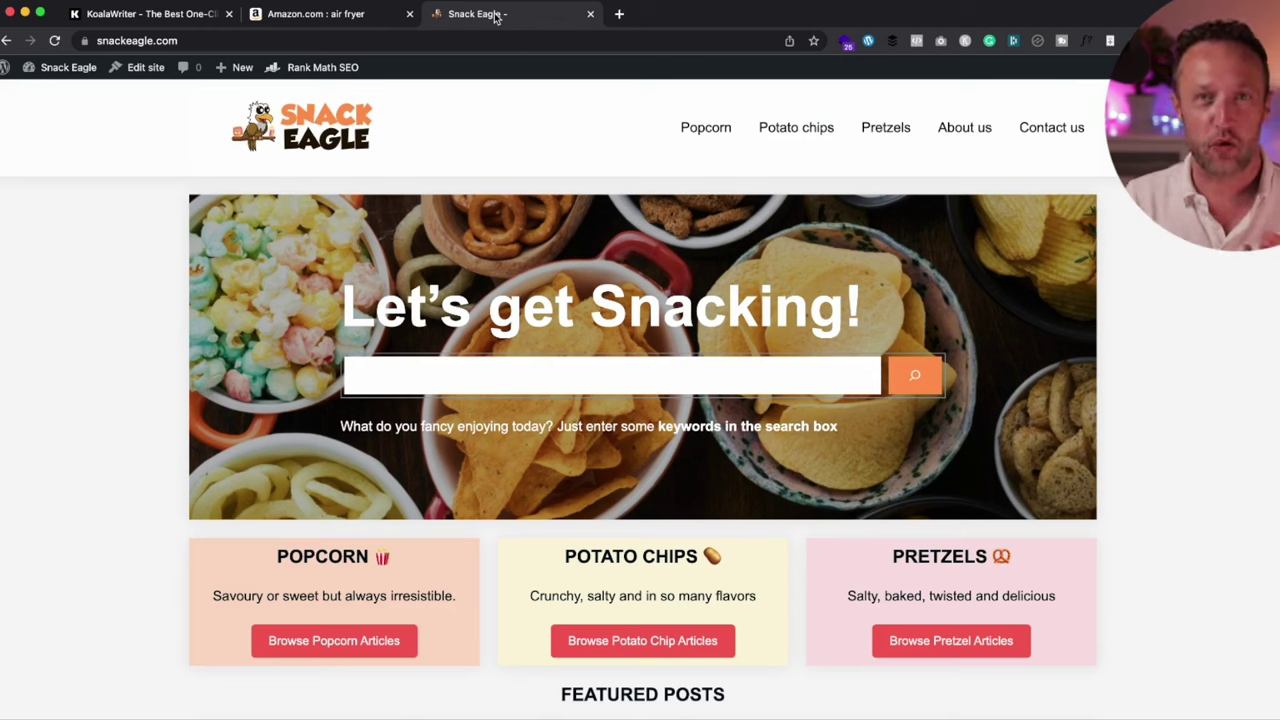
{"action": "mouse_move", "coordinate": [237, 67]}
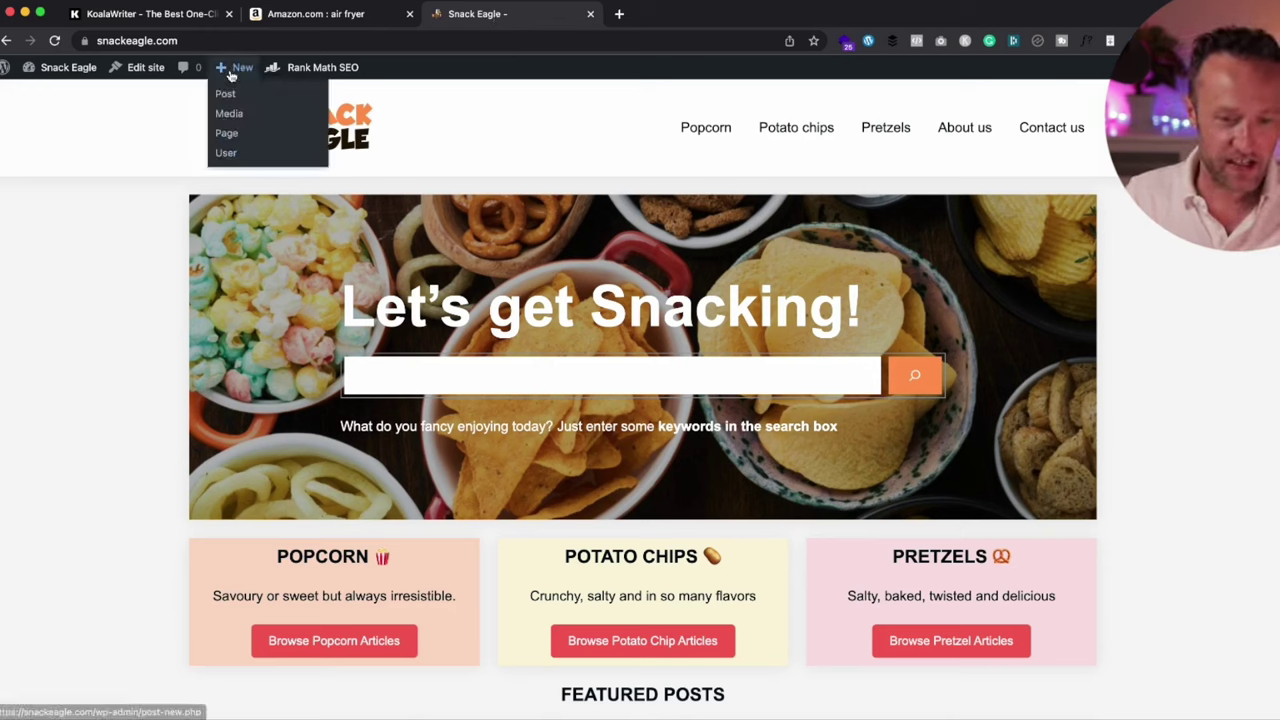
{"action": "left_click", "coordinate": [229, 94]}
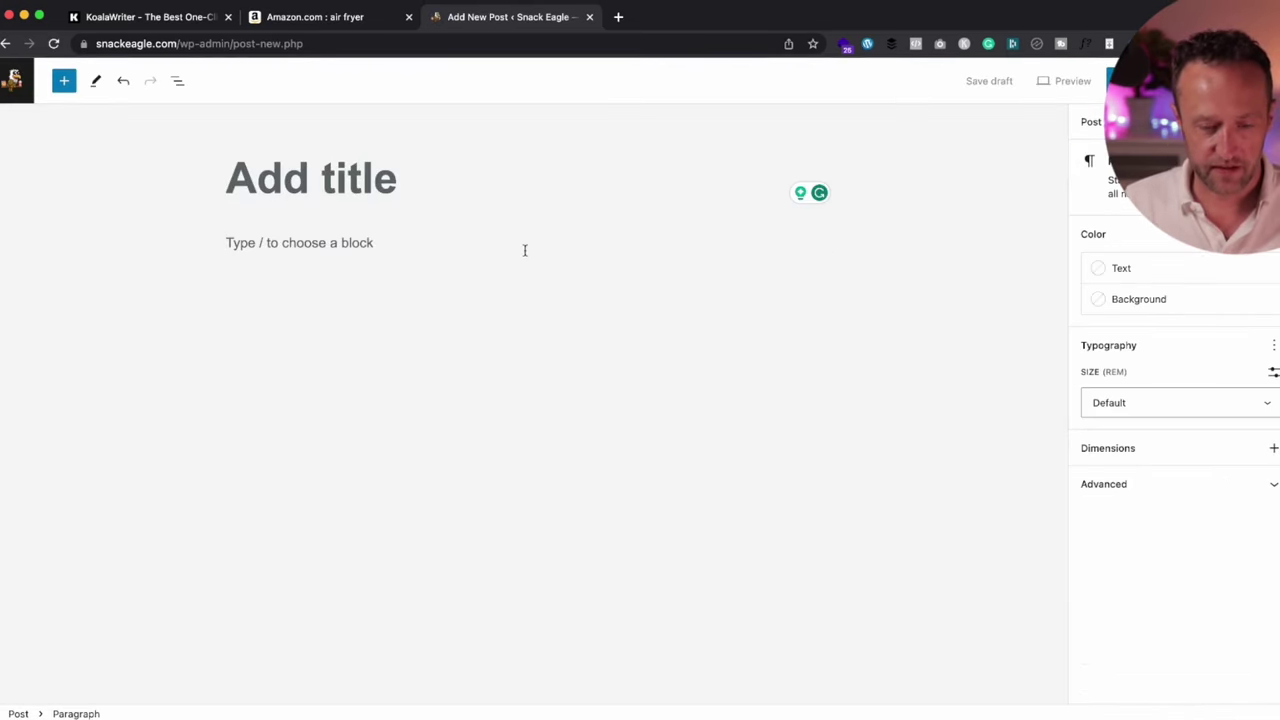
{"action": "key", "text": "super+v"}
{"action": "scroll", "coordinate": [519, 365], "scroll_direction": "up", "scroll_amount": 20}
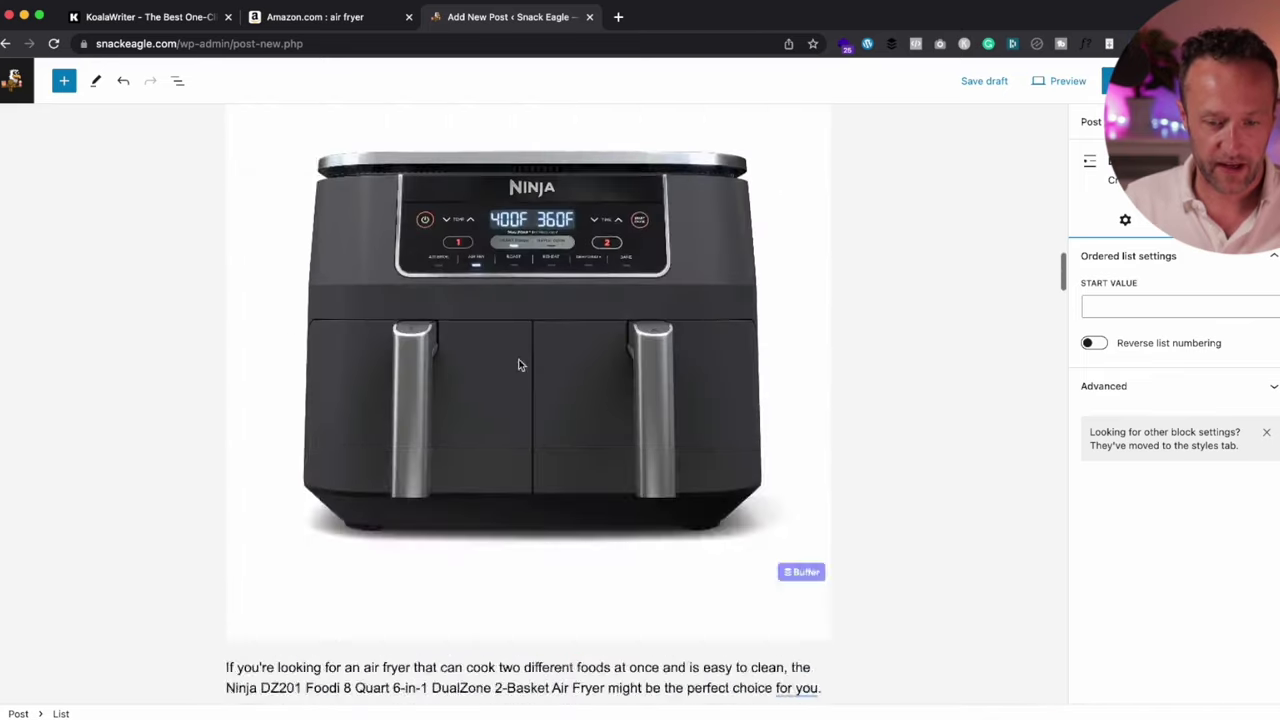
{"action": "scroll", "coordinate": [519, 365], "scroll_direction": "up", "scroll_amount": 10}
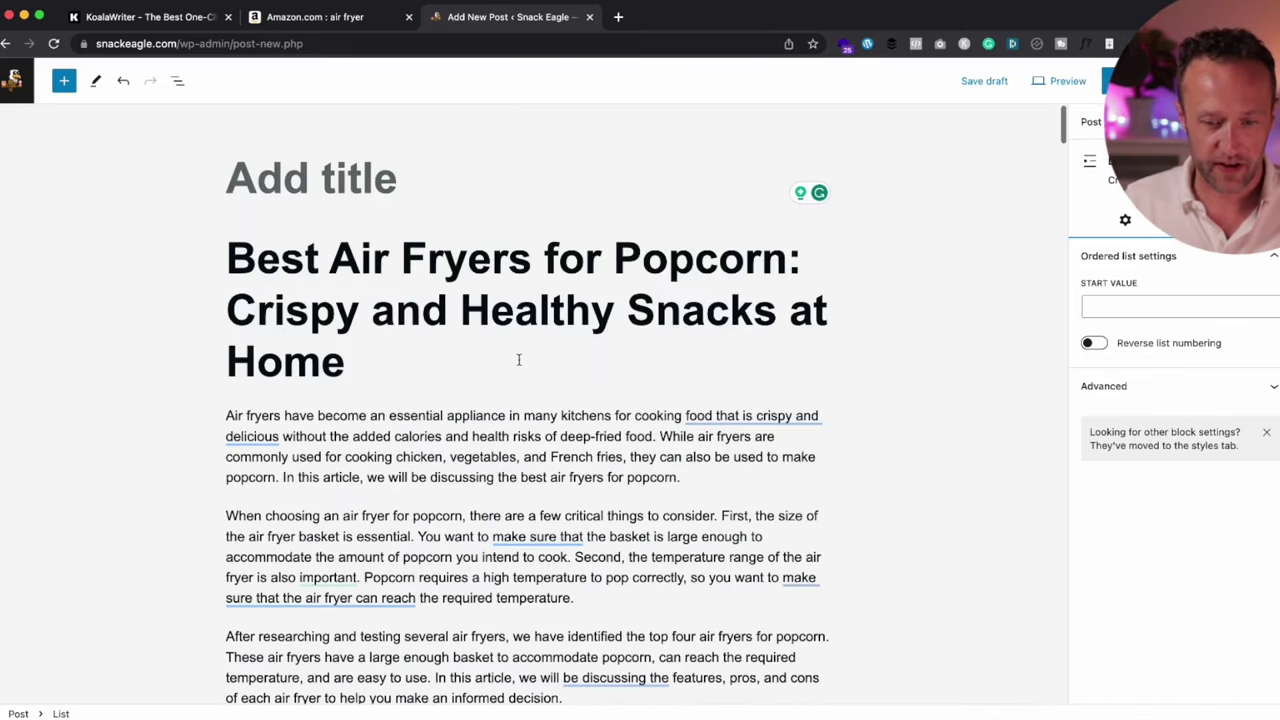
Move the article's main heading text into the post title and remove the emptied heading block
{"action": "left_click", "coordinate": [427, 342]}
{"action": "key", "text": "super+a"}
{"action": "key", "text": "BackSpace"}
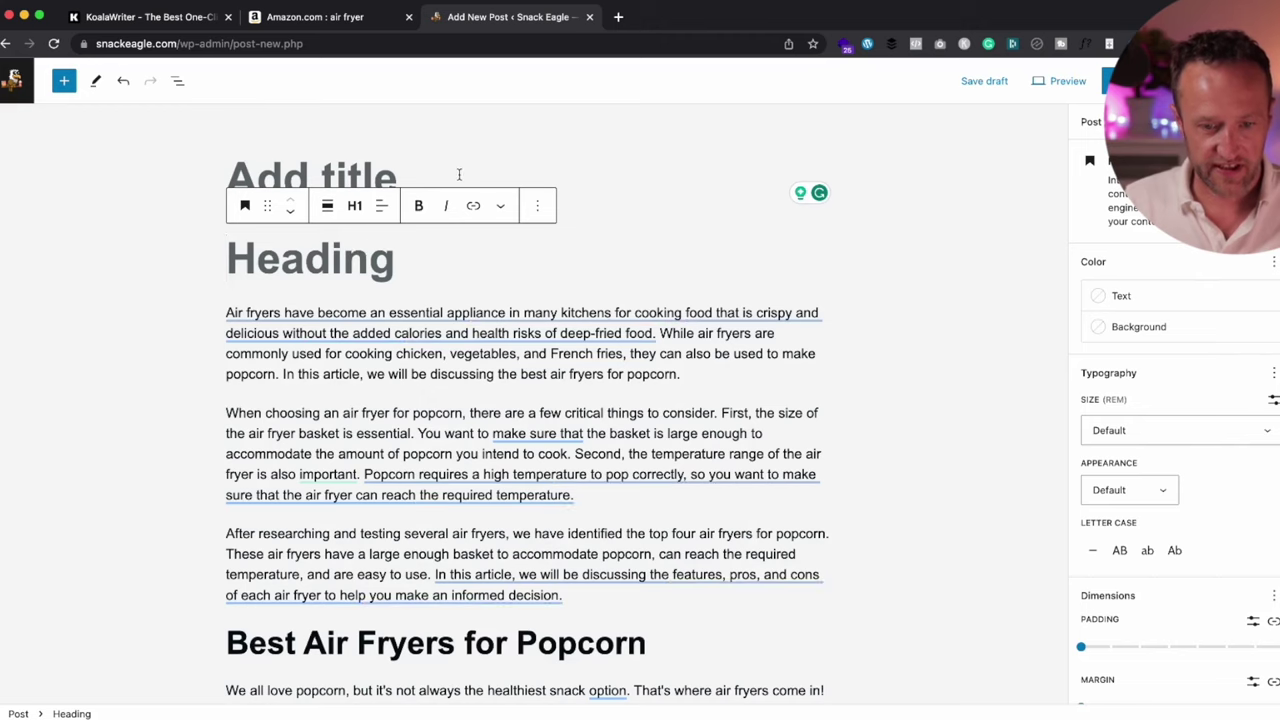
{"action": "left_click", "coordinate": [459, 175]}
{"action": "key", "text": "super+v"}
{"action": "left_click", "coordinate": [397, 370]}
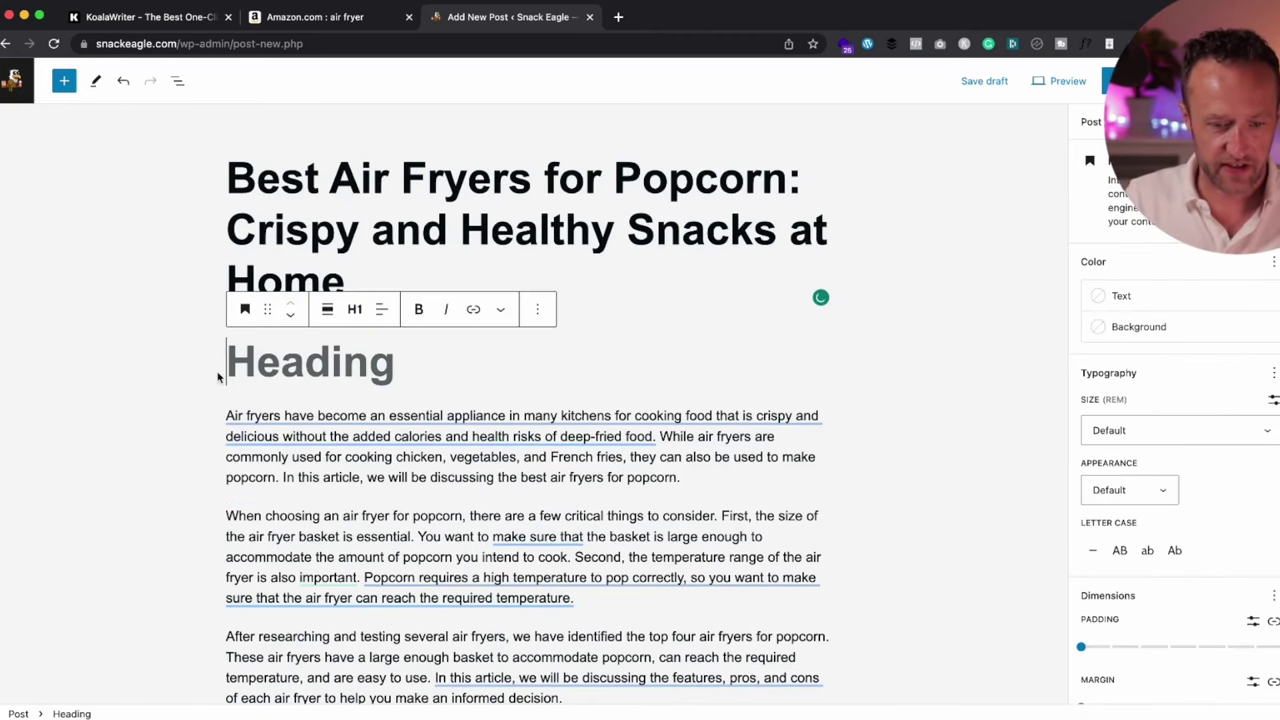
{"action": "key", "text": "BackSpace"}
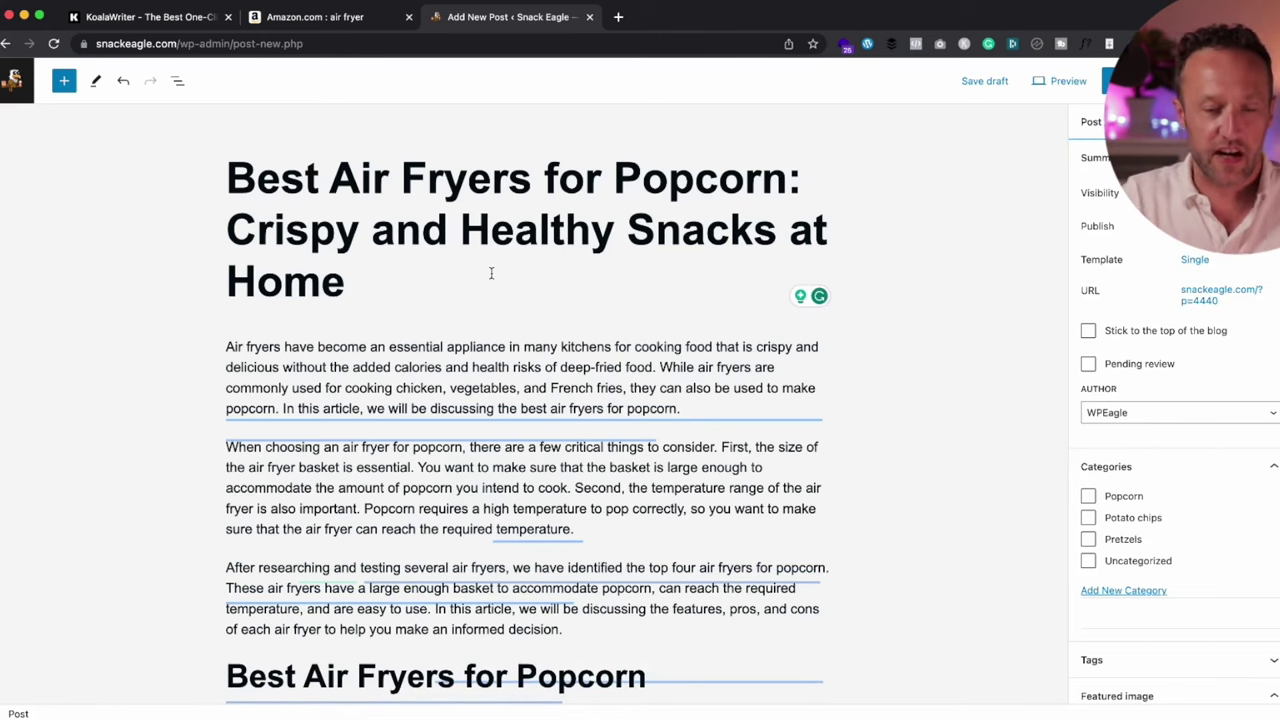
Open the Snack Eagle homepage in a separate browser tab to view the site's theme
{"action": "key", "text": "super+t"}
{"action": "type", "text": "sn"}
{"action": "key", "text": "Return"}
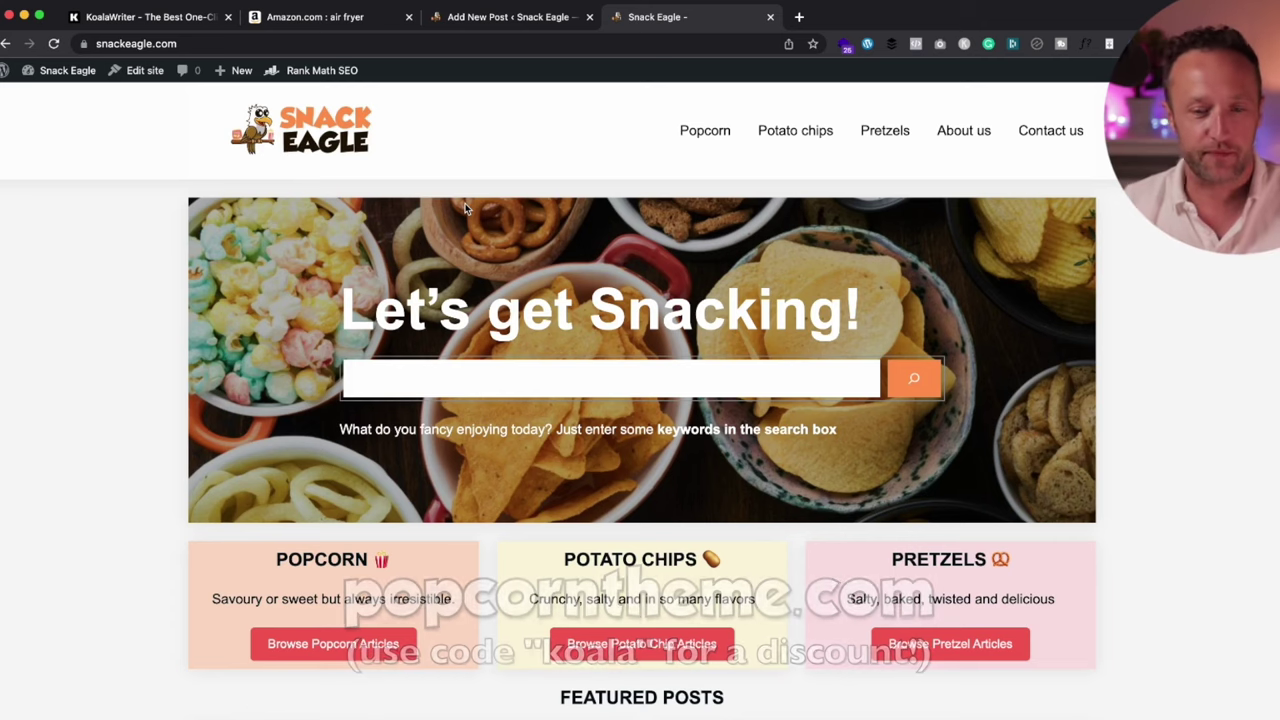
Return to the post editor and change the post title to "Best Air Fryers for Popcorn 2023"
{"action": "left_click", "coordinate": [501, 19]}
{"action": "scroll", "coordinate": [614, 236], "scroll_direction": "down", "scroll_amount": 1}
{"action": "scroll", "coordinate": [612, 230], "scroll_direction": "up", "scroll_amount": 1}
{"action": "mouse_move", "coordinate": [410, 279]}
{"action": "left_mouse_down"}
{"action": "mouse_move", "coordinate": [330, 278]}
{"action": "mouse_move", "coordinate": [238, 238]}
{"action": "left_mouse_up"}
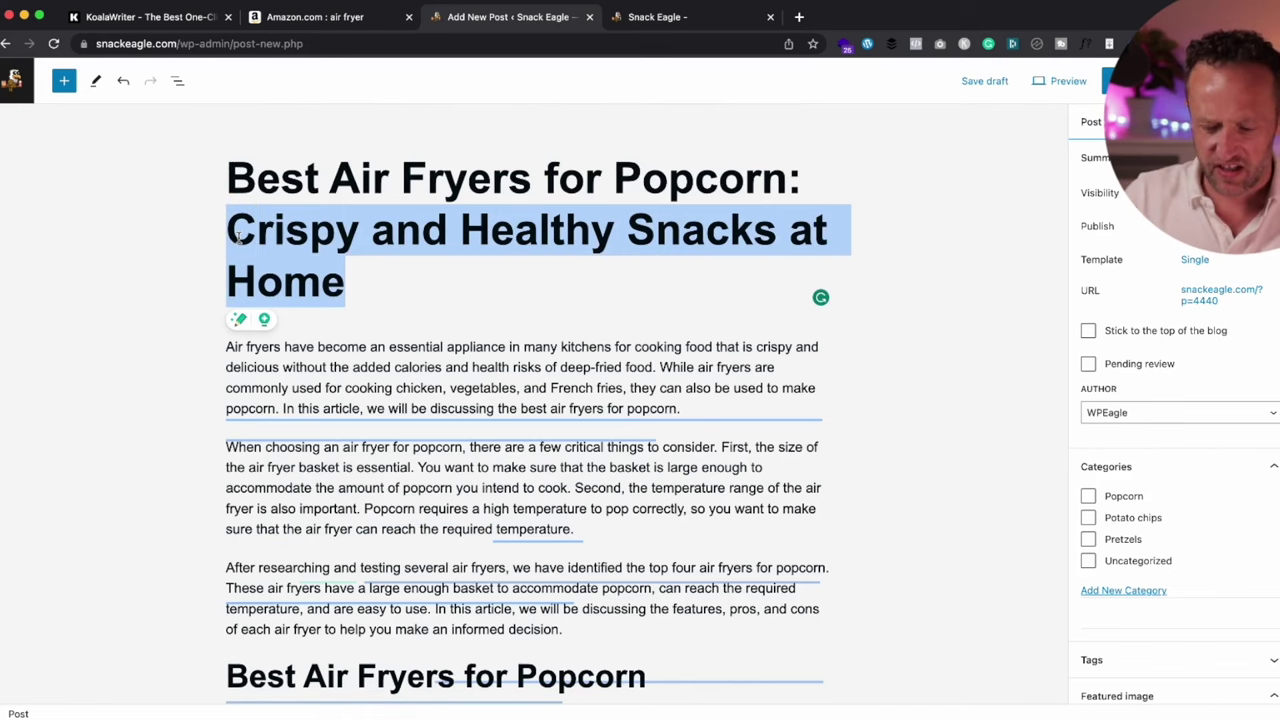
{"action": "key", "text": "BackSpace"}
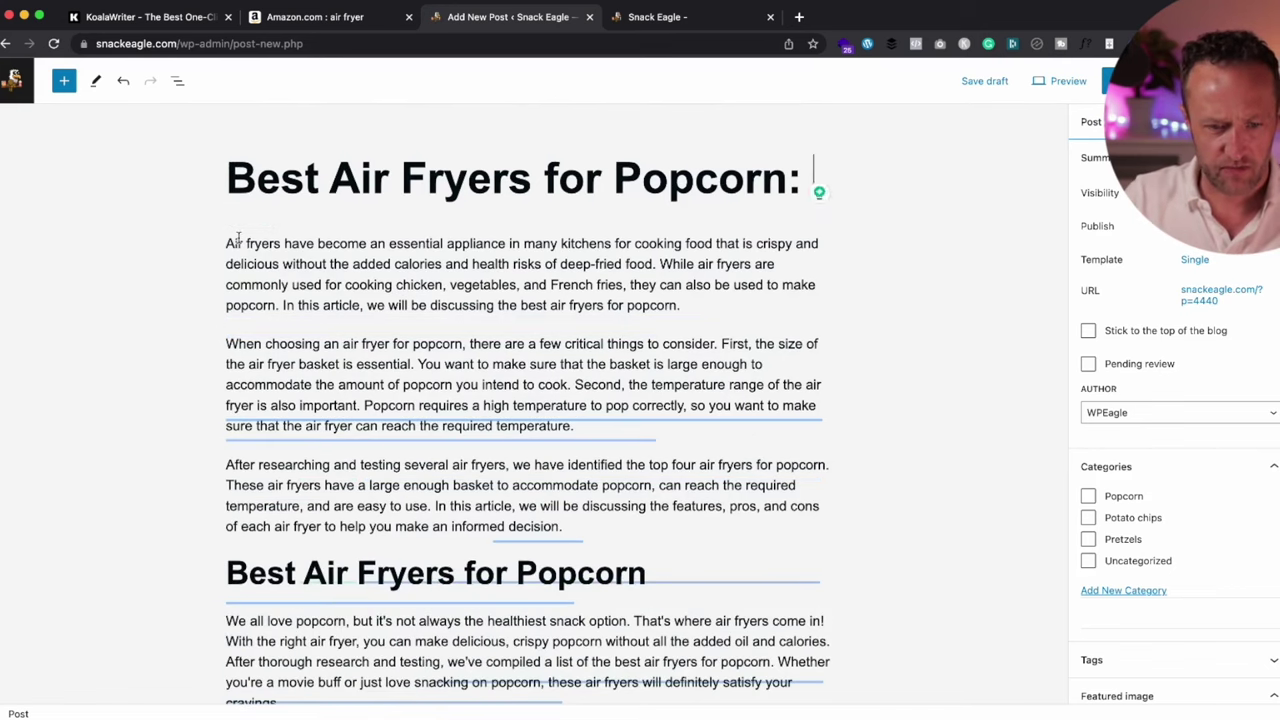
{"action": "key", "text": "BackSpace"}
{"action": "key", "text": "BackSpace"}
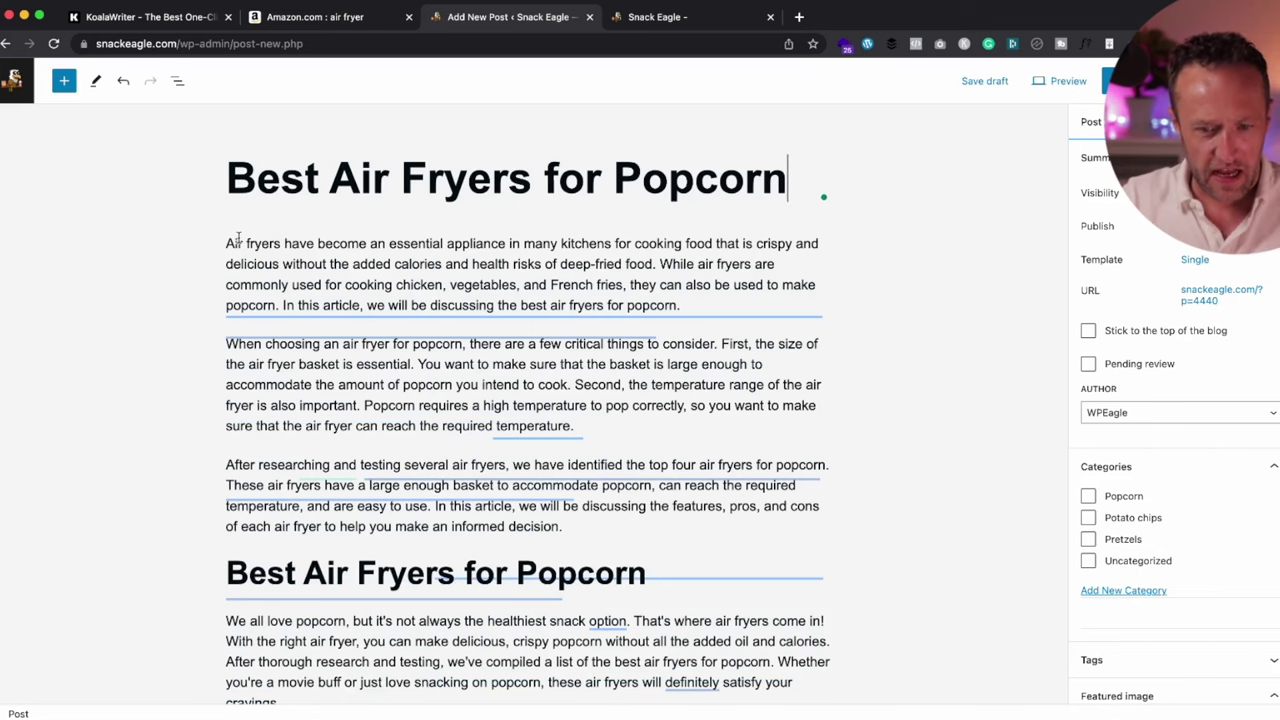
{"action": "type", "text": "2023"}
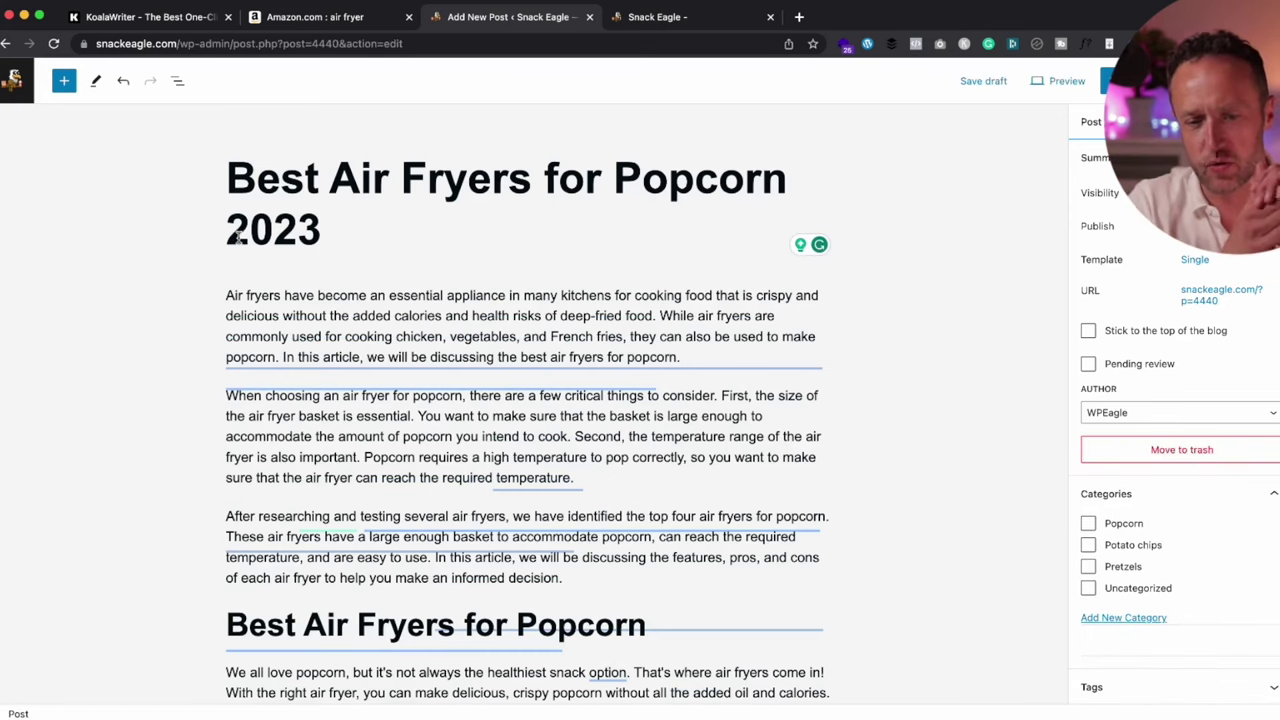
Delete the opening paragraph that starts with "Air fryers have become an essential appliance"
{"action": "scroll", "coordinate": [538, 289], "scroll_direction": "down", "scroll_amount": 1}
{"action": "scroll", "coordinate": [538, 289], "scroll_direction": "up", "scroll_amount": 1}
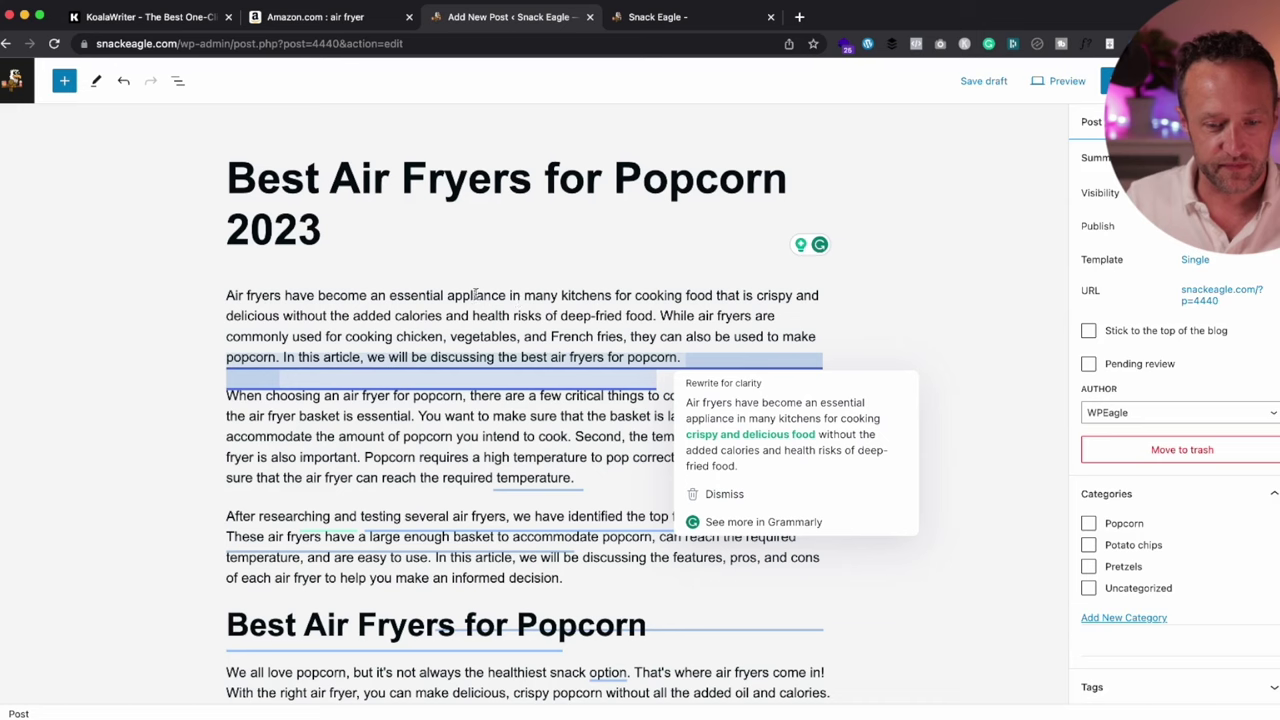
{"action": "left_click", "coordinate": [700, 362]}
{"action": "left_click_drag", "start_coordinate": [684, 357], "coordinate": [220, 303]}
{"action": "key", "text": "BackSpace"}
{"action": "key", "text": "BackSpace"}
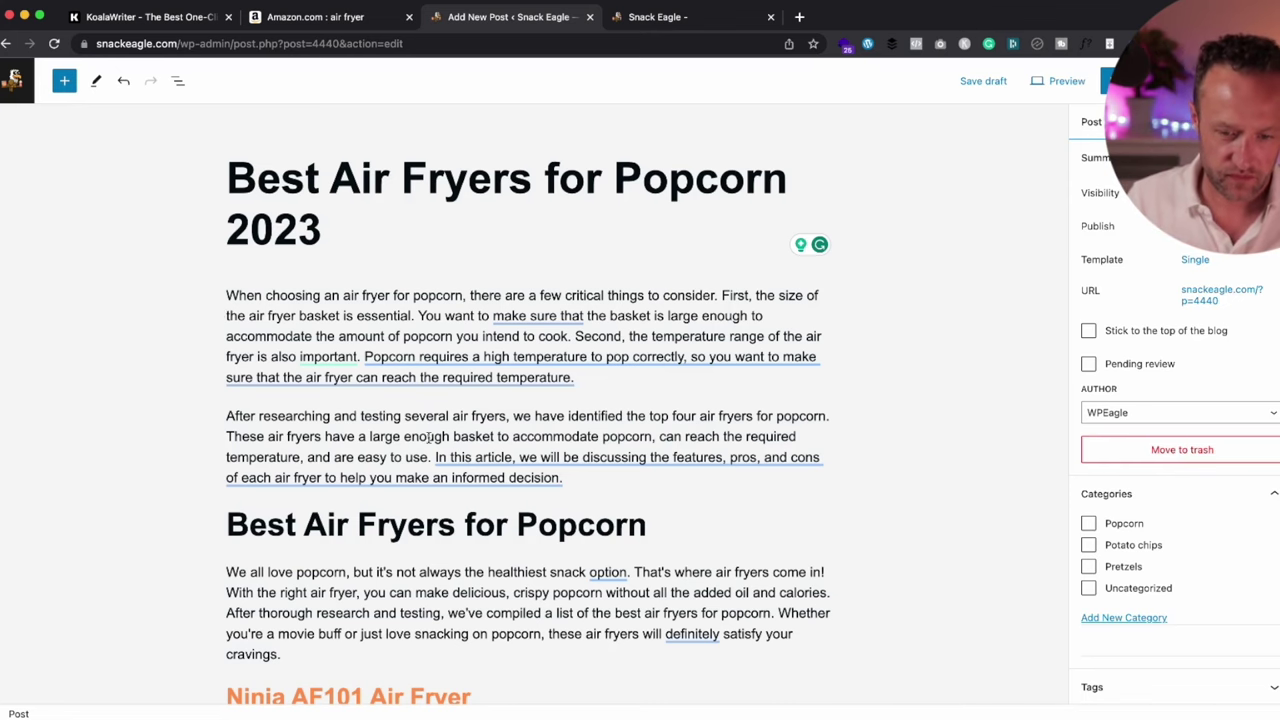
Split the introduction after "there are a few critical things to consider." and insert a list block in the gap
{"action": "mouse_move", "coordinate": [425, 396]}
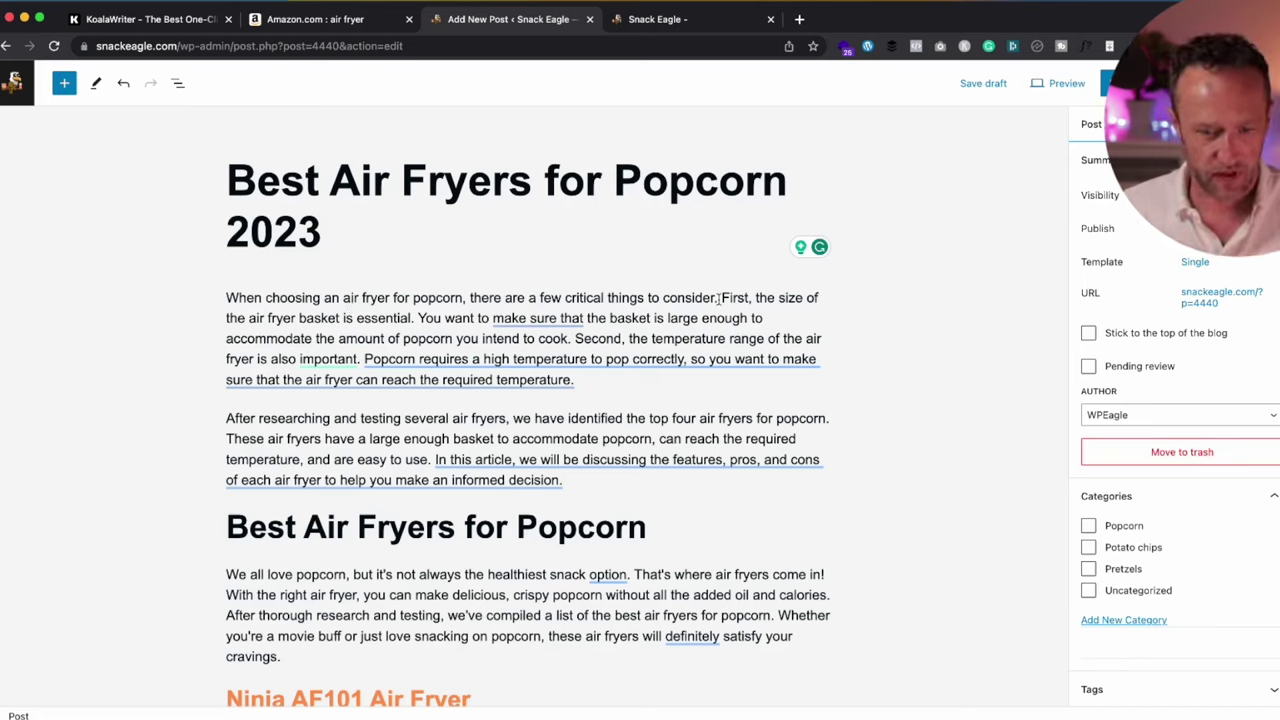
{"action": "mouse_move", "coordinate": [557, 359]}
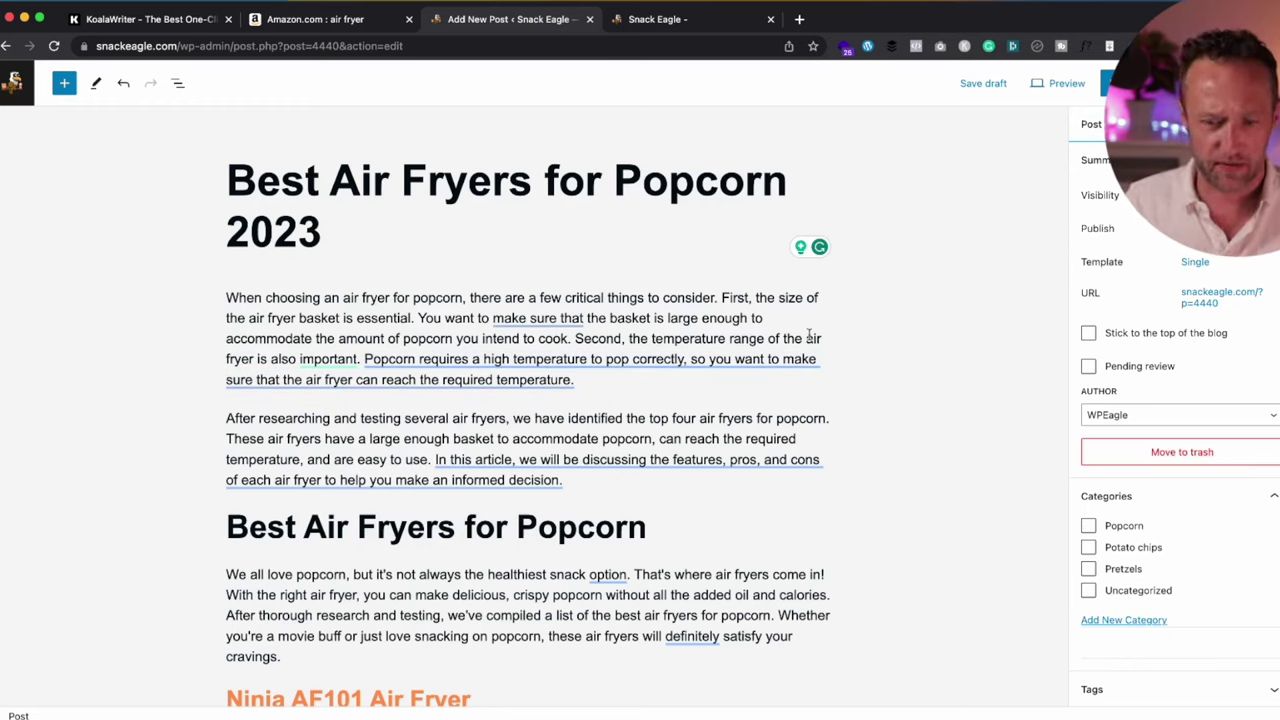
{"action": "left_click", "coordinate": [724, 297]}
{"action": "key", "text": "Return"}
{"action": "key", "text": "Return"}
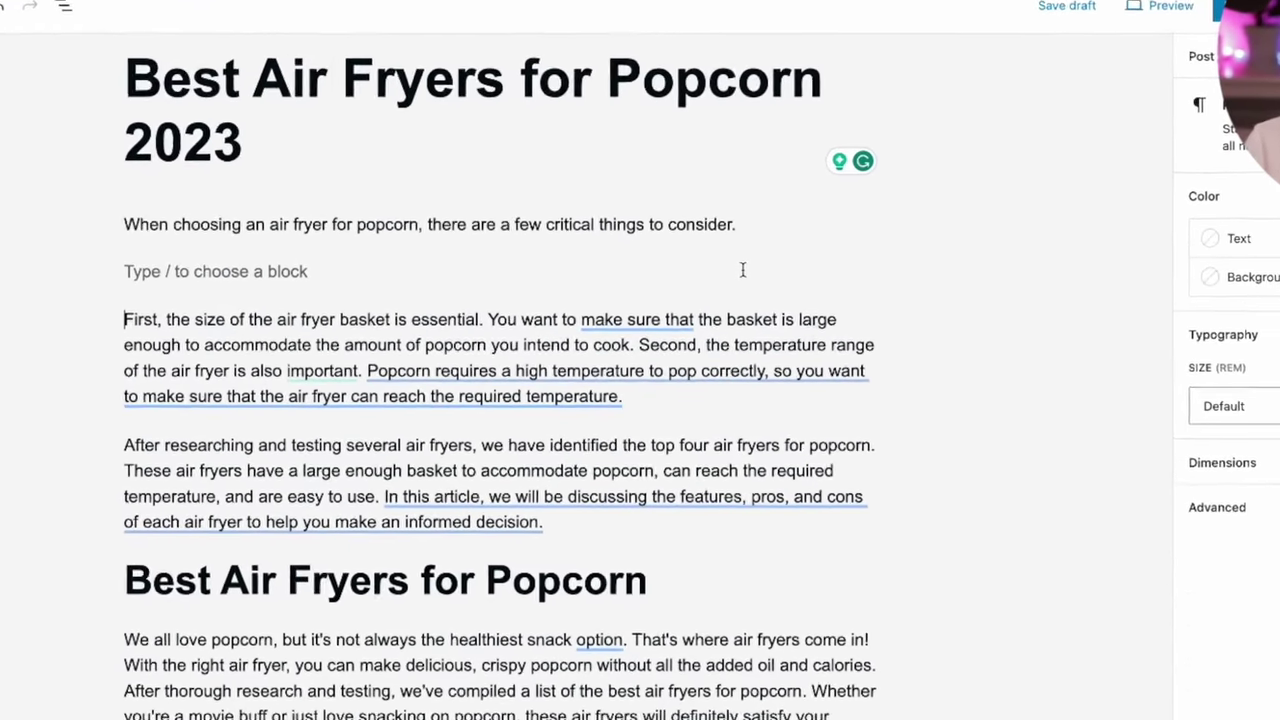
{"action": "left_click", "coordinate": [743, 270]}
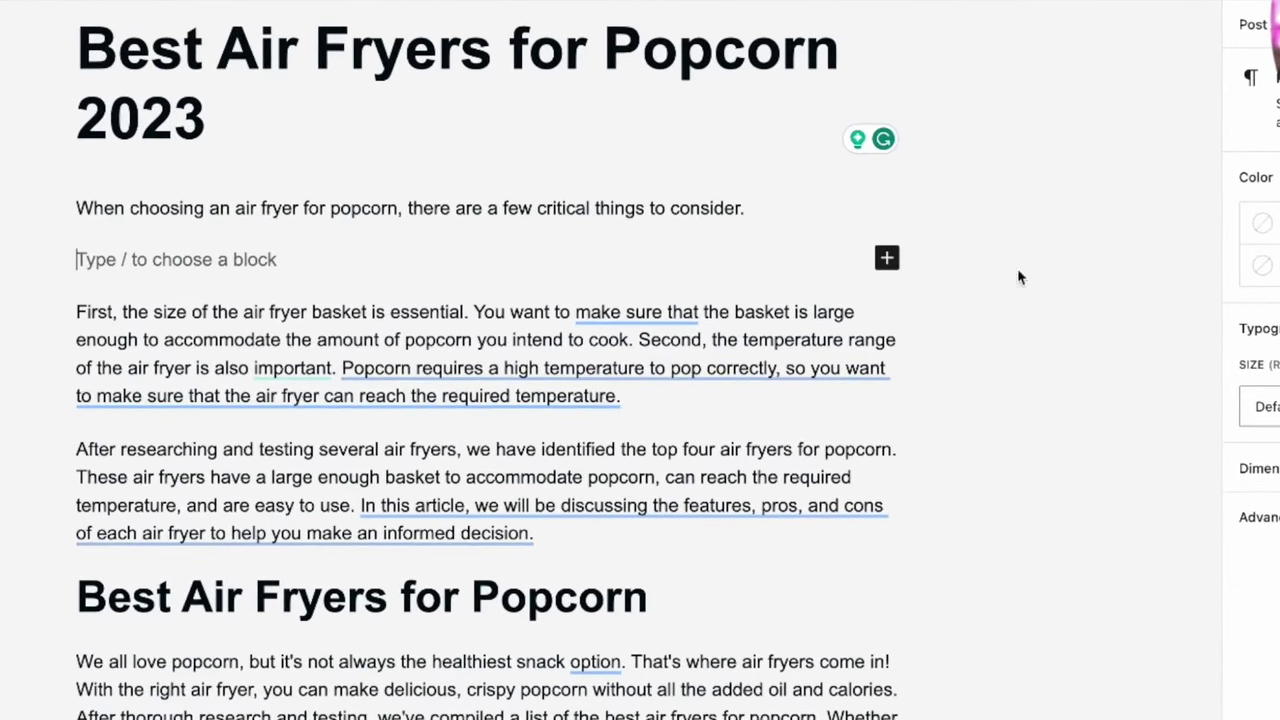
{"action": "left_click", "coordinate": [888, 258]}
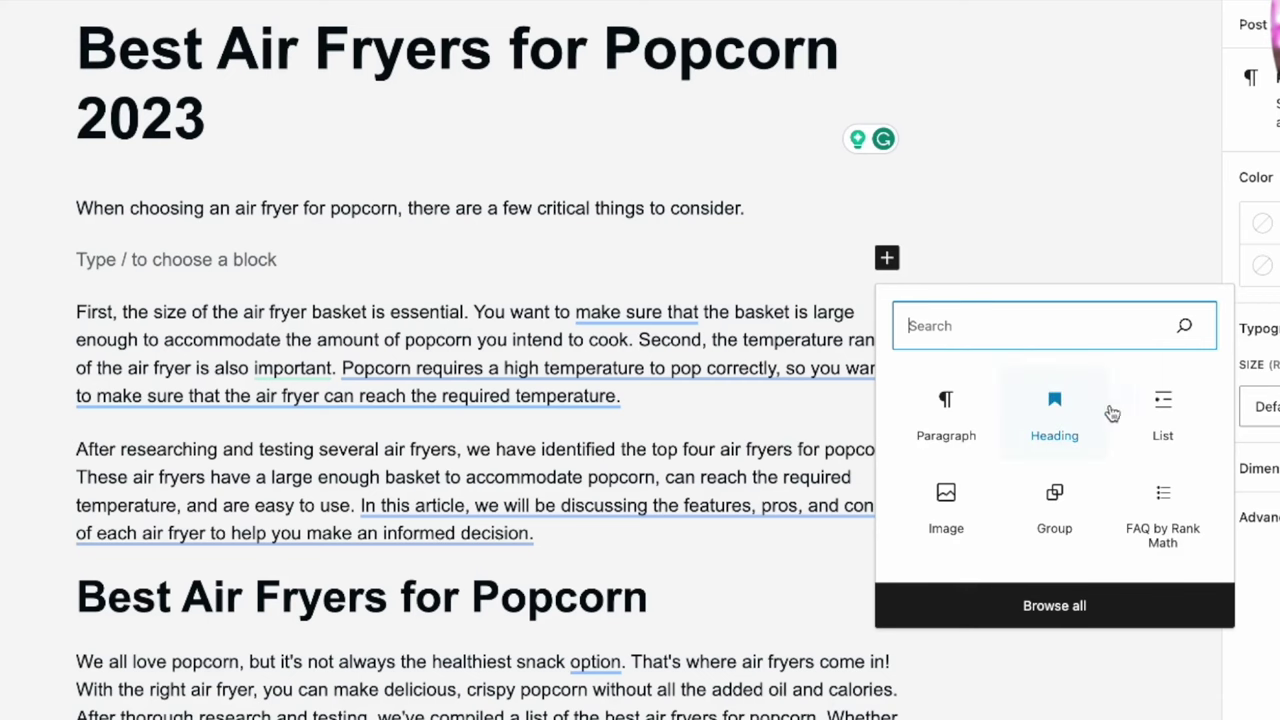
{"action": "left_click", "coordinate": [1162, 412]}
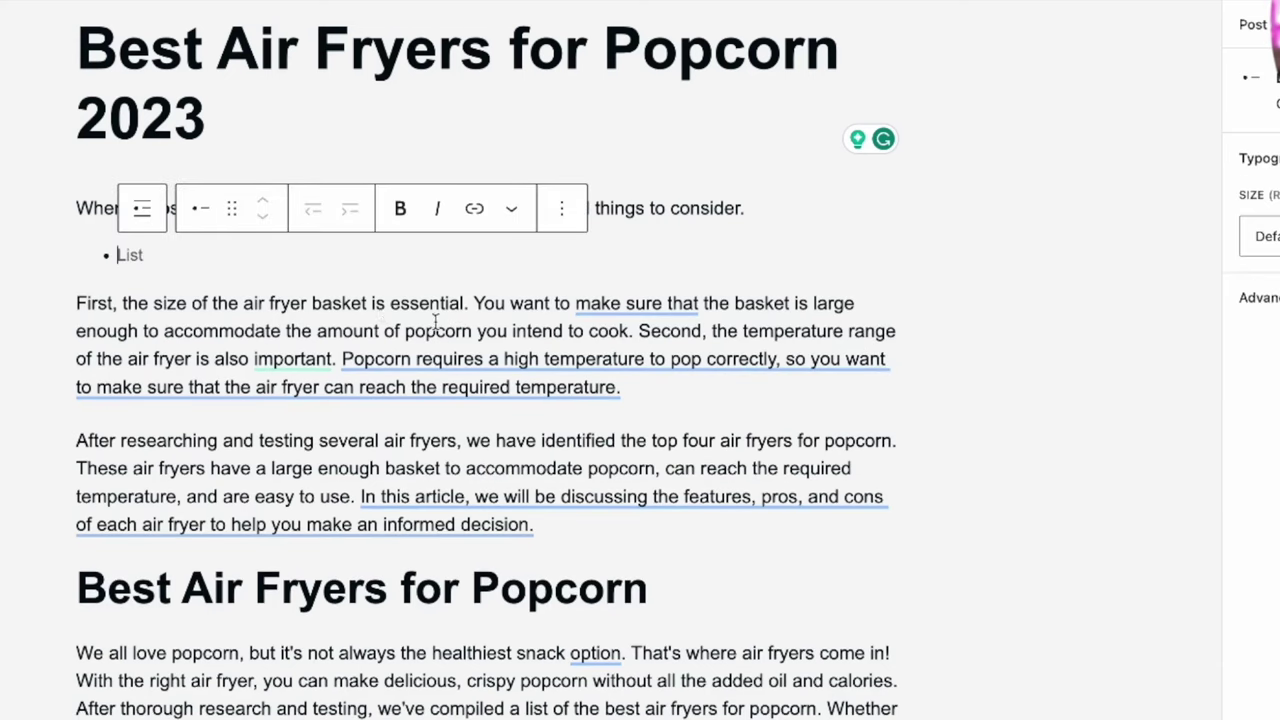
Copy the basket size phrase from the paragraph into the first bullet, capitalised as "Size of the air fryer basket"
{"action": "left_click_drag", "start_coordinate": [155, 301], "coordinate": [368, 300]}
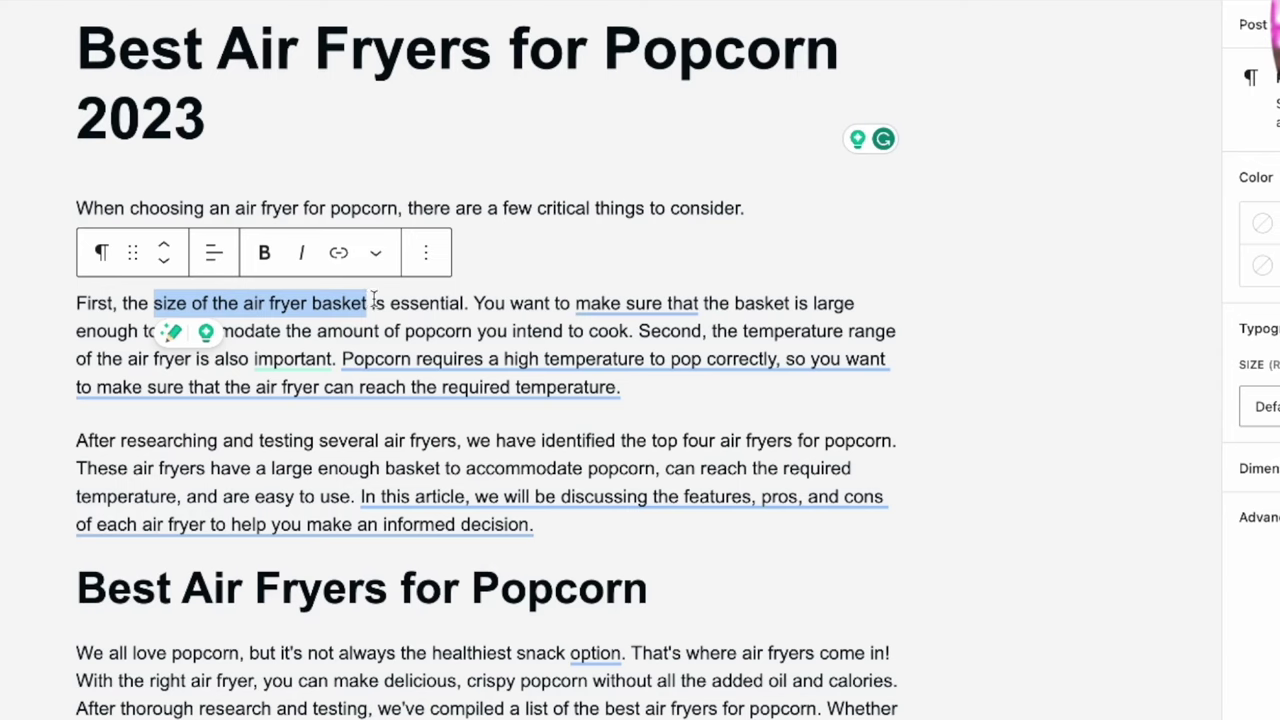
{"action": "left_click", "coordinate": [463, 256]}
{"action": "type", "text": "size of the air fryer basket"}
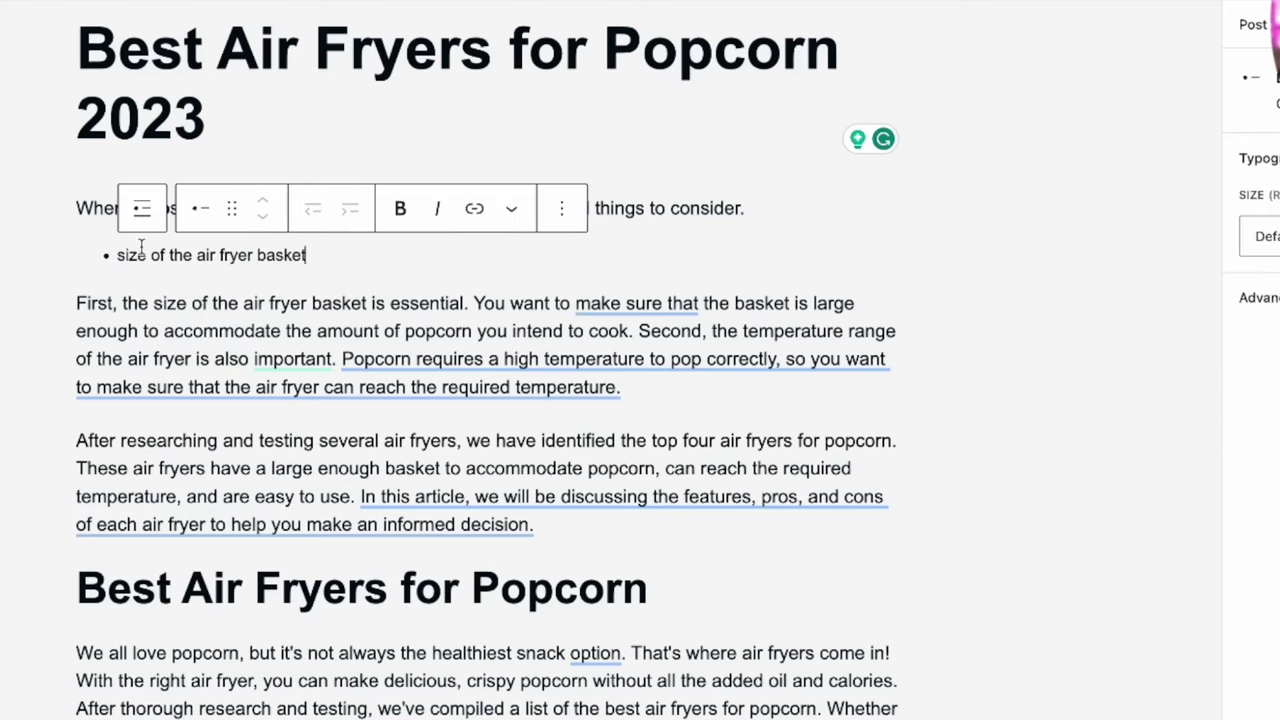
{"action": "left_click", "coordinate": [118, 255]}
{"action": "key", "text": "Delete"}
{"action": "type", "text": "S"}
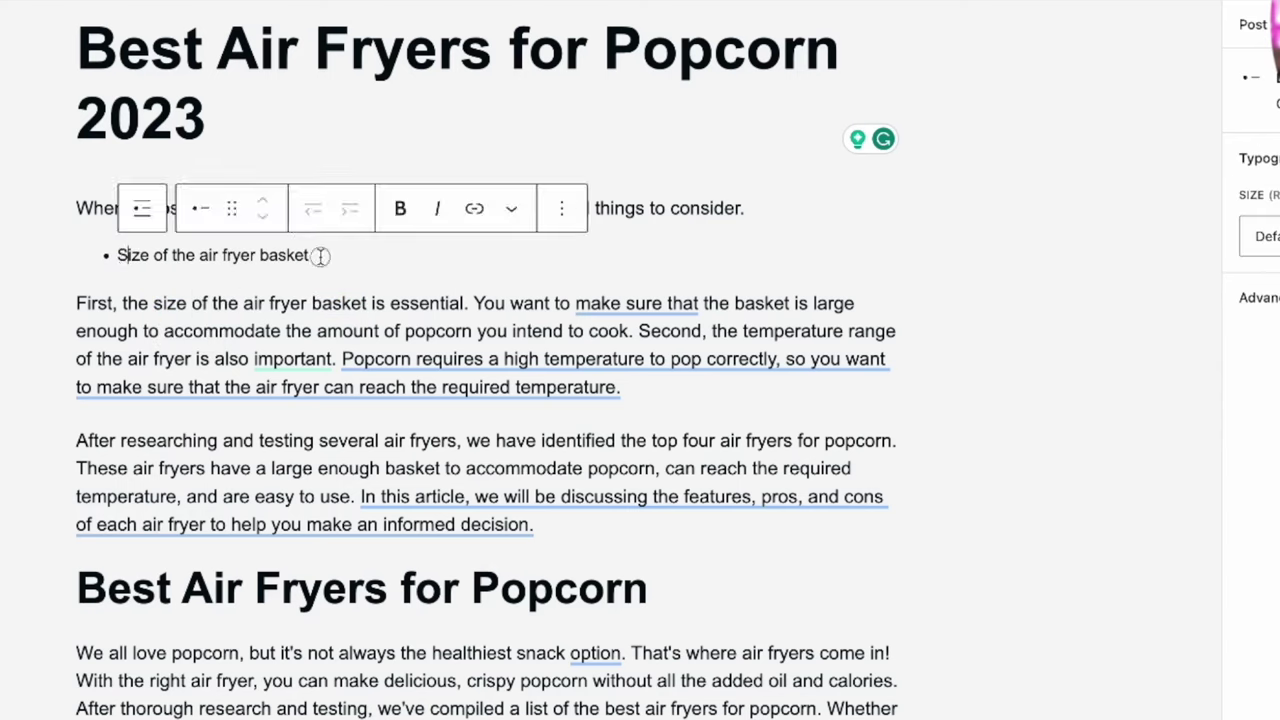
Make the bullet text "Size of the air fryer basket" bold and add a non-bold hyphen after it
{"action": "left_click_drag", "start_coordinate": [316, 256], "coordinate": [118, 255]}
{"action": "left_click", "coordinate": [396, 210]}
{"action": "left_click", "coordinate": [362, 257]}
{"action": "type", "text": "-"}
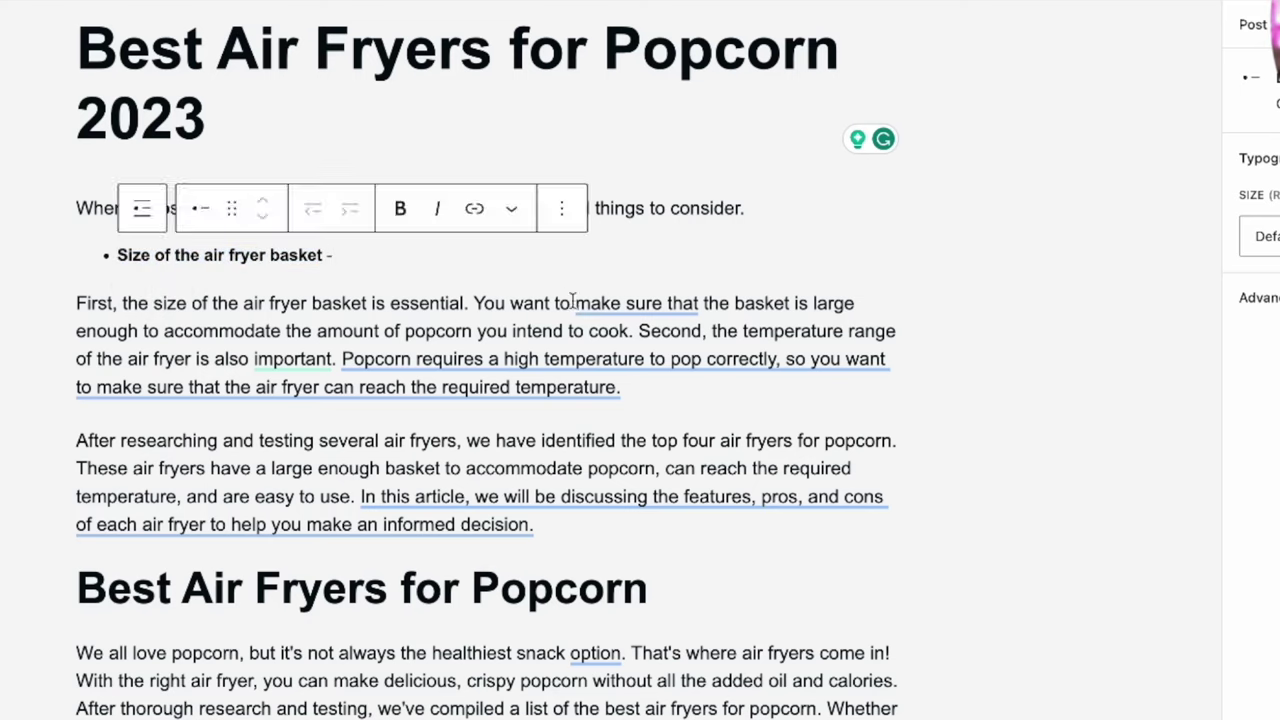
Copy "make sure that the basket is large enough to accommodate the amount of popcorn" from the paragraph to the end of the first bullet
{"action": "left_click_drag", "start_coordinate": [577, 307], "coordinate": [480, 313]}
{"action": "key", "text": "ctrl+c"}
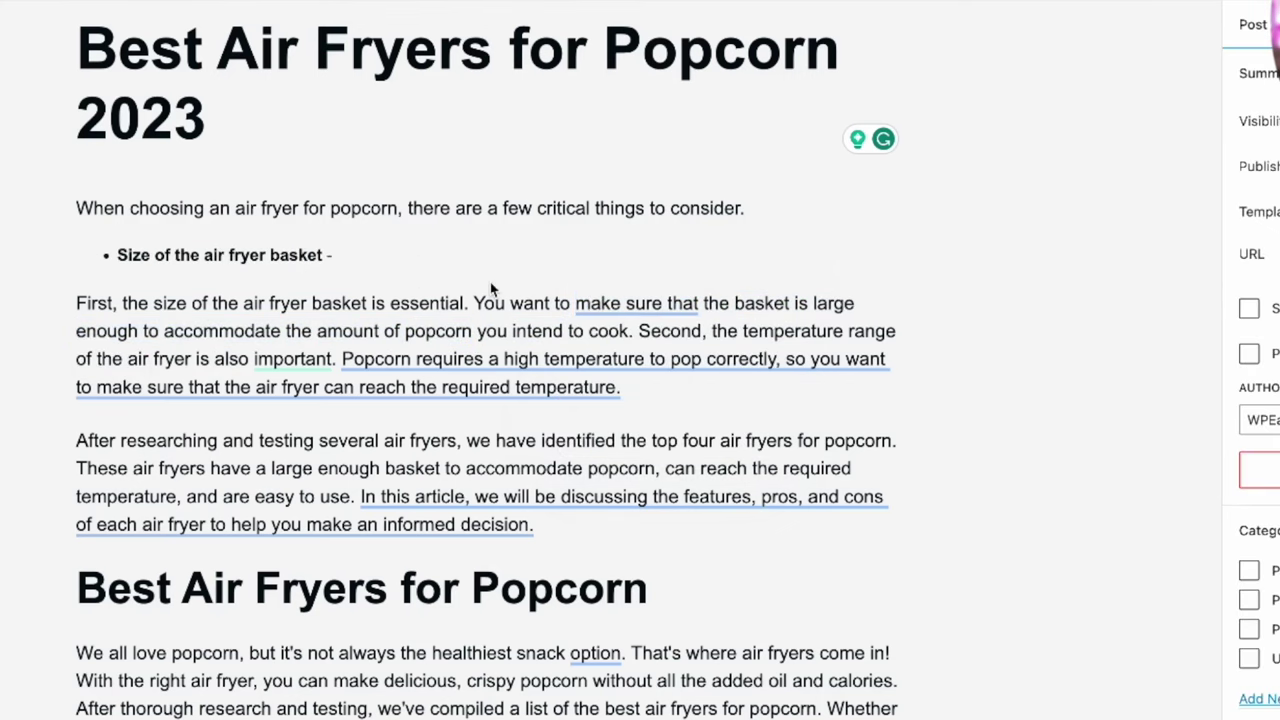
{"action": "left_click", "coordinate": [436, 262]}
{"action": "key", "text": "ctrl+v"}
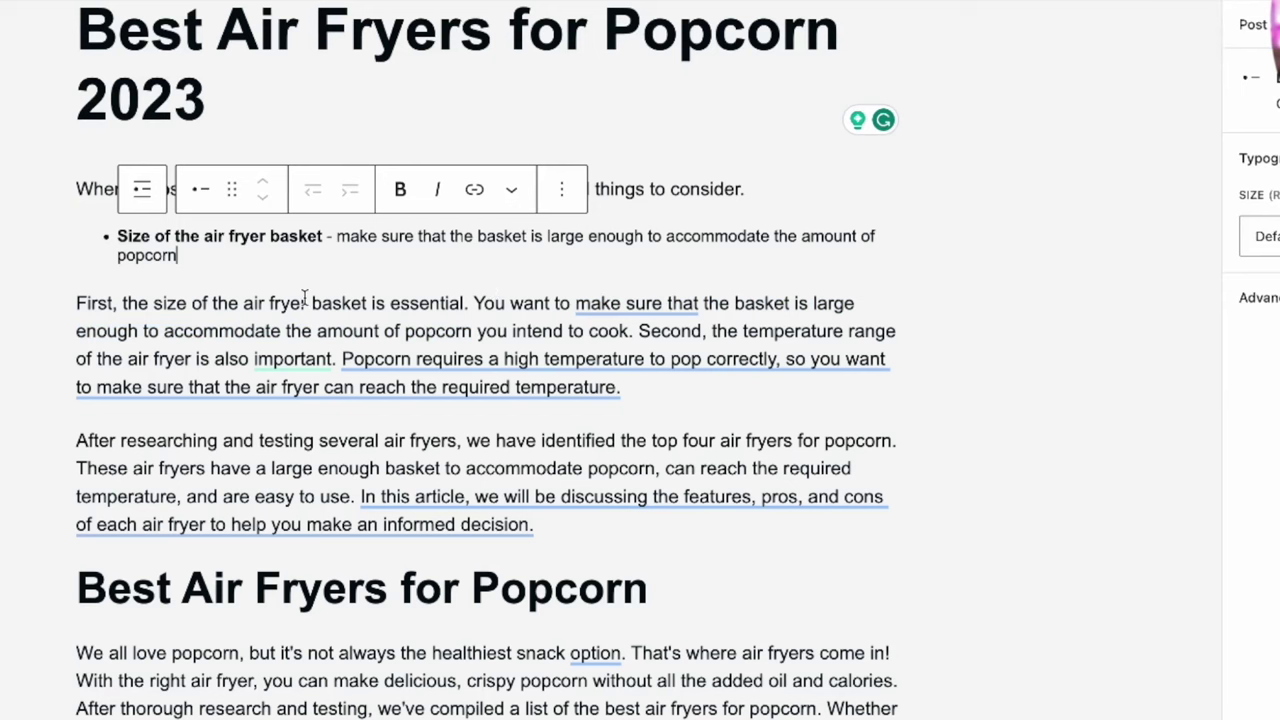
Add a second bullet containing the phrase "temperature range" copied from the paragraph
{"action": "key", "text": "Return"}
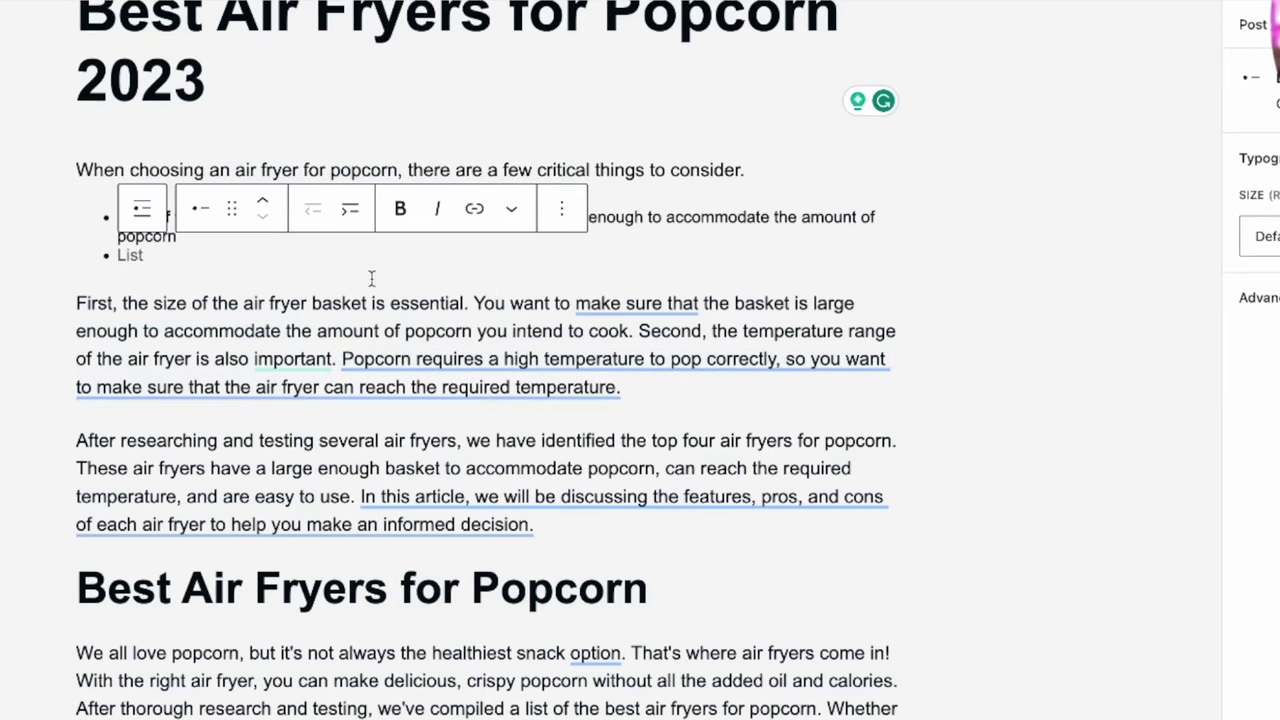
{"action": "left_click", "coordinate": [743, 330]}
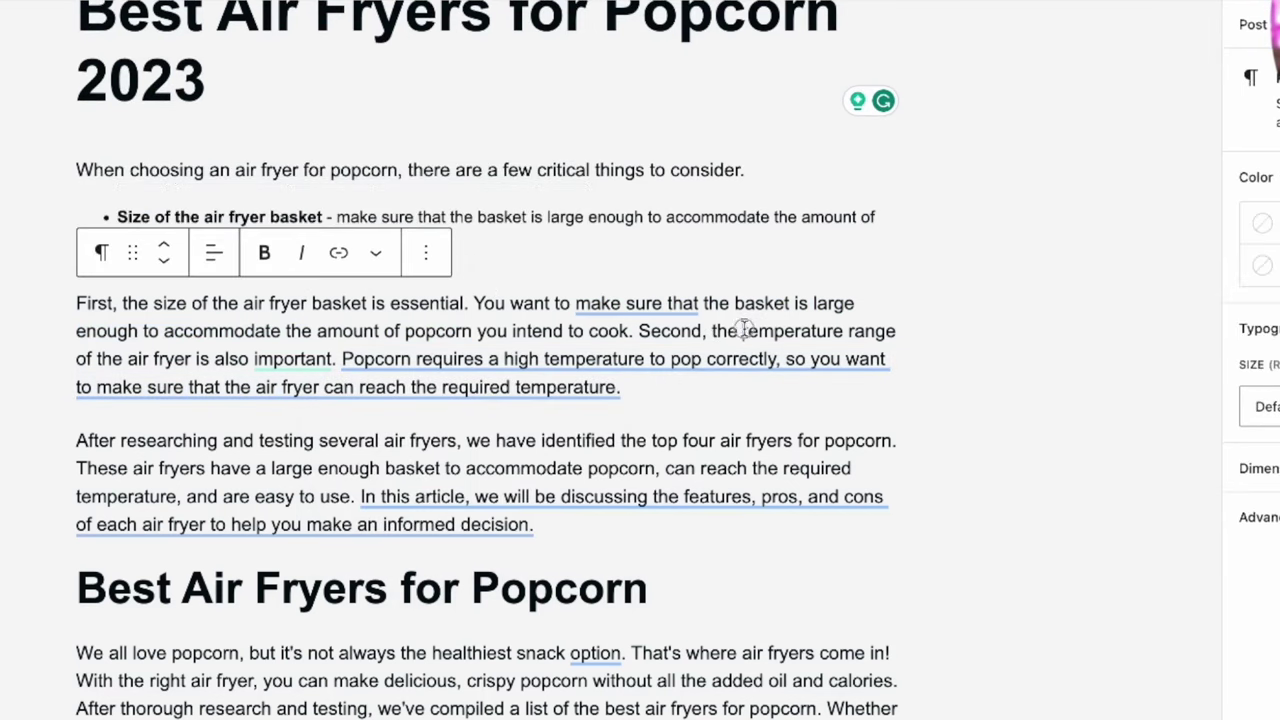
{"action": "left_click_drag", "start_coordinate": [743, 330], "coordinate": [897, 332]}
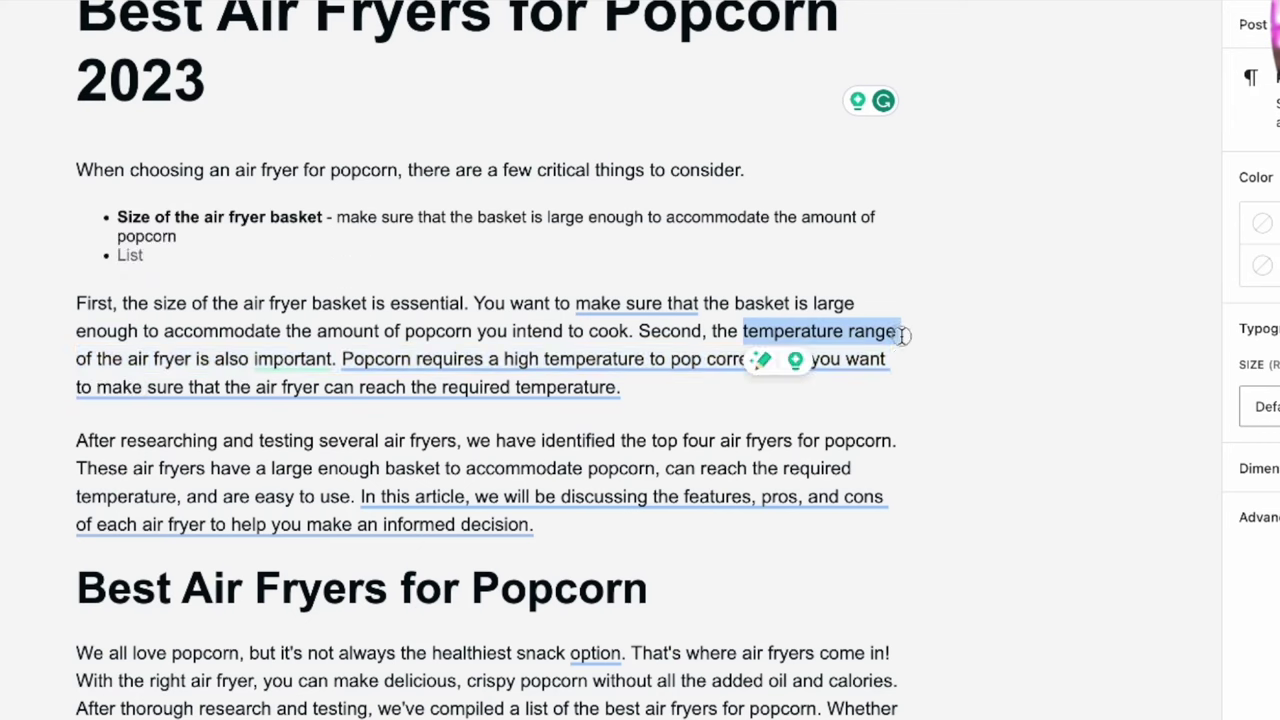
{"action": "key", "text": "ctrl+c"}
{"action": "left_click", "coordinate": [480, 250]}
{"action": "key", "text": "ctrl+v"}
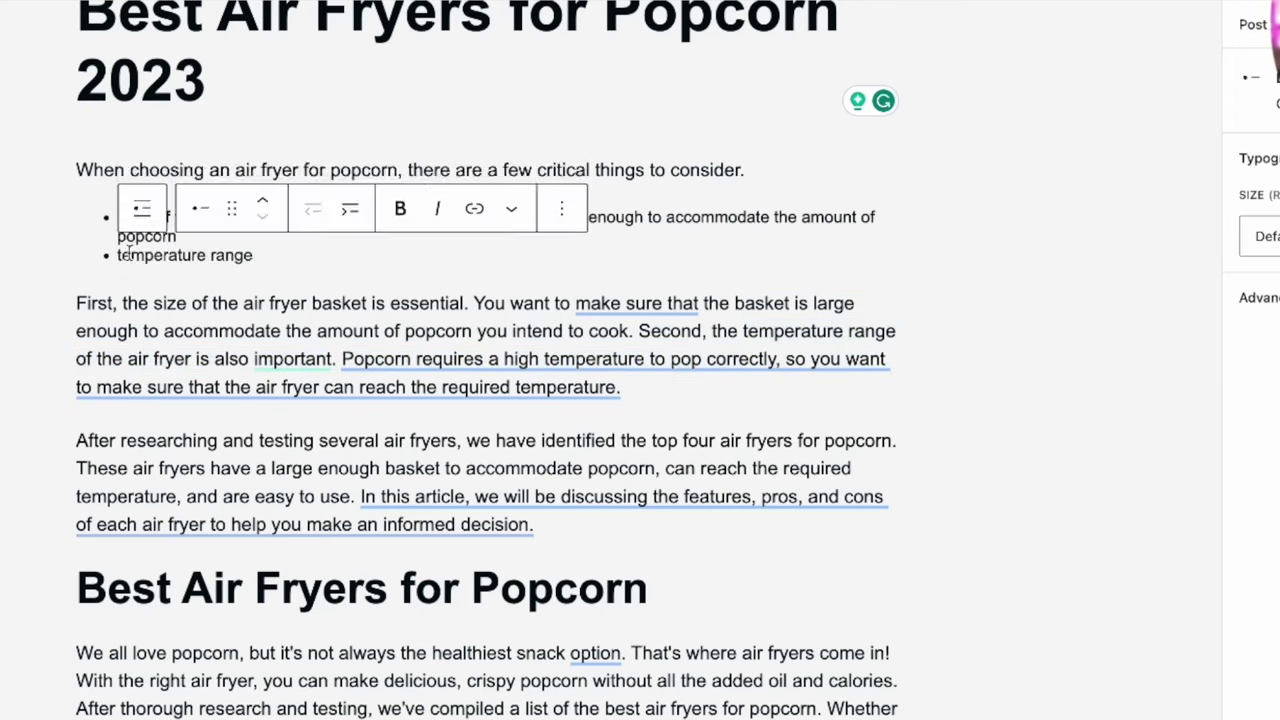
Make the second bullet's text bold, capitalise it as "Temperature range" and add a non-bold hyphen after it
{"action": "left_click_drag", "start_coordinate": [263, 257], "coordinate": [117, 256]}
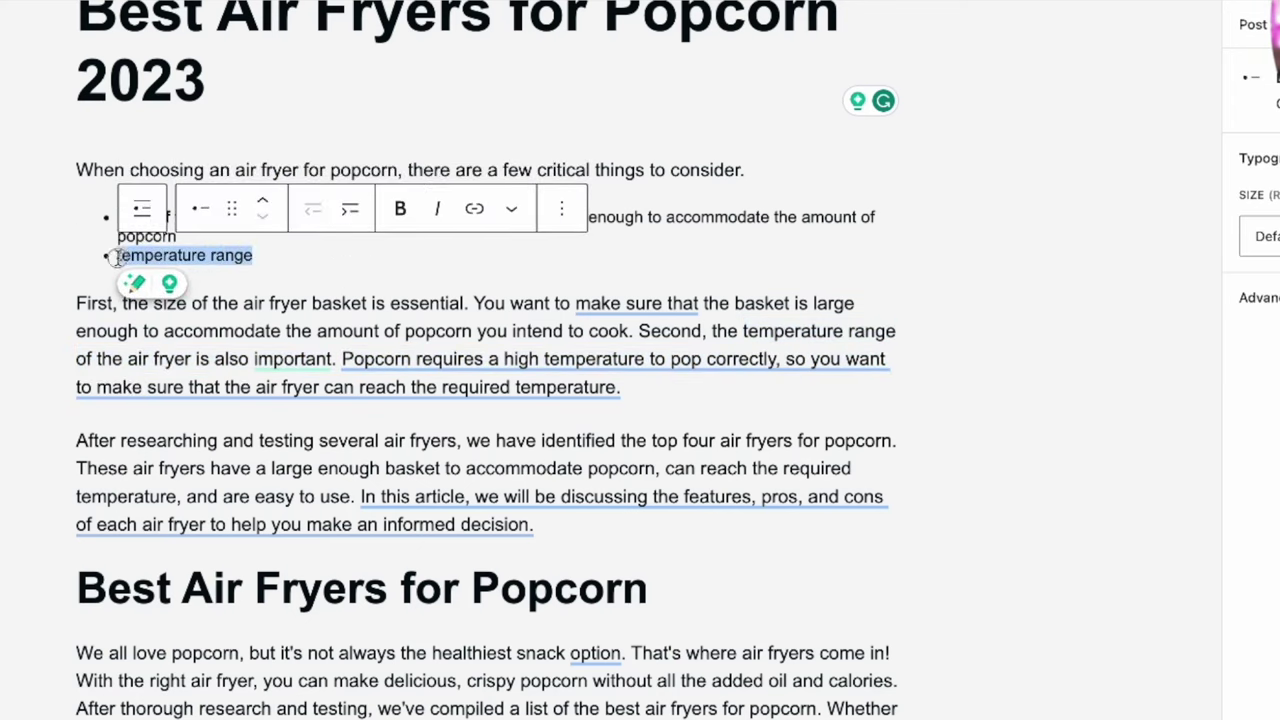
{"action": "left_click", "coordinate": [404, 206]}
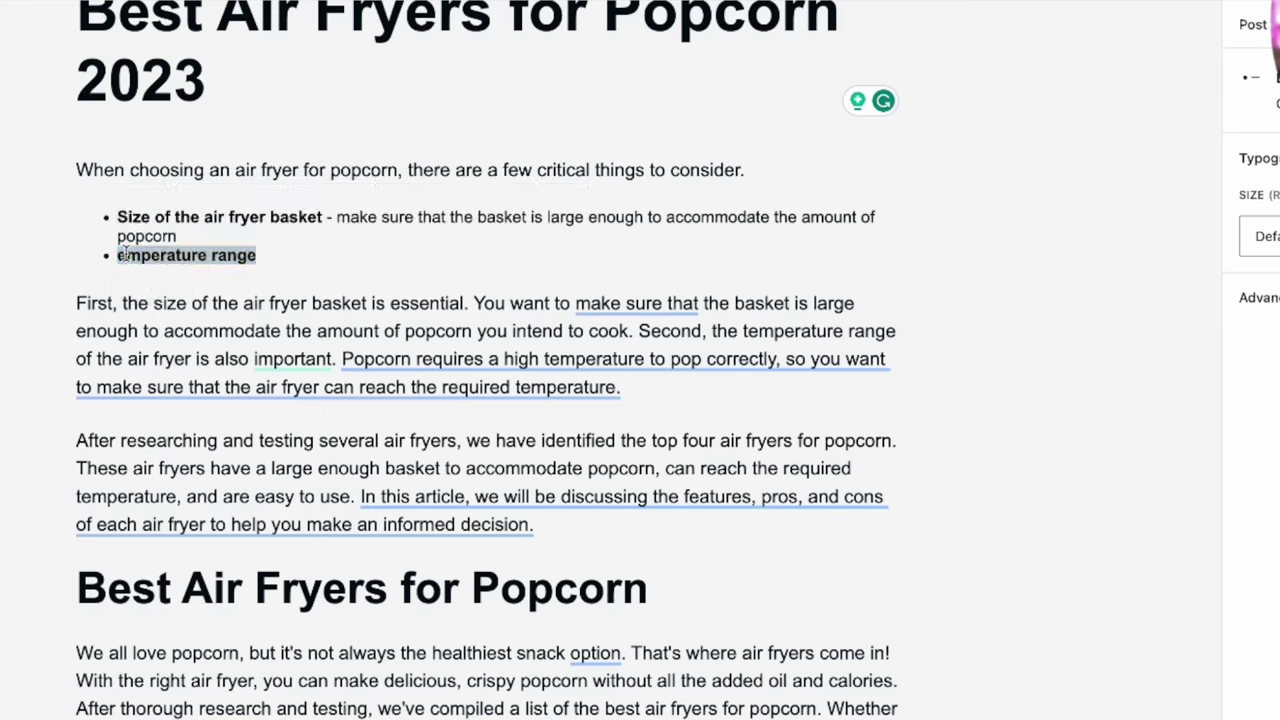
{"action": "left_click", "coordinate": [356, 258]}
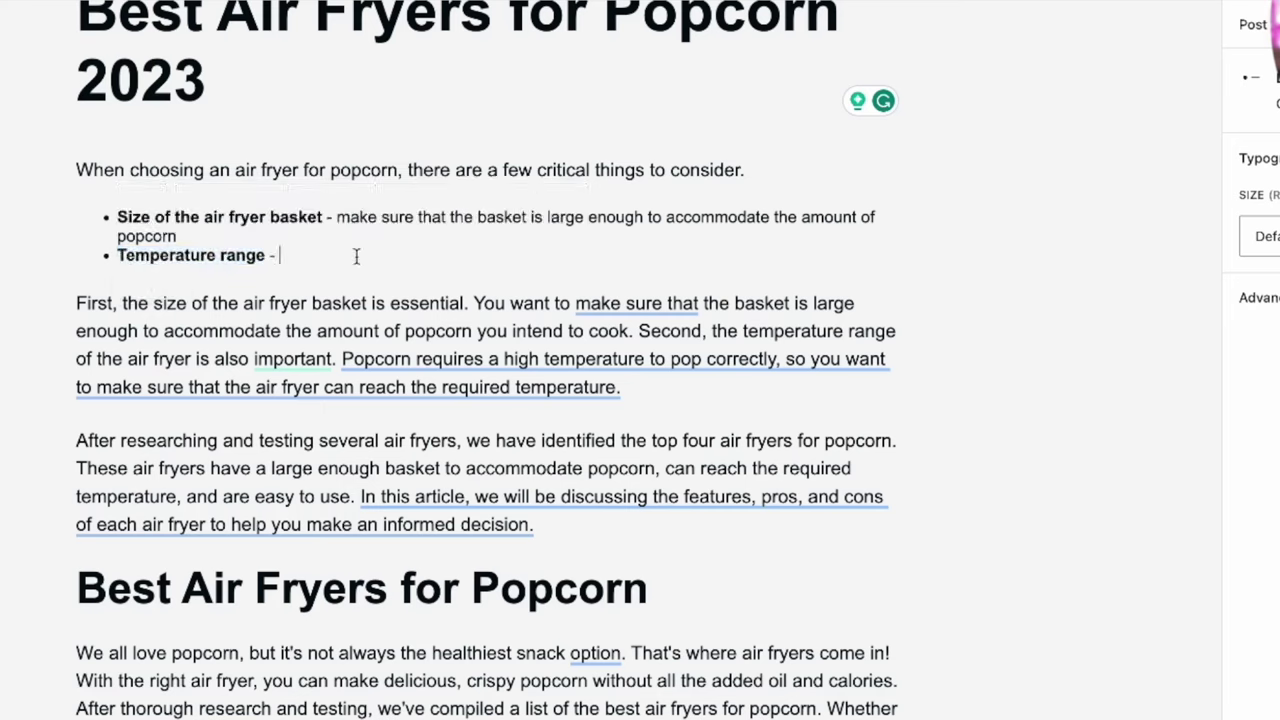
Accept the Grammarly rewrite "ensure the air fryer reaches" and copy "Popcorn requires a high temperature to pop correctly" into the second bullet
{"action": "left_click", "coordinate": [389, 362]}
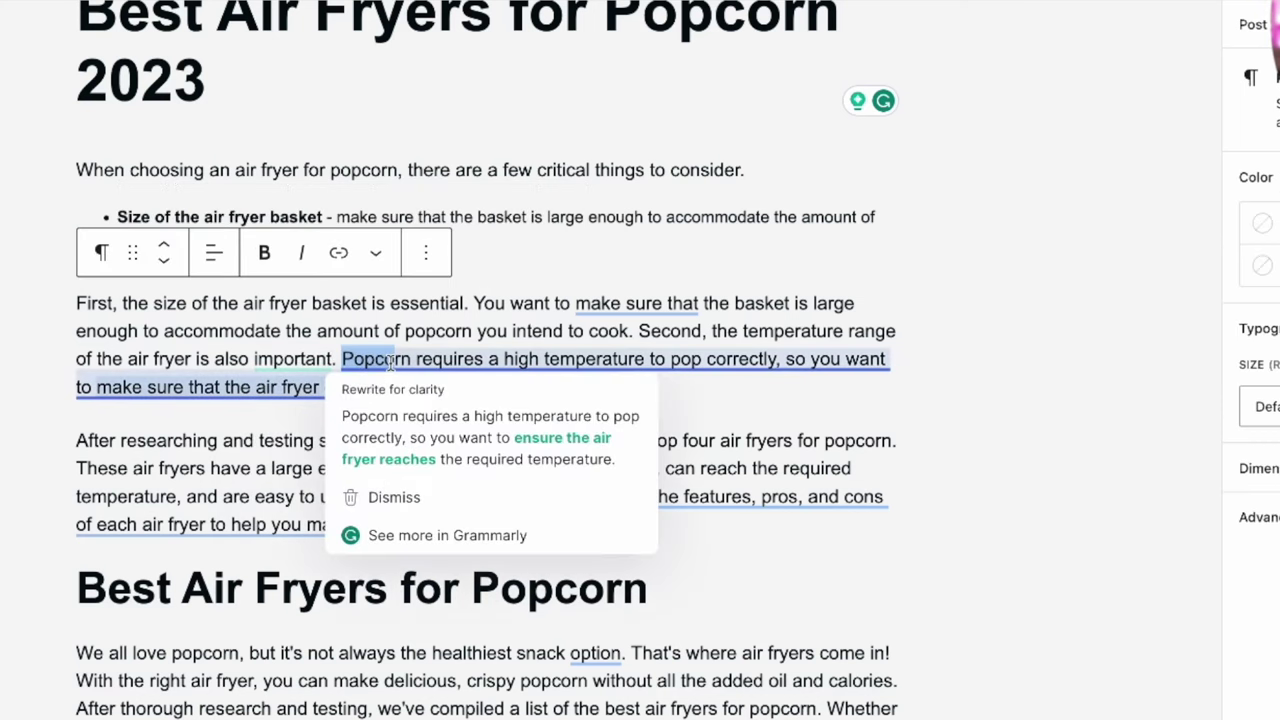
{"action": "left_click", "coordinate": [418, 418]}
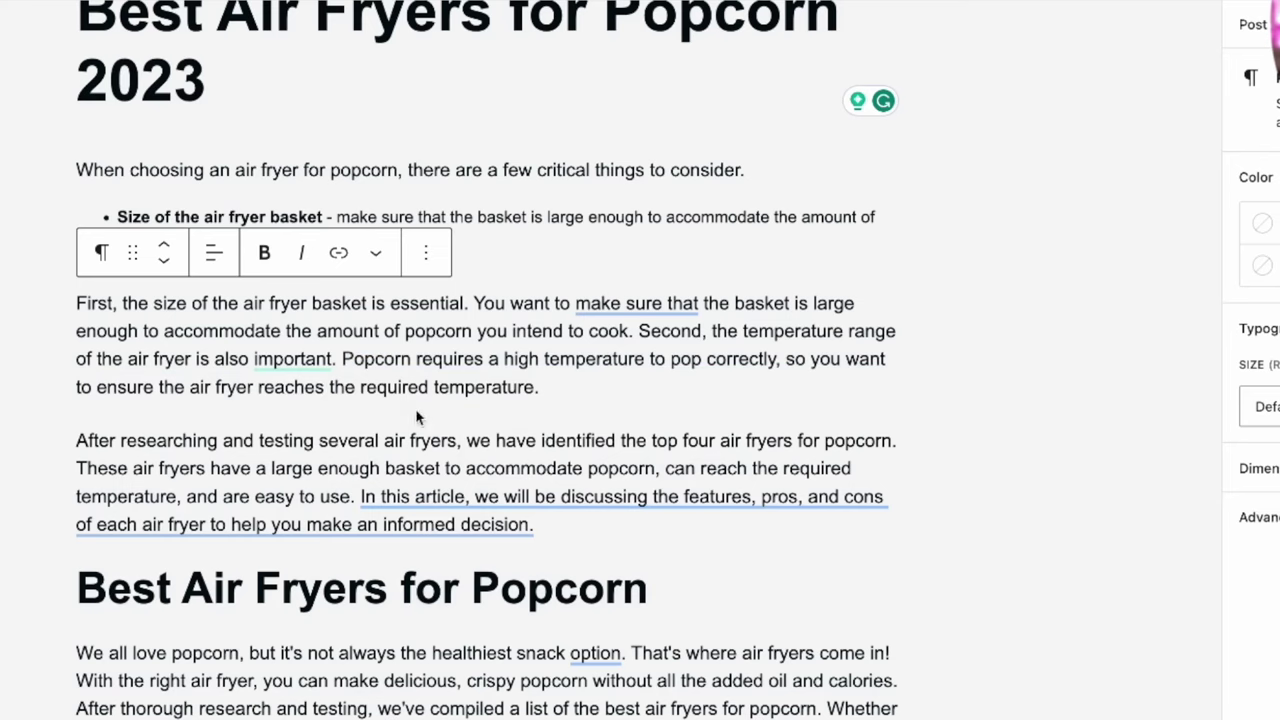
{"action": "left_click", "coordinate": [544, 389]}
{"action": "left_click_drag", "start_coordinate": [342, 358], "coordinate": [782, 362]}
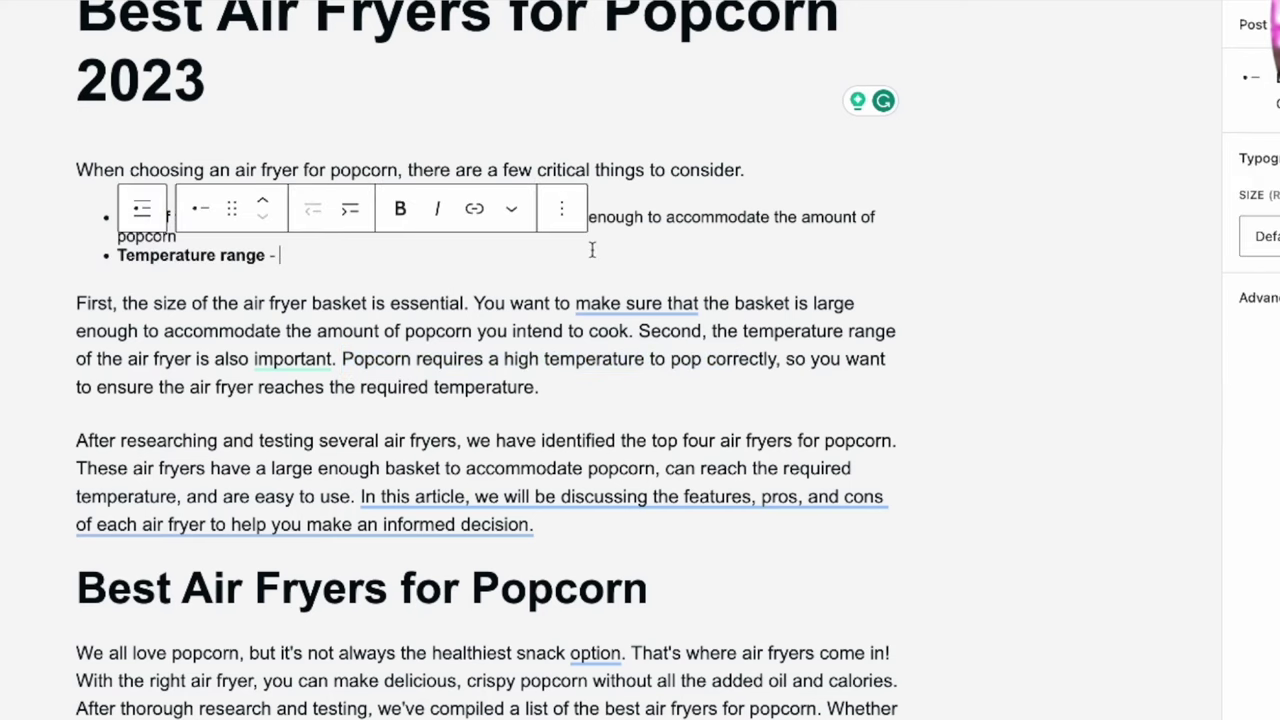
{"action": "key", "text": "ctrl+v"}
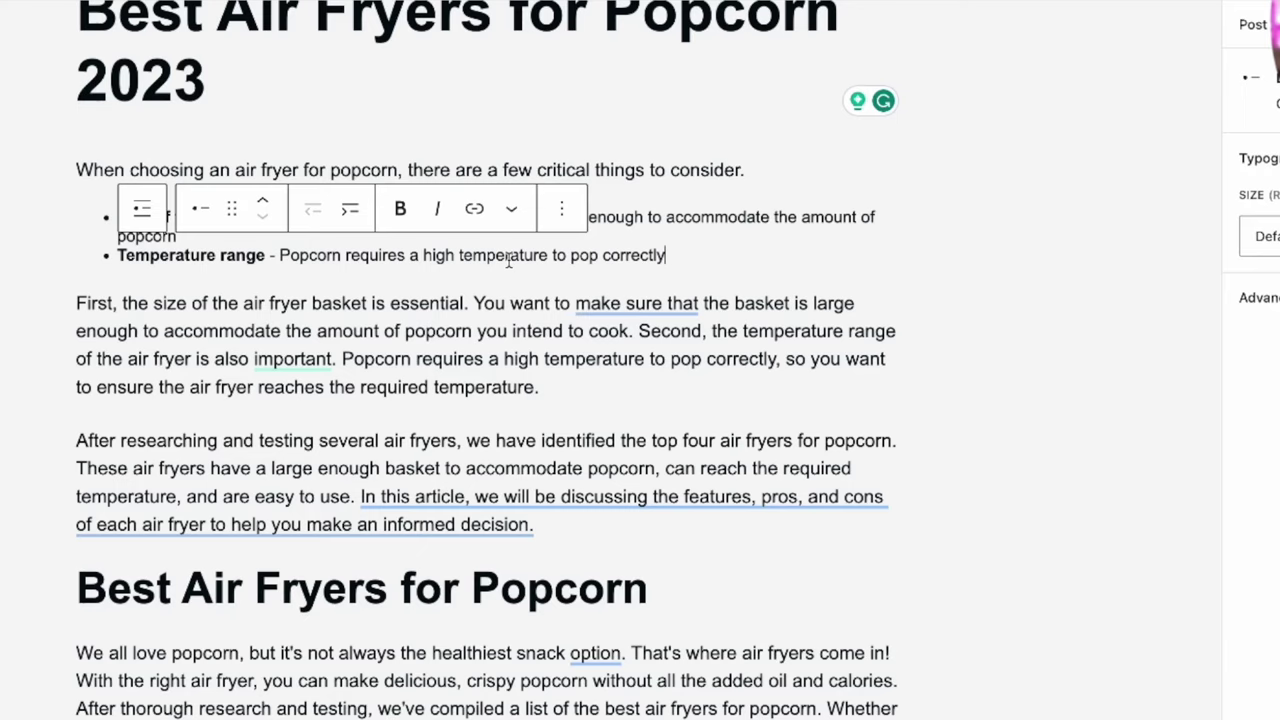
Add an empty third bullet below the "Temperature range" item and place the text cursor in it
{"action": "mouse_move", "coordinate": [558, 307]}
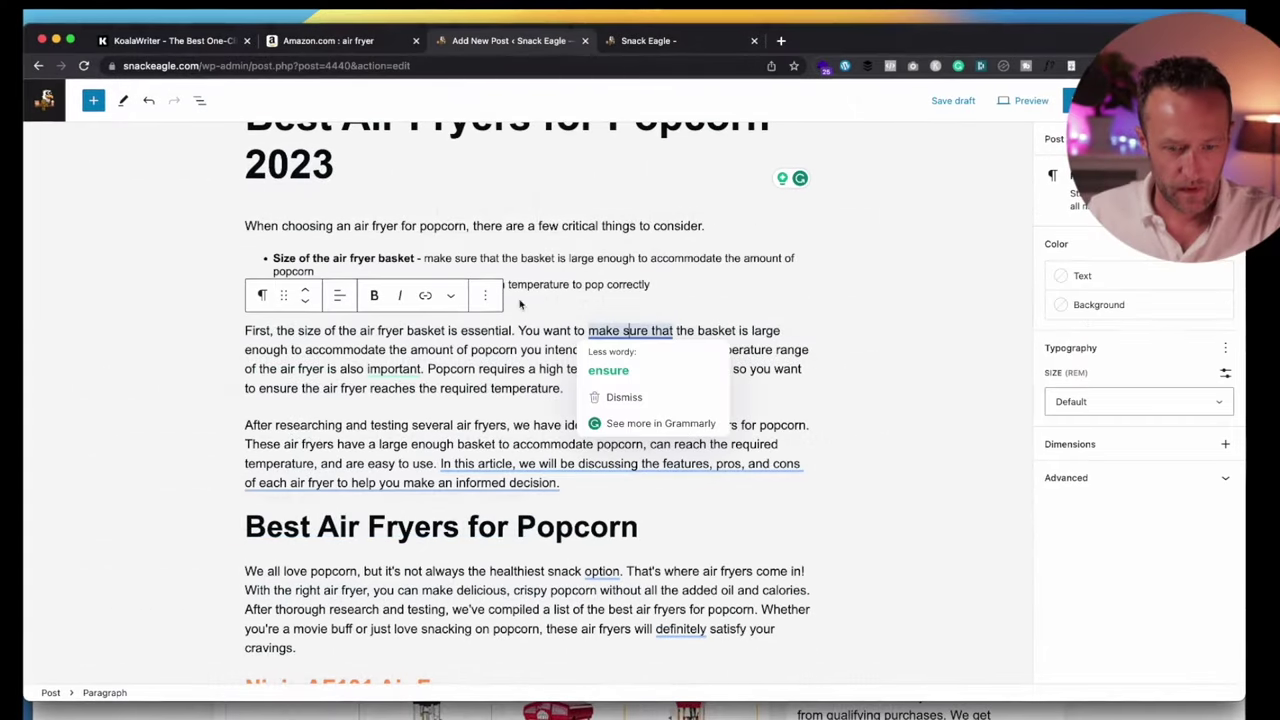
{"action": "left_click", "coordinate": [520, 303]}
{"action": "key", "text": "Return"}
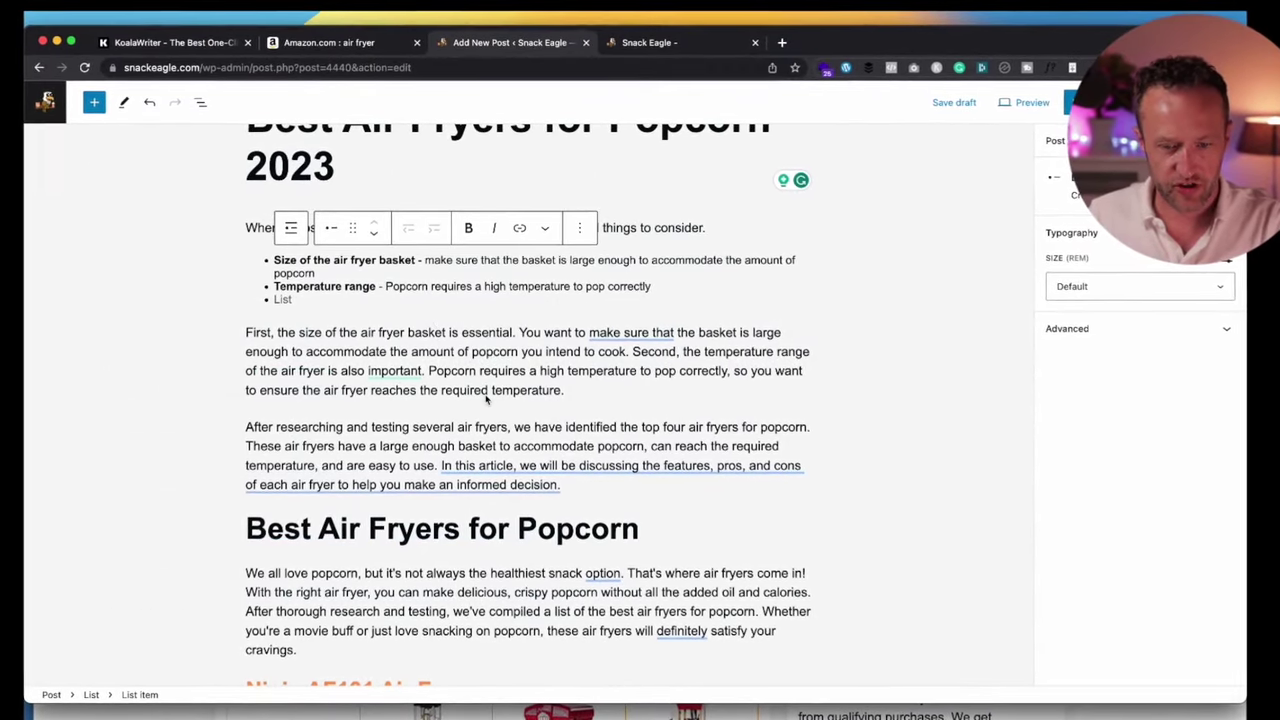
{"action": "scroll", "coordinate": [600, 350], "scroll_direction": "up", "scroll_amount": 1}
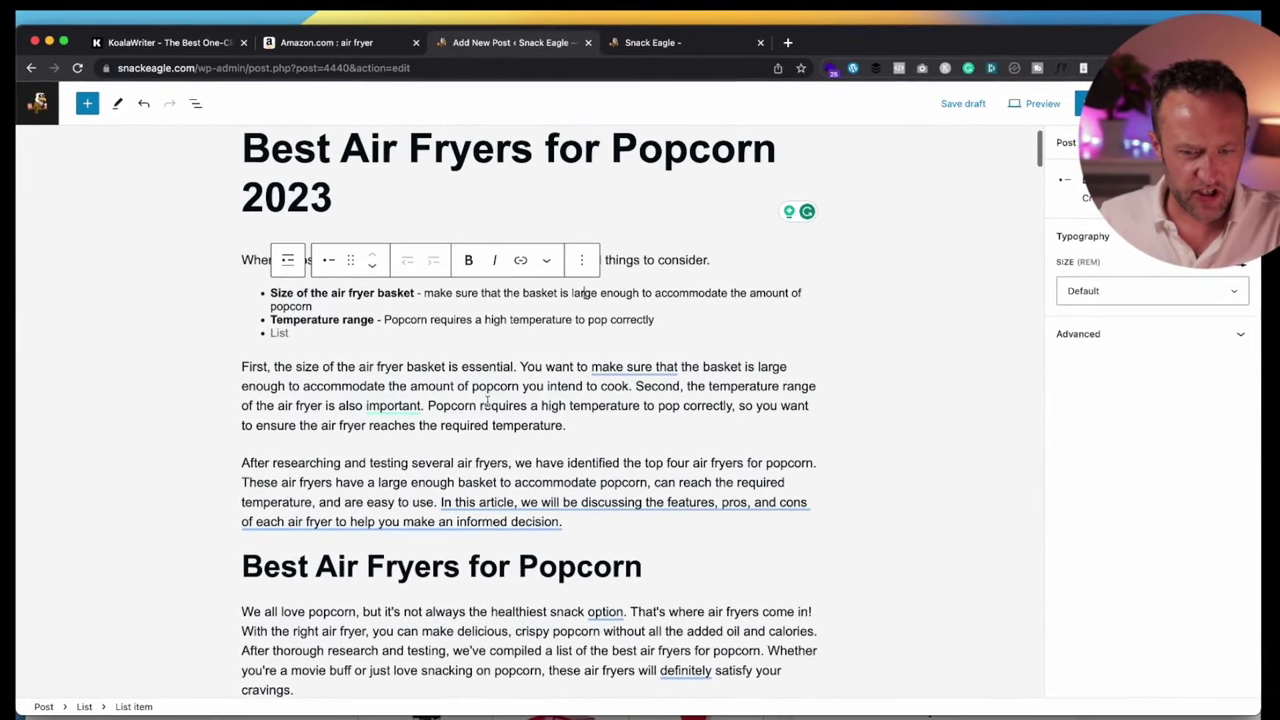
{"action": "left_click", "coordinate": [703, 316]}
{"action": "left_click", "coordinate": [318, 330]}
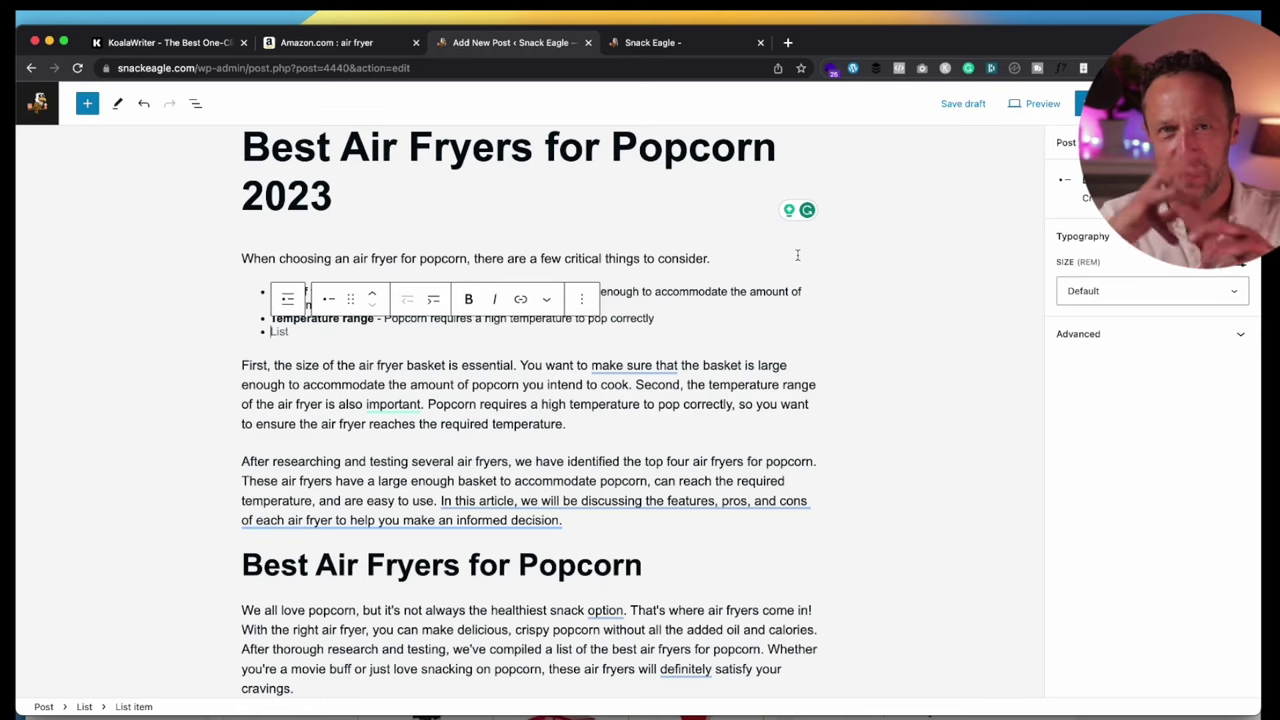
Open ChatGPT in a new browser tab and ask for "things to consider when buying an air fryer for popcorn"
{"action": "key", "text": "super+t"}
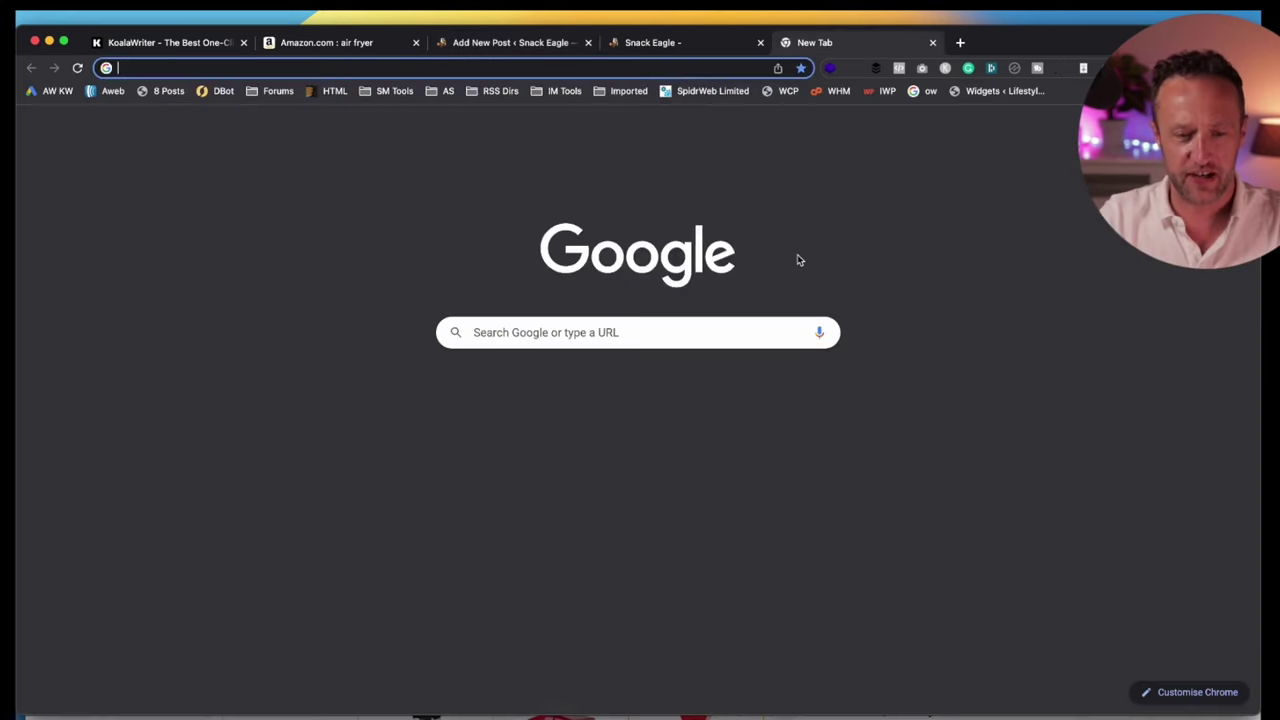
{"action": "type", "text": "chat"}
{"action": "key", "text": "Return"}
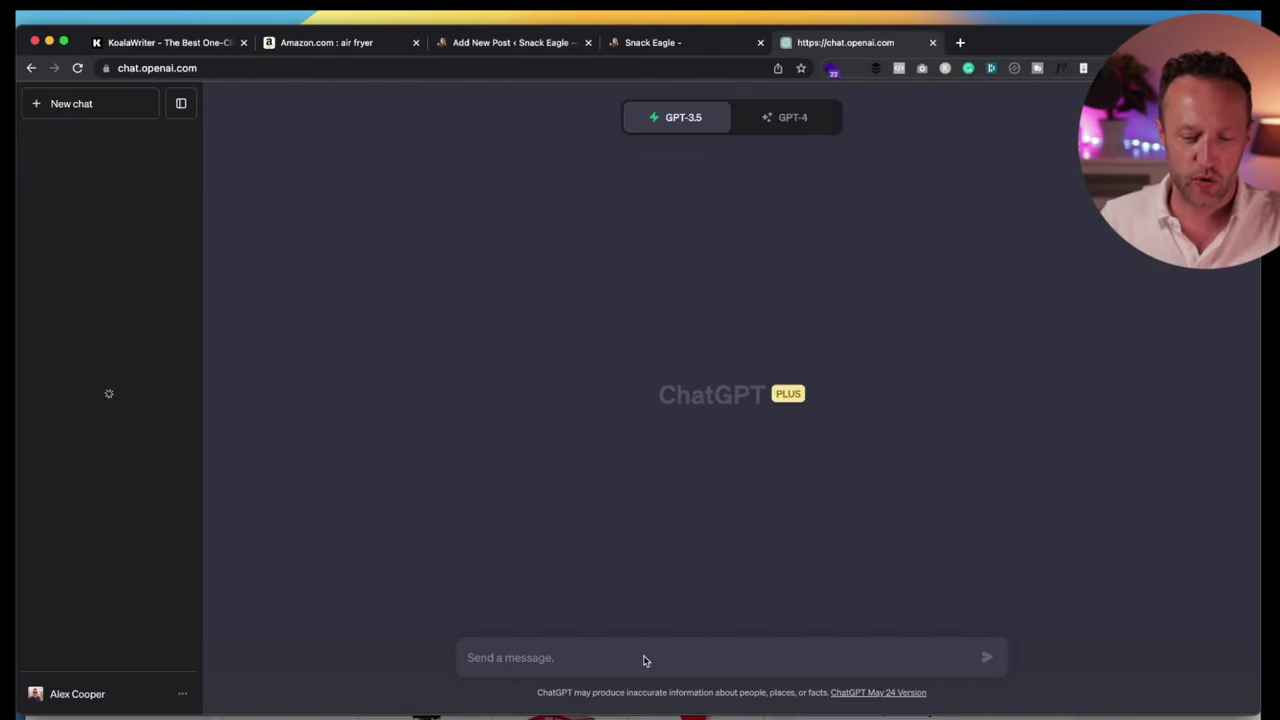
{"action": "type", "text": "thin"}
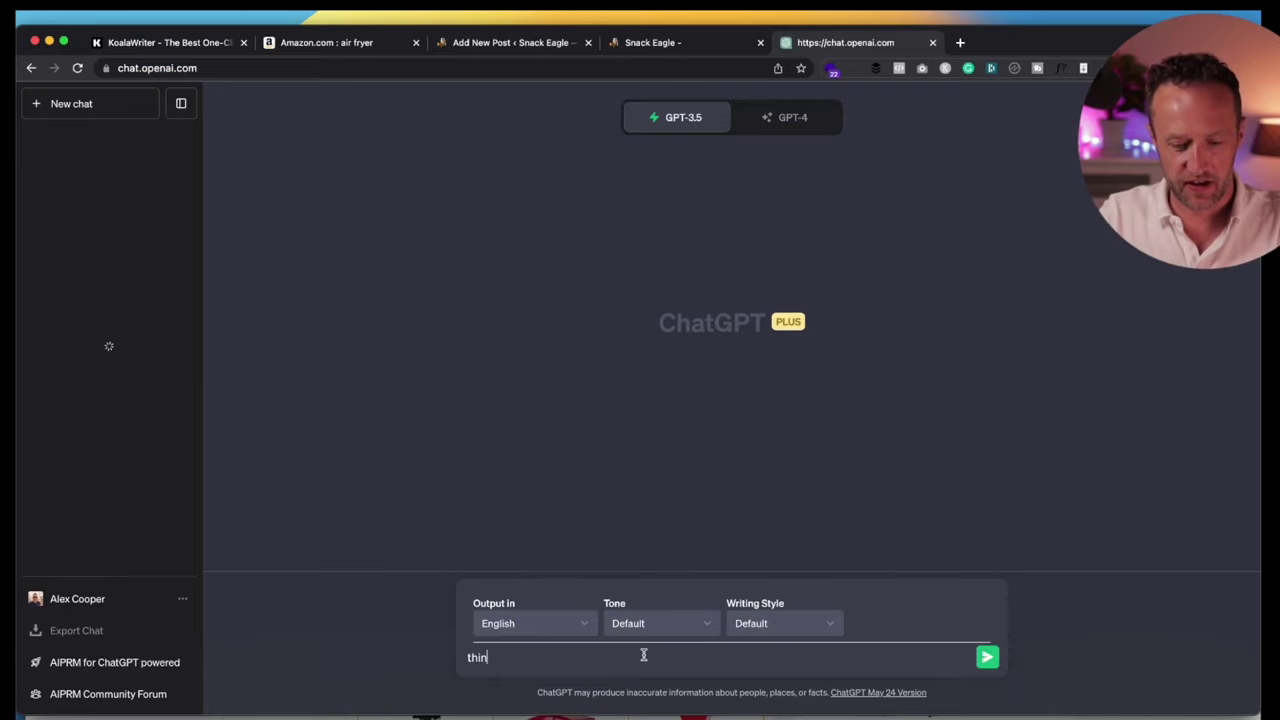
{"action": "type", "text": "gs to cons"}
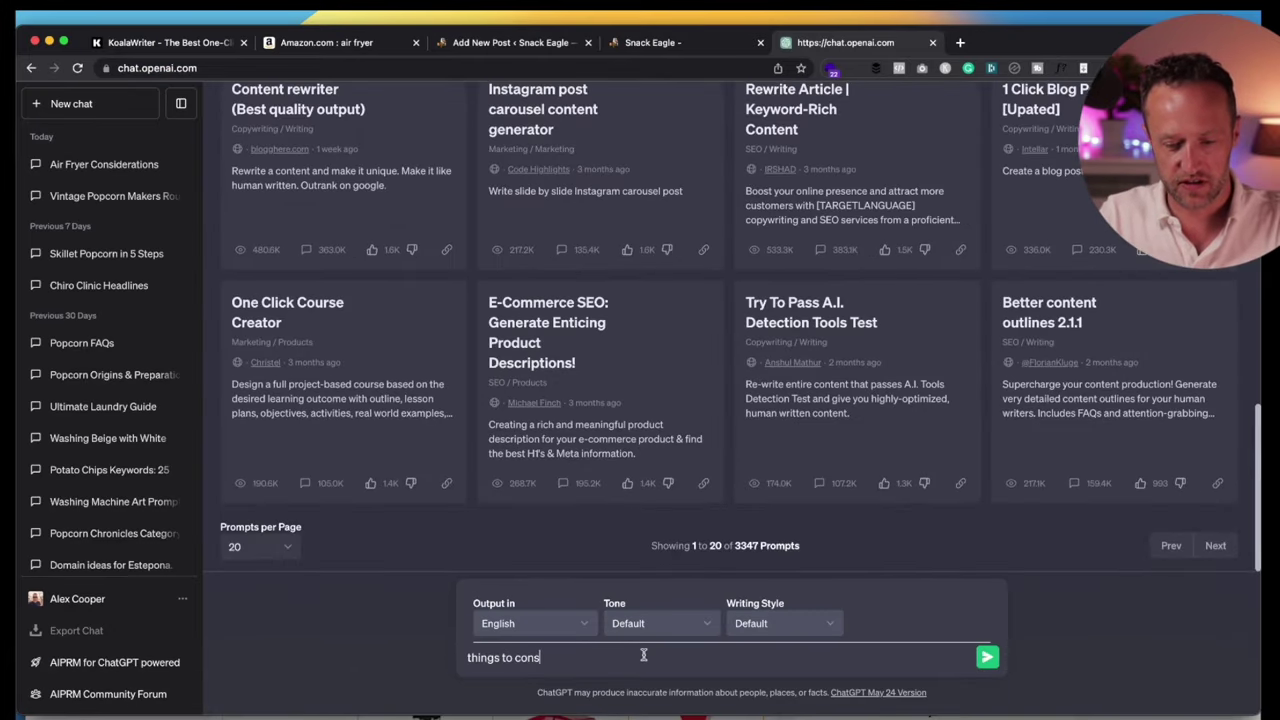
{"action": "type", "text": "ider when buying an air fry"}
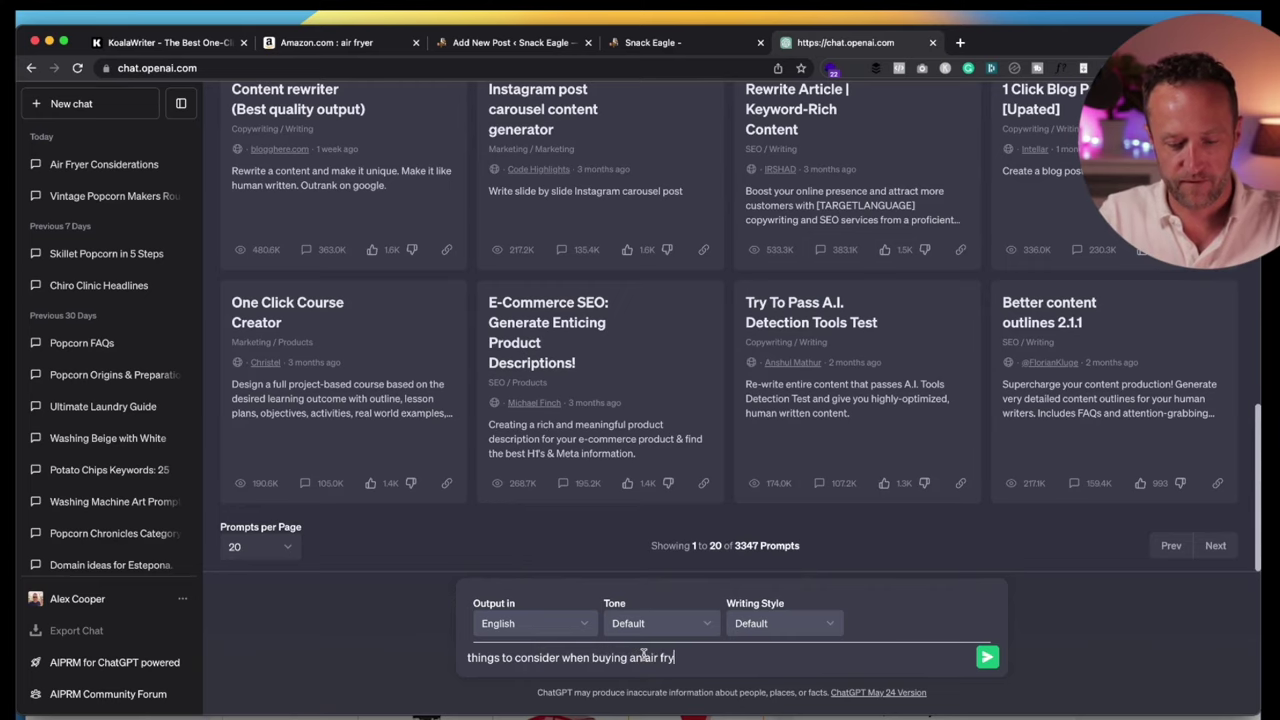
{"action": "type", "text": "er for popcorn"}
{"action": "key", "text": "Return"}
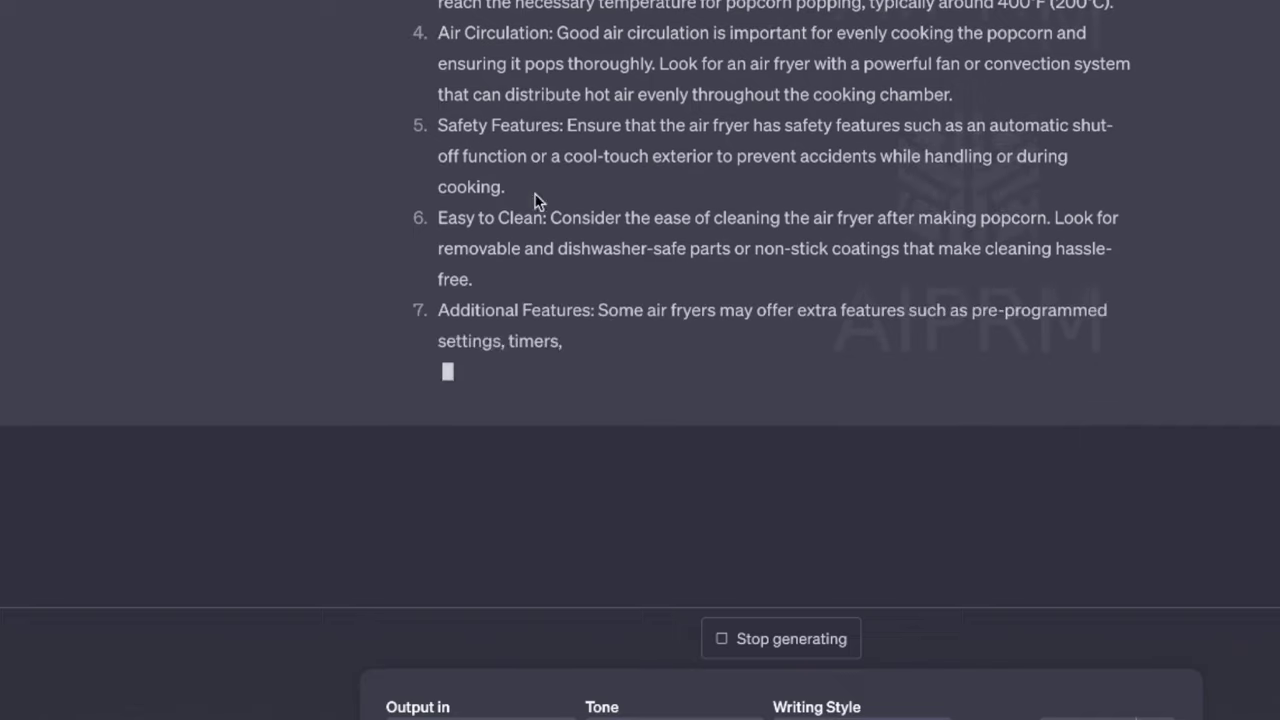
Using the ChatGPT answer, fill the post's third bullet with "Power - Higher wattage = quicker popcorn"
{"action": "scroll", "coordinate": [535, 198], "scroll_direction": "up", "scroll_amount": 1}
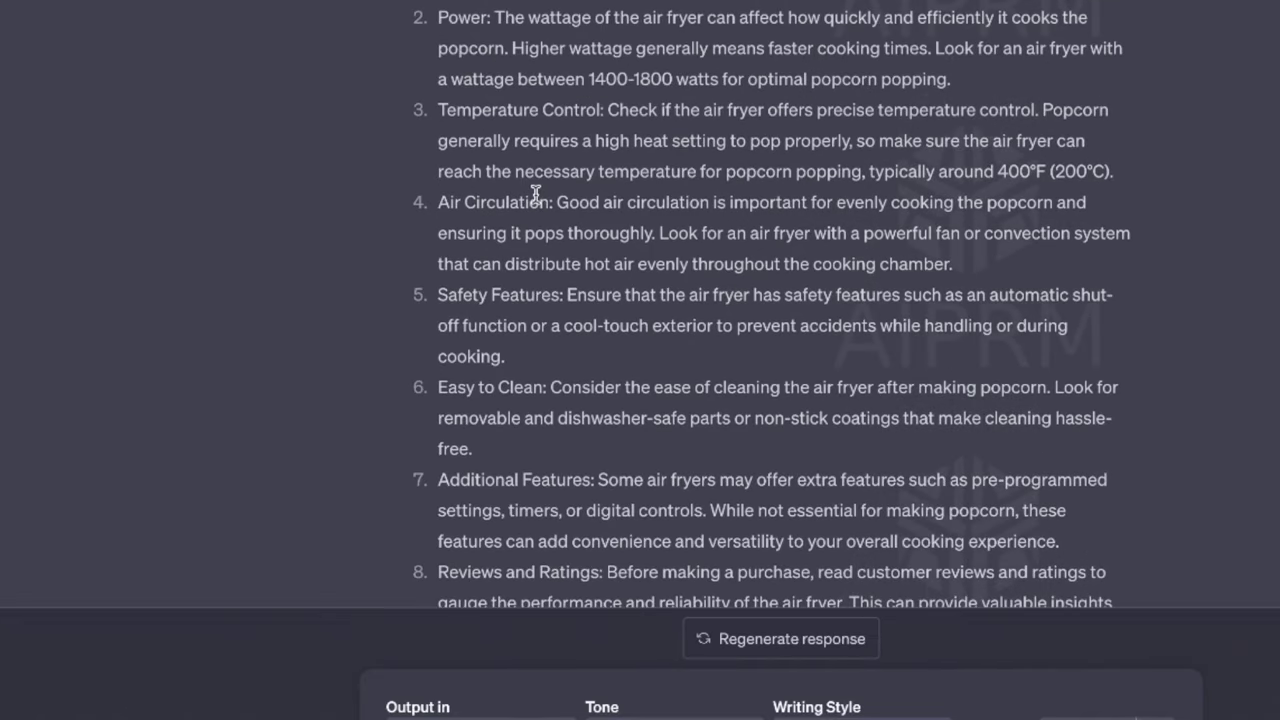
{"action": "scroll", "coordinate": [535, 193], "scroll_direction": "up", "scroll_amount": 1}
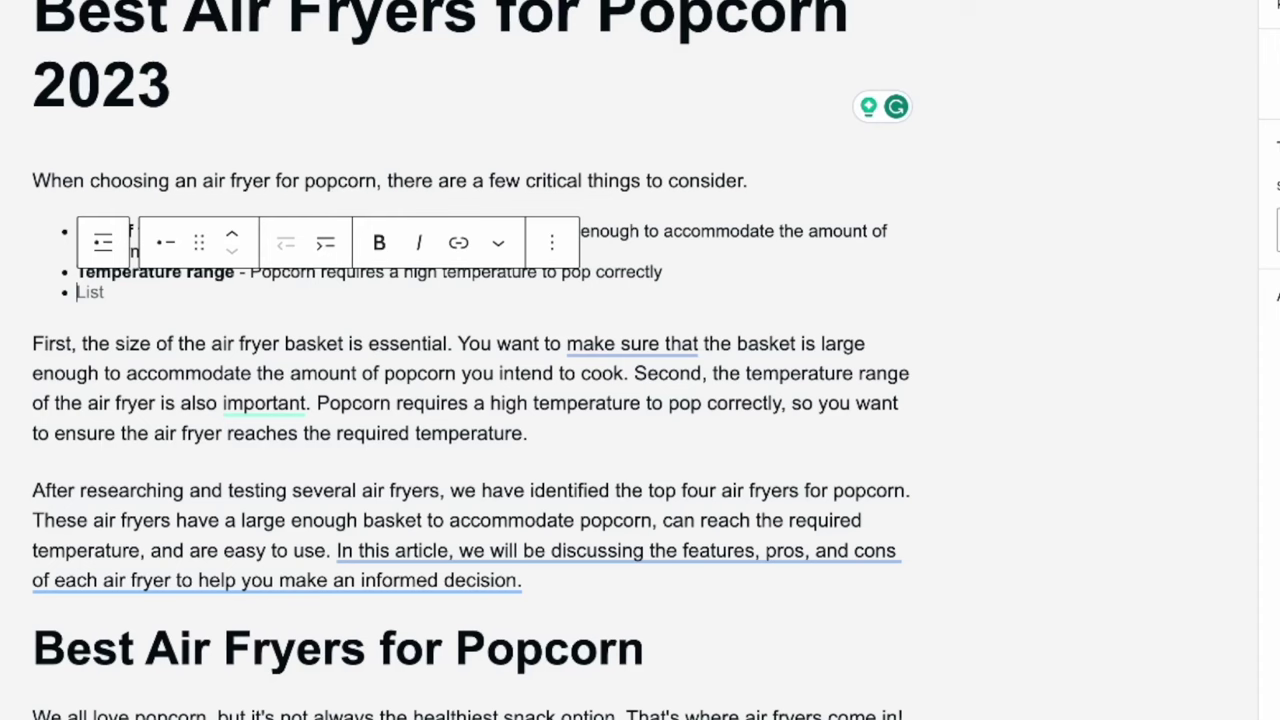
{"action": "type", "text": "Power -"}
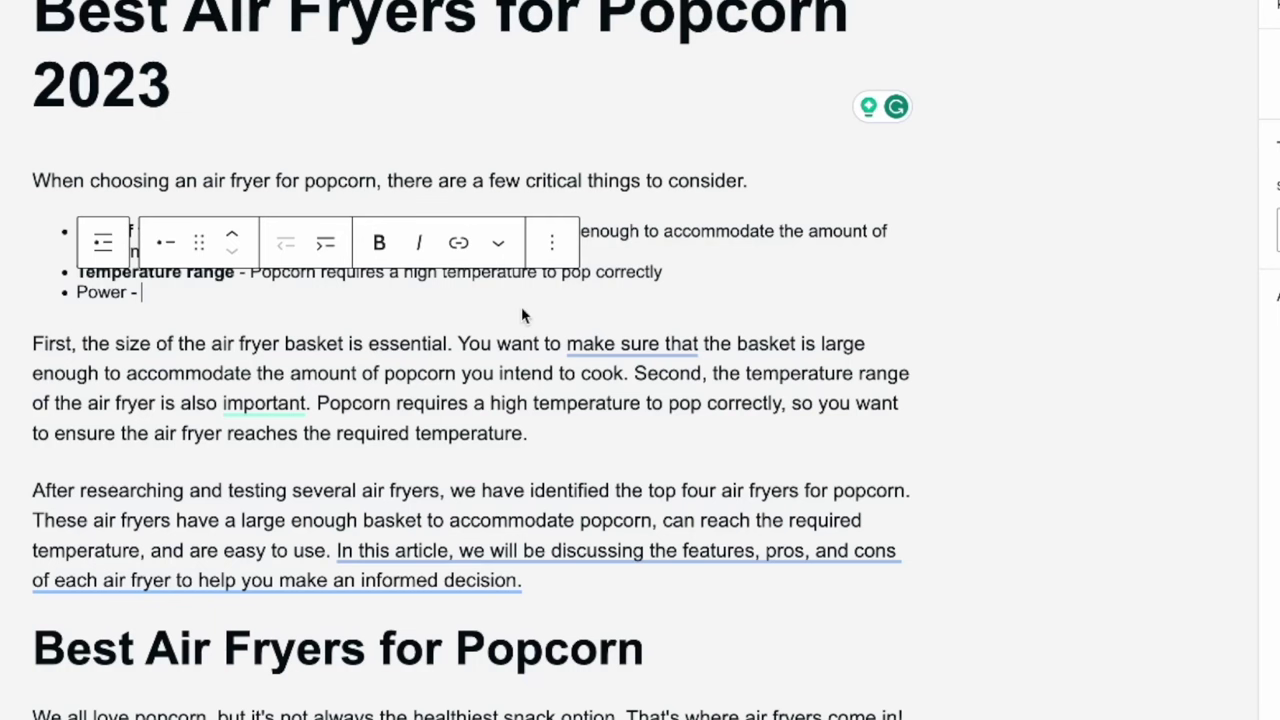
{"action": "type", "text": "Ji"}
{"action": "type", "text": "Highert w"}
{"action": "key", "text": "BackSpace"}
{"action": "key", "text": "BackSpace"}
{"action": "key", "text": "BackSpace"}
{"action": "type", "text": "wattage -"}
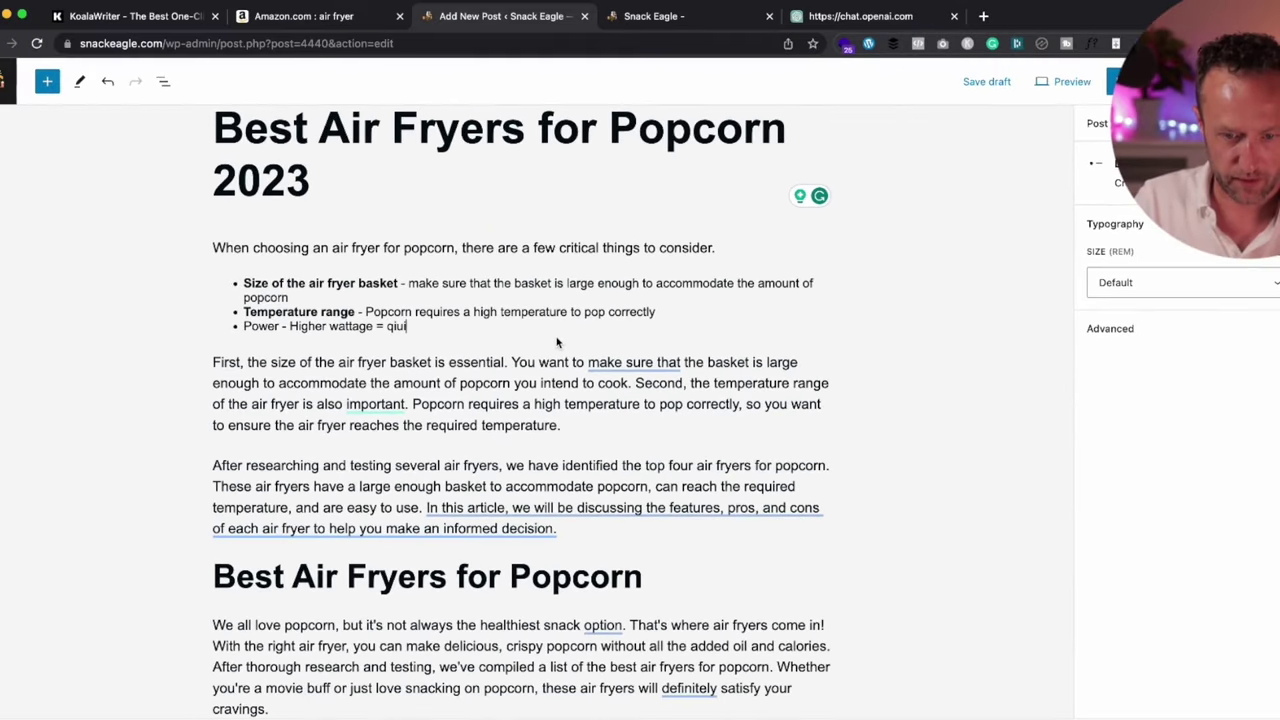
{"action": "type", "text": "er popcorn"}
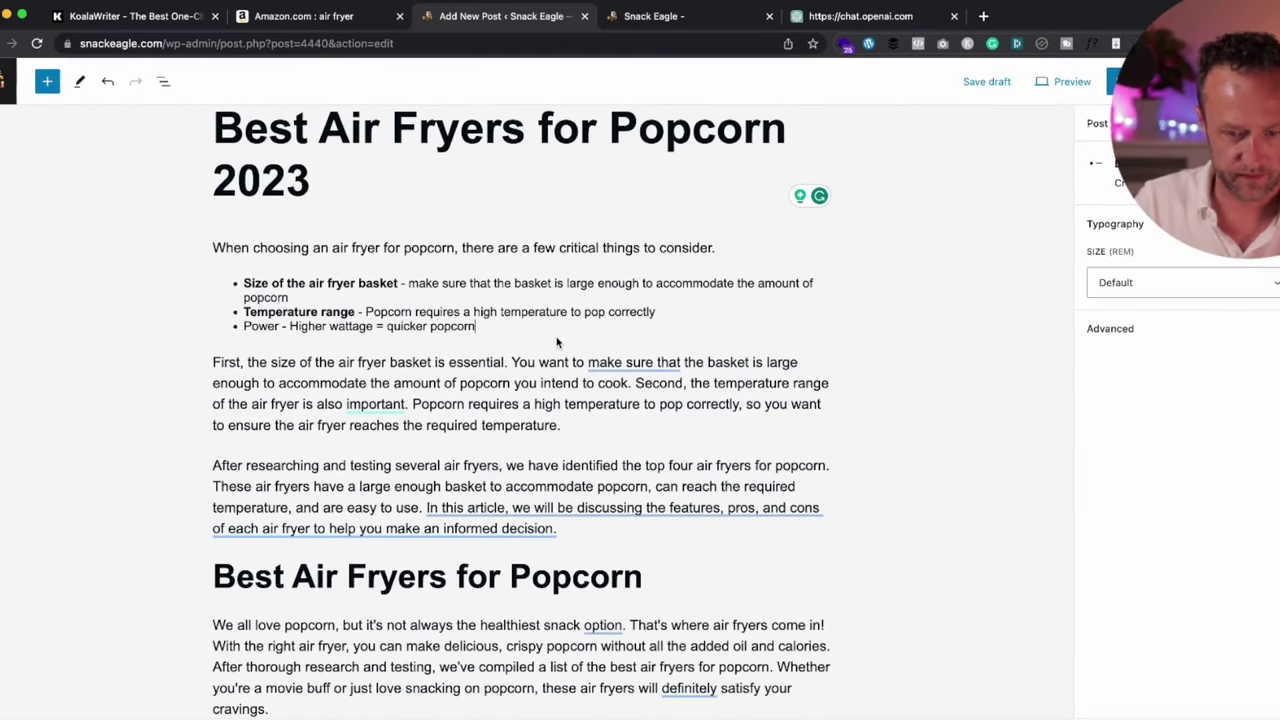
Add an empty fourth bullet and make the word "Power" in the third bullet bold
{"action": "key", "text": "Return"}
{"action": "double_click", "coordinate": [262, 312]}
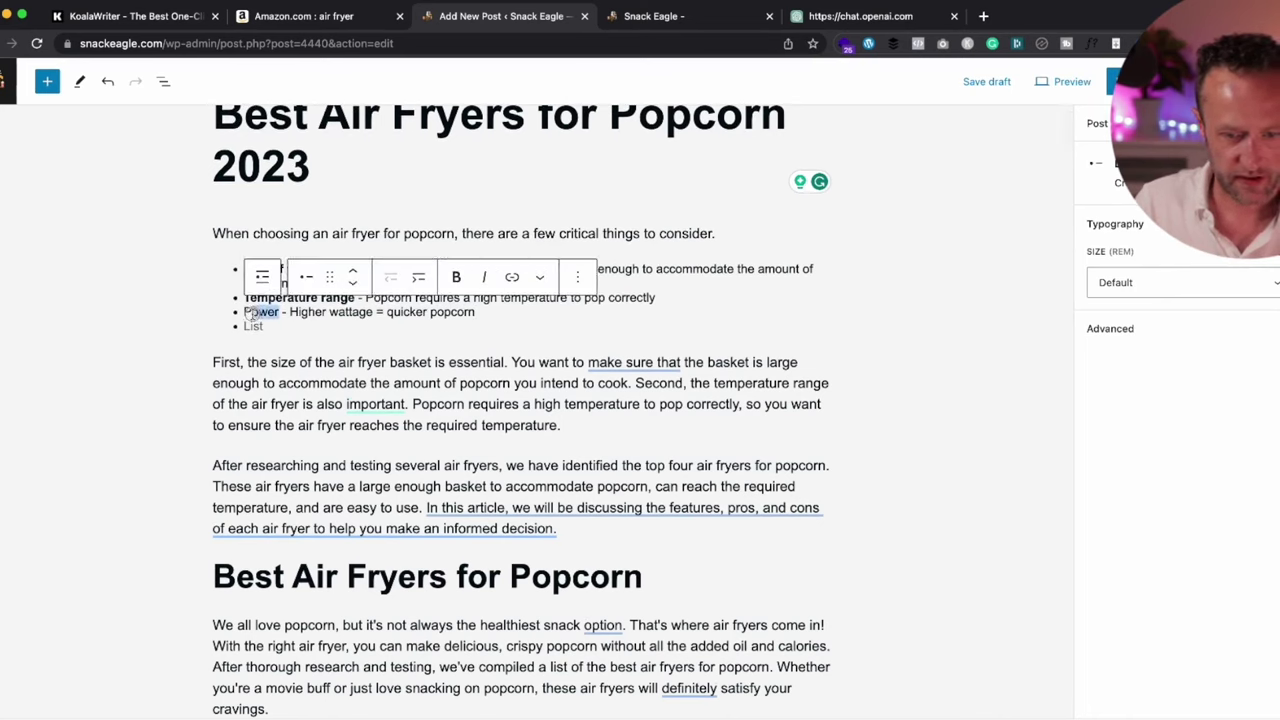
{"action": "left_click", "coordinate": [456, 277]}
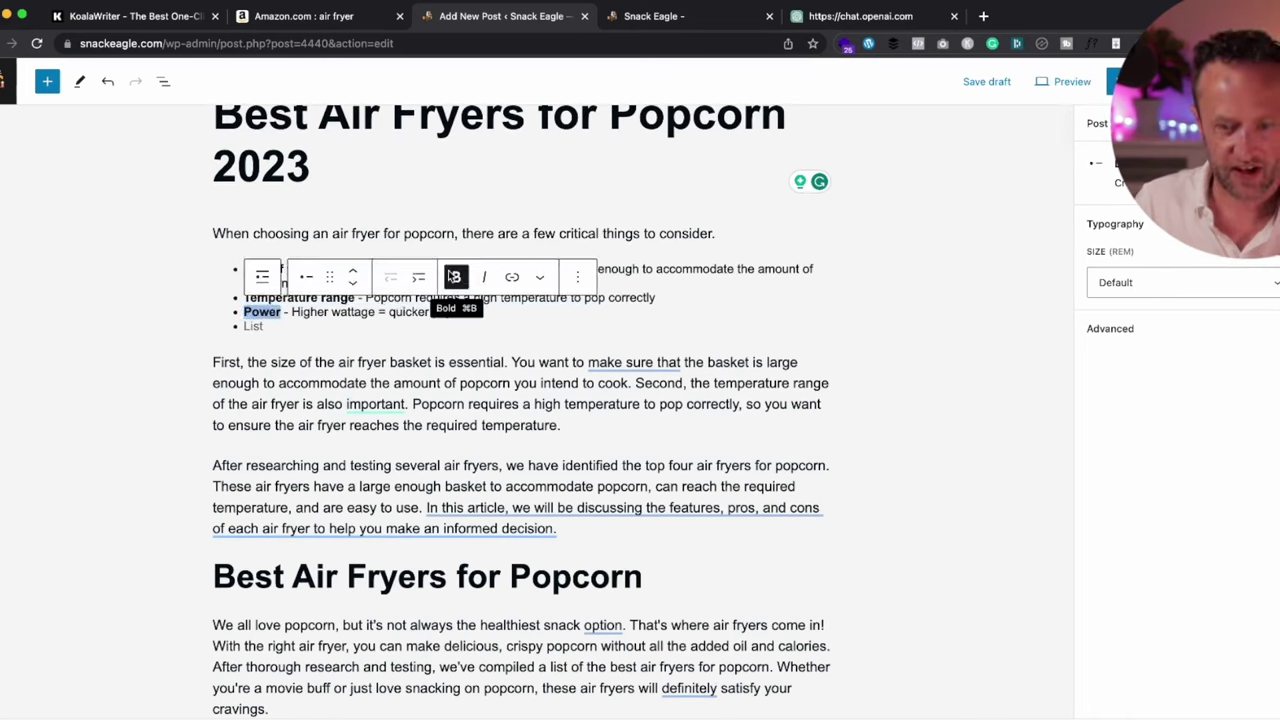
Copy the "Air Circulation" heading and its first sentence from the ChatGPT answer into the post's fourth bullet
{"action": "left_click", "coordinate": [851, 17]}
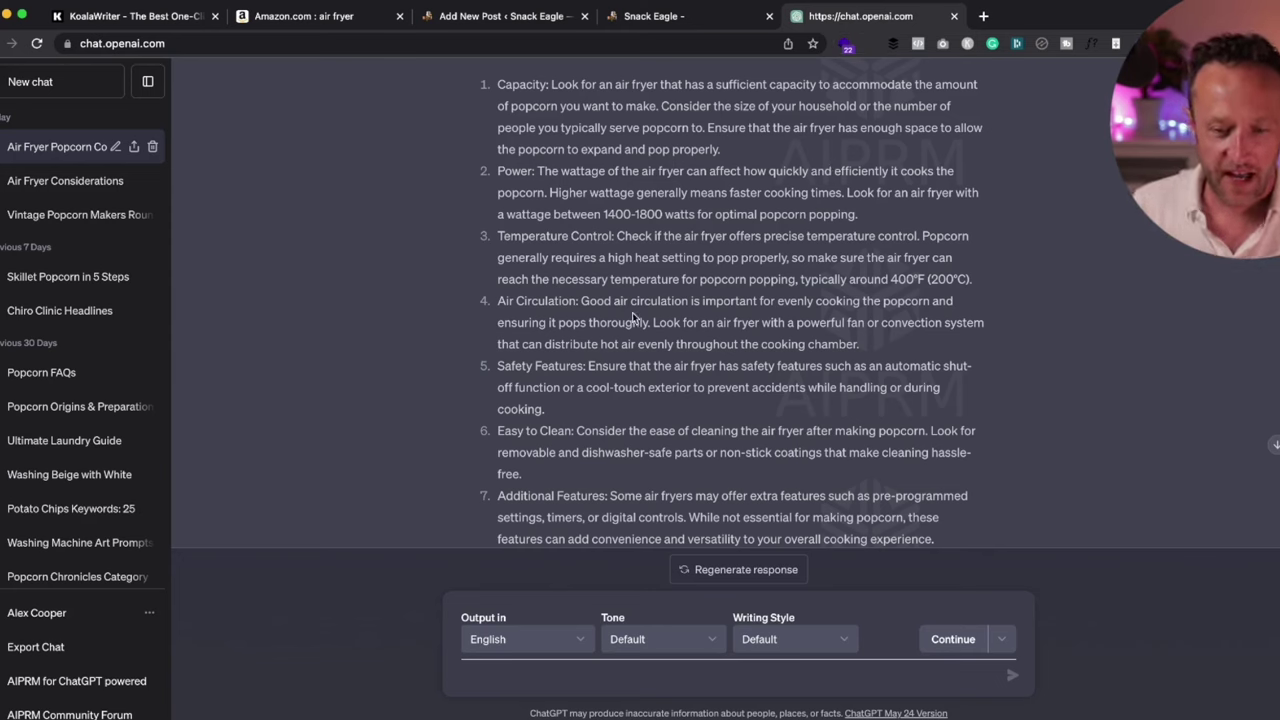
{"action": "mouse_move", "coordinate": [503, 300]}
{"action": "left_mouse_down"}
{"action": "mouse_move", "coordinate": [650, 322]}
{"action": "mouse_move", "coordinate": [508, 300]}
{"action": "left_mouse_up"}
{"action": "key", "text": "super+c"}
{"action": "left_click", "coordinate": [466, 20]}
{"action": "key", "text": "super+v"}
{"action": "key", "text": "super+z"}
{"action": "left_click", "coordinate": [351, 330]}
{"action": "key", "text": "super+v"}
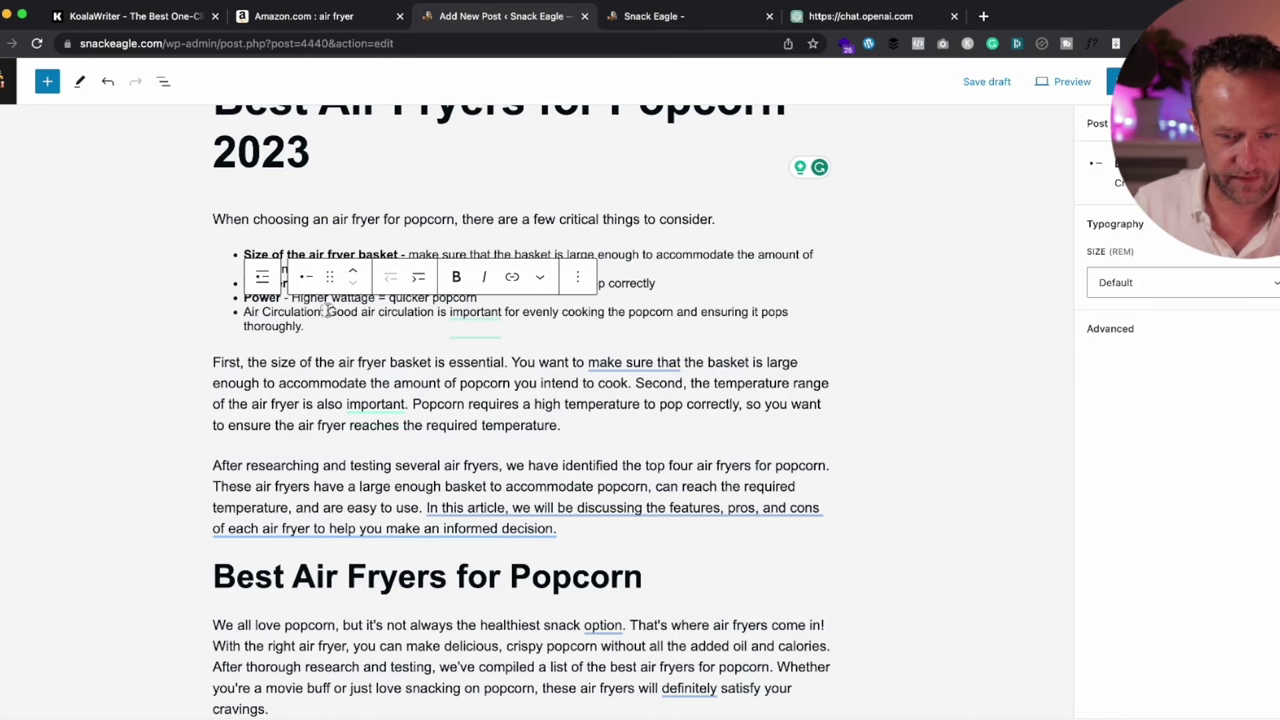
Replace the colon after "Air Circulation" in the fourth bullet with a hyphen and make "Air Circulation" bold
{"action": "left_click", "coordinate": [324, 311]}
{"action": "key", "text": "BackSpace"}
{"action": "type", "text": "--"}
{"action": "key", "text": "BackSpace"}
{"action": "left_click_drag", "start_coordinate": [321, 311], "coordinate": [245, 312]}
{"action": "left_click", "coordinate": [456, 276]}
{"action": "left_click", "coordinate": [341, 320]}
Add a fifth bullet to the post's list with the heading "Easy to Clean" copied from the ChatGPT answer, followed by a hyphen
{"action": "key", "text": "Return"}
{"action": "left_click", "coordinate": [858, 16]}
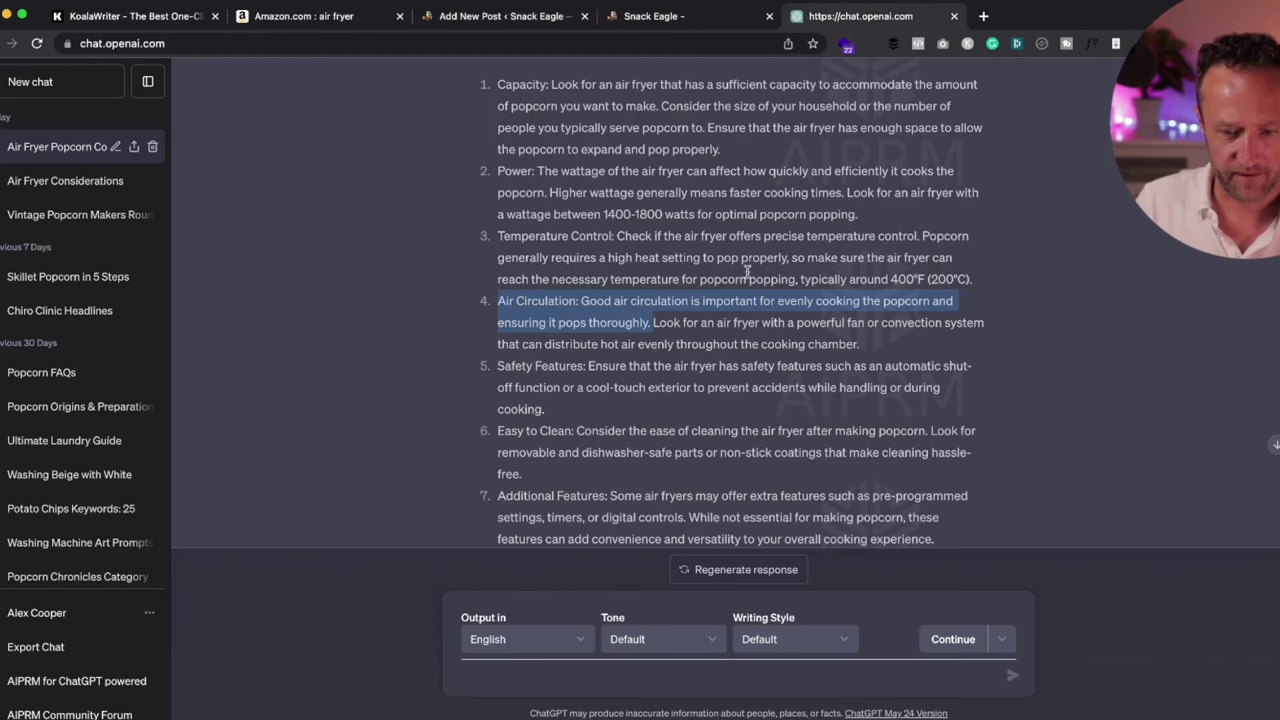
{"action": "scroll", "coordinate": [747, 268], "scroll_direction": "down", "scroll_amount": 2}
{"action": "scroll", "coordinate": [747, 270], "scroll_direction": "down", "scroll_amount": 2}
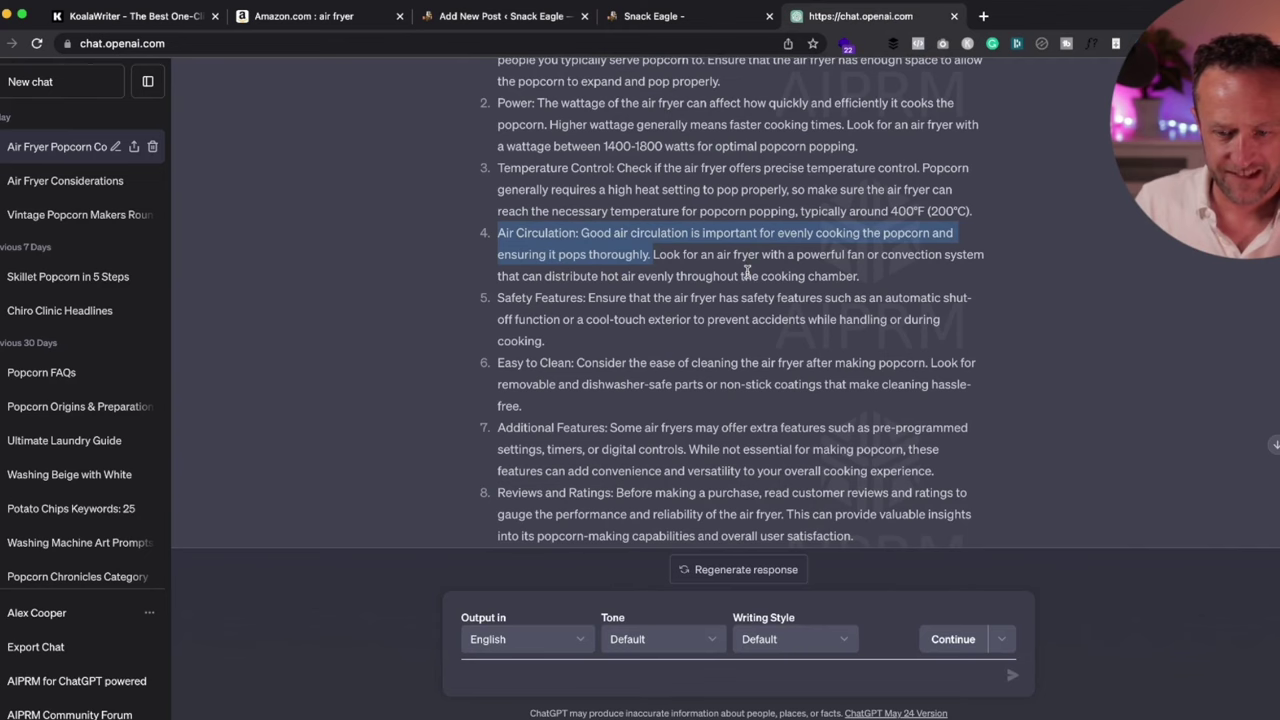
{"action": "scroll", "coordinate": [747, 270], "scroll_direction": "down", "scroll_amount": 2}
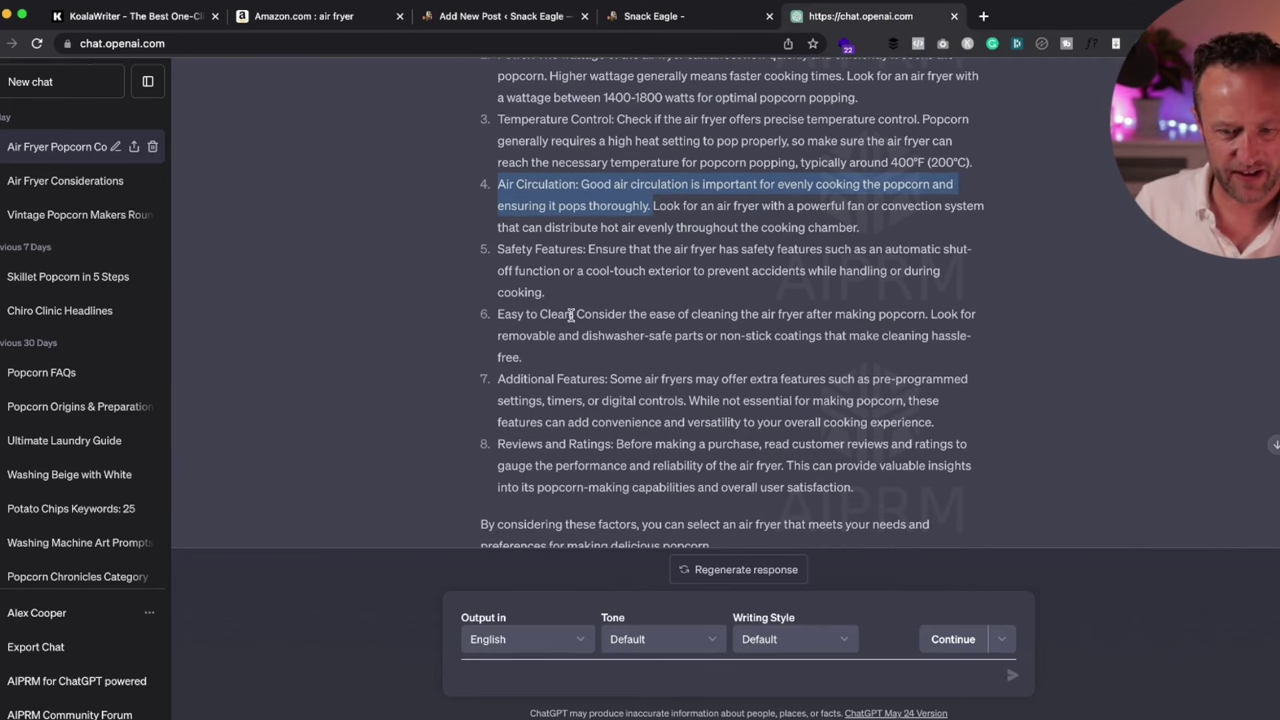
{"action": "left_click_drag", "start_coordinate": [571, 314], "coordinate": [472, 316]}
{"action": "left_click", "coordinate": [474, 22]}
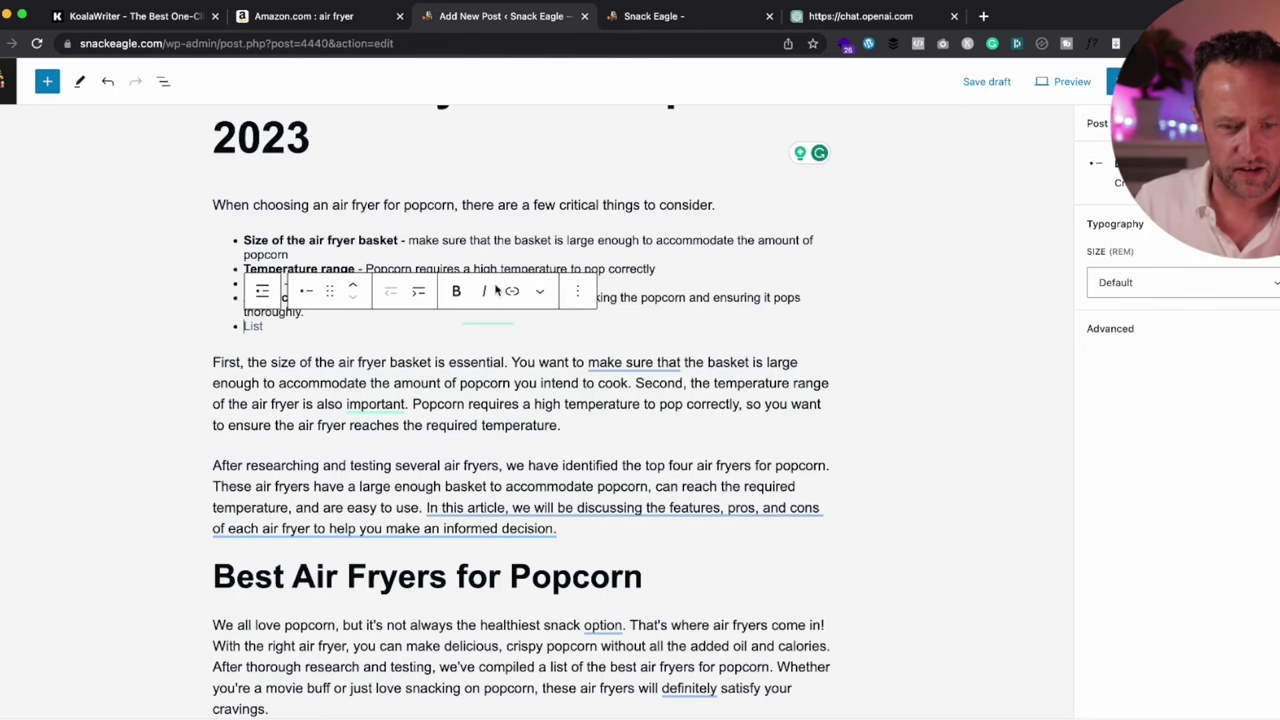
{"action": "key", "text": "super+v"}
{"action": "type", "text": "-"}
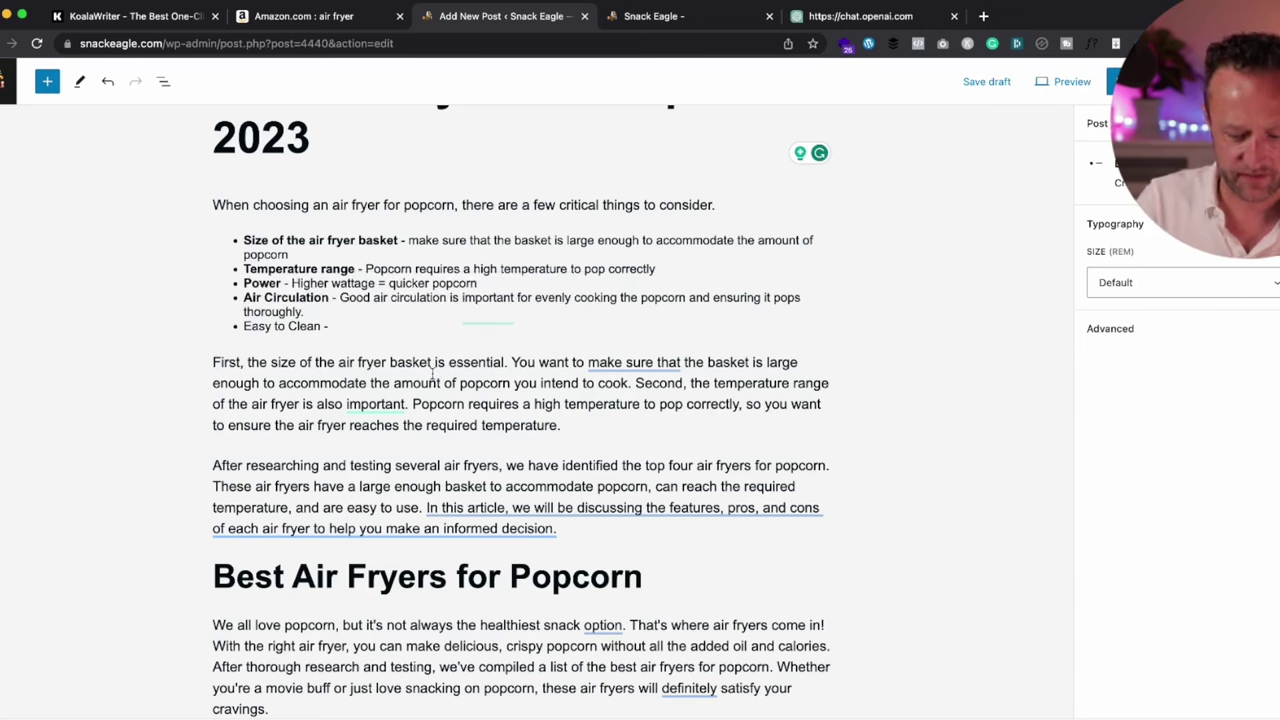
Copy the sentence "Look for removable and dishwasher-safe parts or non-stick coatings that make cleaning hassle-free." from ChatGPT into the fifth bullet
{"action": "left_click", "coordinate": [848, 18]}
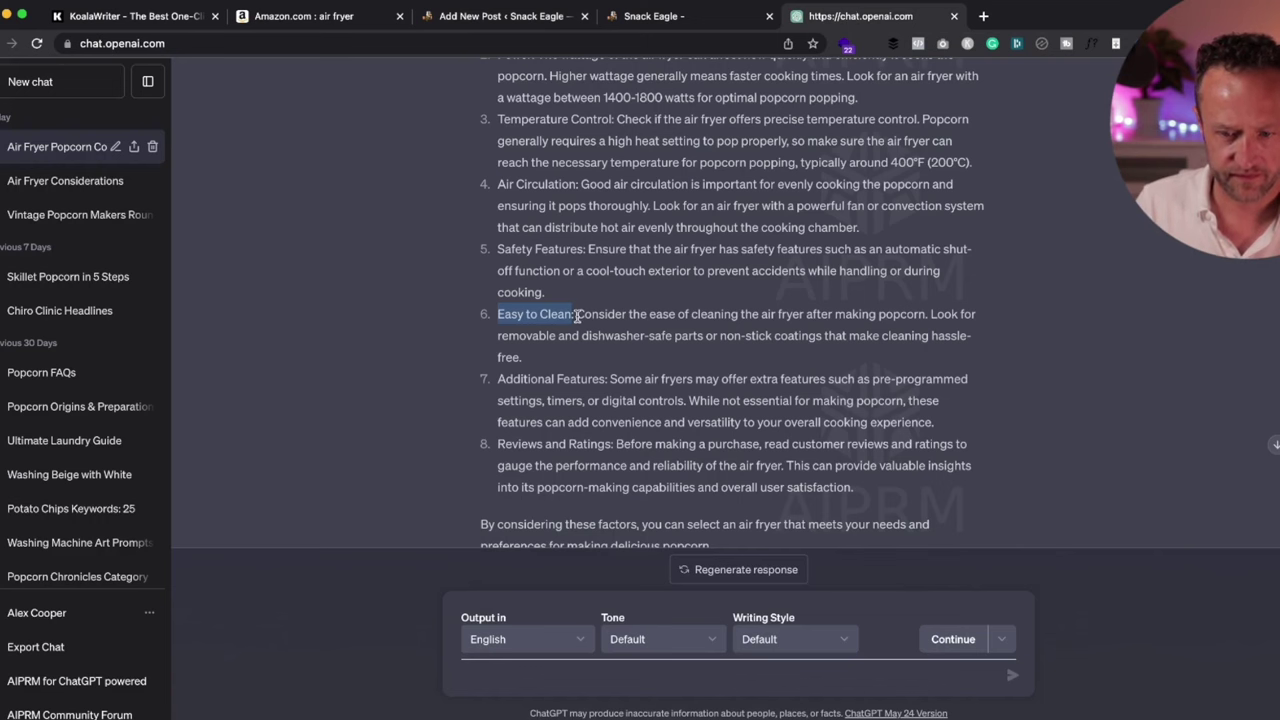
{"action": "left_click_drag", "start_coordinate": [577, 314], "coordinate": [930, 314]}
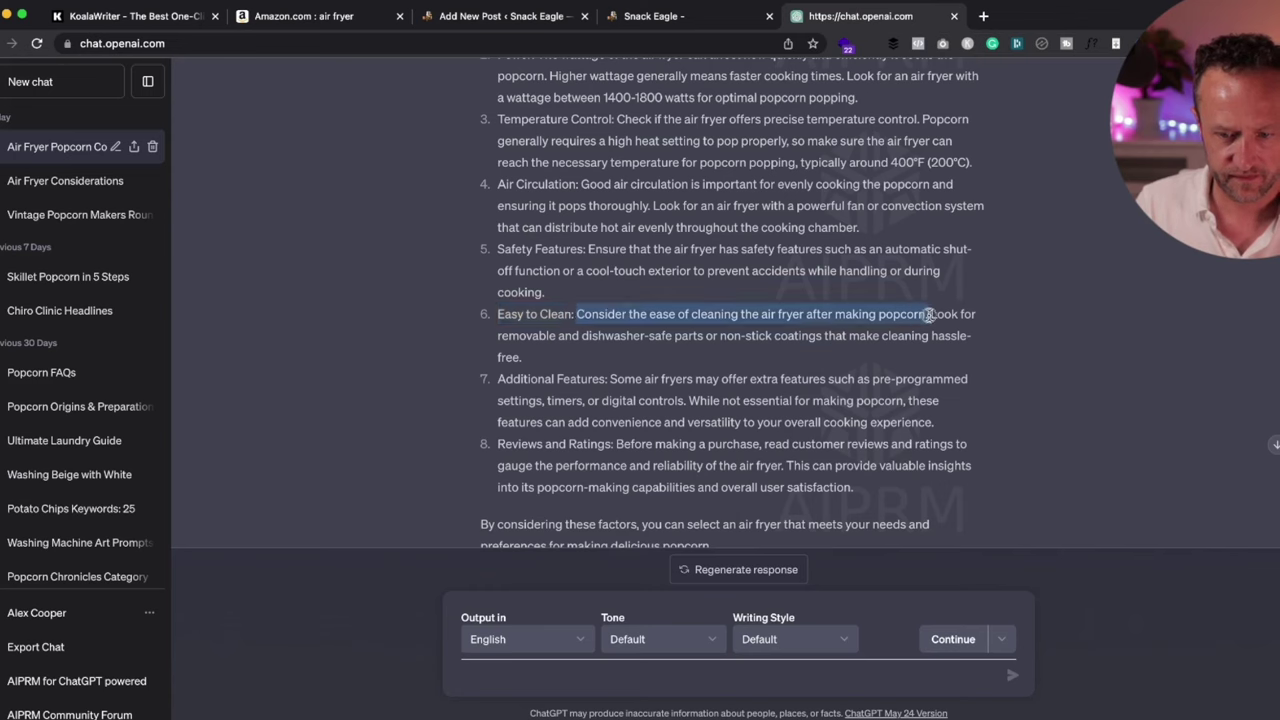
{"action": "left_click", "coordinate": [930, 314]}
{"action": "left_click_drag", "start_coordinate": [646, 358], "coordinate": [937, 312]}
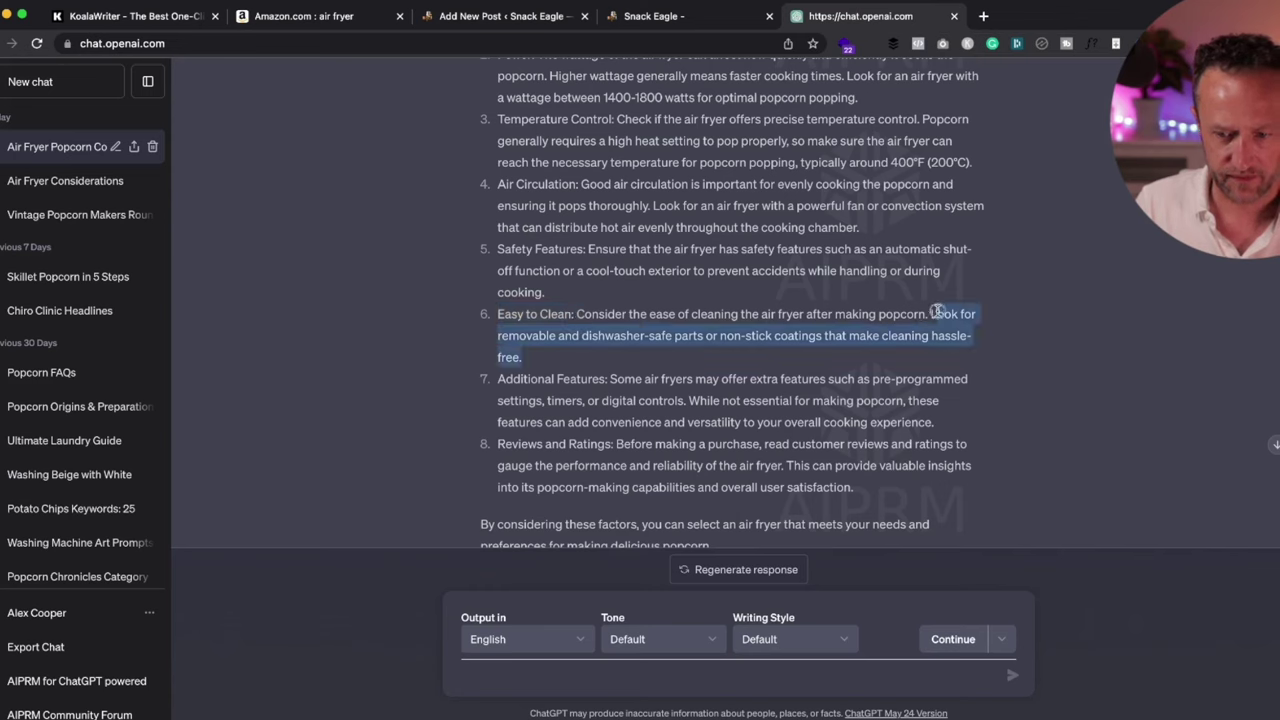
{"action": "left_click", "coordinate": [495, 15]}
{"action": "key", "text": "cmd+v"}
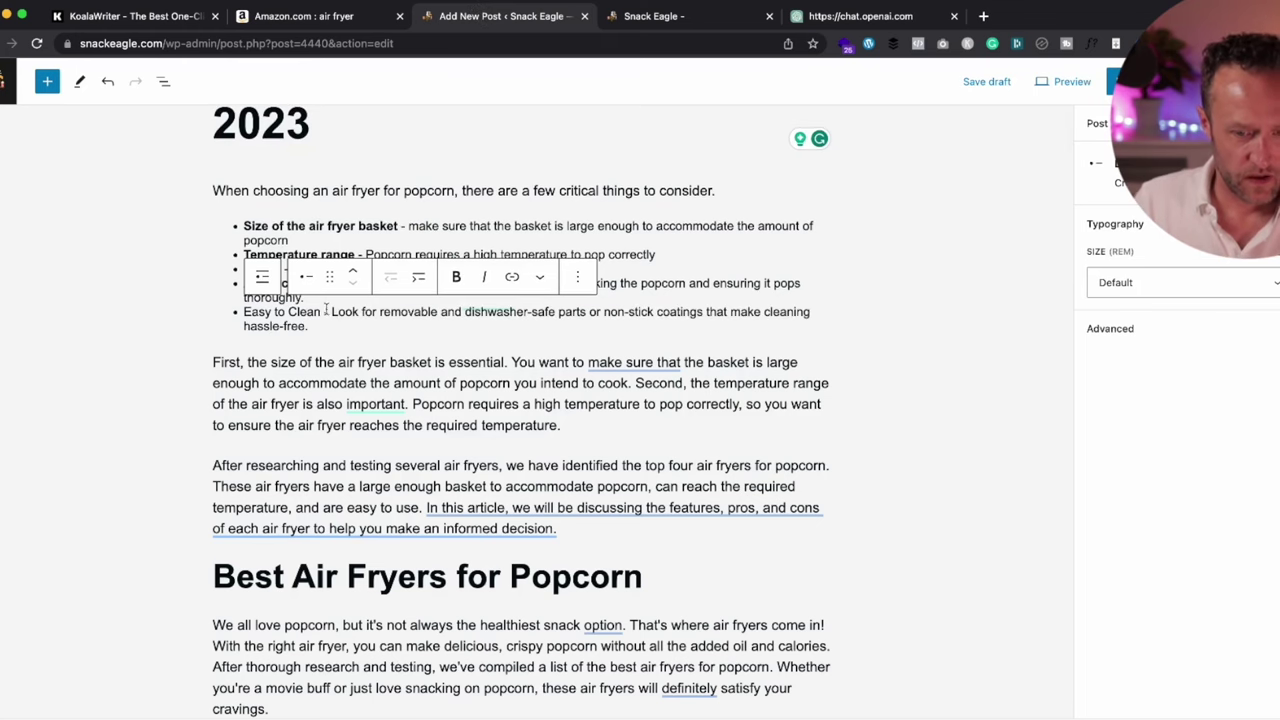
Make "Easy to Clean" in the fifth bullet bold and add an empty sixth bullet
{"action": "left_click_drag", "start_coordinate": [321, 312], "coordinate": [246, 312]}
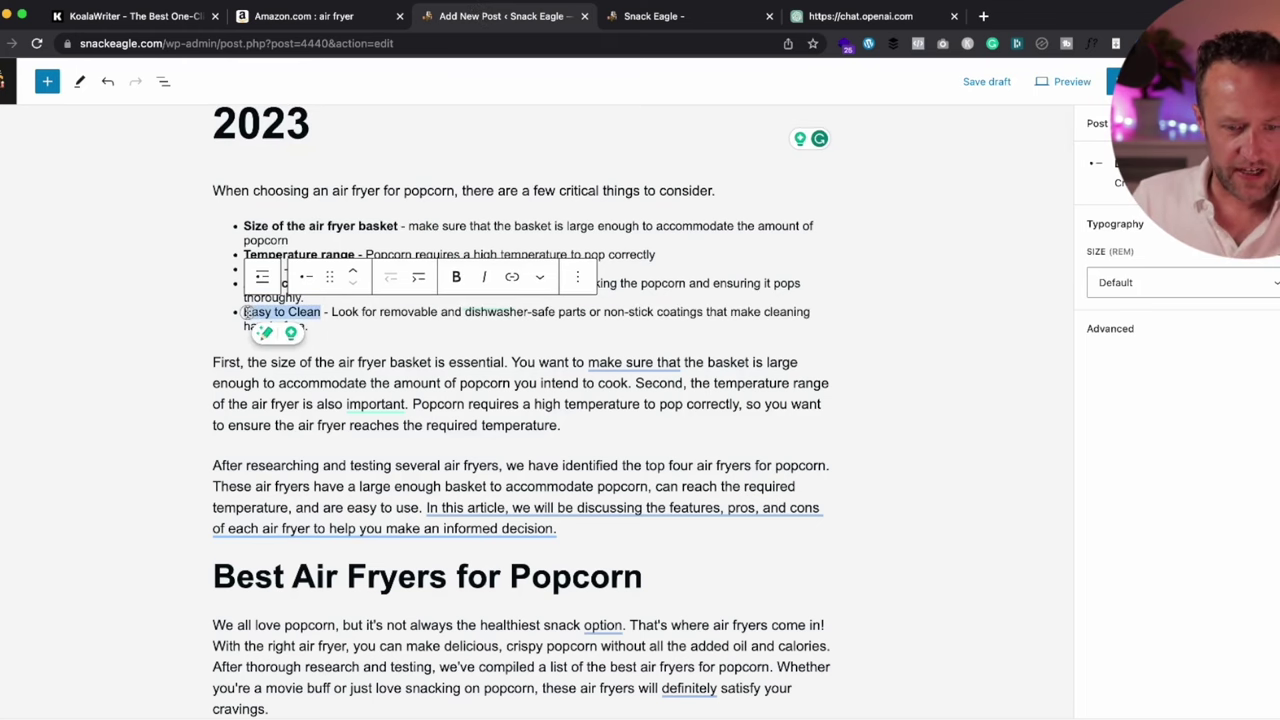
{"action": "left_click", "coordinate": [456, 276]}
{"action": "left_click", "coordinate": [340, 333]}
{"action": "key", "text": "Return"}
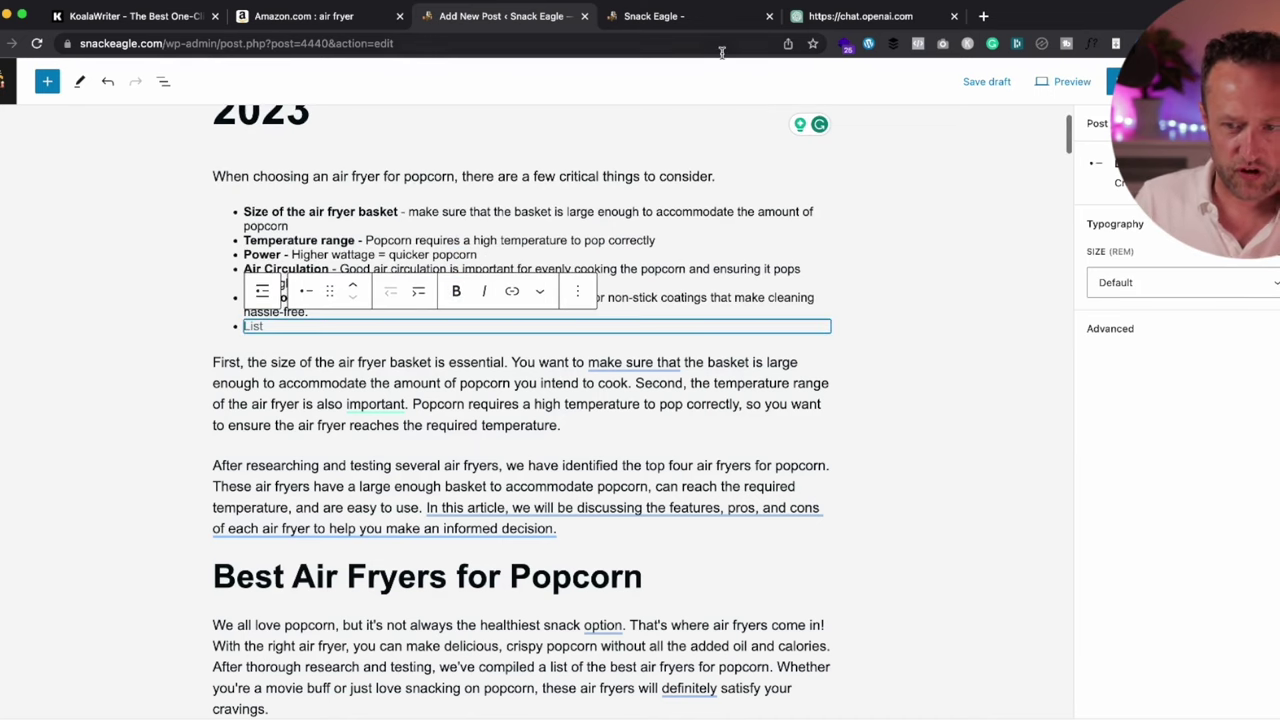
Copy the complete "Safety Features" point from the ChatGPT answer into the post's sixth bullet
{"action": "left_click", "coordinate": [860, 16]}
{"action": "scroll", "coordinate": [713, 291], "scroll_direction": "down", "scroll_amount": 2}
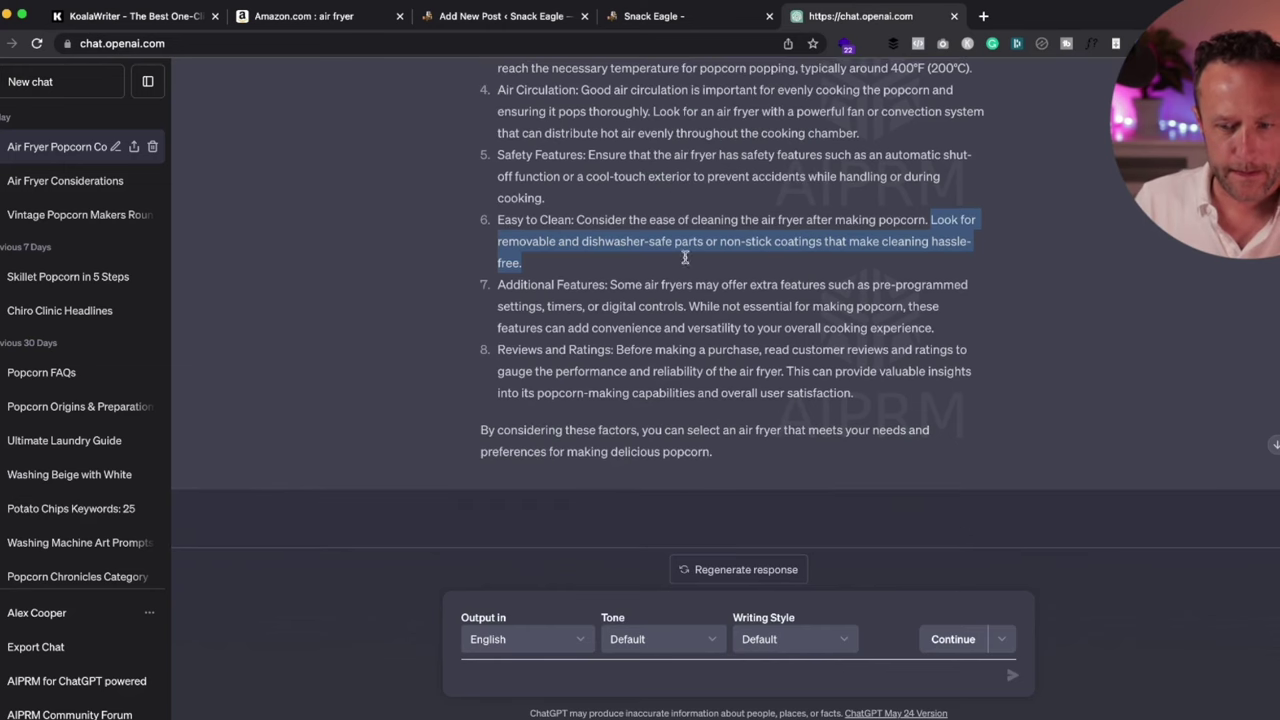
{"action": "scroll", "coordinate": [622, 398], "scroll_direction": "up", "scroll_amount": 1}
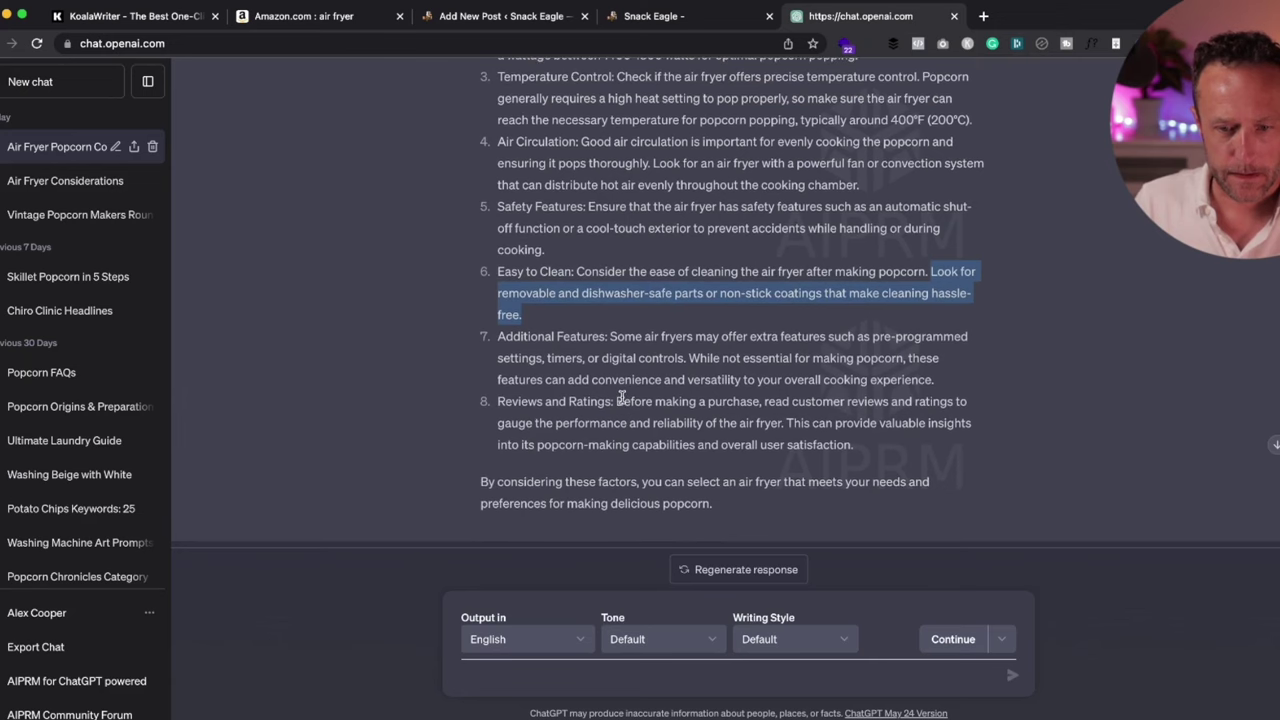
{"action": "scroll", "coordinate": [622, 398], "scroll_direction": "up", "scroll_amount": 1}
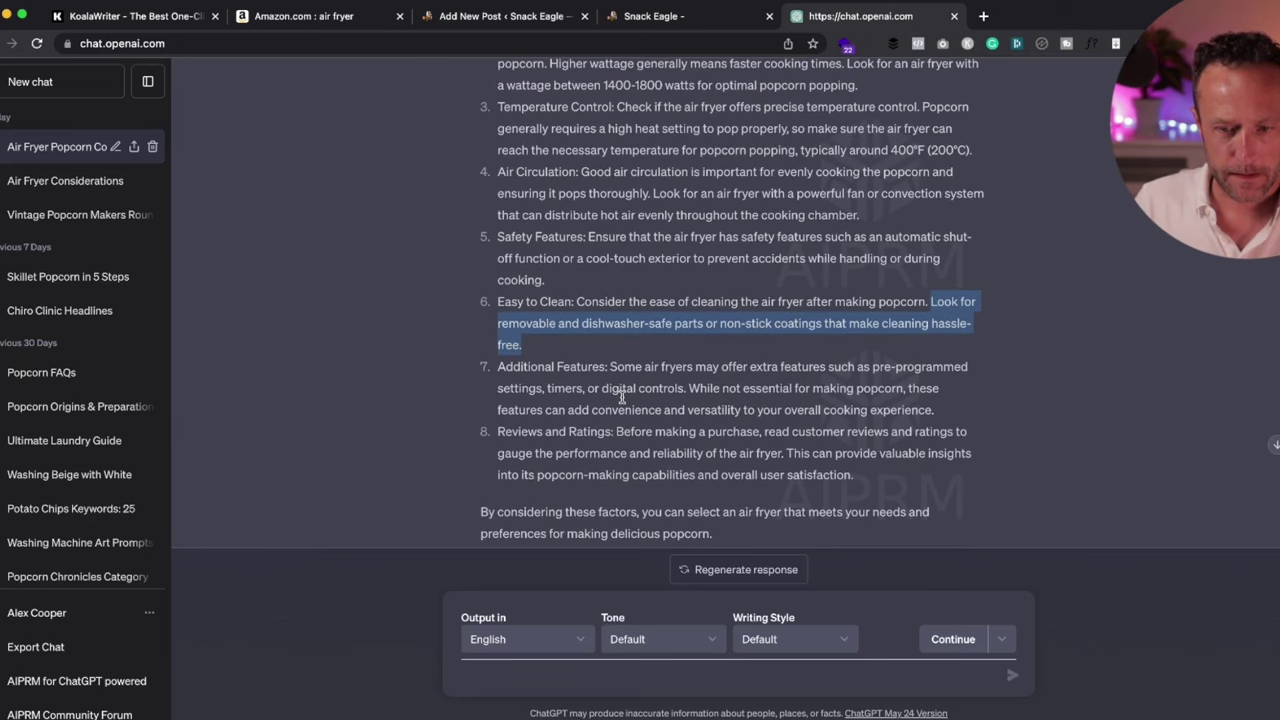
{"action": "left_click", "coordinate": [484, 20]}
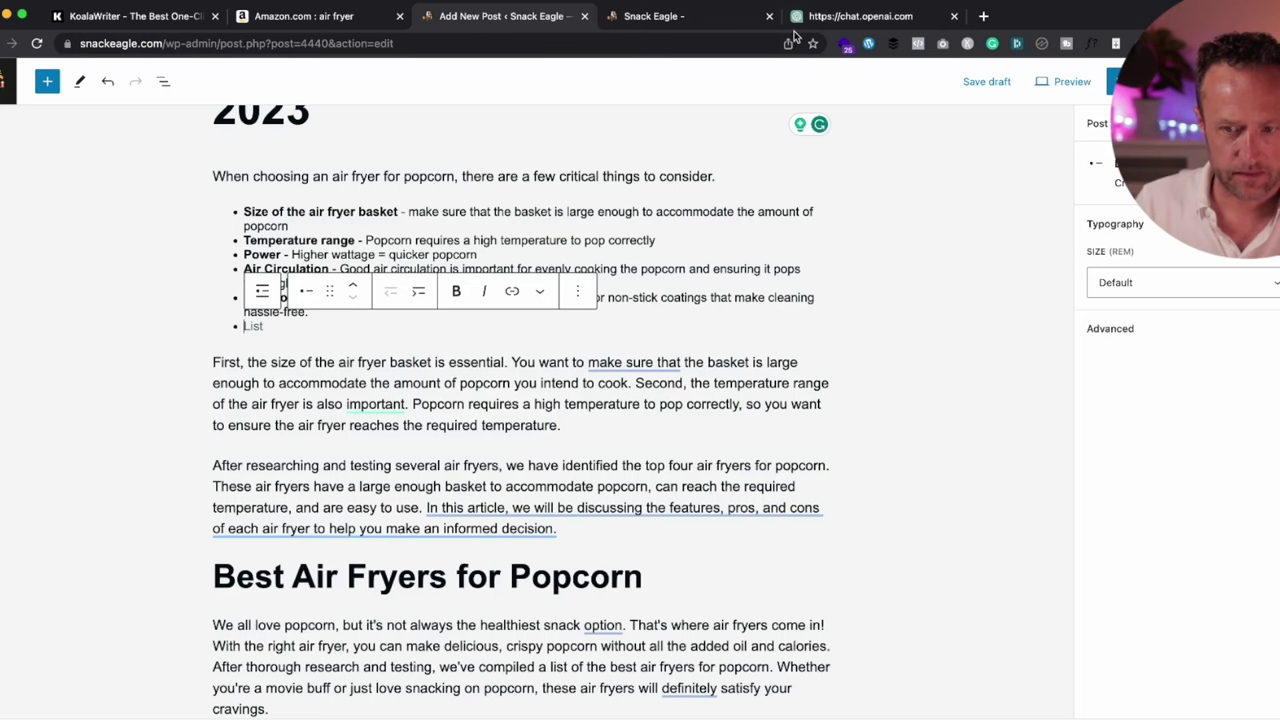
{"action": "left_click", "coordinate": [840, 18]}
{"action": "left_click_drag", "start_coordinate": [497, 236], "coordinate": [585, 280]}
{"action": "key", "text": "super+c"}
{"action": "left_click", "coordinate": [445, 17]}
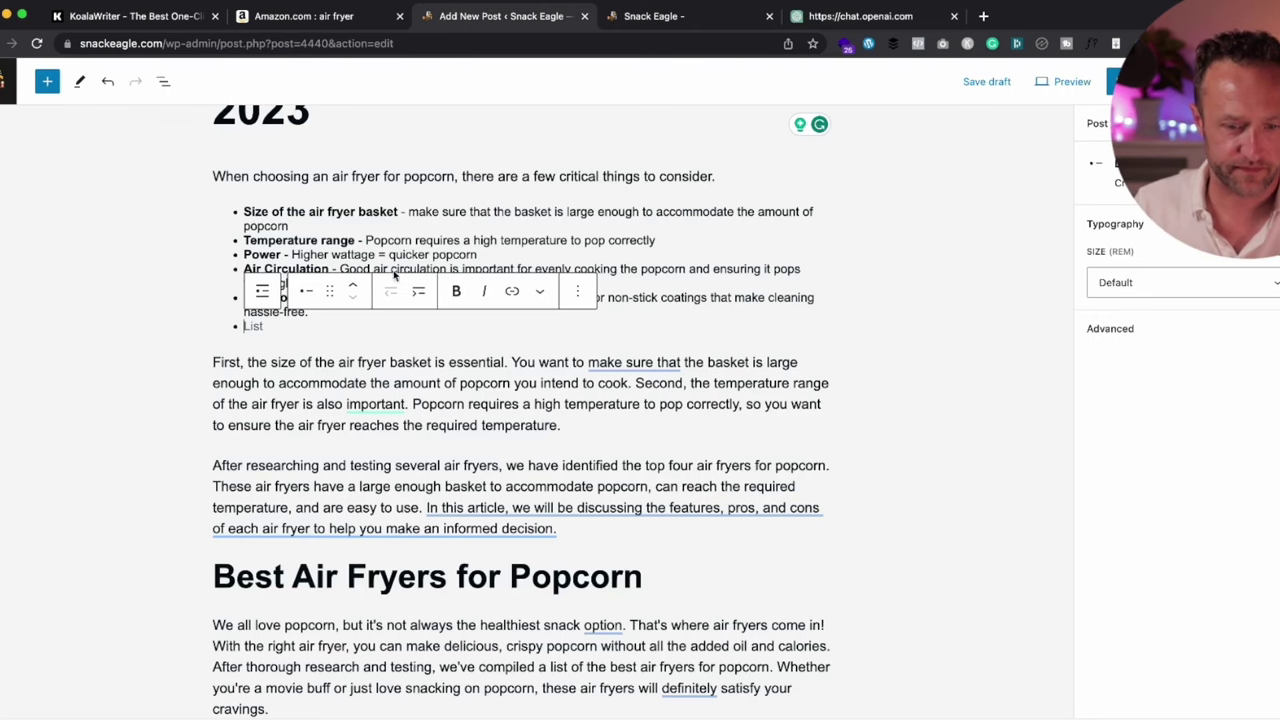
{"action": "key", "text": "super+v"}
Replace the colon after "Safety Features" in the sixth bullet with a hyphen and make "Safety Features" bold
{"action": "left_click", "coordinate": [334, 312]}
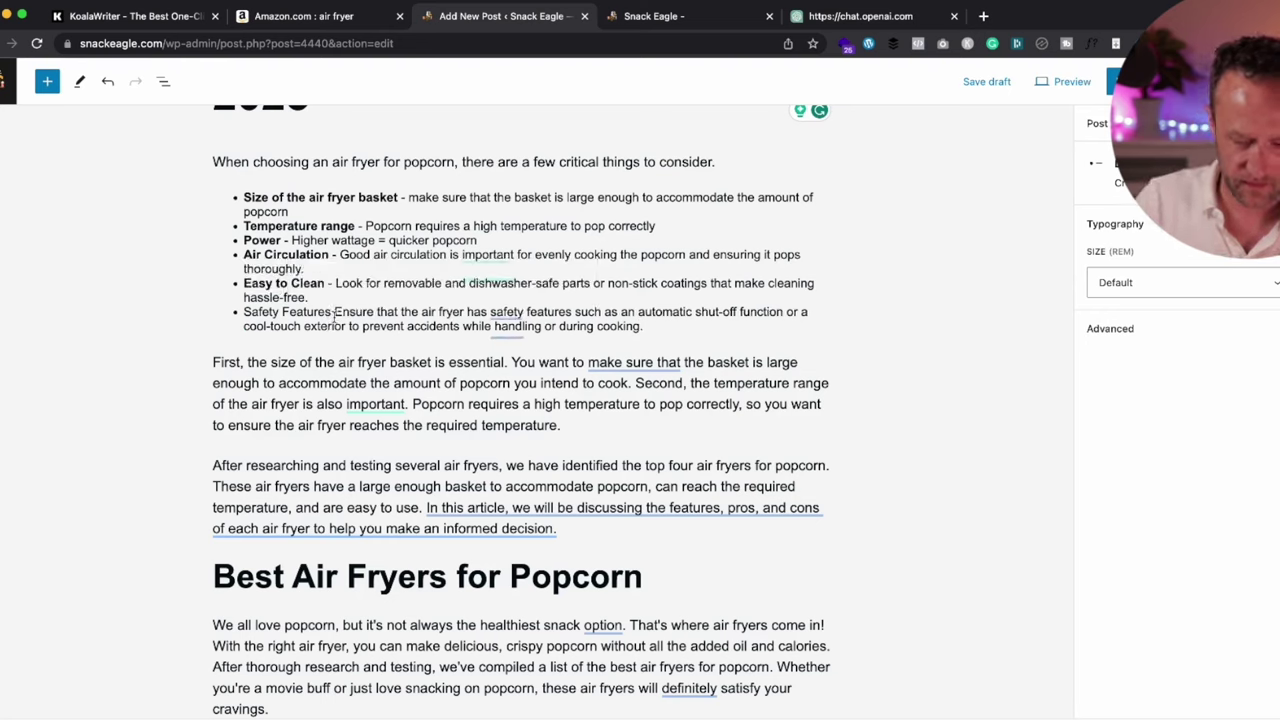
{"action": "key", "text": "BackSpace"}
{"action": "key", "text": "BackSpace"}
{"action": "type", "text": "-"}
{"action": "left_click_drag", "start_coordinate": [331, 312], "coordinate": [243, 312]}
{"action": "left_click", "coordinate": [456, 277]}
Delete the paragraph beginning "First, the size of the air fryer basket is essential" and add an empty bullet at the end of the list
{"action": "left_click", "coordinate": [505, 425]}
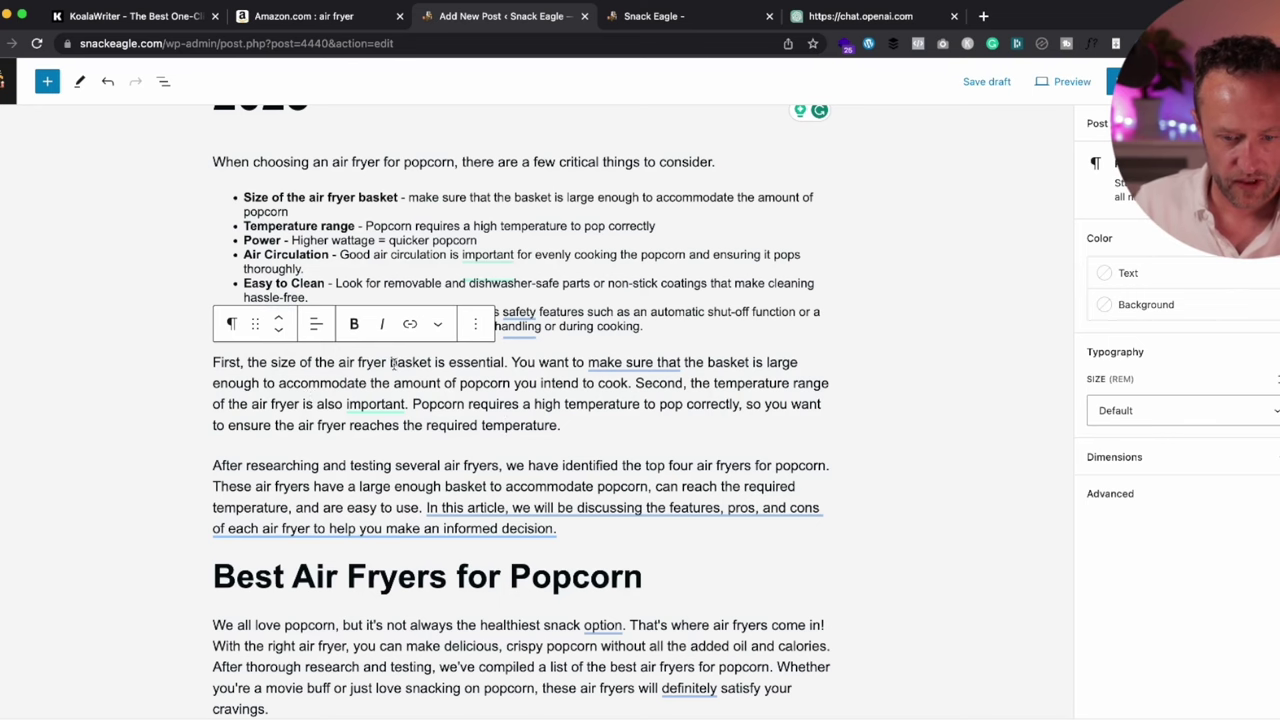
{"action": "scroll", "coordinate": [445, 387], "scroll_direction": "down", "scroll_amount": 1}
{"action": "left_click_drag", "start_coordinate": [560, 407], "coordinate": [200, 354]}
{"action": "key", "text": "BackSpace"}
{"action": "scroll", "coordinate": [399, 476], "scroll_direction": "up", "scroll_amount": 2}
{"action": "type", "text": "-"}
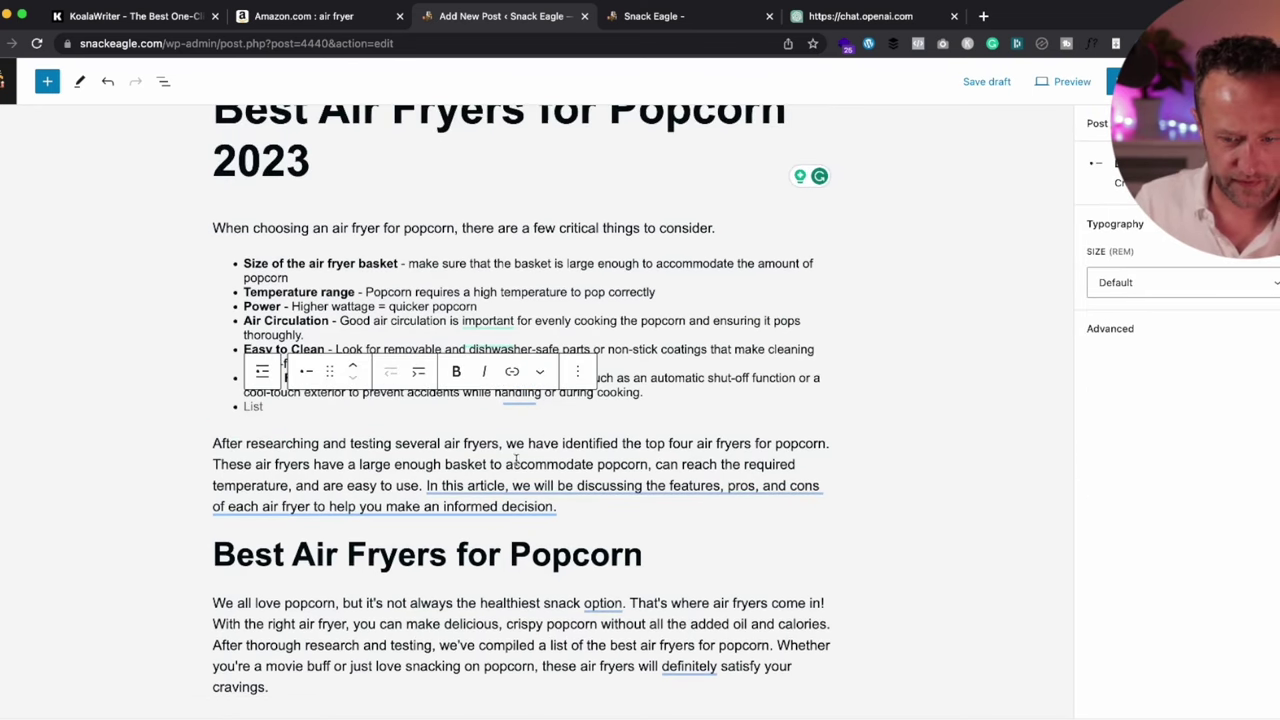
Remove "and testing" from the sentence beginning "After researching" in the paragraph below the list
{"action": "left_click", "coordinate": [395, 443]}
{"action": "key", "text": "BackSpace"}
{"action": "key", "text": "BackSpace"}
{"action": "key", "text": "BackSpace"}
{"action": "key", "text": "BackSpace"}
{"action": "key", "text": "BackSpace"}
{"action": "key", "text": "BackSpace"}
{"action": "key", "text": "BackSpace"}
{"action": "key", "text": "BackSpace"}
{"action": "key", "text": "BackSpace"}
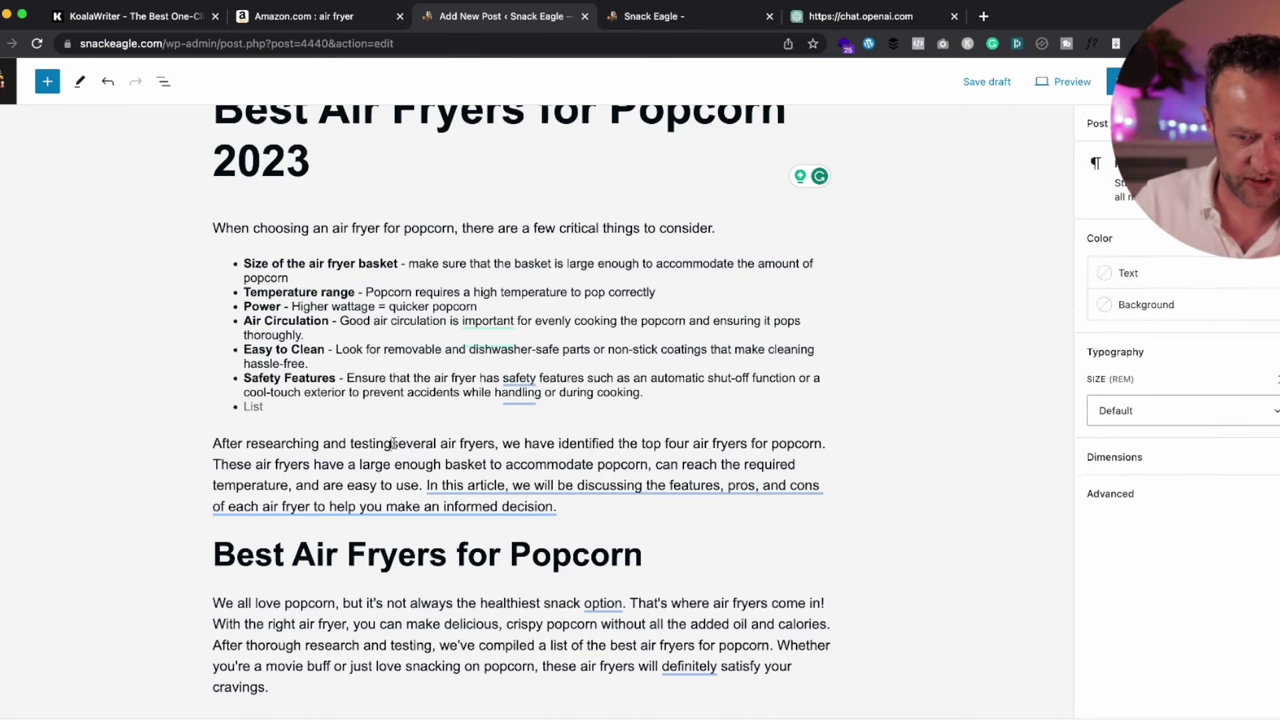
{"action": "key", "text": "BackSpace"}
{"action": "key", "text": "BackSpace"}
{"action": "key", "text": "BackSpace"}
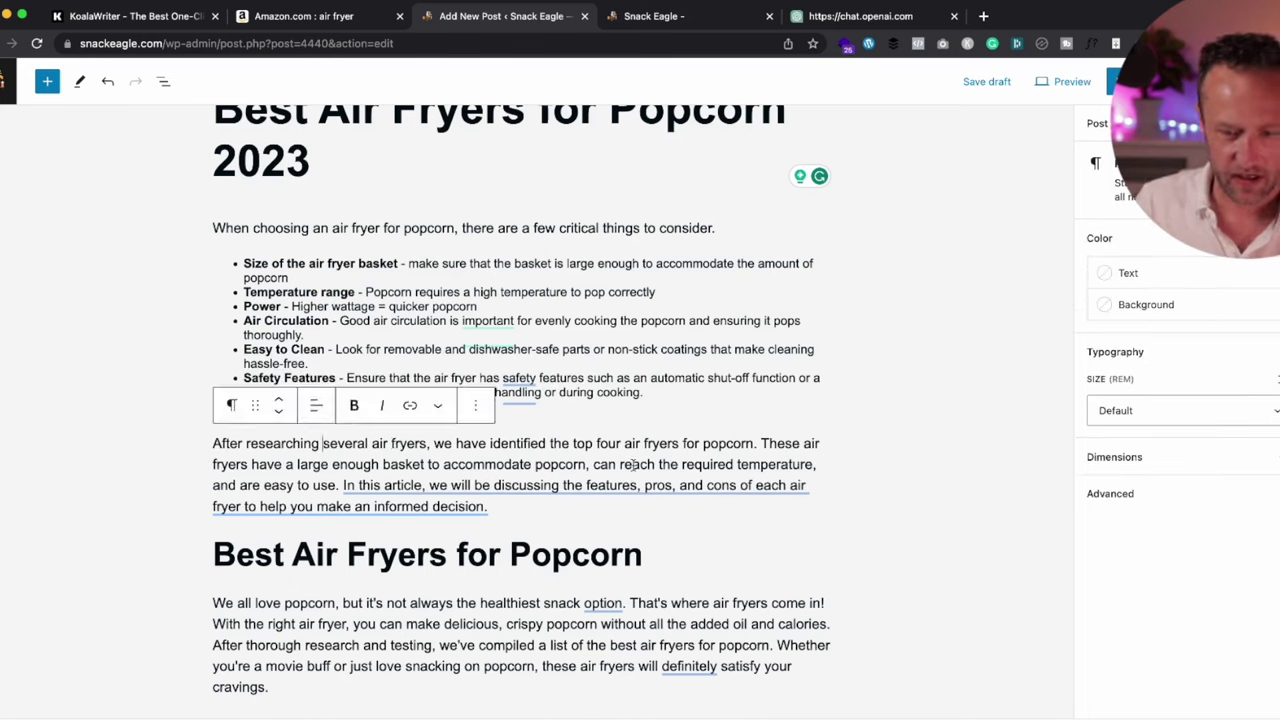
Check how many air fryers the article covers and change "top four" to "top five" in the "After researching" paragraph
{"action": "scroll", "coordinate": [636, 466], "scroll_direction": "down", "scroll_amount": 15}
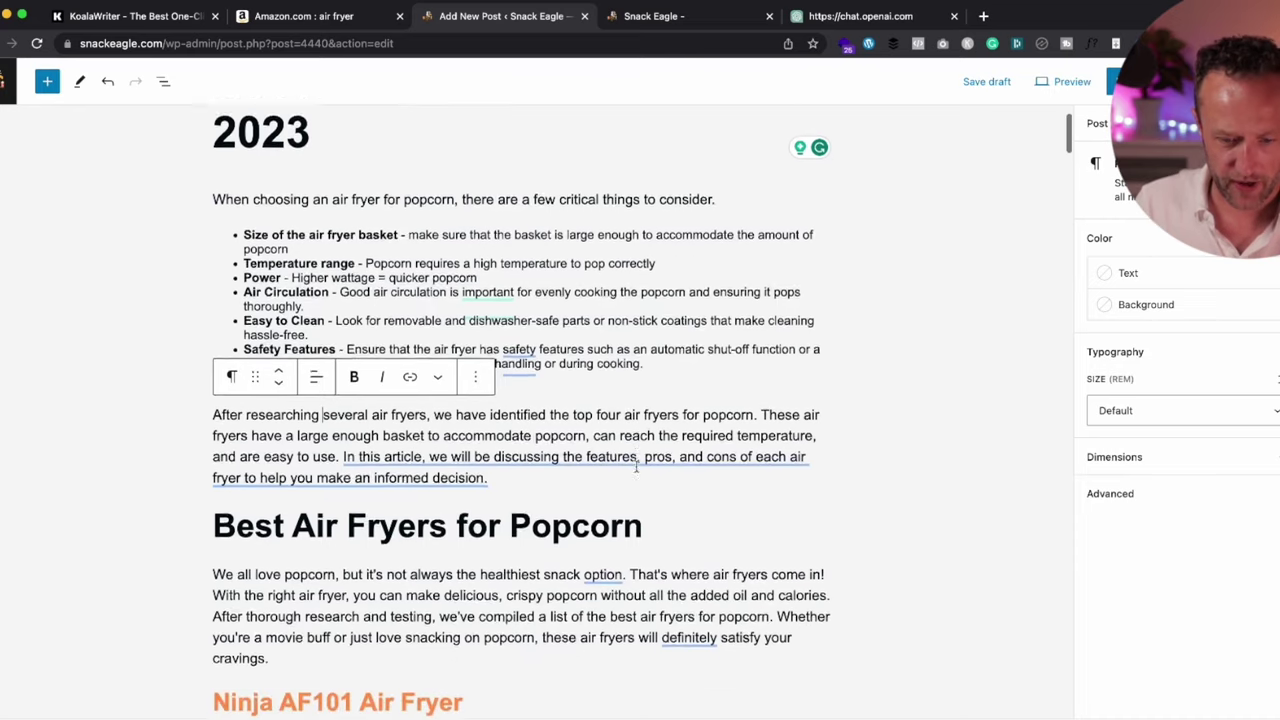
{"action": "scroll", "coordinate": [636, 466], "scroll_direction": "down", "scroll_amount": 15}
{"action": "scroll", "coordinate": [636, 468], "scroll_direction": "down", "scroll_amount": 20}
{"action": "scroll", "coordinate": [636, 466], "scroll_direction": "up", "scroll_amount": 20}
{"action": "scroll", "coordinate": [636, 466], "scroll_direction": "up", "scroll_amount": 20}
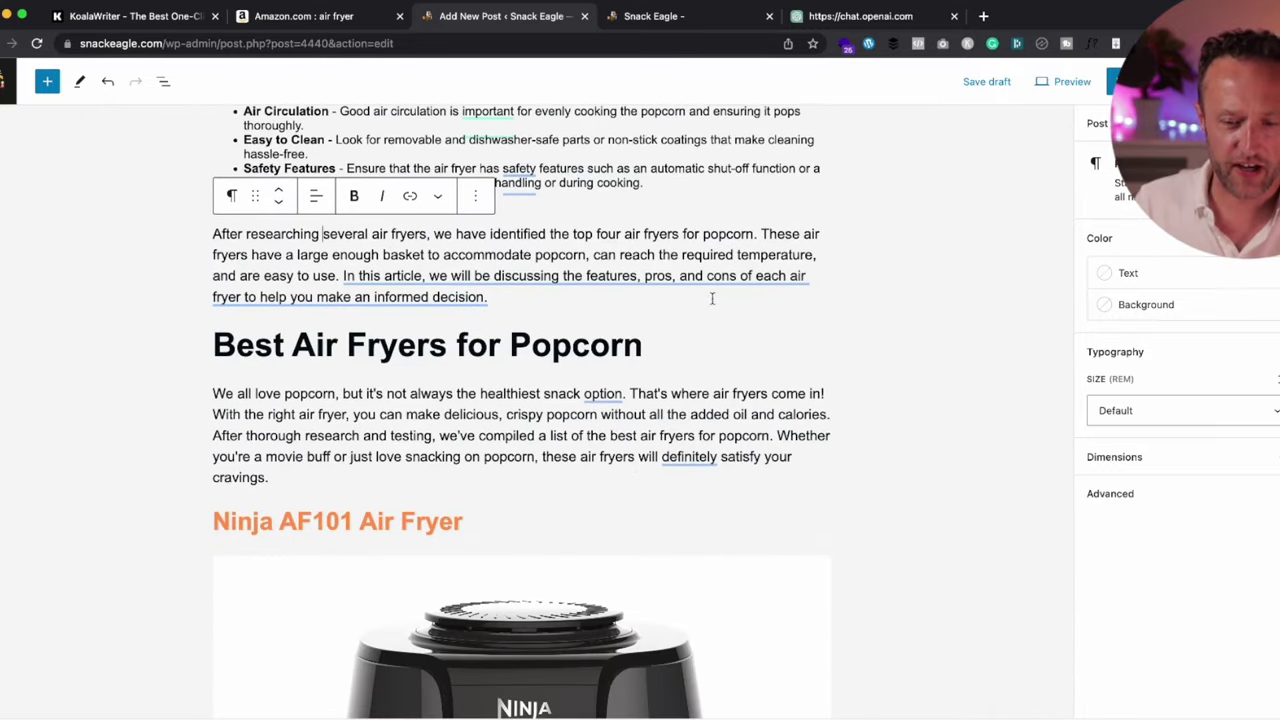
{"action": "mouse_move", "coordinate": [676, 280]}
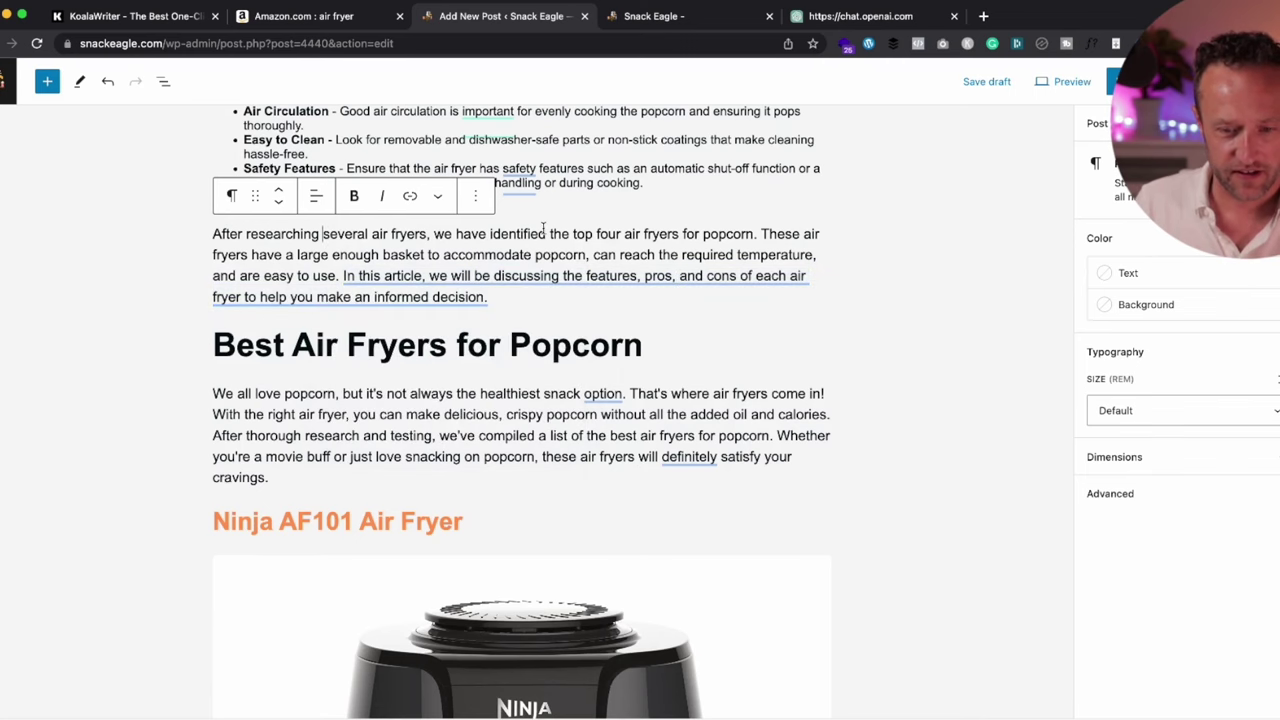
{"action": "key", "text": "BackSpace"}
{"action": "key", "text": "BackSpace"}
{"action": "key", "text": "BackSpace"}
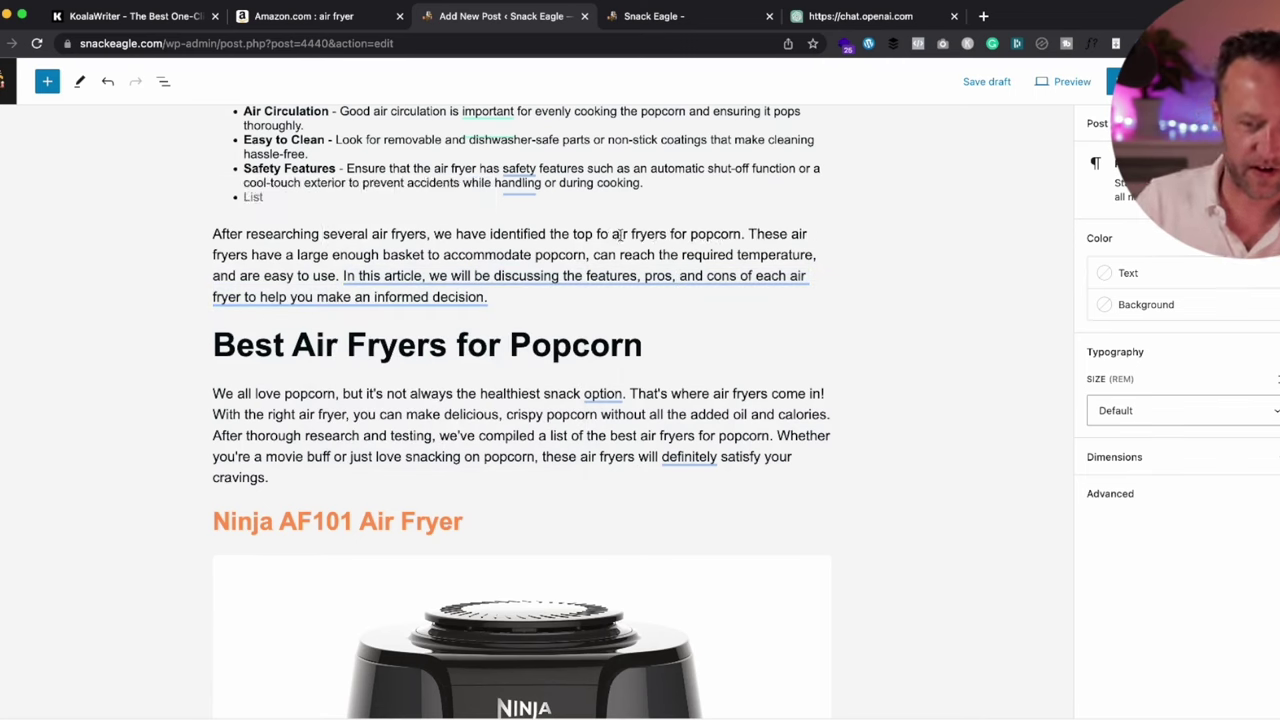
{"action": "type", "text": "ive"}
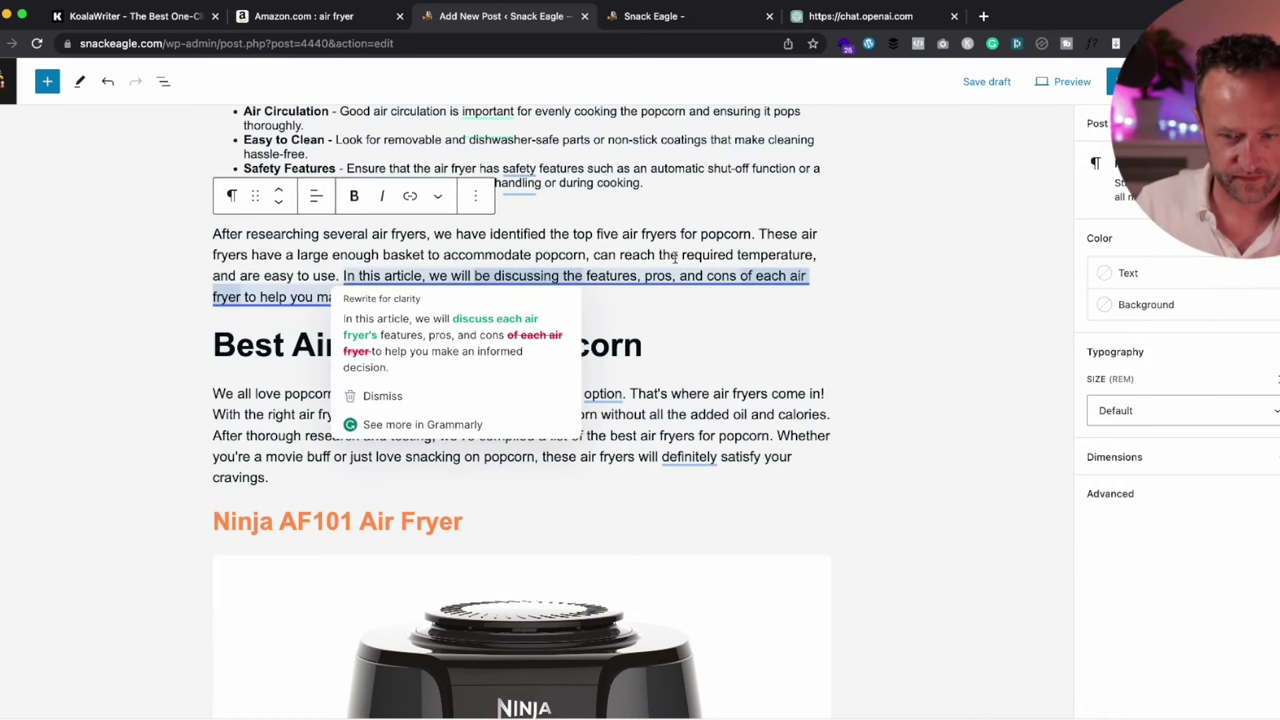
Accept Grammarly's rewrite of the sentence beginning "In this article" and delete that sentence from the end of the intro paragraph
{"action": "mouse_move", "coordinate": [400, 273]}
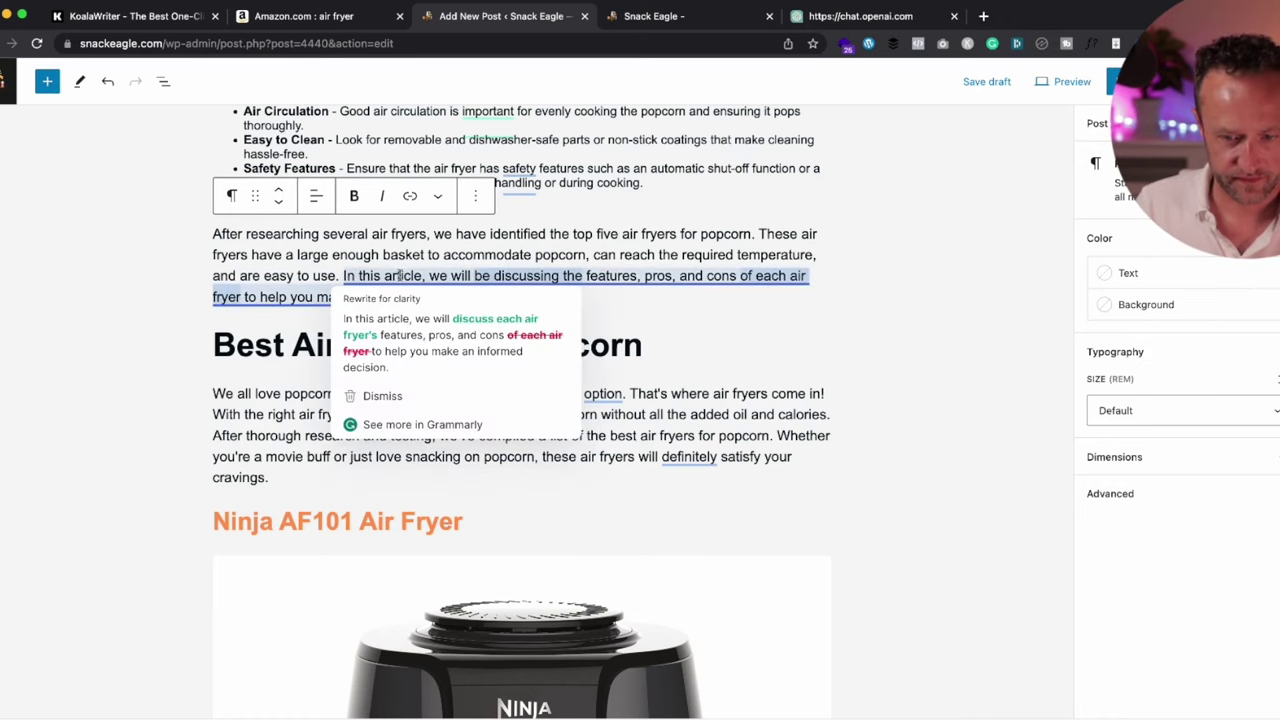
{"action": "left_click", "coordinate": [424, 318]}
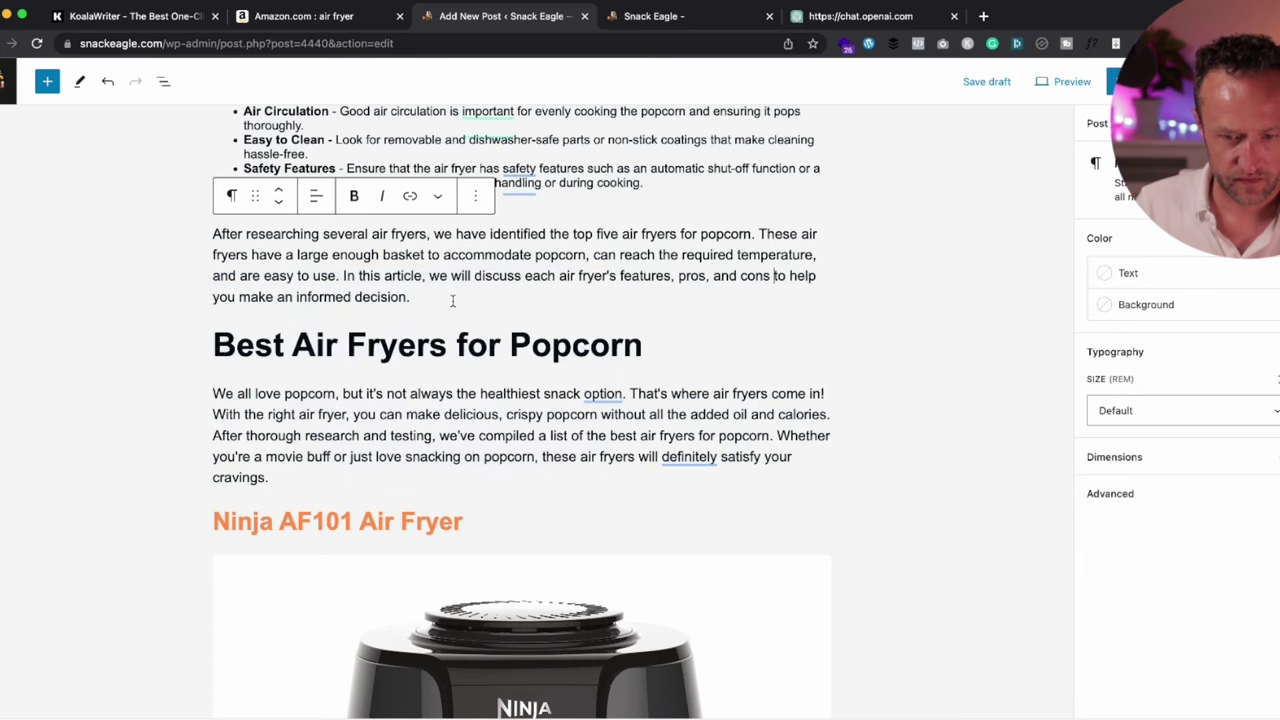
{"action": "left_click_drag", "start_coordinate": [413, 292], "coordinate": [341, 276]}
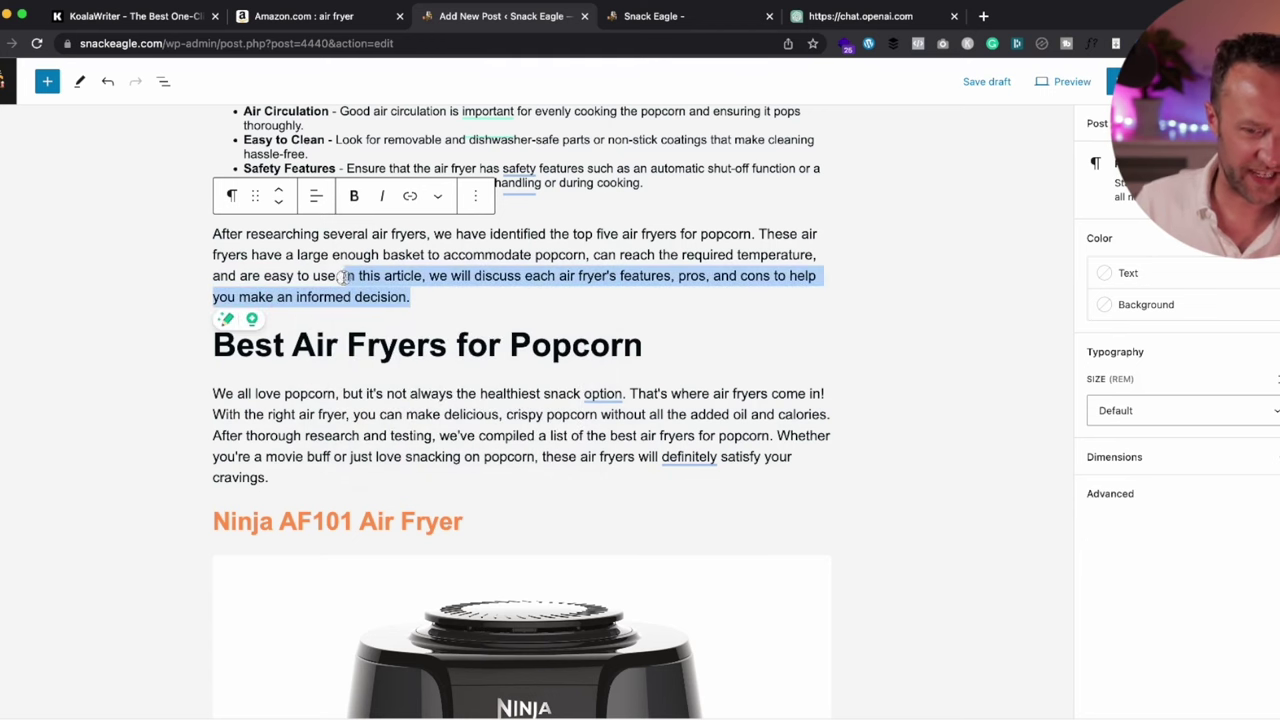
{"action": "key", "text": "BackSpace"}
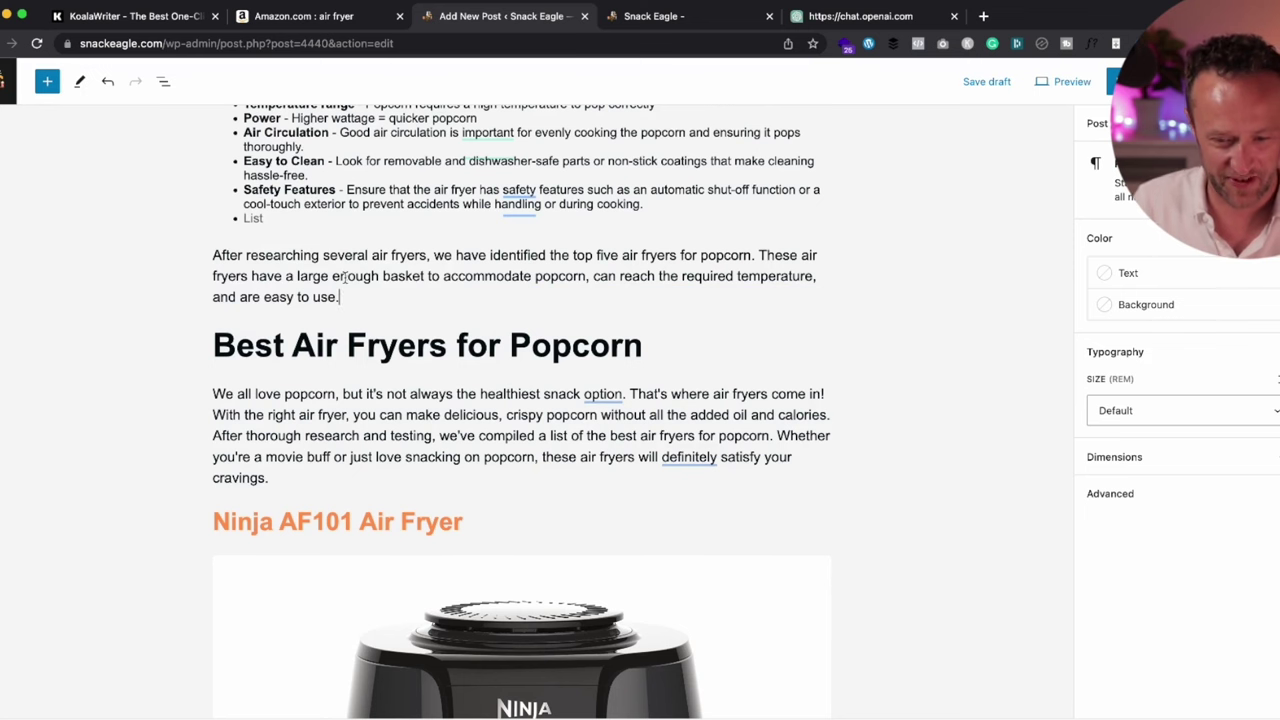
Accept Grammarly's suggestion to remove "option" after "healthiest snack" in the paragraph below the "Best Air Fryers for Popcorn" heading
{"action": "scroll", "coordinate": [603, 290], "scroll_direction": "down", "scroll_amount": 1}
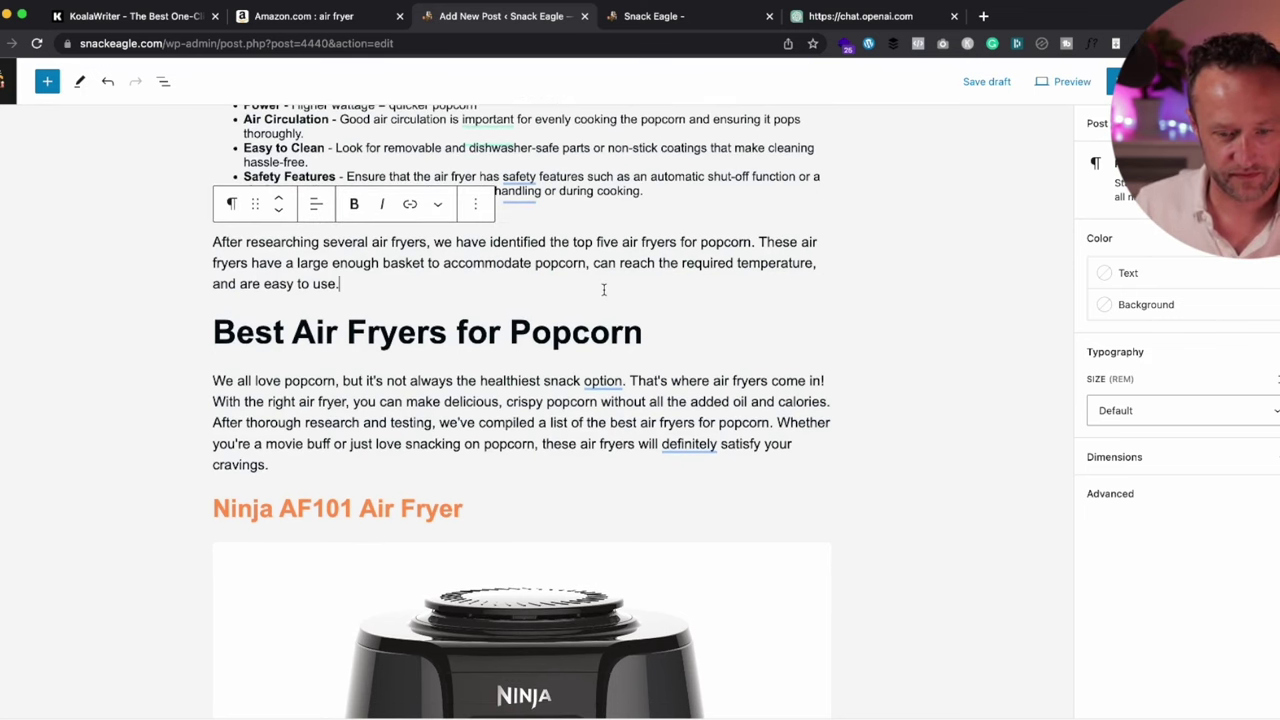
{"action": "mouse_move", "coordinate": [603, 383]}
{"action": "left_click", "coordinate": [600, 418]}
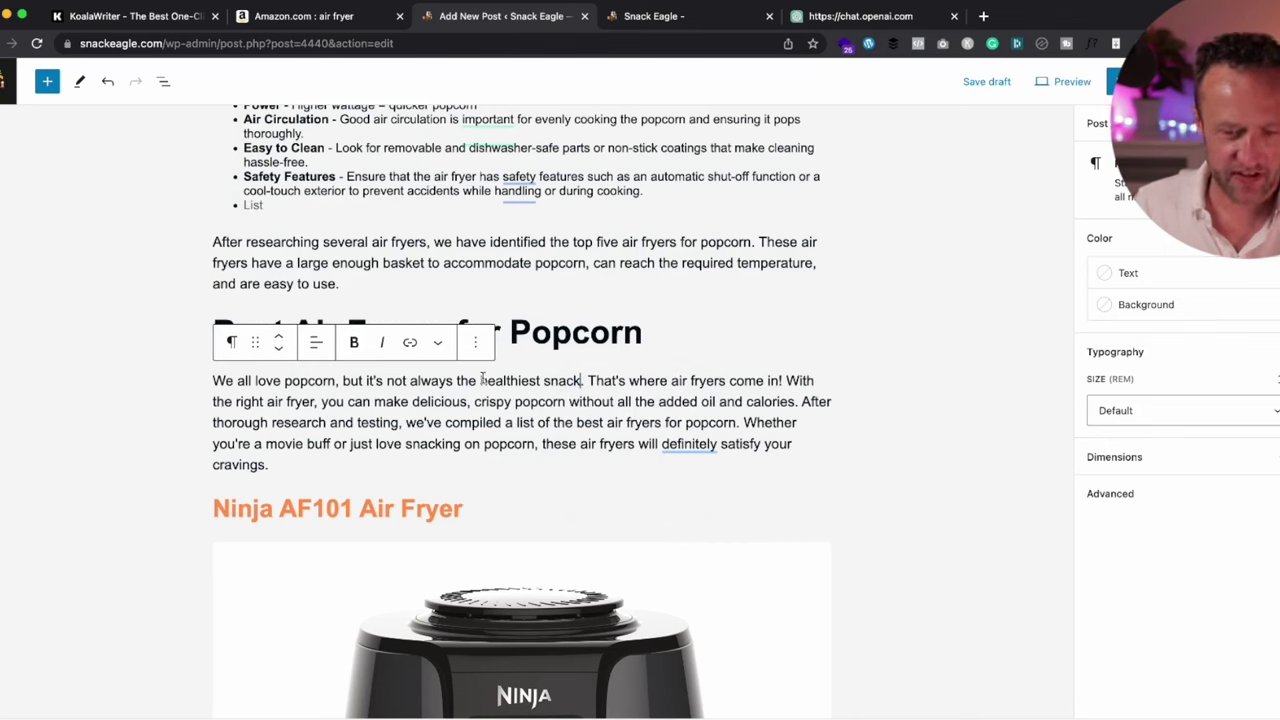
Link the words "healthiest snack" to the existing post "What Are the Nutritional Values of Popcorn?"
{"action": "left_click_drag", "start_coordinate": [483, 381], "coordinate": [583, 380]}
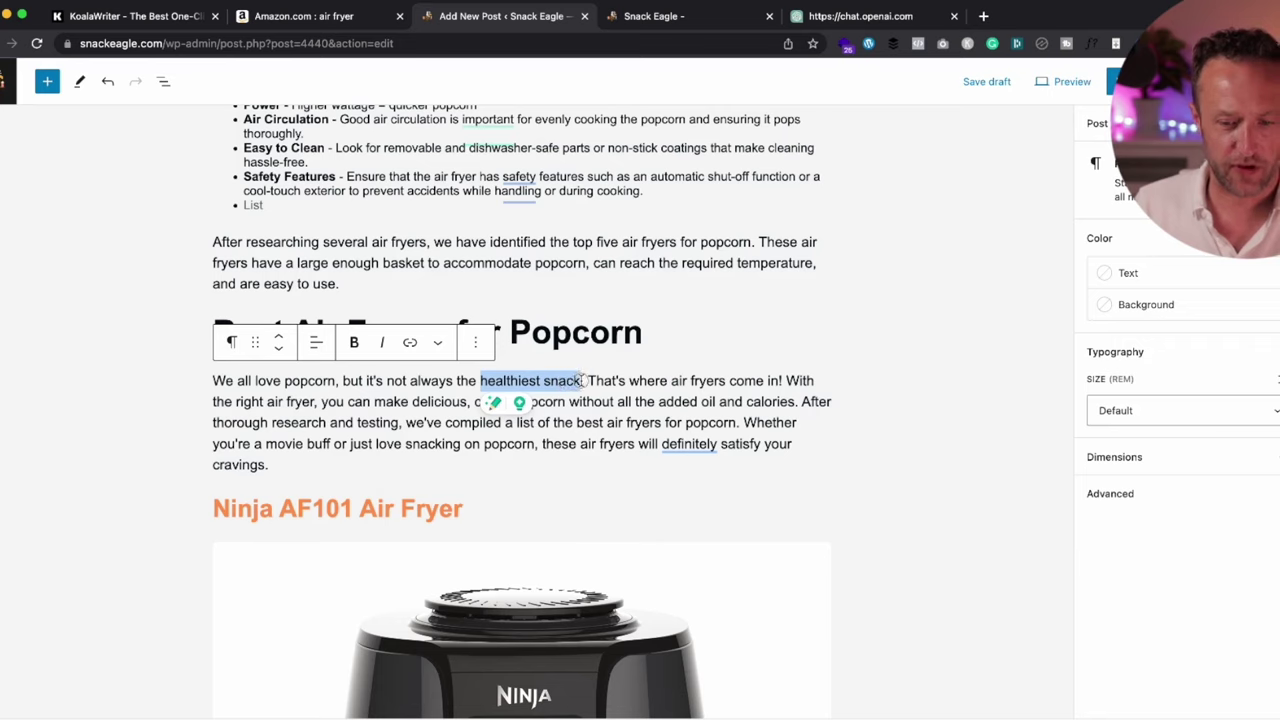
{"action": "left_click", "coordinate": [410, 342]}
{"action": "type", "text": "nutri"}
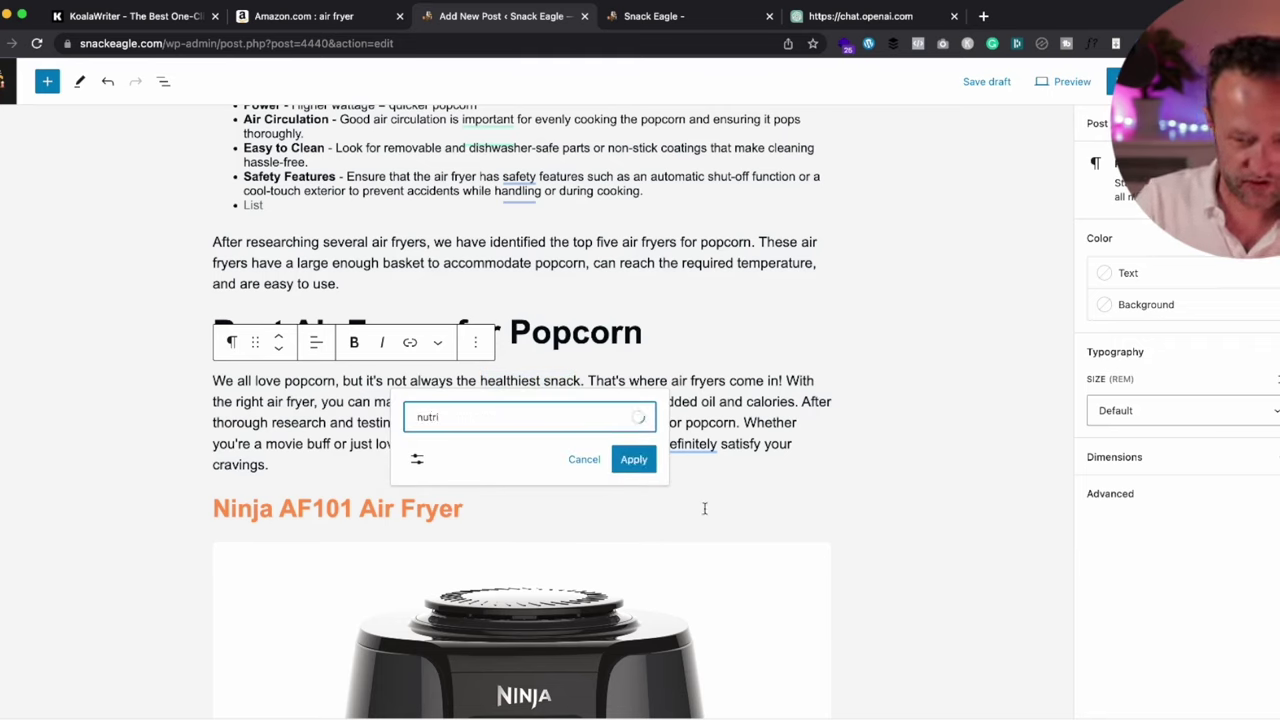
{"action": "type", "text": "tion"}
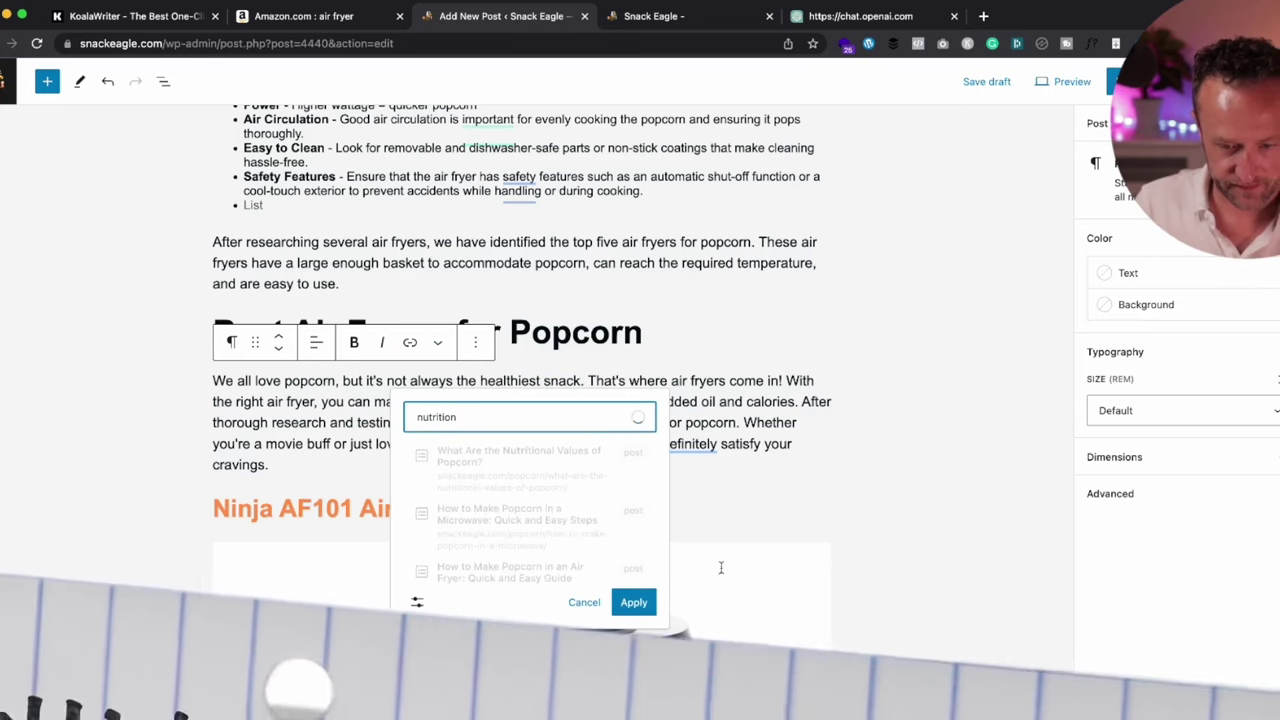
{"action": "left_click", "coordinate": [546, 478]}
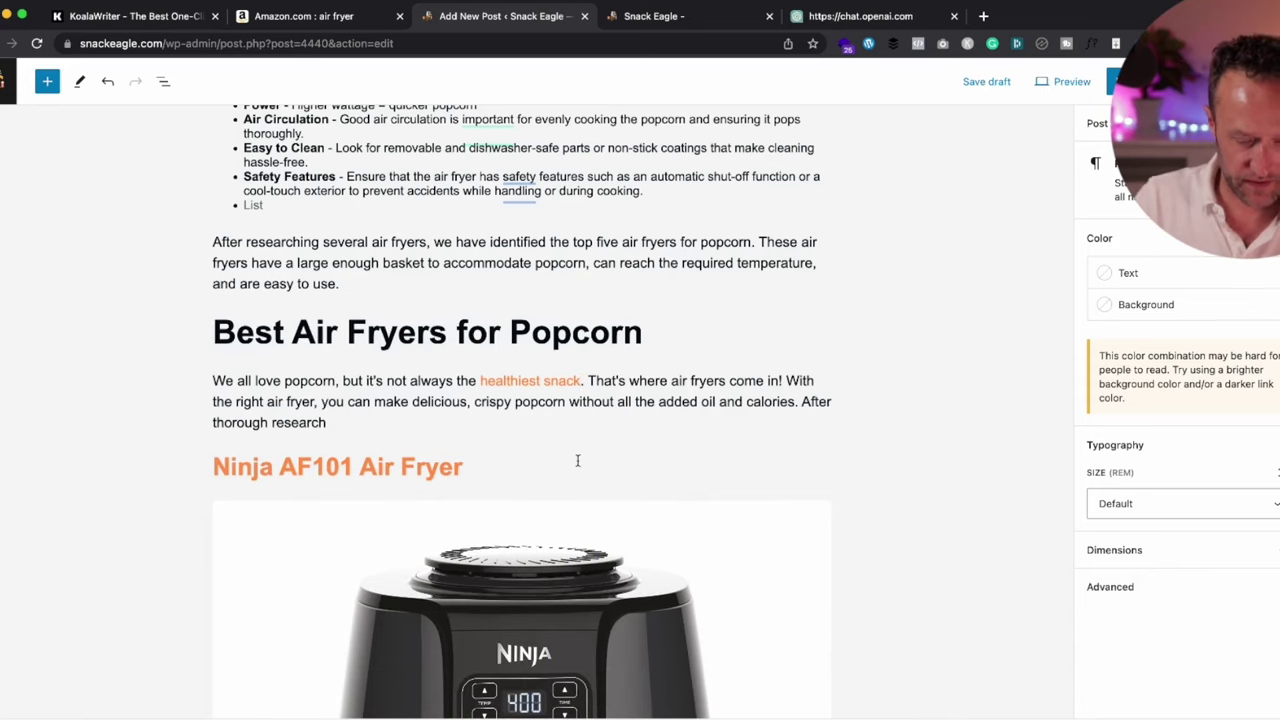
Finish the sentence after "After thorough research" with "here are our favorite popcorn-making air fryers.", accepting Grammarly's hyphen in "popcorn-making"
{"action": "type", "text": "here are our favori"}
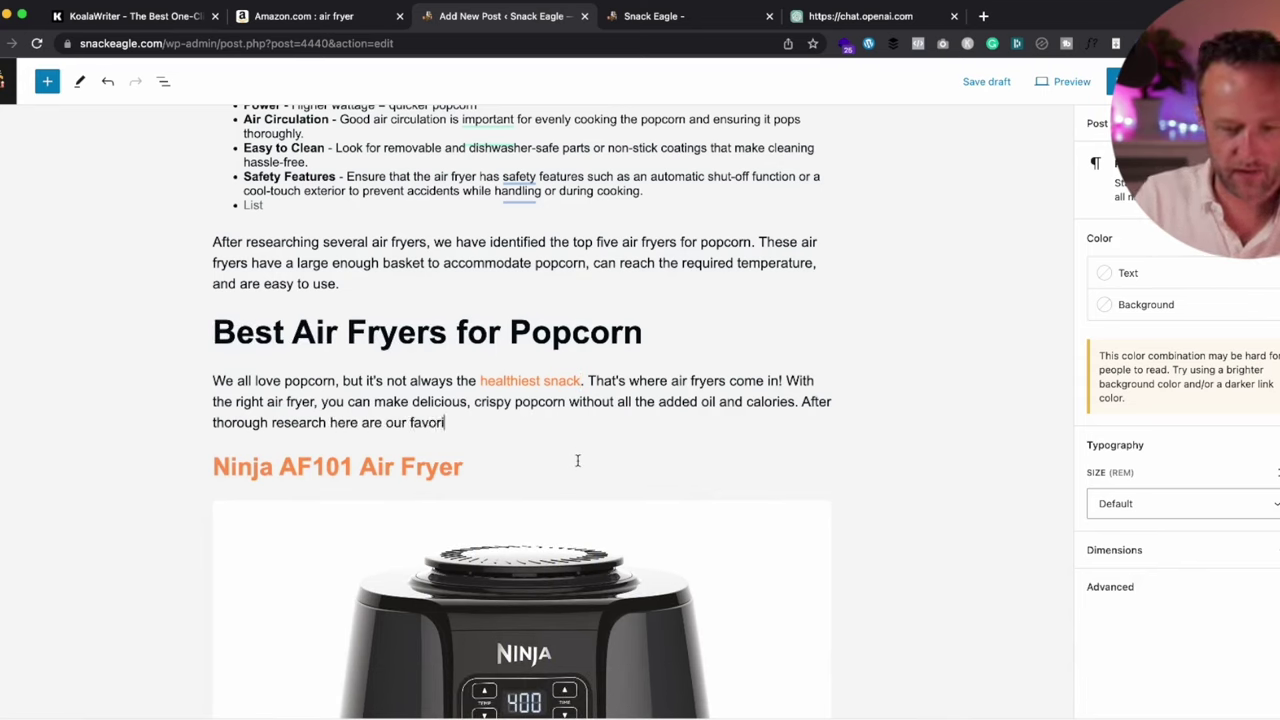
{"action": "key", "text": "BackSpace"}
{"action": "type", "text": "u"}
{"action": "key", "text": "BackSpace"}
{"action": "type", "text": "rite pop"}
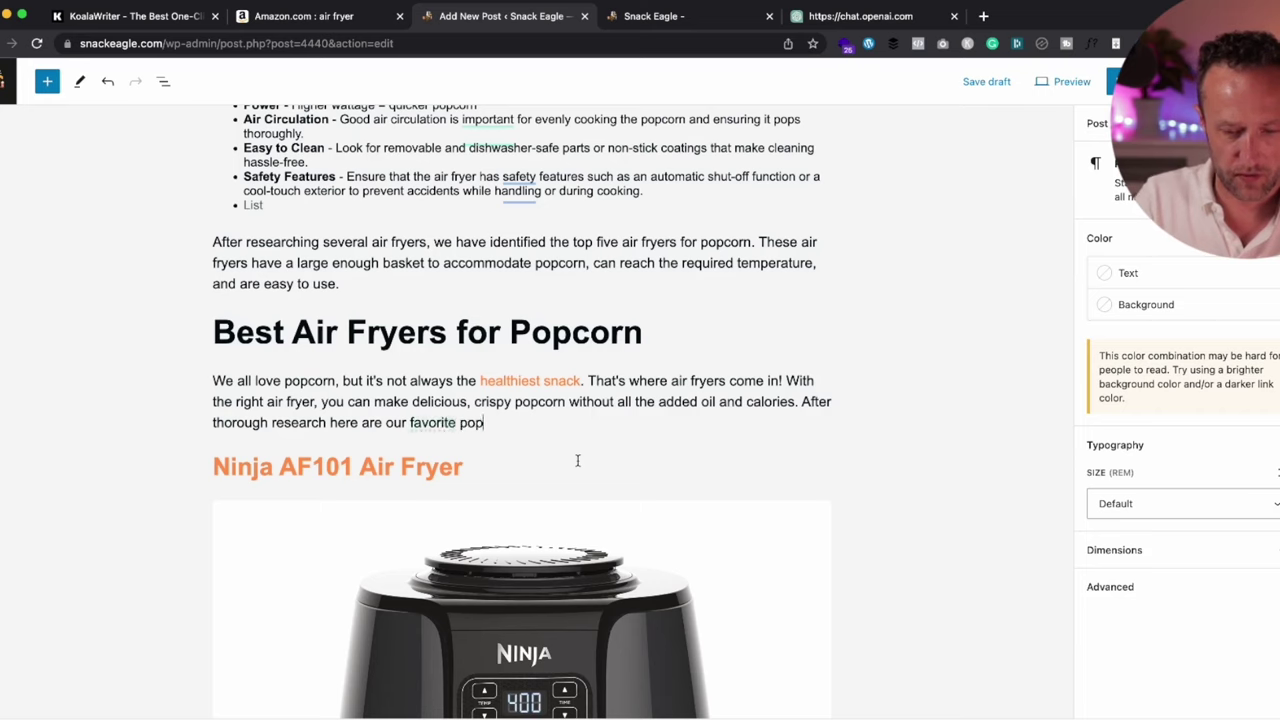
{"action": "type", "text": "corn making air fr"}
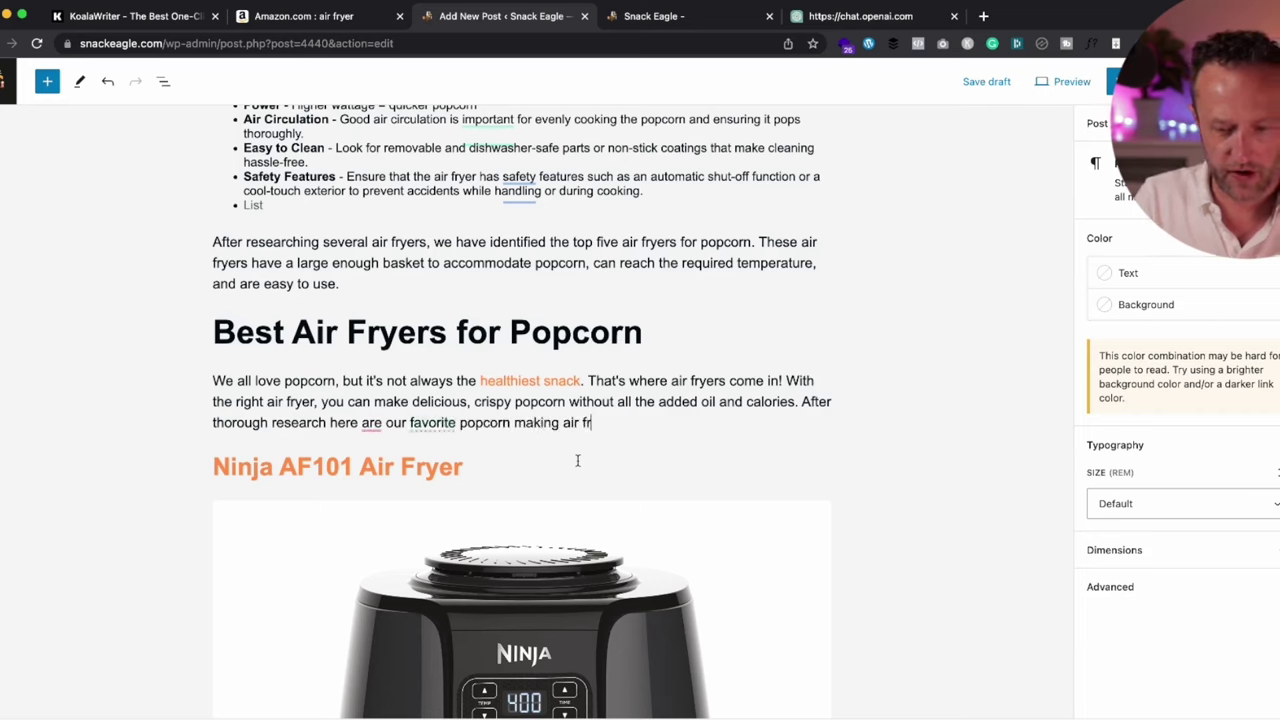
{"action": "type", "text": "yers."}
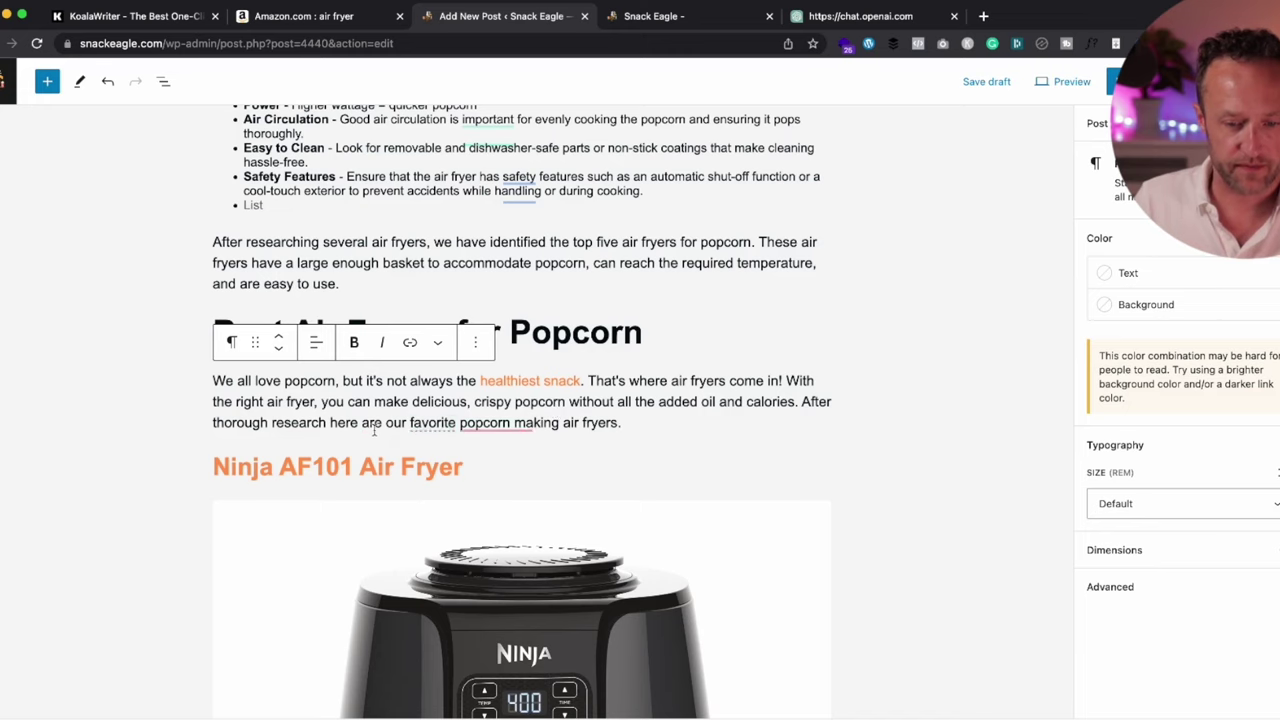
{"action": "mouse_move", "coordinate": [514, 432]}
{"action": "left_click", "coordinate": [503, 466]}
Review the Ninja AF101 section, including its heading, image, pros and cons, and closing paragraphs
{"action": "scroll", "coordinate": [665, 403], "scroll_direction": "down", "scroll_amount": 5}
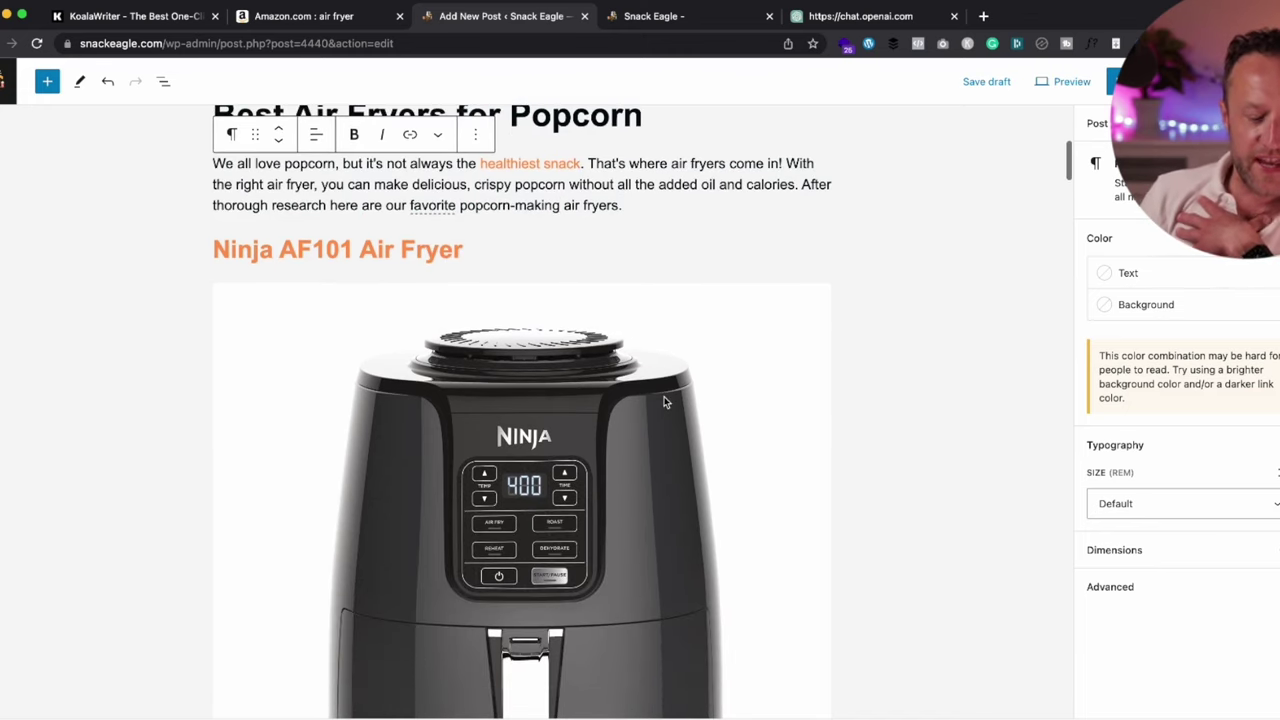
{"action": "scroll", "coordinate": [665, 372], "scroll_direction": "down", "scroll_amount": 5}
{"action": "scroll", "coordinate": [665, 372], "scroll_direction": "up", "scroll_amount": 7}
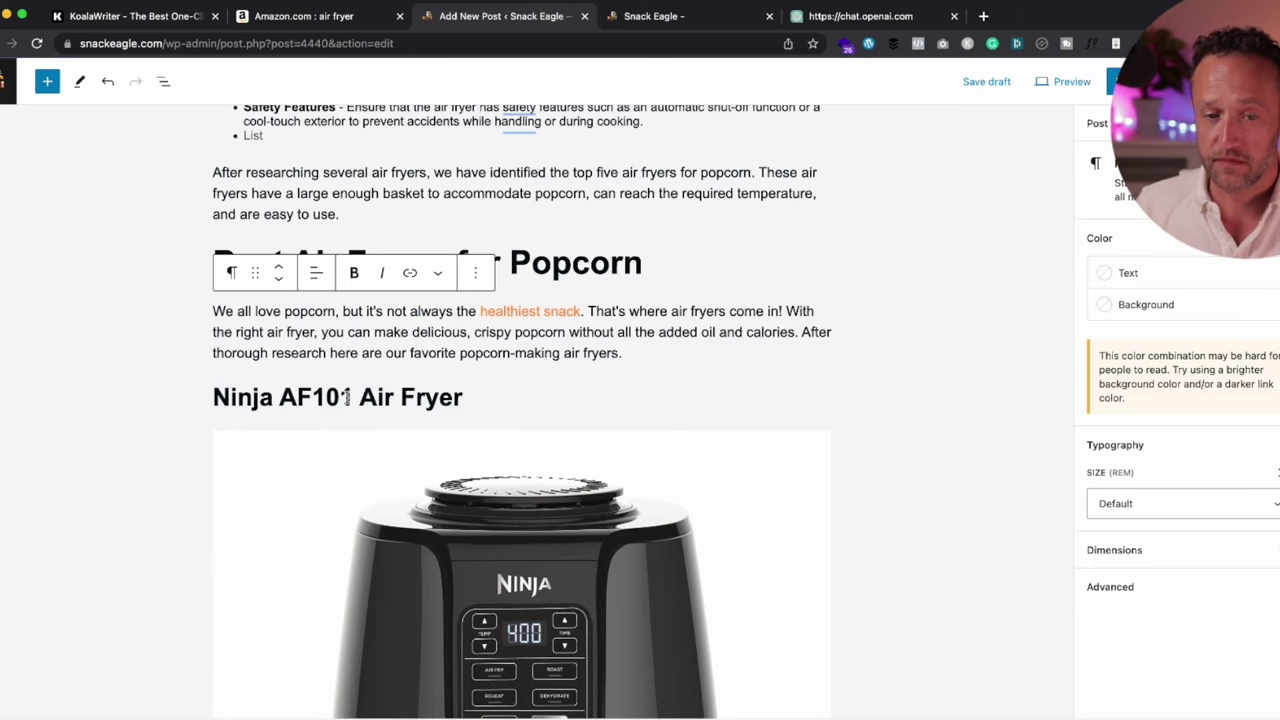
{"action": "scroll", "coordinate": [347, 397], "scroll_direction": "down", "scroll_amount": 10}
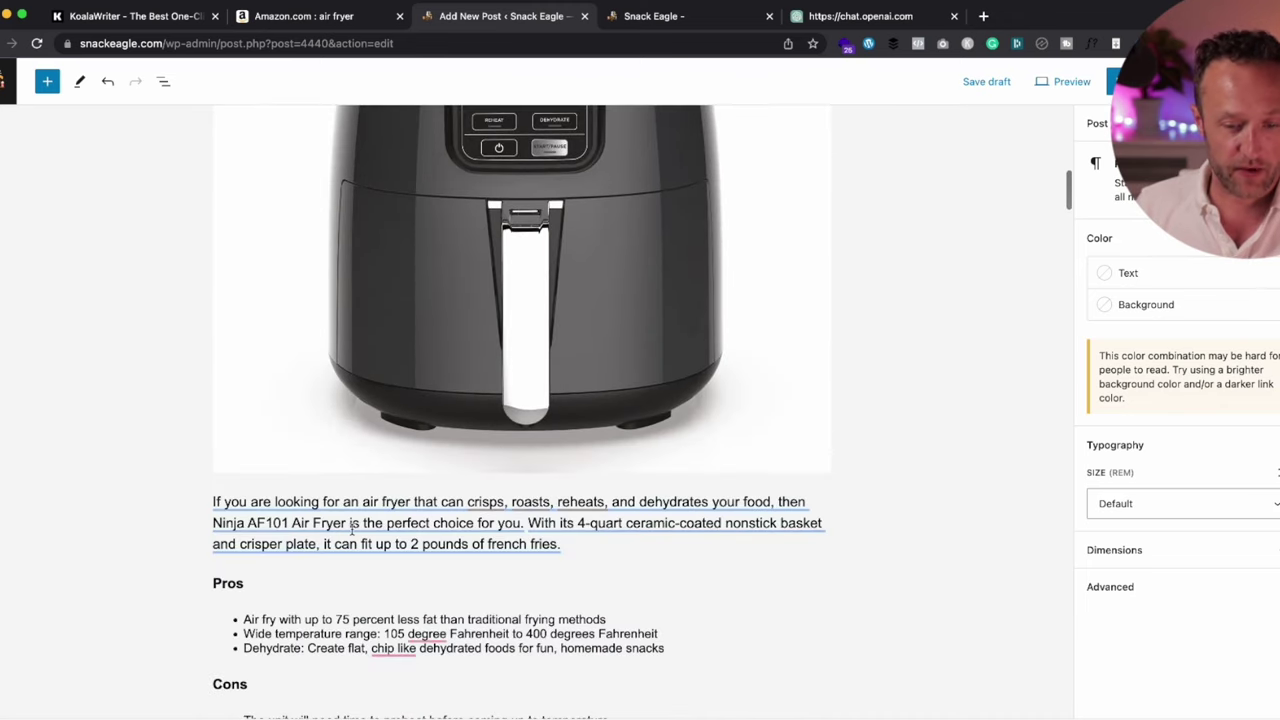
{"action": "scroll", "coordinate": [424, 513], "scroll_direction": "down", "scroll_amount": 3}
{"action": "scroll", "coordinate": [424, 513], "scroll_direction": "down", "scroll_amount": 10}
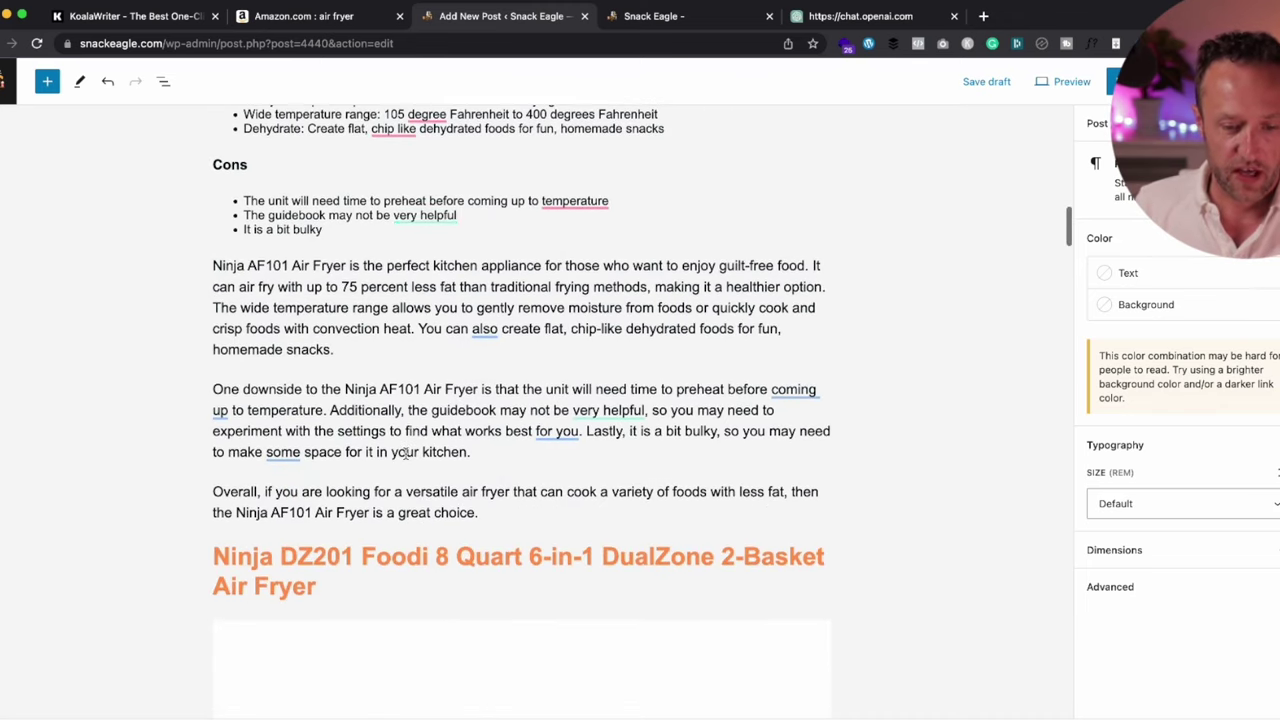
{"action": "scroll", "coordinate": [420, 440], "scroll_direction": "up", "scroll_amount": 20}
{"action": "left_click", "coordinate": [437, 418]}
{"action": "scroll", "coordinate": [437, 418], "scroll_direction": "up", "scroll_amount": 4}
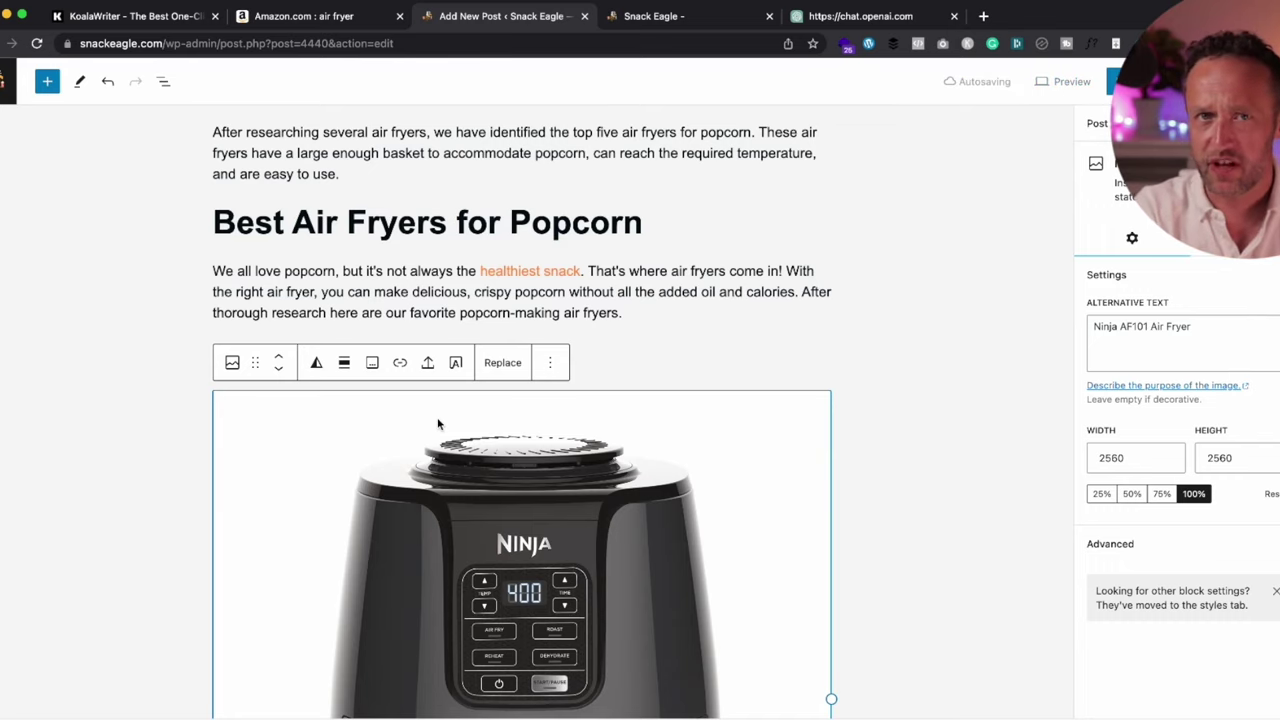
{"action": "scroll", "coordinate": [438, 424], "scroll_direction": "up", "scroll_amount": 2}
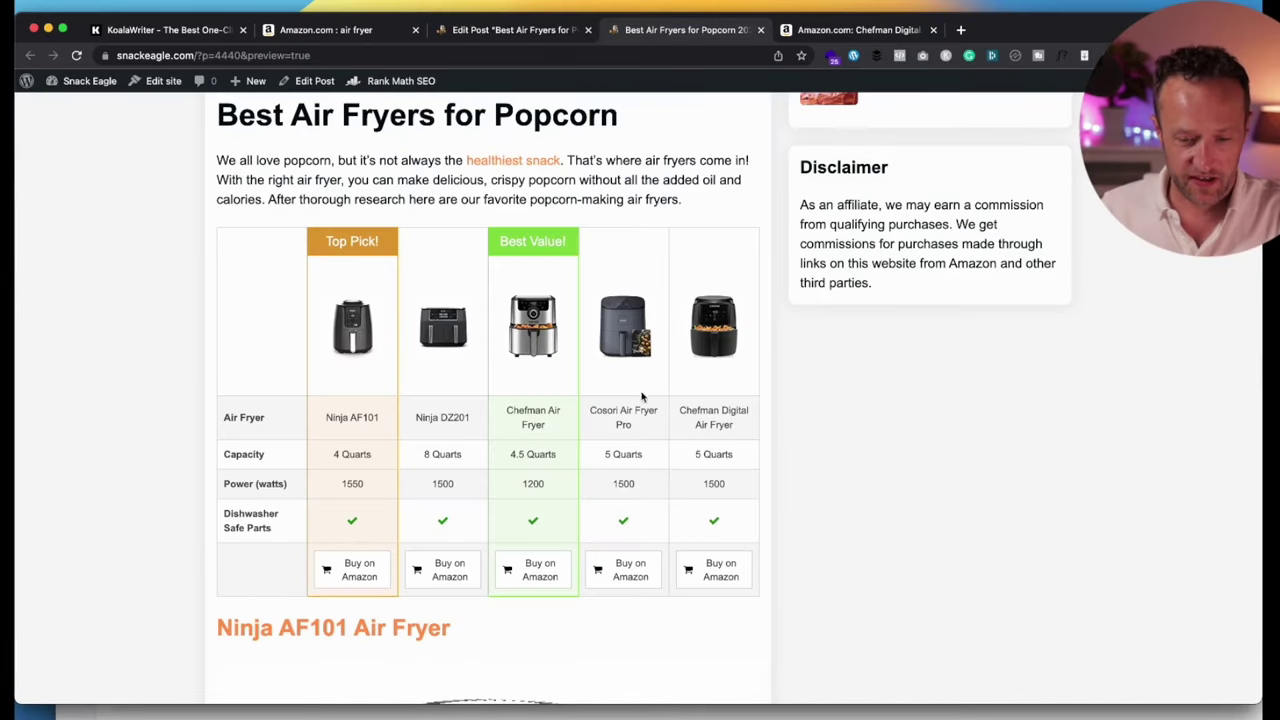
Switch from the preview back to the post editor and examine the comparison table and the Ninja AF101 section beneath it
{"action": "left_click", "coordinate": [512, 29]}
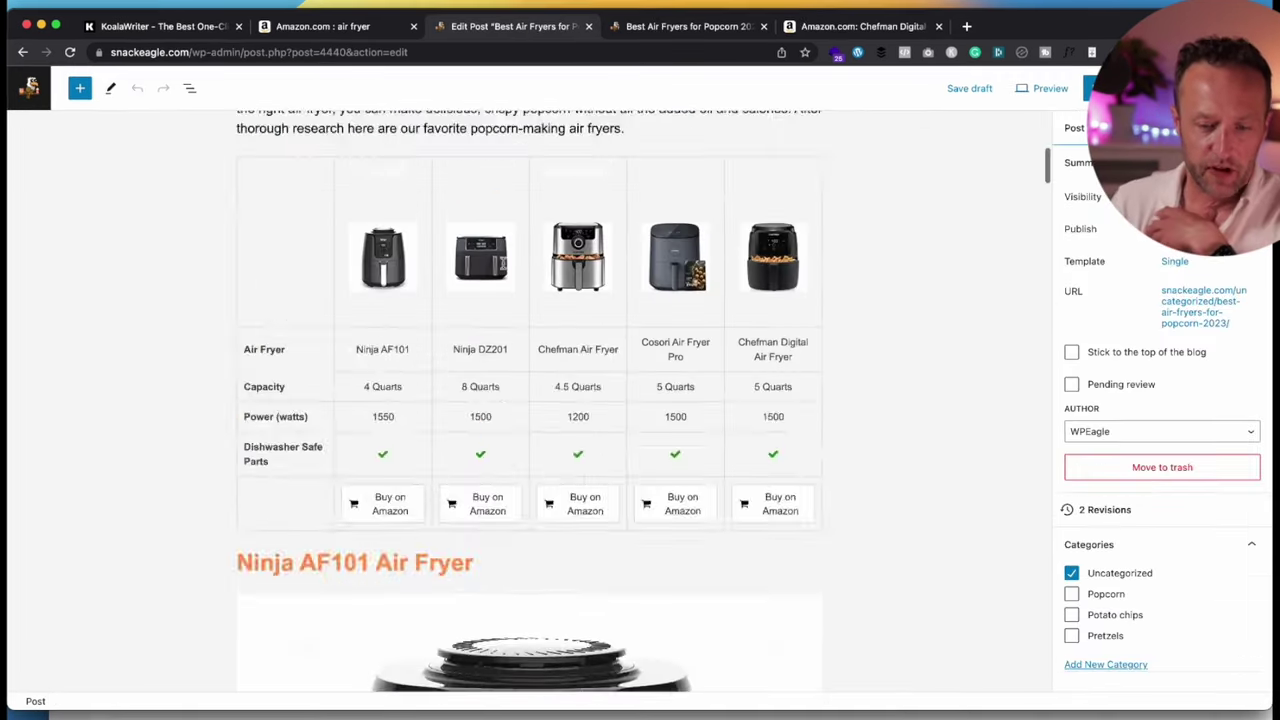
{"action": "scroll", "coordinate": [502, 320], "scroll_direction": "up", "scroll_amount": 3}
{"action": "scroll", "coordinate": [502, 320], "scroll_direction": "down", "scroll_amount": 1}
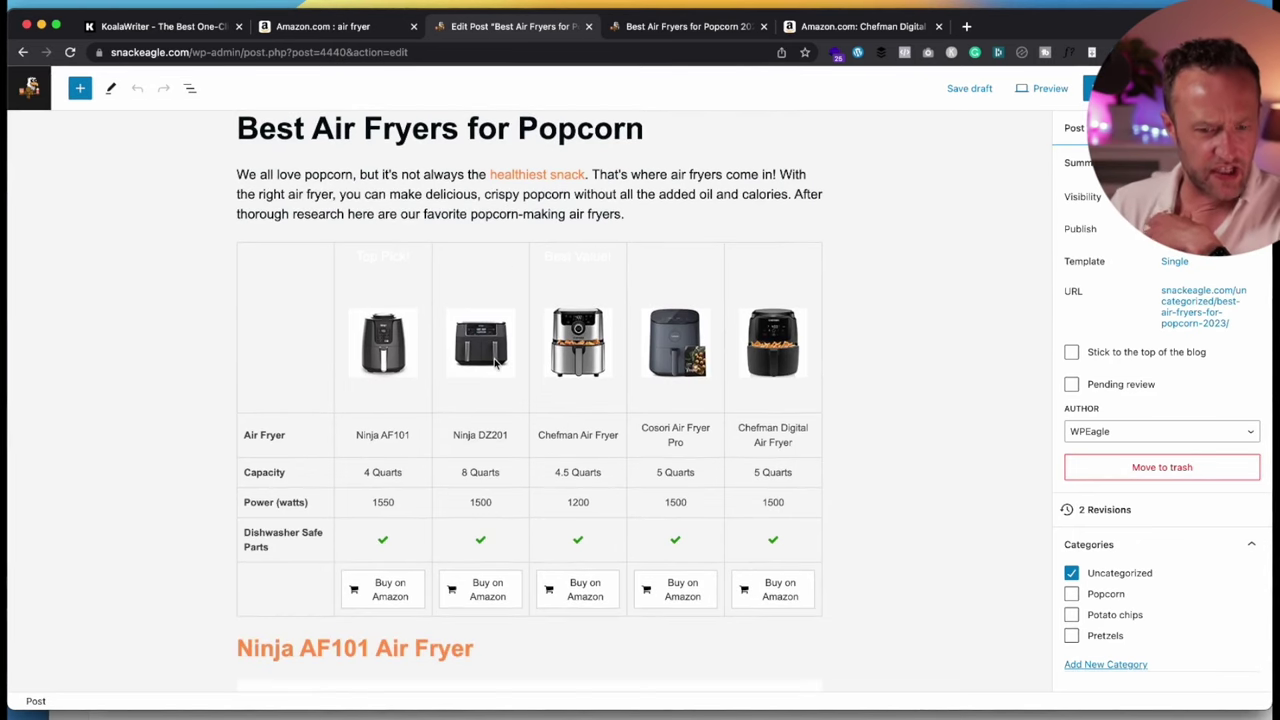
{"action": "scroll", "coordinate": [540, 320], "scroll_direction": "down", "scroll_amount": 5}
{"action": "scroll", "coordinate": [594, 316], "scroll_direction": "down", "scroll_amount": 3}
{"action": "scroll", "coordinate": [593, 317], "scroll_direction": "down", "scroll_amount": 8}
{"action": "scroll", "coordinate": [593, 317], "scroll_direction": "up", "scroll_amount": 12}
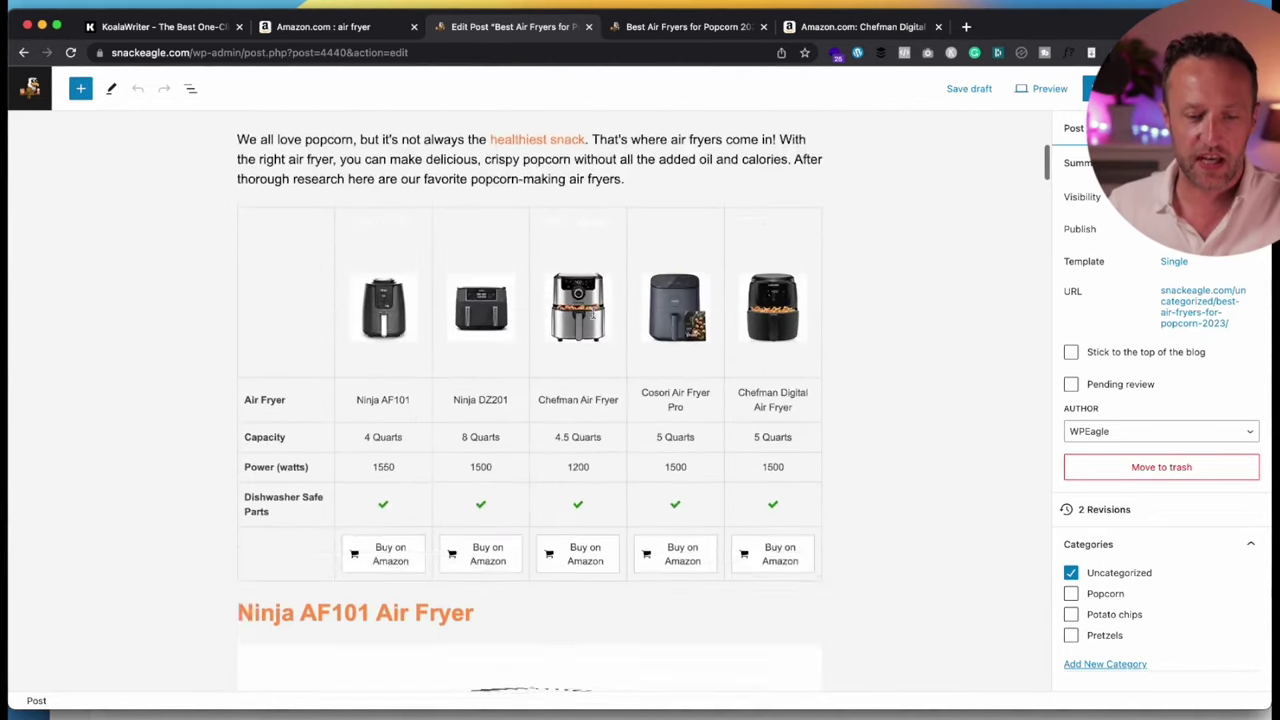
{"action": "scroll", "coordinate": [594, 317], "scroll_direction": "down", "scroll_amount": 3}
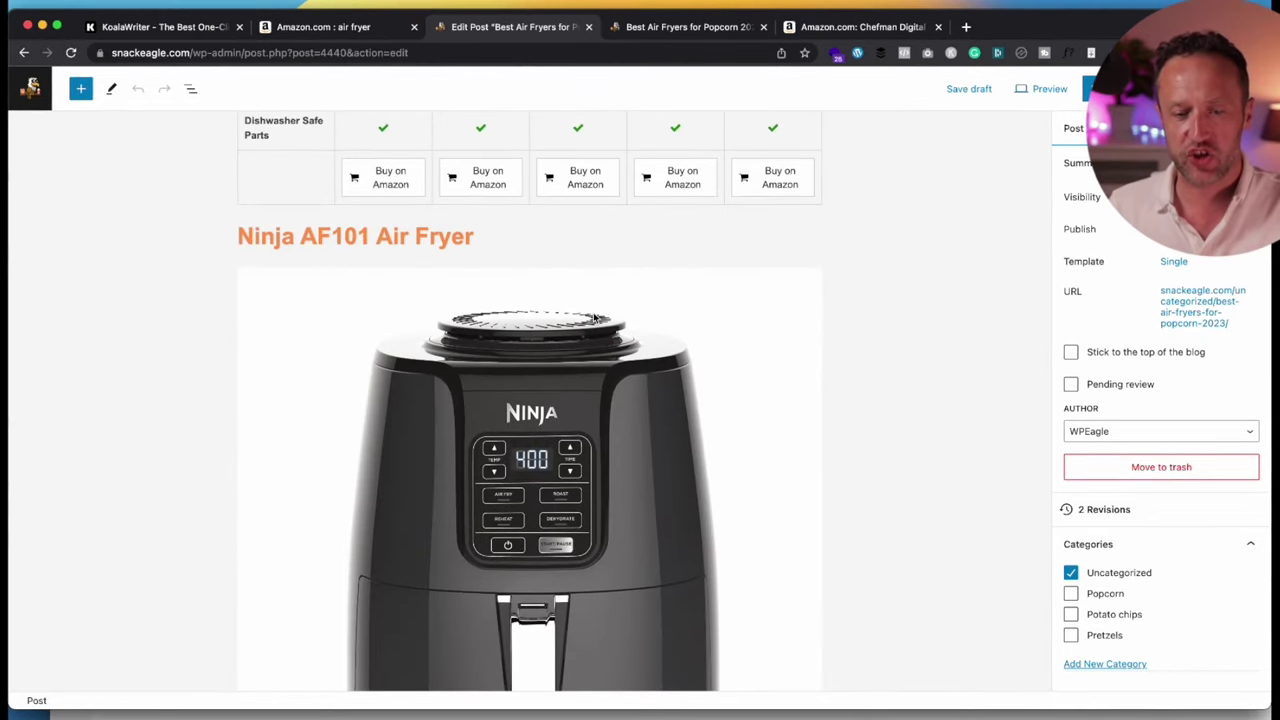
{"action": "scroll", "coordinate": [618, 263], "scroll_direction": "up", "scroll_amount": 8}
{"action": "scroll", "coordinate": [618, 263], "scroll_direction": "down", "scroll_amount": 8}
{"action": "scroll", "coordinate": [618, 263], "scroll_direction": "down", "scroll_amount": 1}
{"action": "scroll", "coordinate": [594, 257], "scroll_direction": "up", "scroll_amount": 1}
Add an empty paragraph below the Ninja AF101 Air Fryer heading and delete the large product image beneath it
{"action": "left_click", "coordinate": [499, 196]}
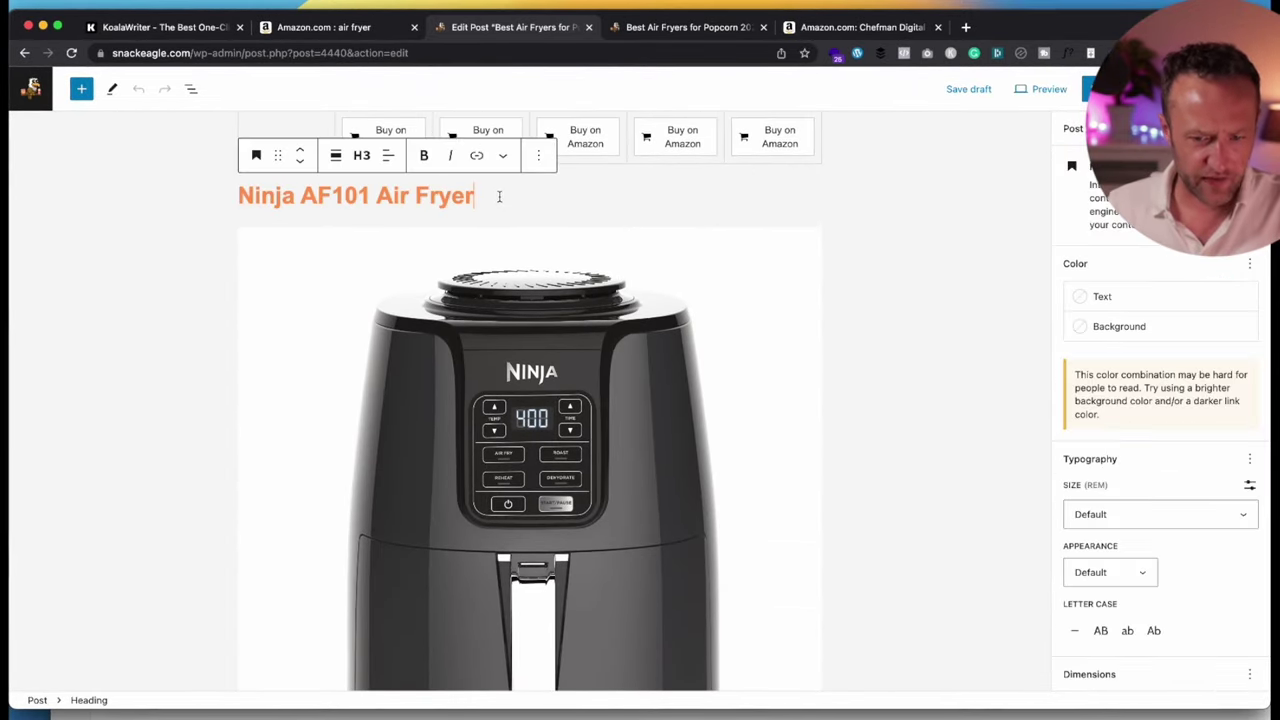
{"action": "key", "text": "Return"}
{"action": "left_click", "coordinate": [611, 301]}
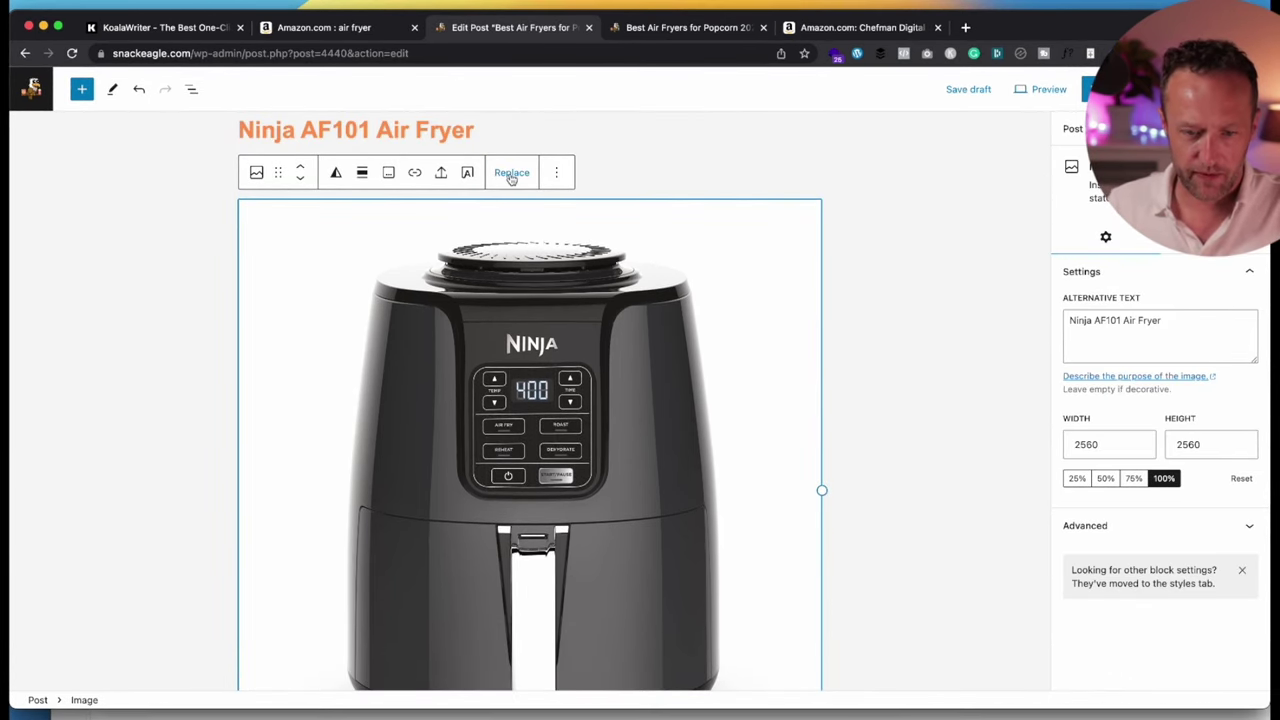
{"action": "left_click", "coordinate": [560, 175]}
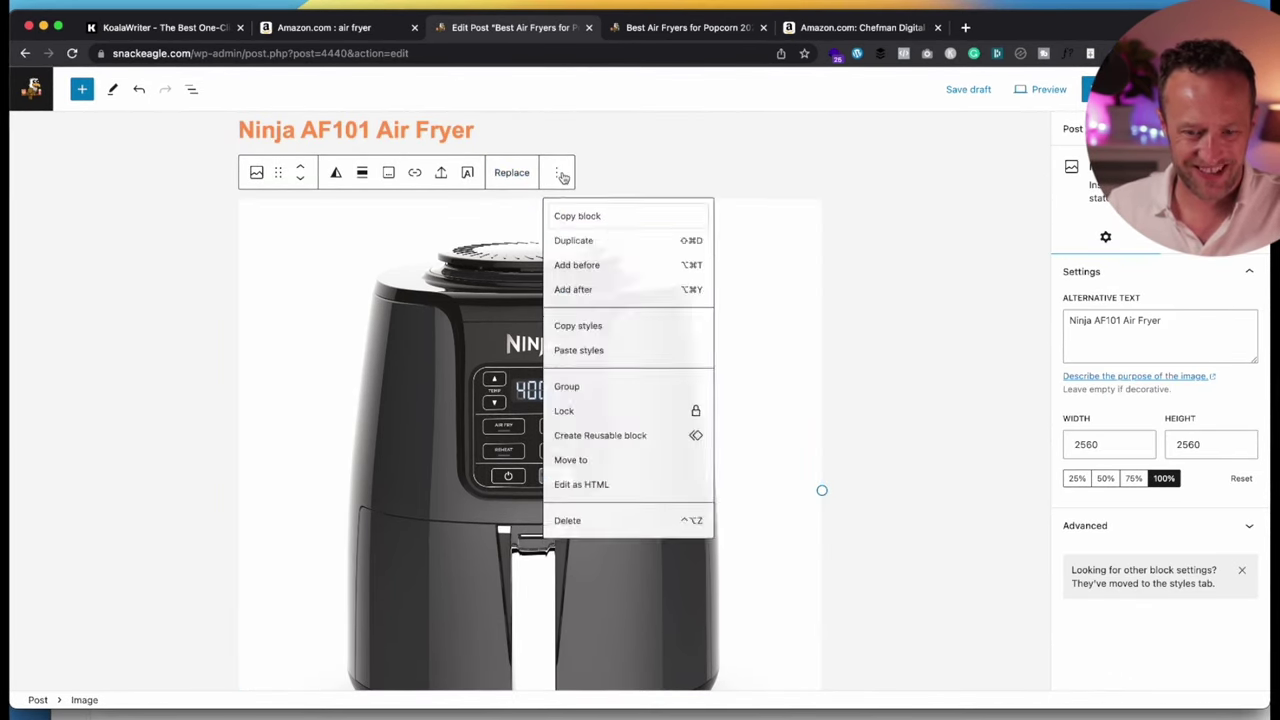
{"action": "left_click", "coordinate": [642, 521]}
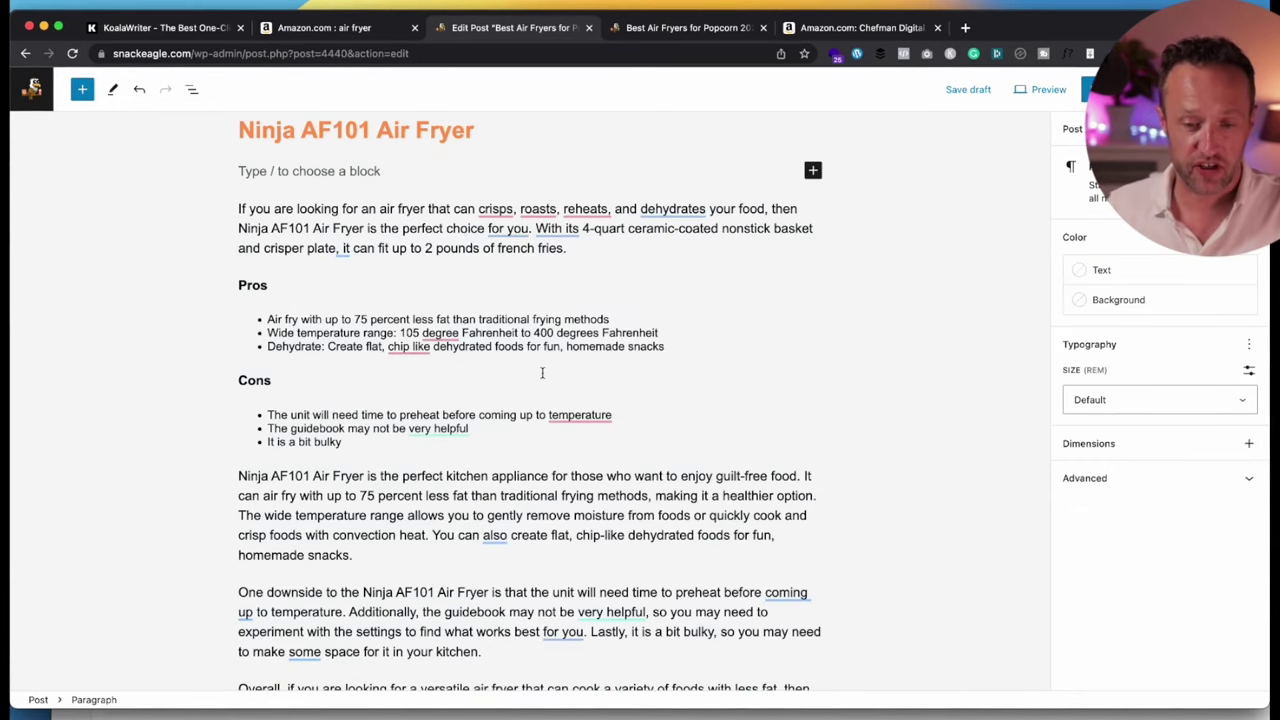
Insert the white "Product highlight 1" pattern with pros and cons from Popcorn products below the Ninja AF101 heading
{"action": "left_click", "coordinate": [813, 171]}
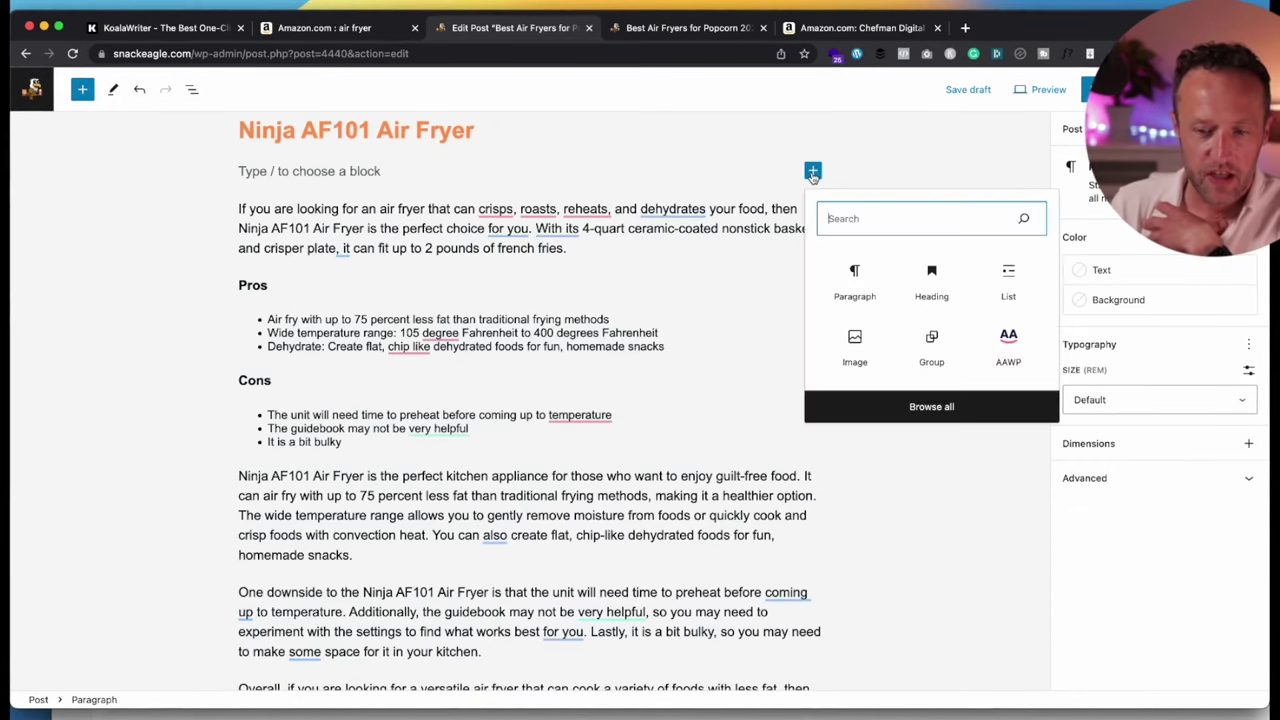
{"action": "left_click", "coordinate": [930, 420]}
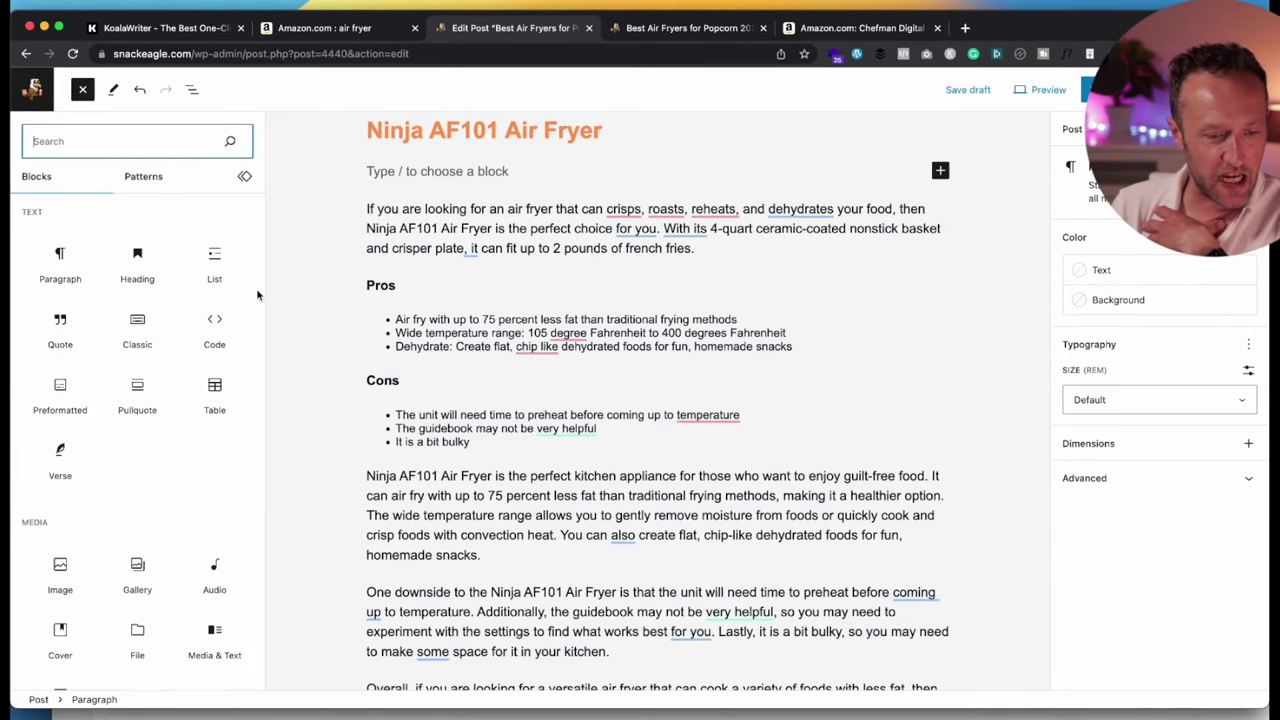
{"action": "left_click", "coordinate": [112, 175]}
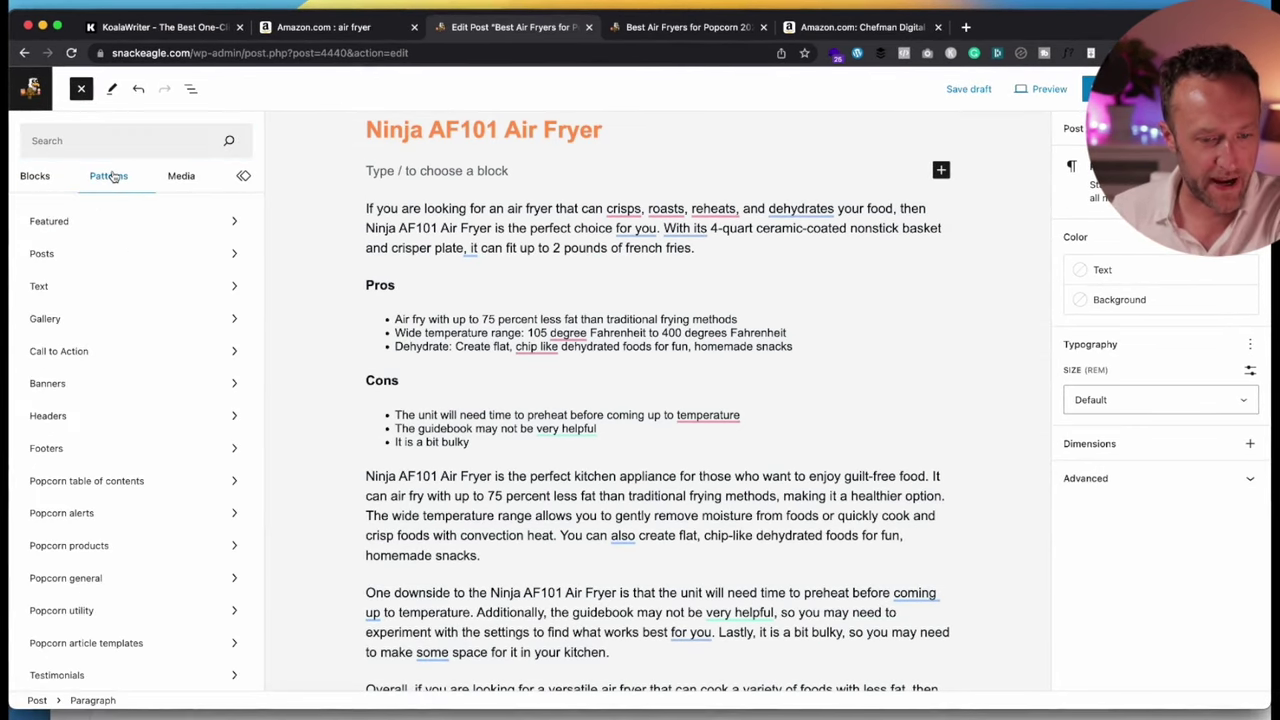
{"action": "scroll", "coordinate": [169, 305], "scroll_direction": "down", "scroll_amount": 2}
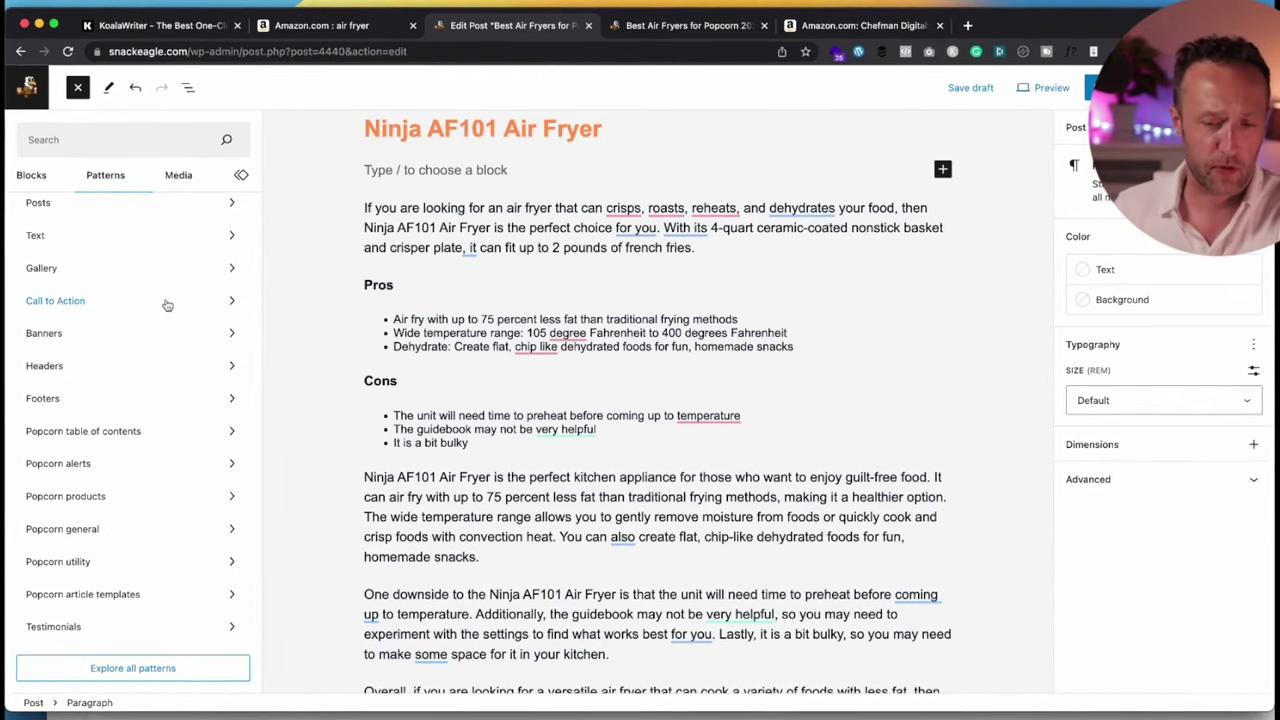
{"action": "left_click", "coordinate": [117, 493]}
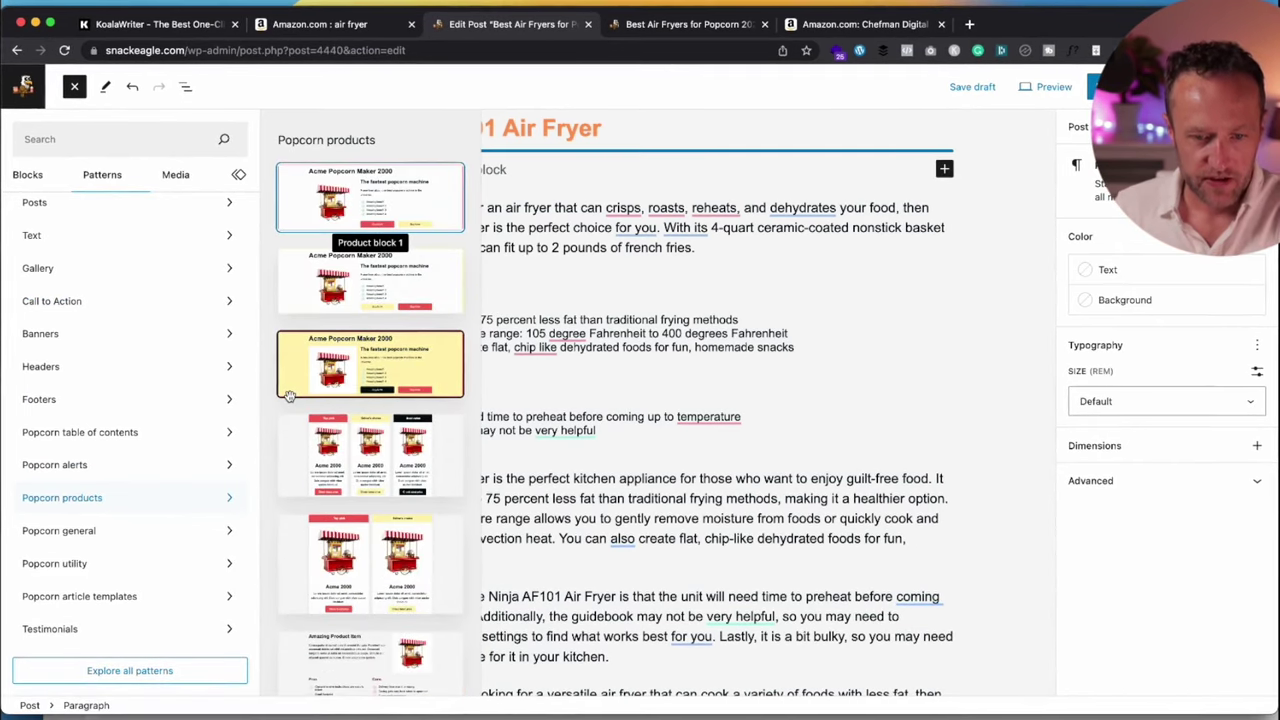
{"action": "scroll", "coordinate": [423, 268], "scroll_direction": "down", "scroll_amount": 5}
{"action": "scroll", "coordinate": [423, 268], "scroll_direction": "up", "scroll_amount": 5}
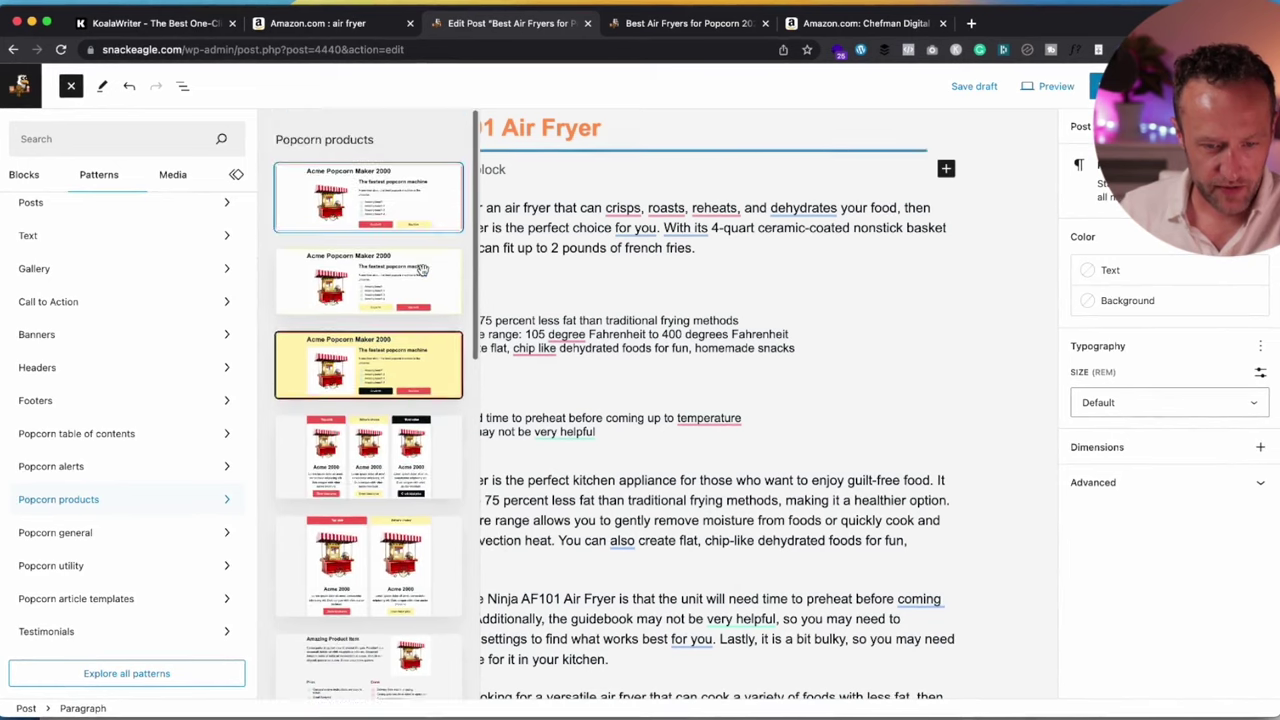
{"action": "scroll", "coordinate": [391, 558], "scroll_direction": "down", "scroll_amount": 2}
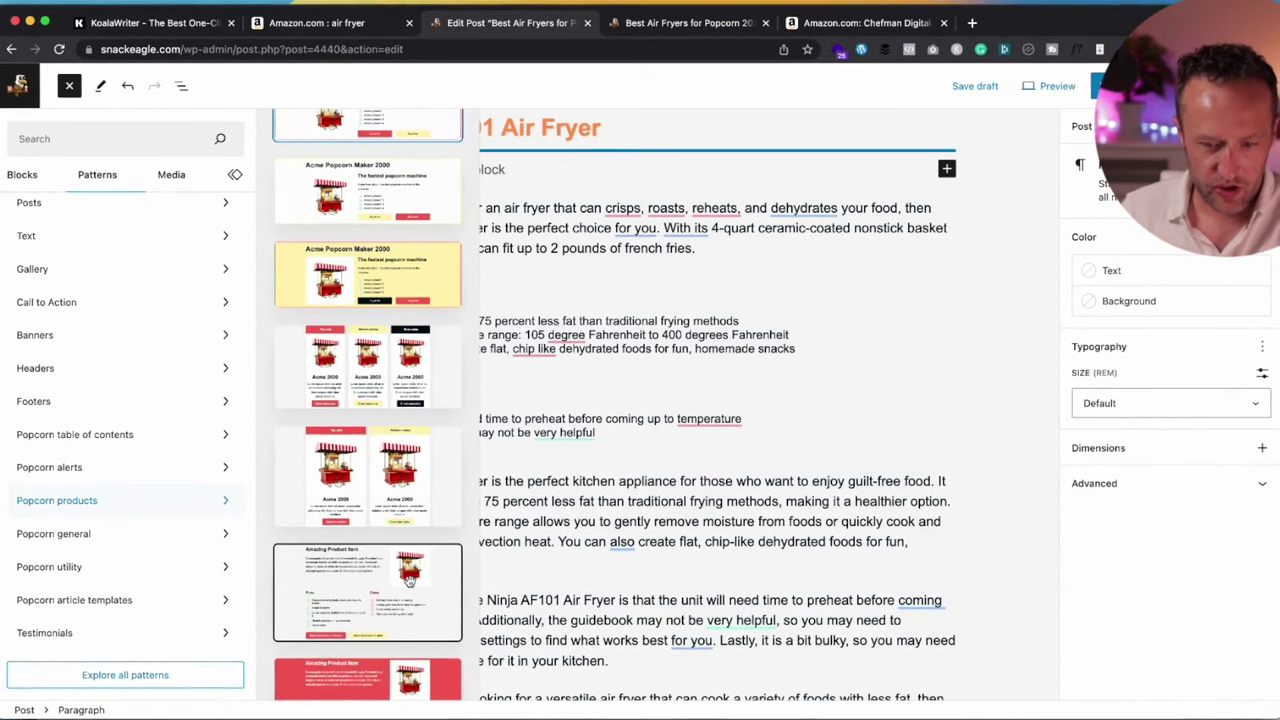
{"action": "scroll", "coordinate": [426, 593], "scroll_direction": "down", "scroll_amount": 2}
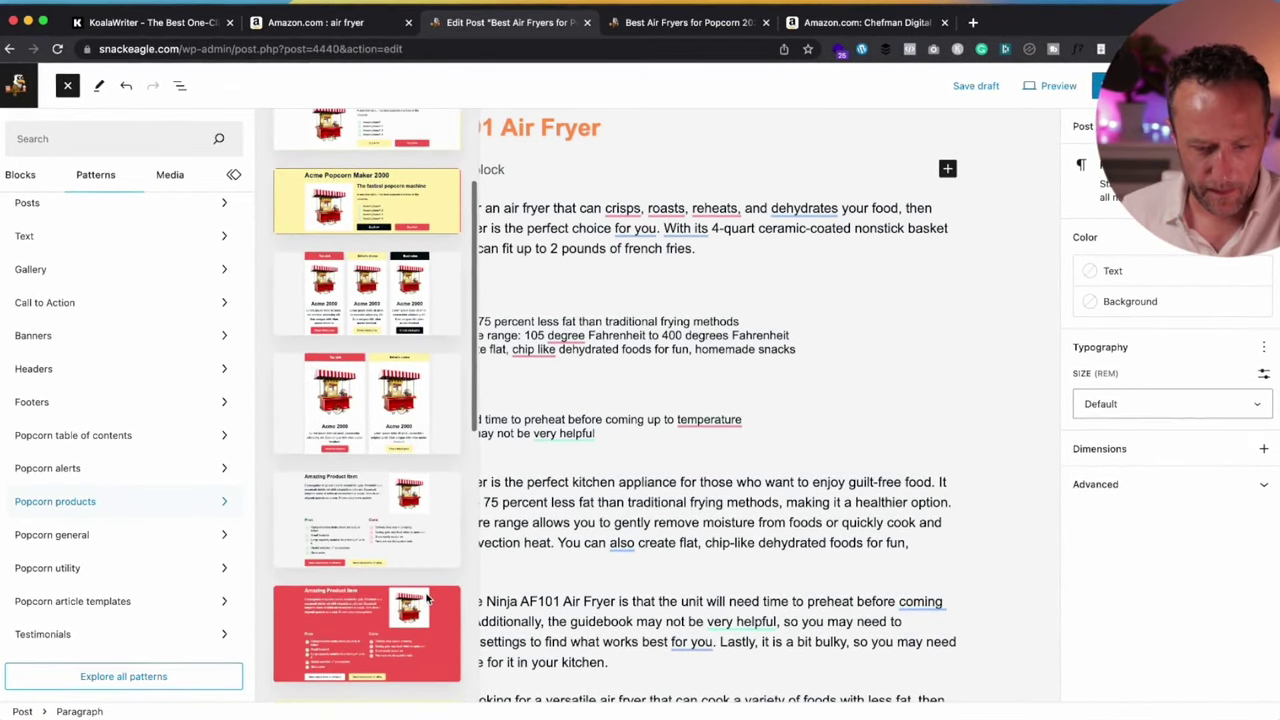
{"action": "scroll", "coordinate": [426, 596], "scroll_direction": "up", "scroll_amount": 3}
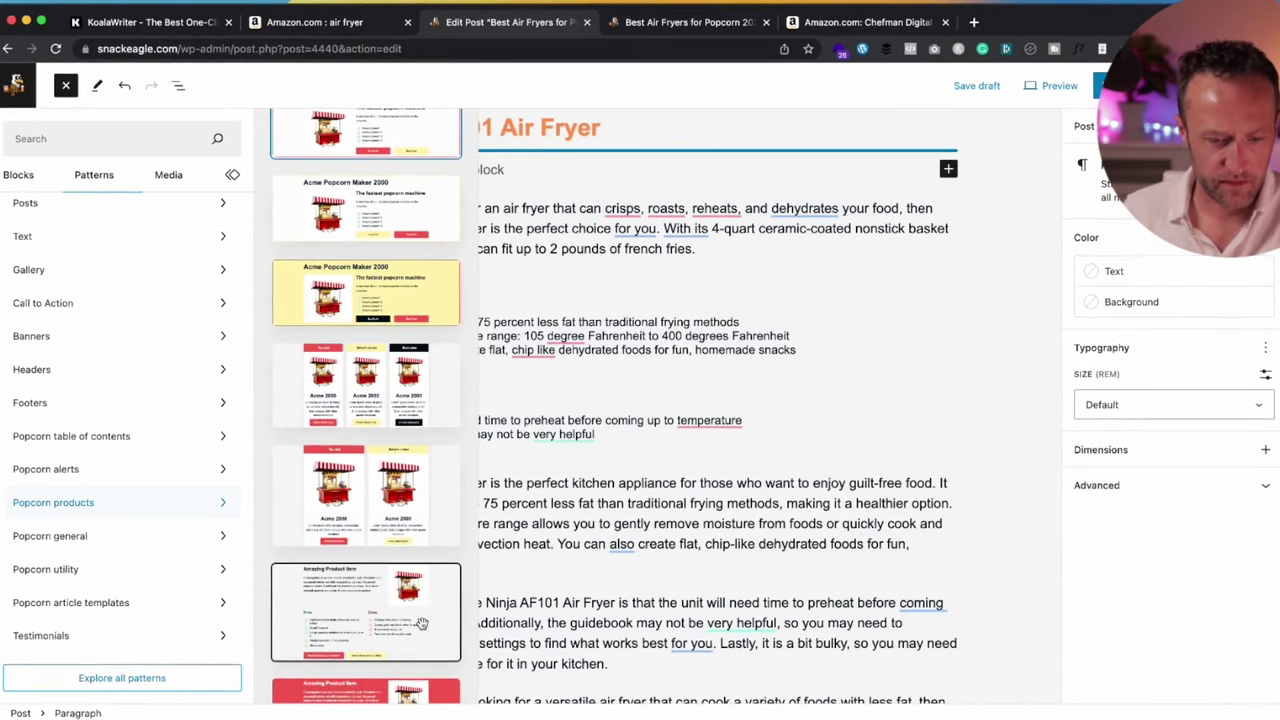
{"action": "left_click", "coordinate": [422, 625]}
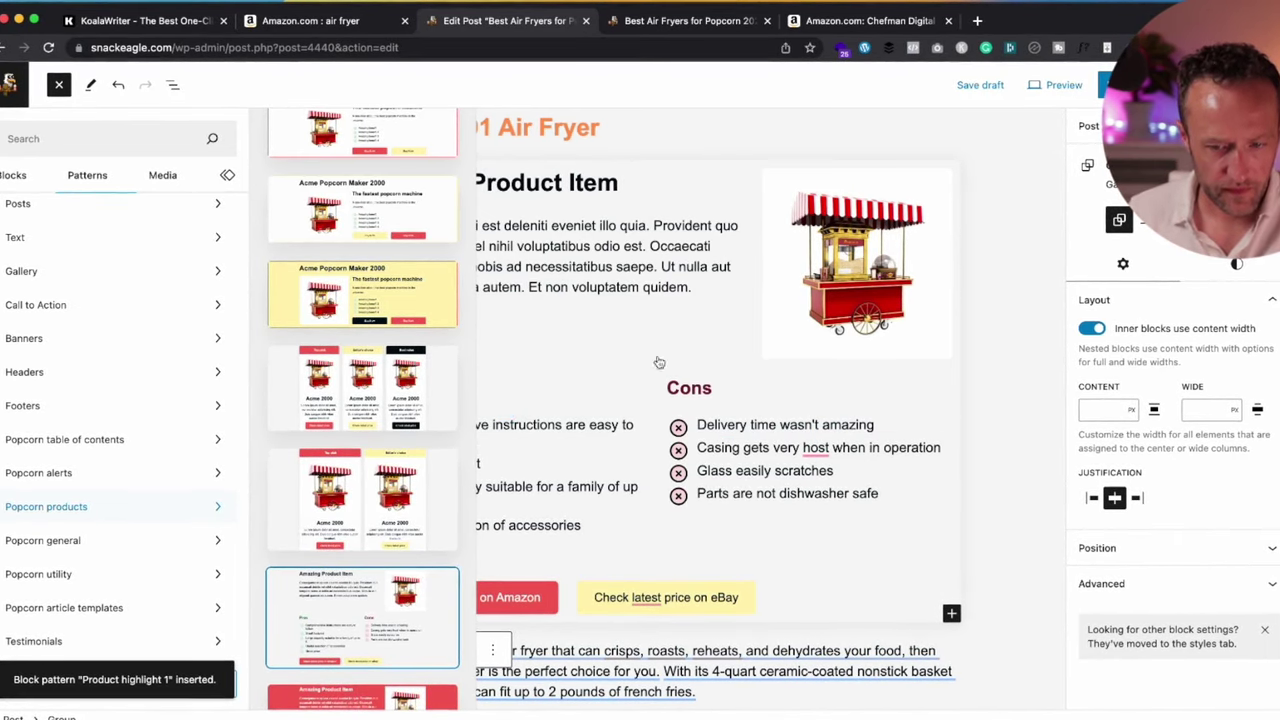
{"action": "left_click", "coordinate": [1023, 294]}
Delete the placeholder popcorn cart image from the inserted product highlight
{"action": "left_click", "coordinate": [803, 253]}
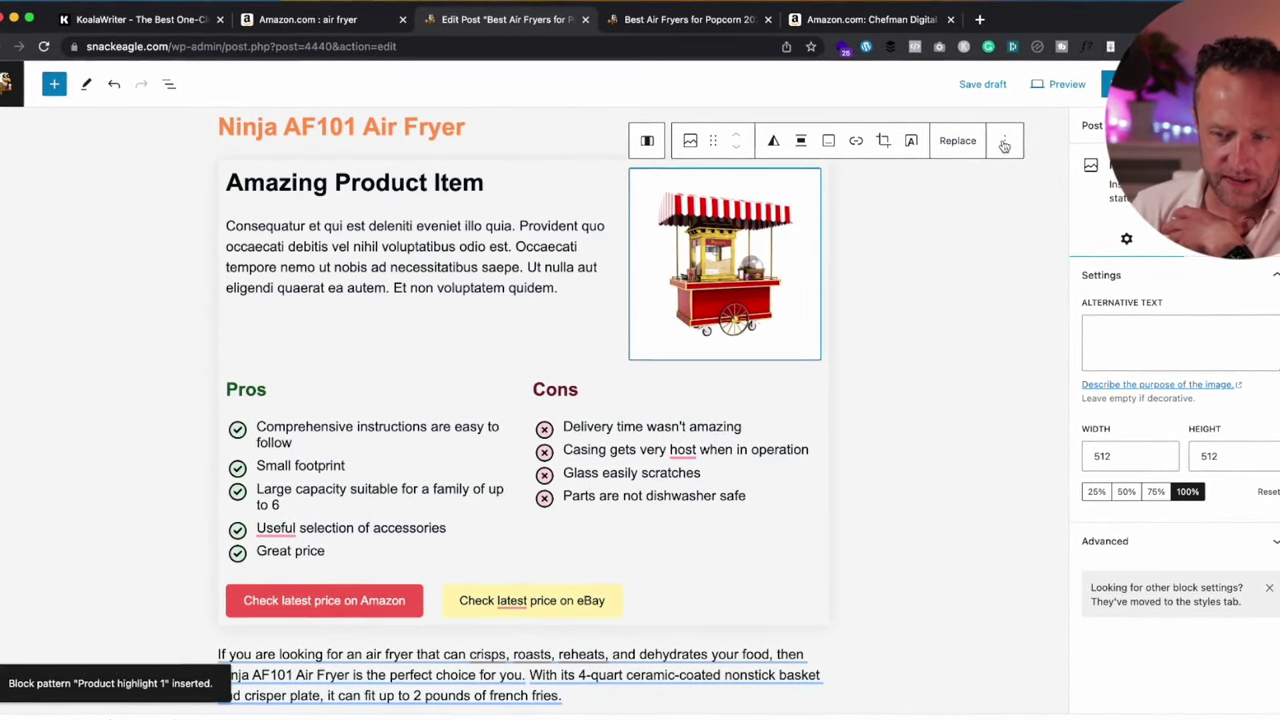
{"action": "left_click", "coordinate": [1004, 145]}
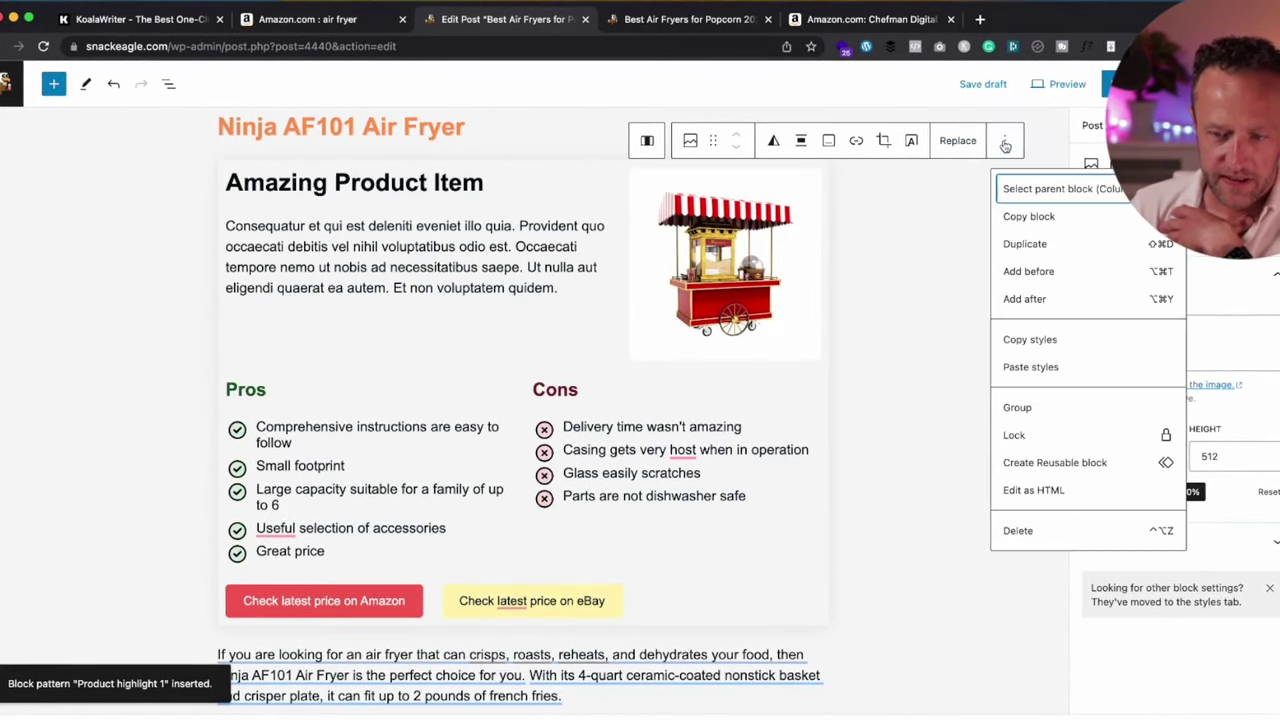
{"action": "left_click", "coordinate": [1049, 530]}
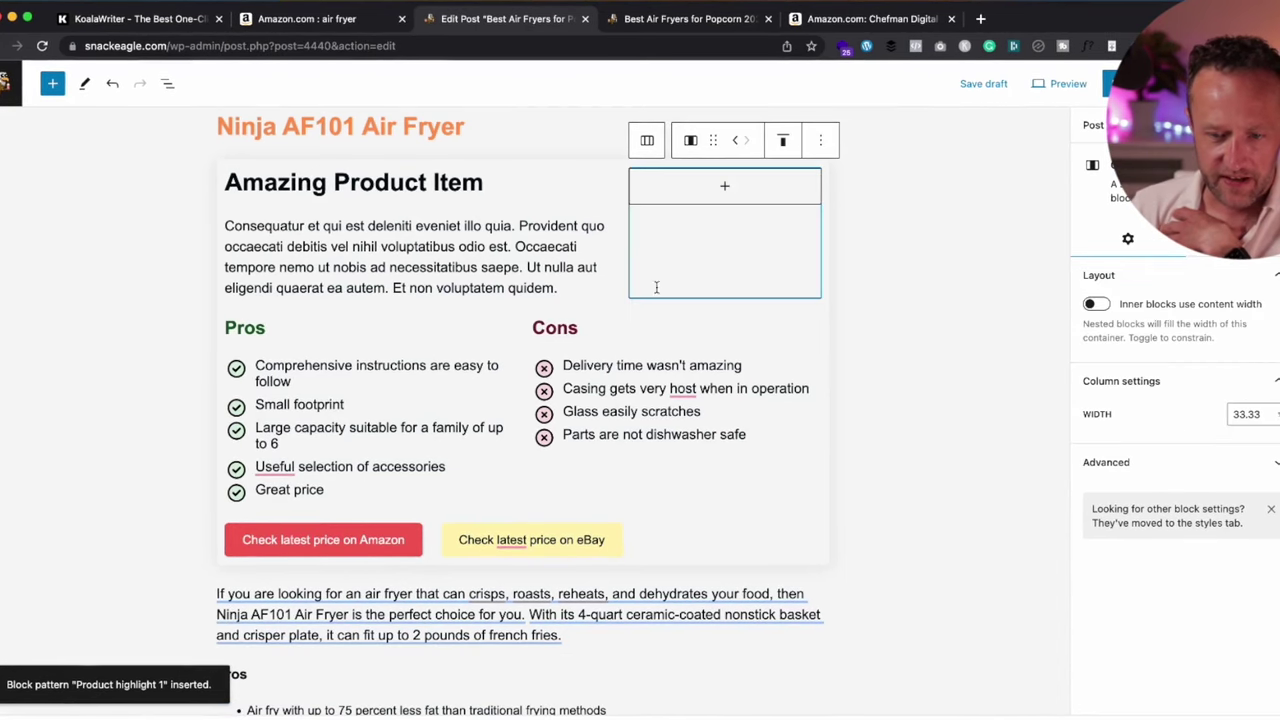
Insert a Custom HTML block in the empty column beside the product description
{"action": "left_click", "coordinate": [722, 187]}
{"action": "type", "text": "html"}
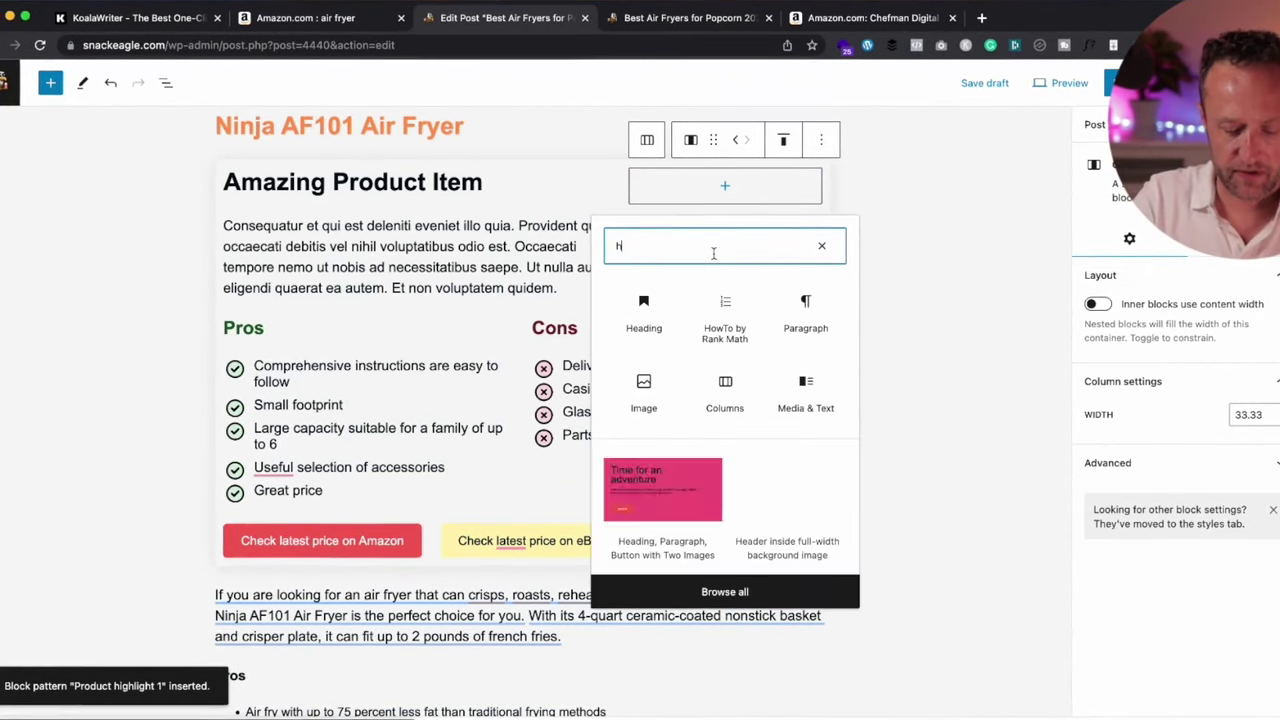
{"action": "left_click", "coordinate": [647, 315]}
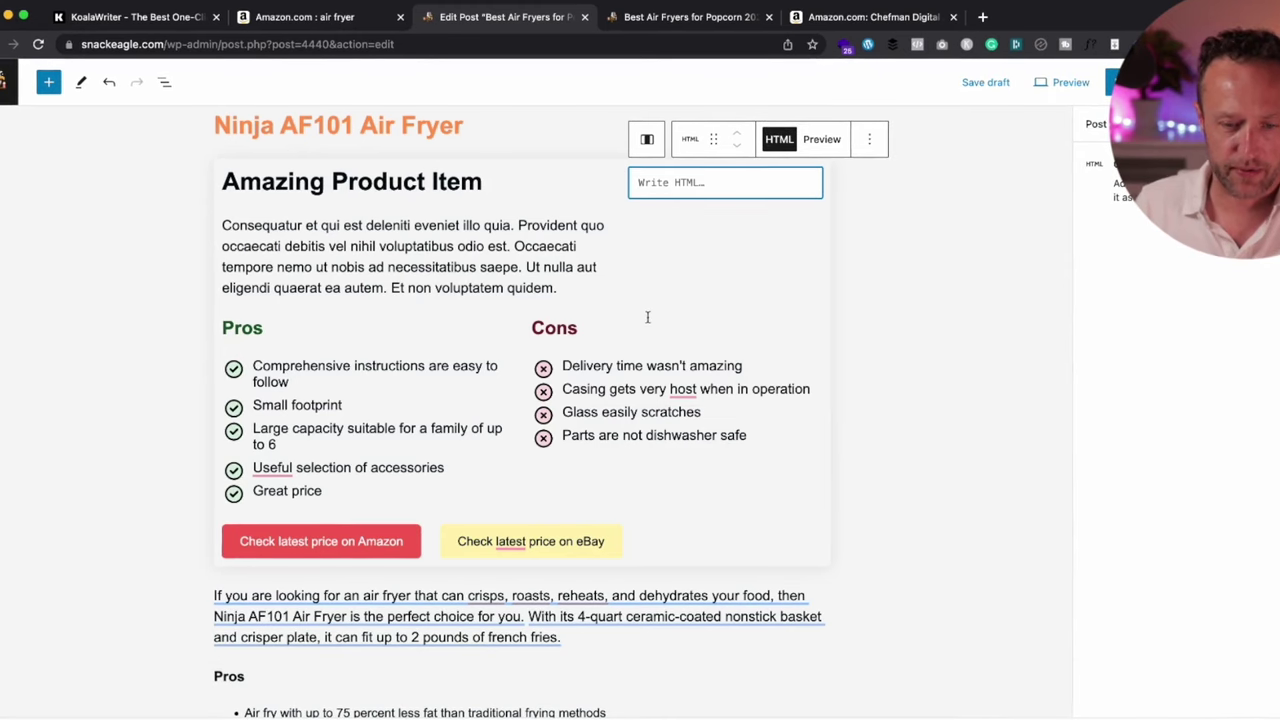
Open the Ninja AF101 product page from its heading link and generate a large affiliate image link with tracking ID popcorn05e-20
{"action": "left_click", "coordinate": [409, 128]}
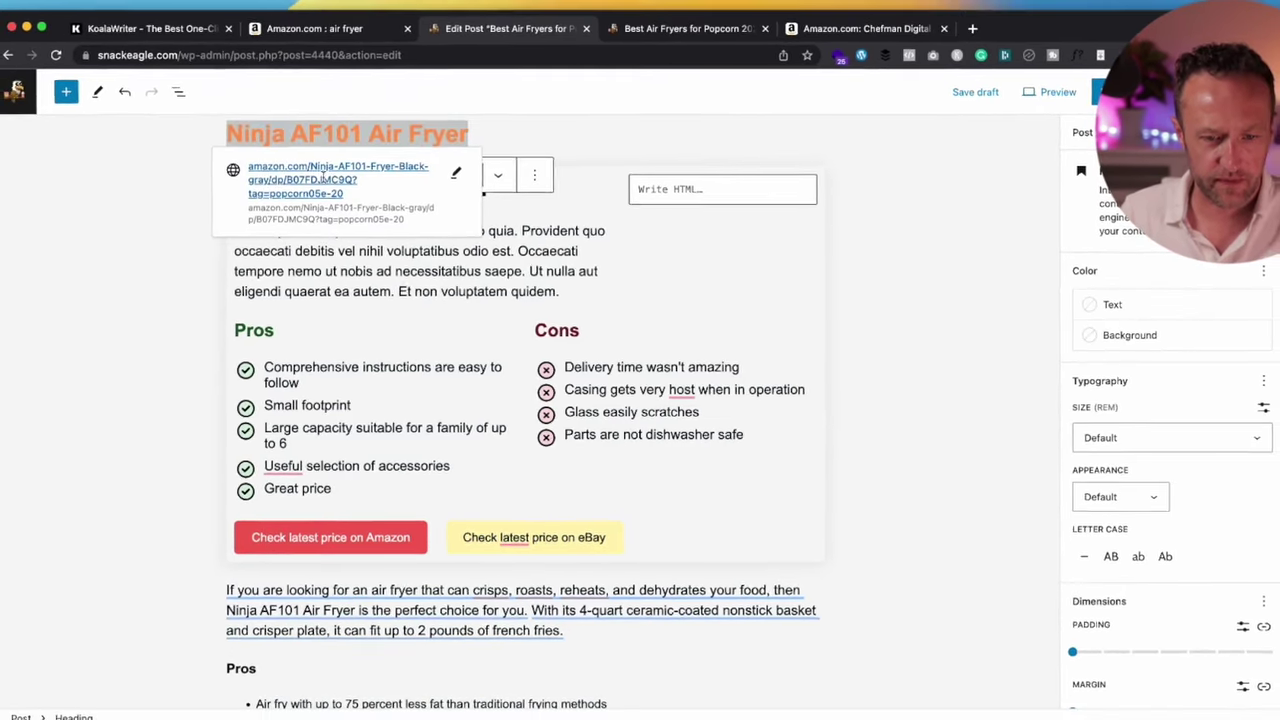
{"action": "left_click", "coordinate": [328, 165]}
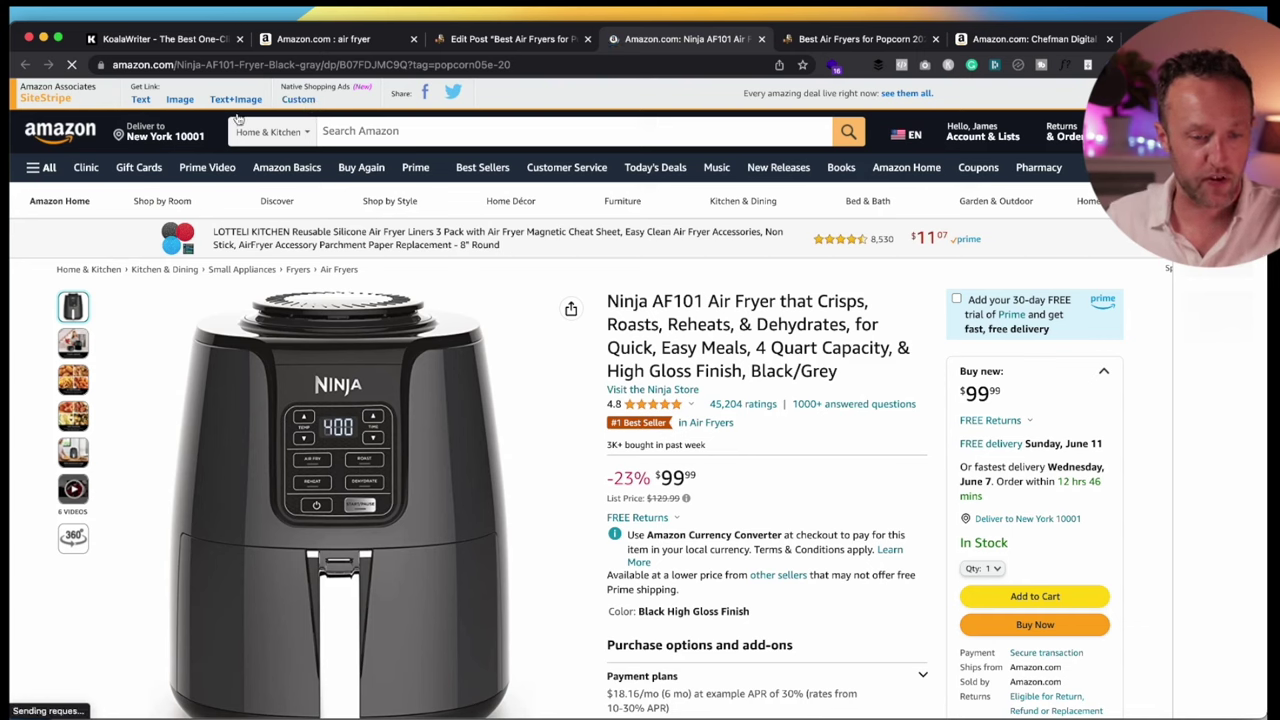
{"action": "left_click", "coordinate": [173, 101]}
{"action": "left_click", "coordinate": [58, 250]}
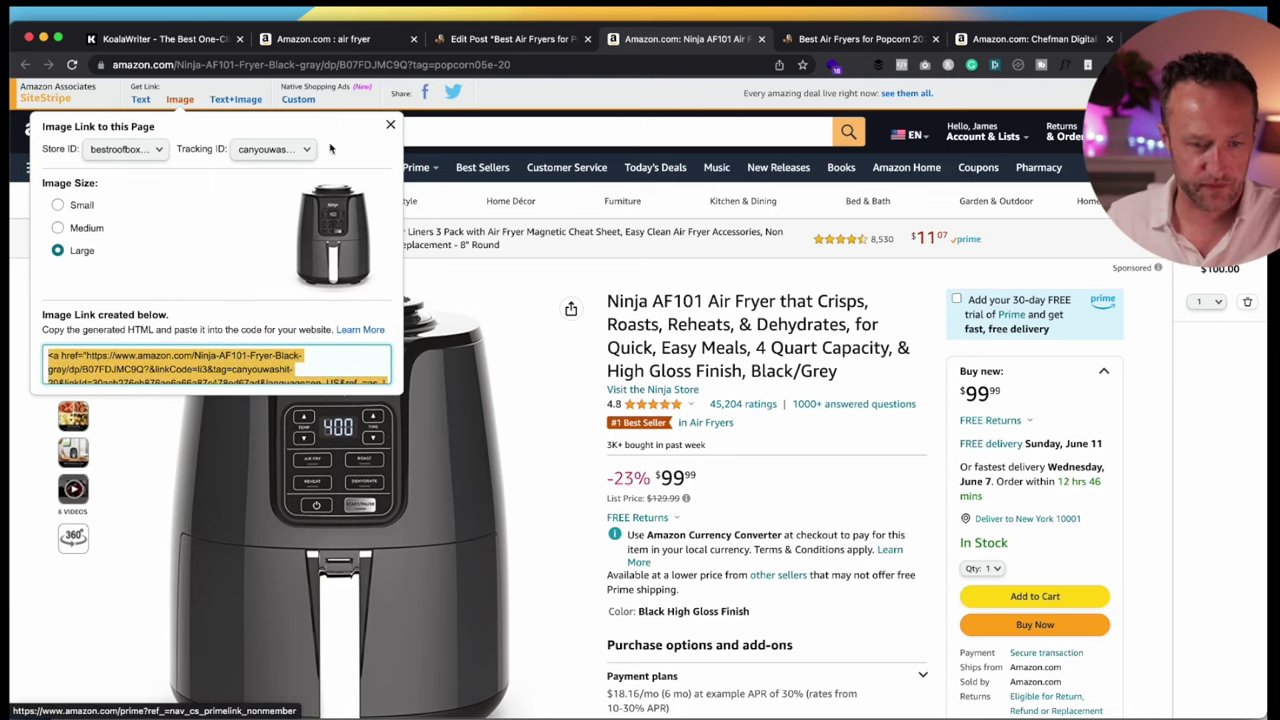
{"action": "left_click", "coordinate": [272, 149]}
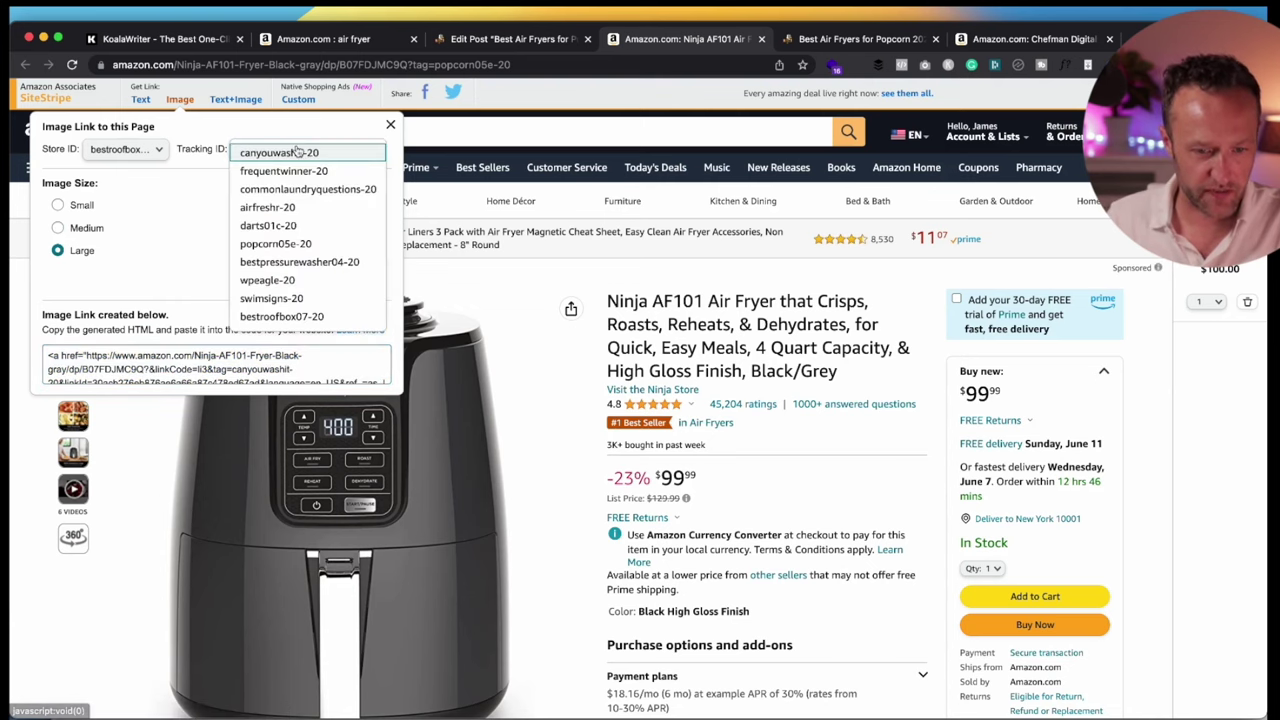
{"action": "left_click", "coordinate": [322, 243]}
{"action": "left_click", "coordinate": [58, 250]}
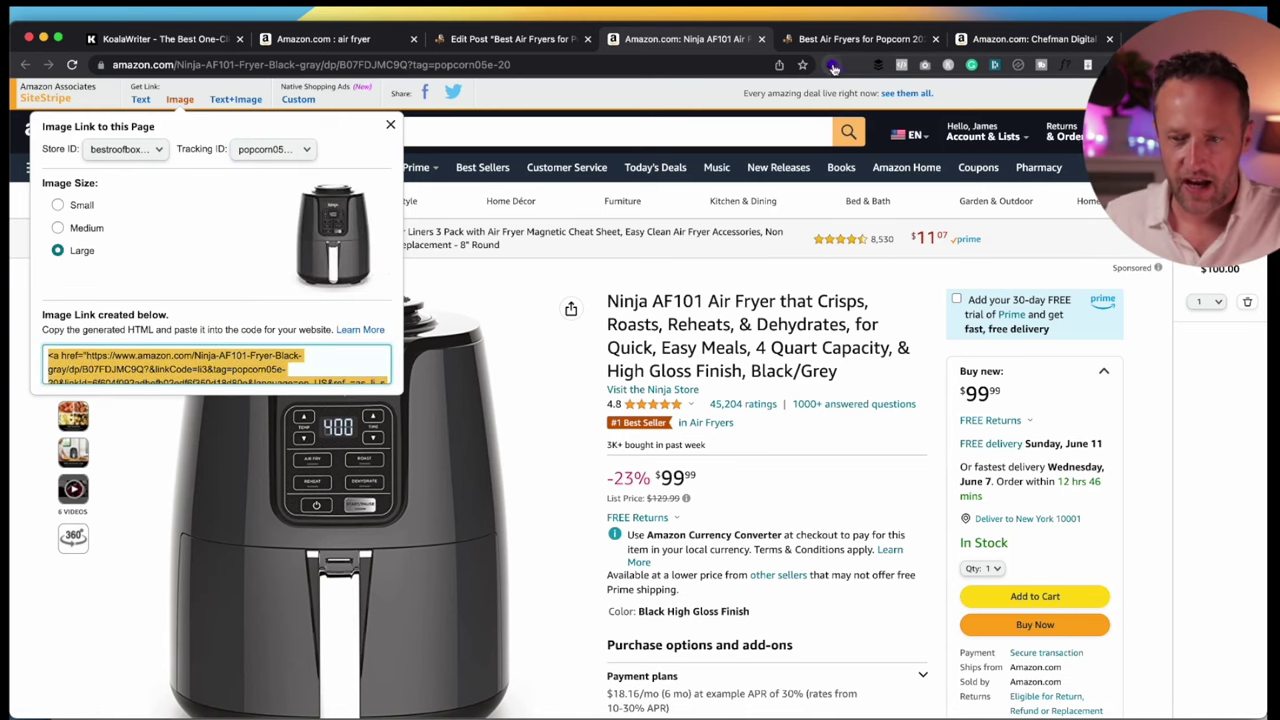
Return to the post editor and paste the copied Amazon image code into the Custom HTML block
{"action": "left_click", "coordinate": [497, 40]}
{"action": "left_click", "coordinate": [708, 193]}
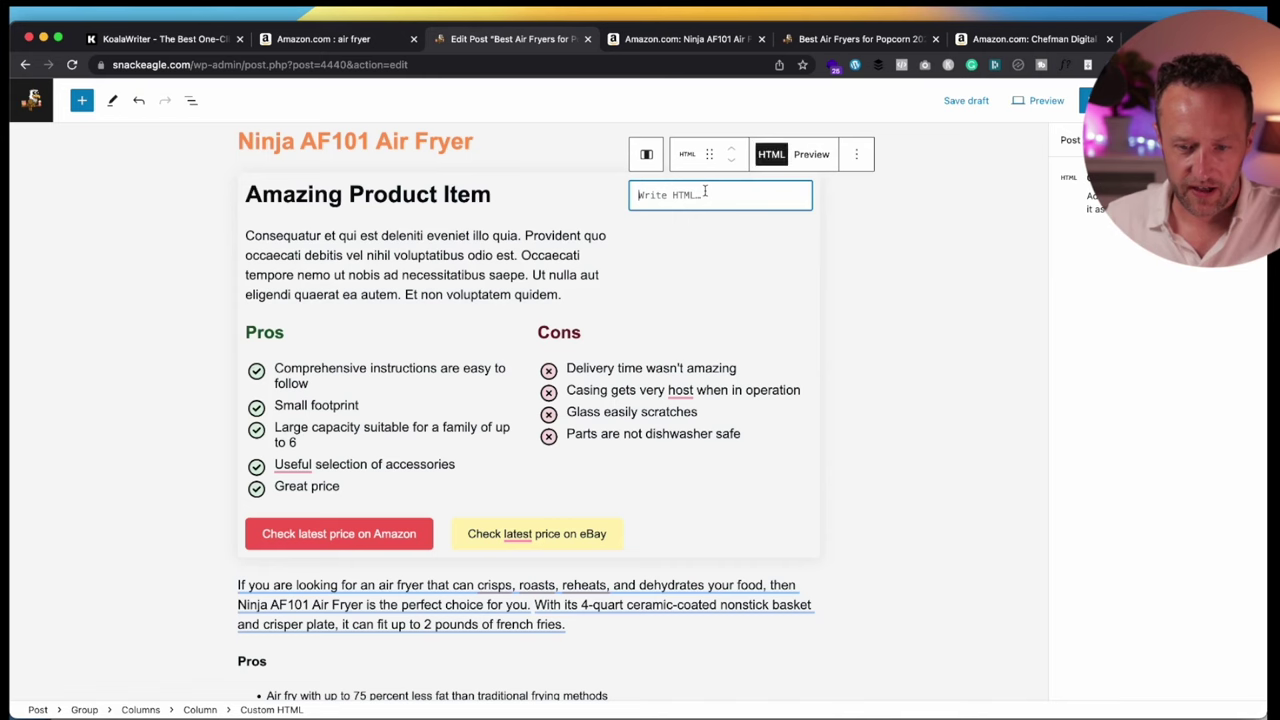
{"action": "key", "text": "super+v"}
Examine the original Ninja AF101 introduction paragraph below the product highlight and compare it with the placeholder description
{"action": "scroll", "coordinate": [378, 344], "scroll_direction": "down", "scroll_amount": 3}
{"action": "left_click", "coordinate": [585, 558]}
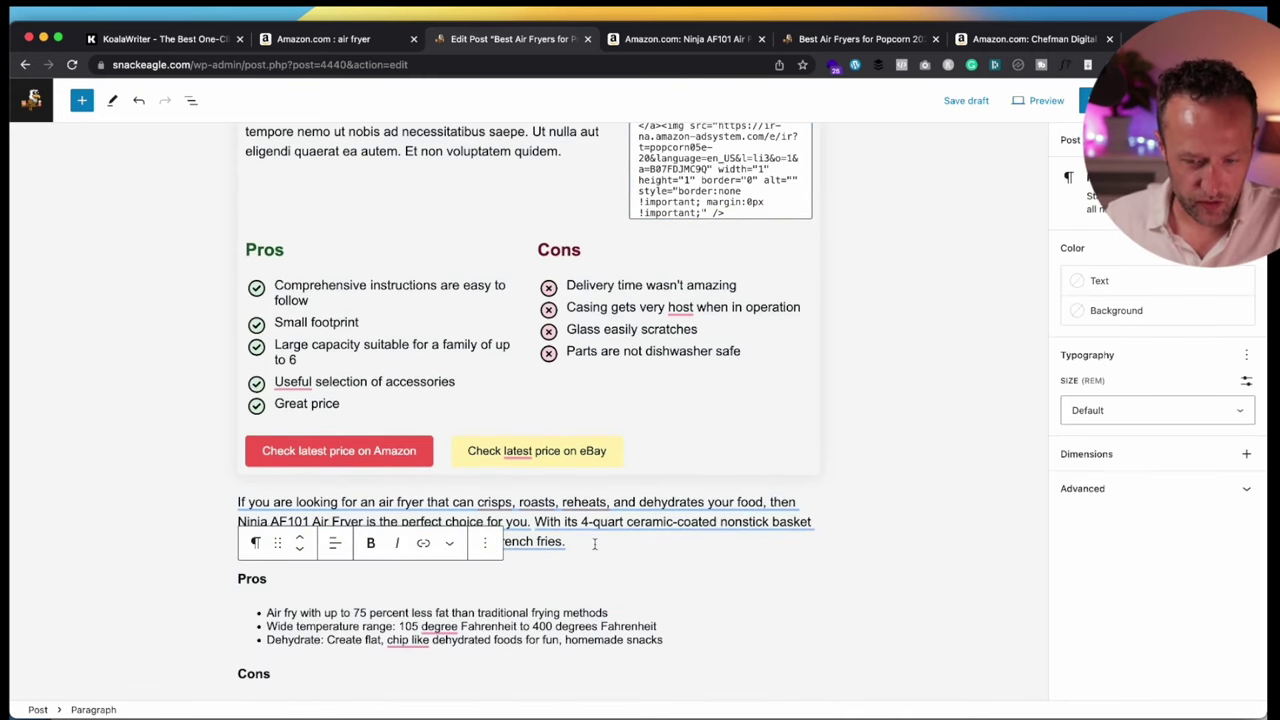
{"action": "left_click_drag", "start_coordinate": [596, 543], "coordinate": [237, 503]}
{"action": "left_click", "coordinate": [565, 540]}
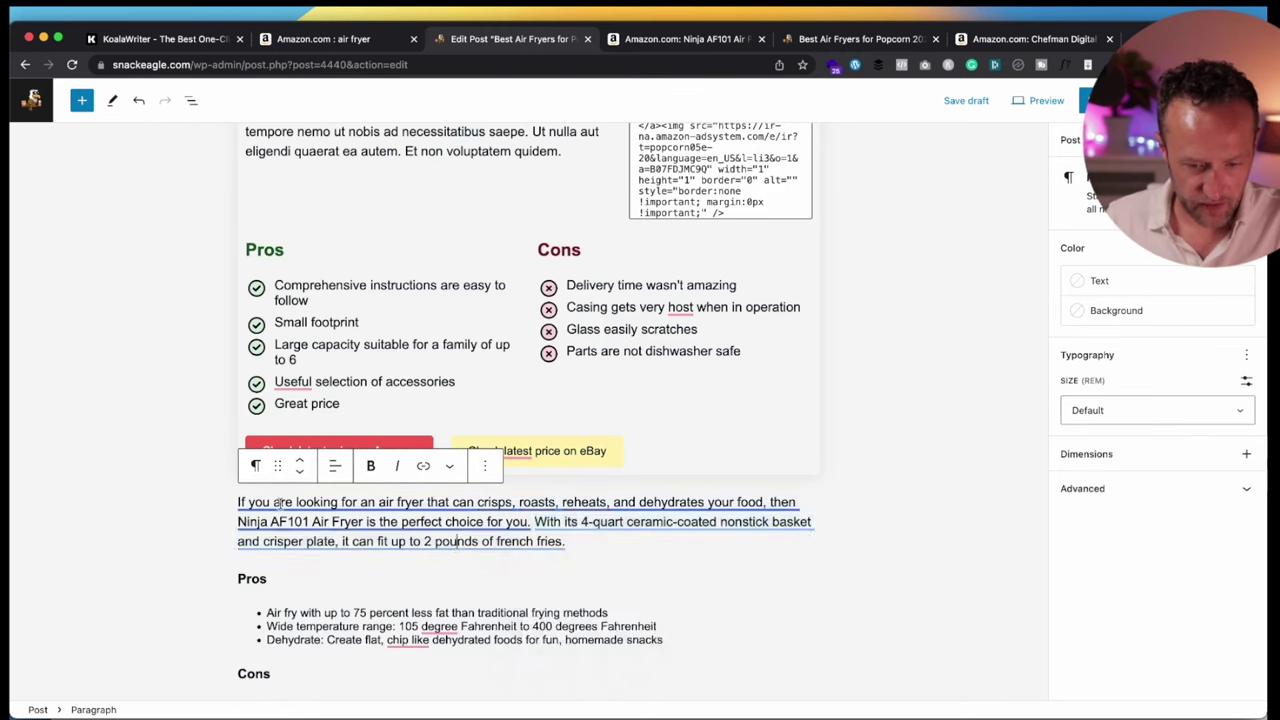
{"action": "scroll", "coordinate": [400, 530], "scroll_direction": "down", "scroll_amount": 1}
{"action": "mouse_move", "coordinate": [580, 483]}
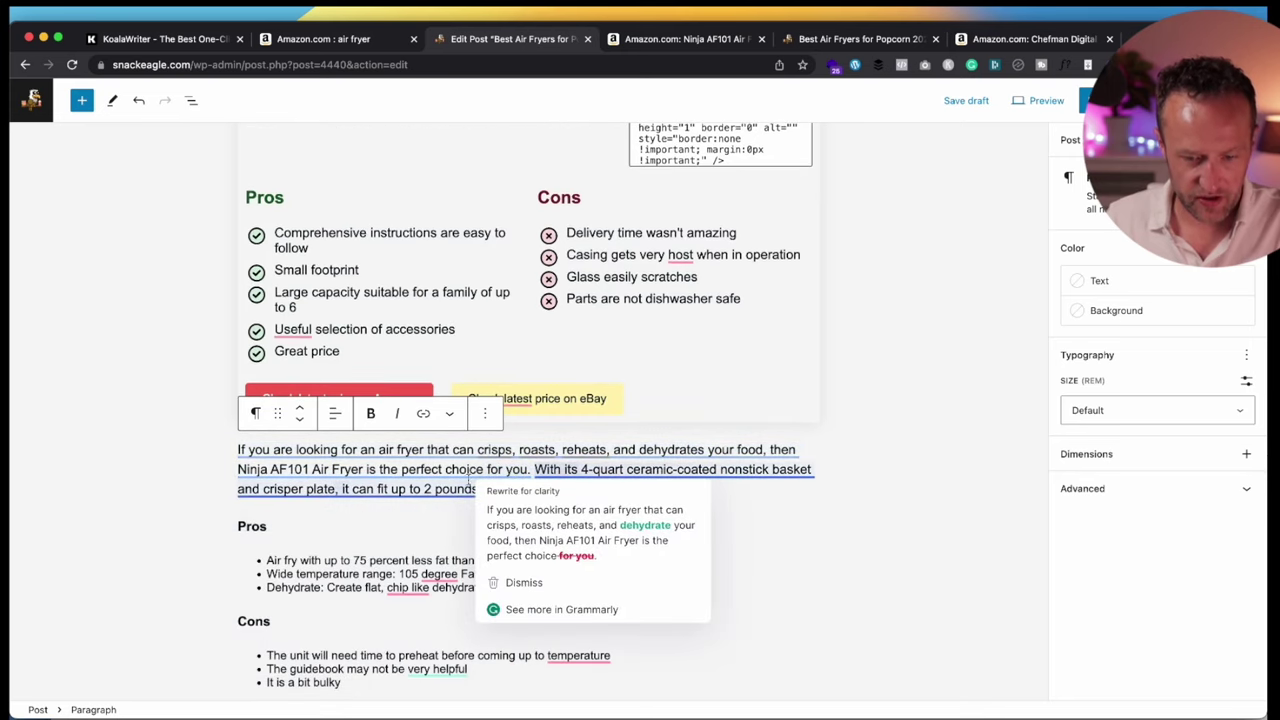
{"action": "left_click", "coordinate": [533, 489]}
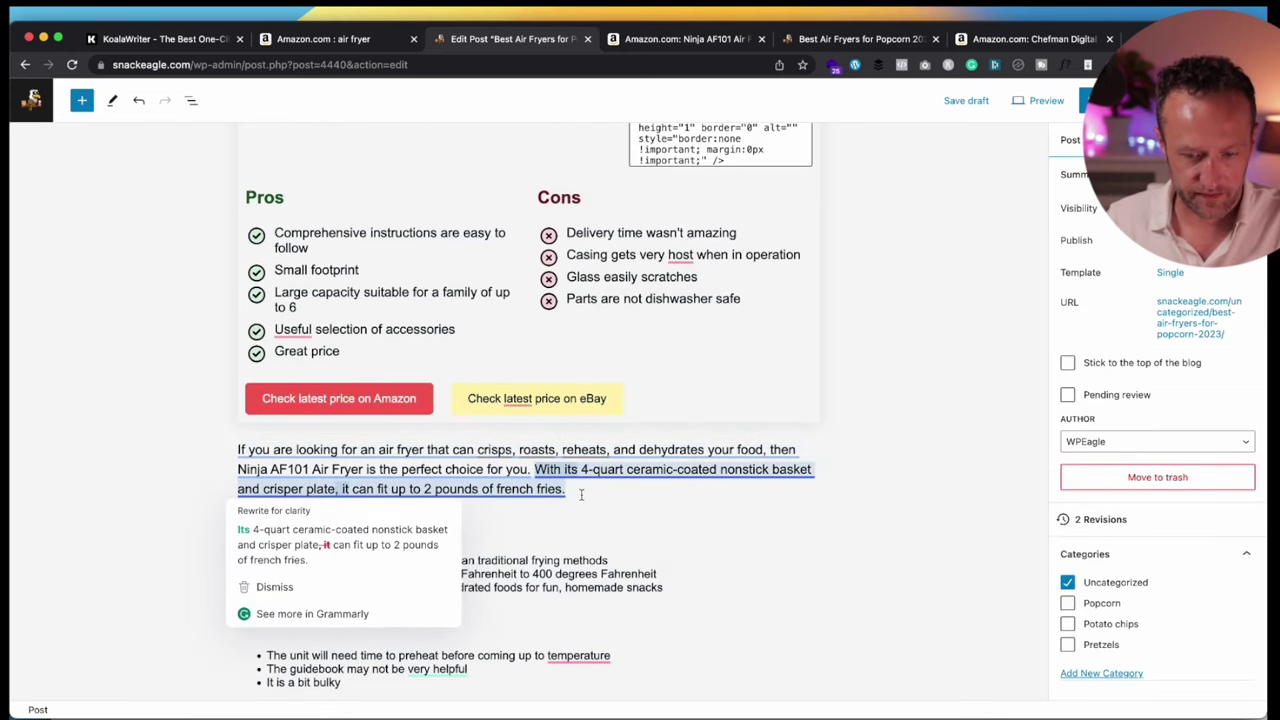
{"action": "left_click_drag", "start_coordinate": [580, 494], "coordinate": [238, 450]}
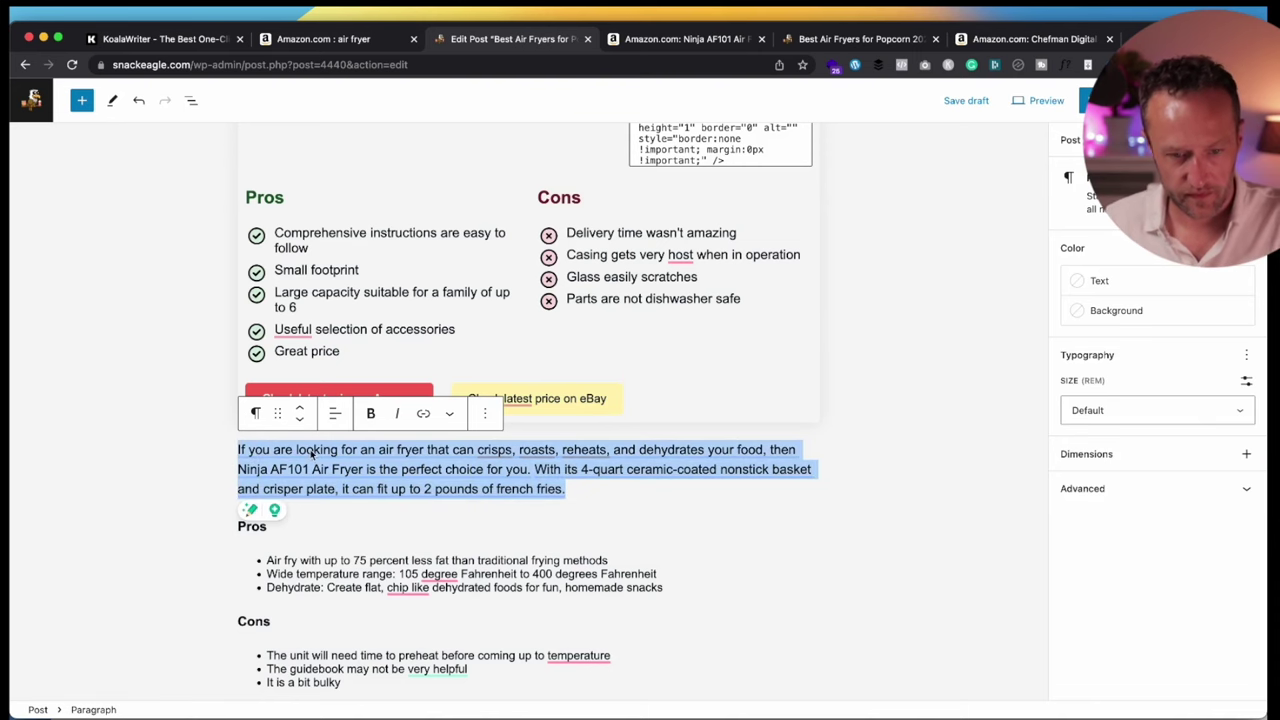
{"action": "scroll", "coordinate": [320, 445], "scroll_direction": "up", "scroll_amount": 5}
{"action": "scroll", "coordinate": [328, 441], "scroll_direction": "down", "scroll_amount": 1}
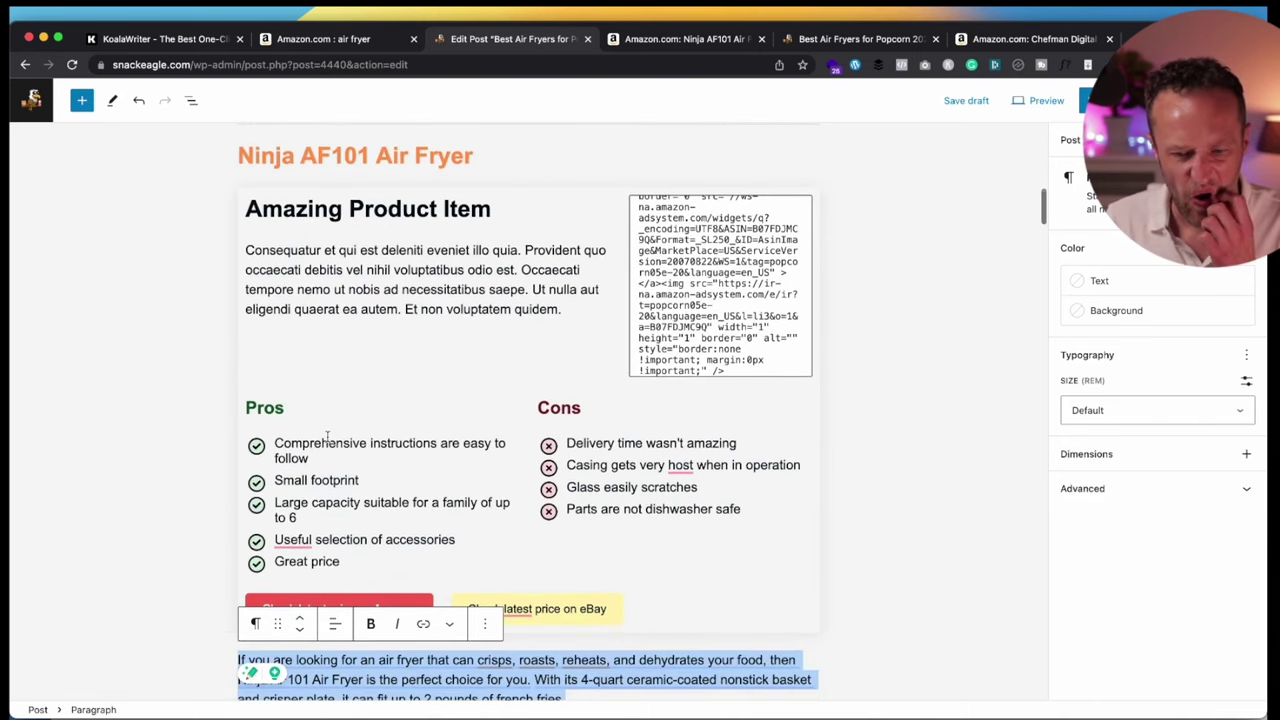
{"action": "scroll", "coordinate": [327, 437], "scroll_direction": "down", "scroll_amount": 1}
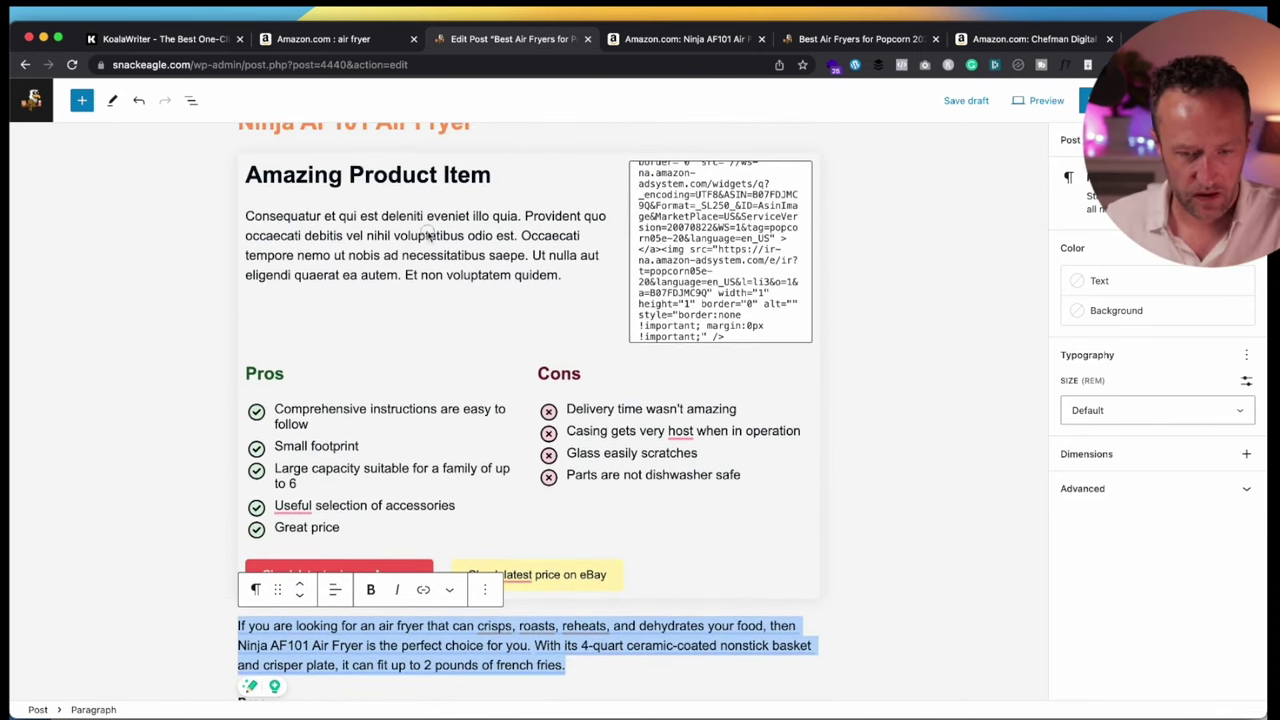
Rewrite the description as "A great choice for popcorn as with it's 4 quart ceramic-coated nonstick basket you can pop a lot of popcorn in a single batch."
{"action": "left_click", "coordinate": [498, 257]}
{"action": "key", "text": "super+a"}
{"action": "type", "text": "A great choice"}
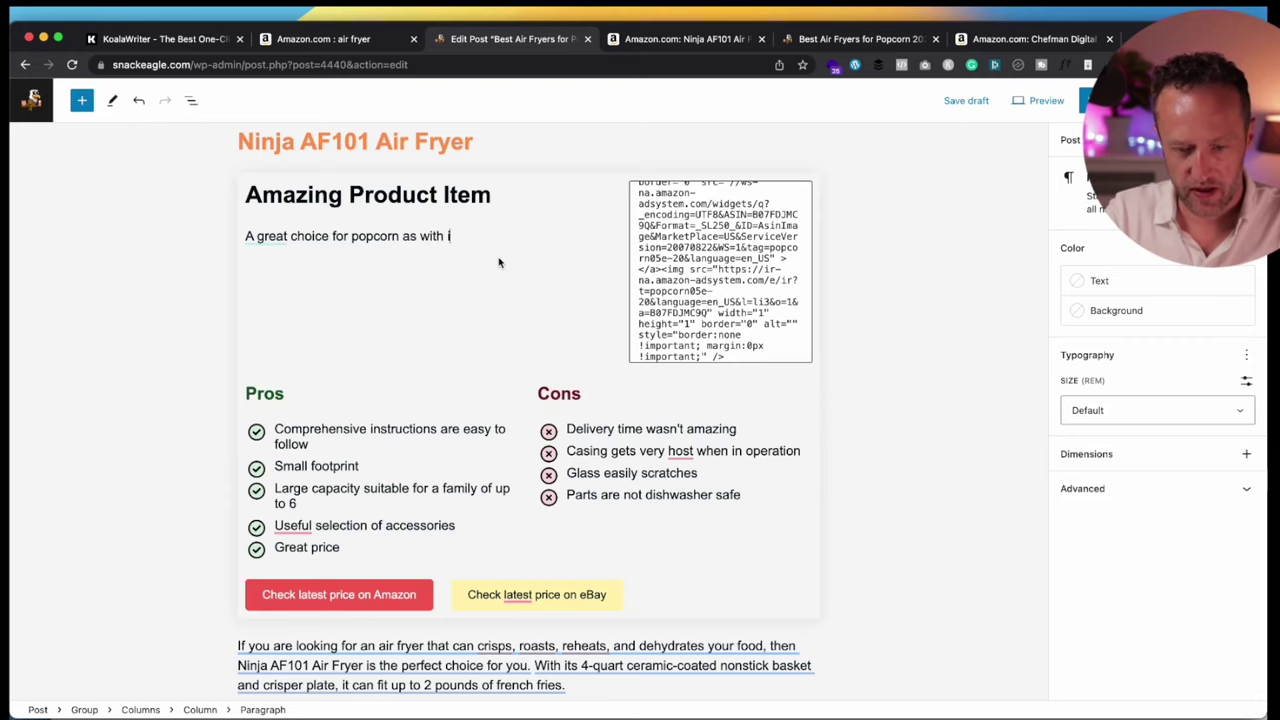
{"action": "type", "text": "4 quart "}
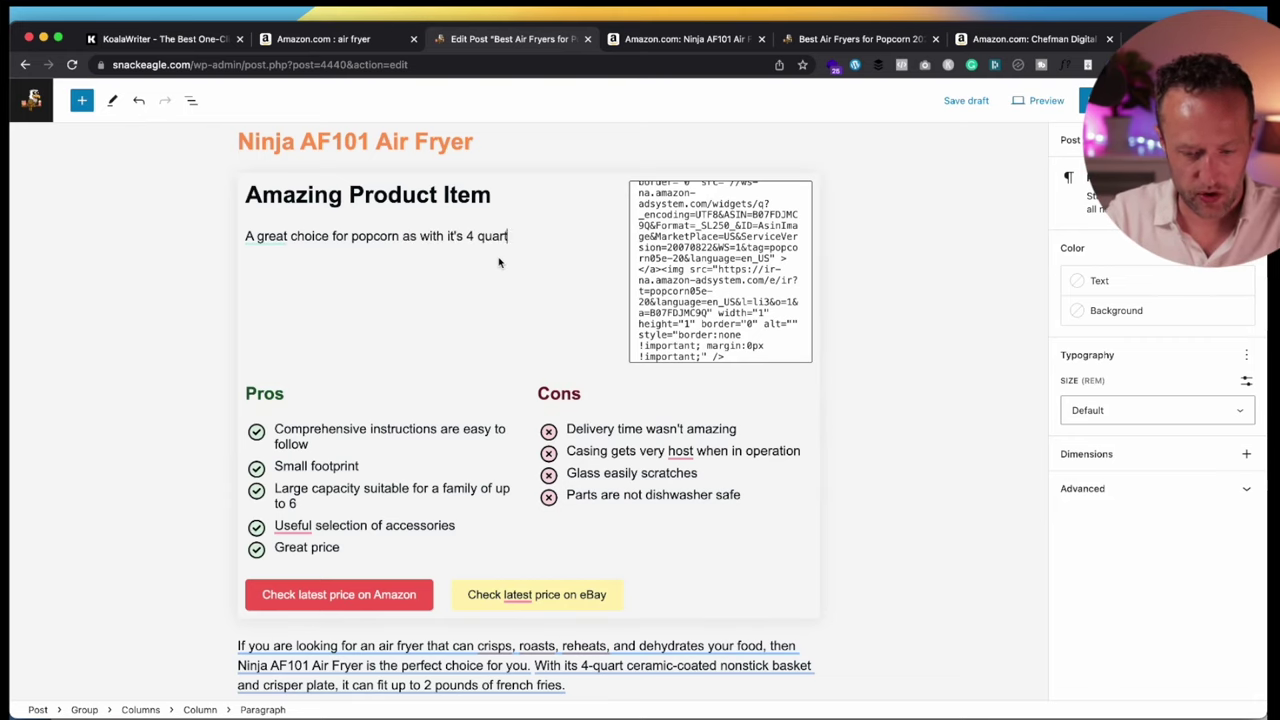
{"action": "type", "text": "ceramic-c"}
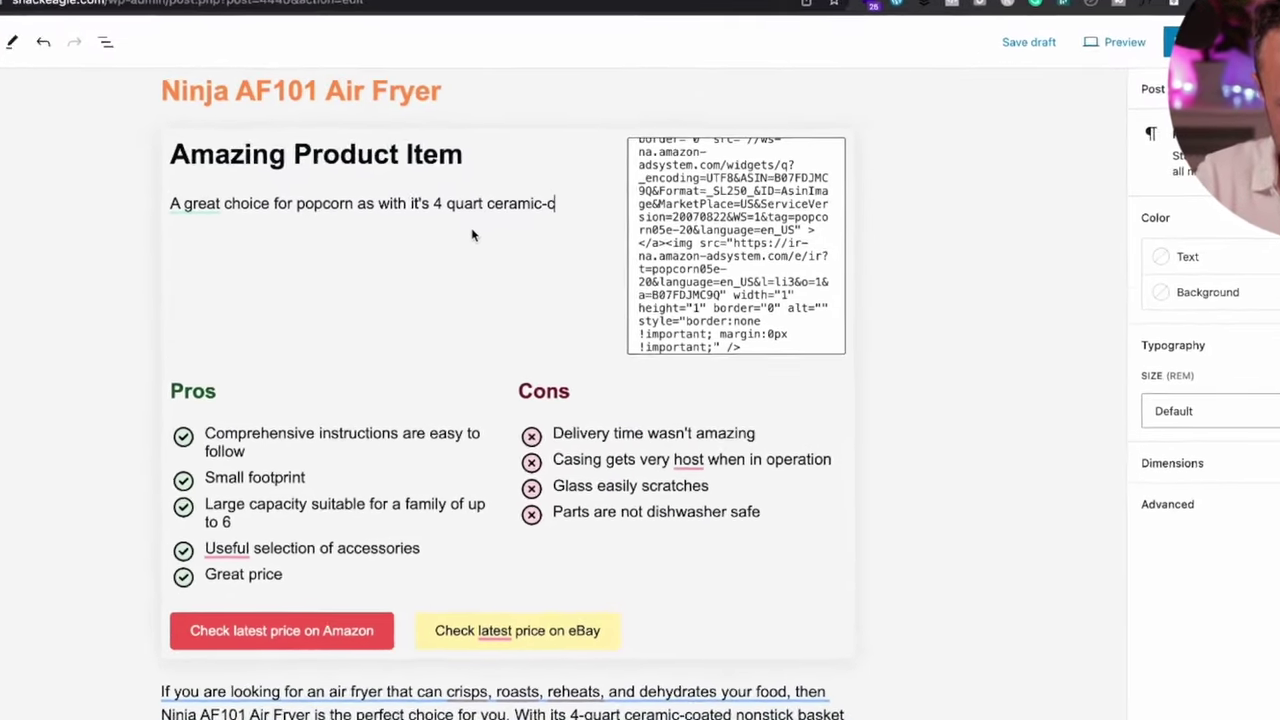
{"action": "type", "text": "oated nonstick bas"}
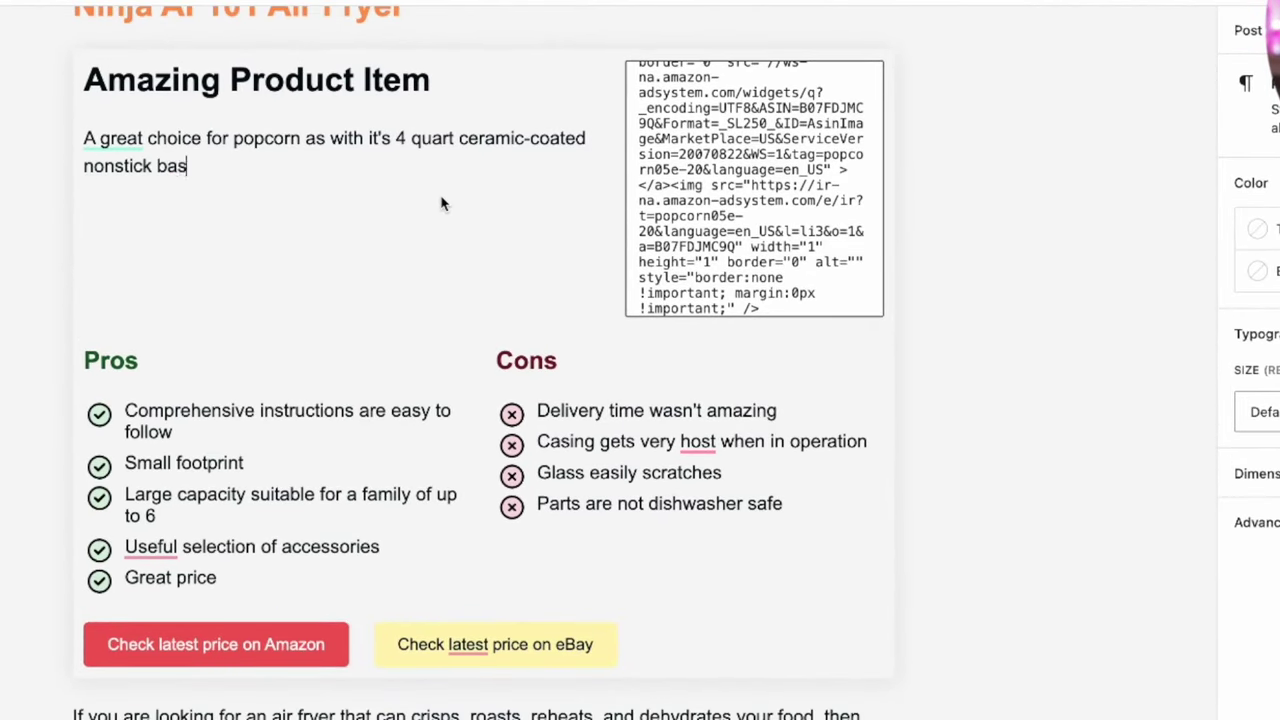
{"action": "type", "text": "ket you can pop"}
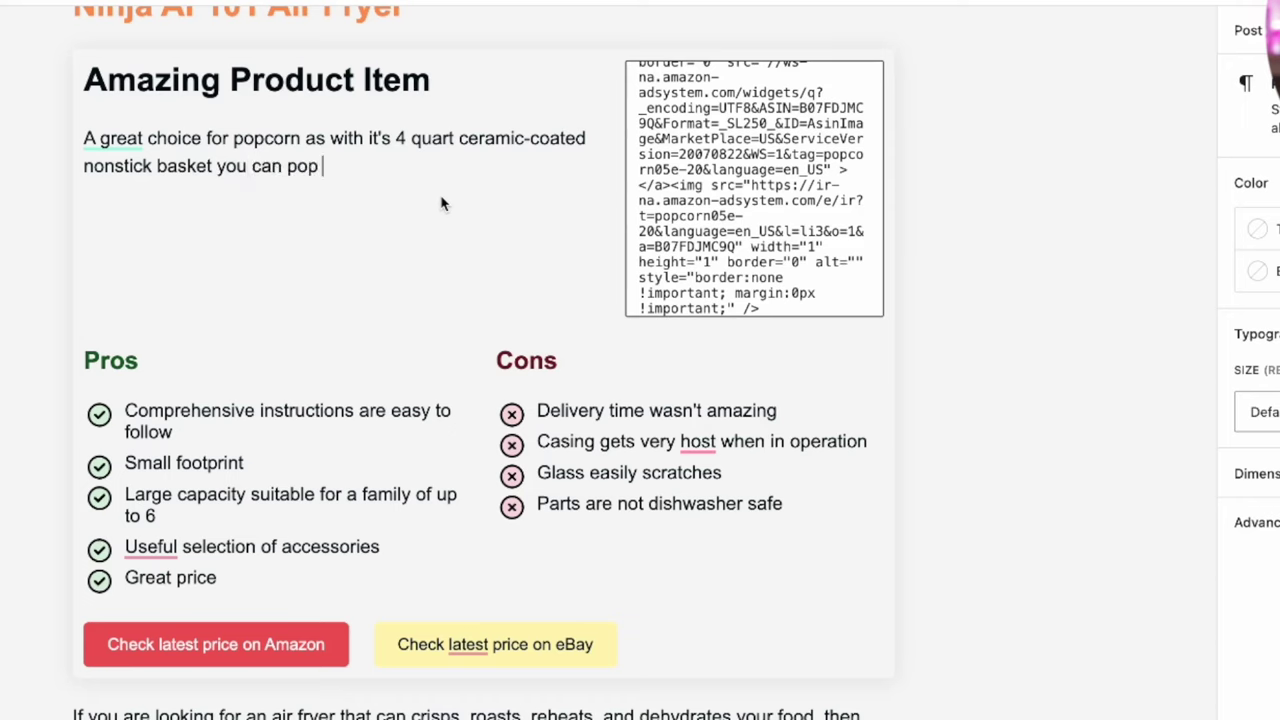
{"action": "type", "text": " a lot of popcorn i"}
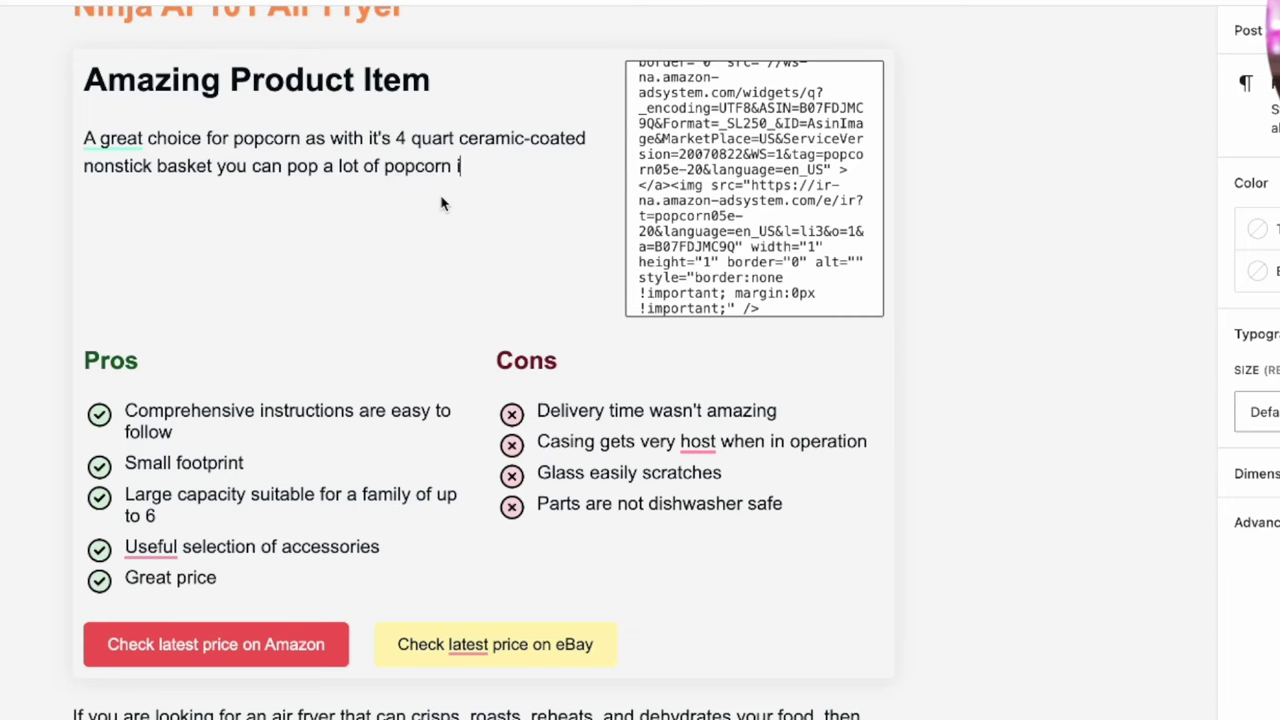
{"action": "type", "text": "n a single batch."}
Delete all the text of the original "If you are looking for an air fryer" paragraph beneath the product highlight
{"action": "scroll", "coordinate": [528, 318], "scroll_direction": "down", "scroll_amount": 3}
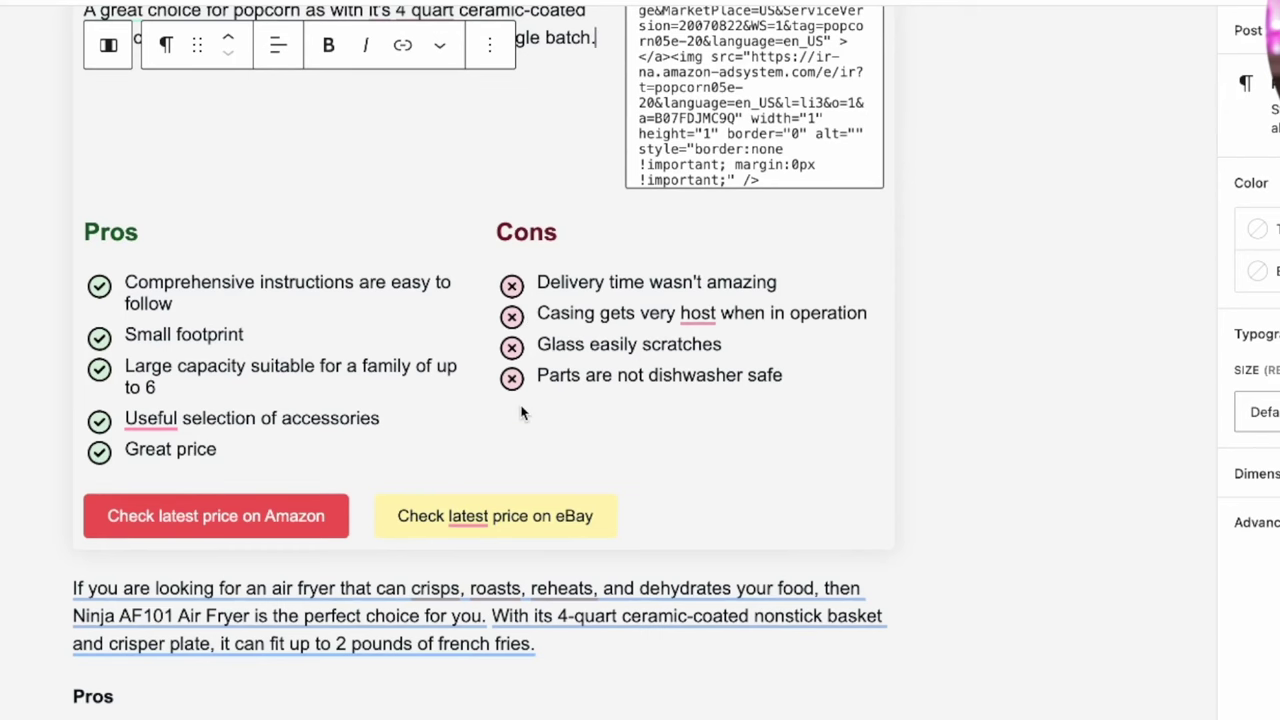
{"action": "scroll", "coordinate": [520, 412], "scroll_direction": "up", "scroll_amount": 1}
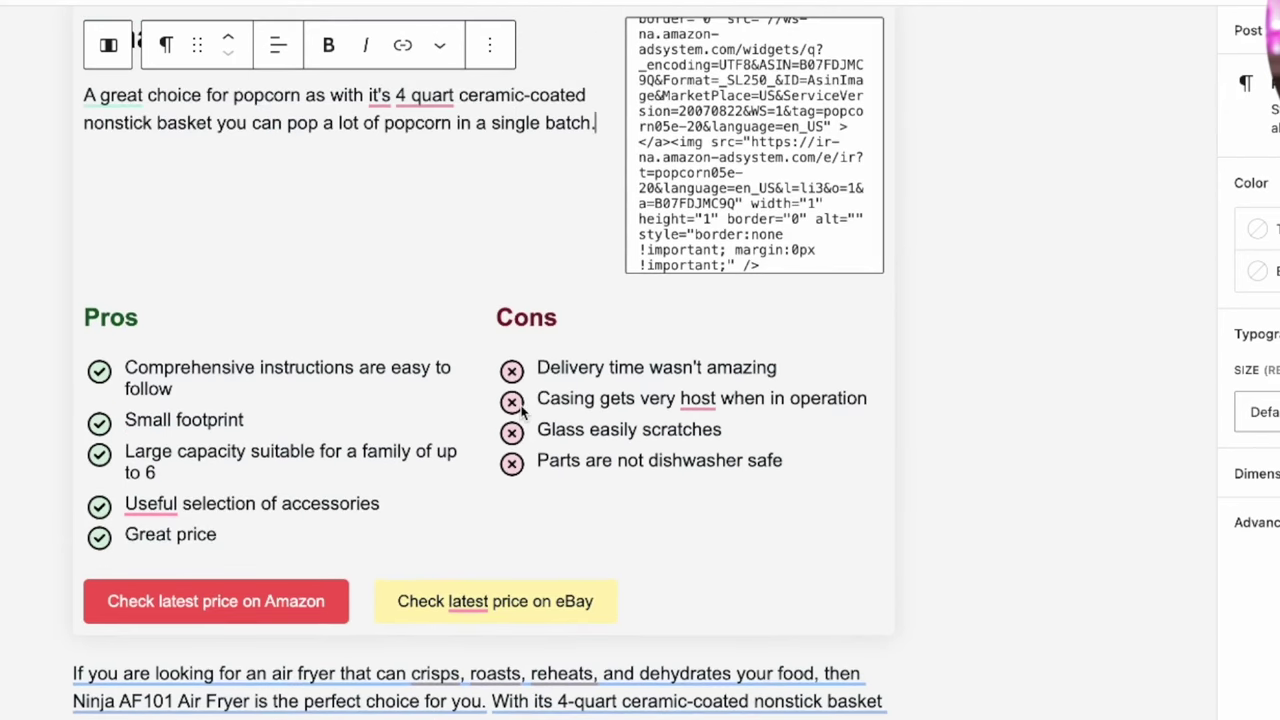
{"action": "scroll", "coordinate": [757, 535], "scroll_direction": "down", "scroll_amount": 2}
{"action": "left_click_drag", "start_coordinate": [555, 612], "coordinate": [323, 562]}
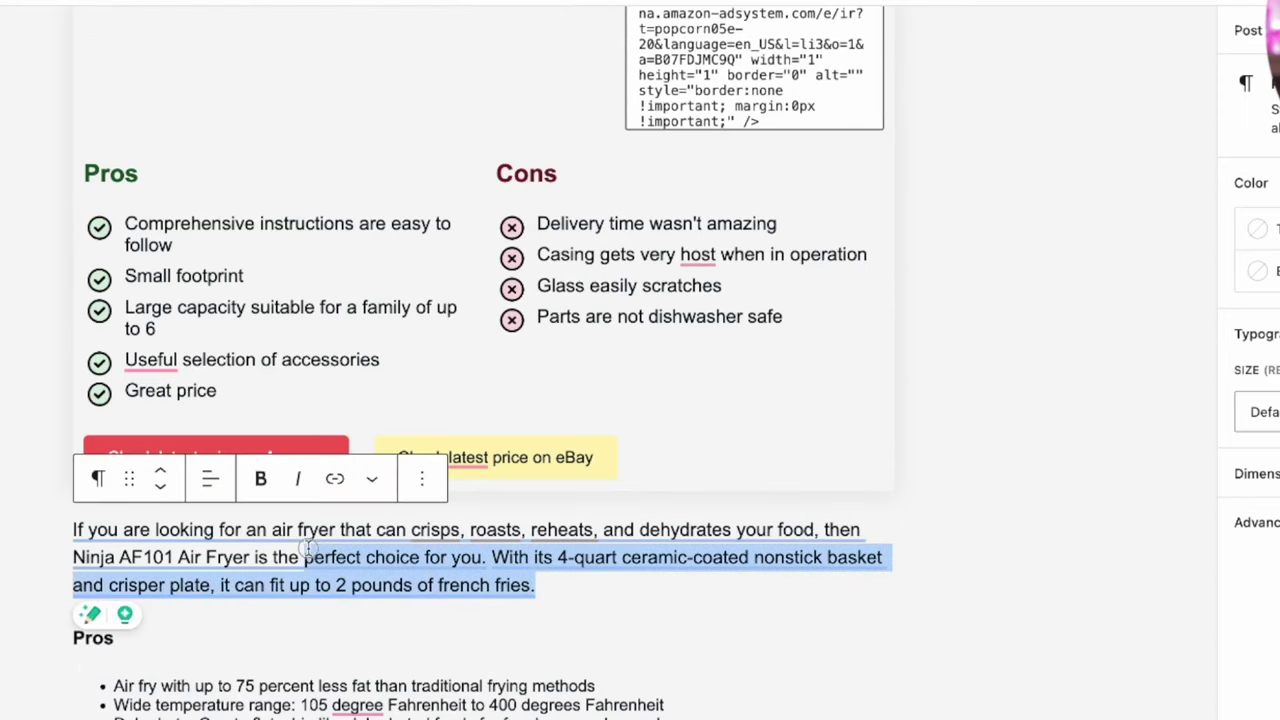
{"action": "left_click", "coordinate": [544, 556]}
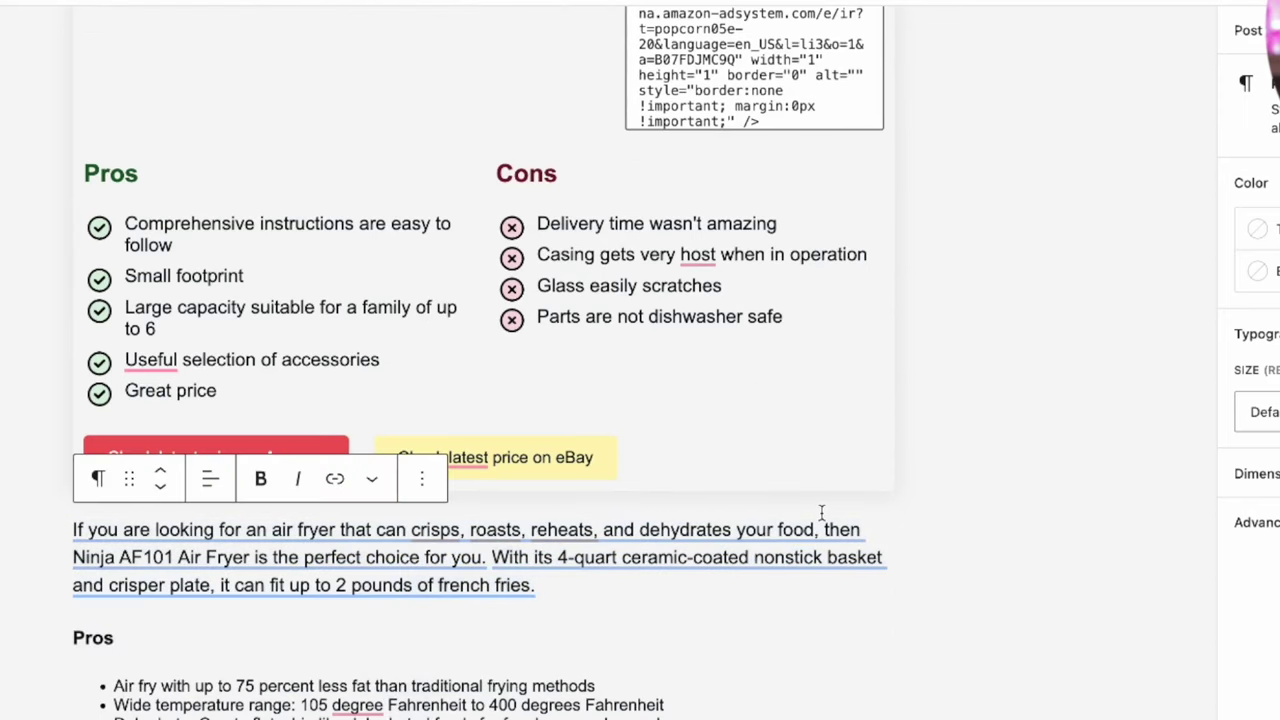
{"action": "left_click", "coordinate": [727, 597]}
{"action": "left_click_drag", "start_coordinate": [608, 587], "coordinate": [43, 551]}
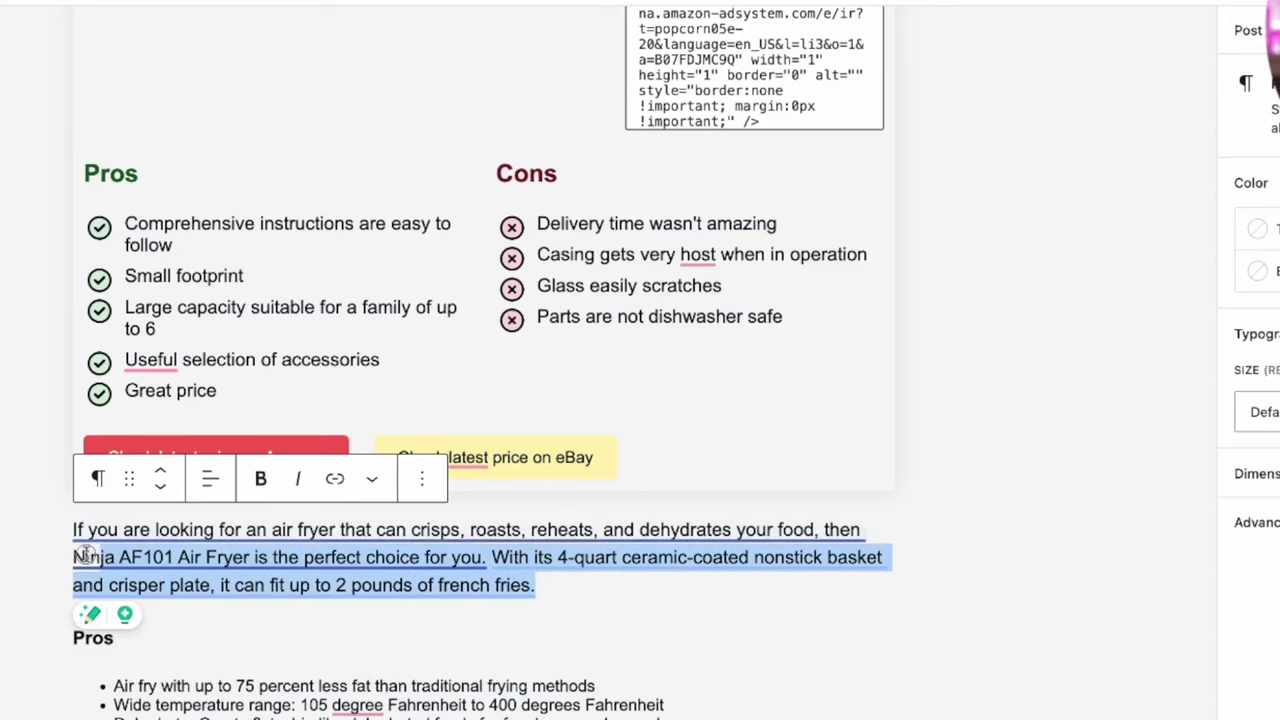
{"action": "key", "text": "BackSpace"}
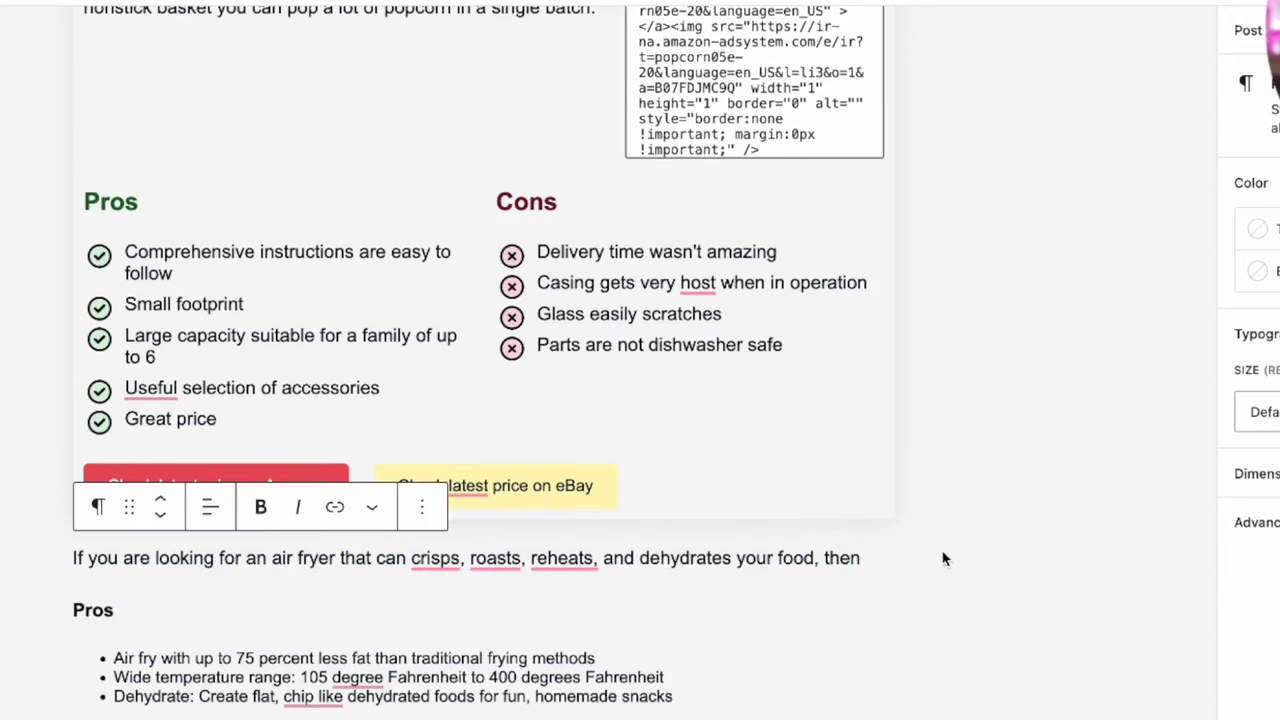
{"action": "left_click", "coordinate": [905, 558]}
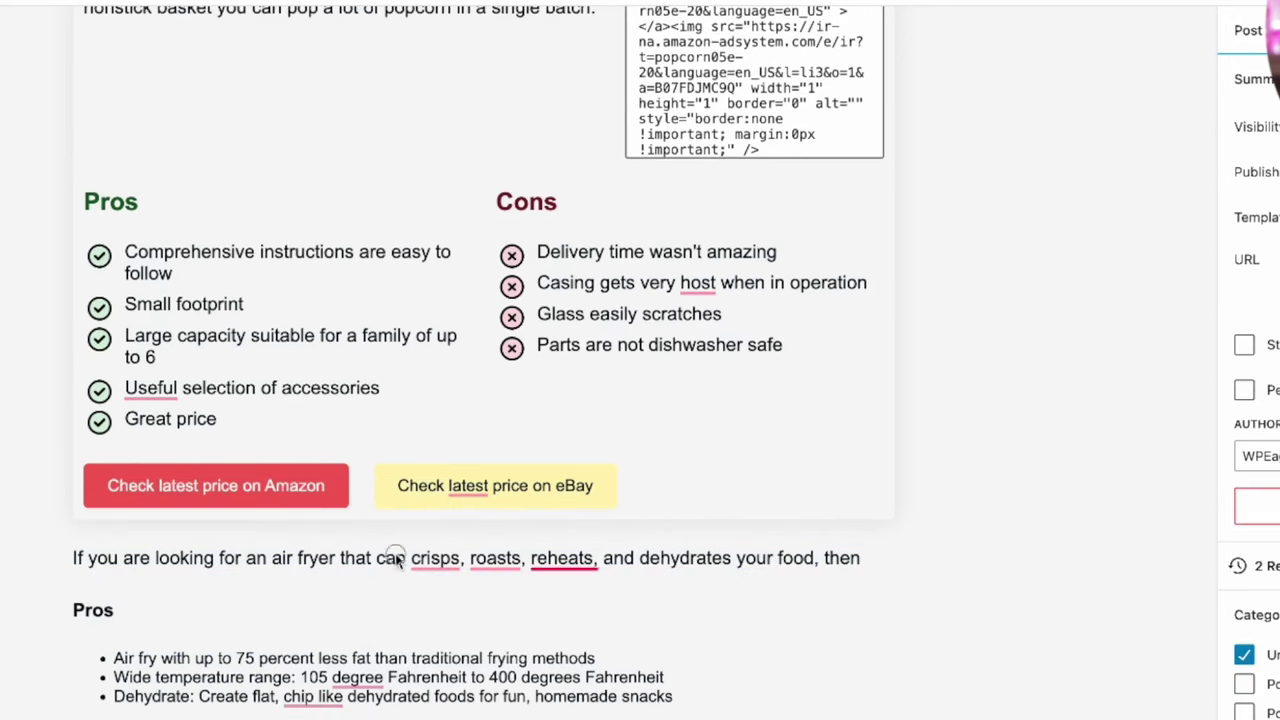
{"action": "left_click", "coordinate": [76, 562]}
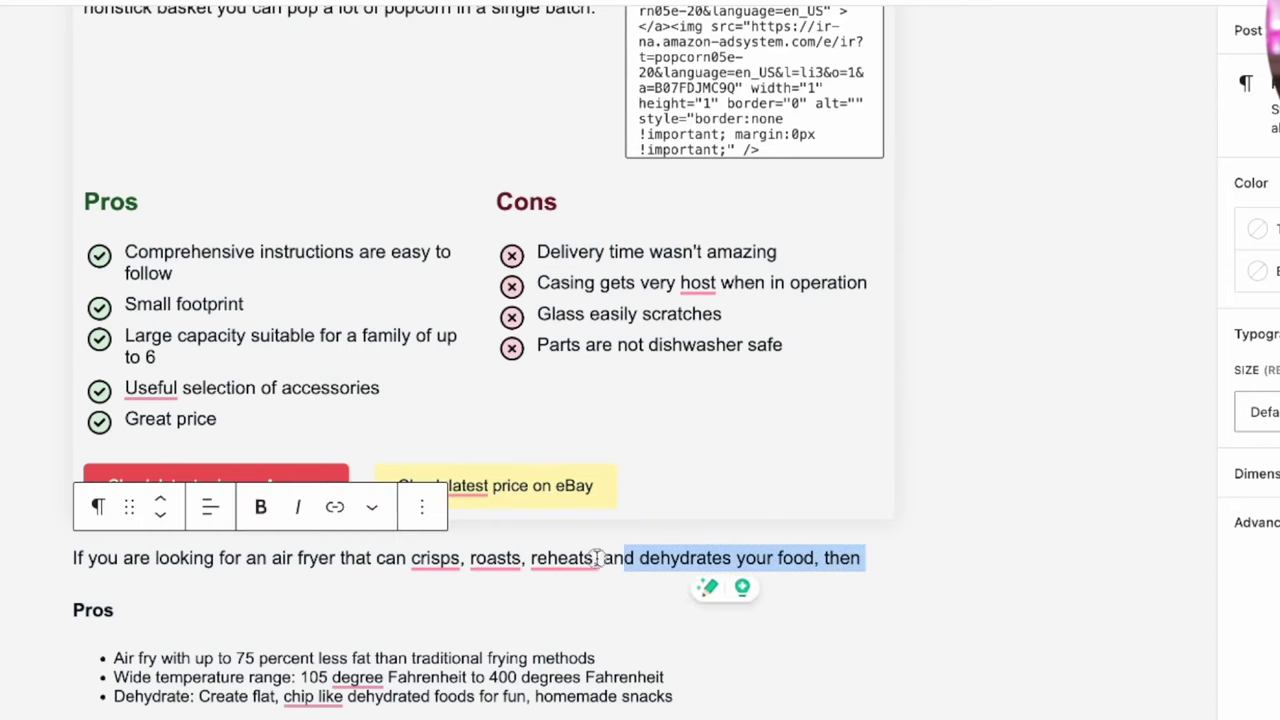
{"action": "left_click_drag", "start_coordinate": [537, 558], "coordinate": [71, 569]}
{"action": "key", "text": "BackSpace"}
{"action": "key", "text": "BackSpace"}
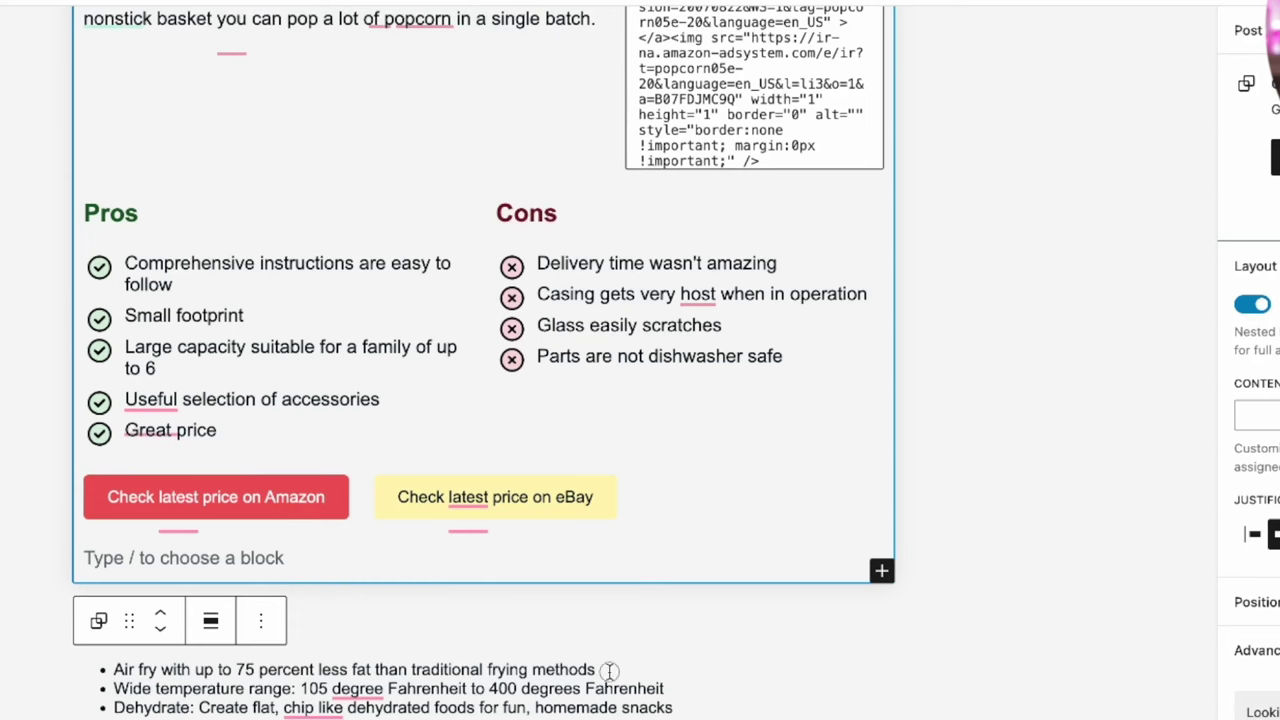
Replace the first placeholder pro with the original bullet "Air fry with up to 75 percent less fat than traditional frying methods"
{"action": "left_click_drag", "start_coordinate": [609, 670], "coordinate": [66, 663]}
{"action": "key", "text": "ctrl+c"}
{"action": "left_click", "coordinate": [224, 286]}
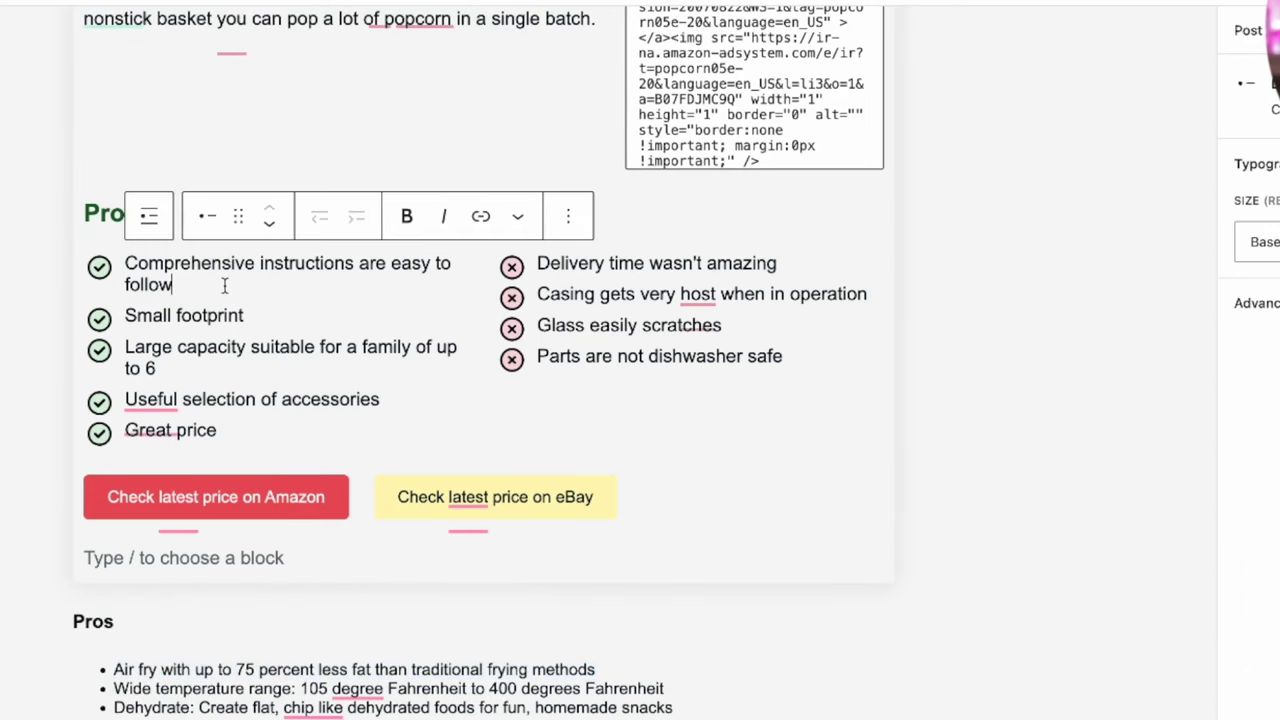
{"action": "left_click_drag", "start_coordinate": [224, 286], "coordinate": [126, 262]}
{"action": "key", "text": "ctrl+v"}
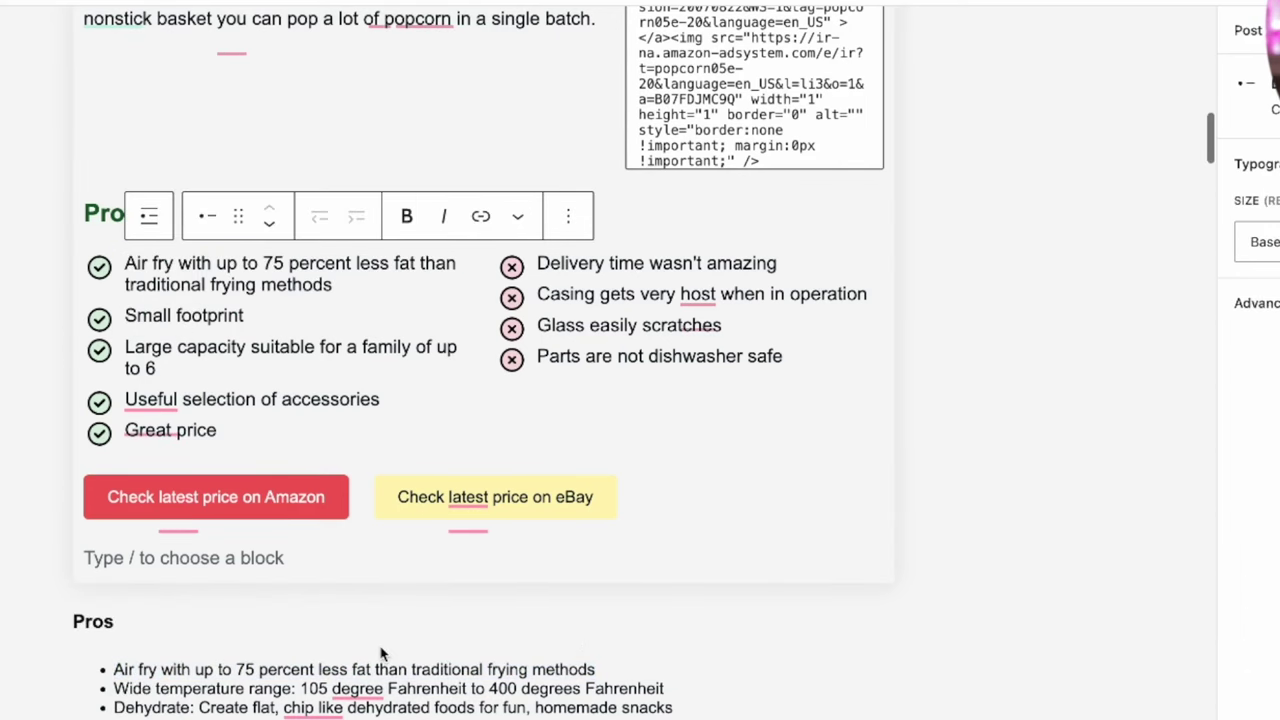
Replace the "Small footprint" pro with the original bullet "Wide temperature range: 105 degree Fahrenheit to 400 degrees Fahrenheit"
{"action": "left_click_drag", "start_coordinate": [683, 690], "coordinate": [115, 689]}
{"action": "key", "text": "ctrl+c"}
{"action": "left_click_drag", "start_coordinate": [246, 316], "coordinate": [125, 320]}
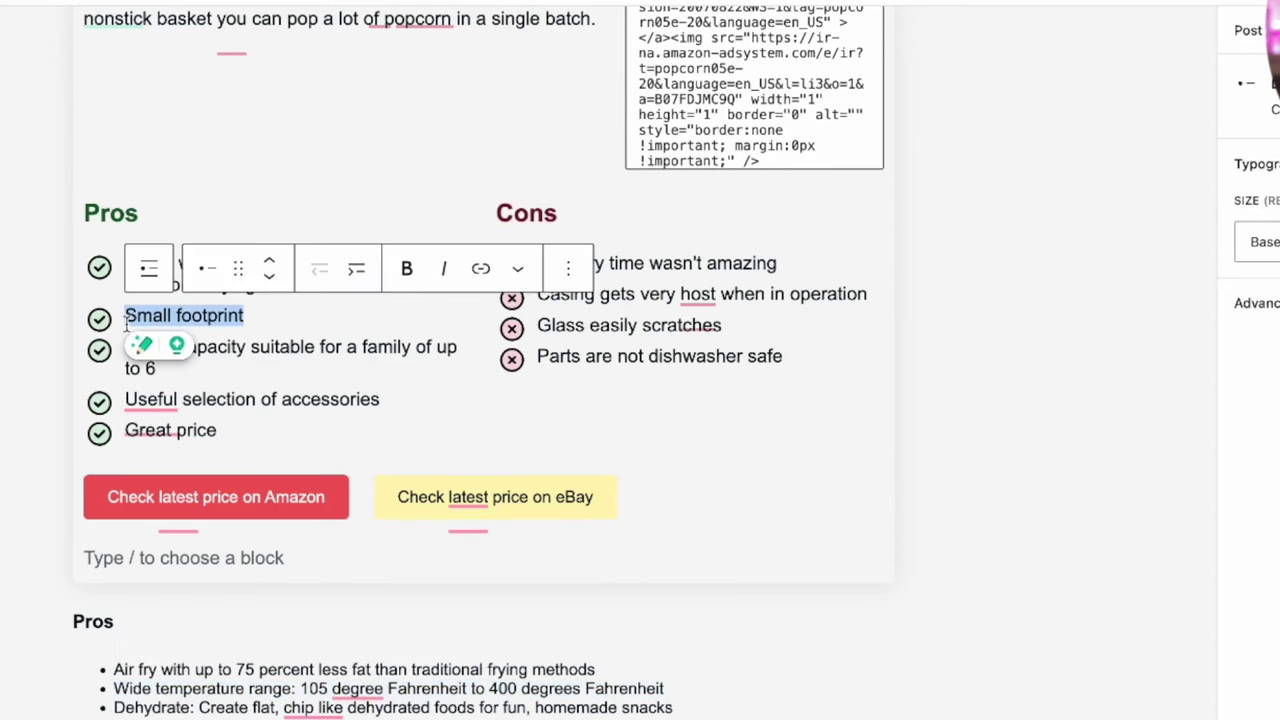
Replace the "Small footprint" pro with "Wide temperature range: 105 degree Fahrenheit to 400 degrees Fahrenheit"
{"action": "key", "text": "ctrl+v"}
{"action": "scroll", "coordinate": [334, 328], "scroll_direction": "up", "scroll_amount": 1}
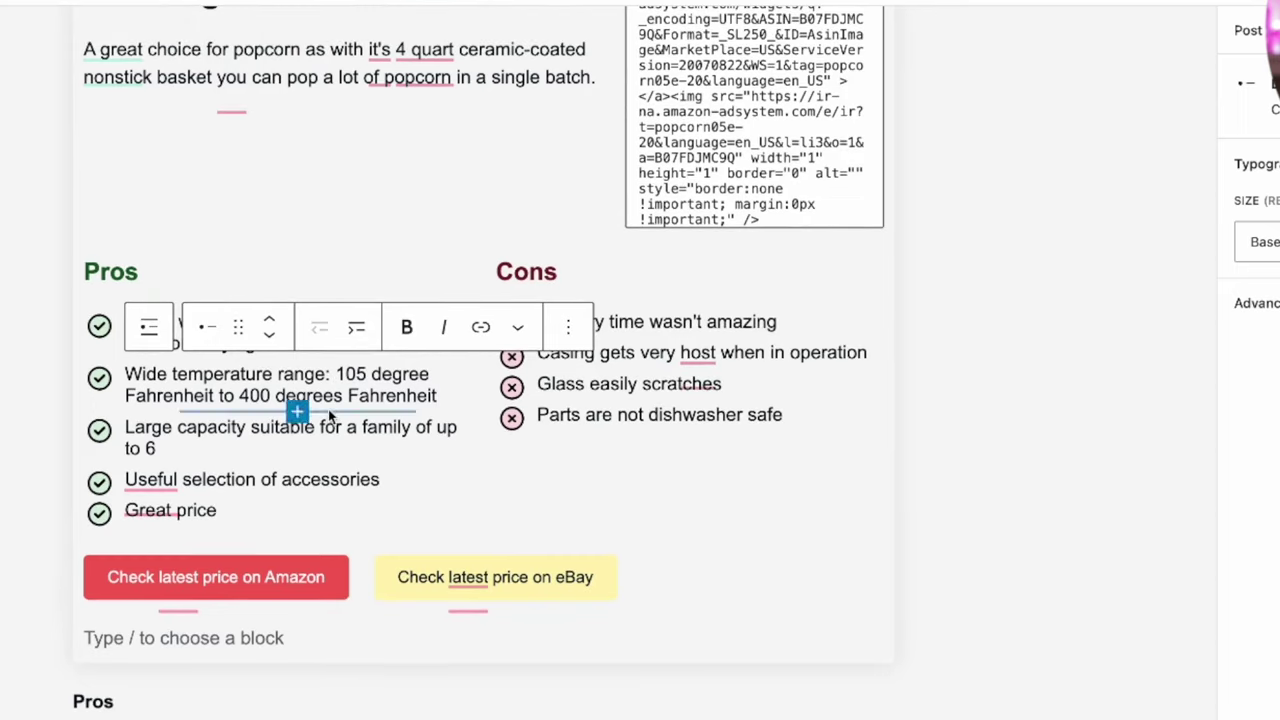
Extend the product description with "With a temperature of up to 400 degrees it's perfect for popcorn popping!"
{"action": "scroll", "coordinate": [451, 297], "scroll_direction": "up", "scroll_amount": 1}
{"action": "left_click", "coordinate": [600, 145]}
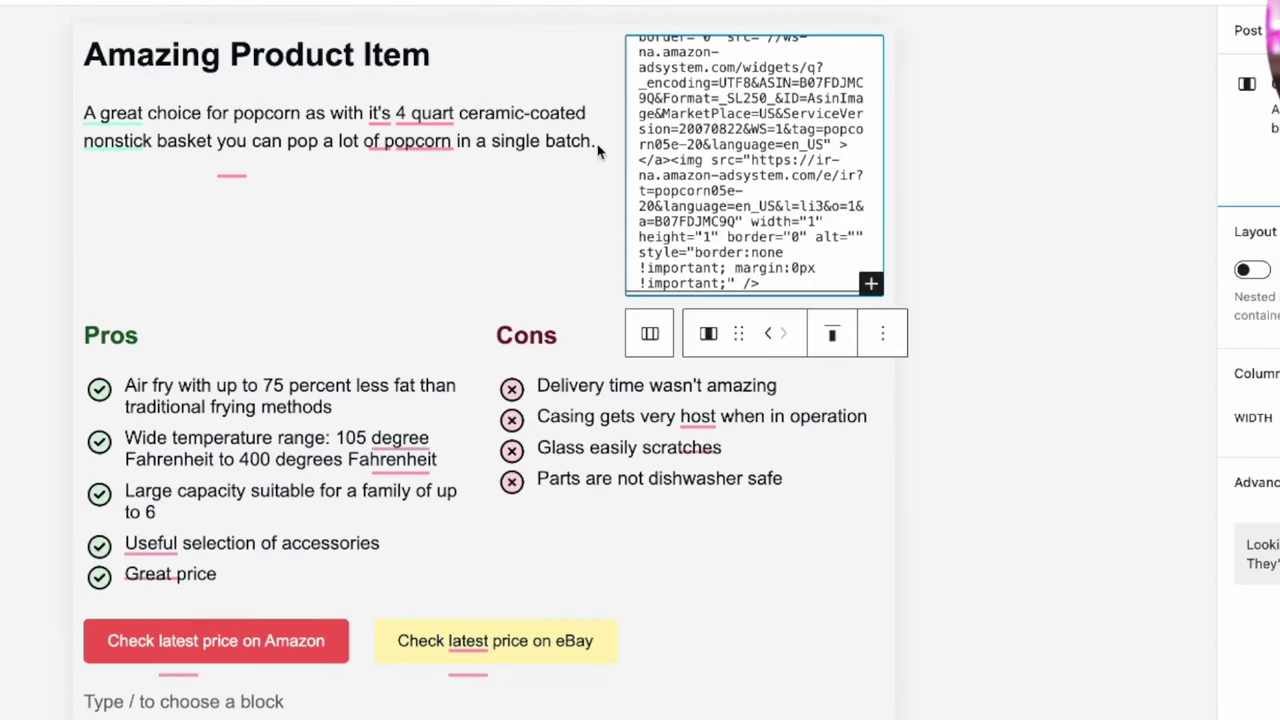
{"action": "left_click", "coordinate": [597, 148]}
{"action": "key", "text": "shift+Return"}
{"action": "type", "text": "With "}
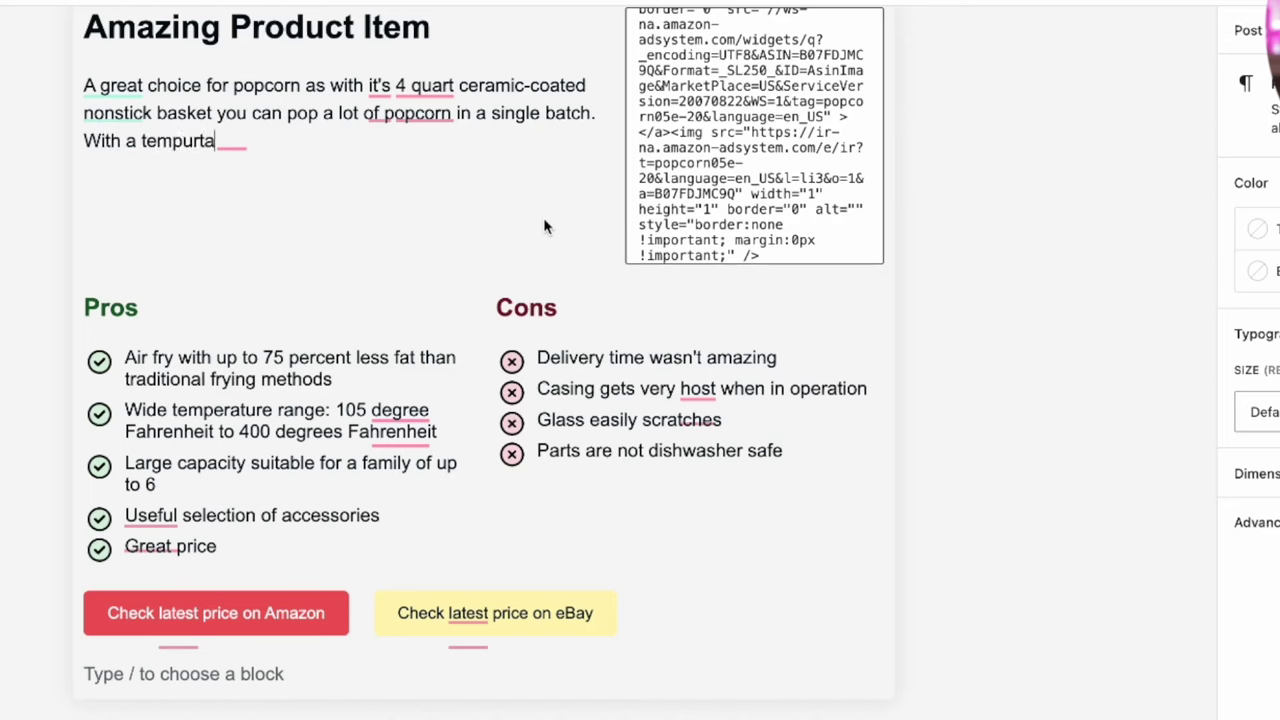
{"action": "type", "text": "a tempurt"}
{"action": "key", "text": "BackSpace"}
{"action": "key", "text": "BackSpace"}
{"action": "key", "text": "BackSpace"}
{"action": "type", "text": "erature of up to"}
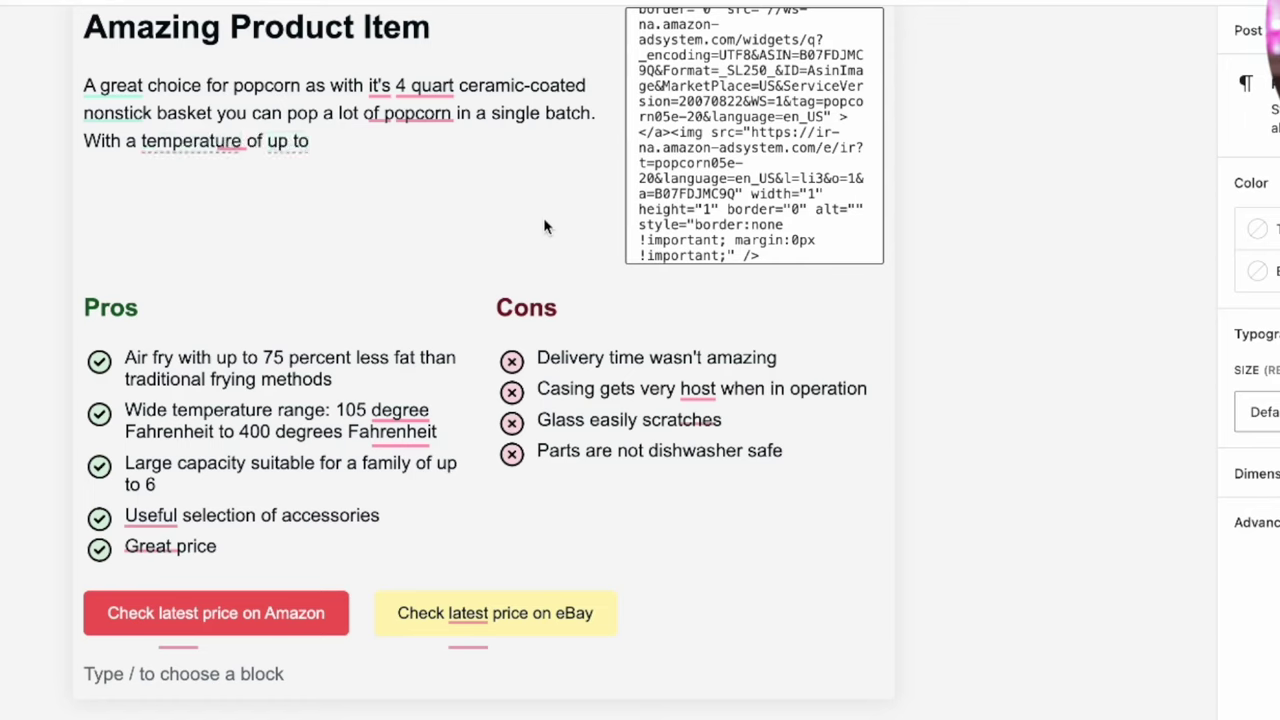
{"action": "type", "text": " 400 degrees i"}
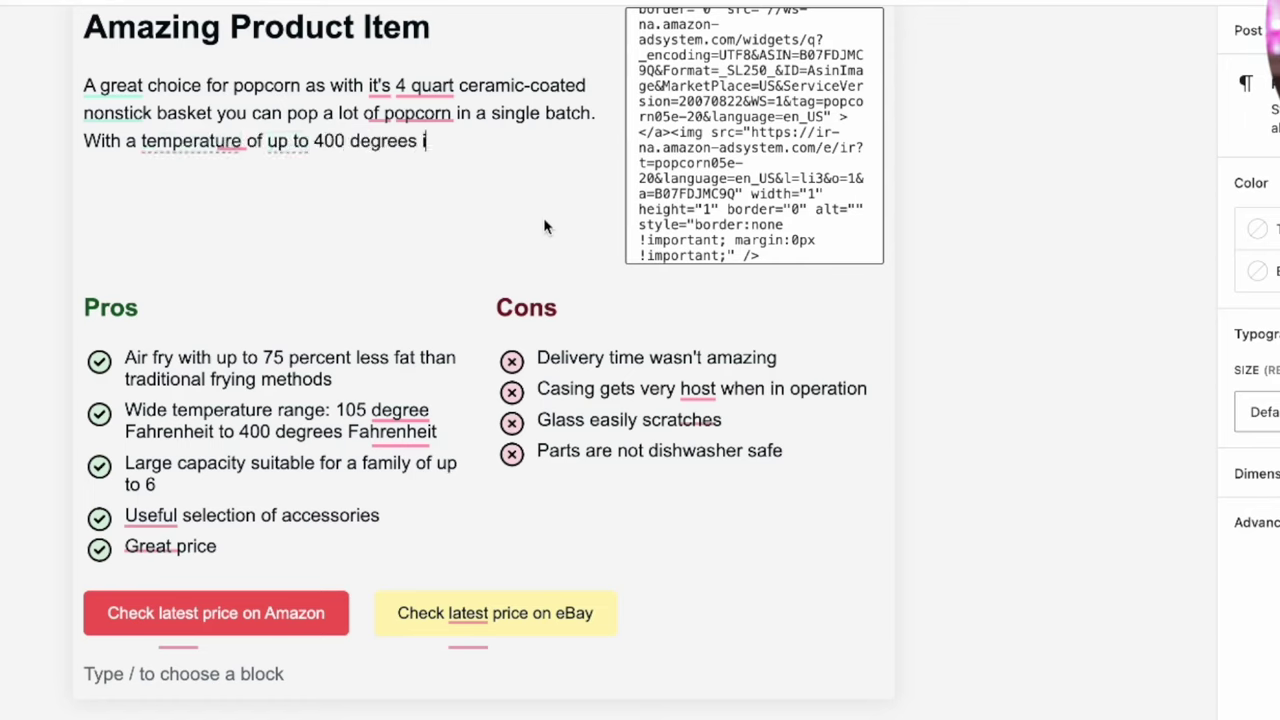
{"action": "type", "text": "t's perfect"}
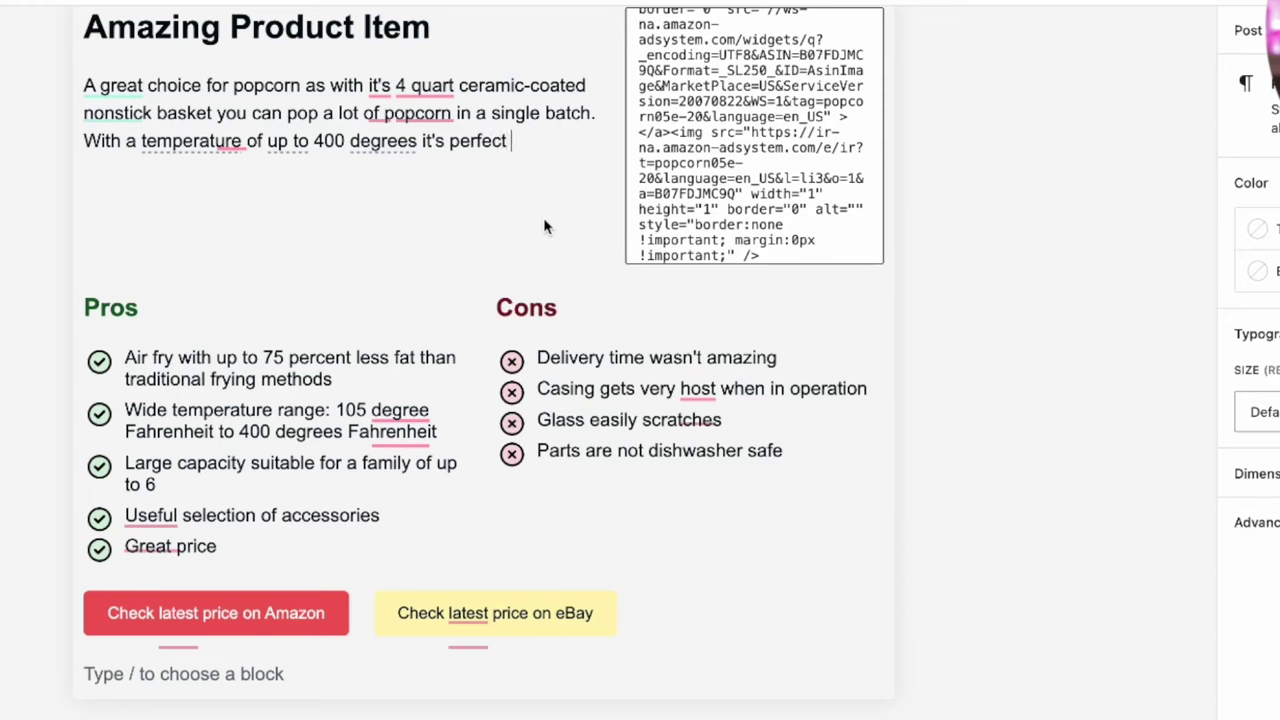
{"action": "type", "text": " for poc"}
{"action": "key", "text": "BackSpace"}
{"action": "type", "text": "pcorn popo"}
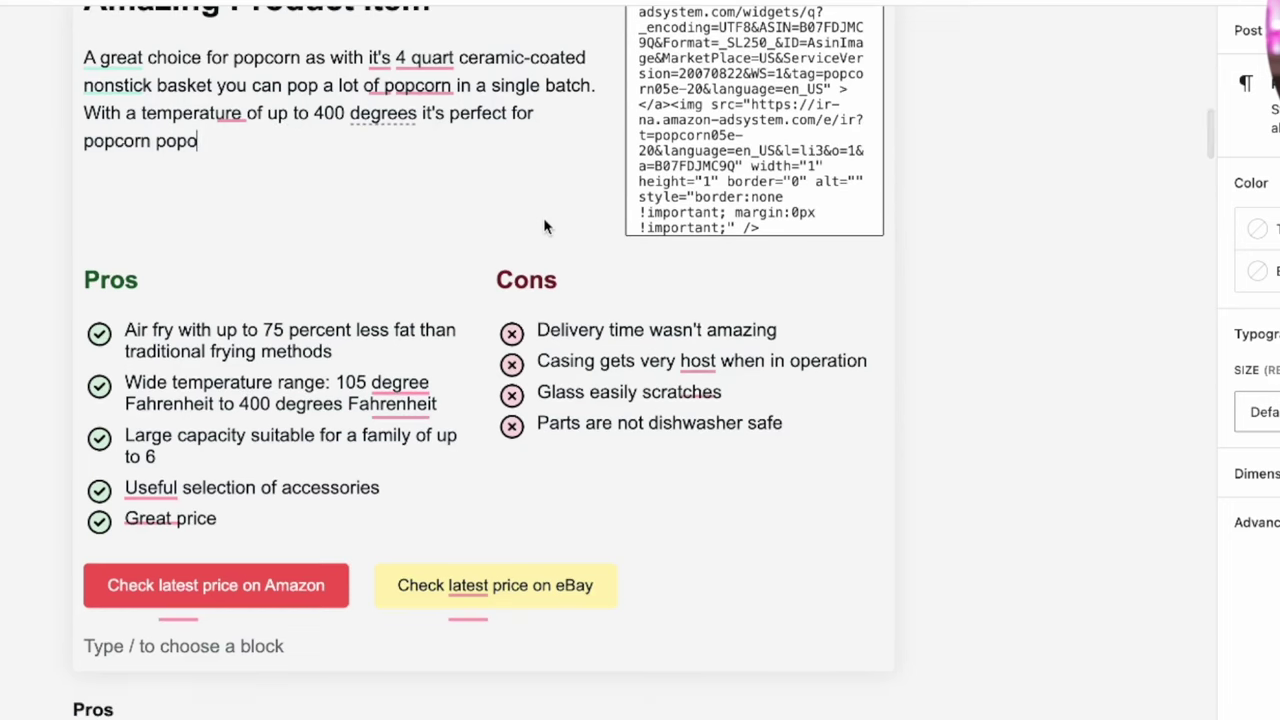
{"action": "key", "text": "BackSpace"}
{"action": "type", "text": "popping!"}
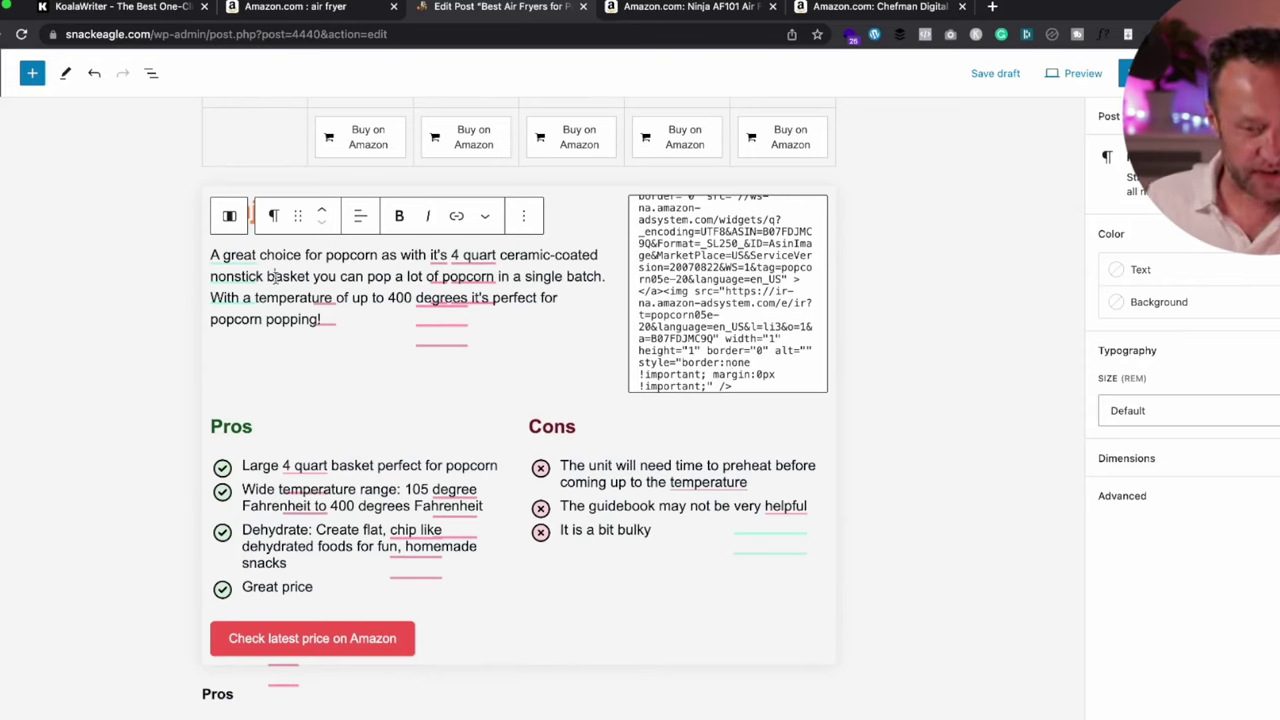
Delete the duplicate Pros and Cons headings and bullet lists below the Ninja AF101 product box
{"action": "key", "text": "Down"}
{"action": "key", "text": "Down"}
{"action": "key", "text": "Down"}
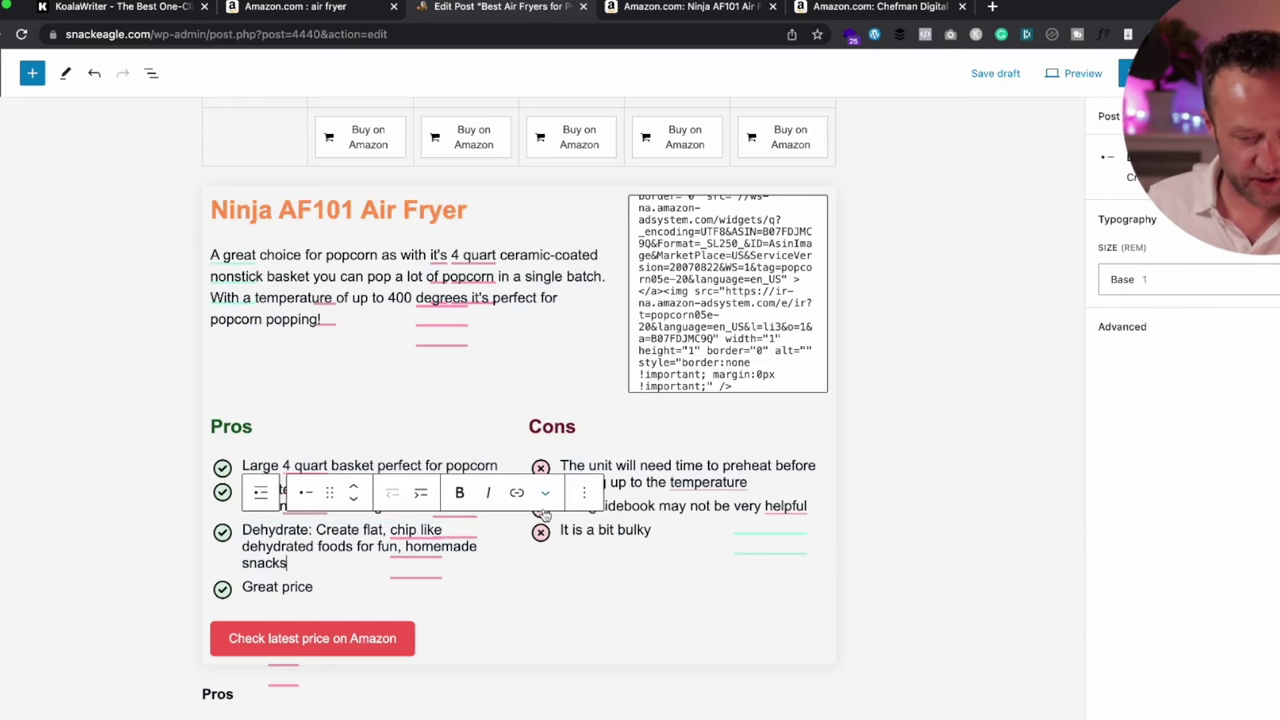
{"action": "scroll", "coordinate": [543, 514], "scroll_direction": "down", "scroll_amount": 5}
{"action": "left_click_drag", "start_coordinate": [386, 613], "coordinate": [179, 451]}
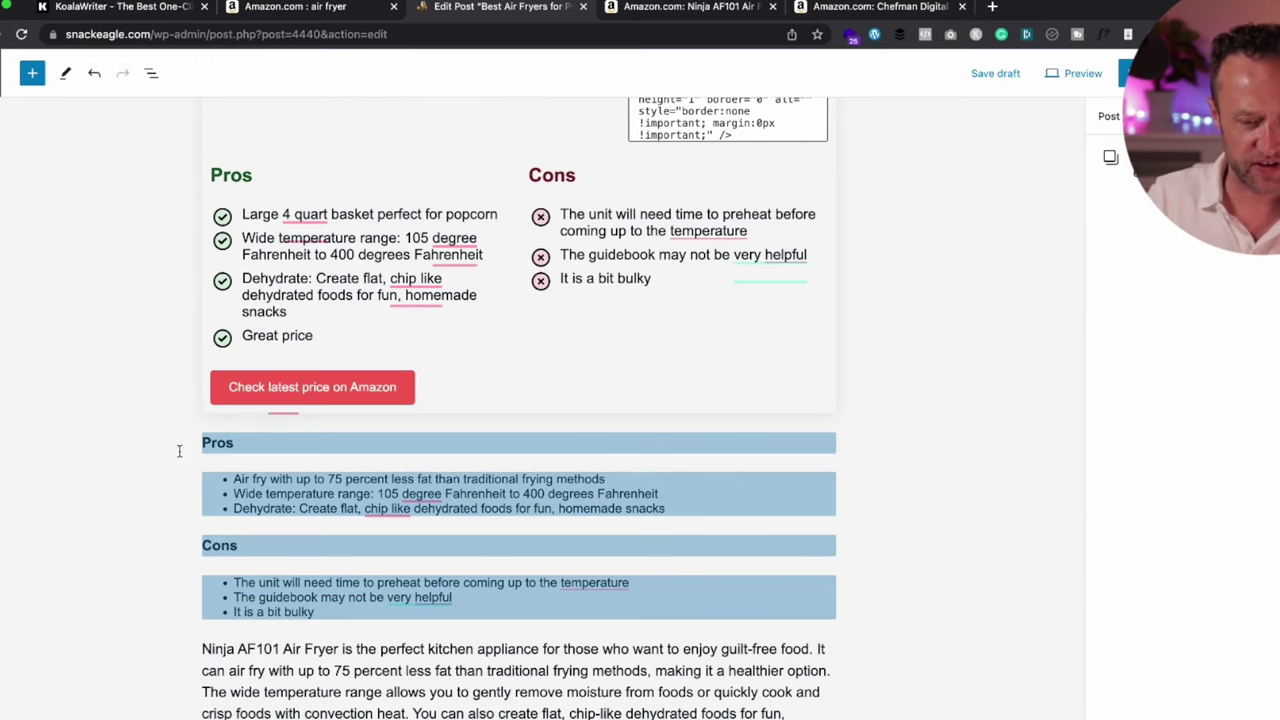
{"action": "left_click", "coordinate": [403, 404]}
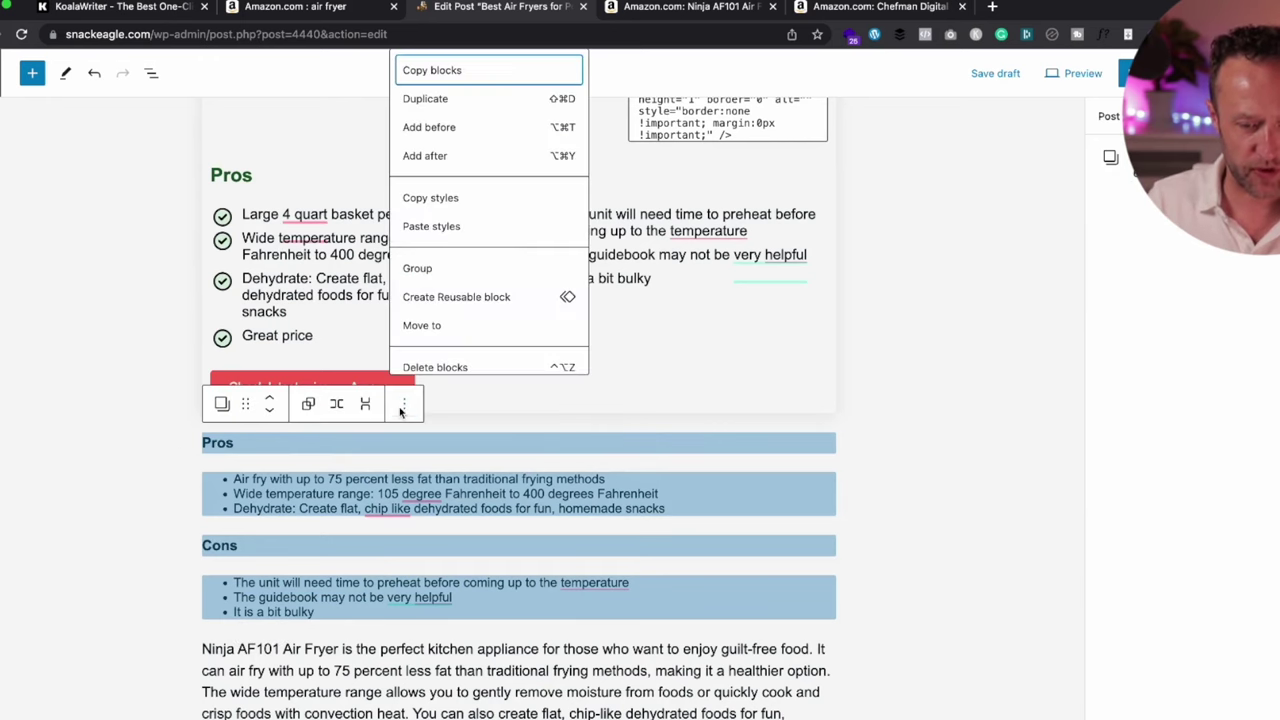
{"action": "left_click", "coordinate": [455, 368]}
Open a preview of the air fryer post in a new tab
{"action": "scroll", "coordinate": [560, 485], "scroll_direction": "down", "scroll_amount": 2}
{"action": "scroll", "coordinate": [550, 485], "scroll_direction": "up", "scroll_amount": 3}
{"action": "left_click", "coordinate": [1077, 73]}
{"action": "left_click", "coordinate": [1006, 228]}
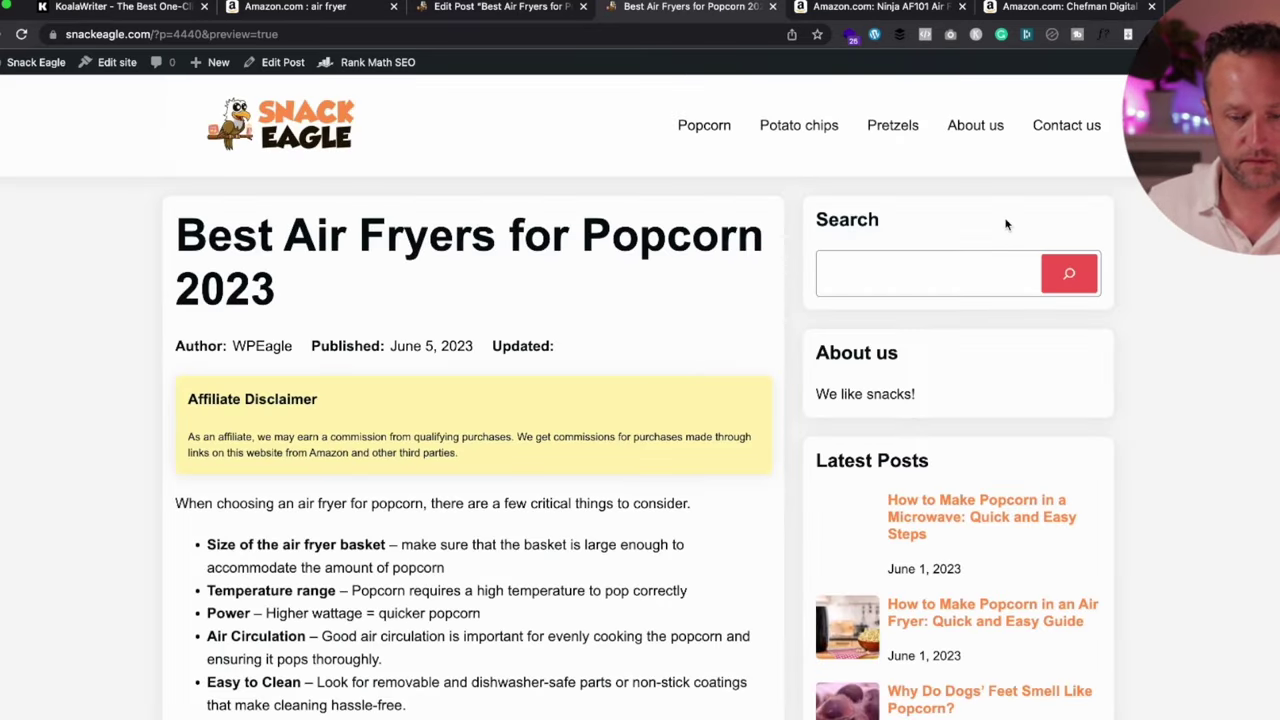
Examine the comparison table, the Ninja AF101 product box and the review paragraphs beneath it in the preview
{"action": "scroll", "coordinate": [577, 318], "scroll_direction": "down", "scroll_amount": 10}
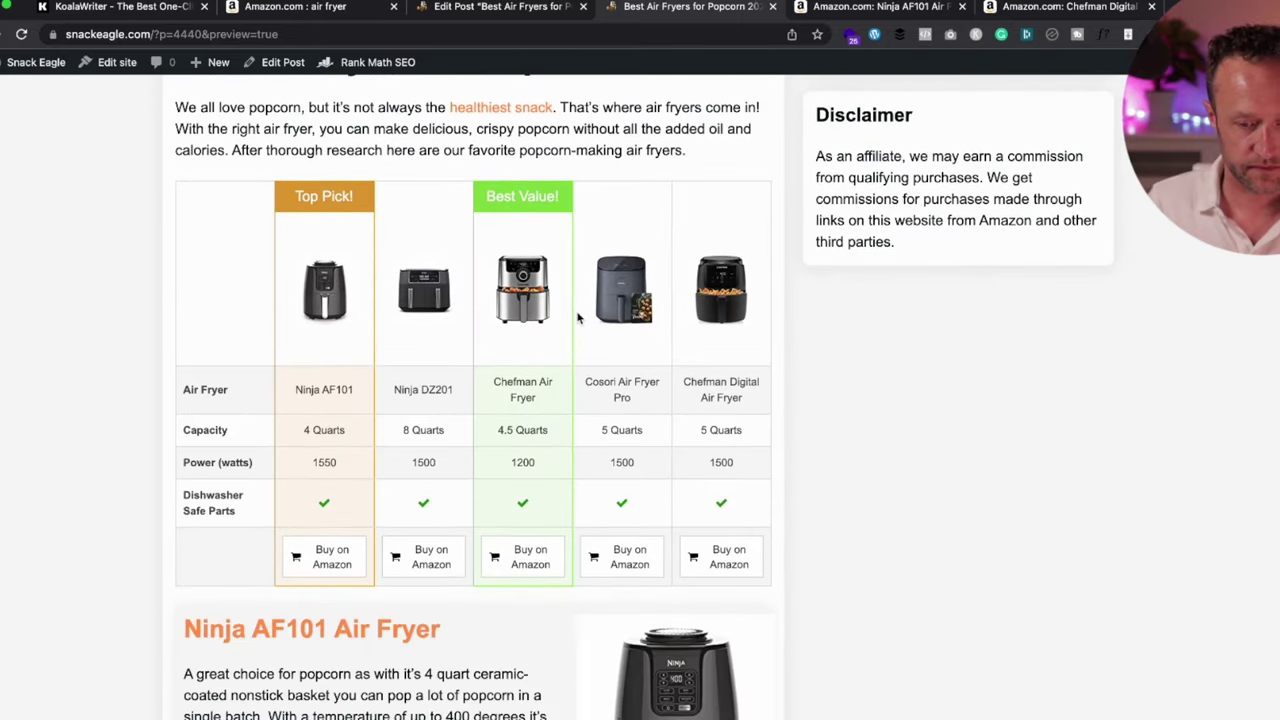
{"action": "scroll", "coordinate": [577, 318], "scroll_direction": "down", "scroll_amount": 1}
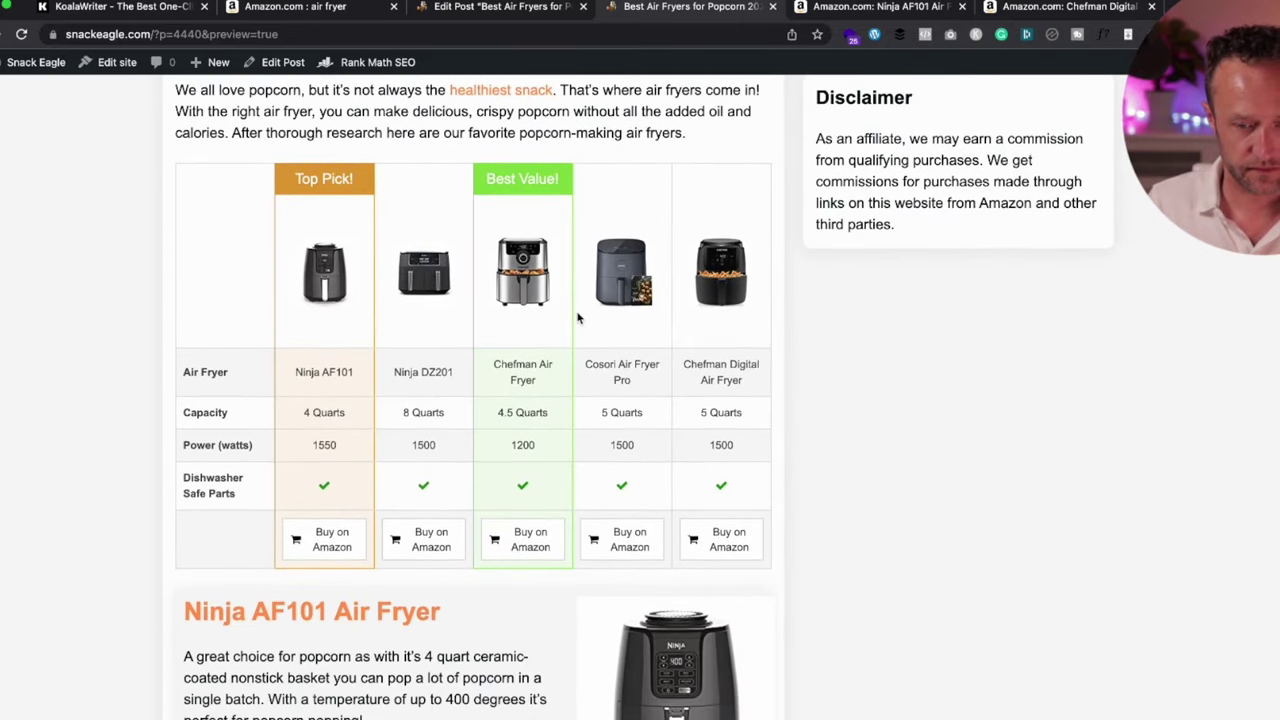
{"action": "scroll", "coordinate": [577, 318], "scroll_direction": "down", "scroll_amount": 6}
{"action": "scroll", "coordinate": [577, 318], "scroll_direction": "up", "scroll_amount": 1}
{"action": "scroll", "coordinate": [578, 318], "scroll_direction": "down", "scroll_amount": 2}
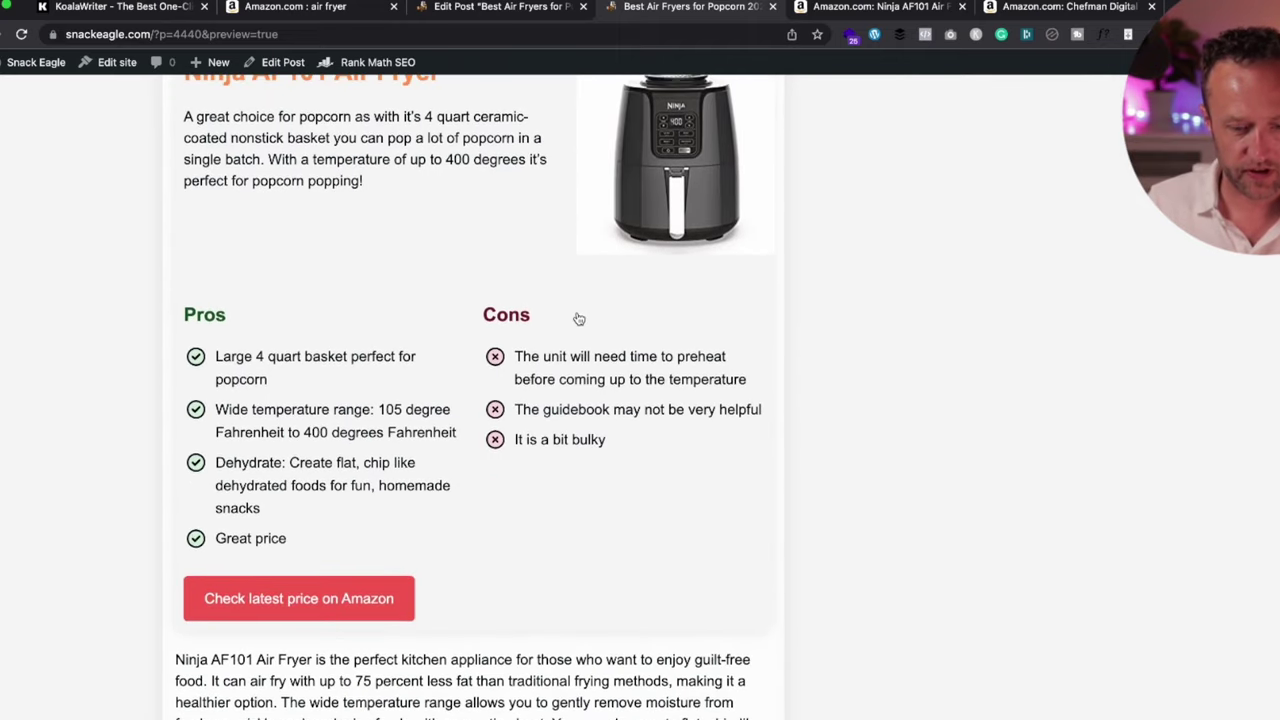
{"action": "scroll", "coordinate": [578, 318], "scroll_direction": "up", "scroll_amount": 2}
{"action": "scroll", "coordinate": [578, 318], "scroll_direction": "up", "scroll_amount": 1}
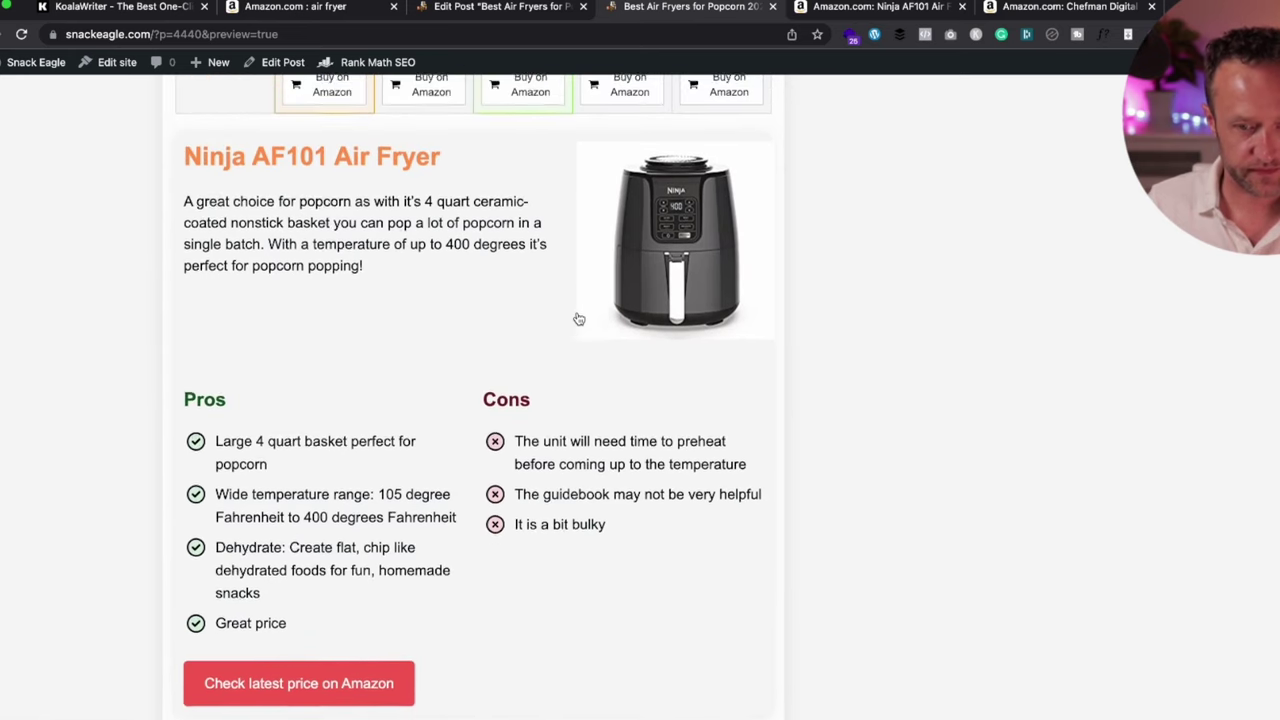
{"action": "scroll", "coordinate": [578, 318], "scroll_direction": "down", "scroll_amount": 5}
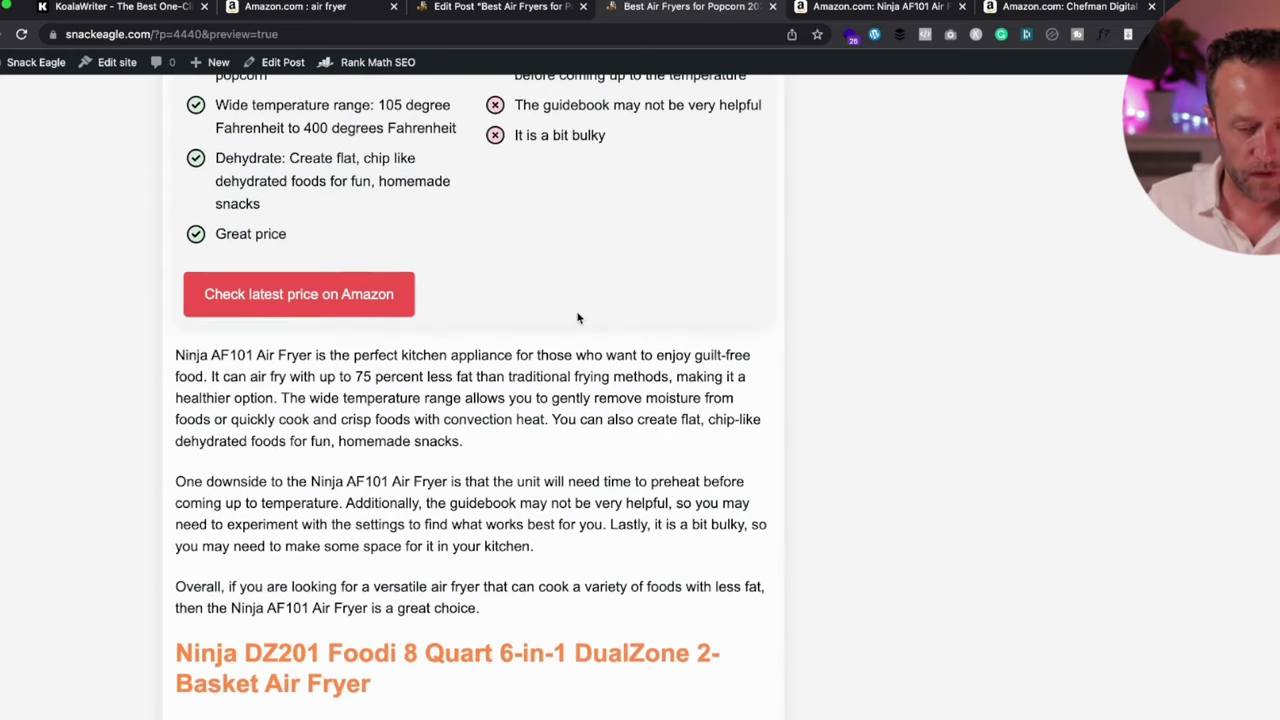
{"action": "scroll", "coordinate": [577, 318], "scroll_direction": "up", "scroll_amount": 3}
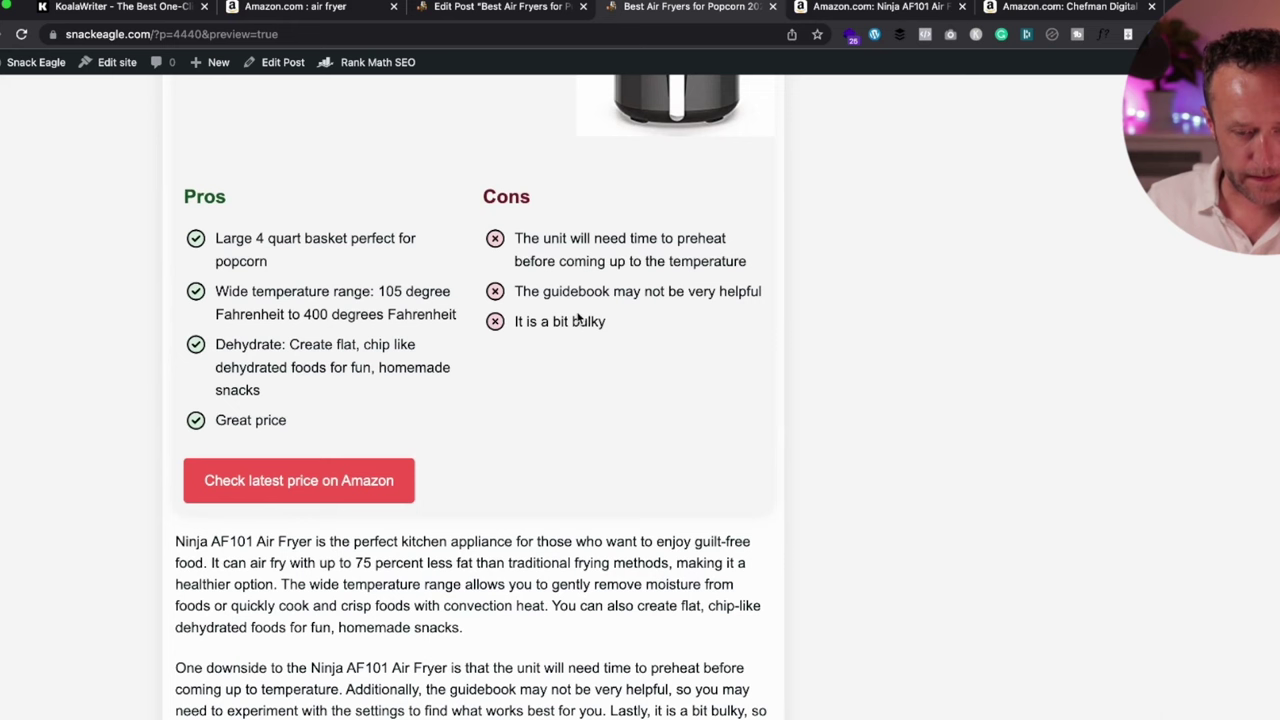
{"action": "scroll", "coordinate": [578, 318], "scroll_direction": "down", "scroll_amount": 3}
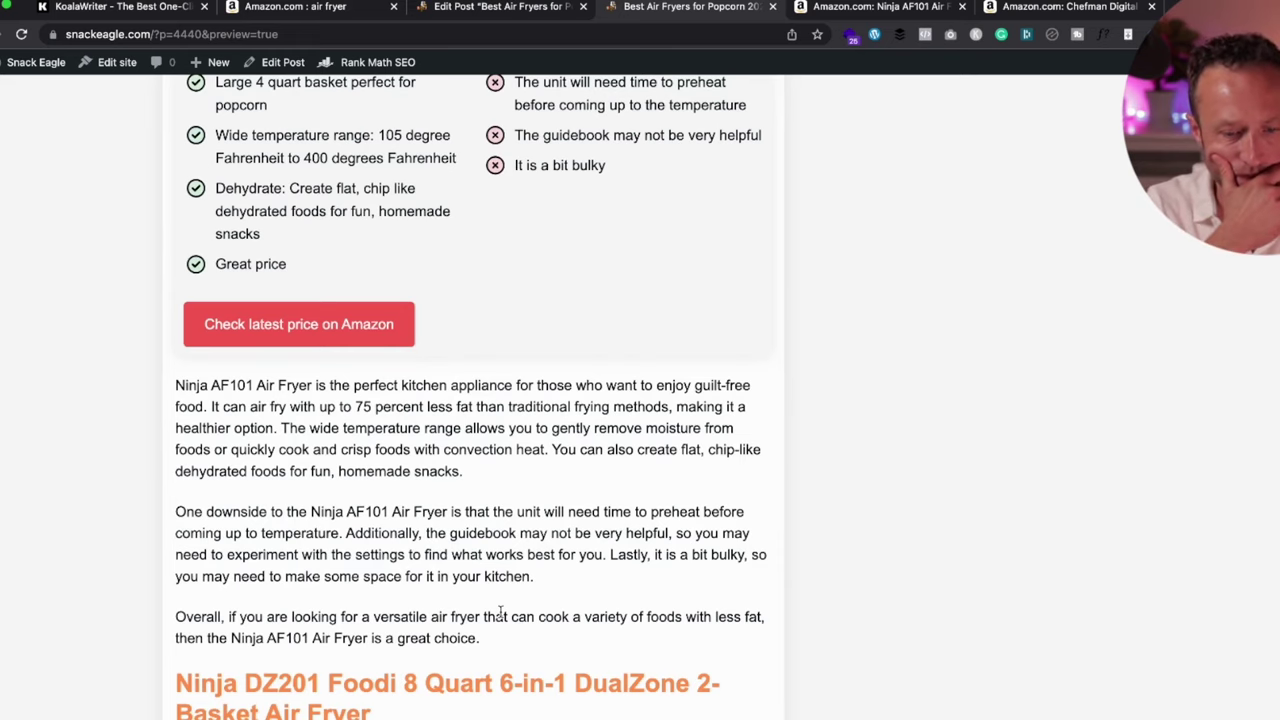
{"action": "scroll", "coordinate": [500, 613], "scroll_direction": "down", "scroll_amount": 1}
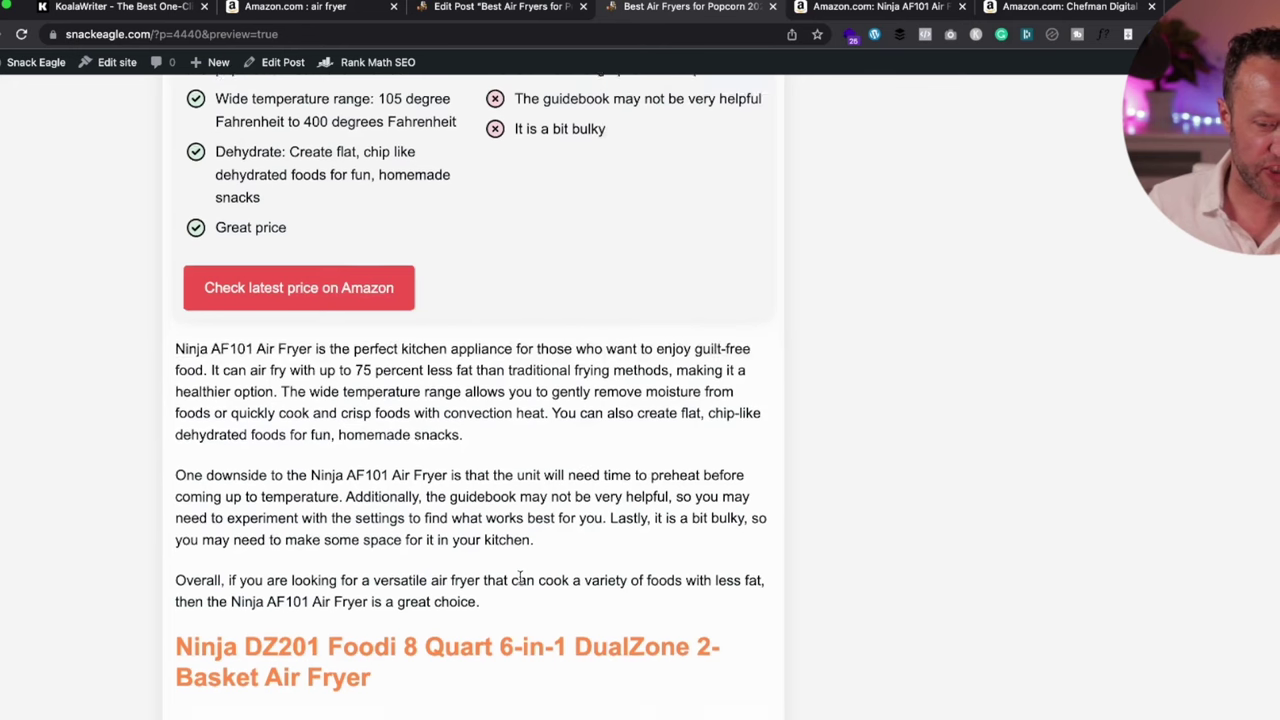
{"action": "scroll", "coordinate": [511, 514], "scroll_direction": "down", "scroll_amount": 1}
{"action": "scroll", "coordinate": [511, 514], "scroll_direction": "up", "scroll_amount": 7}
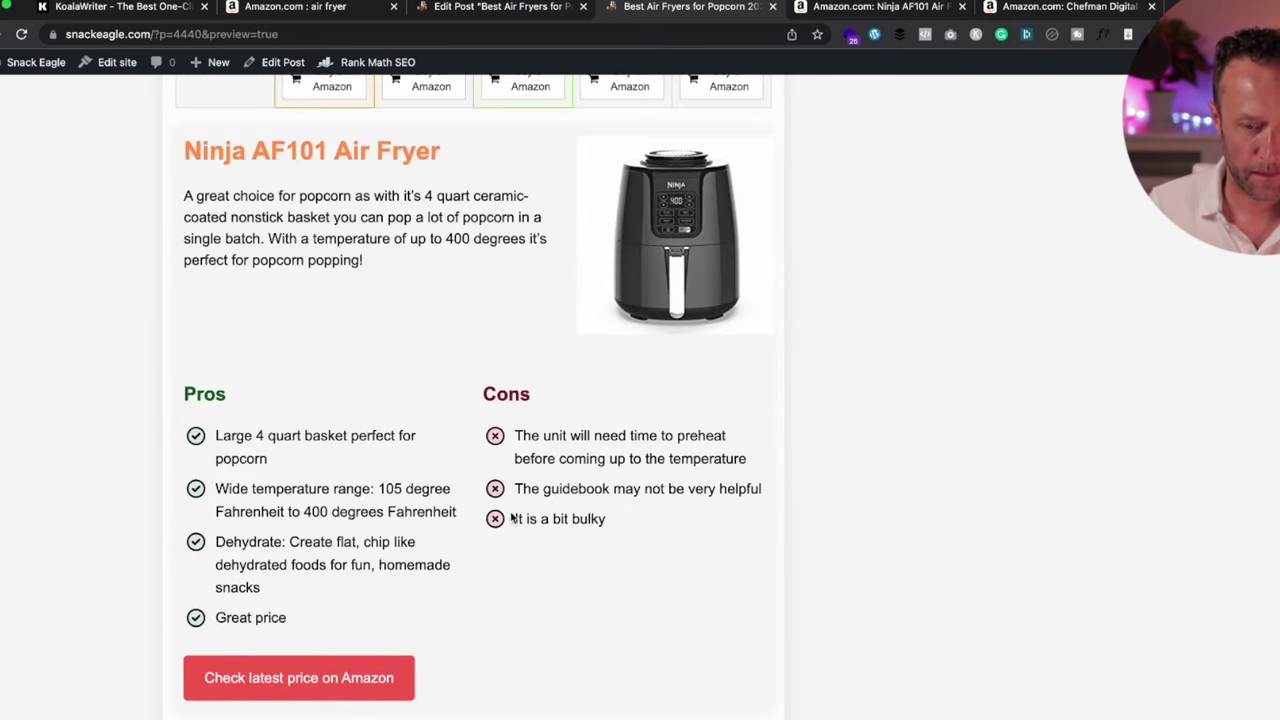
{"action": "scroll", "coordinate": [512, 517], "scroll_direction": "down", "scroll_amount": 5}
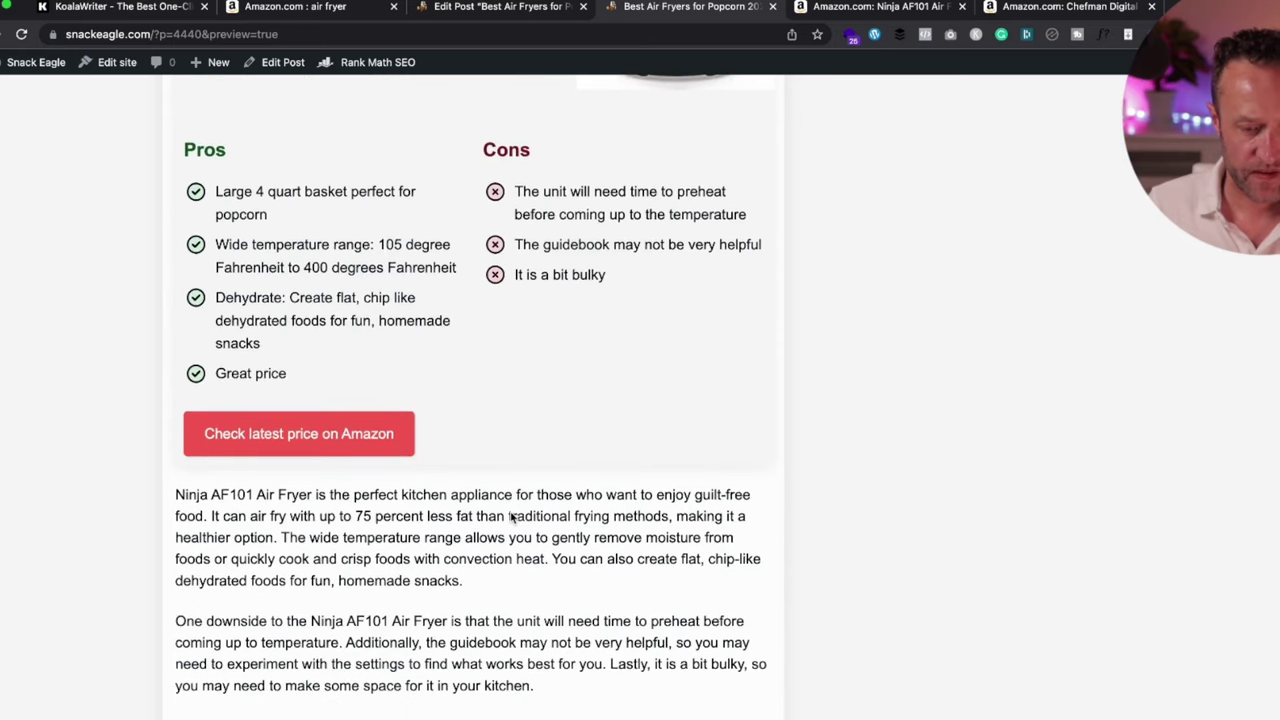
{"action": "scroll", "coordinate": [512, 517], "scroll_direction": "up", "scroll_amount": 6}
{"action": "scroll", "coordinate": [416, 417], "scroll_direction": "down", "scroll_amount": 6}
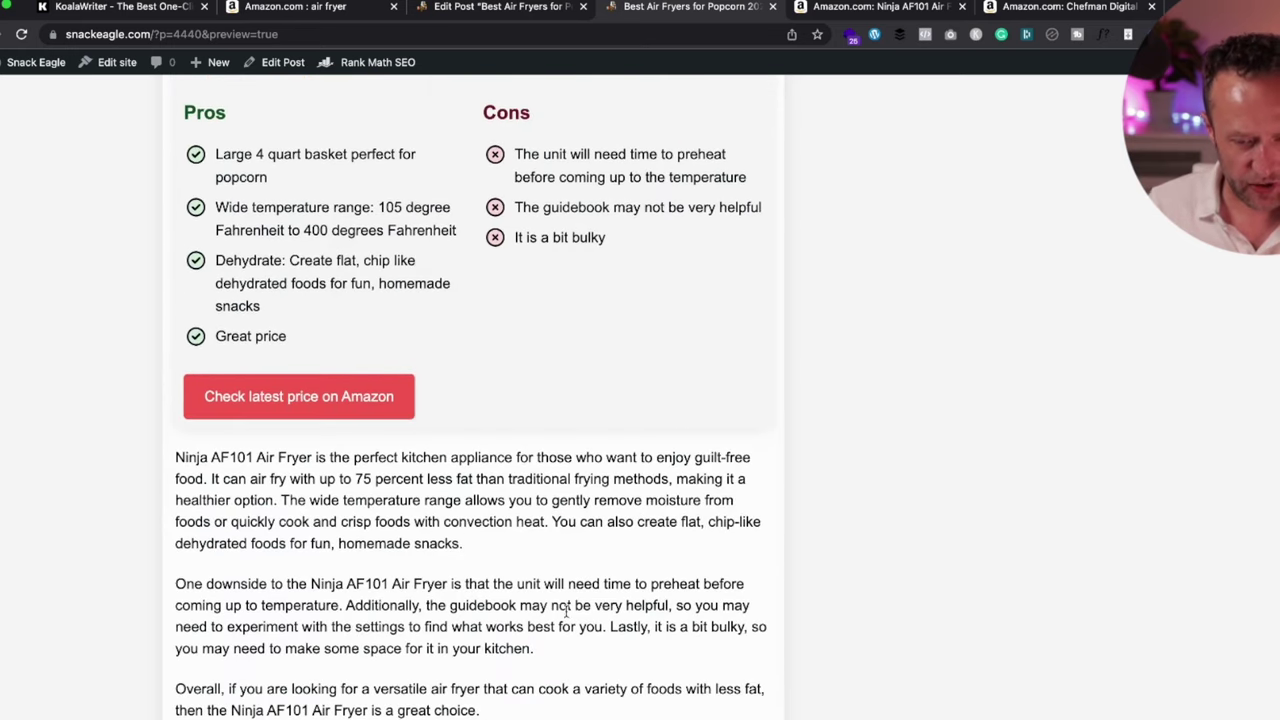
{"action": "scroll", "coordinate": [416, 614], "scroll_direction": "down", "scroll_amount": 1}
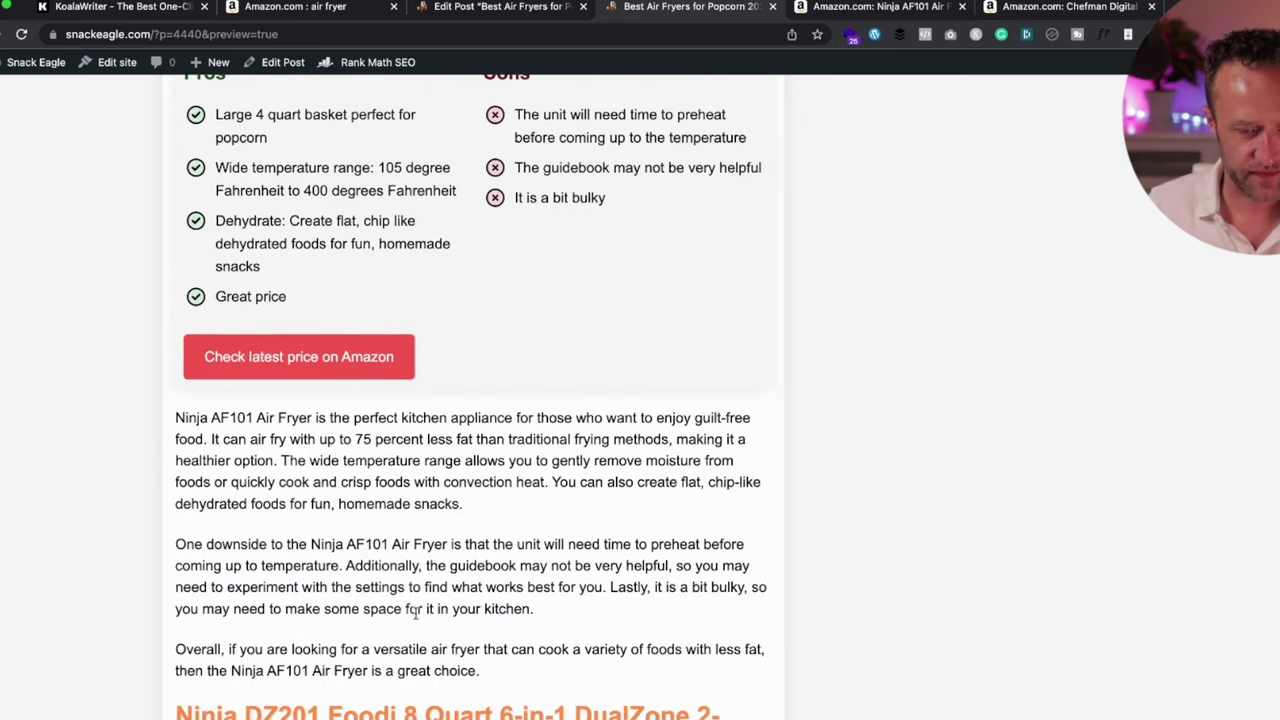
Add a paragraph to the Ninja AF101 description: "In addition to popcorn you can also create flat, chip-like dehydrated foods for fun, homemade snacks."
{"action": "left_click", "coordinate": [480, 8]}
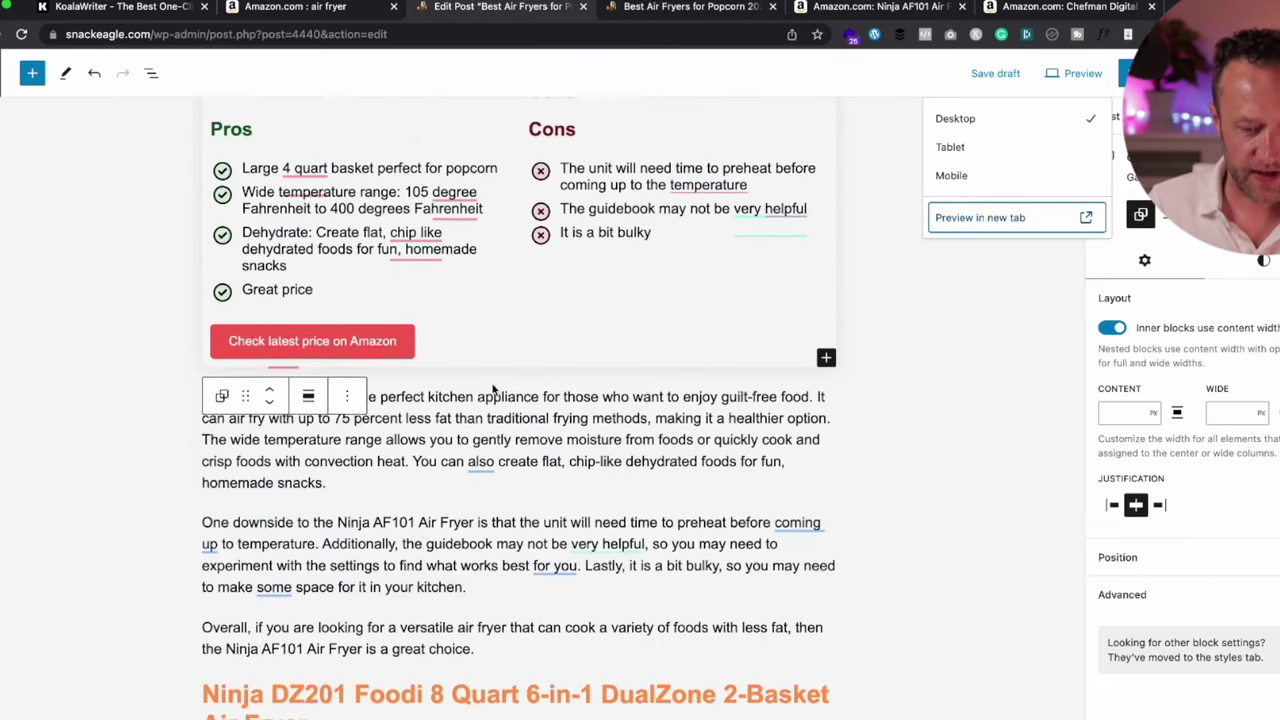
{"action": "scroll", "coordinate": [492, 538], "scroll_direction": "down", "scroll_amount": 2}
{"action": "left_click_drag", "start_coordinate": [412, 384], "coordinate": [441, 404]}
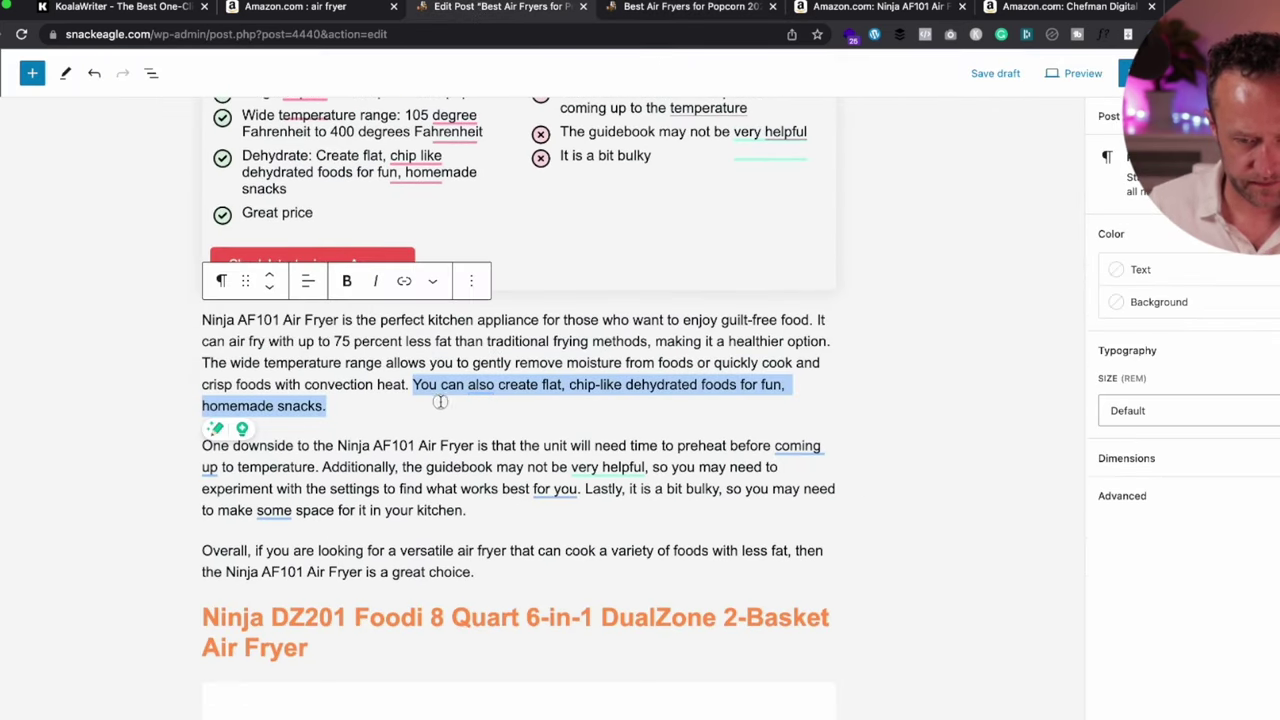
{"action": "scroll", "coordinate": [445, 410], "scroll_direction": "up", "scroll_amount": 10}
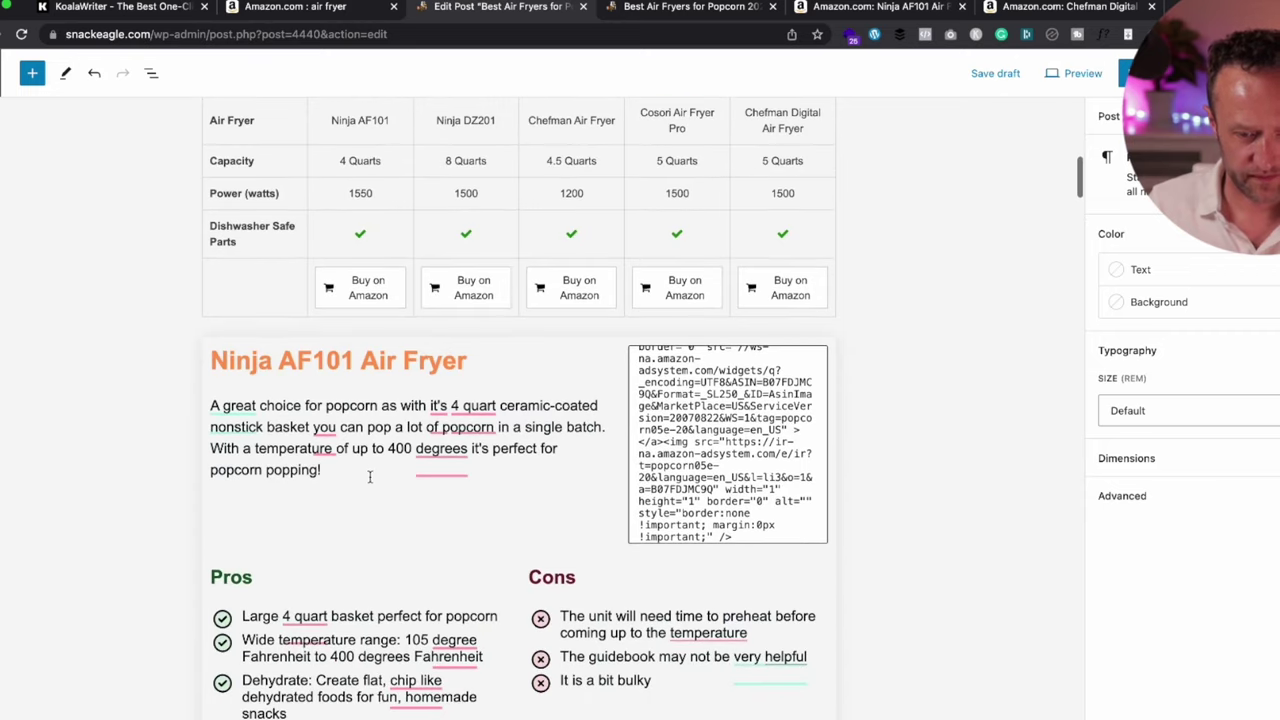
{"action": "left_click", "coordinate": [370, 466]}
{"action": "key", "text": "Return"}
{"action": "type", "text": "In addition to popcorn you can also create flat, chip-like dehydrated foods for fun, homemade snacks."}
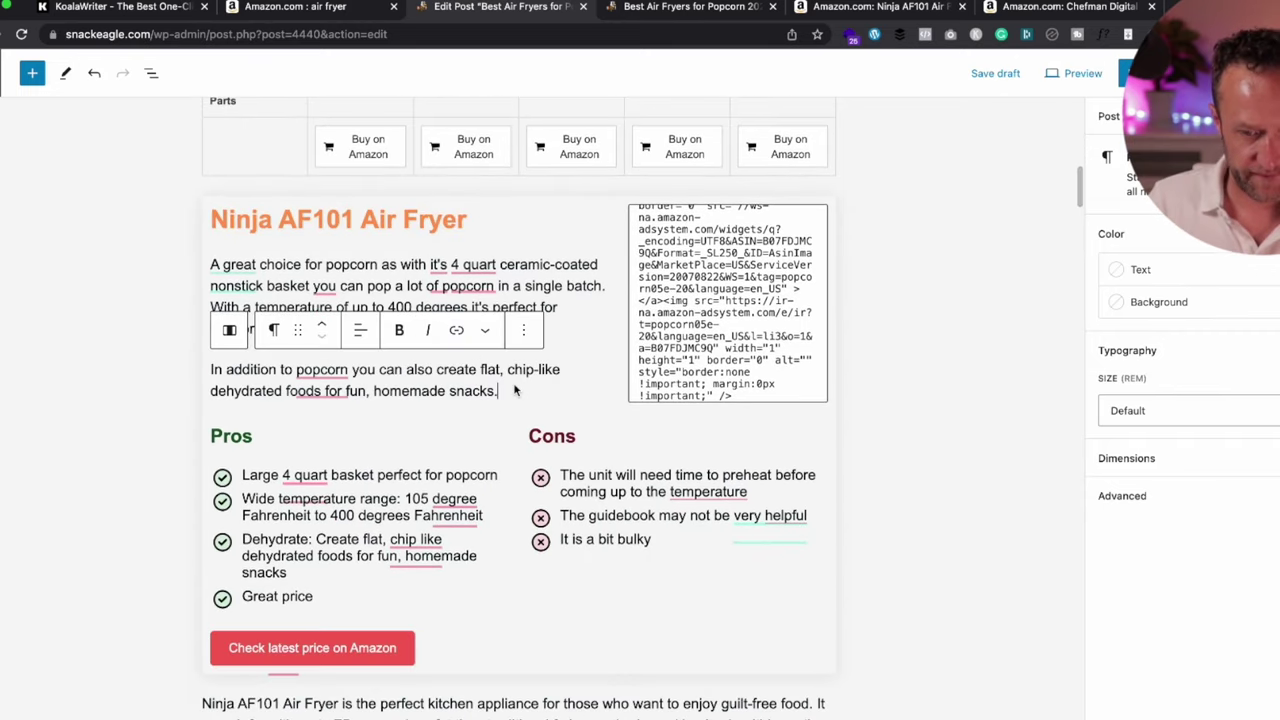
Add another paragraph: "One downside to the Ninja AF101 Air Fryer is that the unit will need time to preheat before coming up to temperature."
{"action": "key", "text": "Return"}
{"action": "type", "text": "One downside to the Ninja AF101 Air Fryer is that the unit will need time to preheat before coming up to temperature."}
Reword the end of the downside paragraph to "coming up to the temperature required for popcorn."
{"action": "mouse_move", "coordinate": [425, 395]}
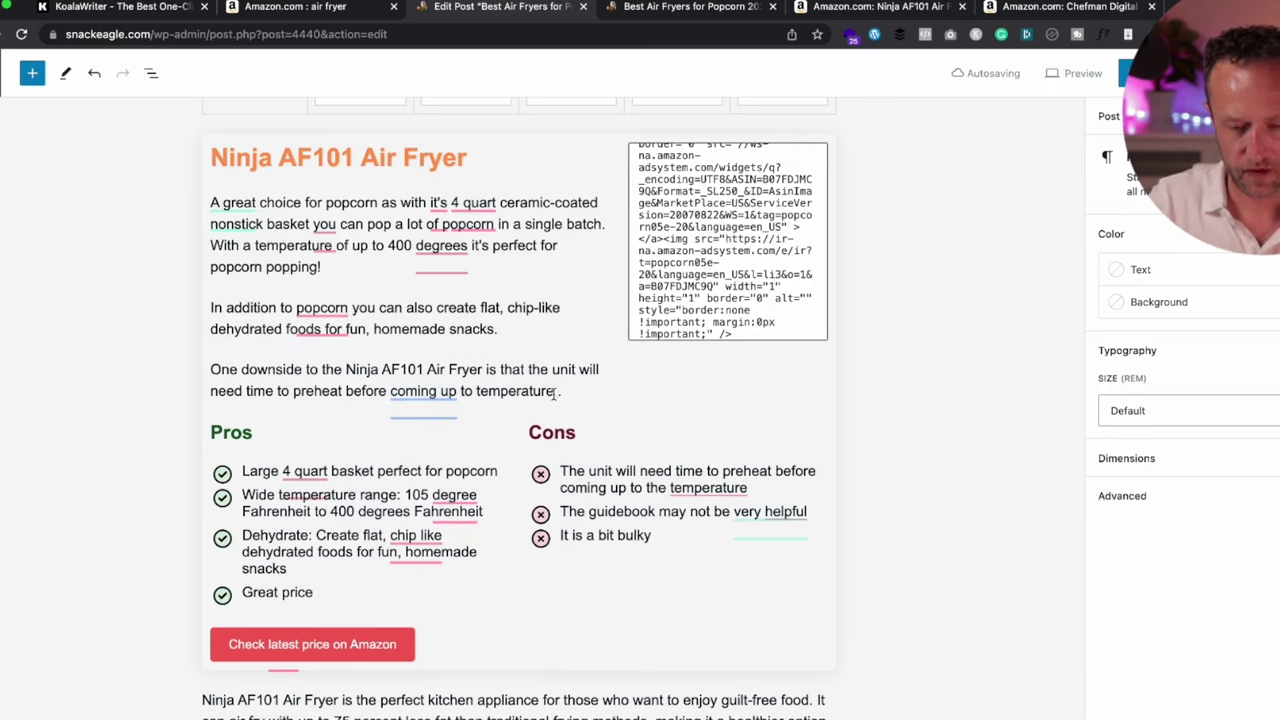
{"action": "left_click", "coordinate": [474, 392]}
{"action": "type", "text": "the t"}
{"action": "left_click", "coordinate": [579, 391]}
{"action": "key", "text": "Delete"}
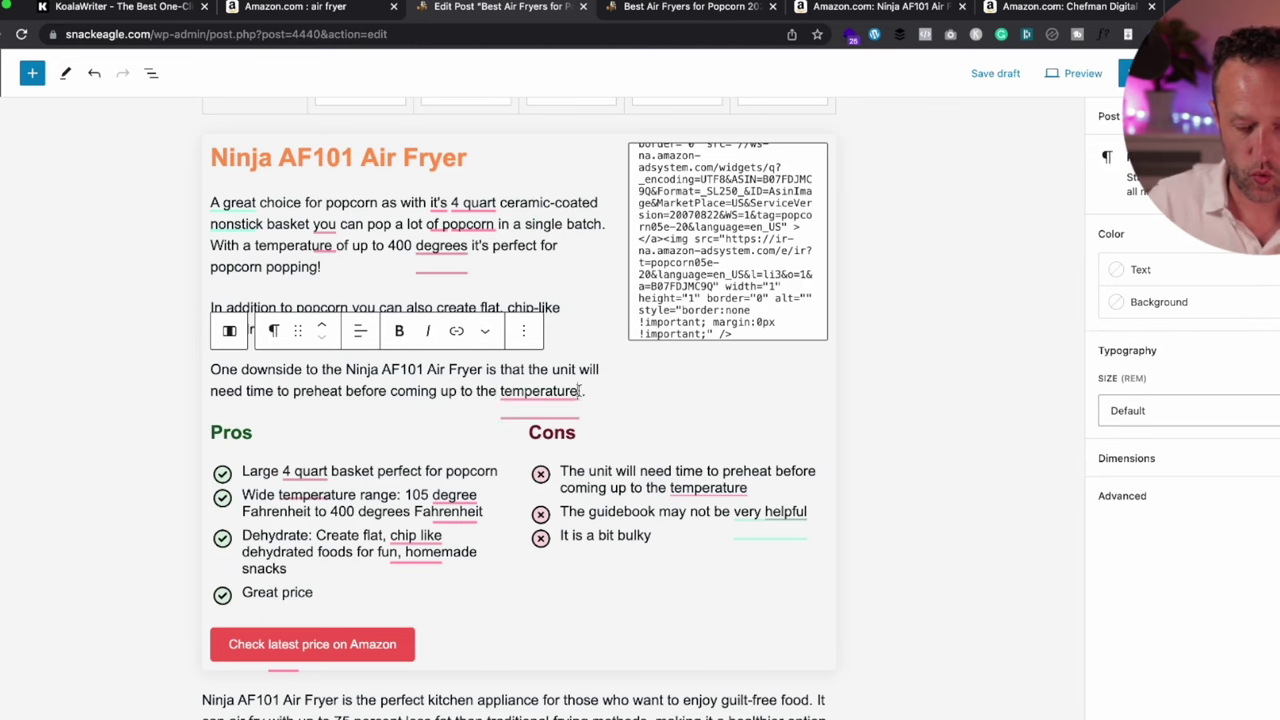
{"action": "type", "text": "required for popcorn"}
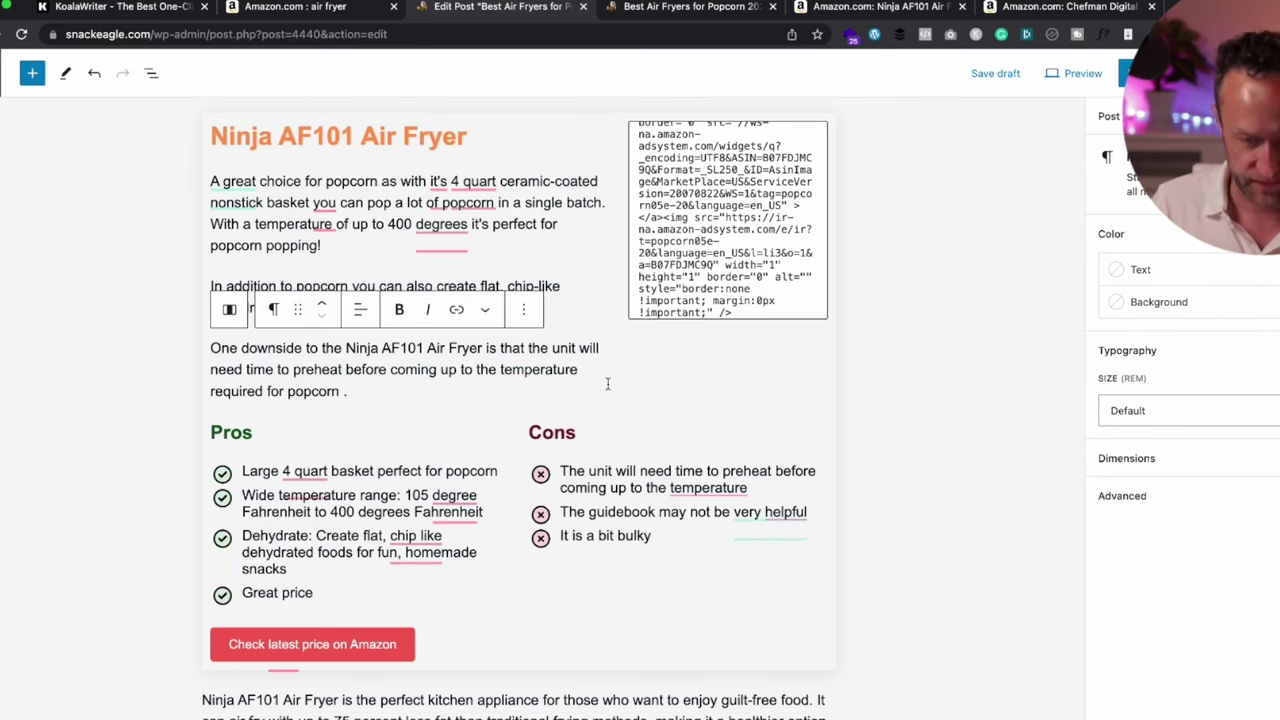
{"action": "key", "text": "Right"}
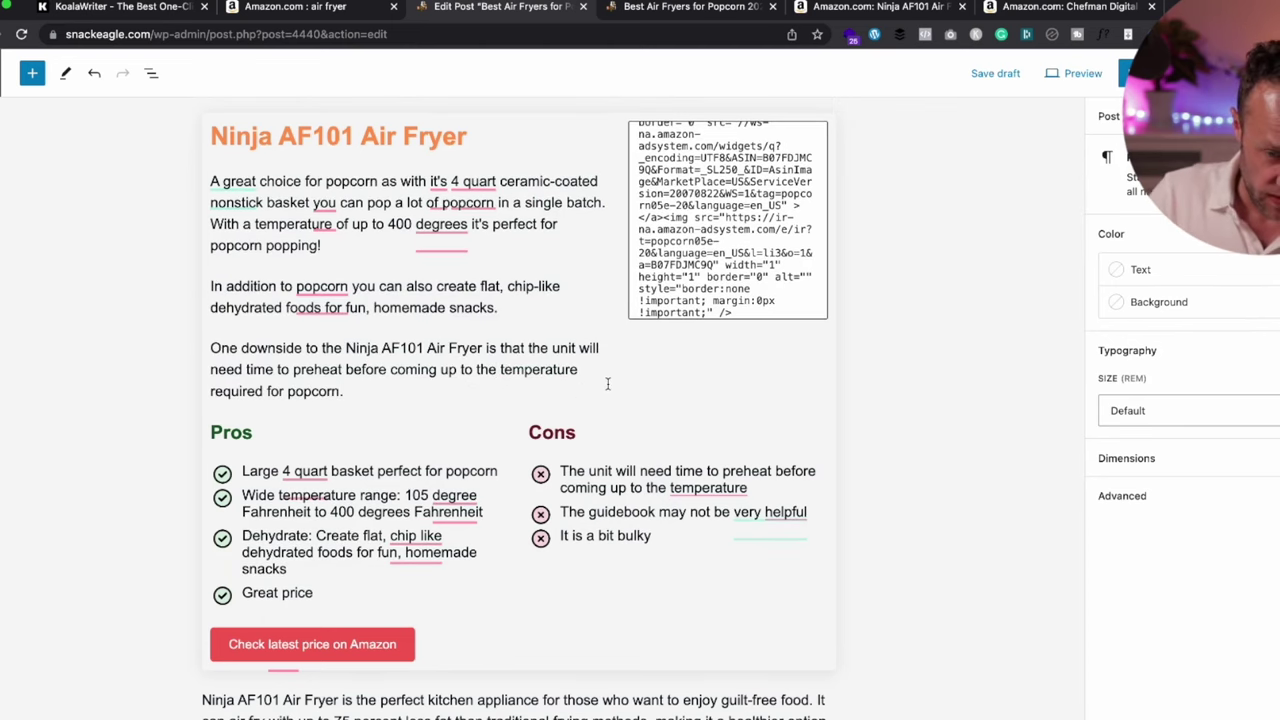
Delete the three original review paragraphs below the Ninja AF101 product box, including the leftover empty block
{"action": "scroll", "coordinate": [607, 384], "scroll_direction": "down", "scroll_amount": 5}
{"action": "left_click", "coordinate": [204, 392]}
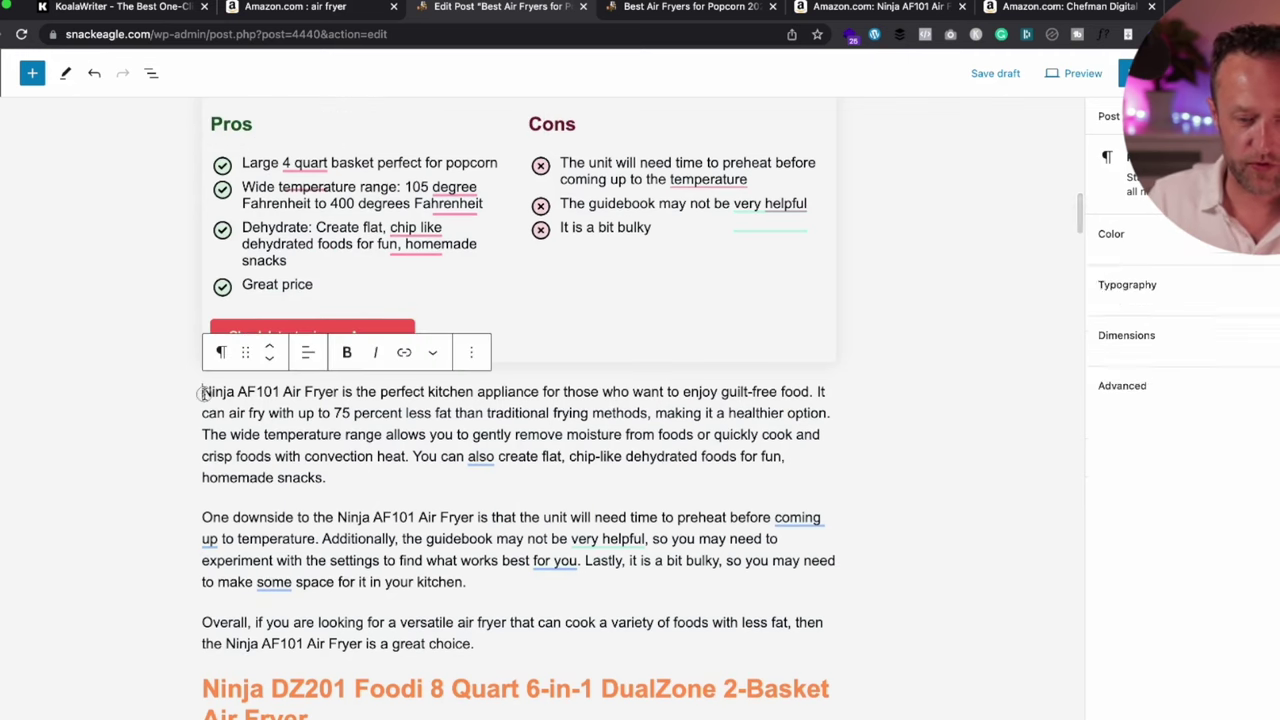
{"action": "left_click_drag", "start_coordinate": [204, 392], "coordinate": [564, 648]}
{"action": "key", "text": "BackSpace"}
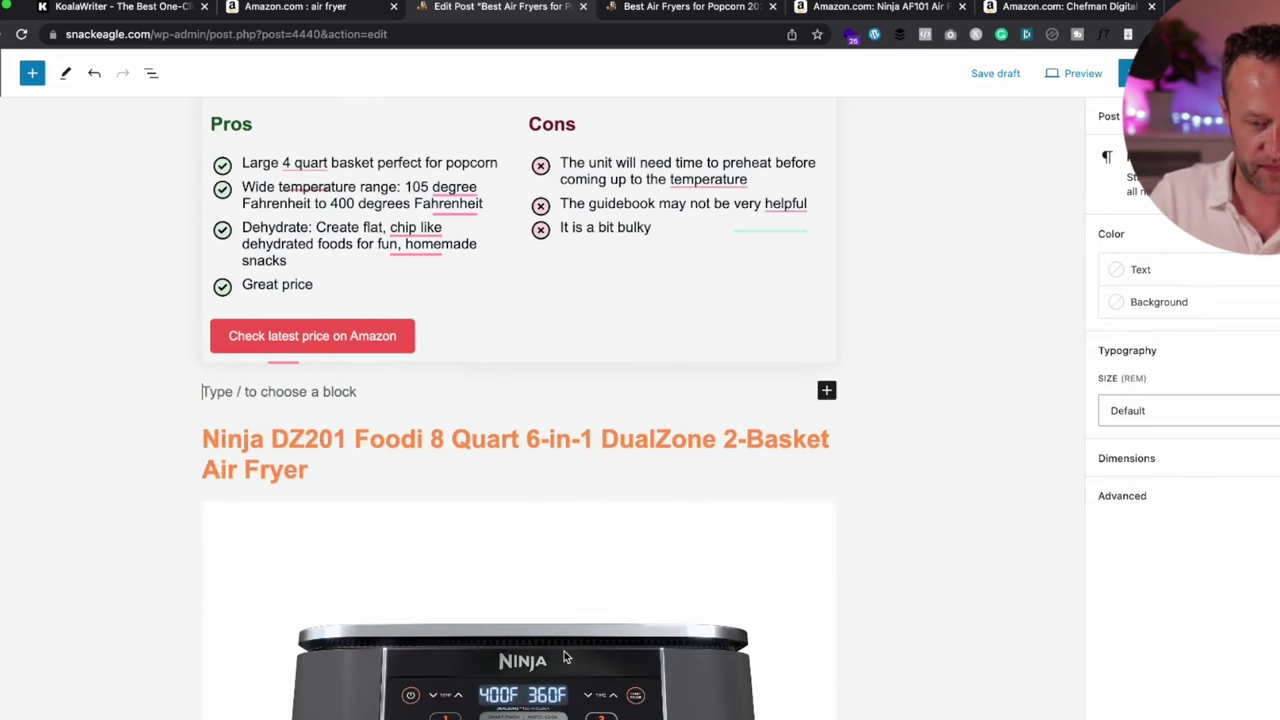
{"action": "key", "text": "BackSpace"}
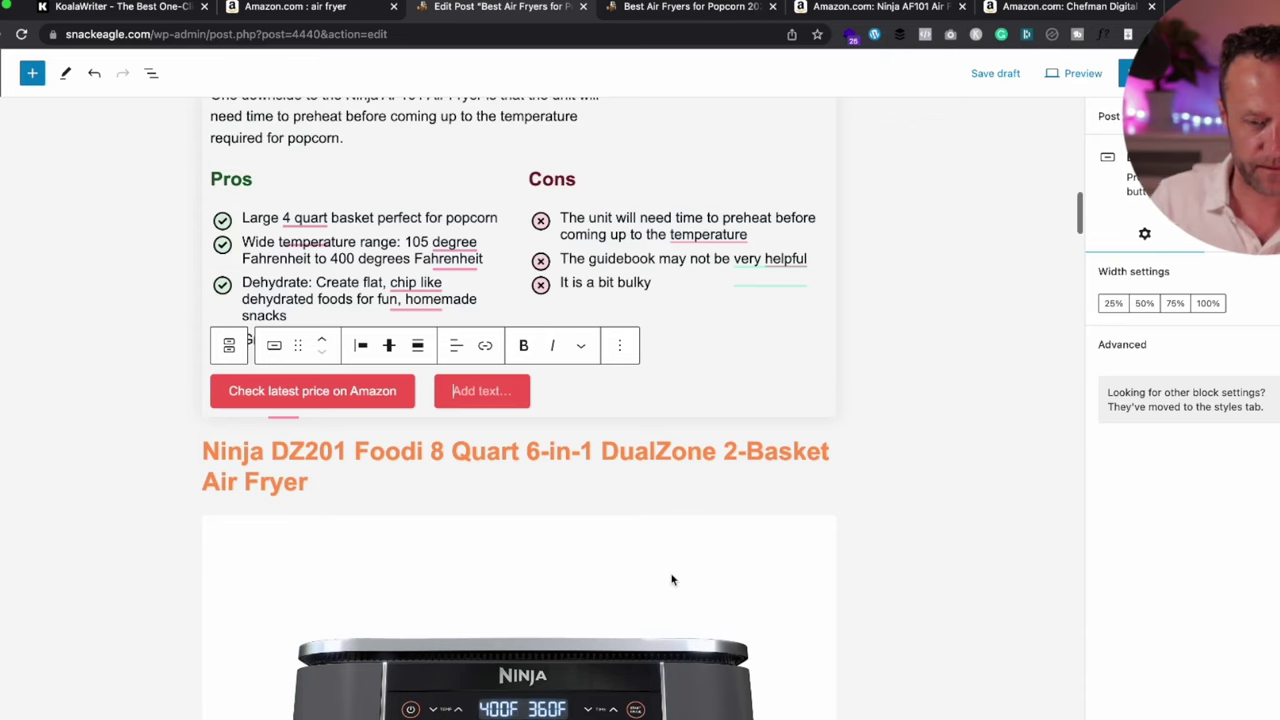
Delete the empty second button beside "Check latest price on Amazon" in the Ninja AF101 product box
{"action": "left_click", "coordinate": [622, 350]}
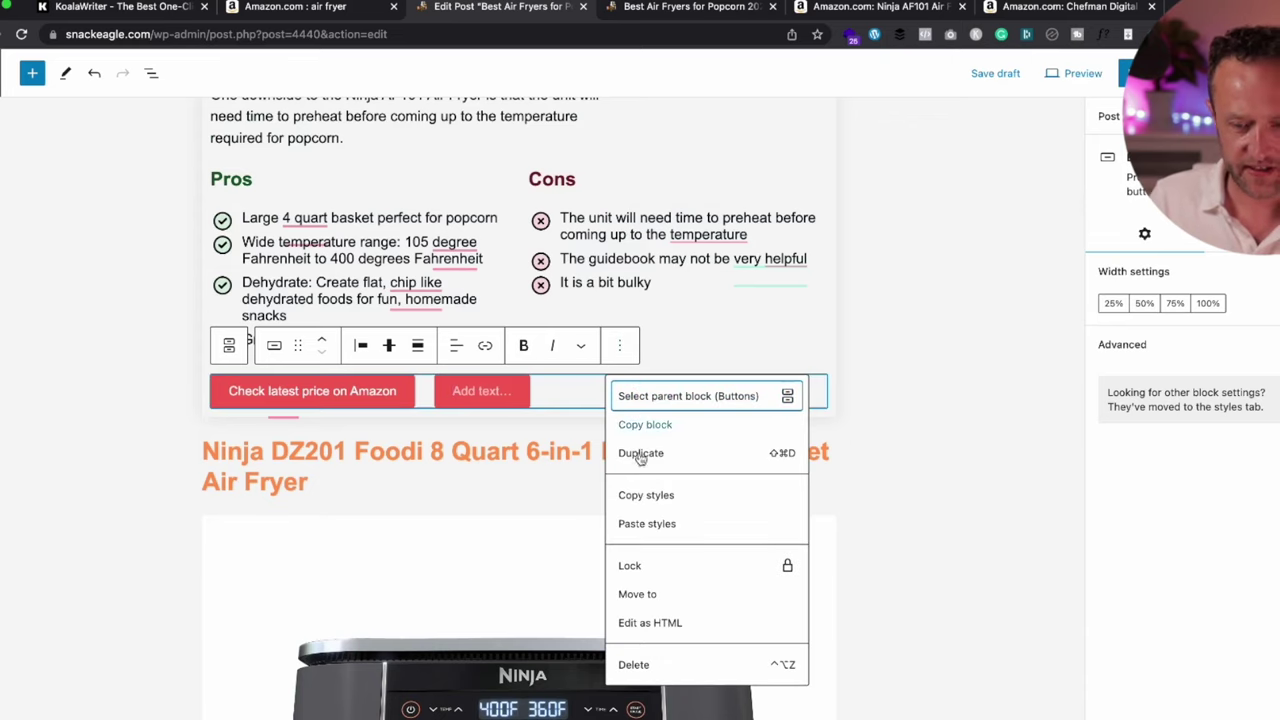
{"action": "left_click", "coordinate": [672, 664]}
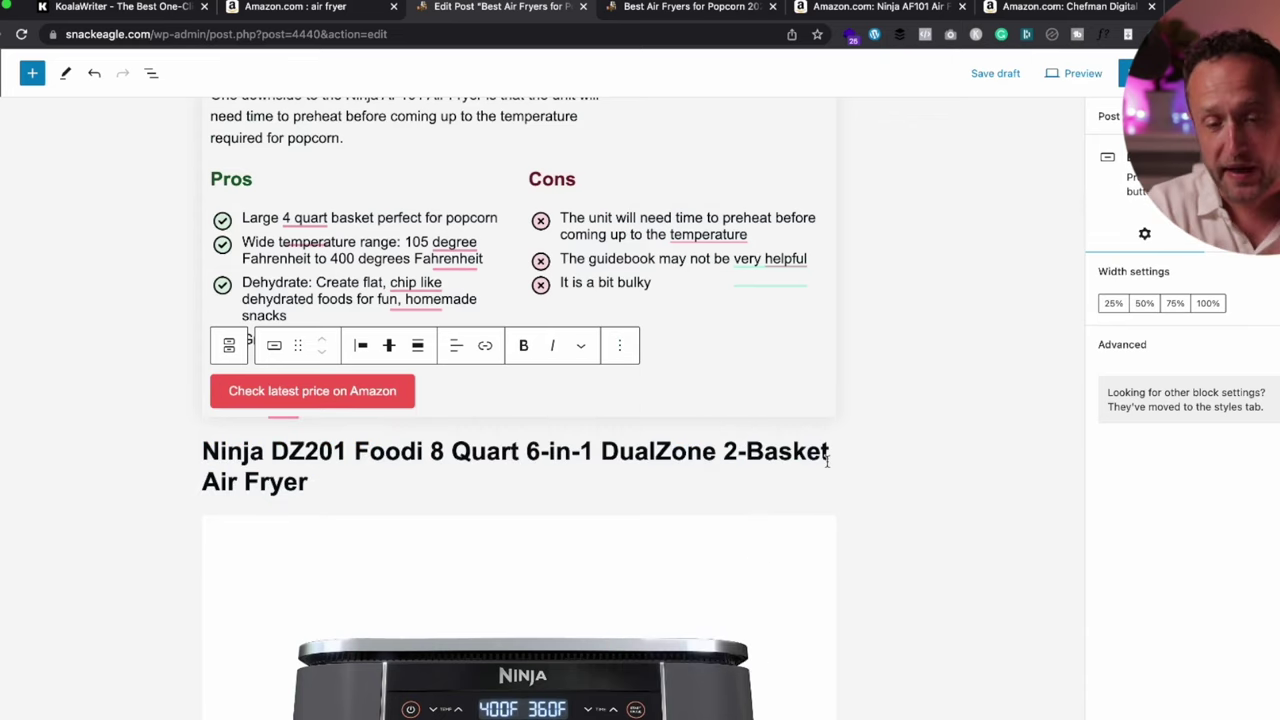
Look through the remaining unconverted air fryer reviews below the Ninja AF101 box, from the Ninja DZ201 Foodi to the COSORI
{"action": "scroll", "coordinate": [827, 461], "scroll_direction": "down", "scroll_amount": 15}
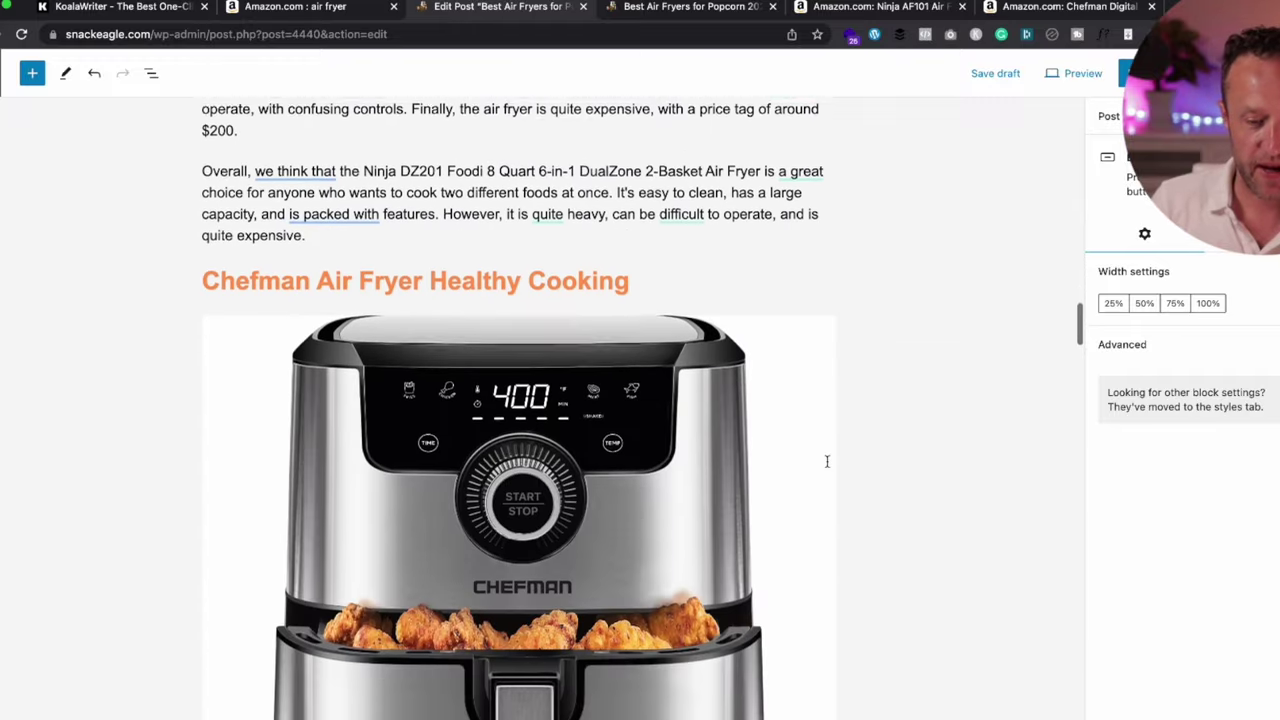
{"action": "scroll", "coordinate": [827, 467], "scroll_direction": "down", "scroll_amount": 10}
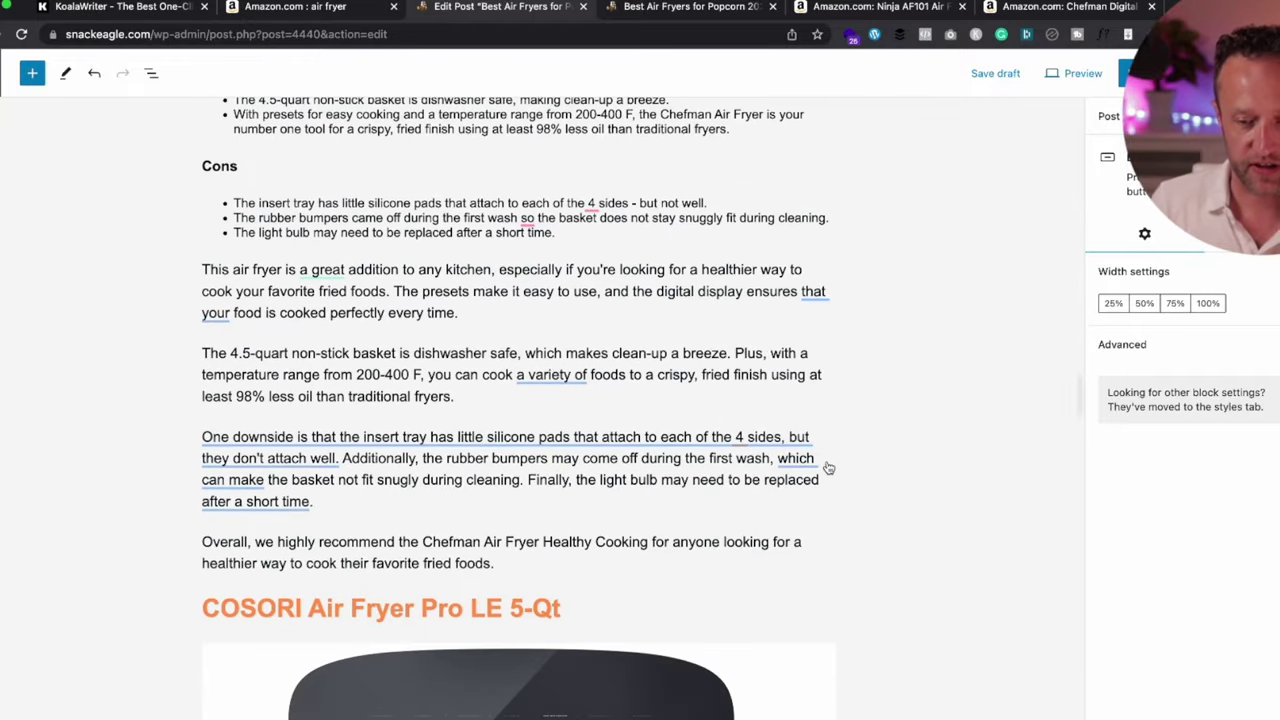
{"action": "scroll", "coordinate": [521, 398], "scroll_direction": "up", "scroll_amount": 10}
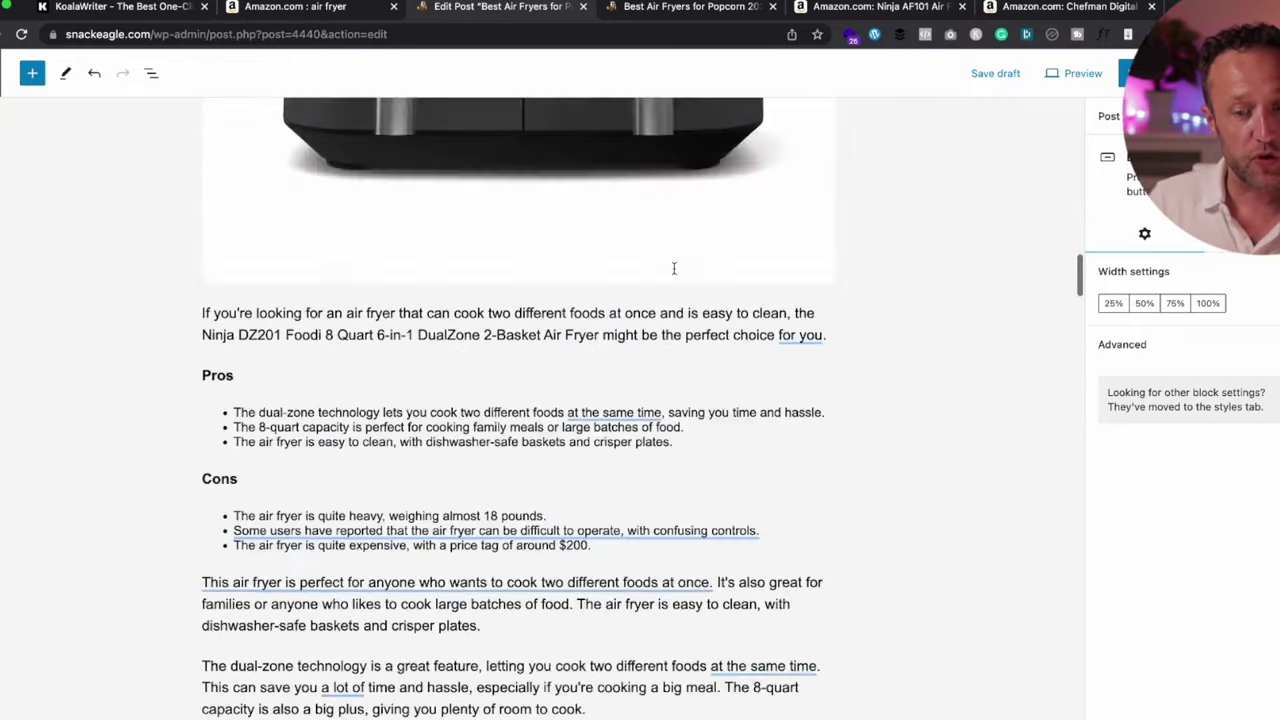
{"action": "scroll", "coordinate": [675, 273], "scroll_direction": "down", "scroll_amount": 5}
{"action": "scroll", "coordinate": [675, 273], "scroll_direction": "down", "scroll_amount": 6}
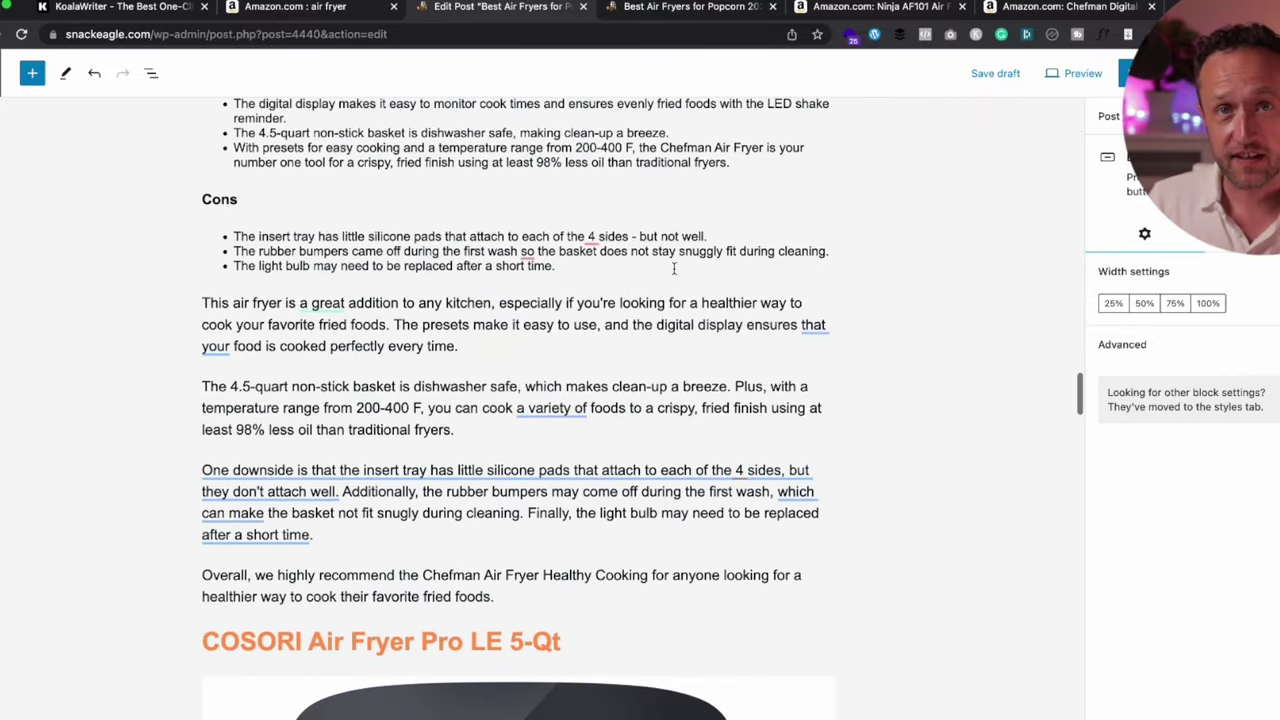
{"action": "scroll", "coordinate": [674, 268], "scroll_direction": "up", "scroll_amount": 8}
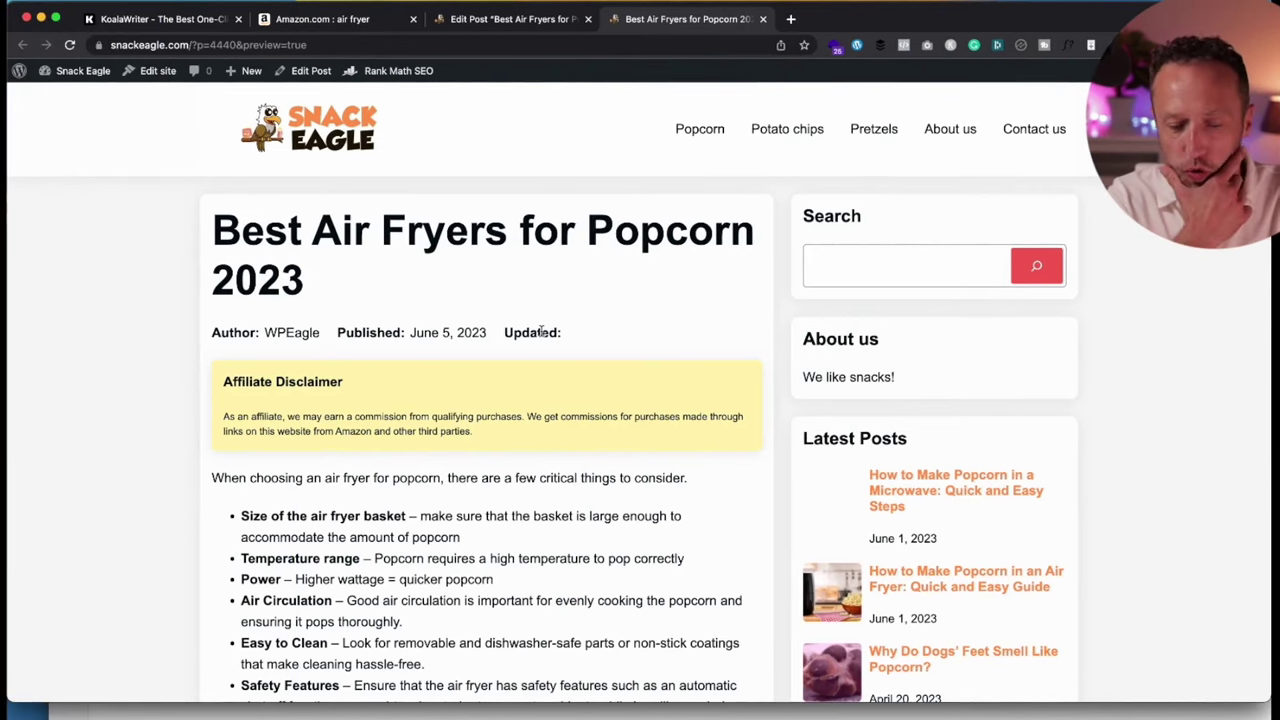
Review the comparison table and all the finished product boxes in the preview of the popcorn air fryer post
{"action": "scroll", "coordinate": [541, 332], "scroll_direction": "down", "scroll_amount": 12}
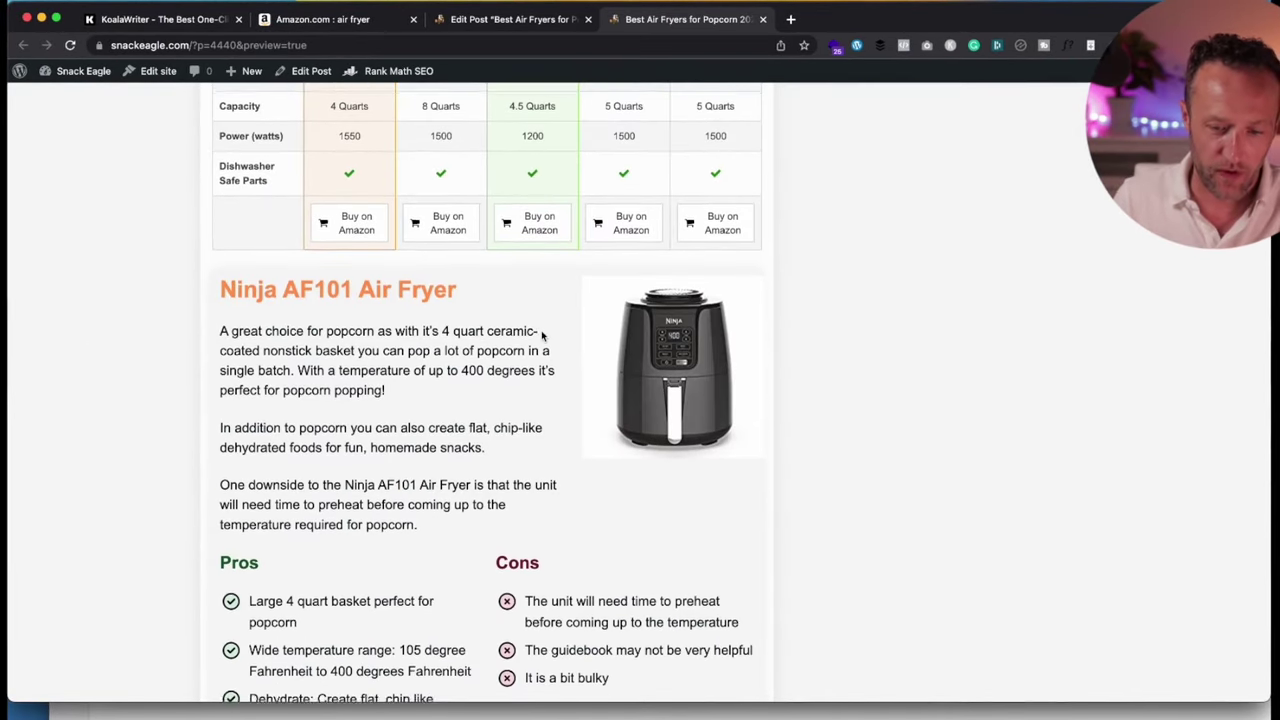
{"action": "scroll", "coordinate": [541, 335], "scroll_direction": "down", "scroll_amount": 5}
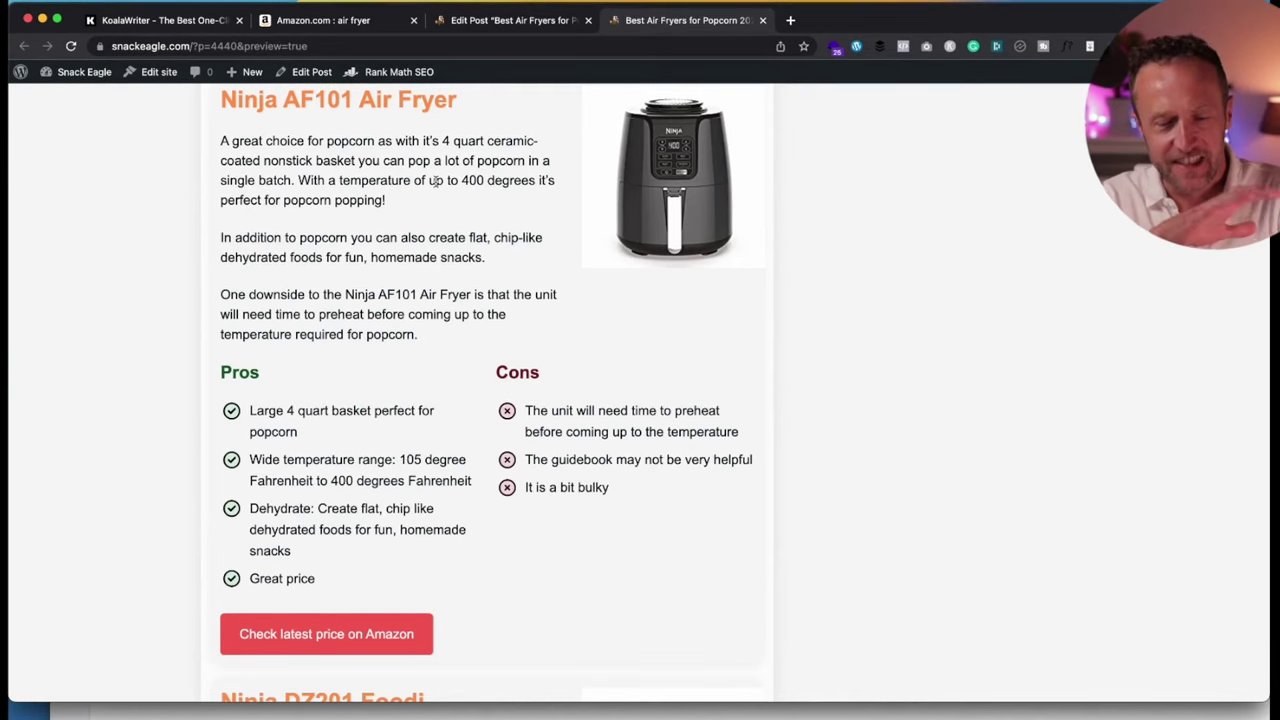
{"action": "scroll", "coordinate": [436, 181], "scroll_direction": "down", "scroll_amount": 12}
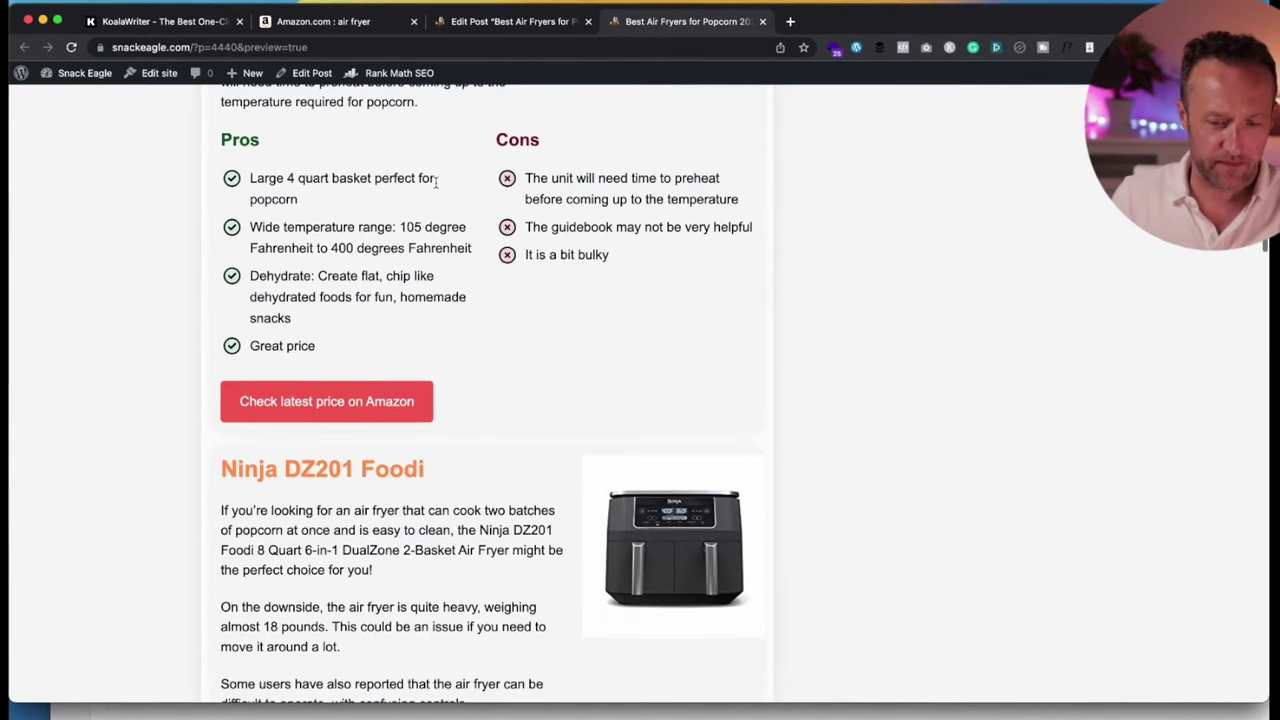
{"action": "scroll", "coordinate": [436, 187], "scroll_direction": "down", "scroll_amount": 2}
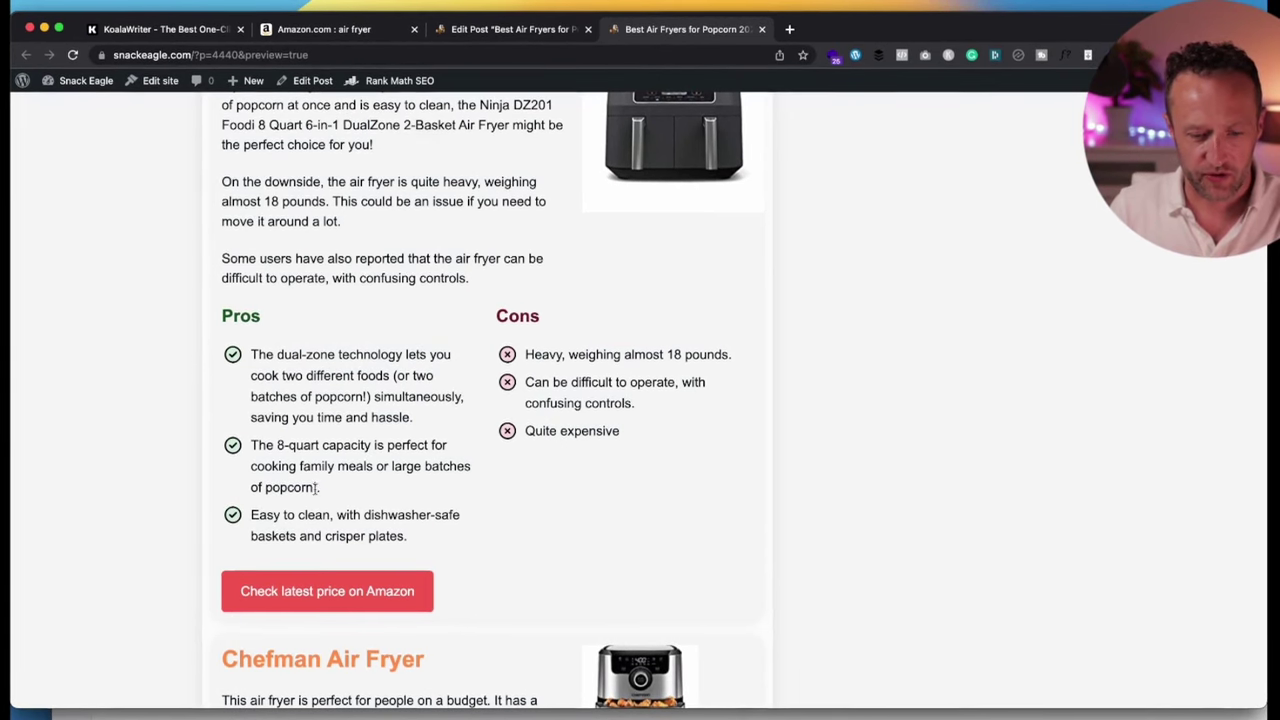
{"action": "left_click_drag", "start_coordinate": [265, 486], "coordinate": [316, 486]}
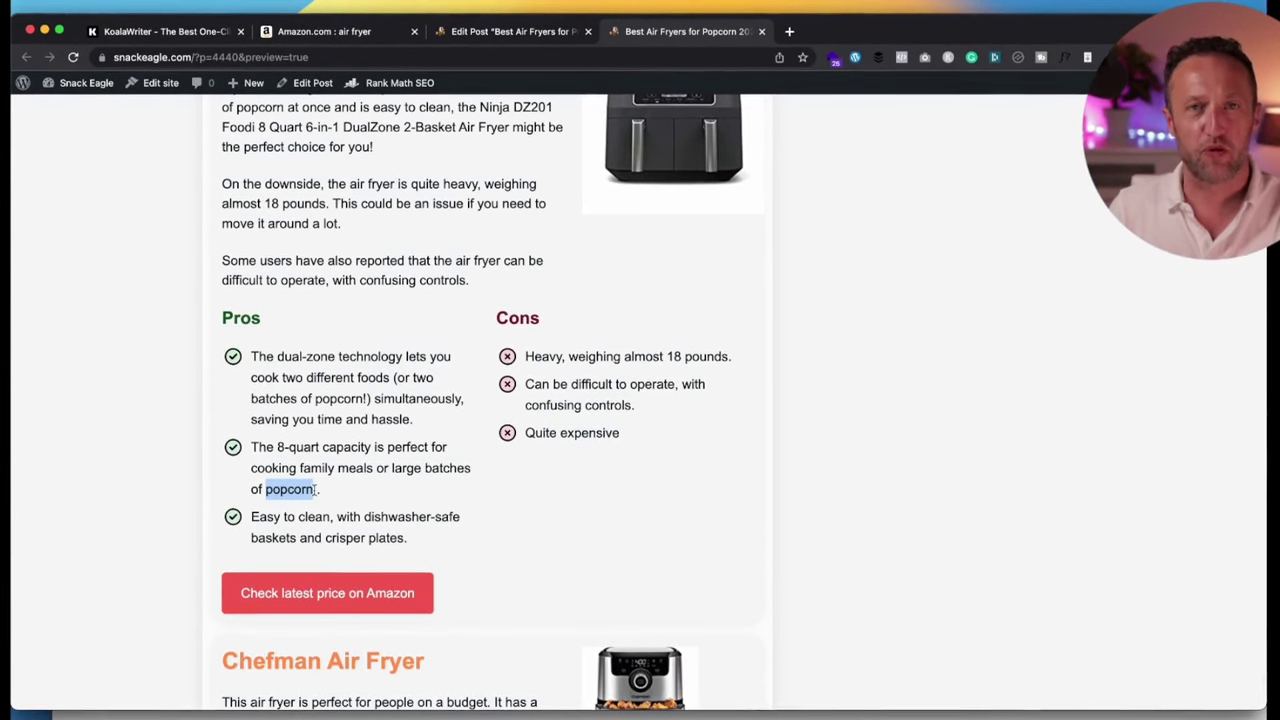
{"action": "scroll", "coordinate": [316, 490], "scroll_direction": "down", "scroll_amount": 10}
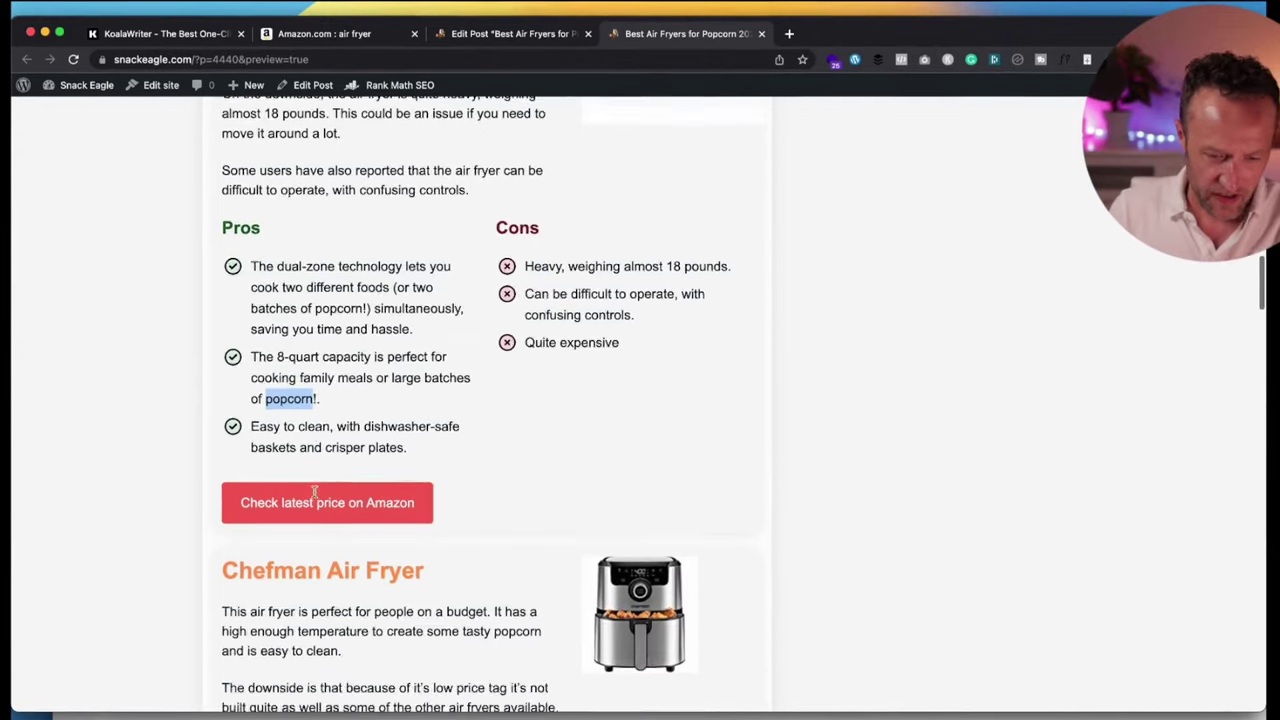
{"action": "scroll", "coordinate": [314, 492], "scroll_direction": "down", "scroll_amount": 4}
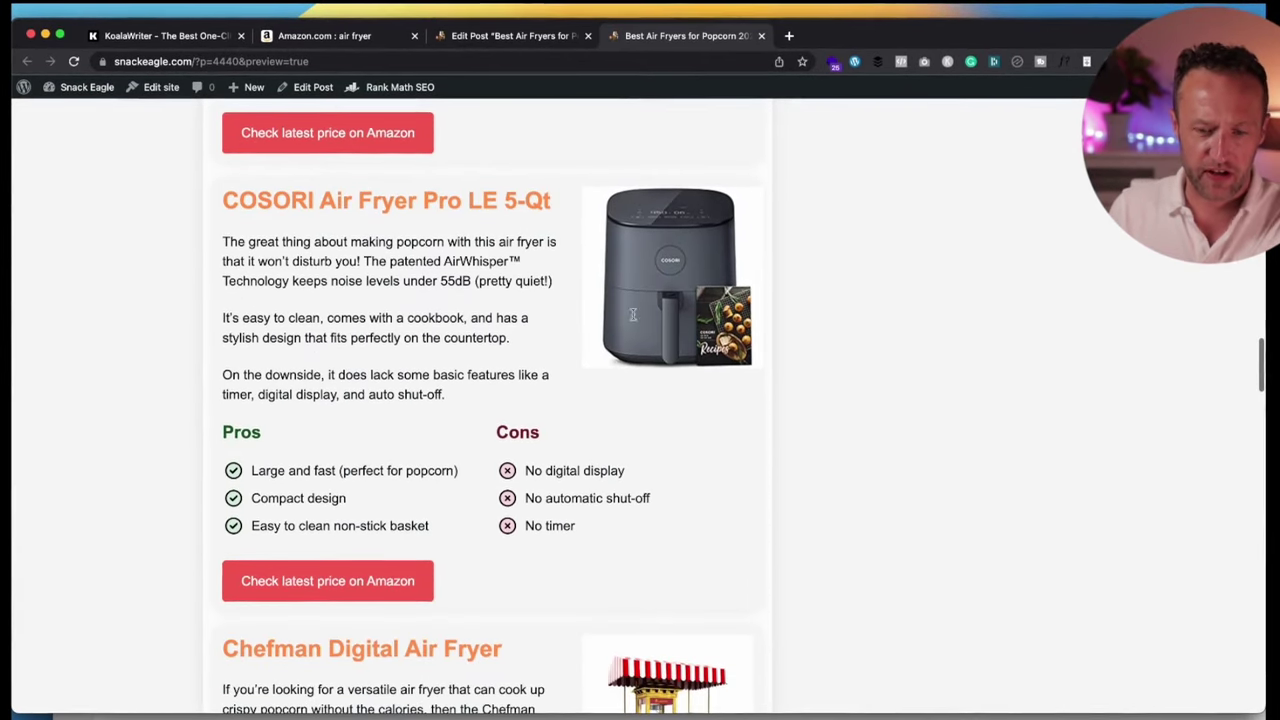
{"action": "scroll", "coordinate": [686, 296], "scroll_direction": "up", "scroll_amount": 3}
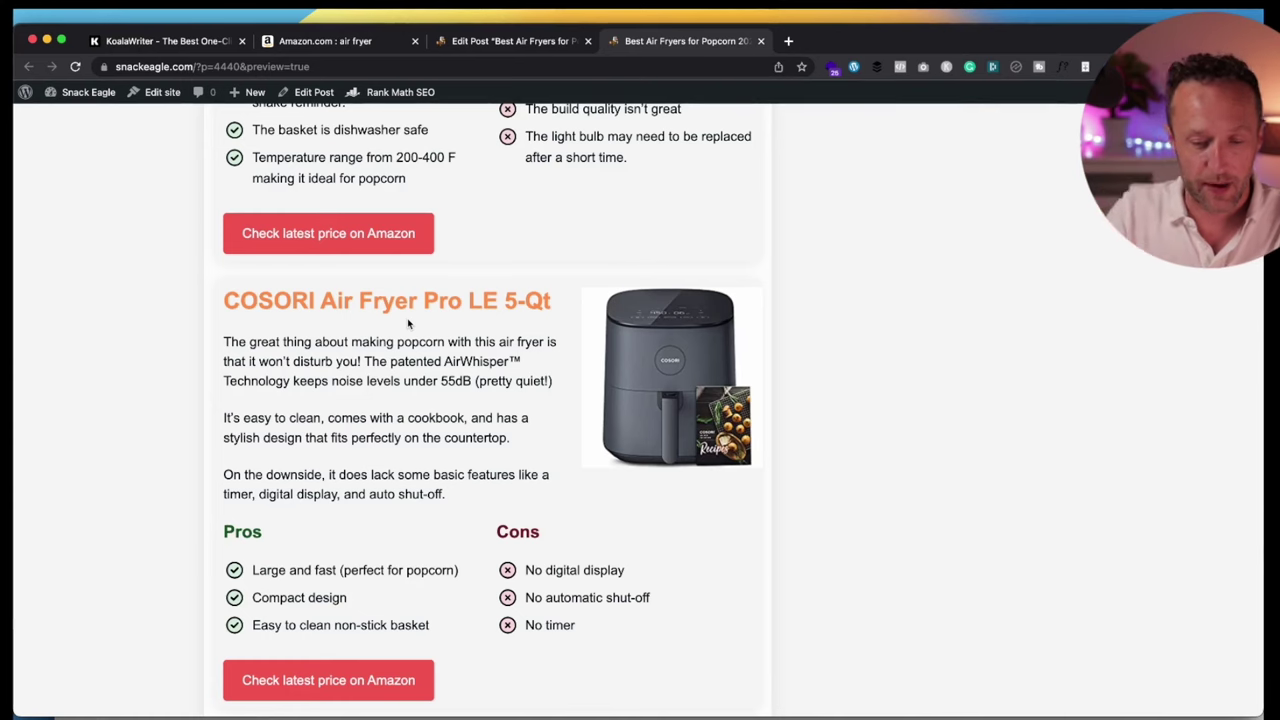
{"action": "scroll", "coordinate": [408, 323], "scroll_direction": "down", "scroll_amount": 3}
{"action": "scroll", "coordinate": [391, 552], "scroll_direction": "down", "scroll_amount": 4}
Read through the Buying Guide and Frequently Asked Questions sections in the post preview
{"action": "scroll", "coordinate": [438, 476], "scroll_direction": "down", "scroll_amount": 10}
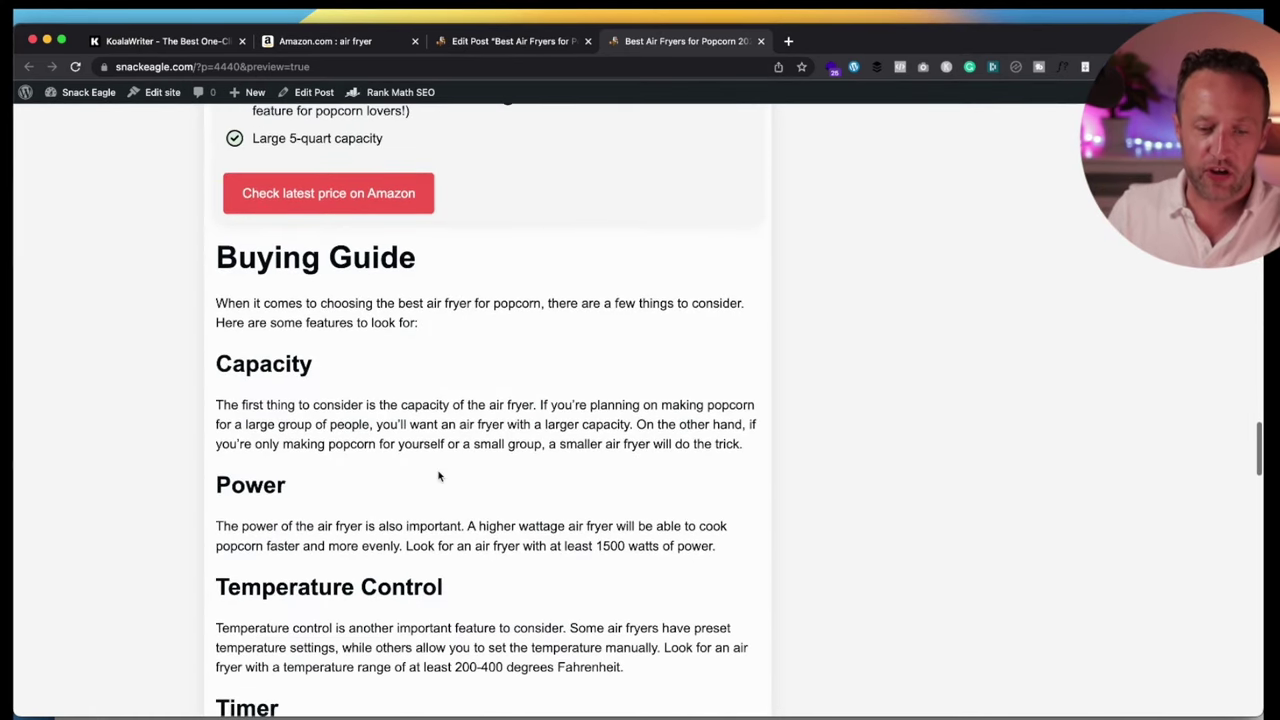
{"action": "scroll", "coordinate": [517, 434], "scroll_direction": "down", "scroll_amount": 12}
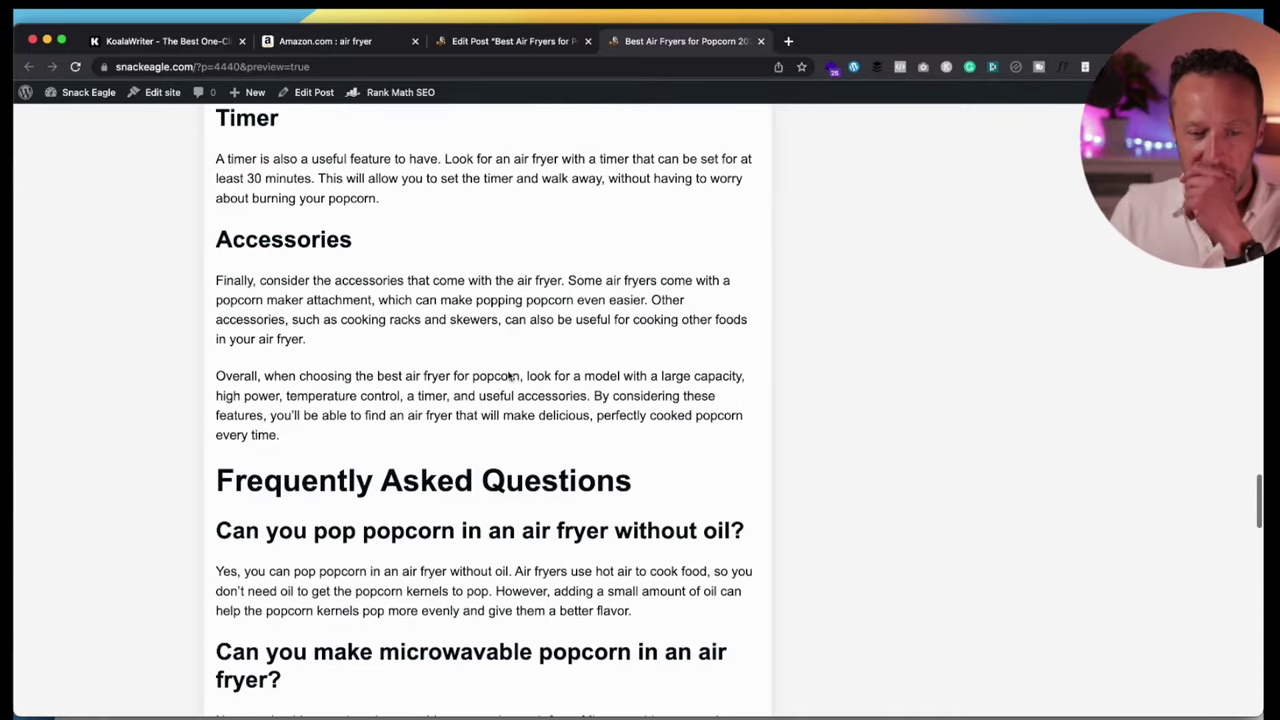
{"action": "scroll", "coordinate": [507, 372], "scroll_direction": "down", "scroll_amount": 10}
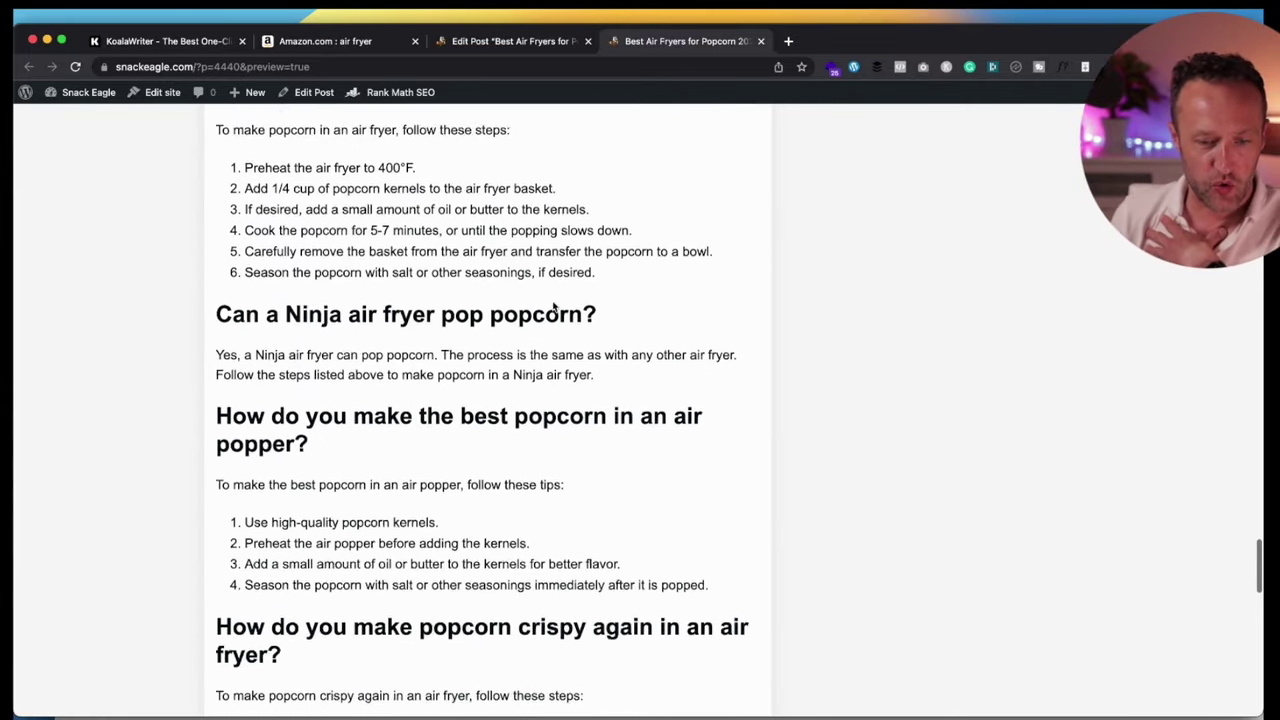
{"action": "scroll", "coordinate": [551, 306], "scroll_direction": "down", "scroll_amount": 2}
{"action": "scroll", "coordinate": [550, 300], "scroll_direction": "up", "scroll_amount": 20}
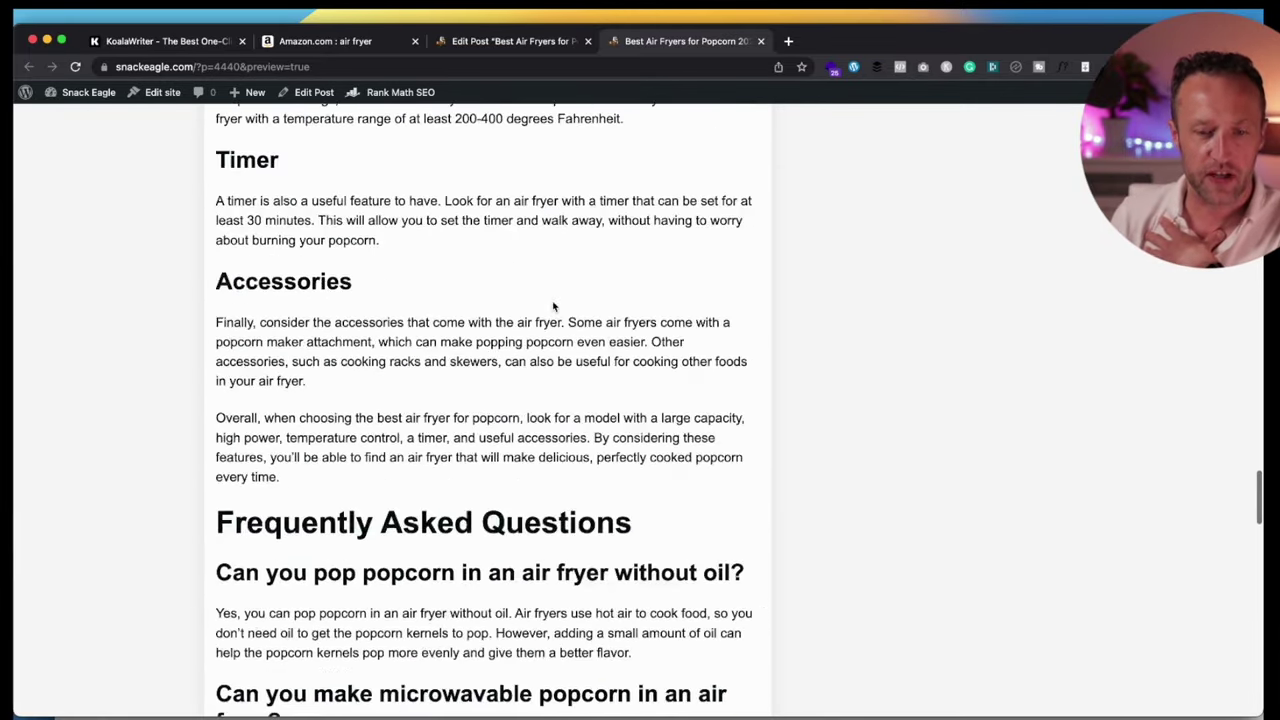
Return to the post editor and accept the less wordy suggestion "you plan" in the Buying Guide's Capacity paragraph
{"action": "left_click", "coordinate": [520, 43]}
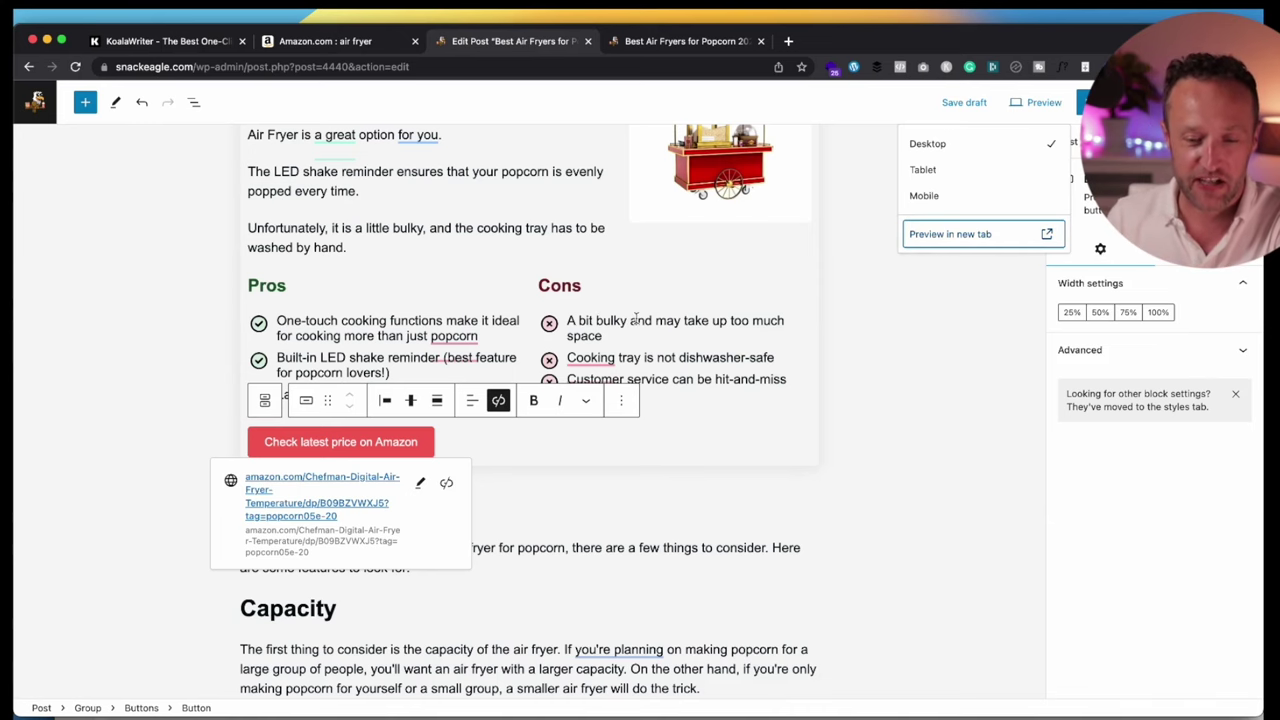
{"action": "scroll", "coordinate": [737, 460], "scroll_direction": "down", "scroll_amount": 3}
{"action": "left_click", "coordinate": [691, 452]}
{"action": "scroll", "coordinate": [621, 413], "scroll_direction": "down", "scroll_amount": 1}
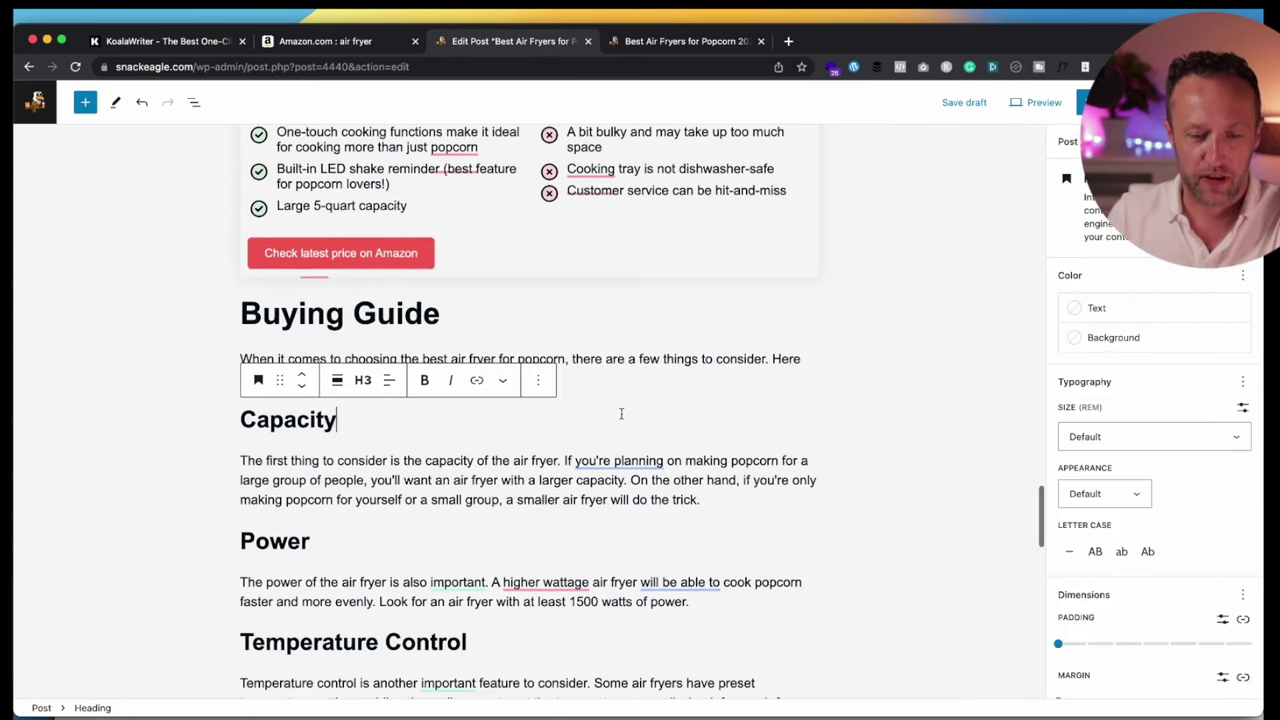
{"action": "scroll", "coordinate": [630, 405], "scroll_direction": "down", "scroll_amount": 1}
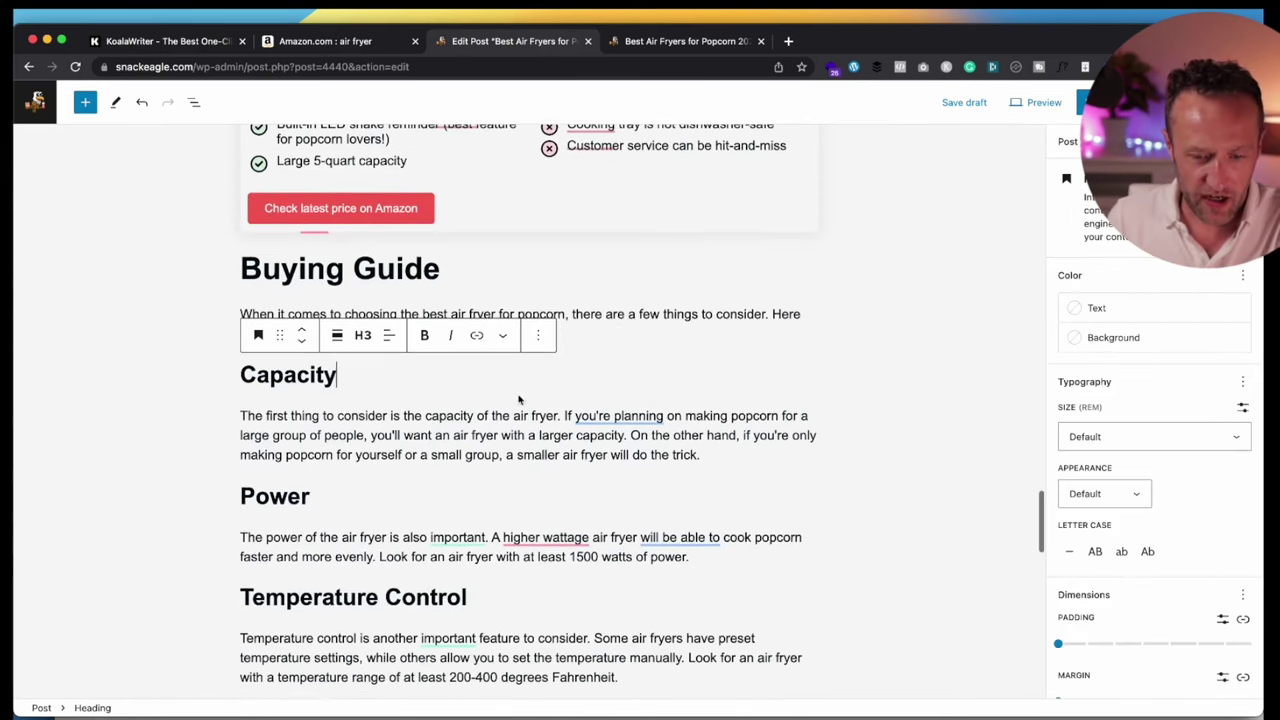
{"action": "mouse_move", "coordinate": [637, 415]}
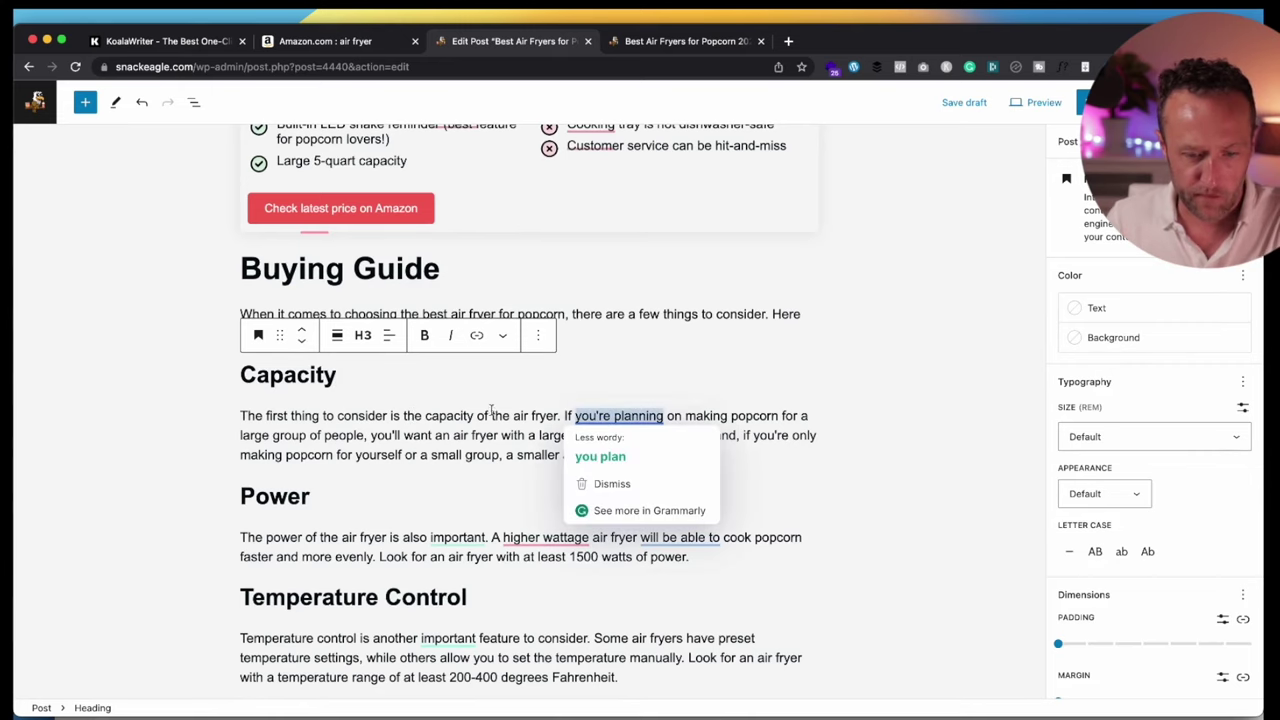
{"action": "left_click", "coordinate": [605, 455]}
Correct the Power paragraph with the suggested "higher-wattage" and shorten "will be able to" to "can"
{"action": "scroll", "coordinate": [714, 437], "scroll_direction": "down", "scroll_amount": 1}
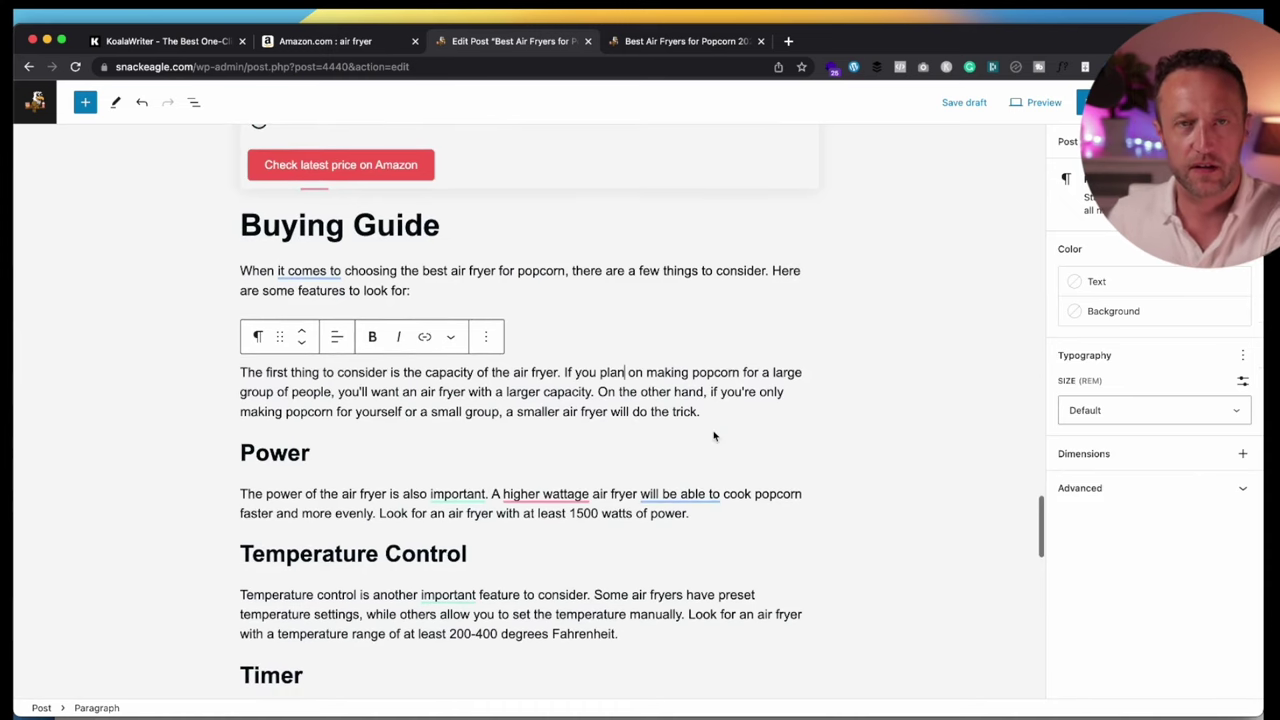
{"action": "scroll", "coordinate": [711, 437], "scroll_direction": "down", "scroll_amount": 1}
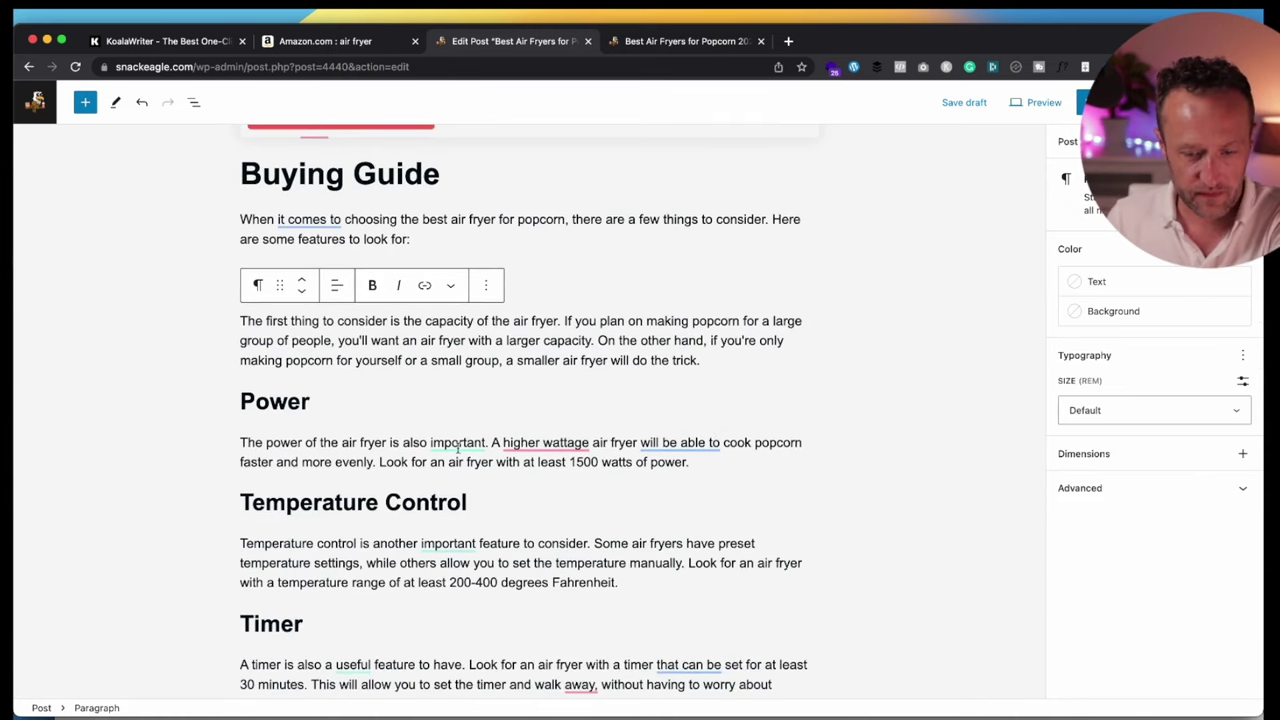
{"action": "mouse_move", "coordinate": [543, 442]}
{"action": "left_click", "coordinate": [549, 482]}
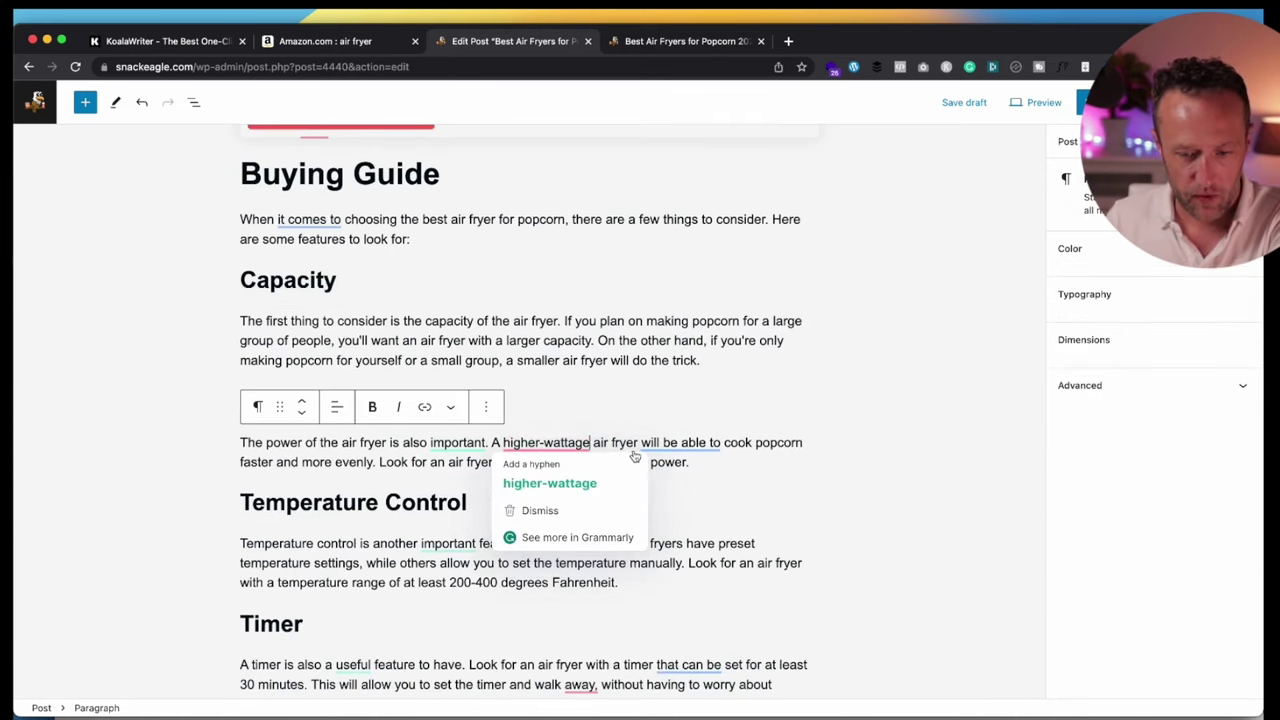
{"action": "mouse_move", "coordinate": [658, 442]}
{"action": "left_click", "coordinate": [658, 482]}
Replace "important" with the stronger word "essential" in the Temperature Control paragraph
{"action": "scroll", "coordinate": [700, 430], "scroll_direction": "down", "scroll_amount": 2}
{"action": "mouse_move", "coordinate": [441, 437]}
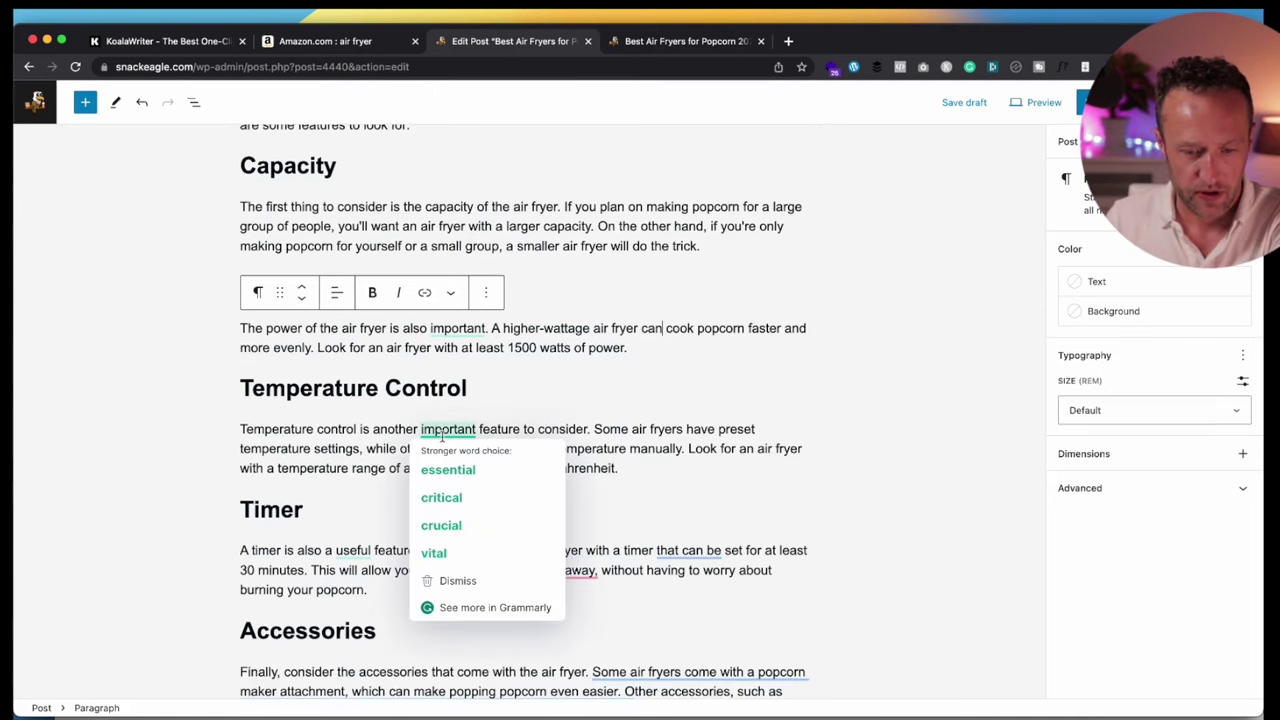
{"action": "left_click", "coordinate": [442, 469]}
Check the Timer paragraph's wording suggestion and reword the closing Accessories paragraph to start with "When choosing the best air fryer for popcorn"
{"action": "scroll", "coordinate": [534, 427], "scroll_direction": "down", "scroll_amount": 2}
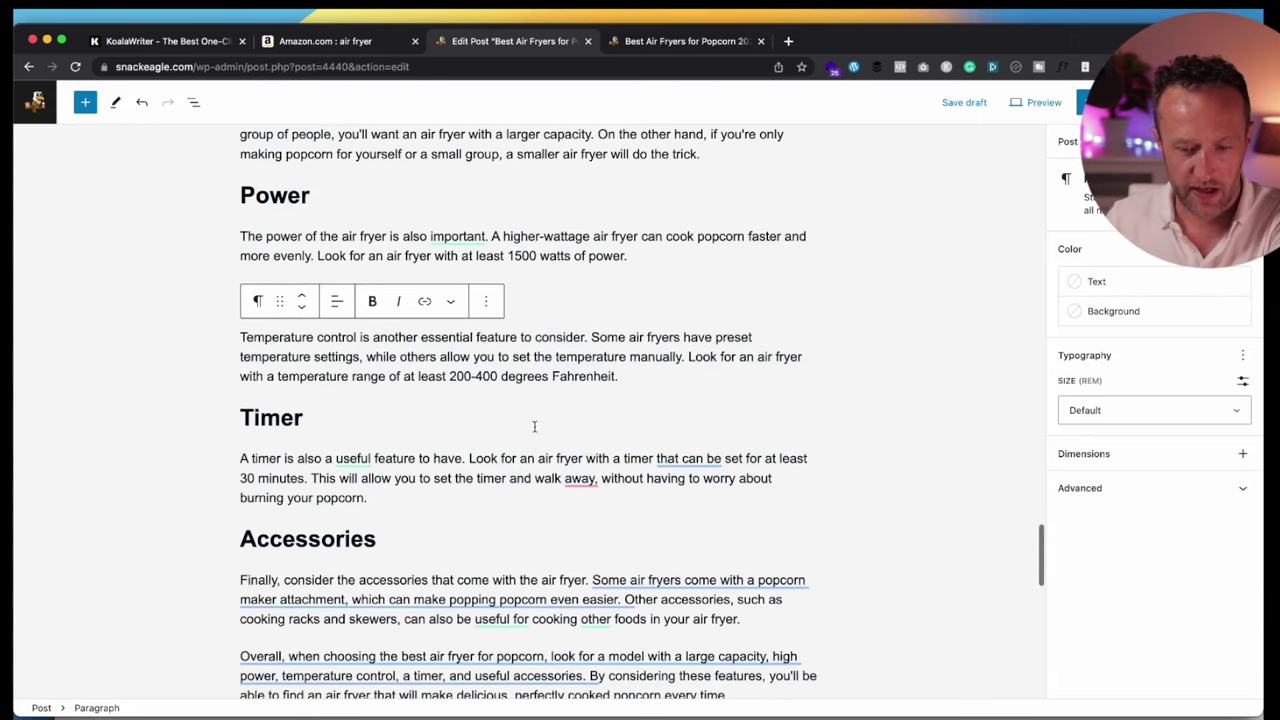
{"action": "mouse_move", "coordinate": [668, 458]}
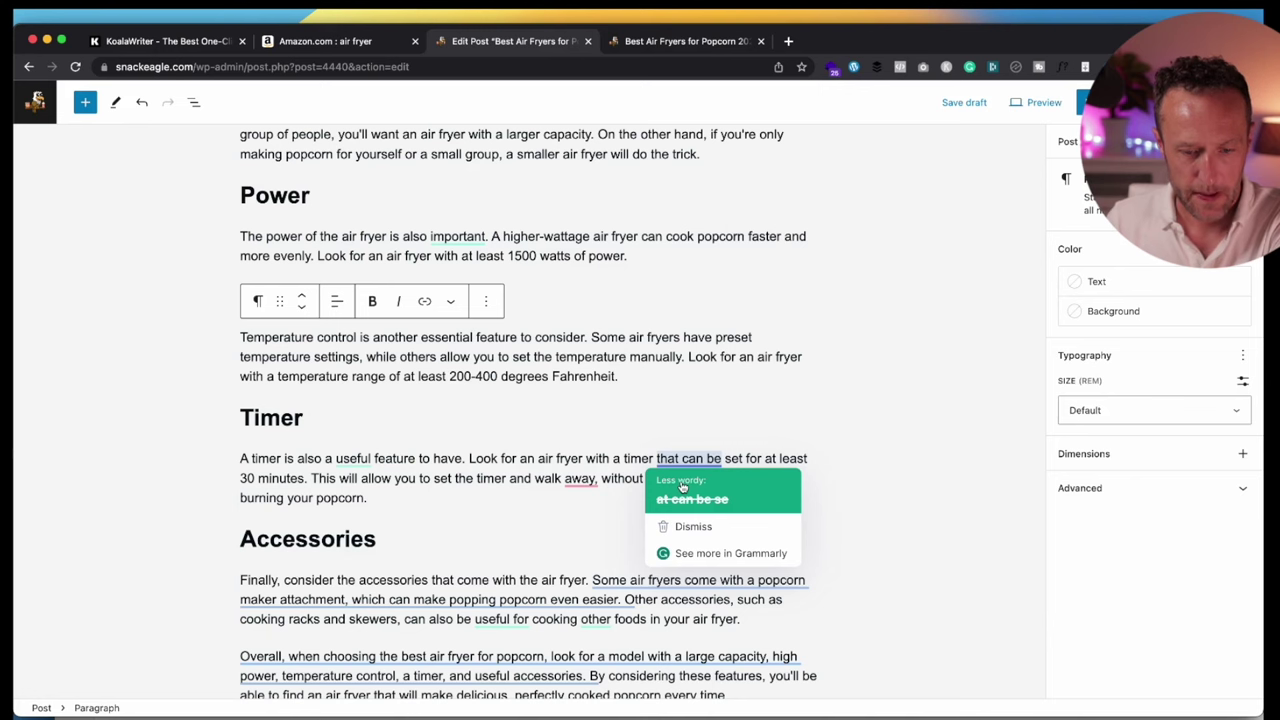
{"action": "scroll", "coordinate": [600, 400], "scroll_direction": "down", "scroll_amount": 4}
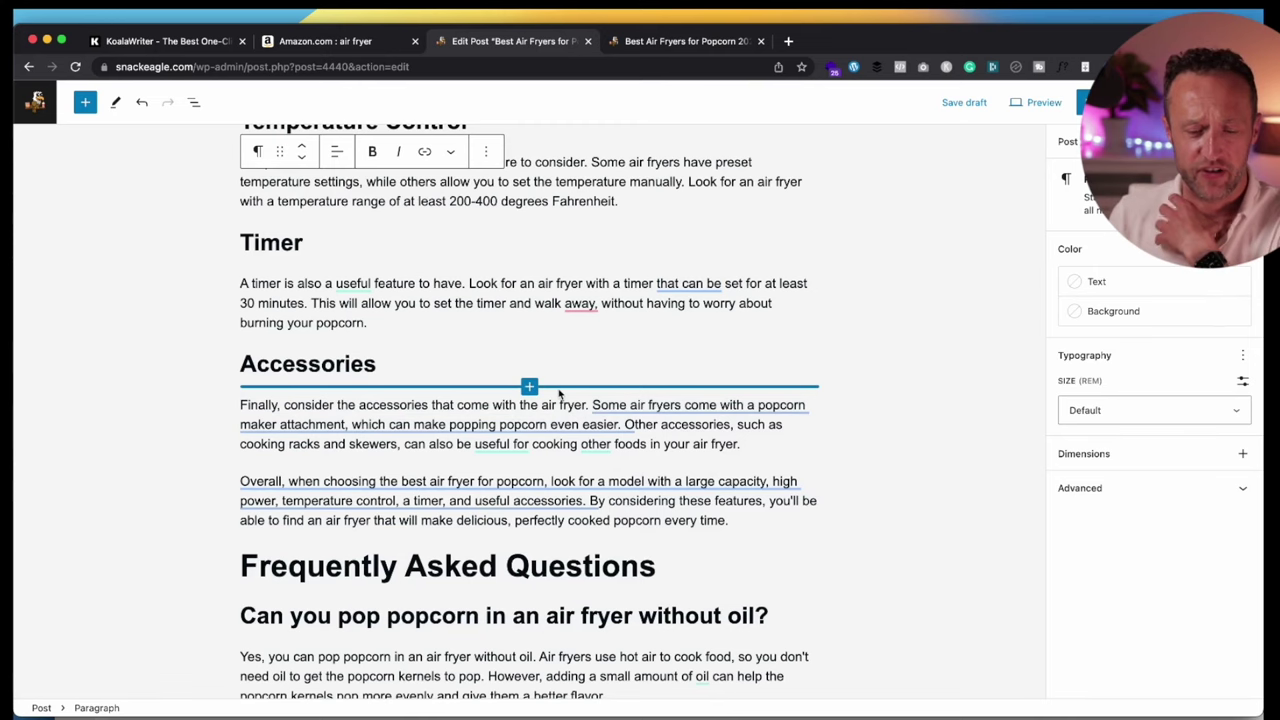
{"action": "scroll", "coordinate": [620, 400], "scroll_direction": "down", "scroll_amount": 5}
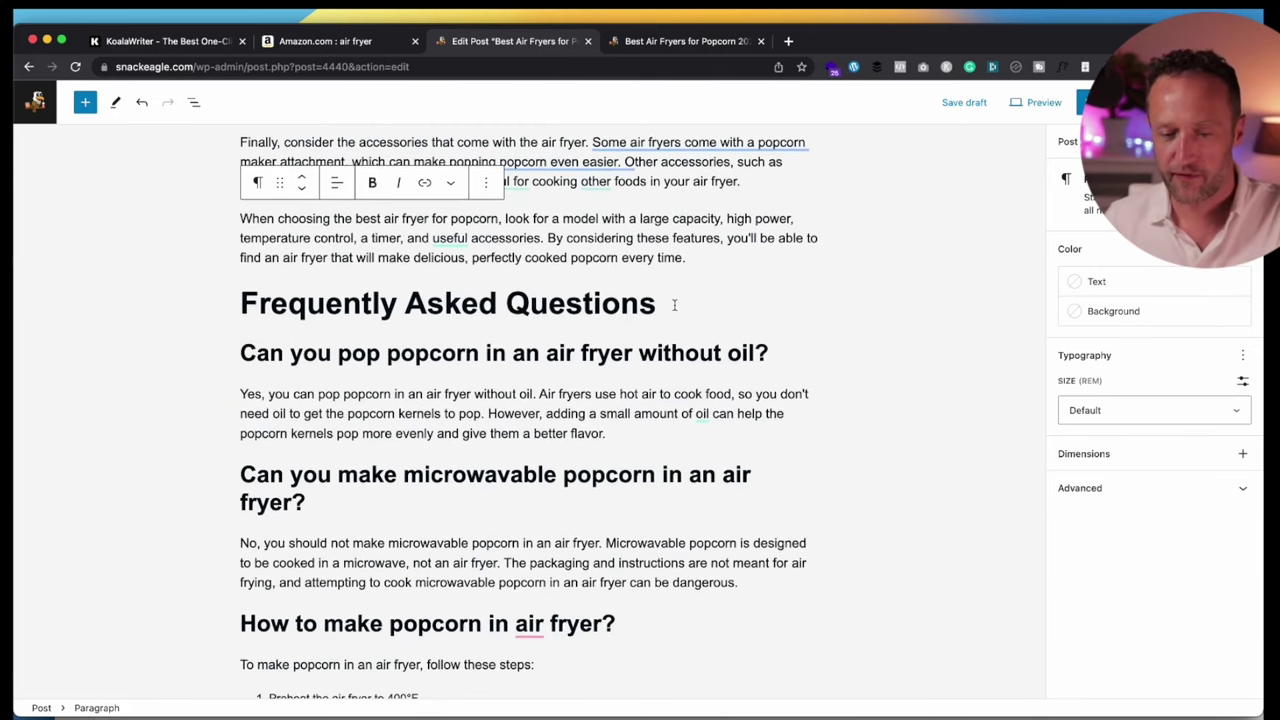
Insert a FAQ by Rank Math block directly below the Frequently Asked Questions heading
{"action": "left_click", "coordinate": [674, 305]}
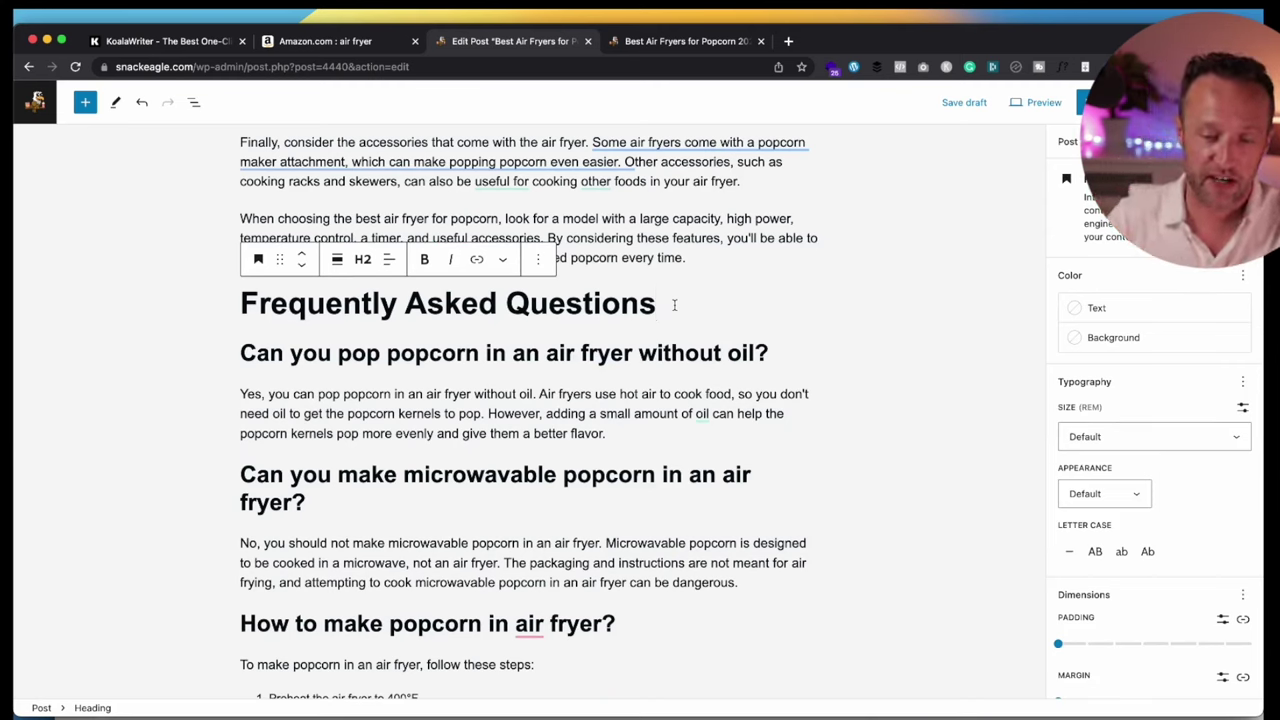
{"action": "left_click", "coordinate": [628, 346]}
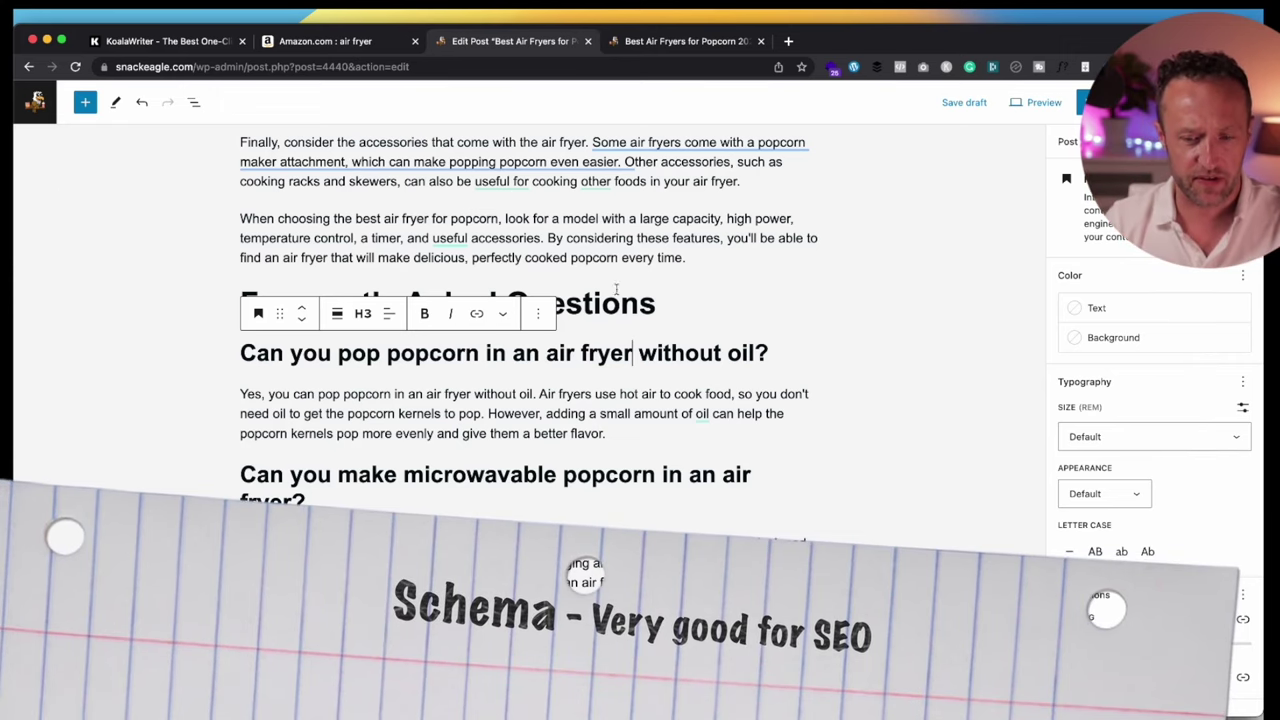
{"action": "key", "text": "super+alt+2"}
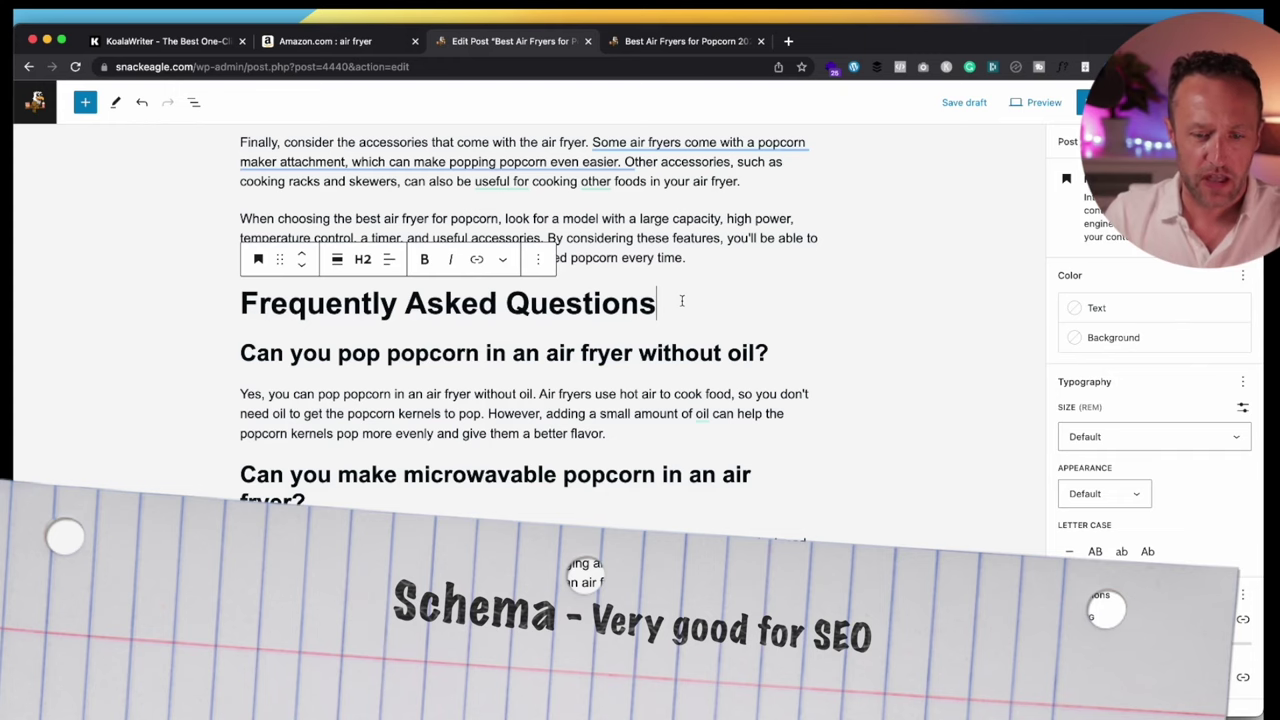
{"action": "key", "text": "Return"}
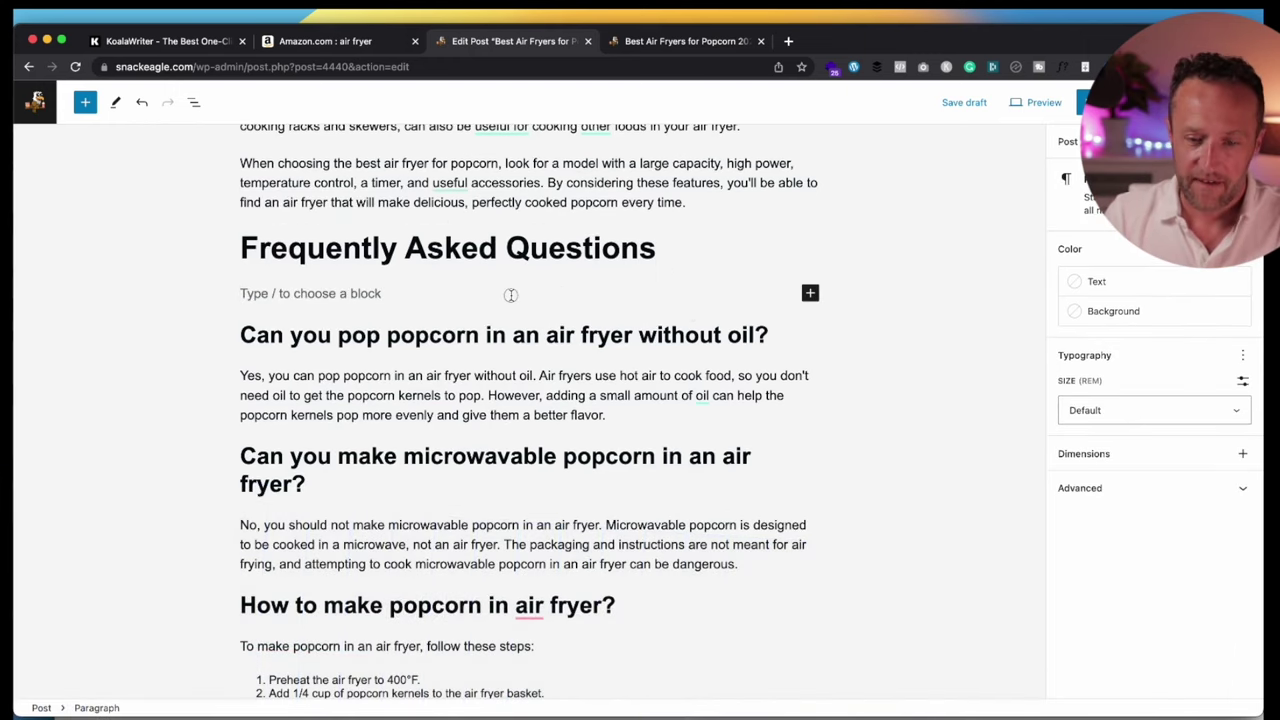
{"action": "left_click", "coordinate": [810, 294]}
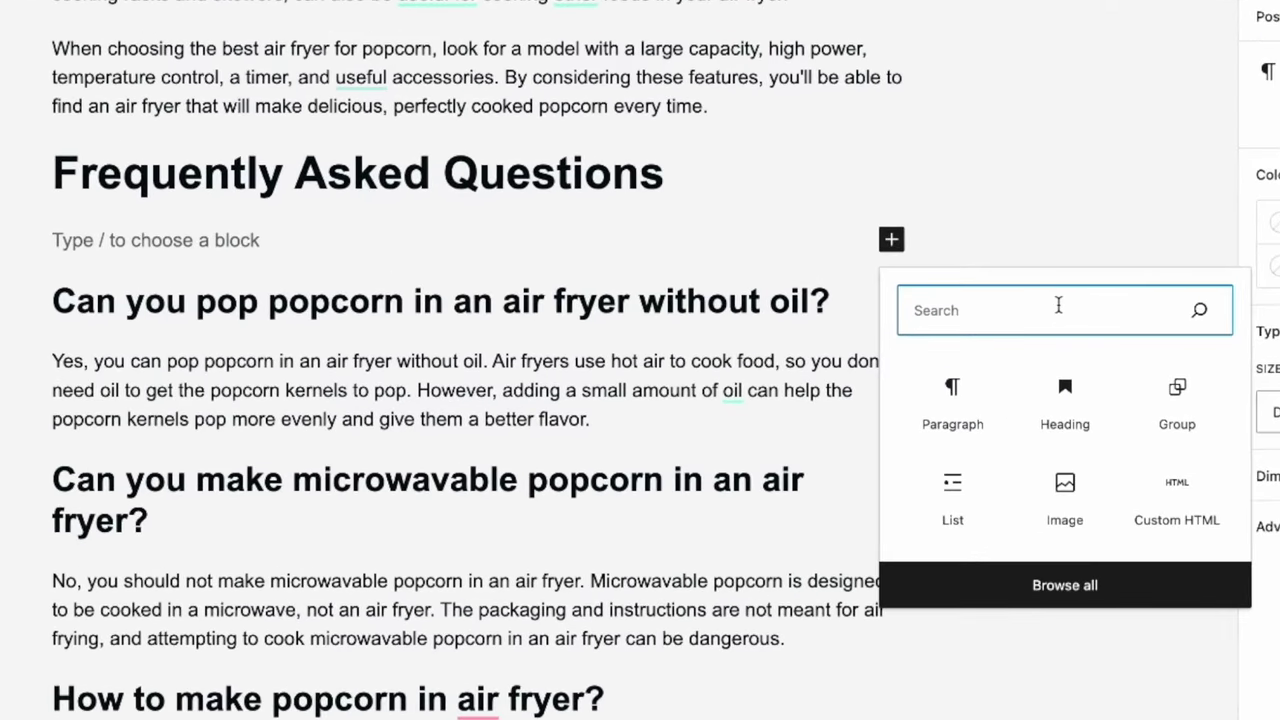
{"action": "type", "text": "rank"}
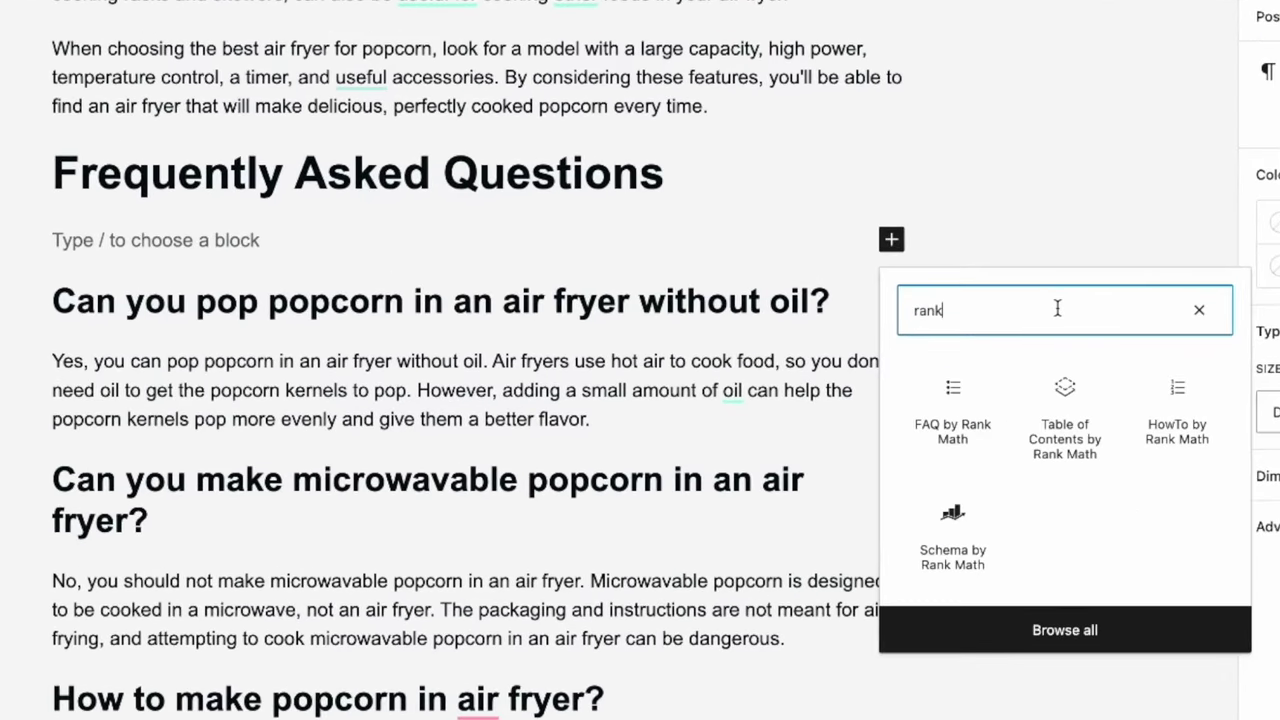
{"action": "left_click", "coordinate": [931, 414]}
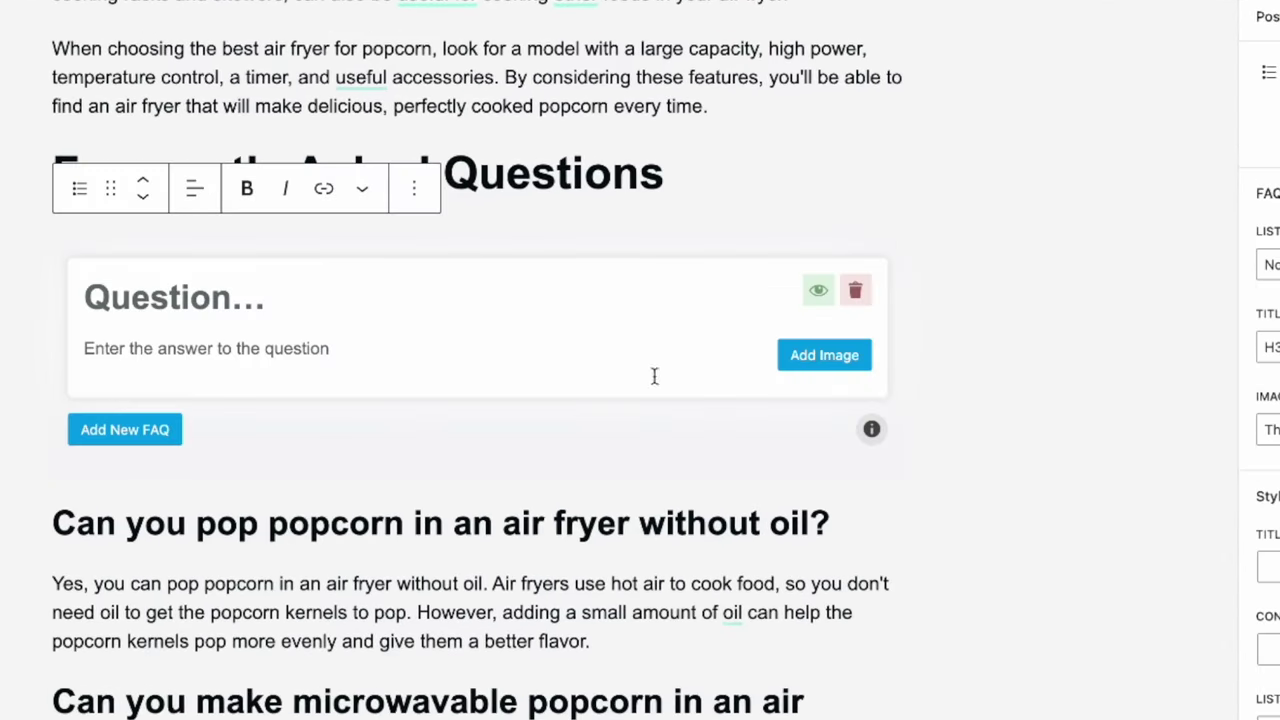
Copy the question "Can you pop popcorn in an air fryer without oil?" and its answer into the first FAQ entry
{"action": "left_click_drag", "start_coordinate": [855, 522], "coordinate": [57, 522]}
{"action": "key", "text": "ctrl+c"}
{"action": "left_click", "coordinate": [177, 297]}
{"action": "key", "text": "ctrl+v"}
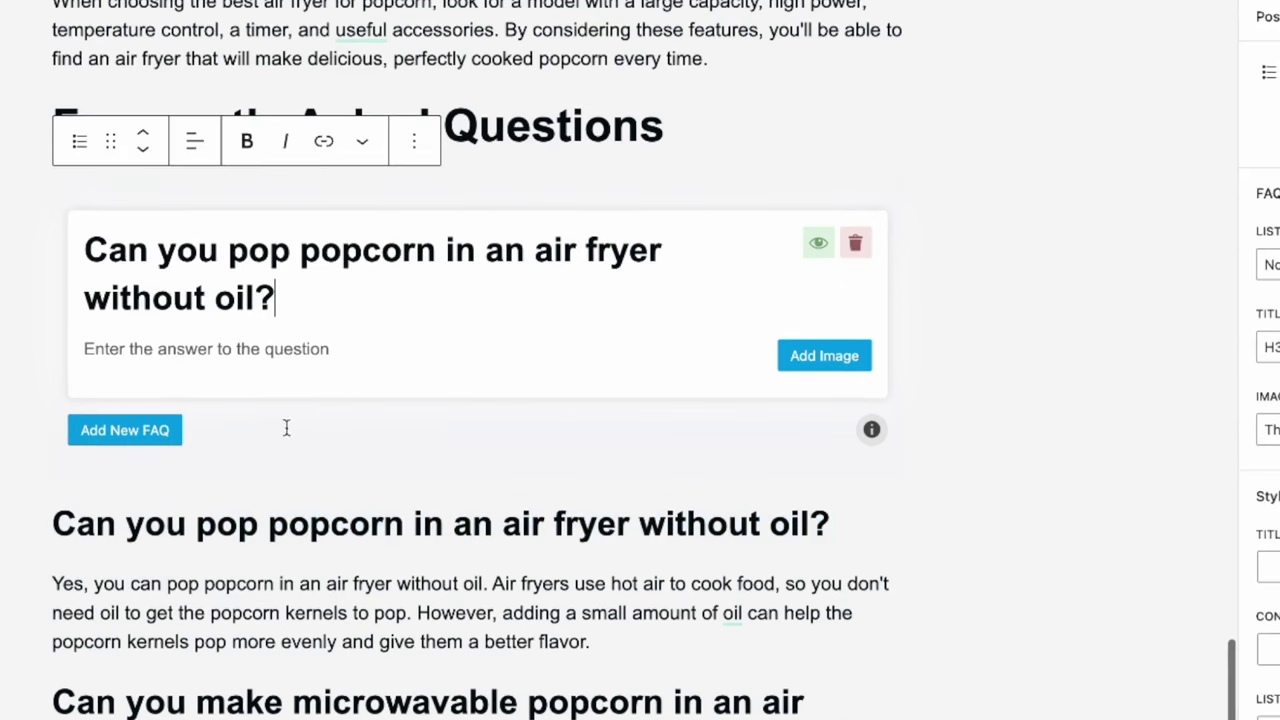
{"action": "left_click_drag", "start_coordinate": [634, 640], "coordinate": [25, 586]}
{"action": "scroll", "coordinate": [25, 586], "scroll_direction": "up", "scroll_amount": 1}
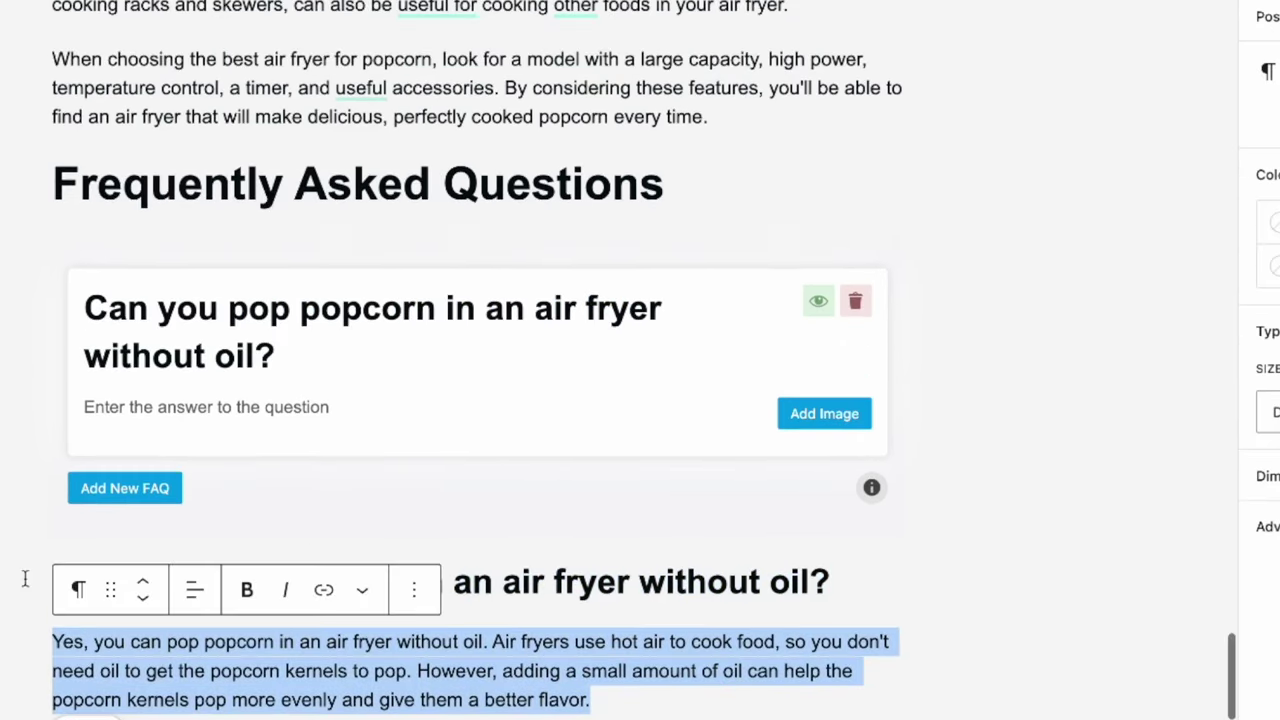
{"action": "left_click", "coordinate": [278, 402]}
{"action": "key", "text": "ctrl+v"}
Add a second FAQ entry and copy in "Can you make microwavable popcorn in an air fryer?" with its answer
{"action": "scroll", "coordinate": [200, 400], "scroll_direction": "down", "scroll_amount": 1}
{"action": "left_click", "coordinate": [166, 402]}
{"action": "scroll", "coordinate": [475, 283], "scroll_direction": "down", "scroll_amount": 3}
{"action": "triple_click", "coordinate": [167, 599]}
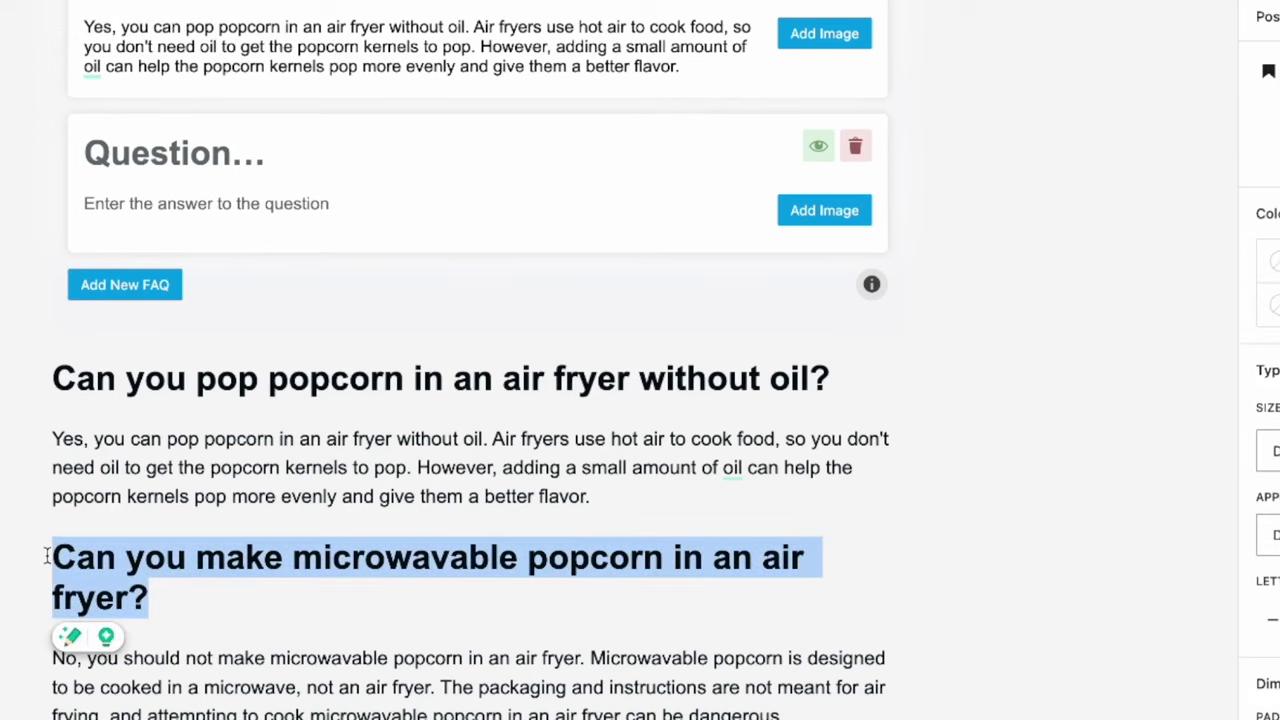
{"action": "left_click", "coordinate": [266, 155]}
{"action": "key", "text": "ctrl+v"}
{"action": "scroll", "coordinate": [286, 391], "scroll_direction": "down", "scroll_amount": 2}
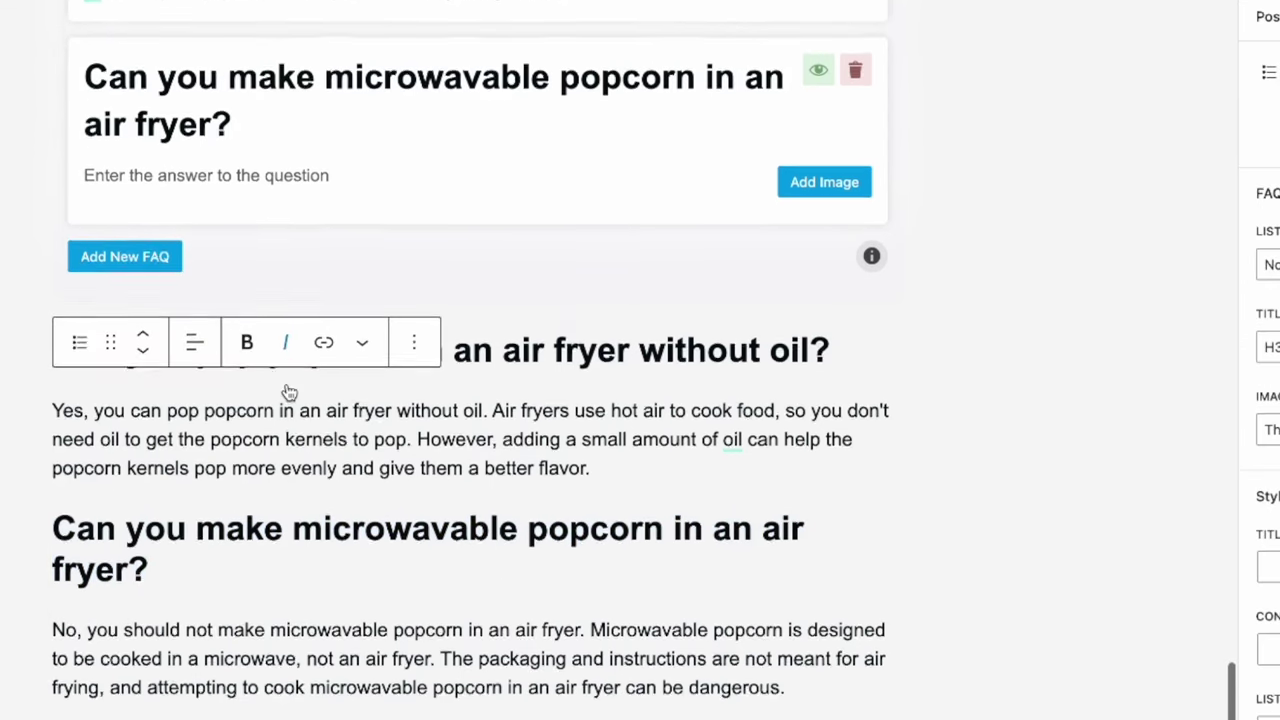
{"action": "triple_click", "coordinate": [458, 588]}
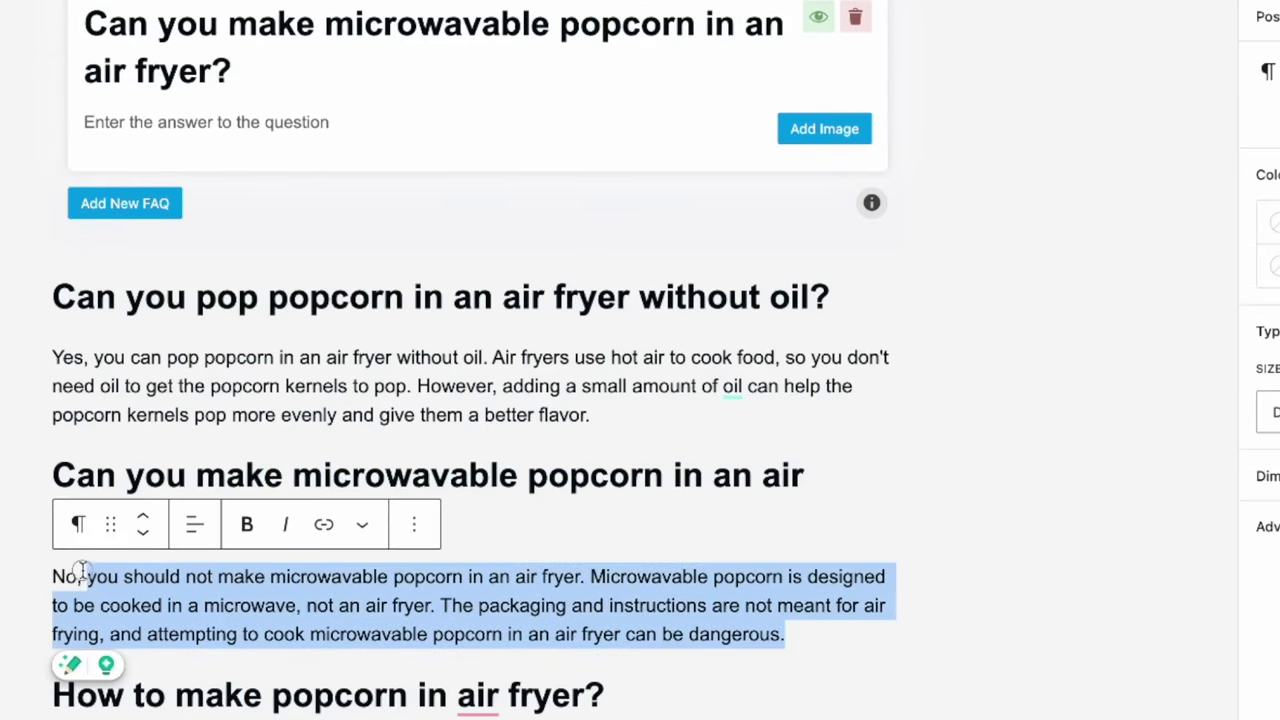
{"action": "left_click", "coordinate": [256, 121]}
{"action": "key", "text": "ctrl+v"}
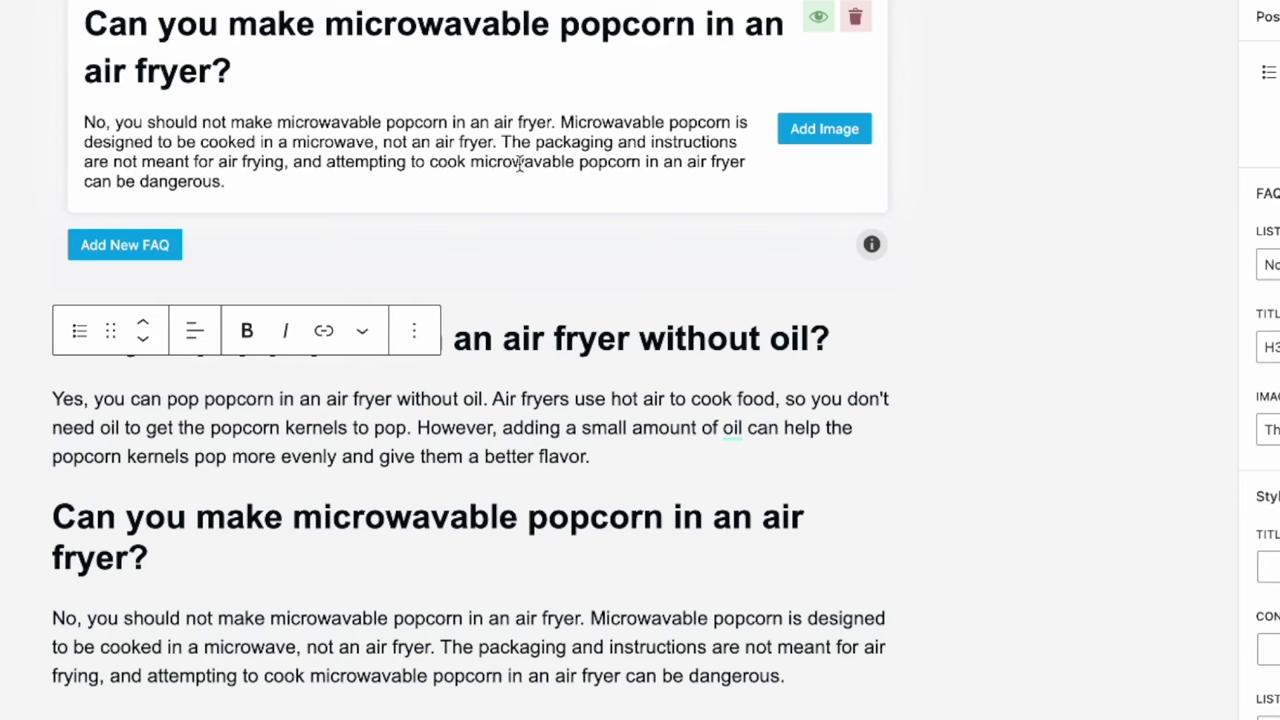
{"action": "scroll", "coordinate": [460, 217], "scroll_direction": "up", "scroll_amount": 1}
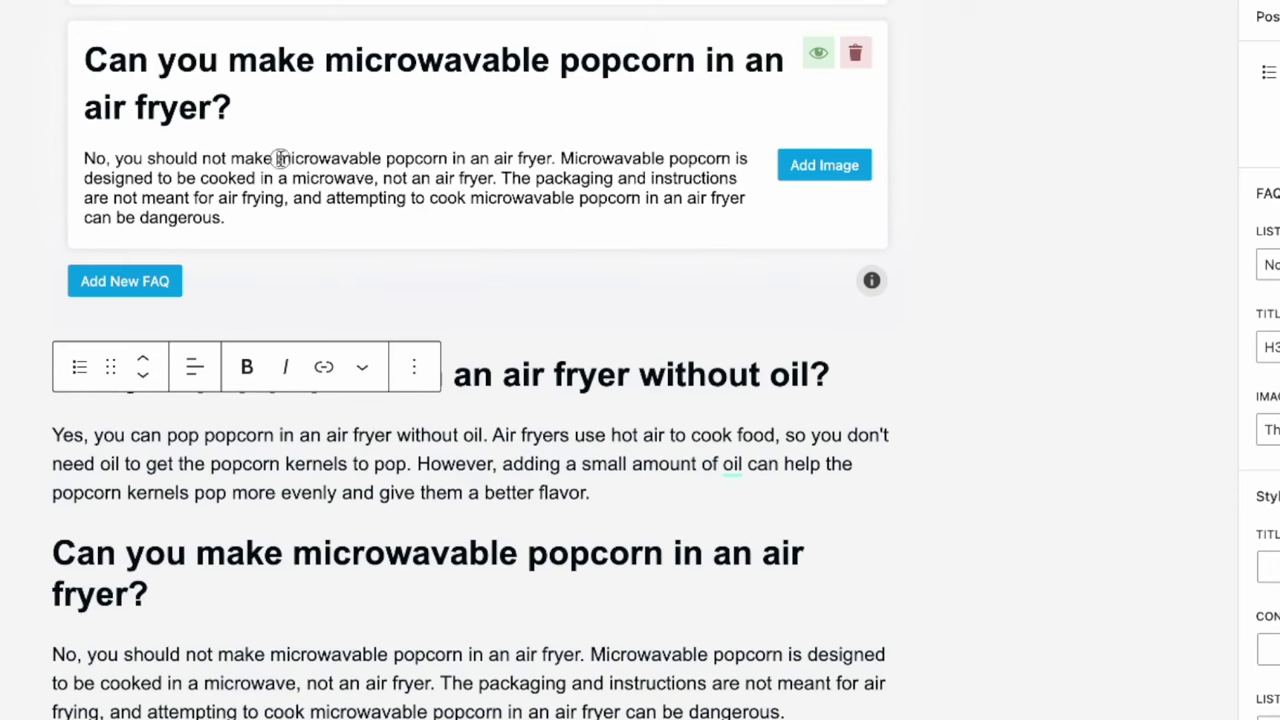
{"action": "left_click_drag", "start_coordinate": [277, 160], "coordinate": [449, 158]}
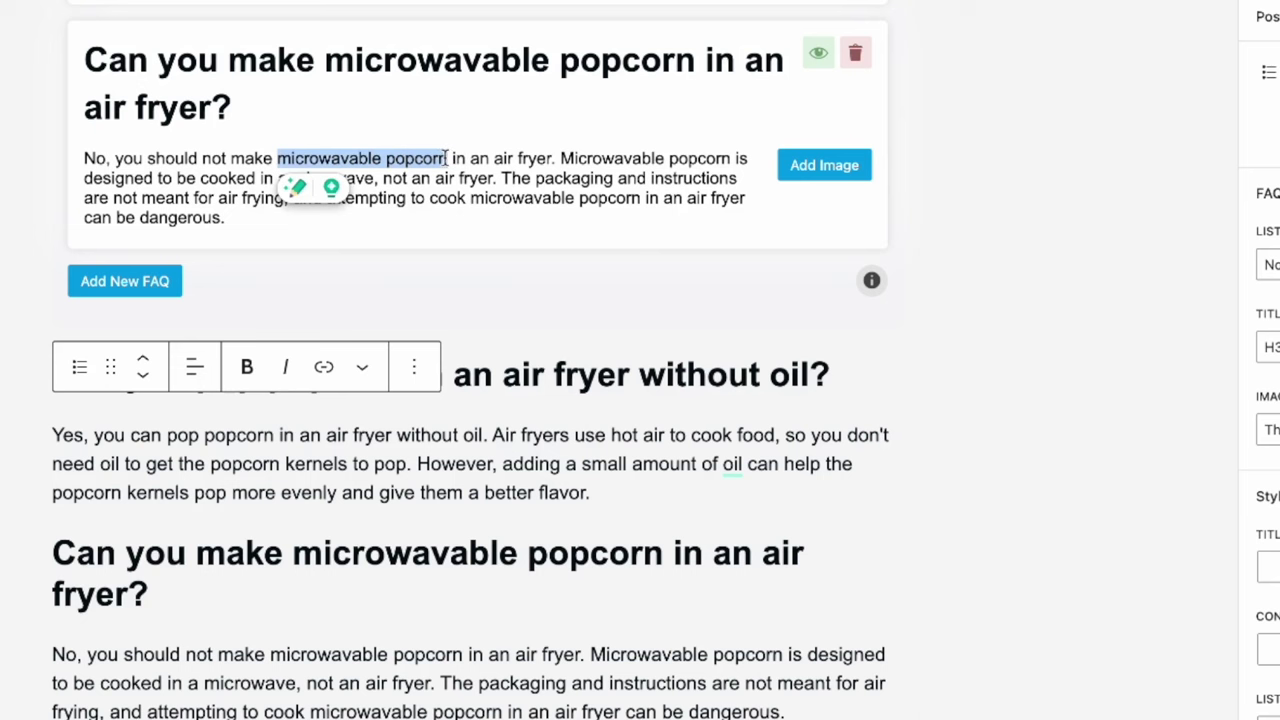
{"action": "left_click", "coordinate": [447, 178]}
Copy the heading "How to make popcorn in air fryer?" and add a new FAQ entry for it
{"action": "scroll", "coordinate": [443, 186], "scroll_direction": "down", "scroll_amount": 1}
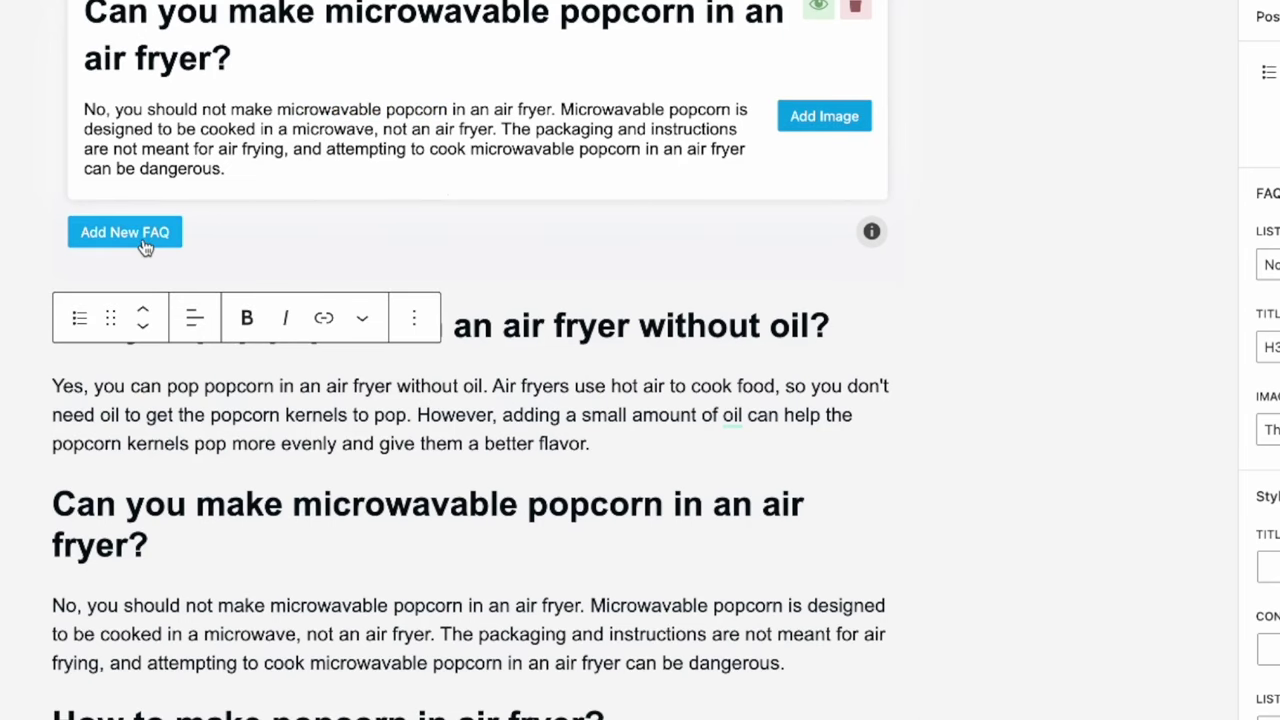
{"action": "scroll", "coordinate": [437, 300], "scroll_direction": "down", "scroll_amount": 3}
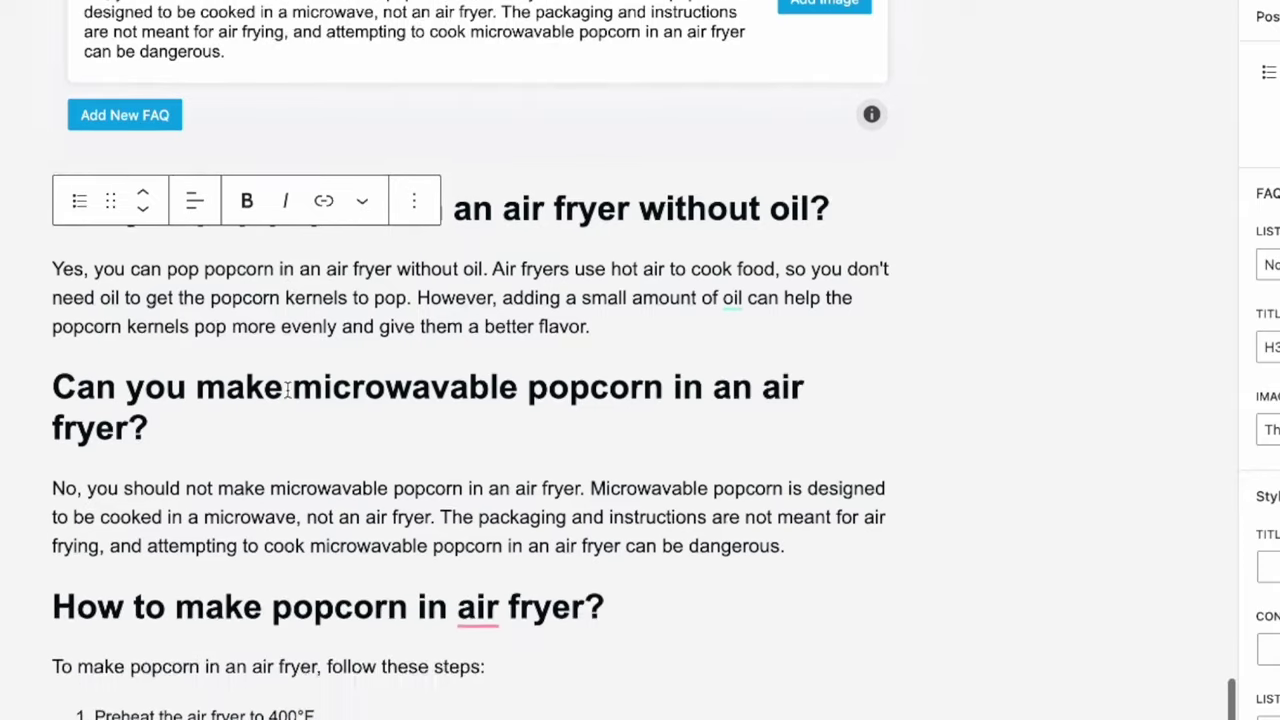
{"action": "left_click_drag", "start_coordinate": [605, 565], "coordinate": [60, 566]}
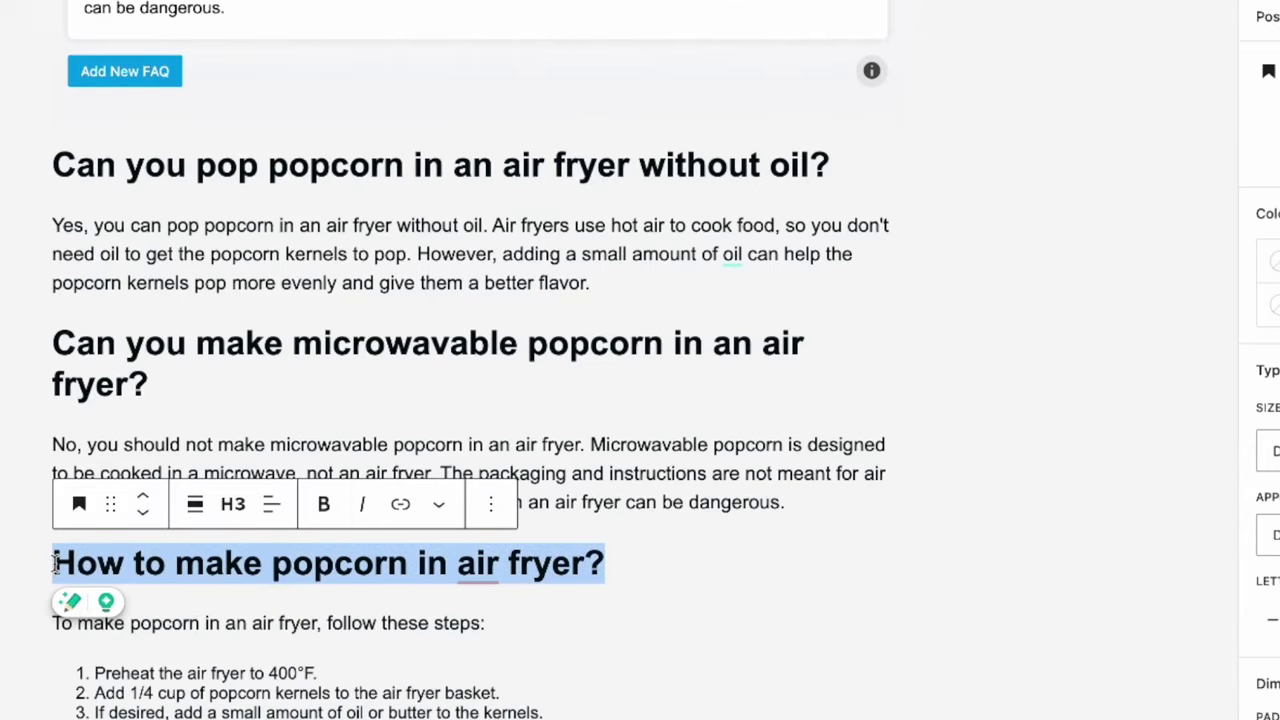
{"action": "scroll", "coordinate": [290, 250], "scroll_direction": "up", "scroll_amount": 1}
{"action": "left_click", "coordinate": [160, 94]}
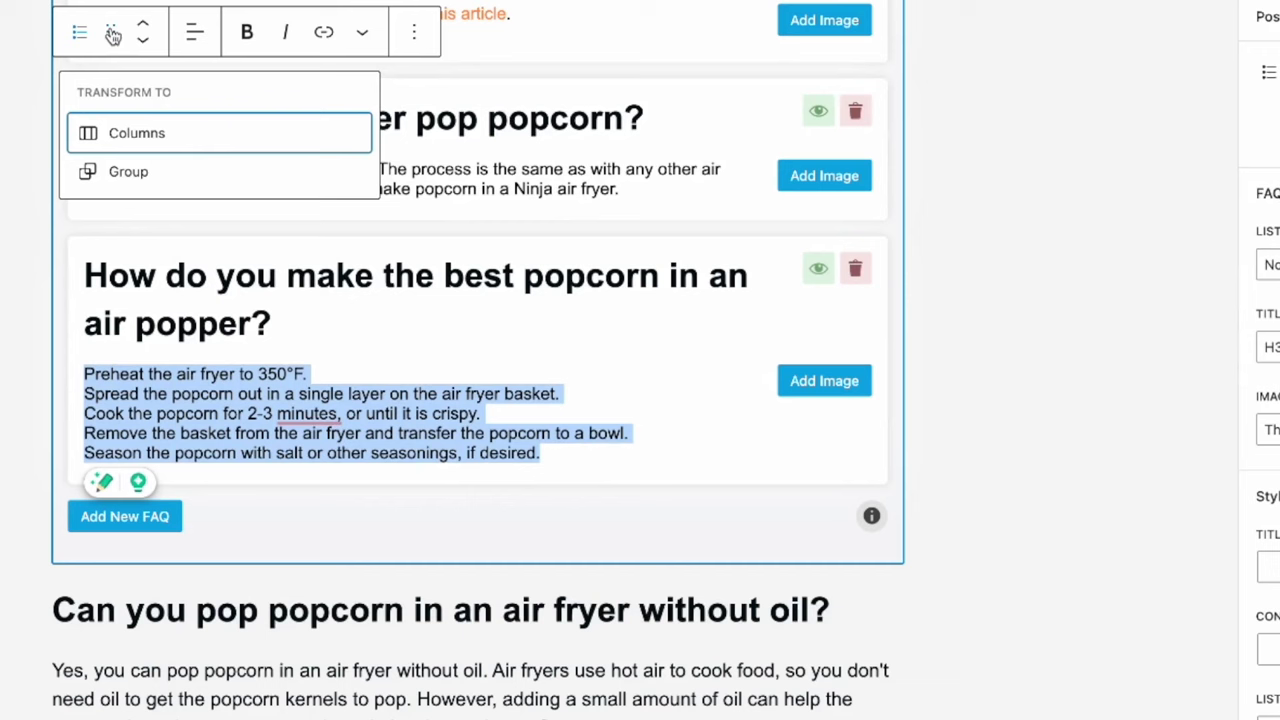
Delete the original question headings, answers and lists below the FAQ block, and review the remaining FAQ entries
{"action": "left_click", "coordinate": [251, 396]}
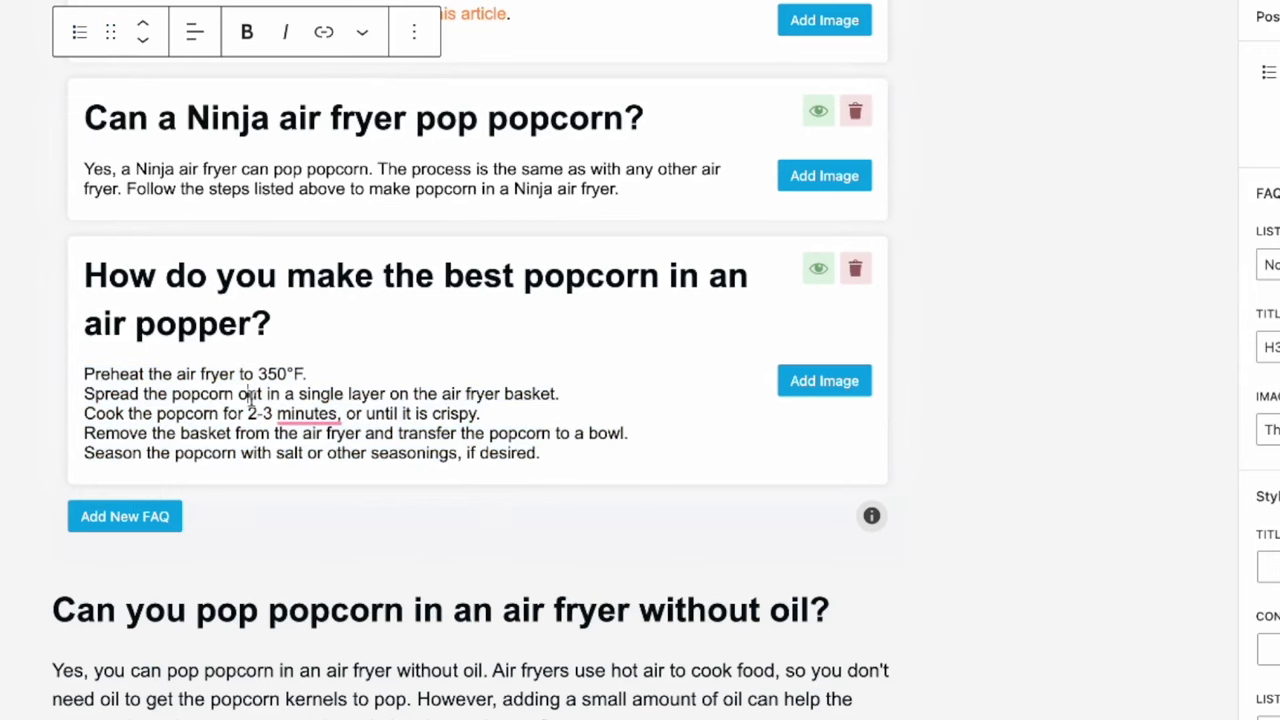
{"action": "scroll", "coordinate": [758, 492], "scroll_direction": "down", "scroll_amount": 3}
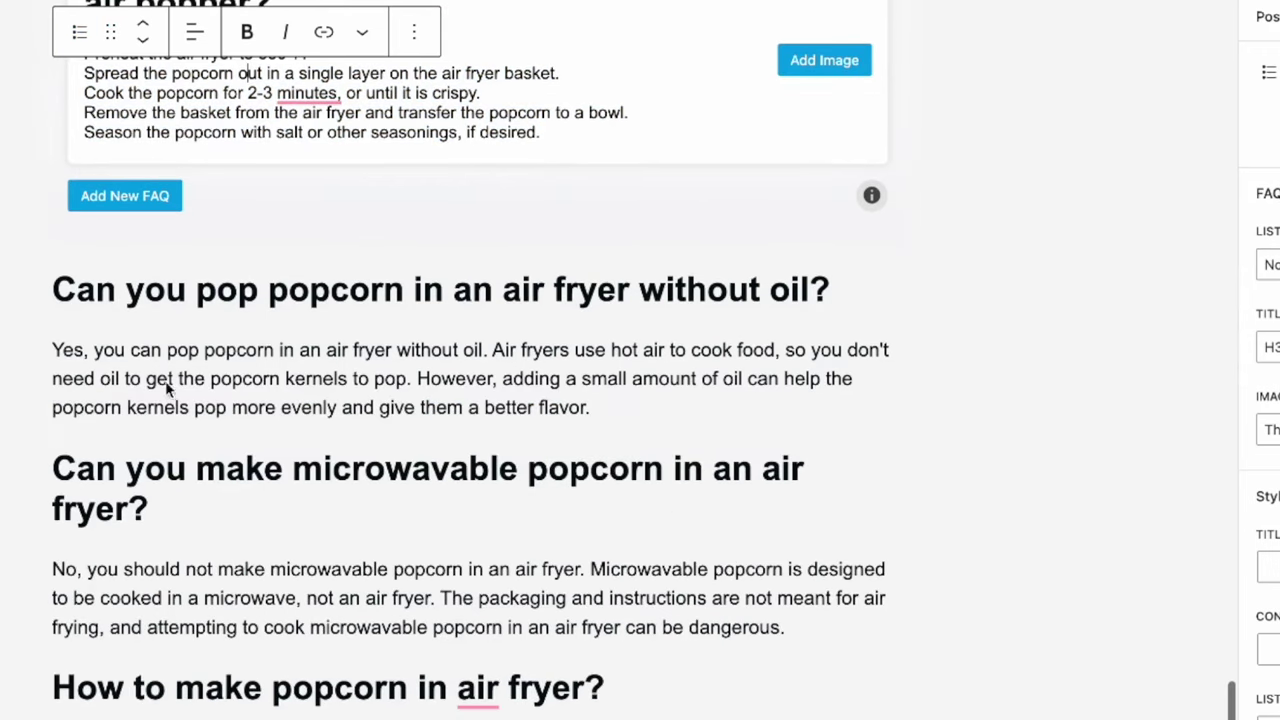
{"action": "left_click_drag", "start_coordinate": [62, 302], "coordinate": [130, 715]}
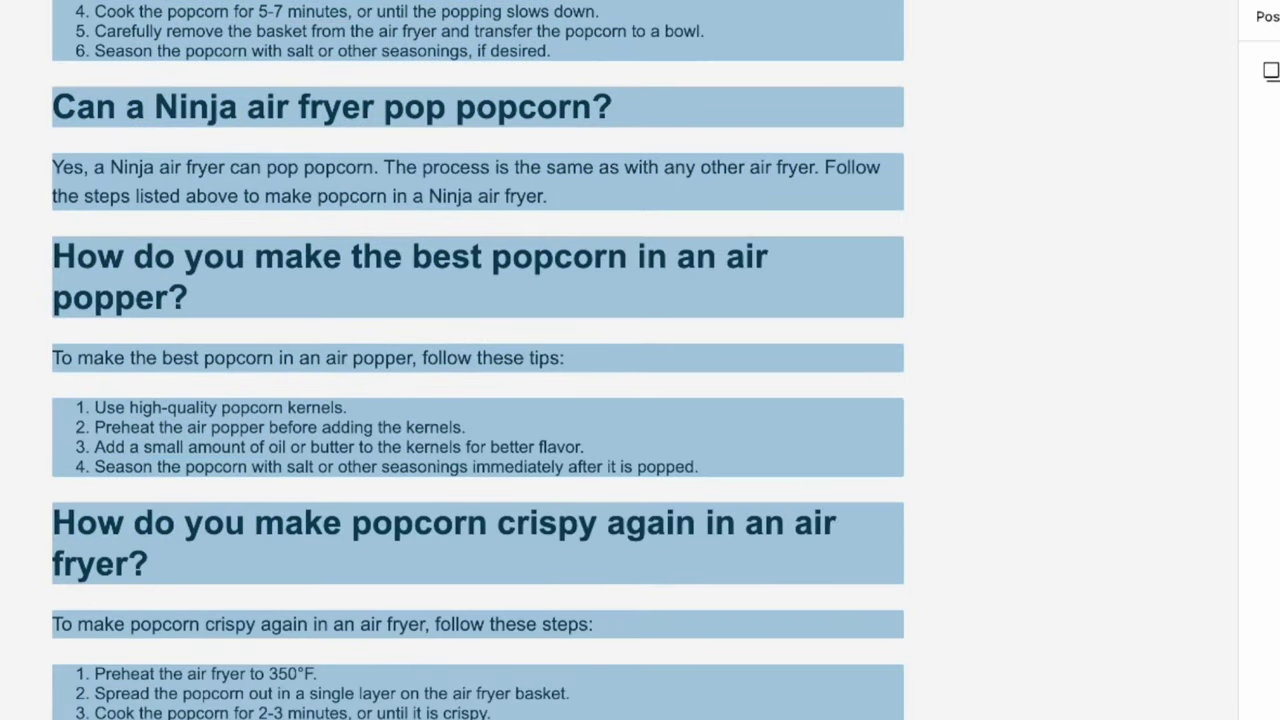
{"action": "left_click", "coordinate": [586, 657]}
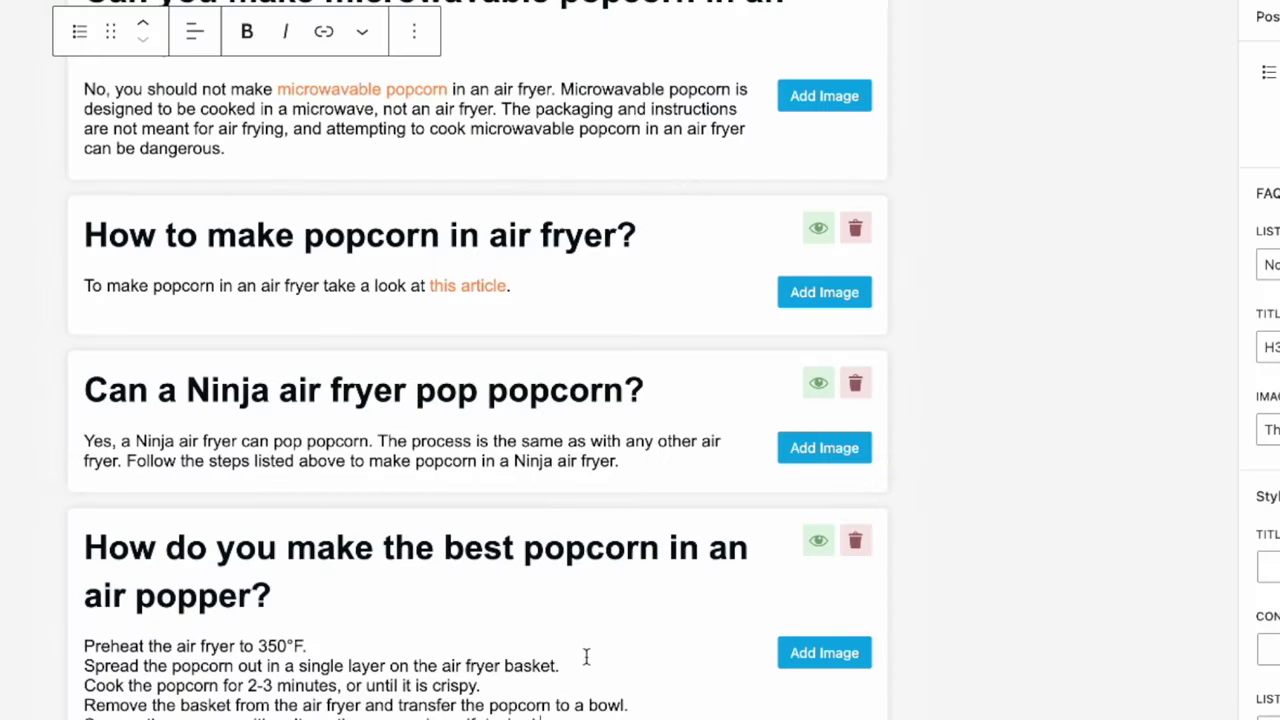
{"action": "scroll", "coordinate": [586, 656], "scroll_direction": "up", "scroll_amount": 10}
{"action": "scroll", "coordinate": [586, 656], "scroll_direction": "down", "scroll_amount": 15}
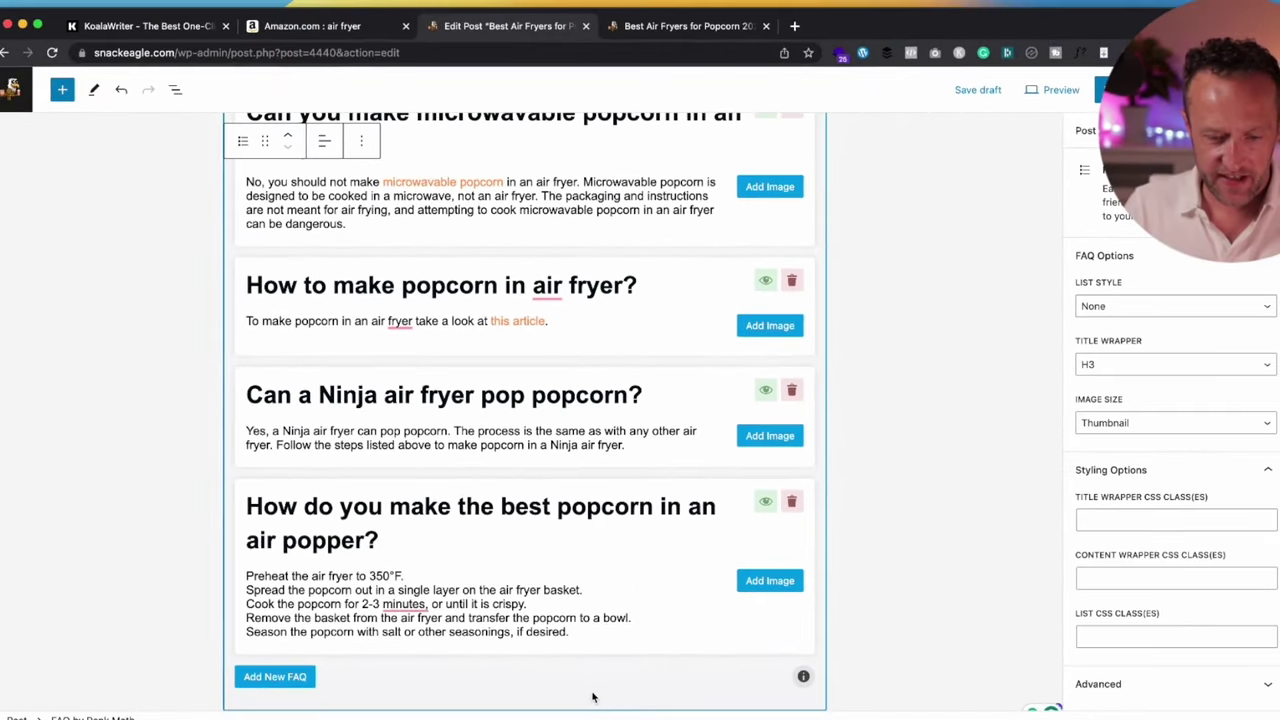
Insert the Conclusion pattern from the Popcorn general category below the FAQ block
{"action": "left_click", "coordinate": [850, 688]}
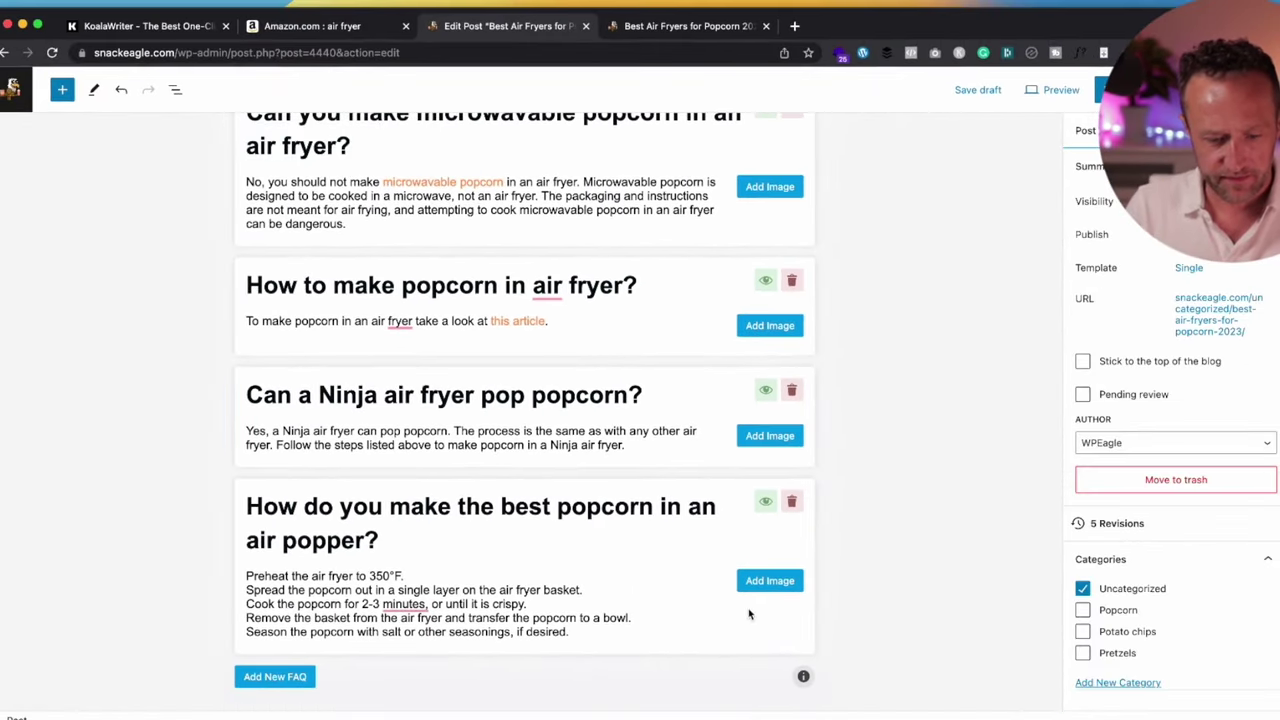
{"action": "scroll", "coordinate": [749, 583], "scroll_direction": "down", "scroll_amount": 1}
{"action": "left_click", "coordinate": [817, 688]}
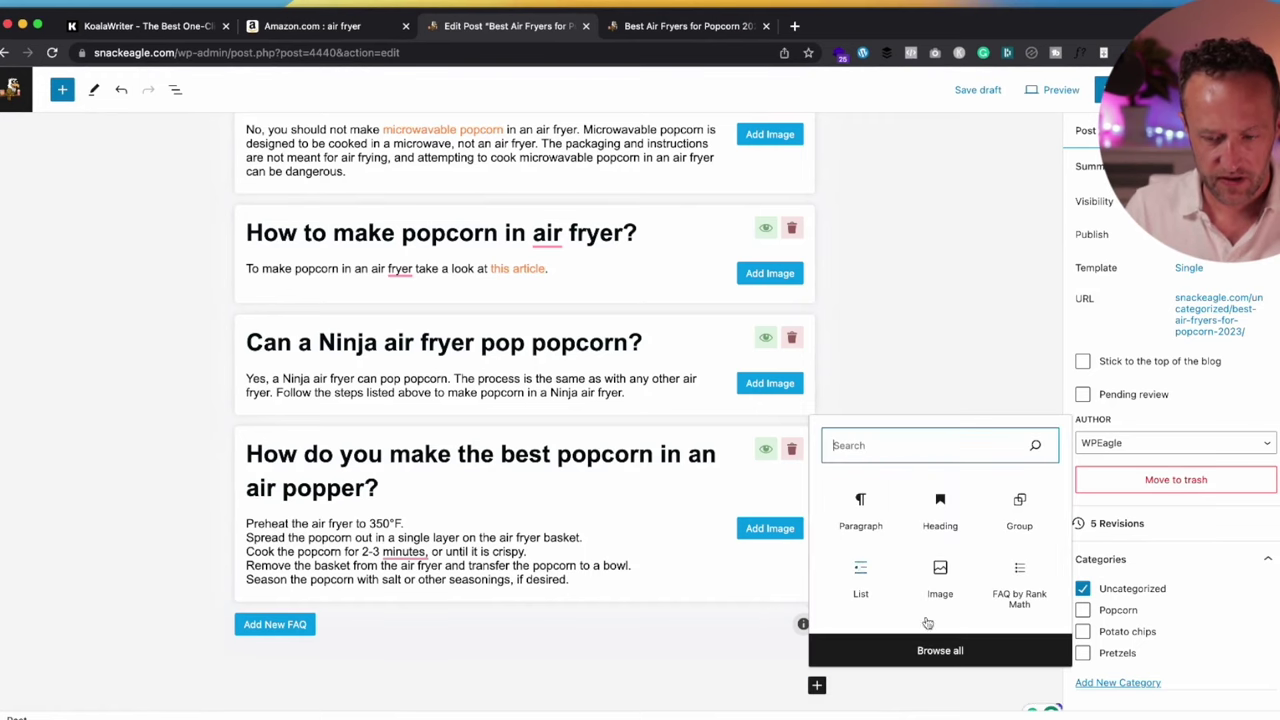
{"action": "left_click", "coordinate": [938, 646]}
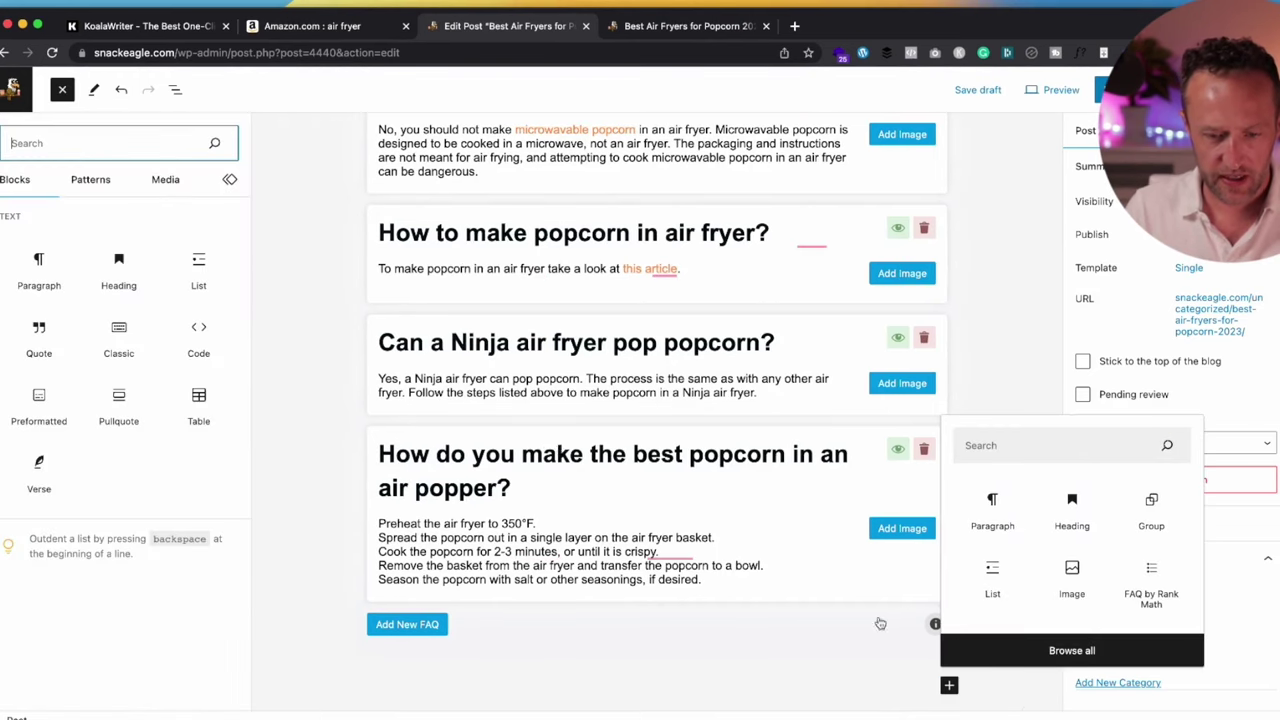
{"action": "left_click", "coordinate": [90, 179]}
{"action": "left_click", "coordinate": [131, 541]}
{"action": "left_click", "coordinate": [309, 192]}
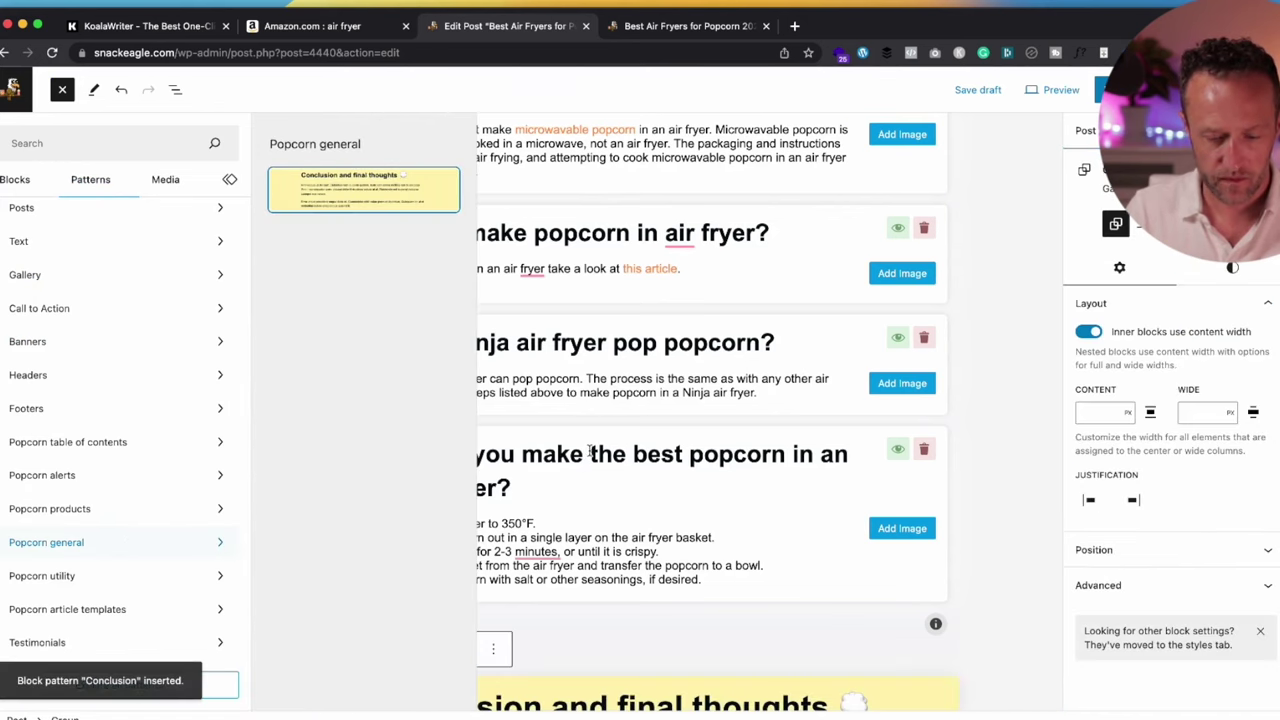
Shorten the conclusion box's heading to "Final thoughts" with a capital F, keeping the emoji
{"action": "left_click_drag", "start_coordinate": [605, 545], "coordinate": [316, 545]}
{"action": "left_click", "coordinate": [316, 541]}
{"action": "left_click_drag", "start_coordinate": [236, 540], "coordinate": [476, 540]}
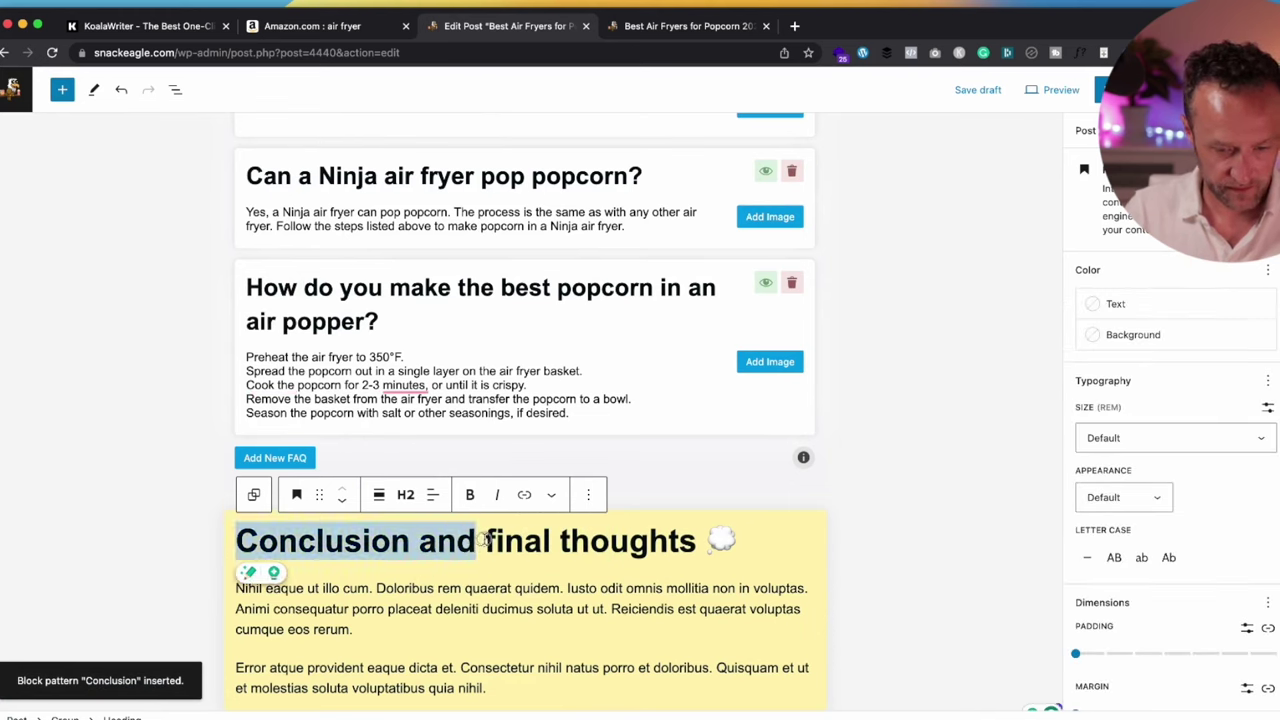
{"action": "key", "text": "BackSpace"}
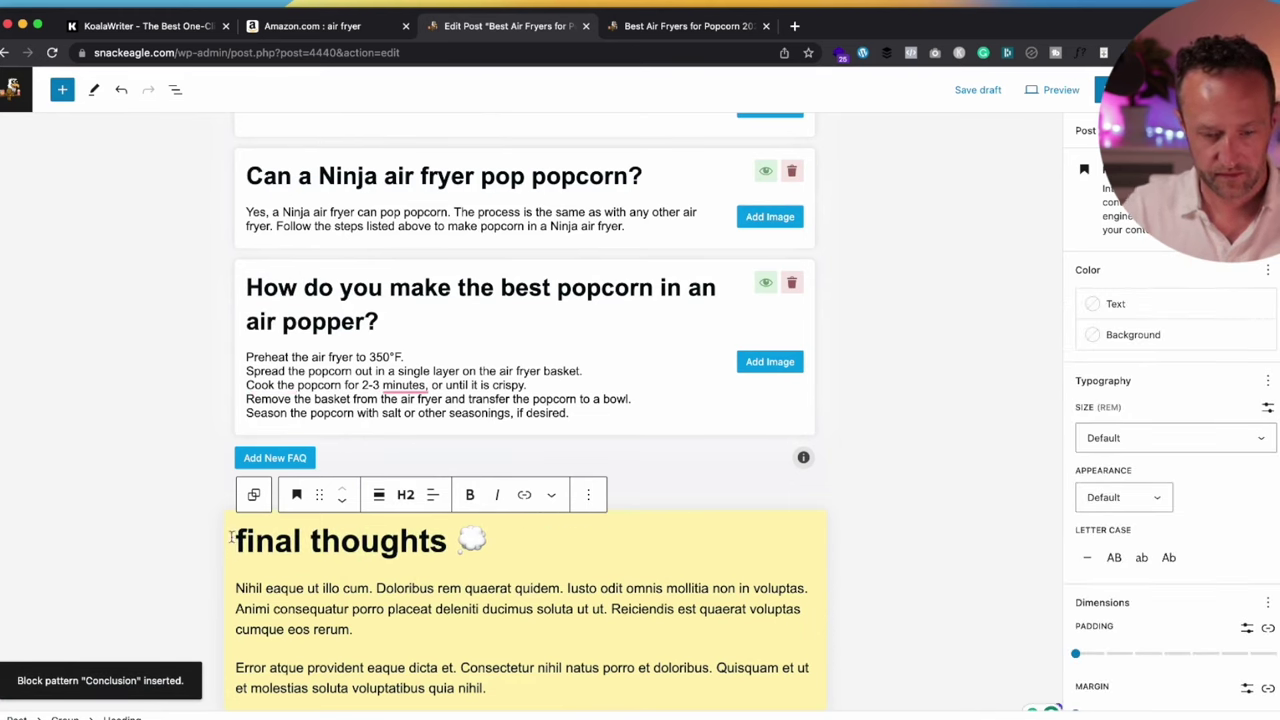
{"action": "key", "text": "Delete"}
{"action": "type", "text": "F"}
Delete both placeholder paragraphs from the Final thoughts box, leaving an empty paragraph ready for text
{"action": "left_click", "coordinate": [338, 630]}
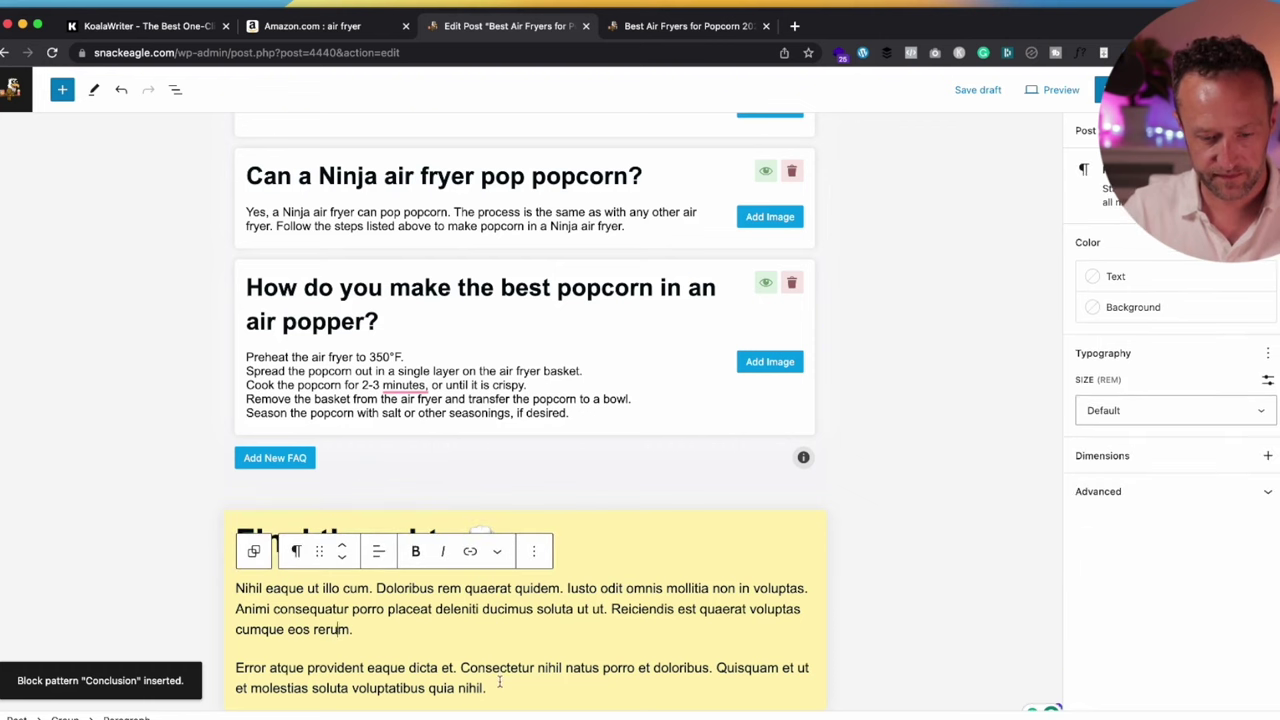
{"action": "triple_click", "coordinate": [252, 650]}
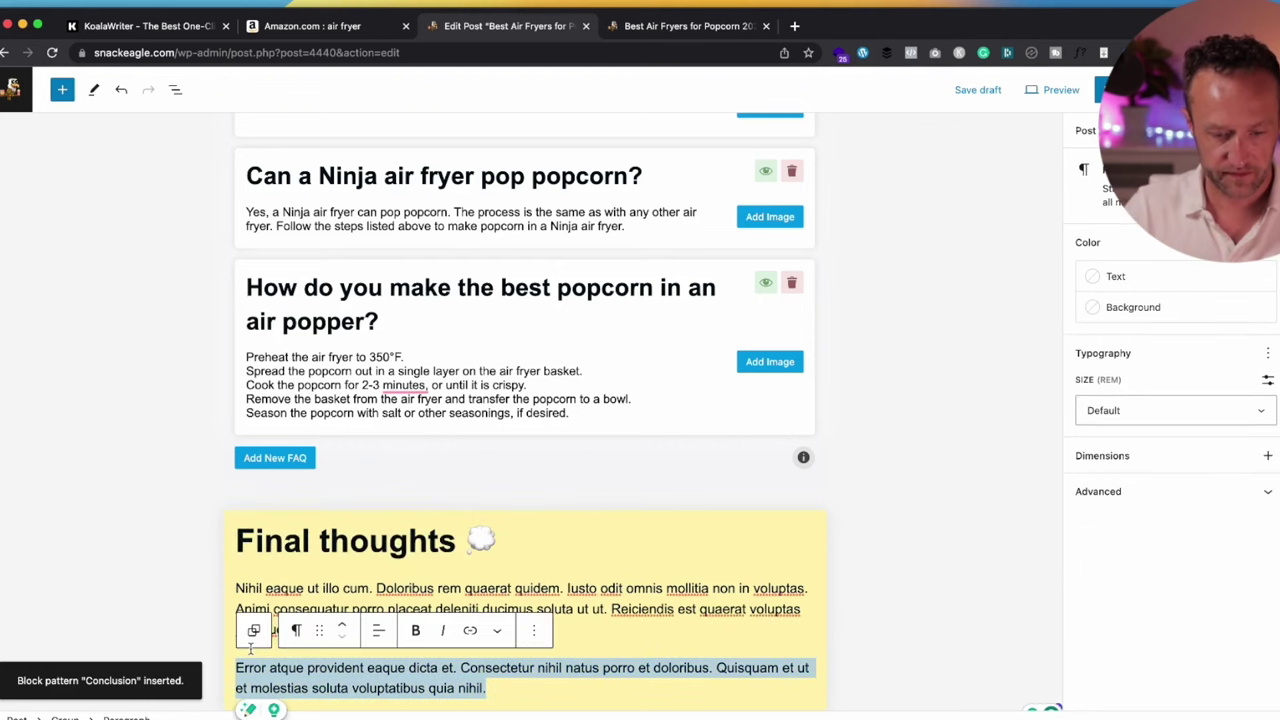
{"action": "key", "text": "BackSpace"}
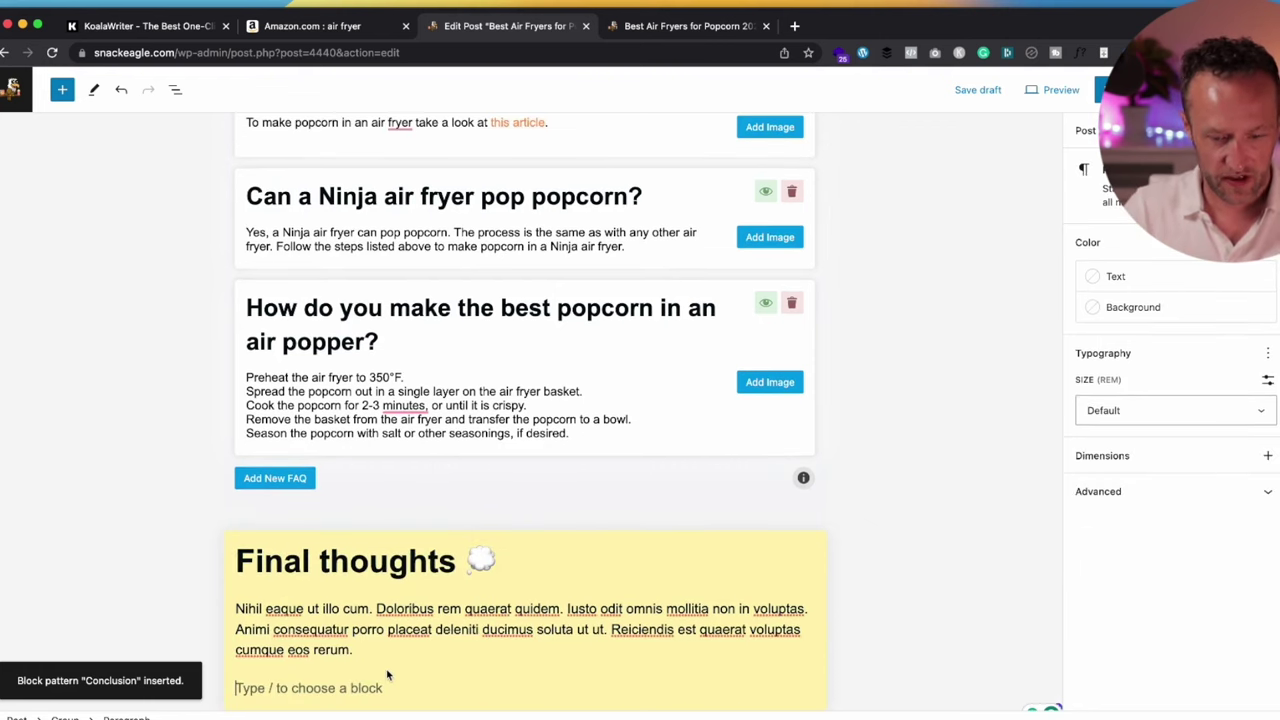
{"action": "key", "text": "BackSpace"}
{"action": "left_click_drag", "start_coordinate": [358, 683], "coordinate": [235, 648]}
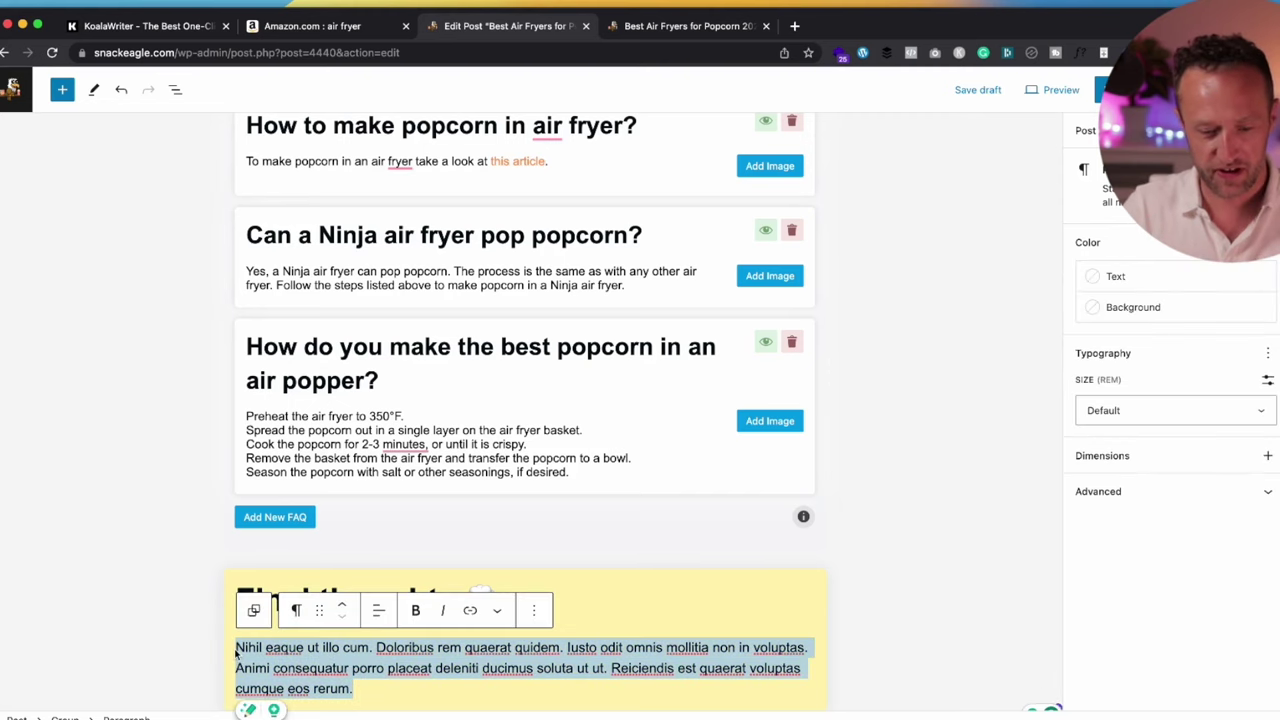
{"action": "key", "text": "BackSpace"}
{"action": "left_click", "coordinate": [366, 688]}
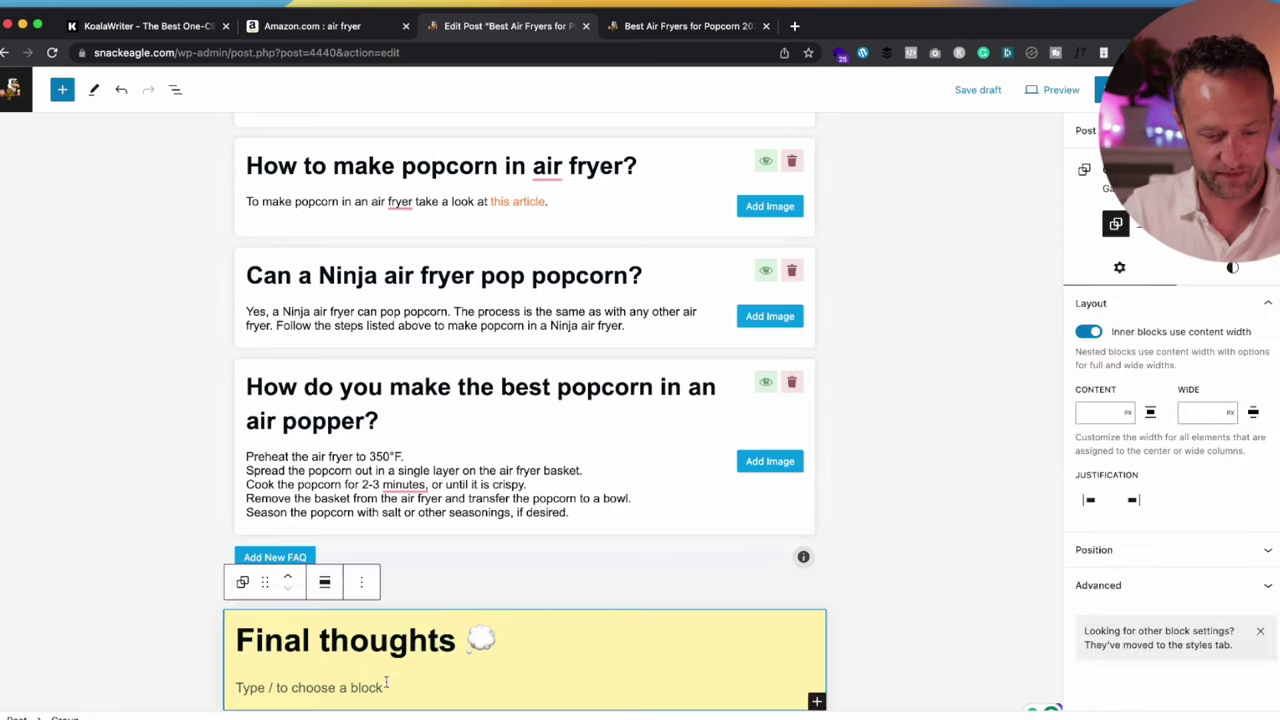
Begin the Final thoughts paragraph with "An Air Fryer is a great way to make popcorn. By choosing one of our recommended products and"
{"action": "left_click", "coordinate": [378, 688]}
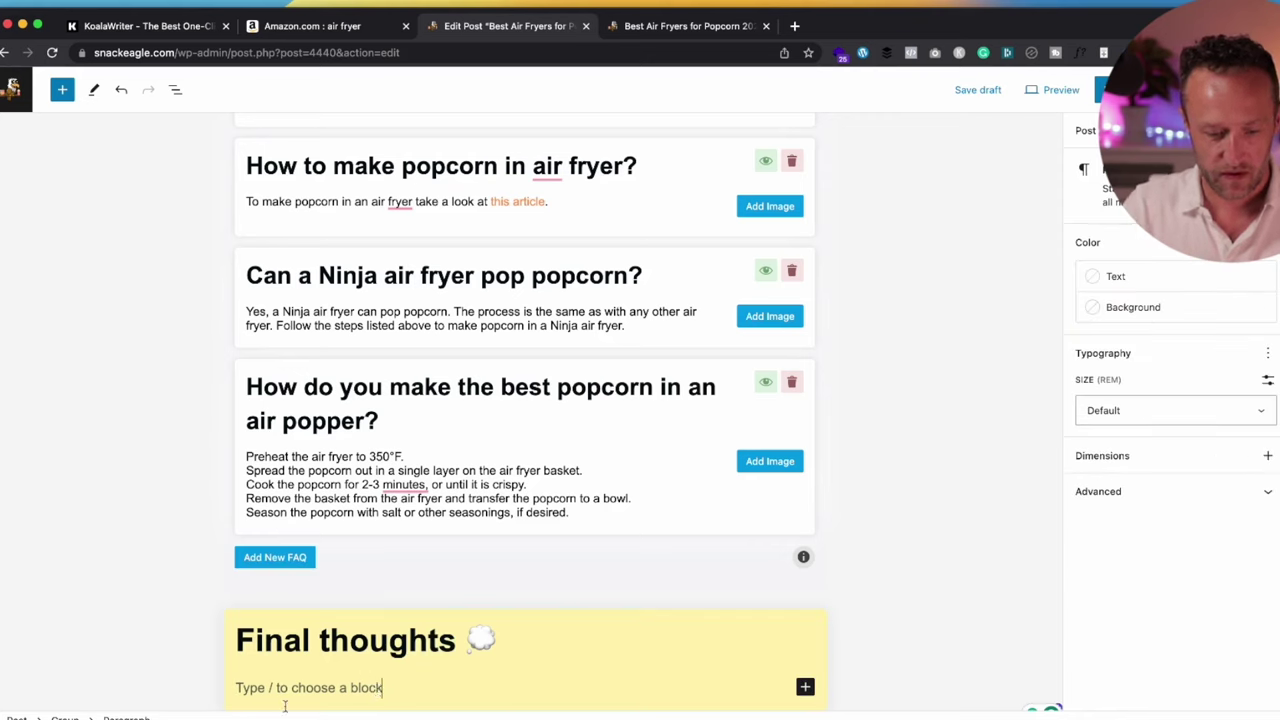
{"action": "type", "text": "An"}
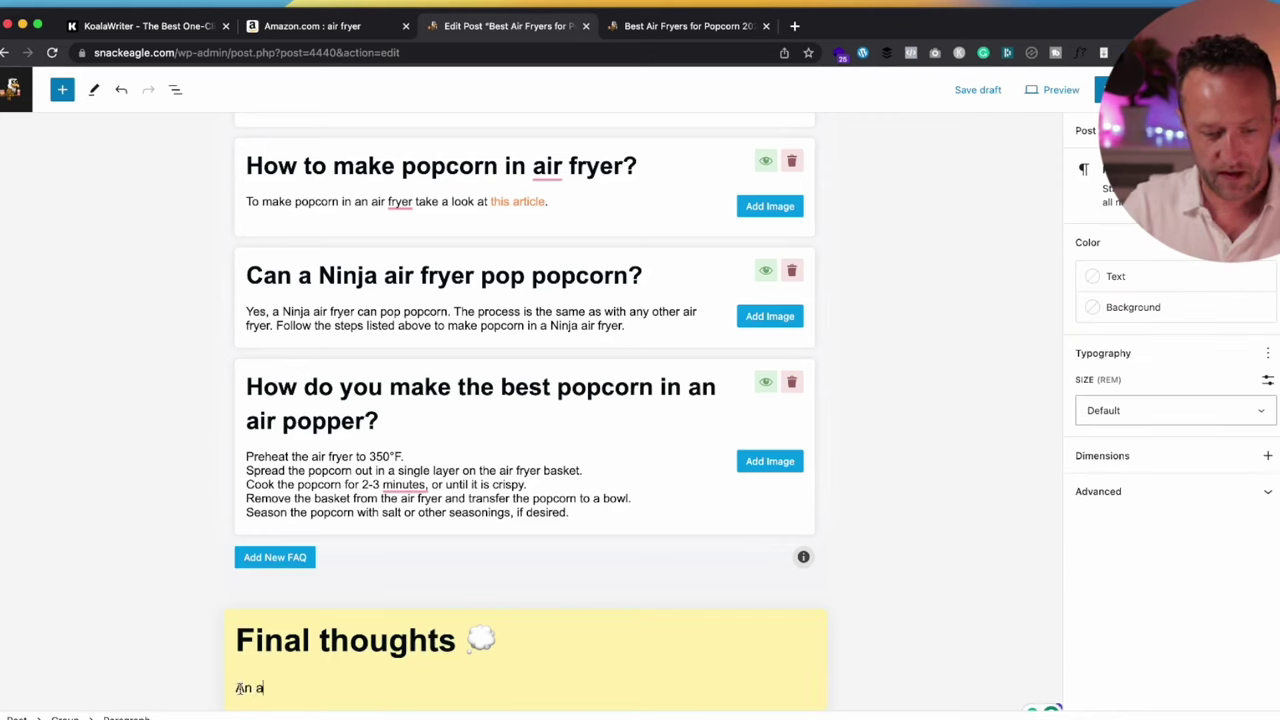
{"action": "type", "text": " Air Fryer is a great way to make popcorn"}
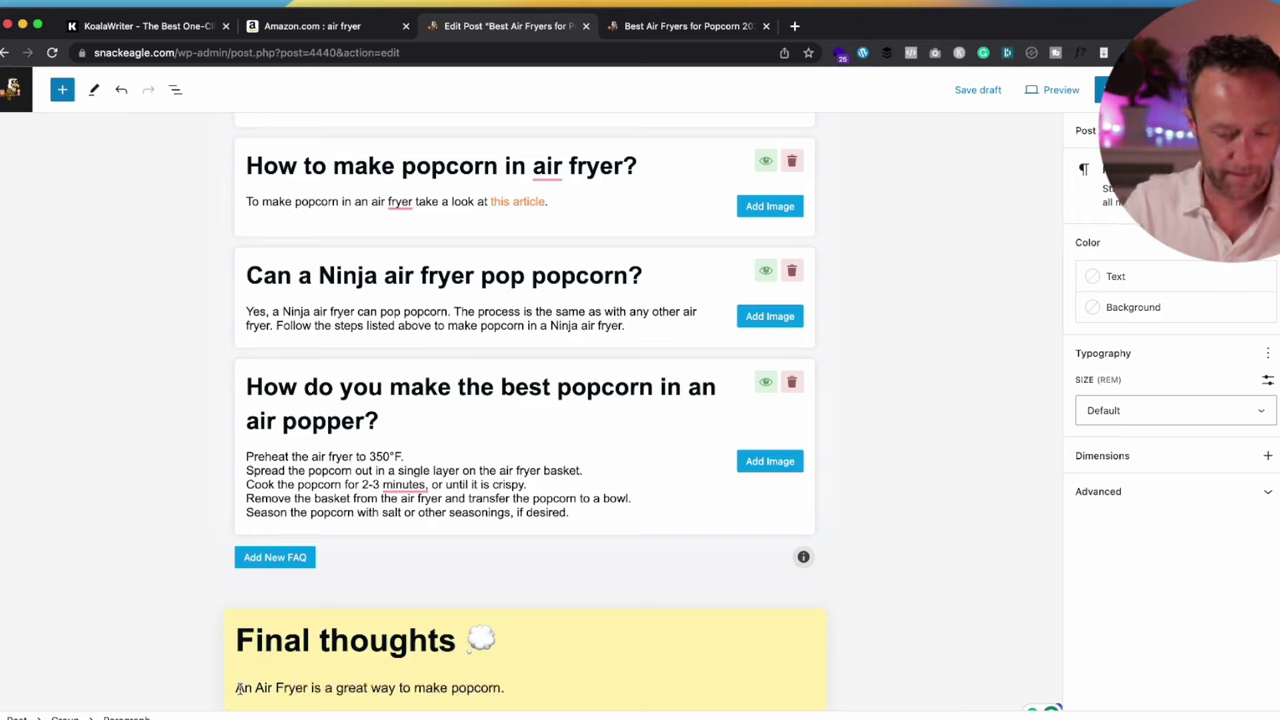
{"action": "type", "text": ". By choosing one of our"}
{"action": "type", "text": " recommedn"}
{"action": "type", "text": "ne"}
{"action": "type", "text": "ed products "}
{"action": "type", "text": "and"}
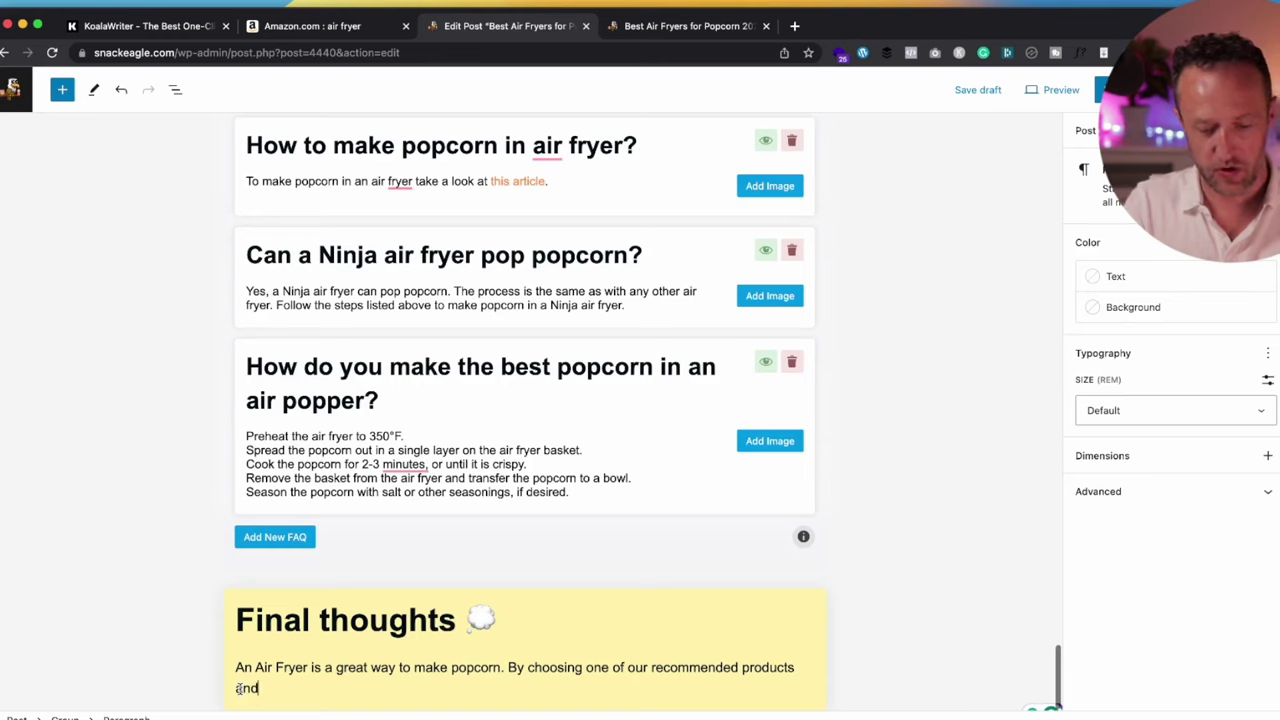
Complete the sentence with "ordering from Amazon you'll be popping your kernels in a healthy in no time." and correct the spelling of Amazon
{"action": "type", "text": " ordering from Aamzon you'll be "}
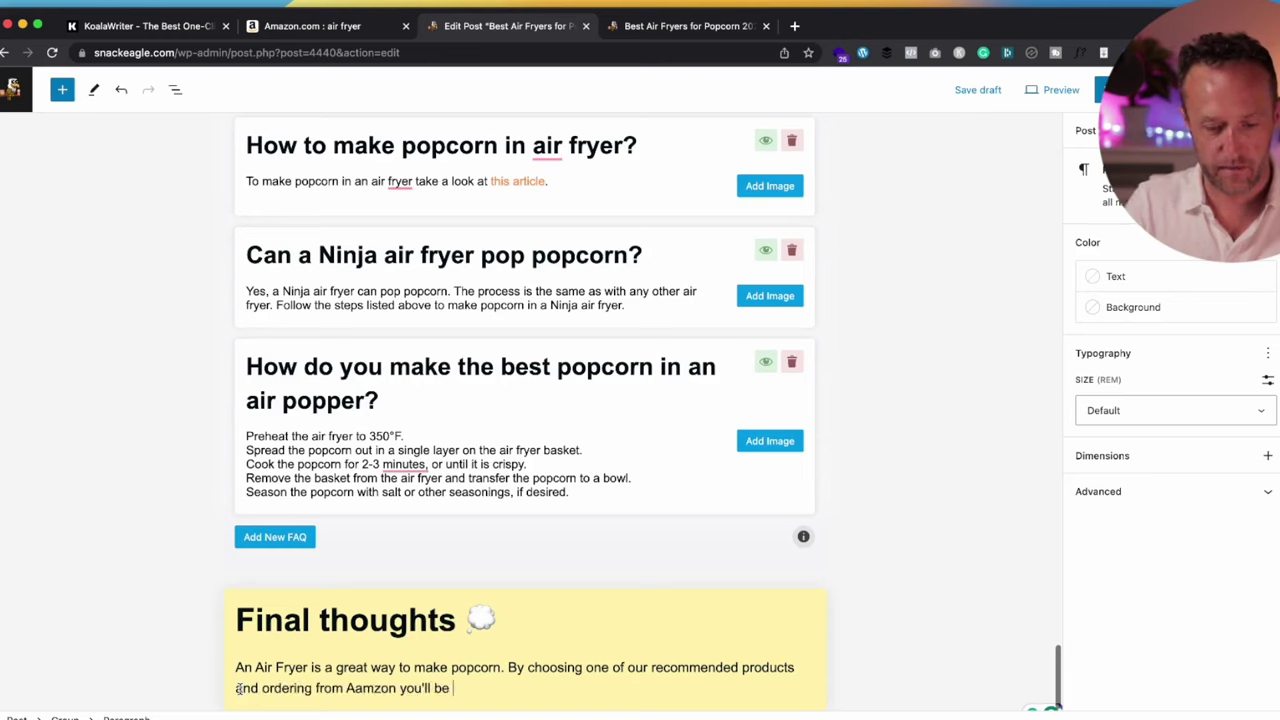
{"action": "type", "text": "popping yo"}
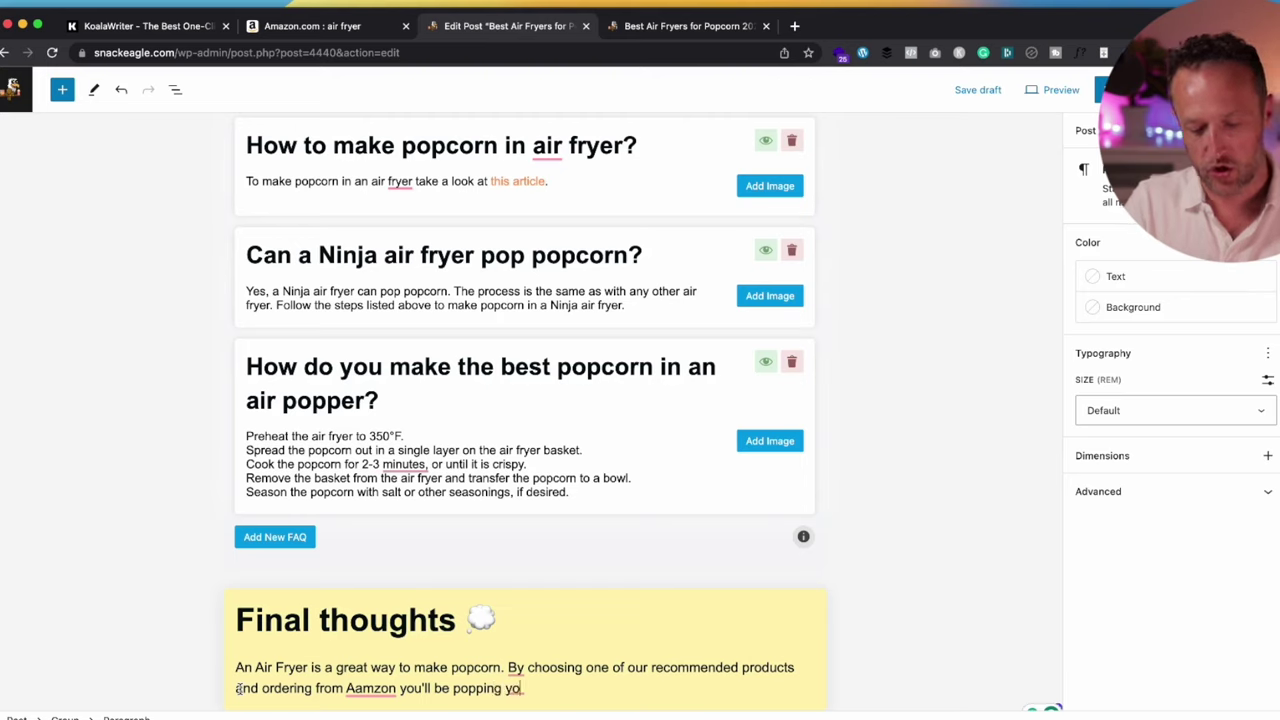
{"action": "type", "text": "ur kerne"}
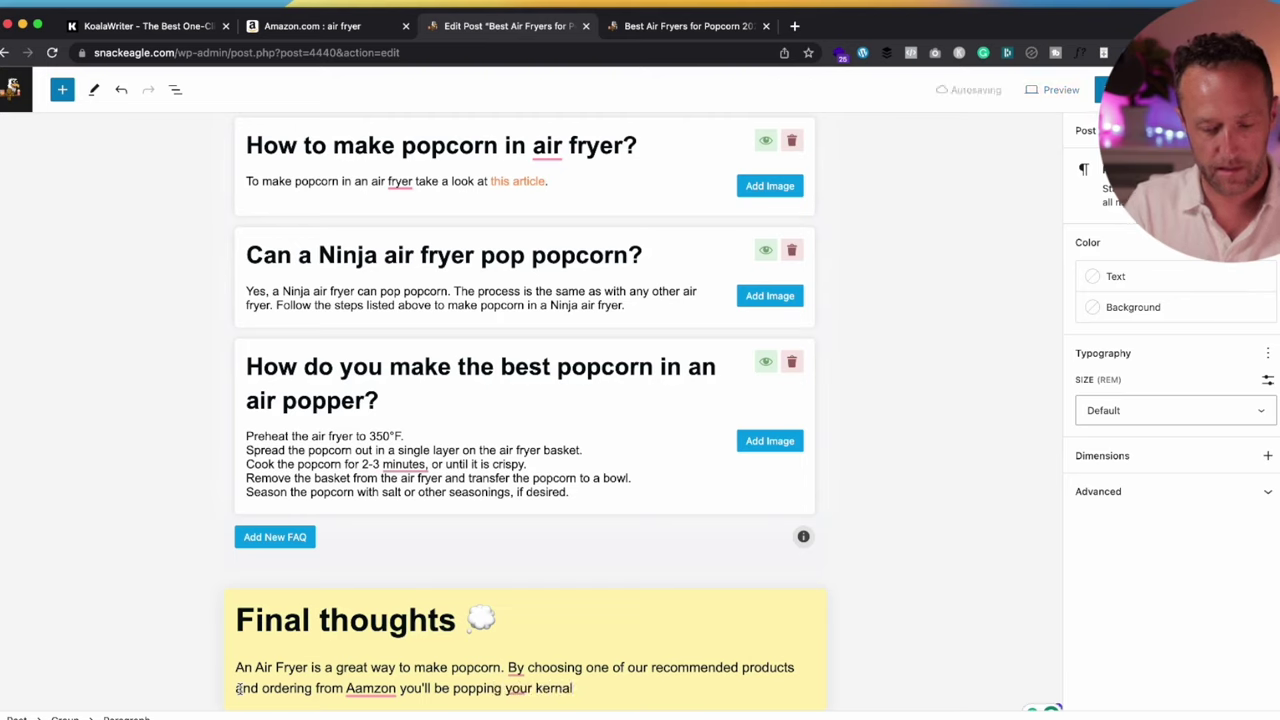
{"action": "type", "text": "ls in a healthy in n"}
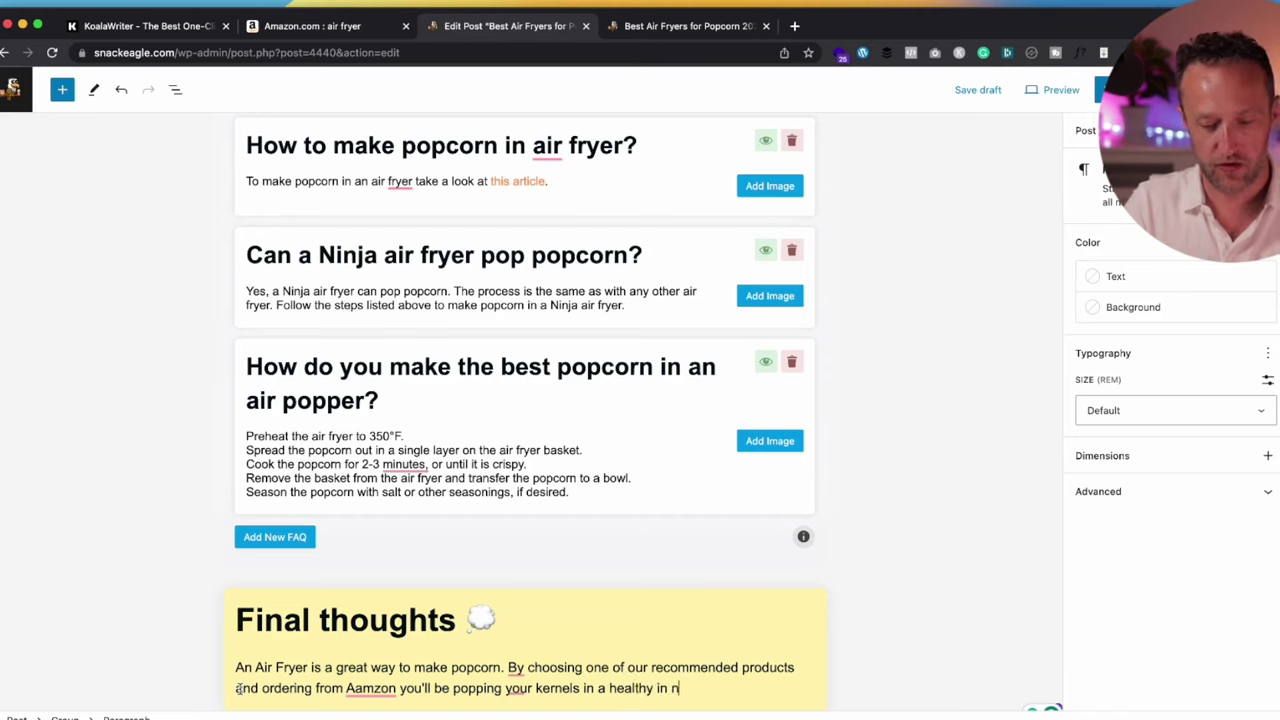
{"action": "type", "text": "o time."}
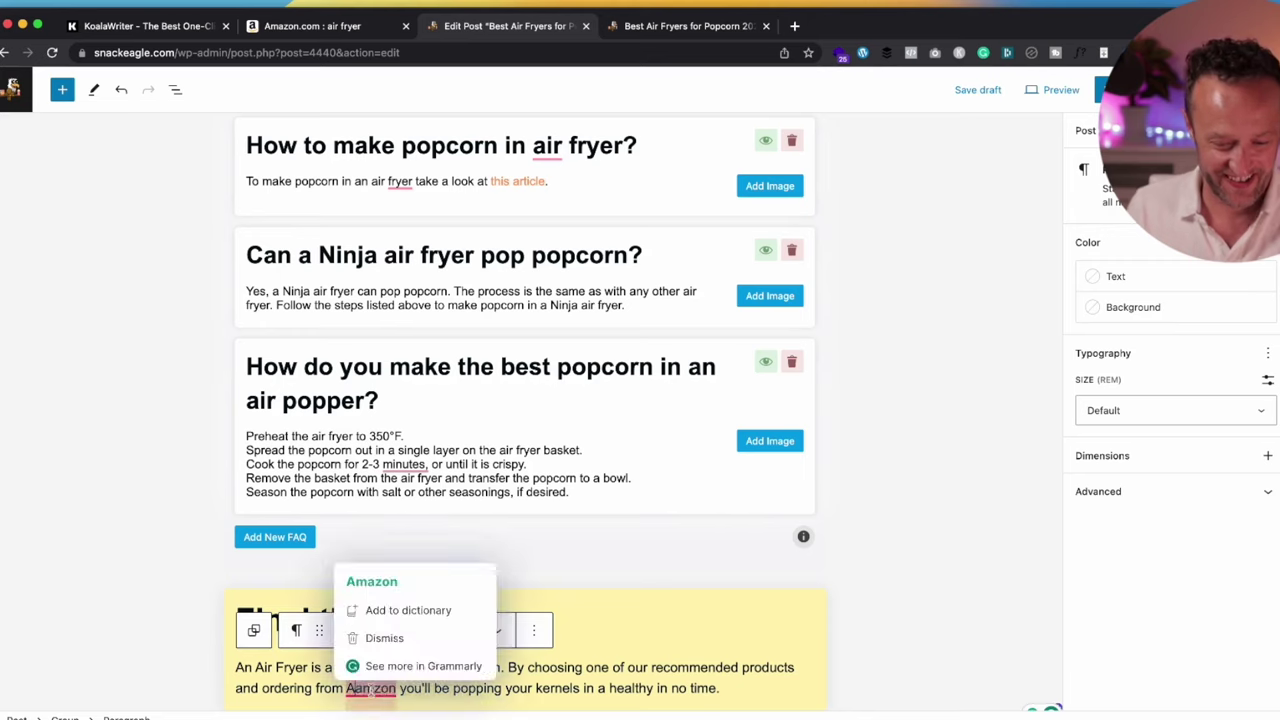
{"action": "left_click", "coordinate": [353, 688]}
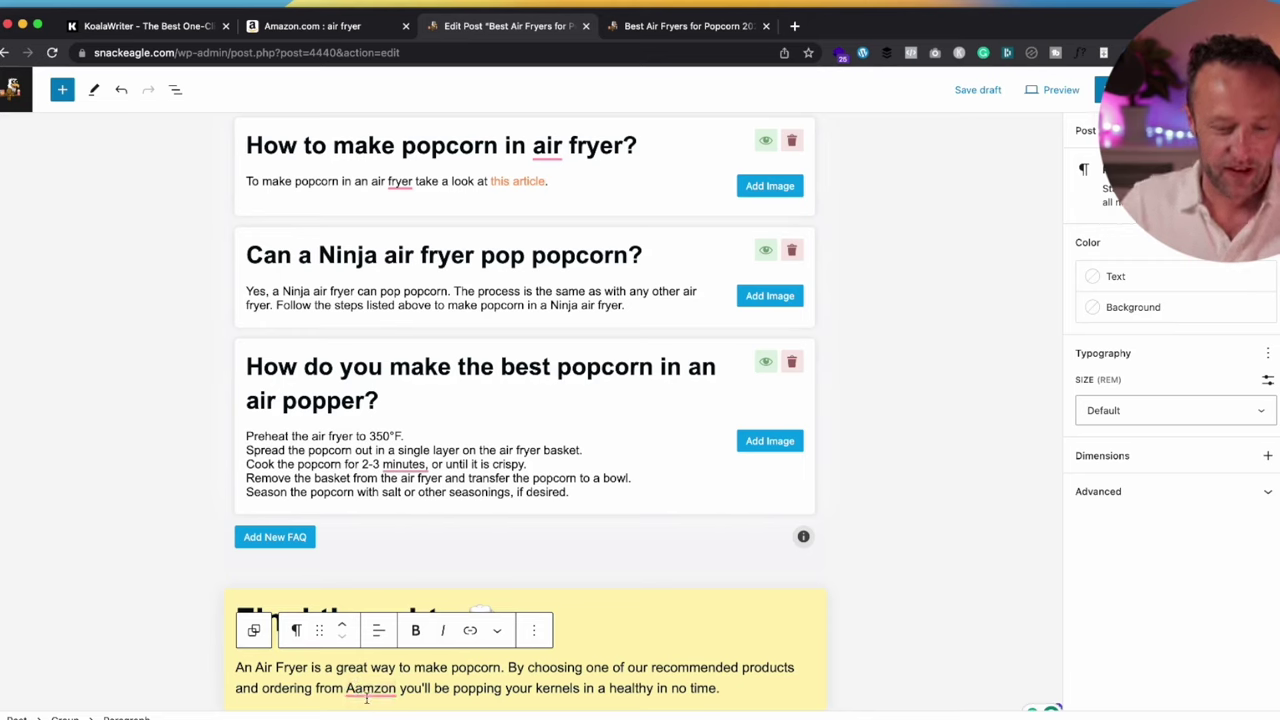
{"action": "mouse_move", "coordinate": [371, 695]}
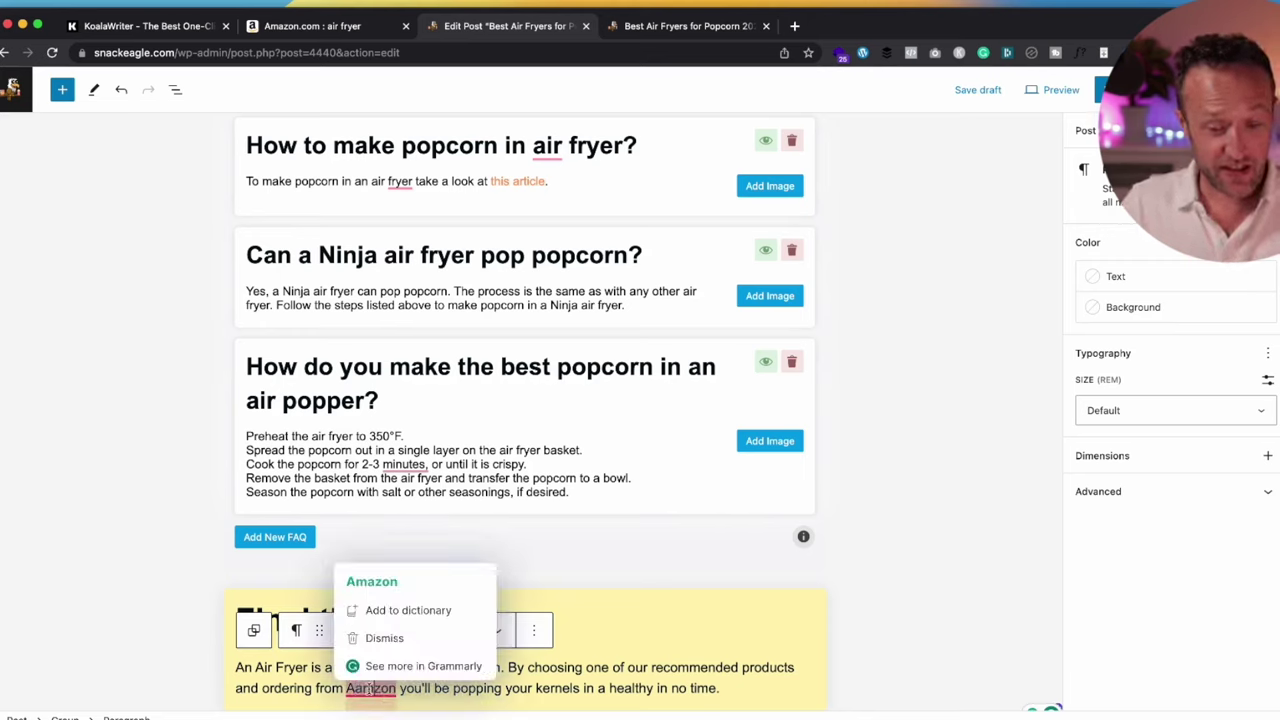
{"action": "left_click", "coordinate": [390, 590]}
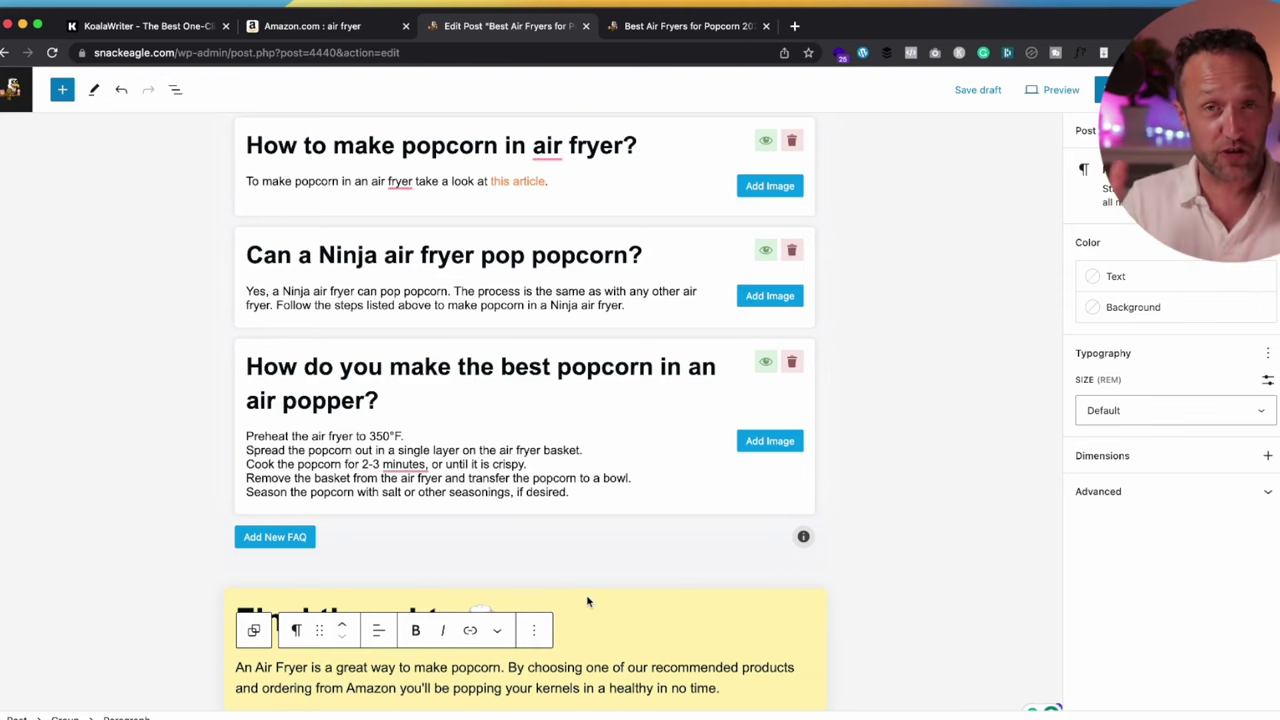
Publish the air fryer post and open the live page
{"action": "scroll", "coordinate": [754, 537], "scroll_direction": "up", "scroll_amount": 15}
{"action": "left_click", "coordinate": [1110, 89]}
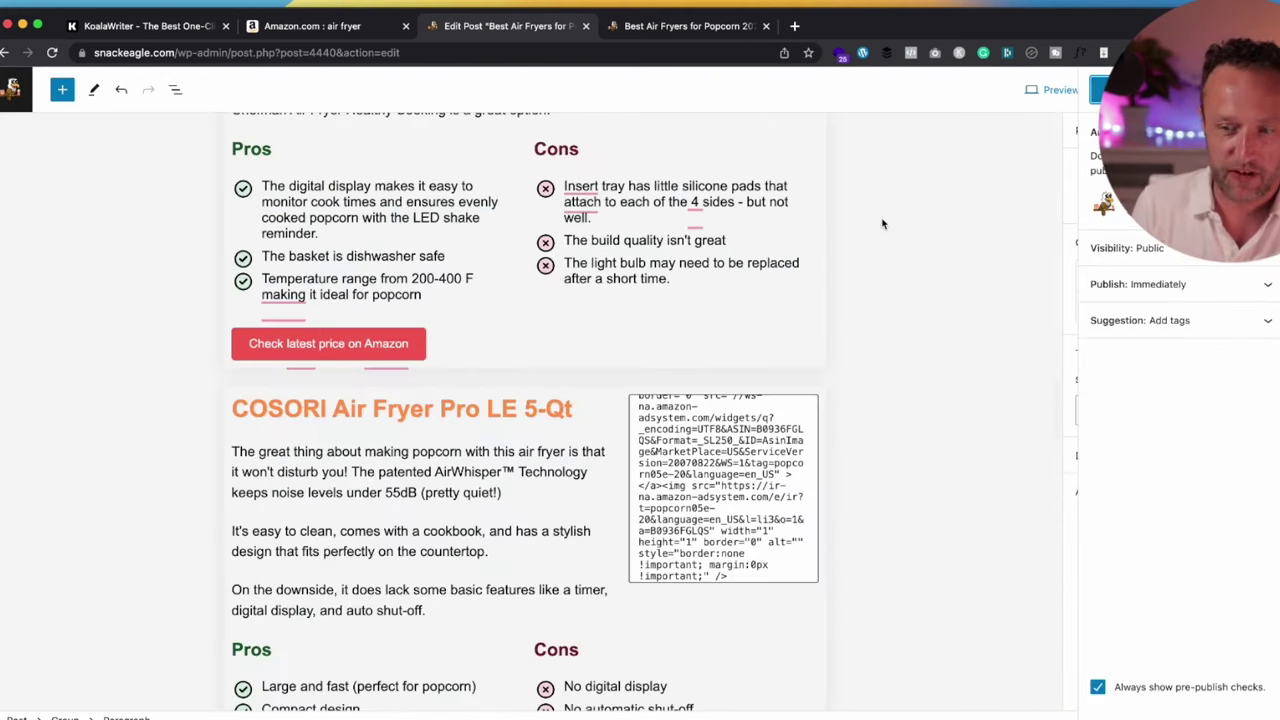
{"action": "left_click", "coordinate": [1105, 89]}
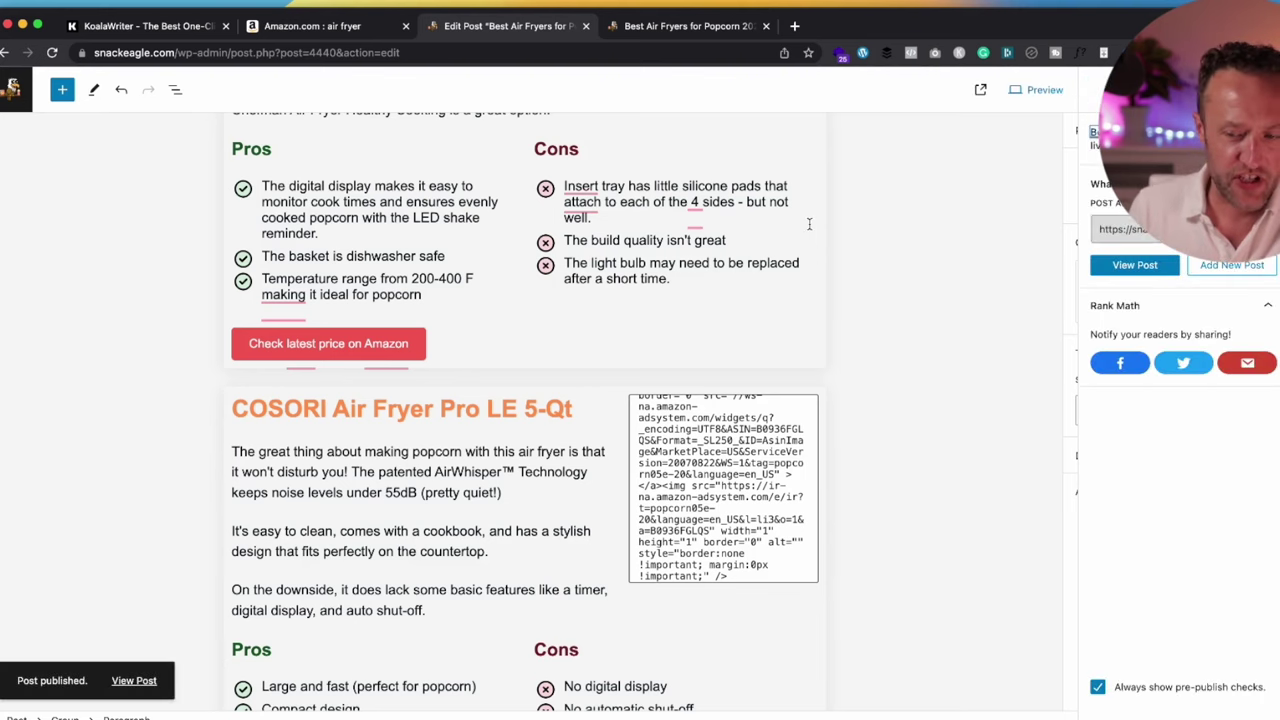
{"action": "left_click", "coordinate": [127, 681]}
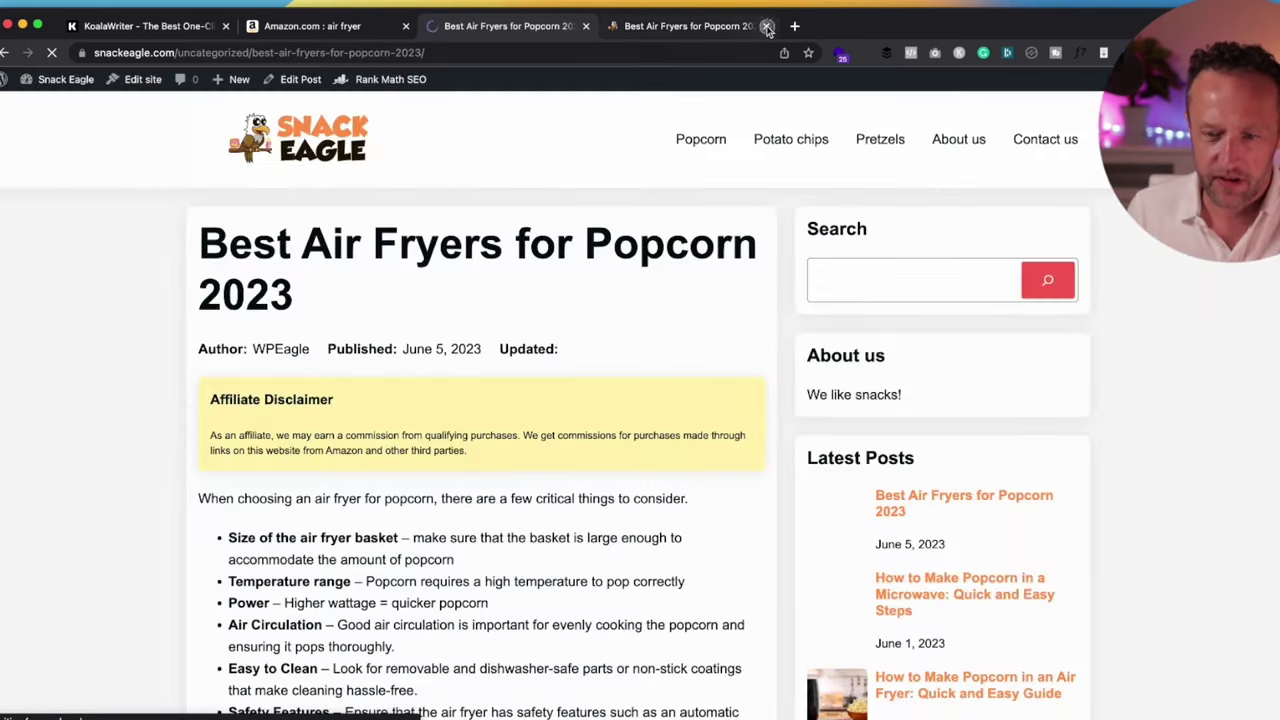
Close the old preview and review the published post from its introduction down to its end
{"action": "left_click", "coordinate": [766, 26]}
{"action": "scroll", "coordinate": [740, 270], "scroll_direction": "down", "scroll_amount": 5}
{"action": "scroll", "coordinate": [740, 270], "scroll_direction": "down", "scroll_amount": 12}
{"action": "scroll", "coordinate": [741, 276], "scroll_direction": "down", "scroll_amount": 15}
{"action": "scroll", "coordinate": [741, 276], "scroll_direction": "down", "scroll_amount": 15}
{"action": "scroll", "coordinate": [741, 276], "scroll_direction": "down", "scroll_amount": 12}
{"action": "scroll", "coordinate": [741, 276], "scroll_direction": "down", "scroll_amount": 3}
{"action": "scroll", "coordinate": [741, 276], "scroll_direction": "up", "scroll_amount": 20}
{"action": "scroll", "coordinate": [741, 276], "scroll_direction": "up", "scroll_amount": 20}
{"action": "scroll", "coordinate": [505, 369], "scroll_direction": "down", "scroll_amount": 2}
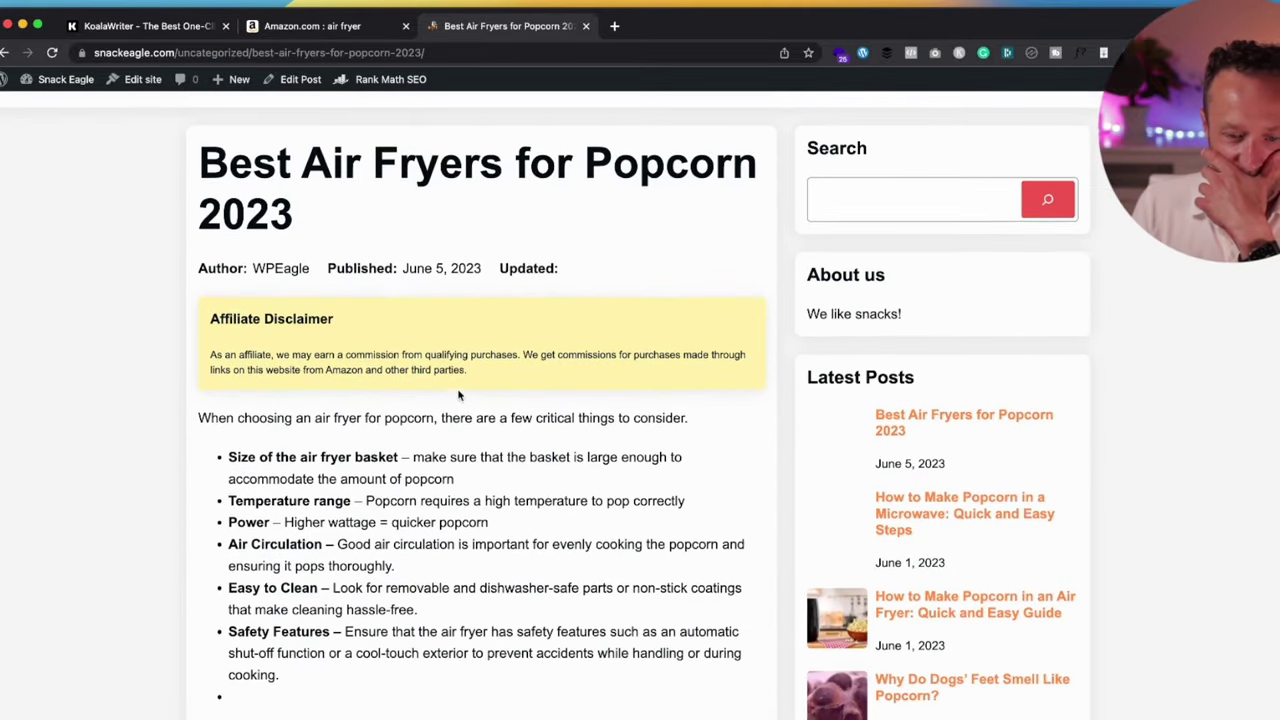
Switch to Canva in a new tab, make a copy of the "Popcorn Air Fryers" design and open it
{"action": "key", "text": "ctrl+t"}
{"action": "type", "text": "canva"}
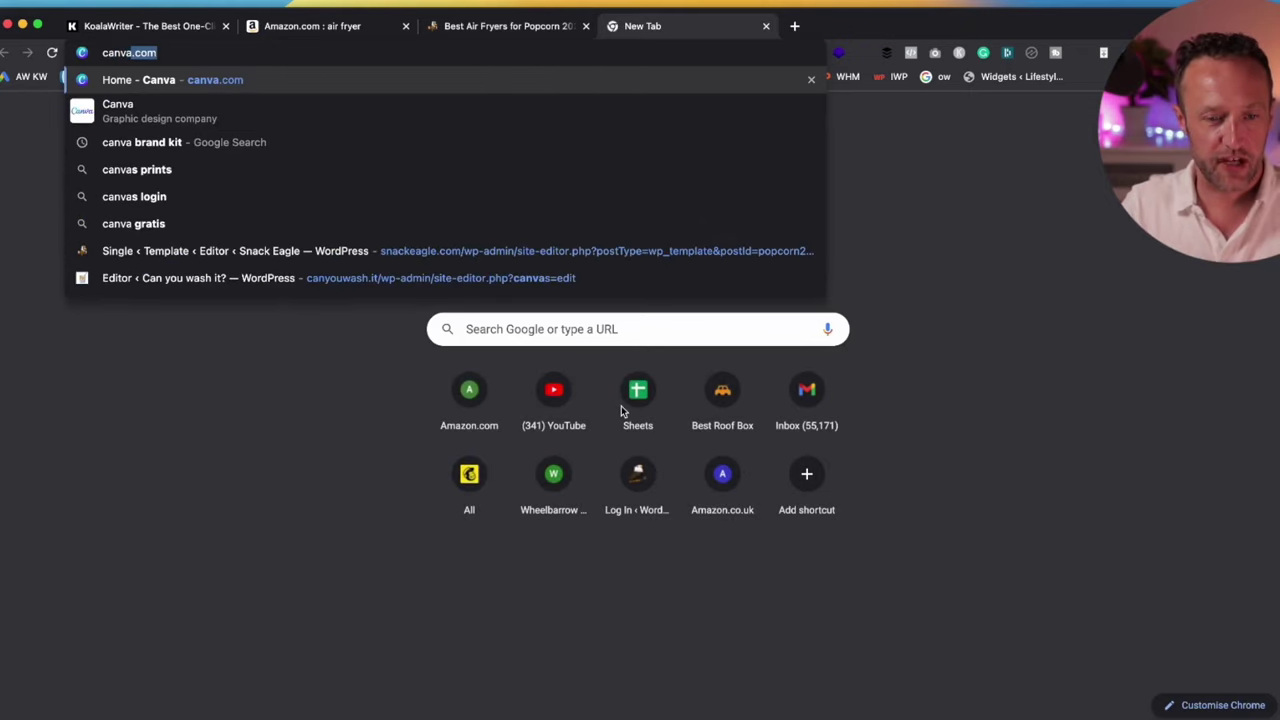
{"action": "key", "text": "Return"}
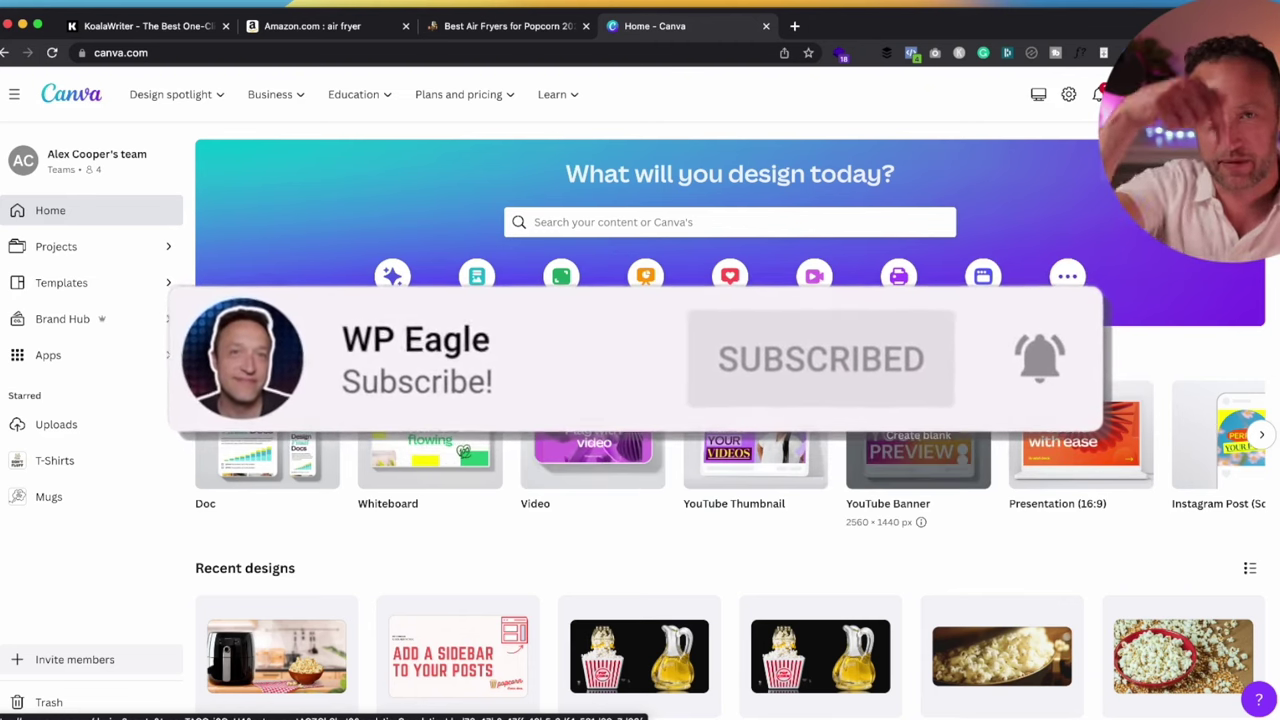
{"action": "scroll", "coordinate": [447, 537], "scroll_direction": "down", "scroll_amount": 3}
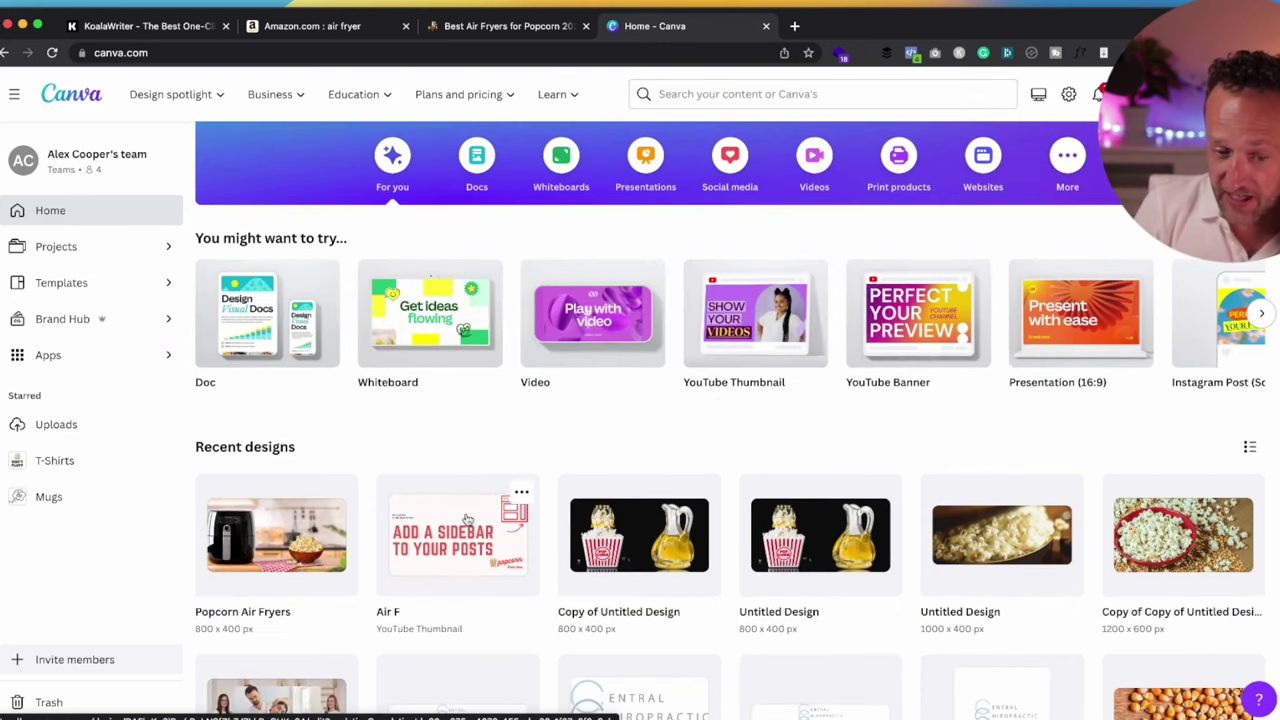
{"action": "left_click", "coordinate": [339, 491]}
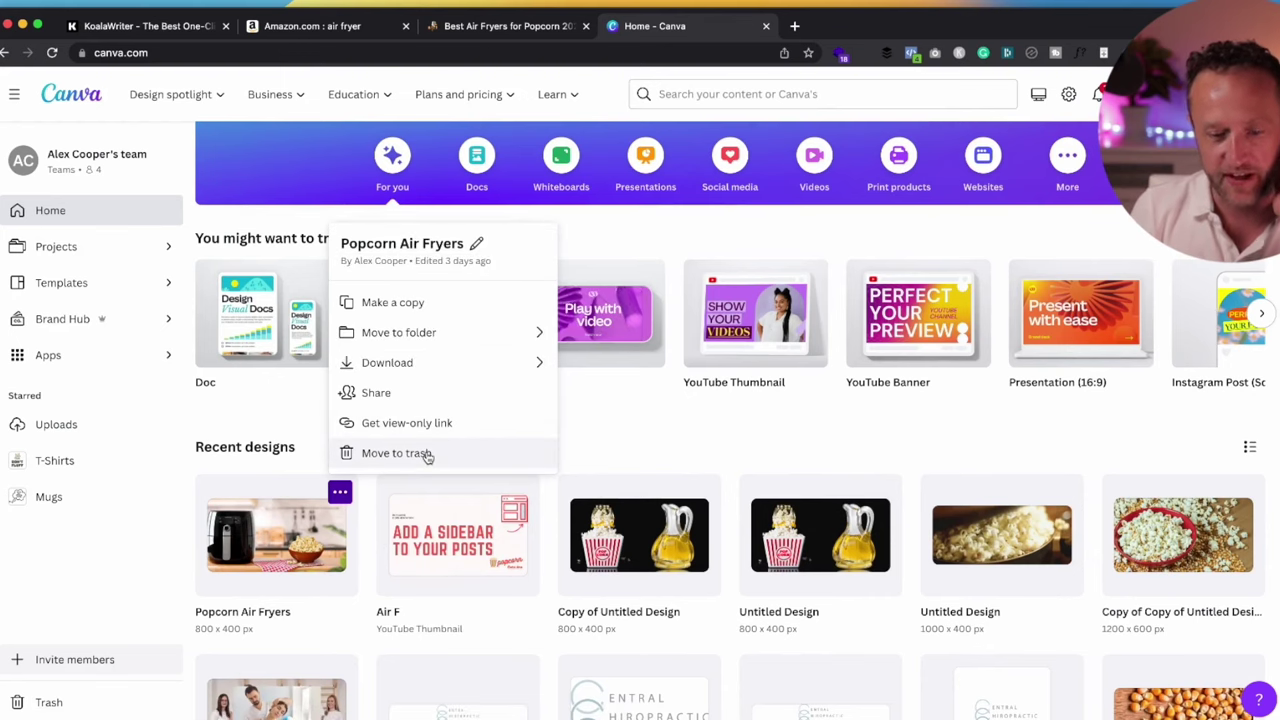
{"action": "left_click", "coordinate": [470, 310]}
{"action": "left_click", "coordinate": [312, 547]}
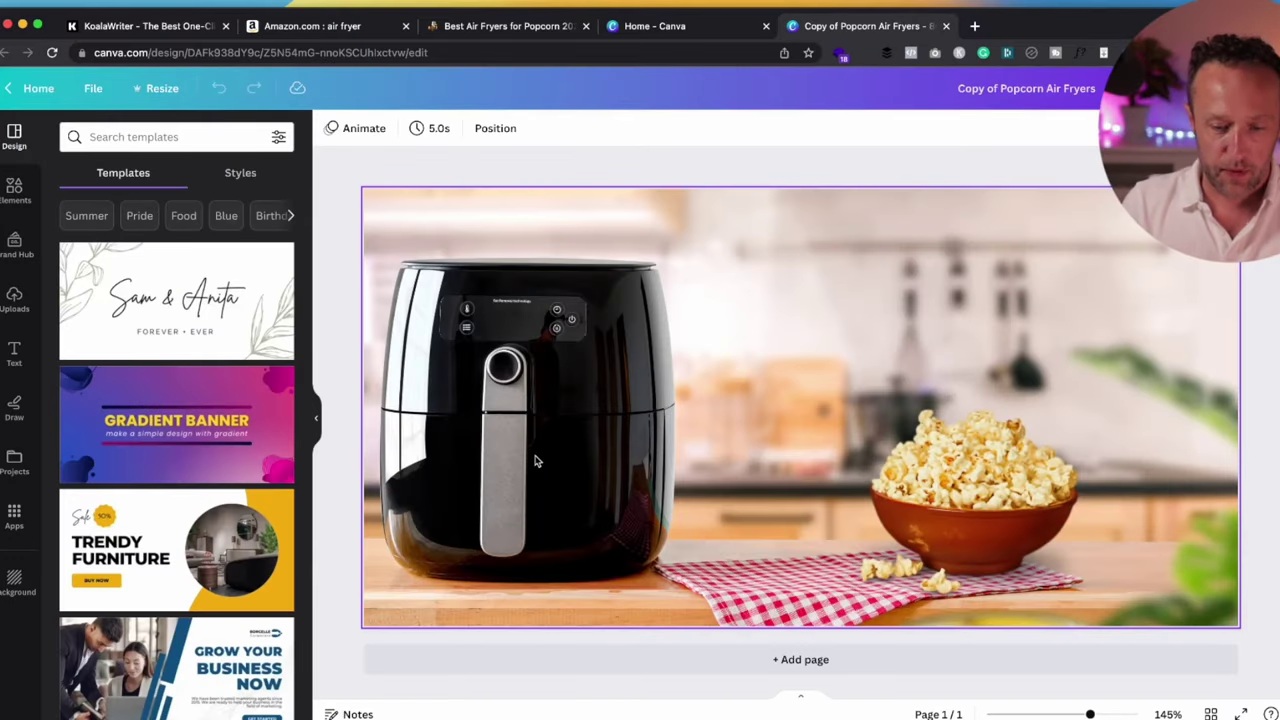
Delete the popcorn bowl, air fryer and kitchen background images from the copied design
{"action": "left_click", "coordinate": [535, 459]}
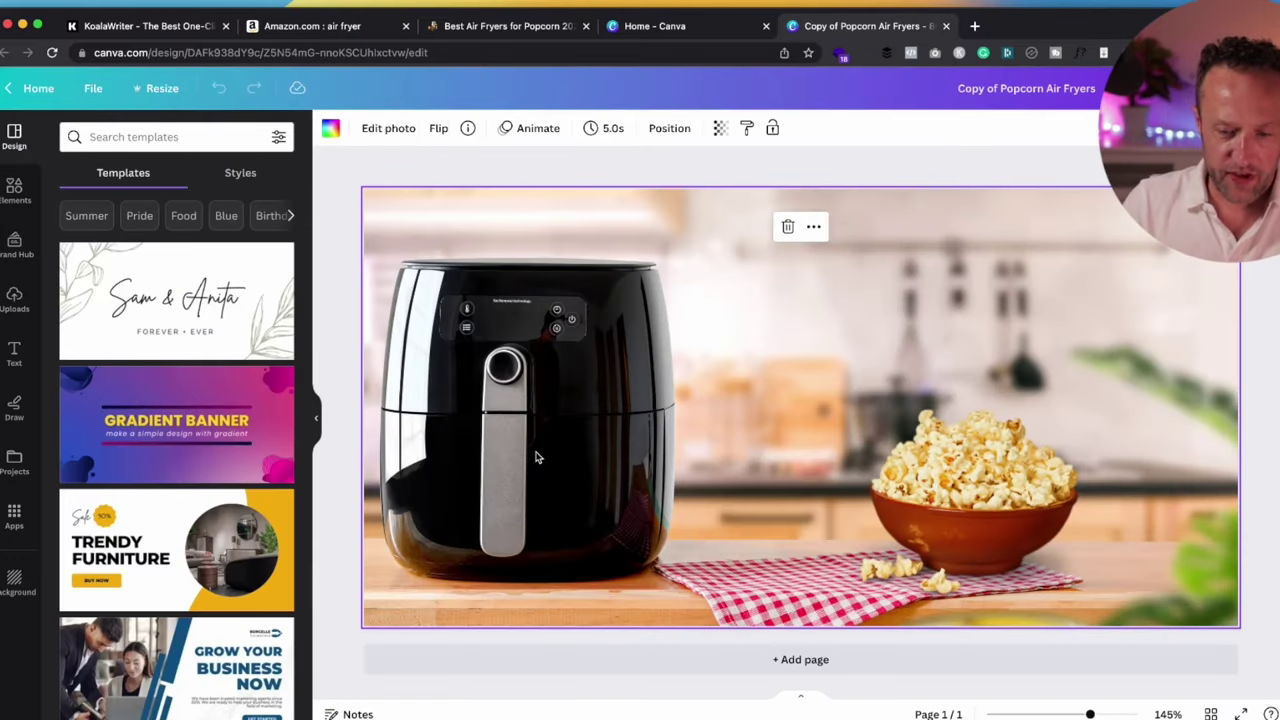
{"action": "left_click", "coordinate": [980, 510]}
{"action": "key", "text": "Delete"}
{"action": "left_click", "coordinate": [517, 464]}
{"action": "key", "text": "Delete"}
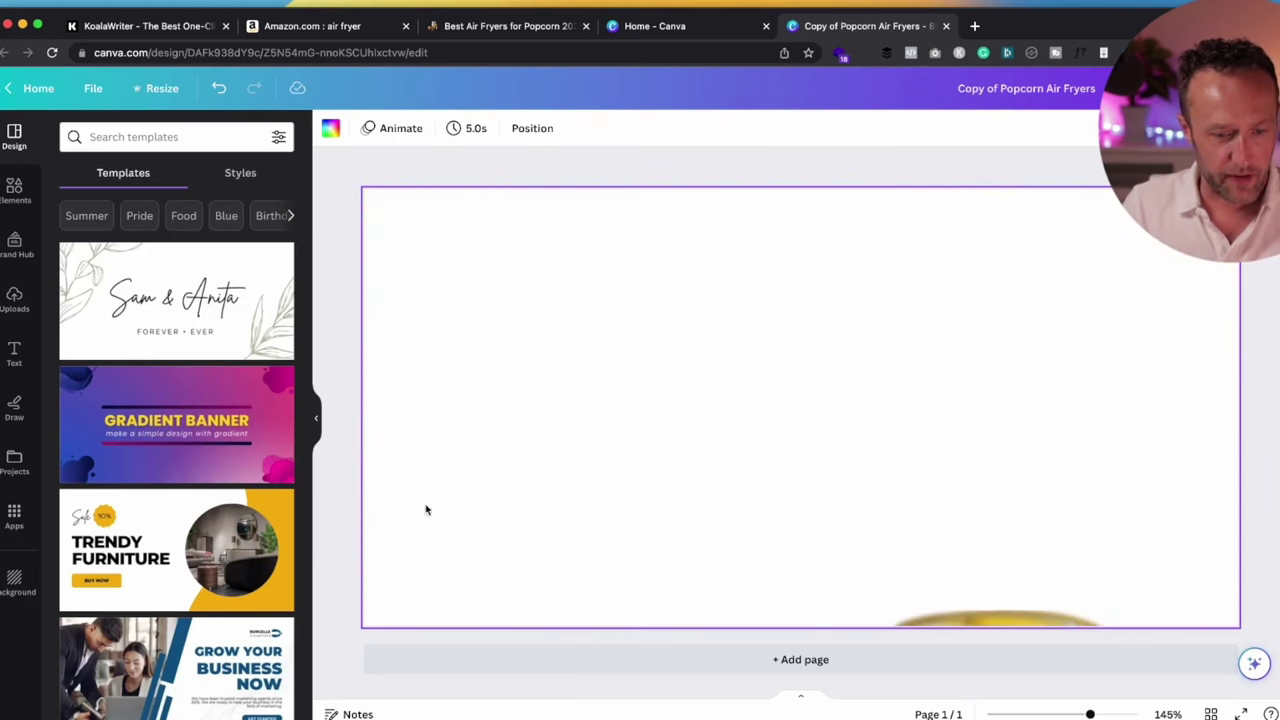
Open the Ninja AF101 product page on Amazon from the comparison table in the published post
{"action": "left_click", "coordinate": [502, 30]}
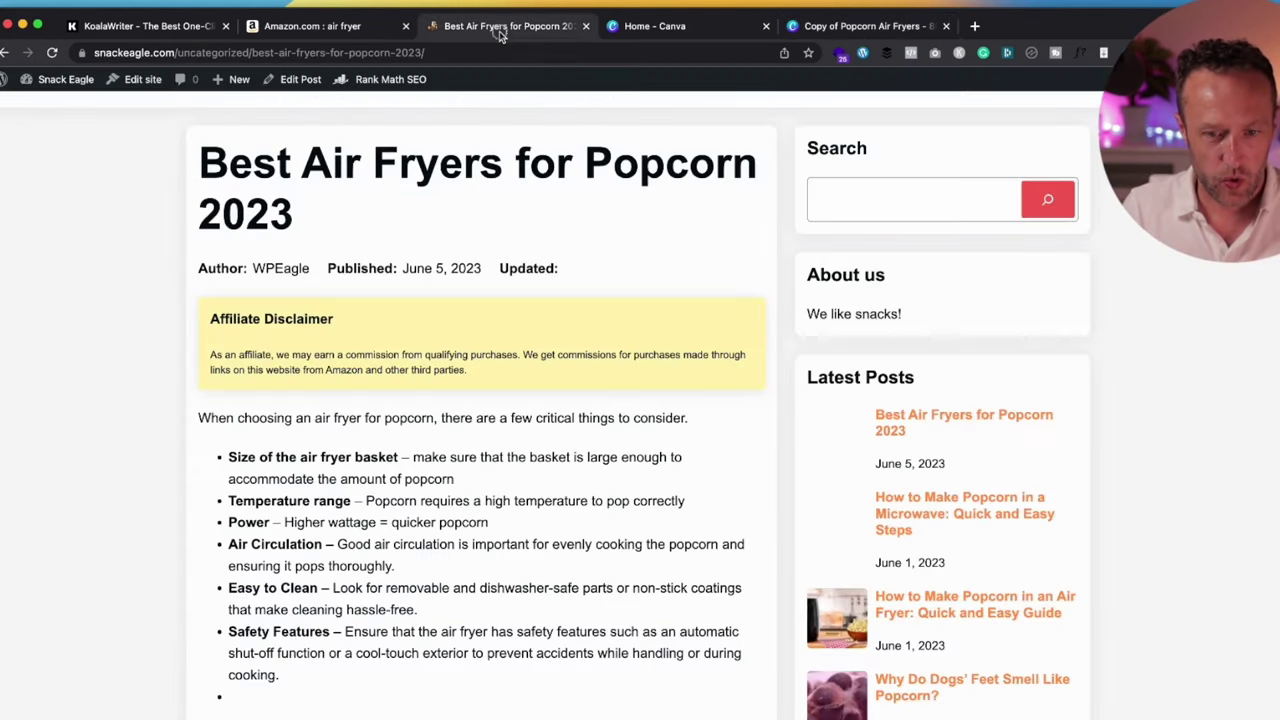
{"action": "scroll", "coordinate": [623, 267], "scroll_direction": "down", "scroll_amount": 10}
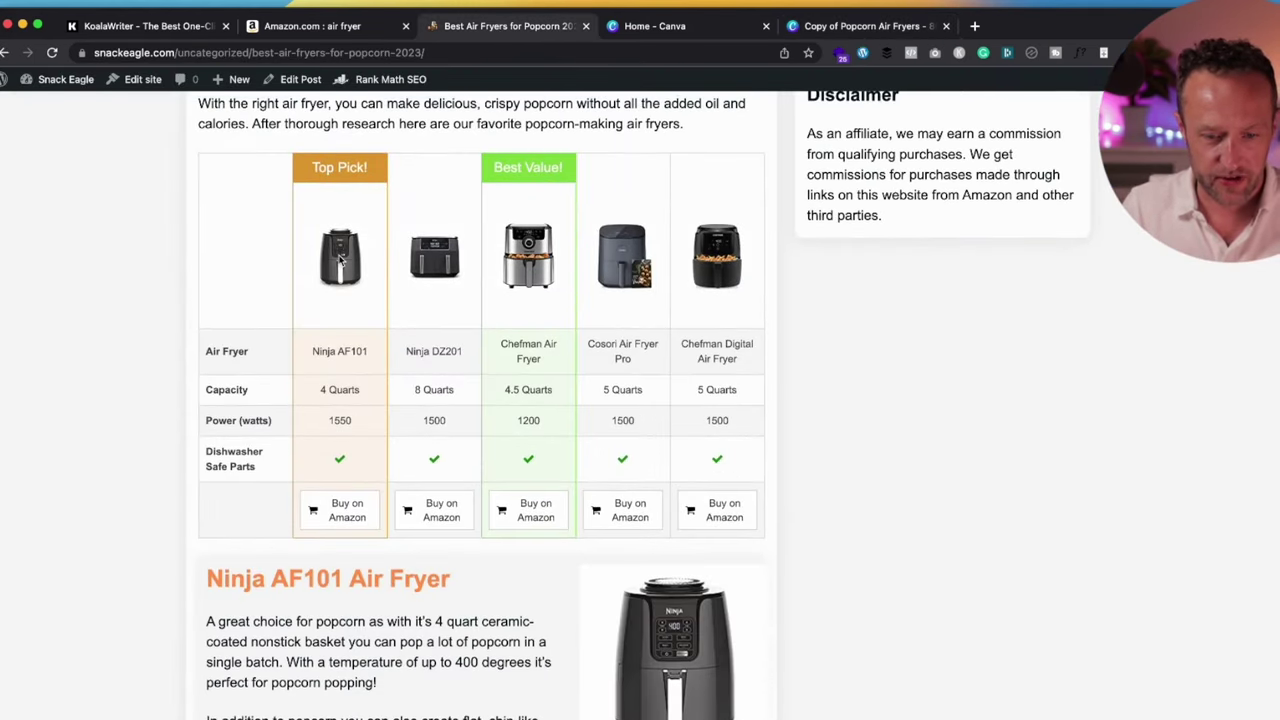
{"action": "right_click", "coordinate": [340, 258]}
{"action": "left_click", "coordinate": [386, 270]}
{"action": "left_click", "coordinate": [636, 30]}
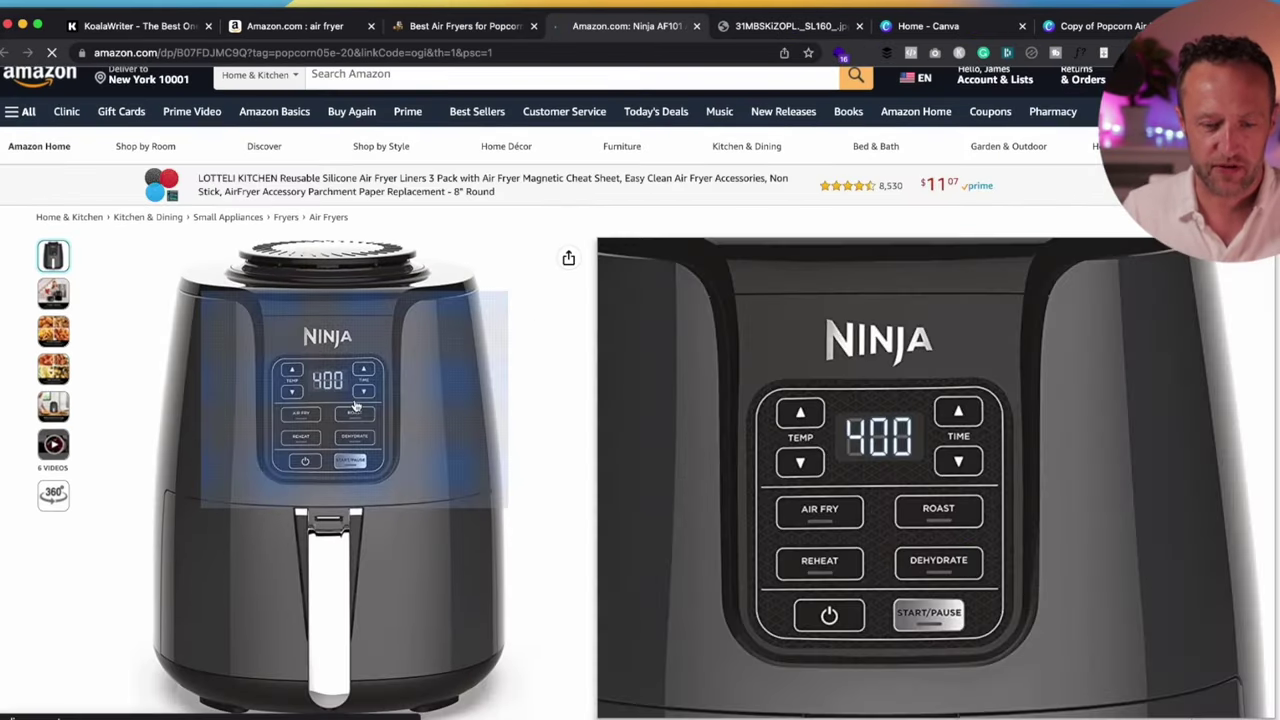
Enlarge the main Ninja AF101 product photo and copy the image
{"action": "left_click", "coordinate": [362, 385]}
{"action": "right_click", "coordinate": [354, 399]}
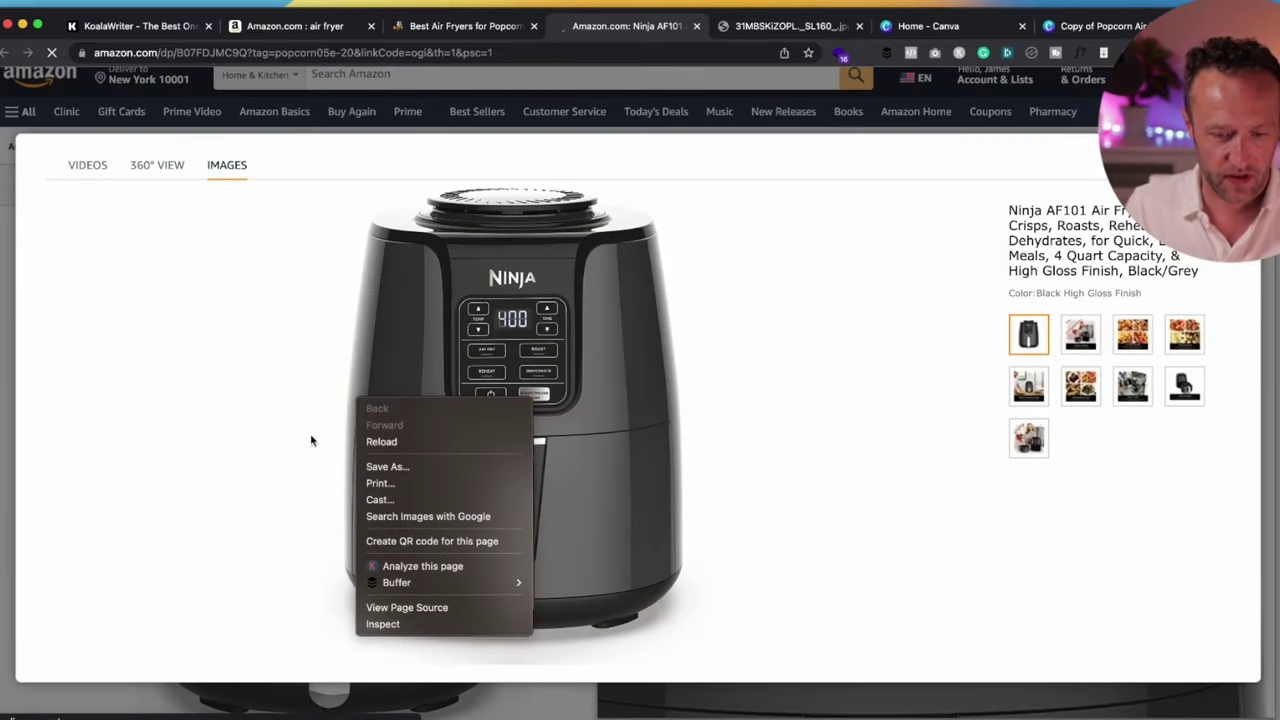
{"action": "right_click", "coordinate": [479, 291]}
{"action": "left_click", "coordinate": [517, 334]}
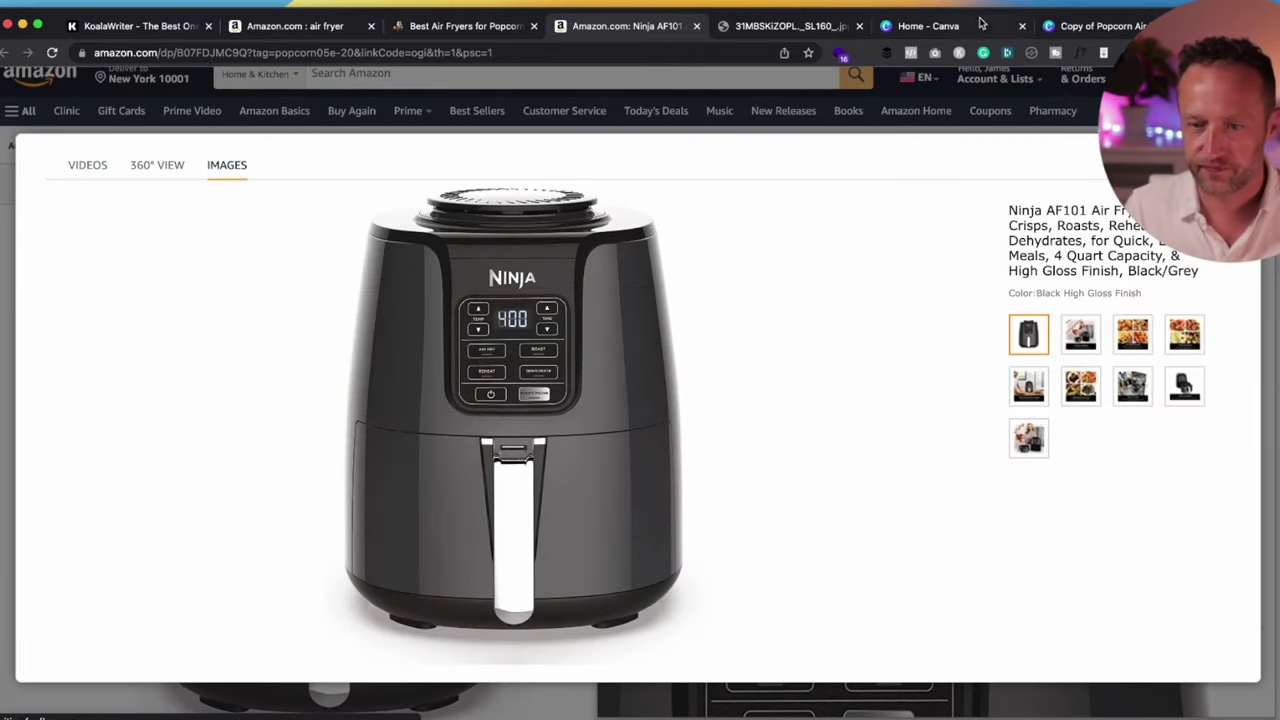
Return to the copied Canva design and delete the leftover yellow object at the page's lower edge
{"action": "left_click", "coordinate": [1094, 26]}
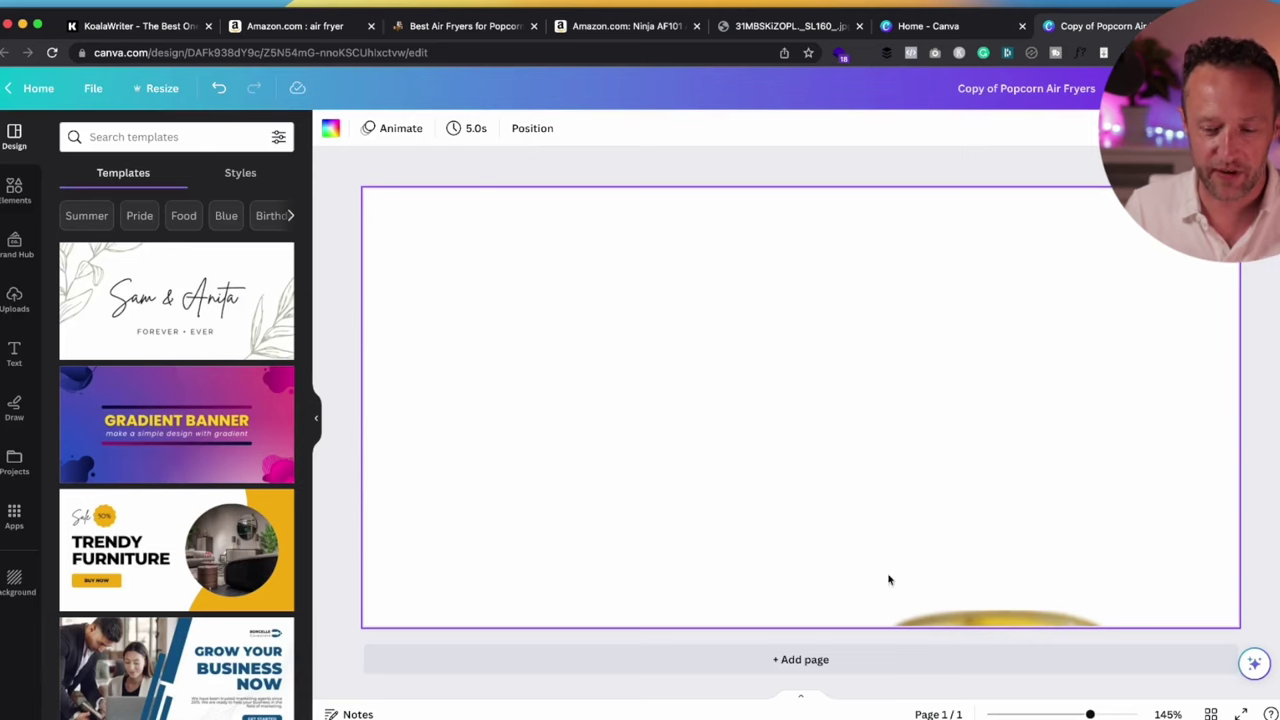
{"action": "left_click", "coordinate": [943, 615]}
{"action": "key", "text": "Delete"}
Paste the copied Ninja air fryer photo into the left half of the page and remove its background
{"action": "left_click", "coordinate": [704, 361]}
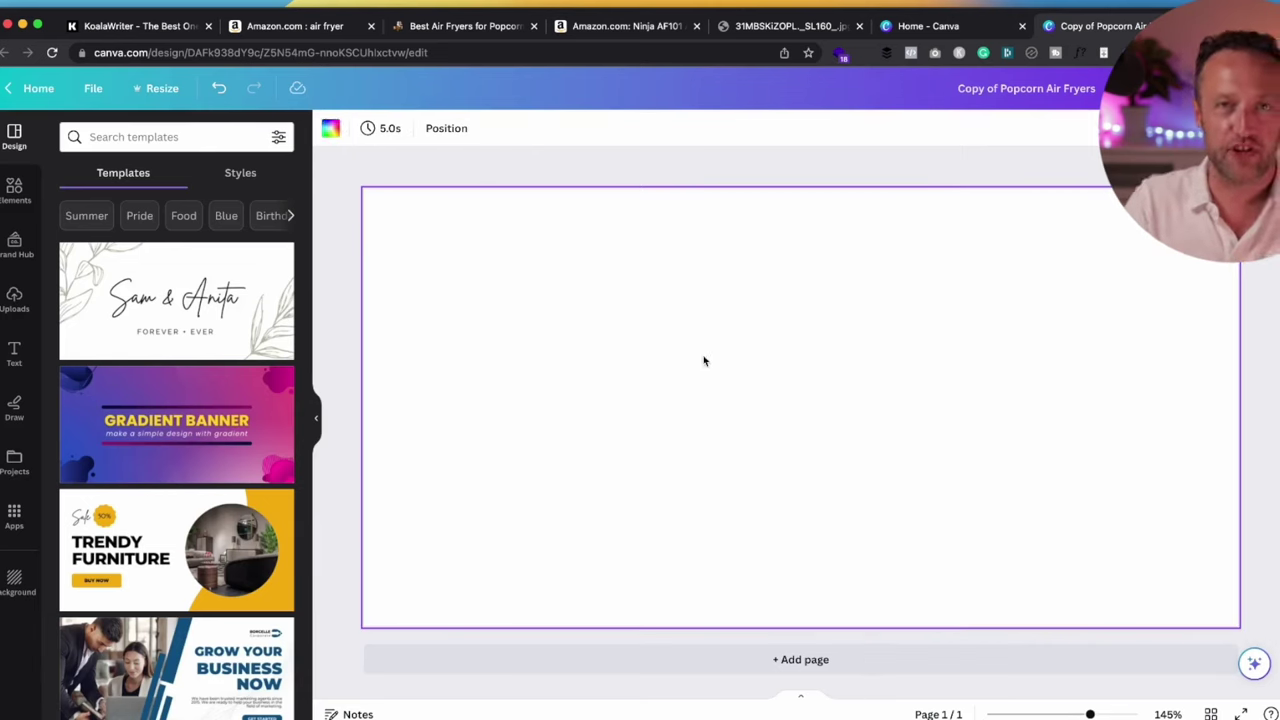
{"action": "key", "text": "super+v"}
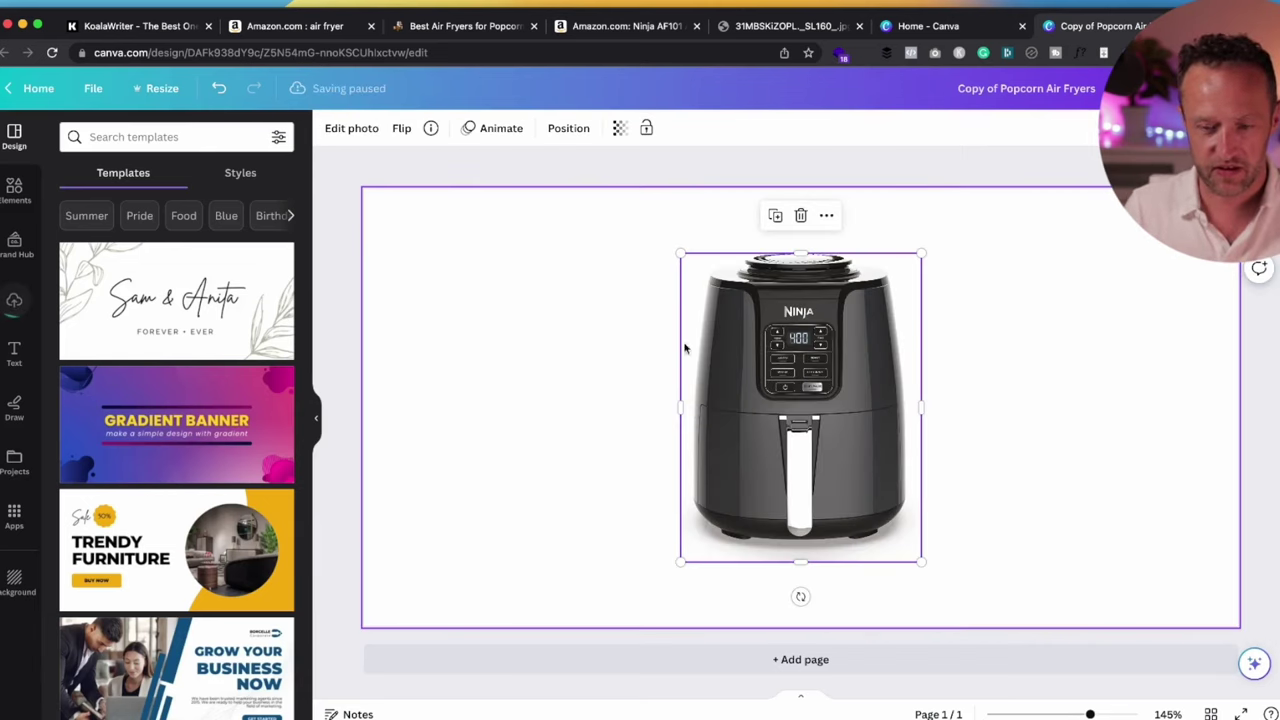
{"action": "left_click_drag", "start_coordinate": [790, 400], "coordinate": [597, 405]}
{"action": "left_click", "coordinate": [351, 128]}
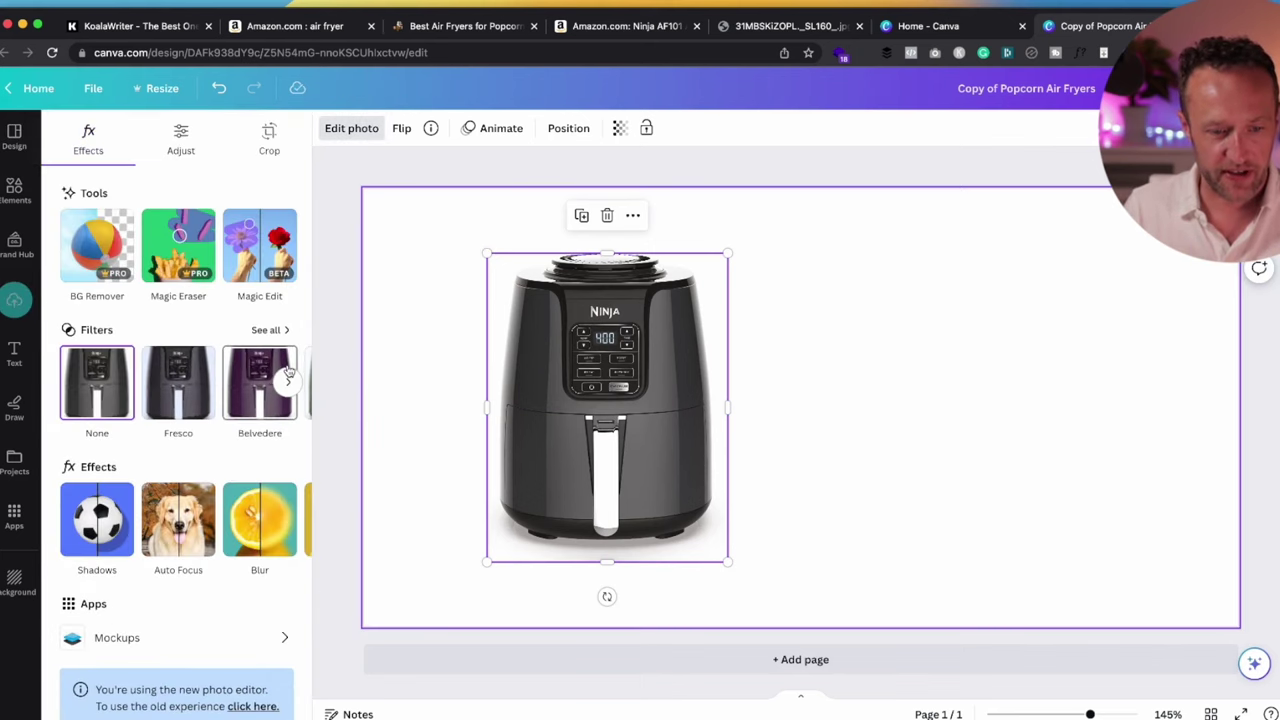
{"action": "left_click", "coordinate": [123, 243]}
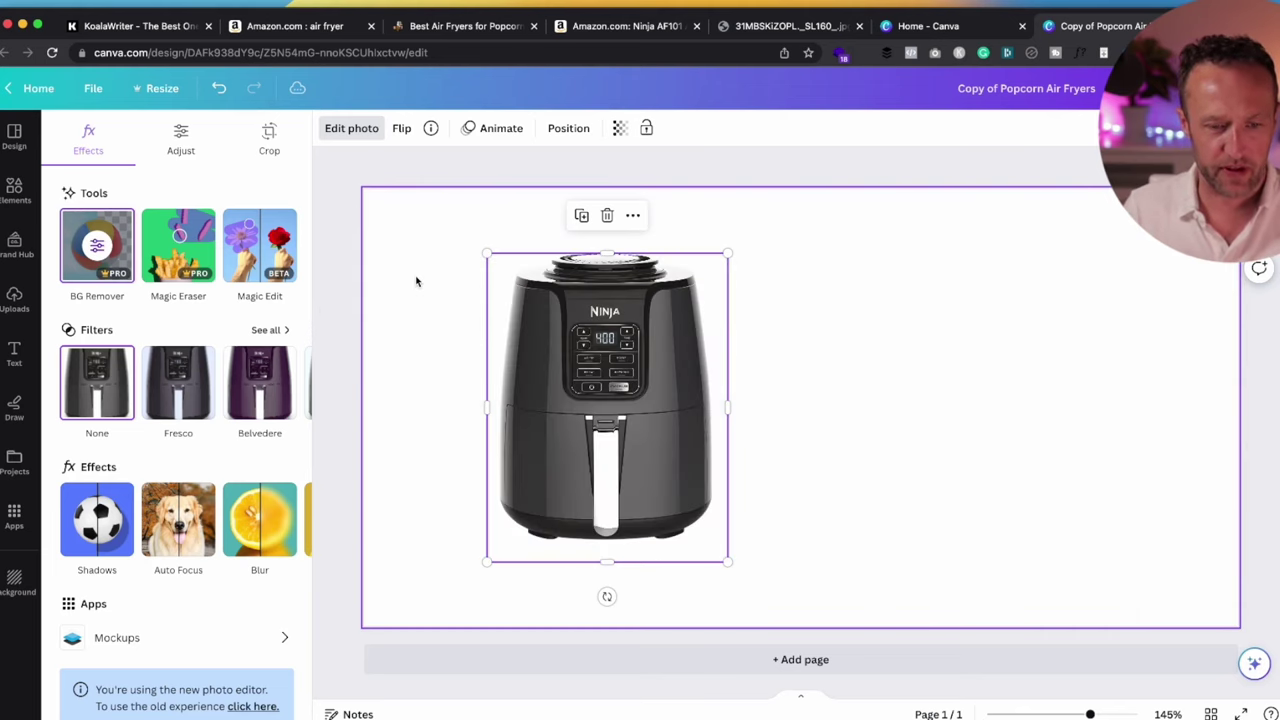
Search the design elements for "kitchen background" and show all matching photos
{"action": "left_click", "coordinate": [14, 192]}
{"action": "left_click", "coordinate": [169, 136]}
{"action": "type", "text": "kitchen work"}
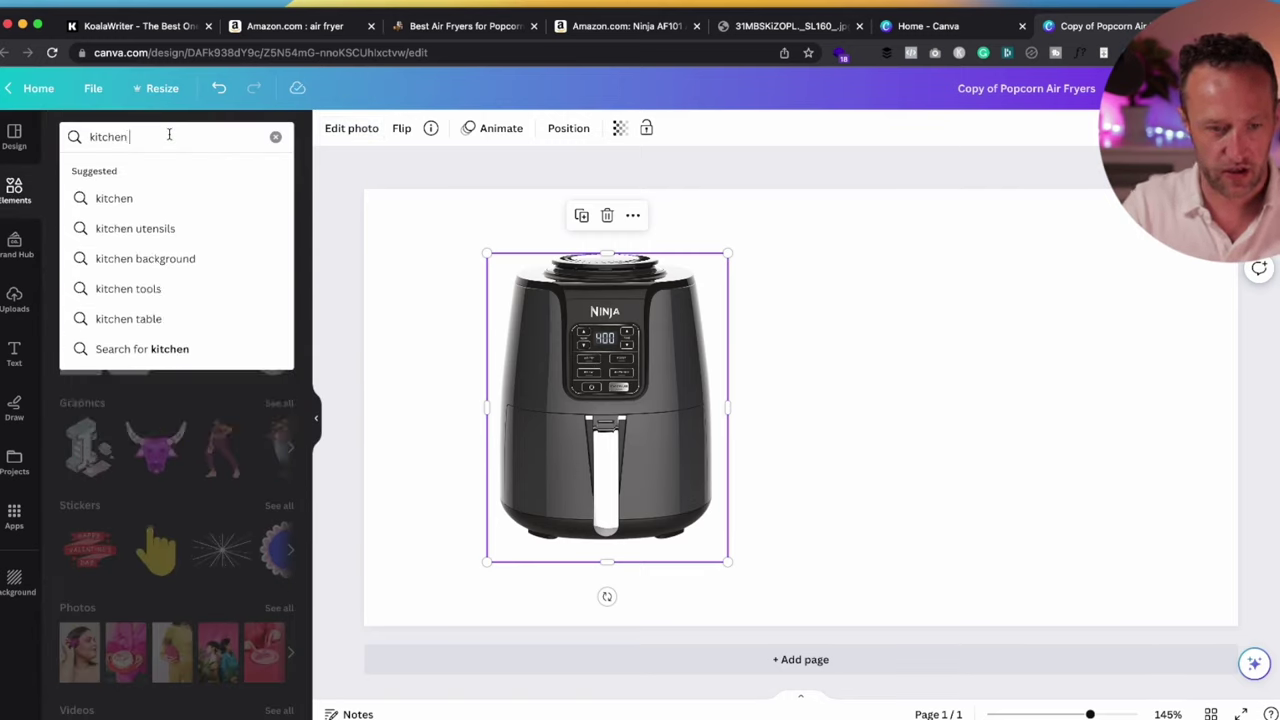
{"action": "key", "text": "BackSpace"}
{"action": "key", "text": "BackSpace"}
{"action": "key", "text": "BackSpace"}
{"action": "key", "text": "BackSpace"}
{"action": "type", "text": "bac"}
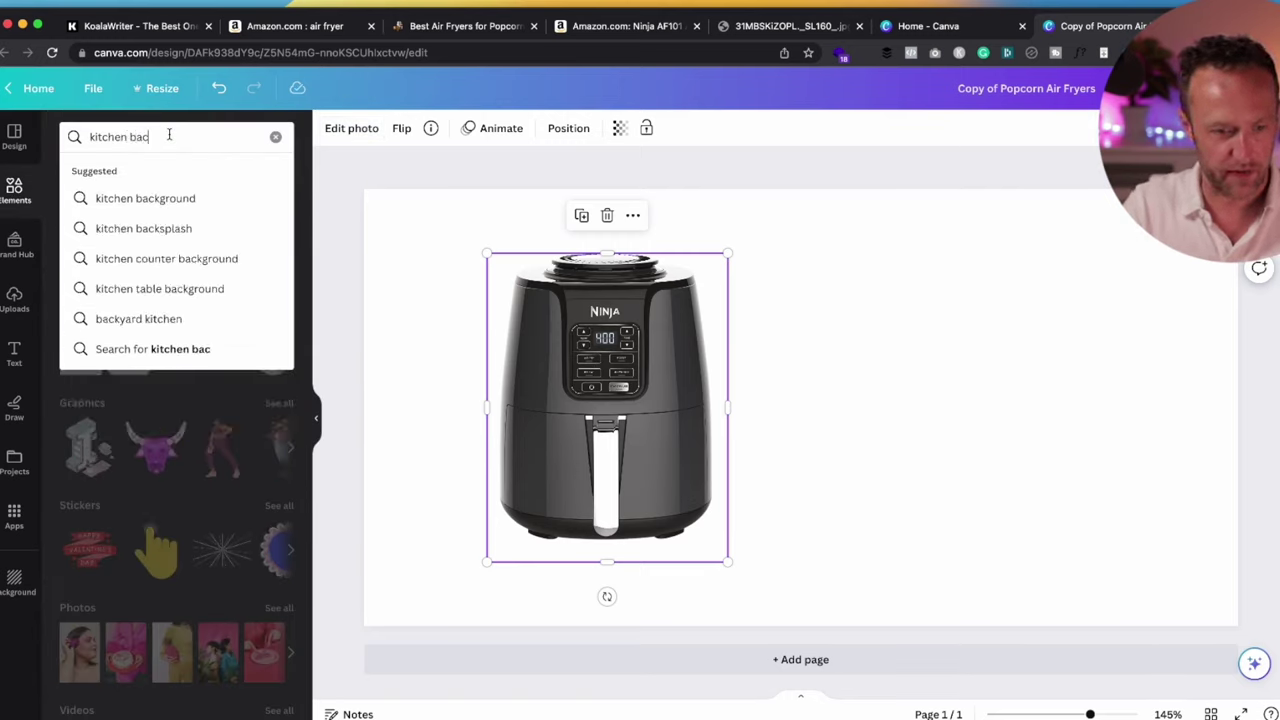
{"action": "left_click", "coordinate": [170, 198]}
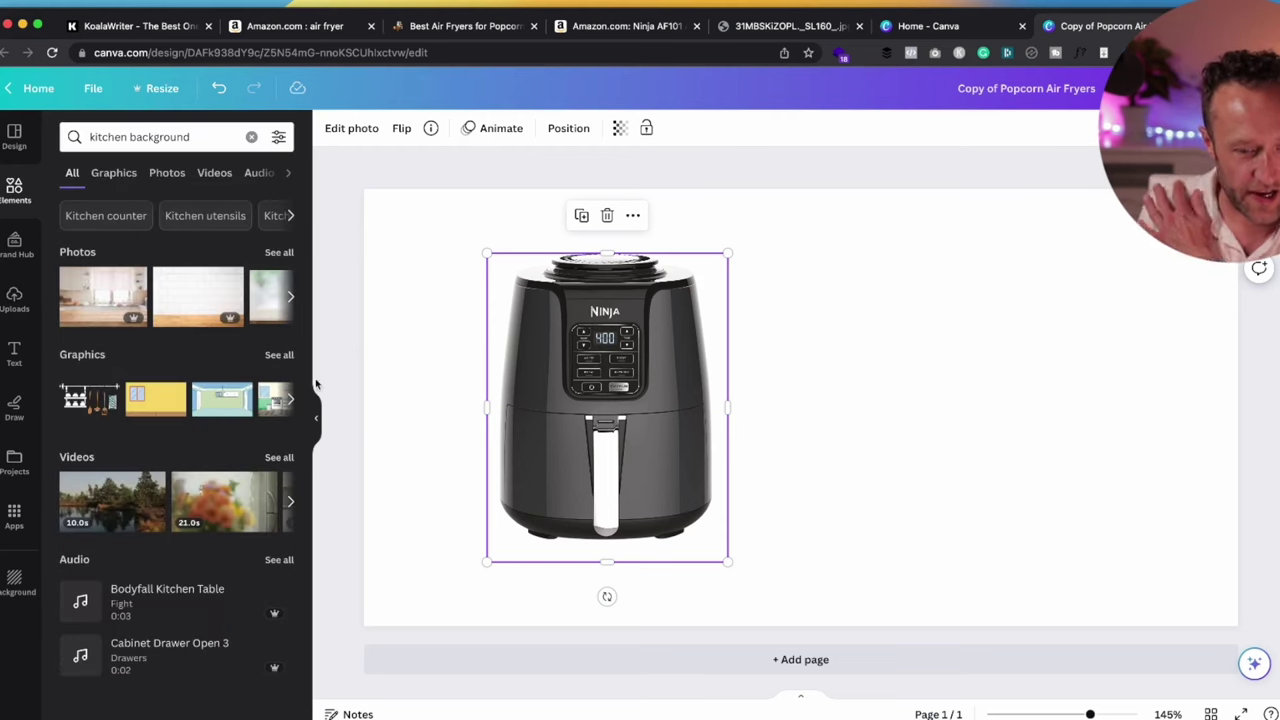
{"action": "left_click", "coordinate": [272, 256]}
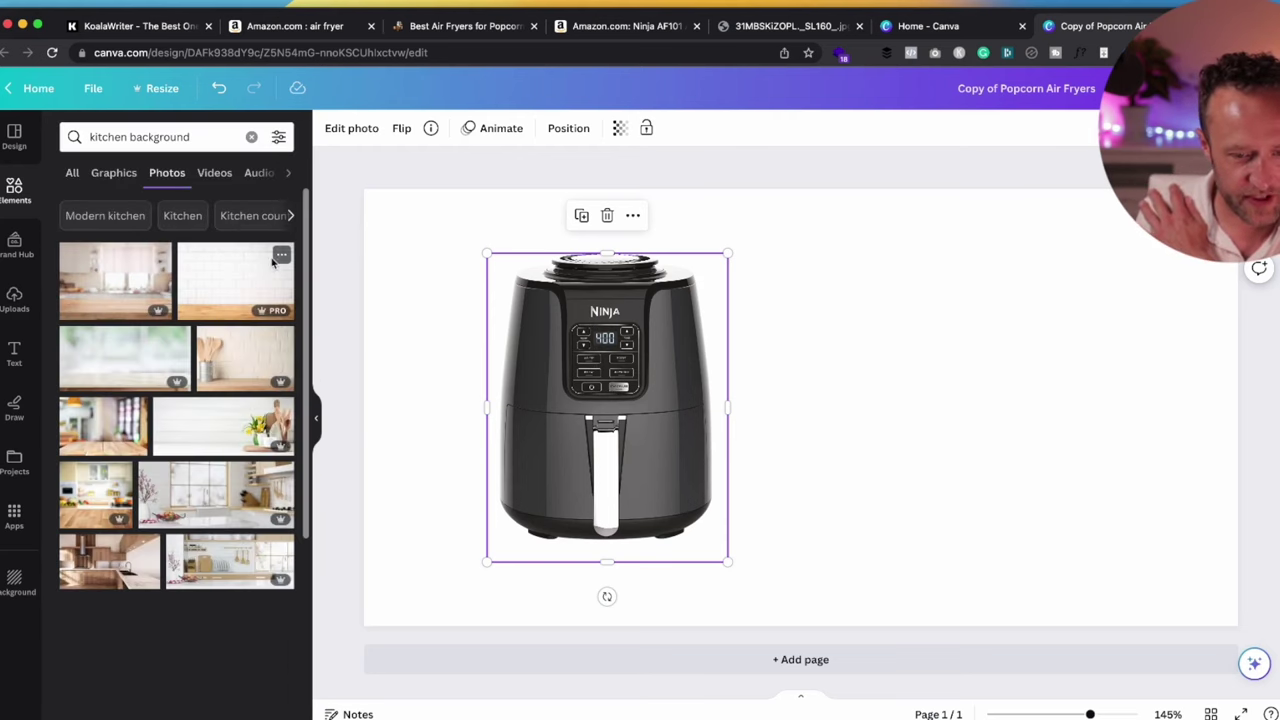
Try the yellow kitchen shelf photo as an enlarged backdrop across the page, and delete it again
{"action": "scroll", "coordinate": [232, 318], "scroll_direction": "down", "scroll_amount": 2}
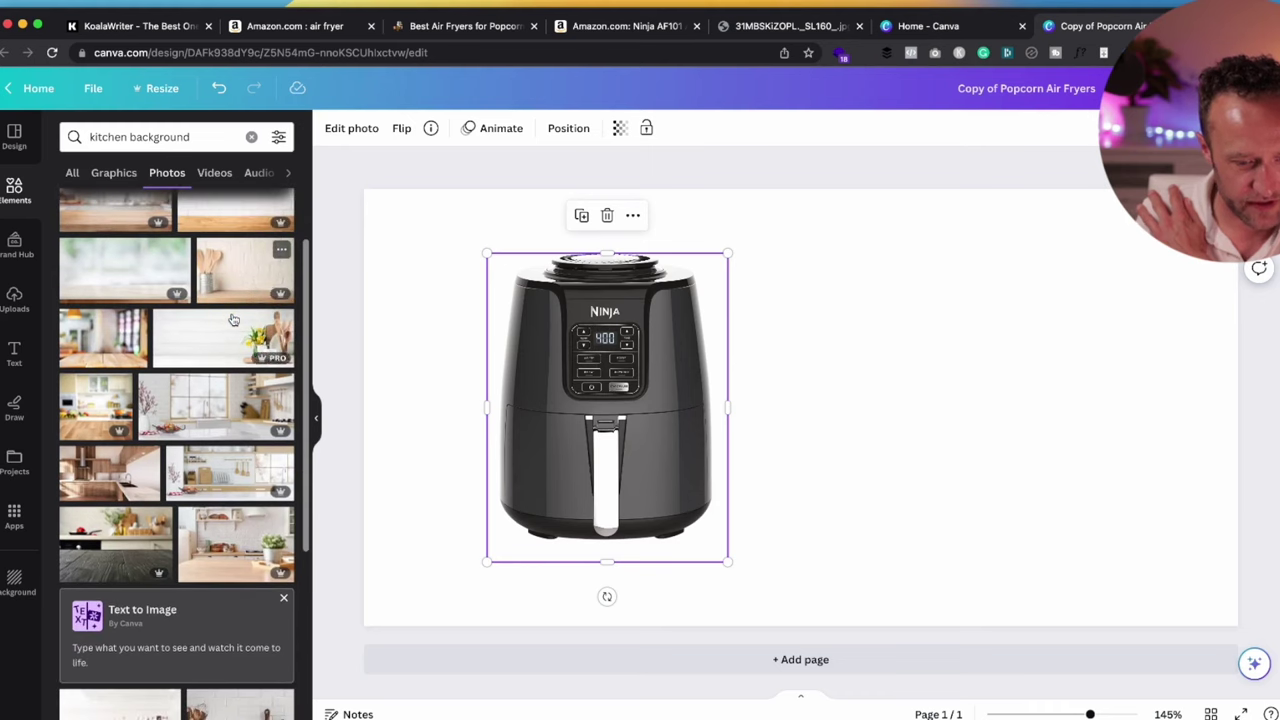
{"action": "scroll", "coordinate": [232, 318], "scroll_direction": "down", "scroll_amount": 3}
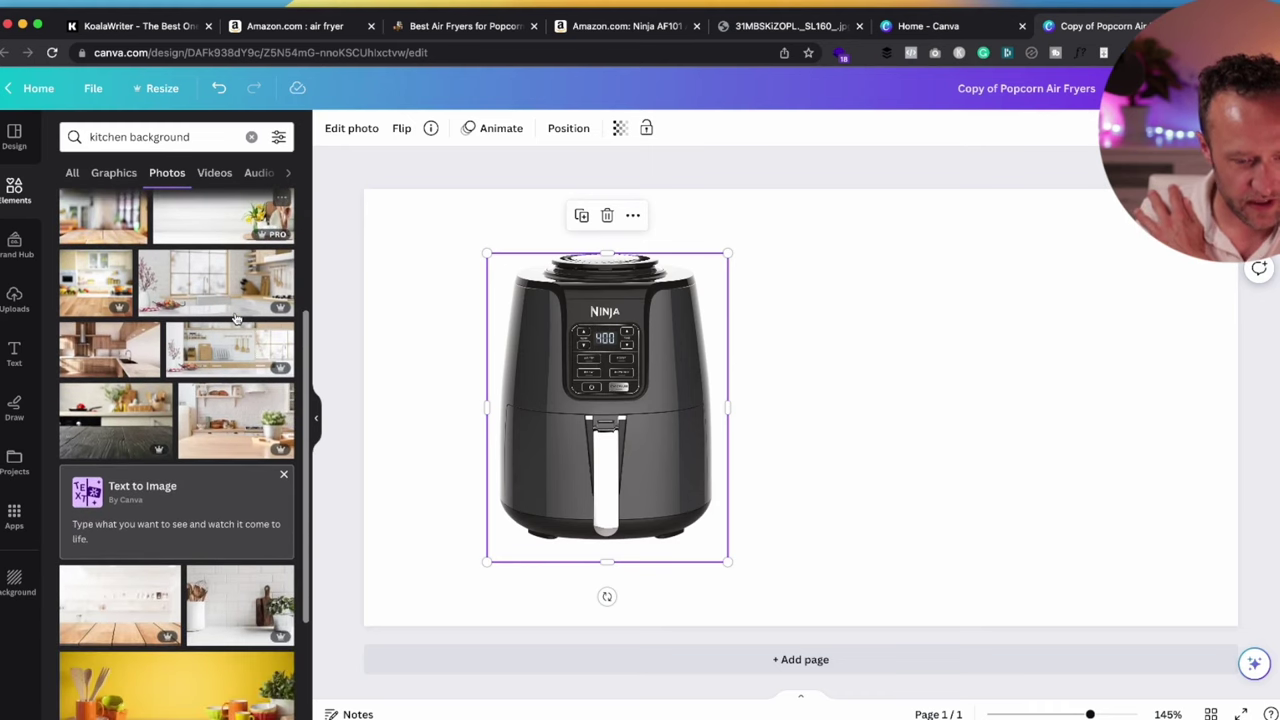
{"action": "scroll", "coordinate": [235, 318], "scroll_direction": "down", "scroll_amount": 3}
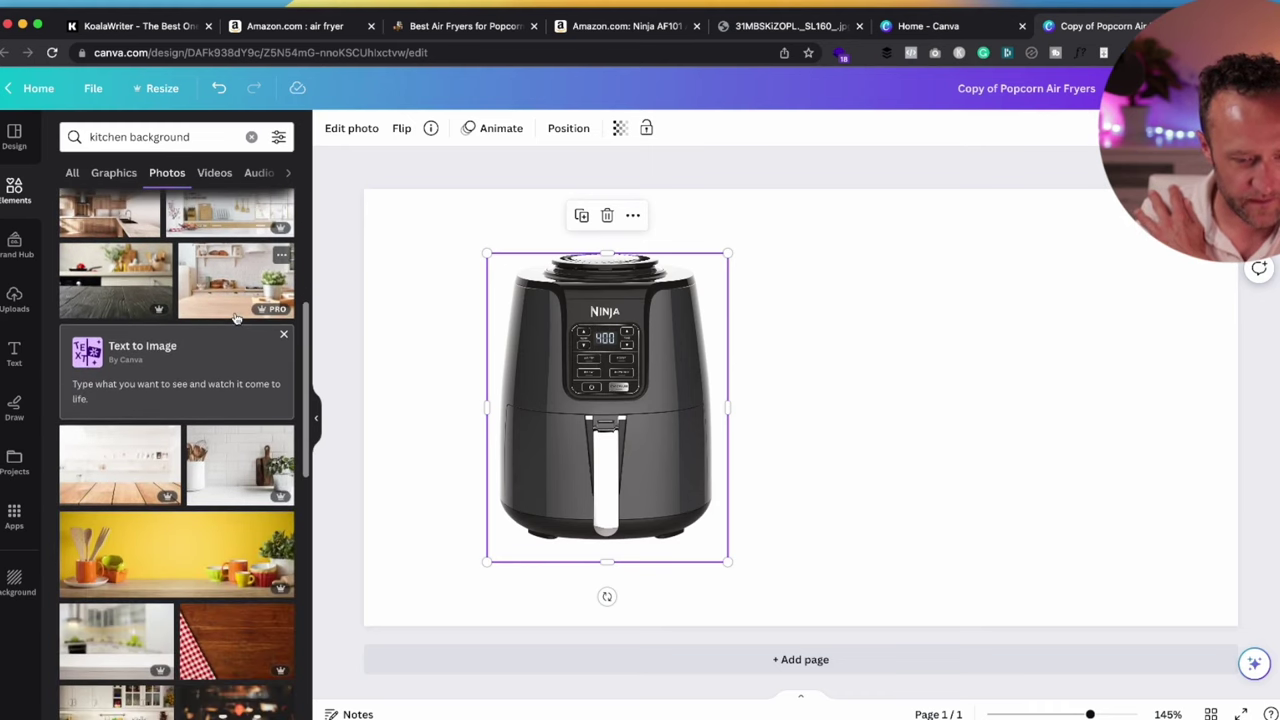
{"action": "scroll", "coordinate": [235, 318], "scroll_direction": "down", "scroll_amount": 2}
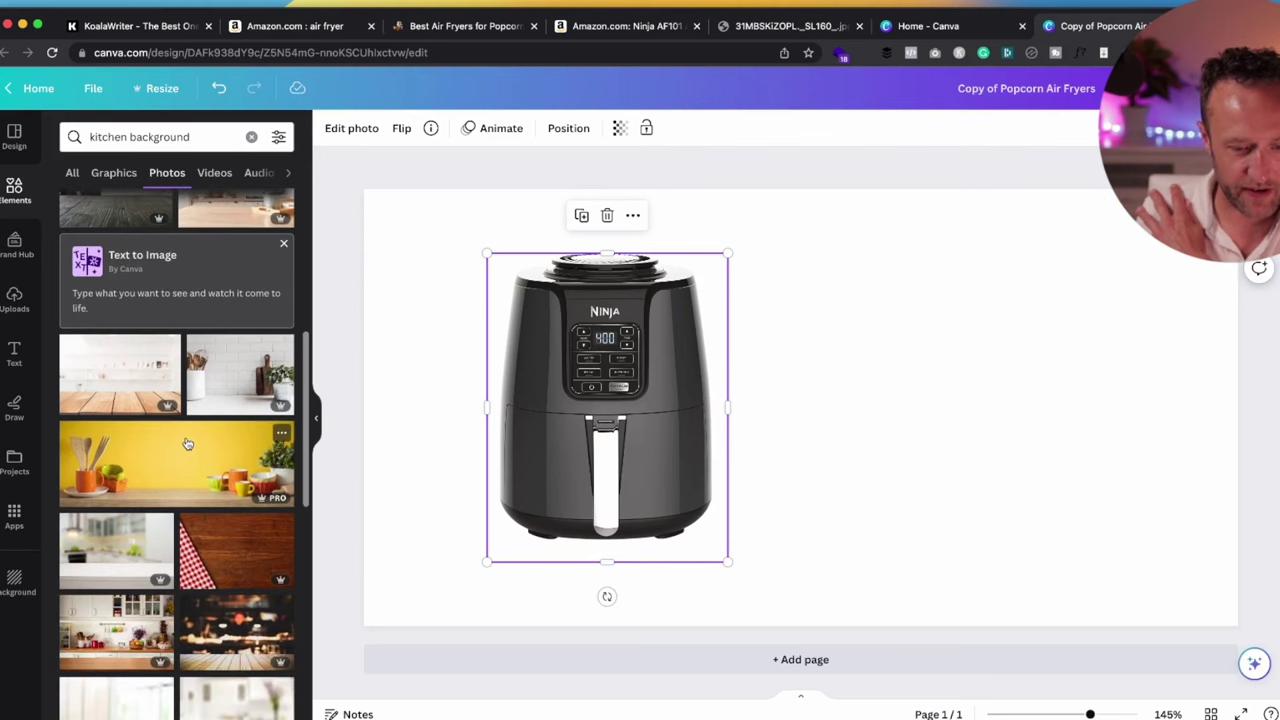
{"action": "left_click", "coordinate": [186, 444]}
{"action": "left_click_drag", "start_coordinate": [746, 406], "coordinate": [583, 234]}
{"action": "left_click_drag", "start_coordinate": [1020, 382], "coordinate": [1242, 640]}
{"action": "left_click", "coordinate": [937, 547]}
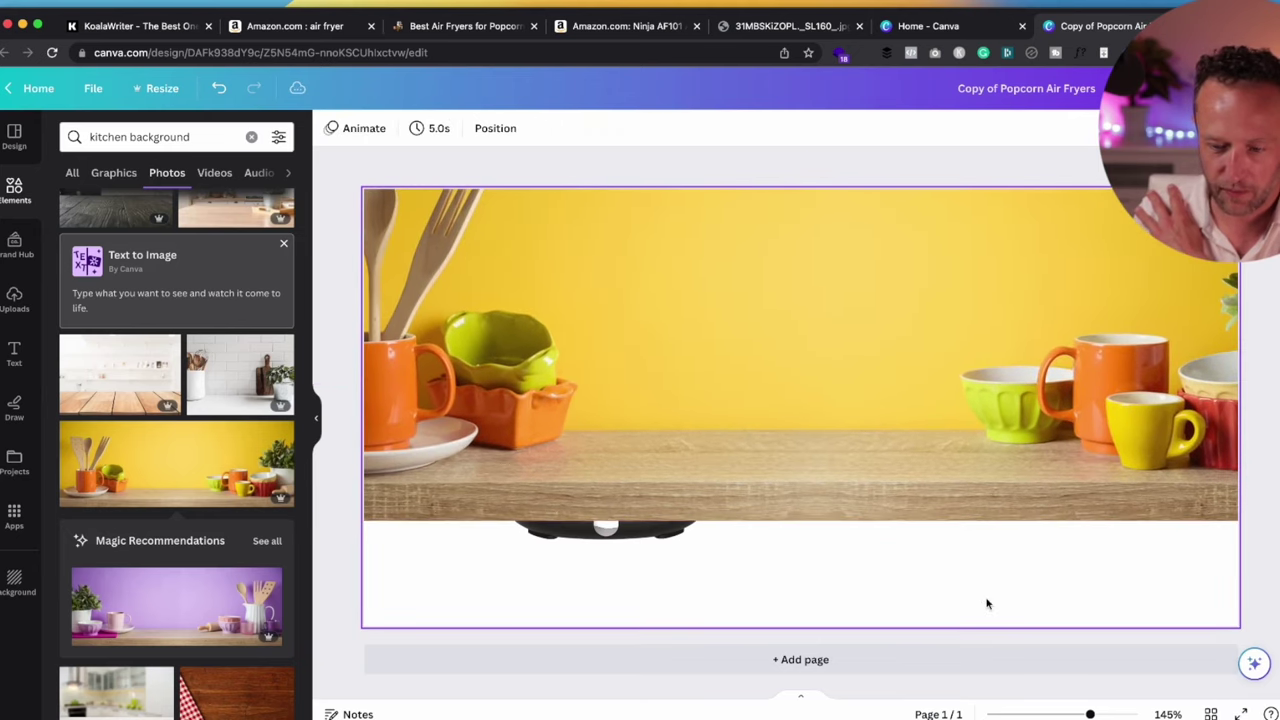
{"action": "left_click", "coordinate": [997, 540]}
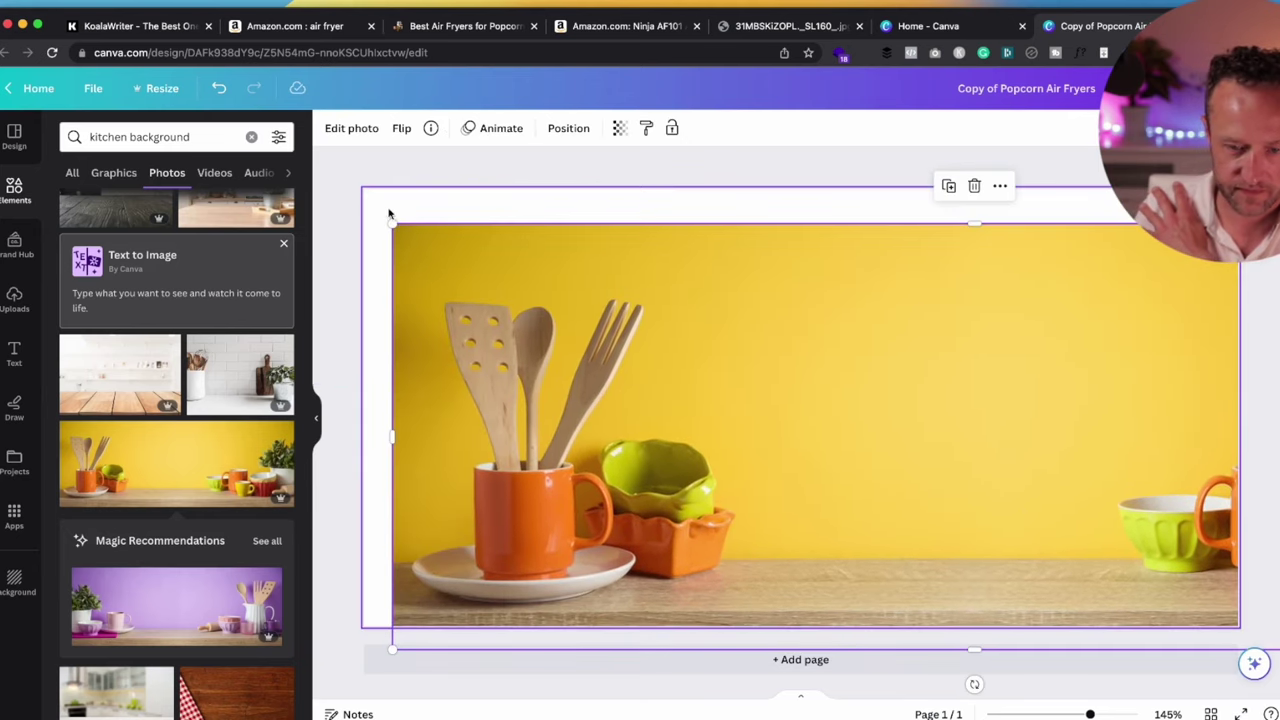
{"action": "left_click_drag", "start_coordinate": [387, 213], "coordinate": [801, 333]}
{"action": "key", "text": "Delete"}
Set the blurred warm-toned kitchen photo with the wooden countertop as the page background and shift its crop slightly downward
{"action": "scroll", "coordinate": [253, 371], "scroll_direction": "down", "scroll_amount": 3}
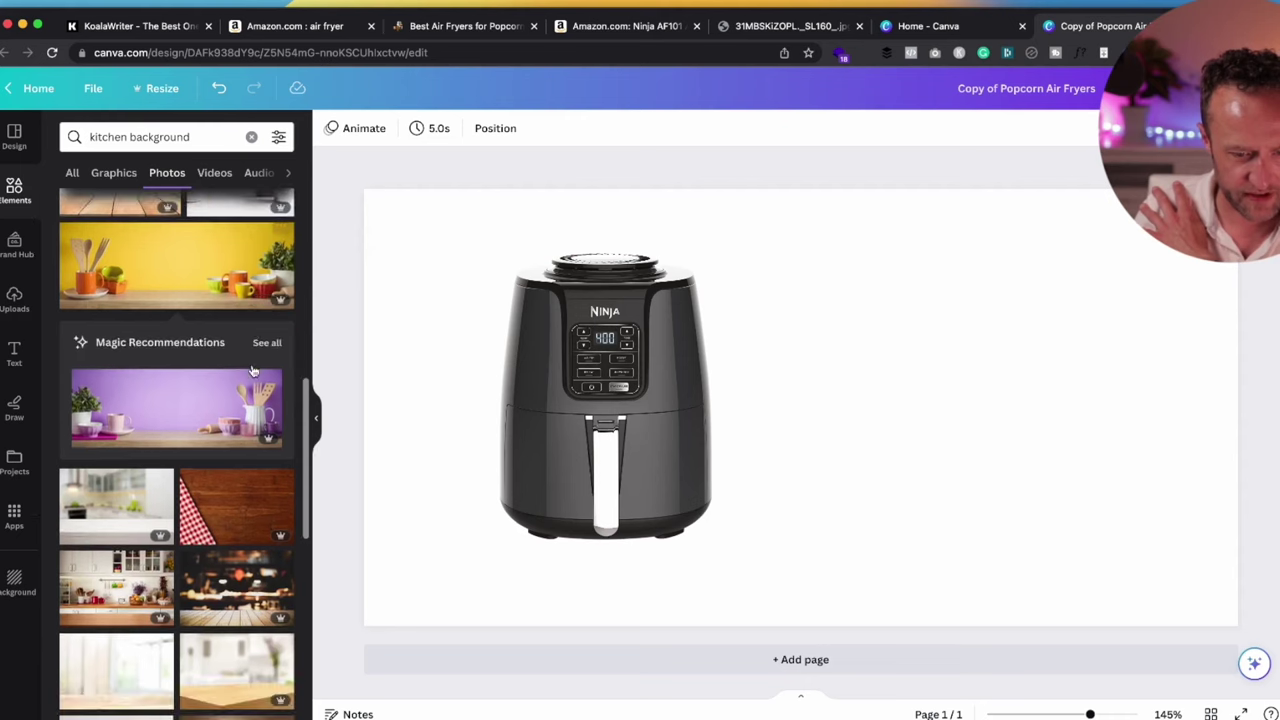
{"action": "scroll", "coordinate": [253, 371], "scroll_direction": "down", "scroll_amount": 10}
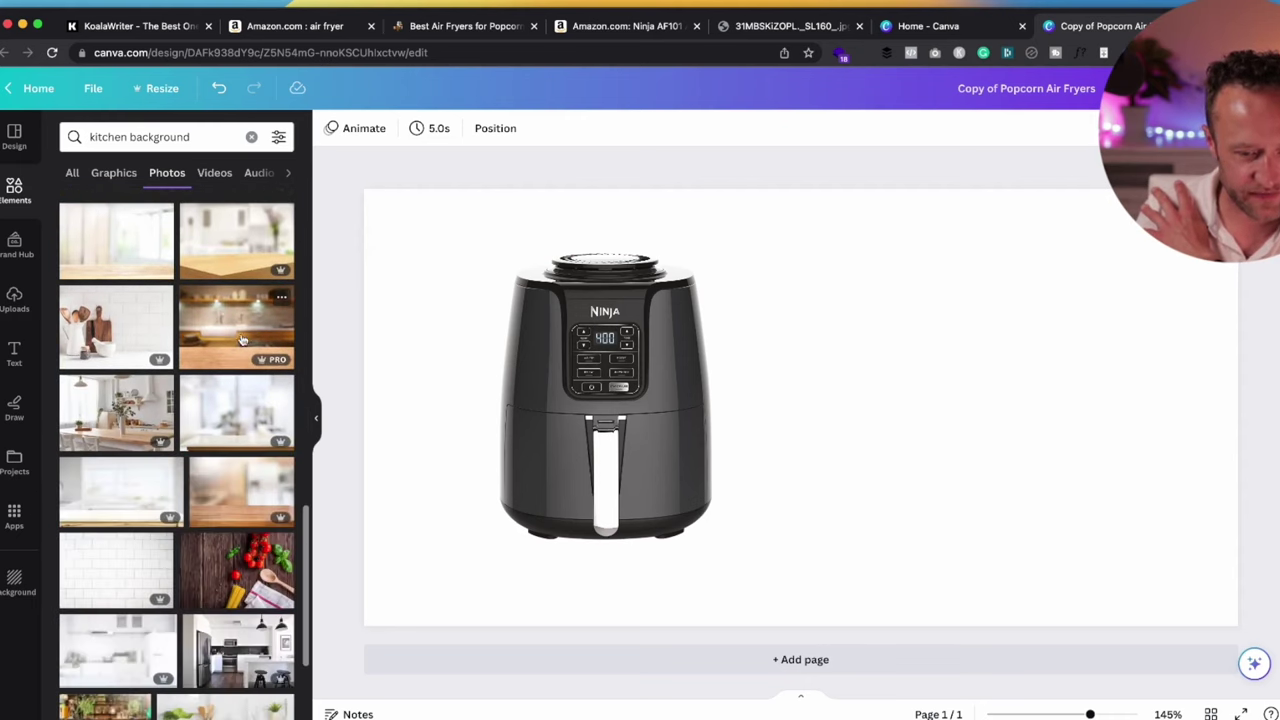
{"action": "left_click_drag", "start_coordinate": [241, 340], "coordinate": [370, 359]}
{"action": "double_click", "coordinate": [402, 357]}
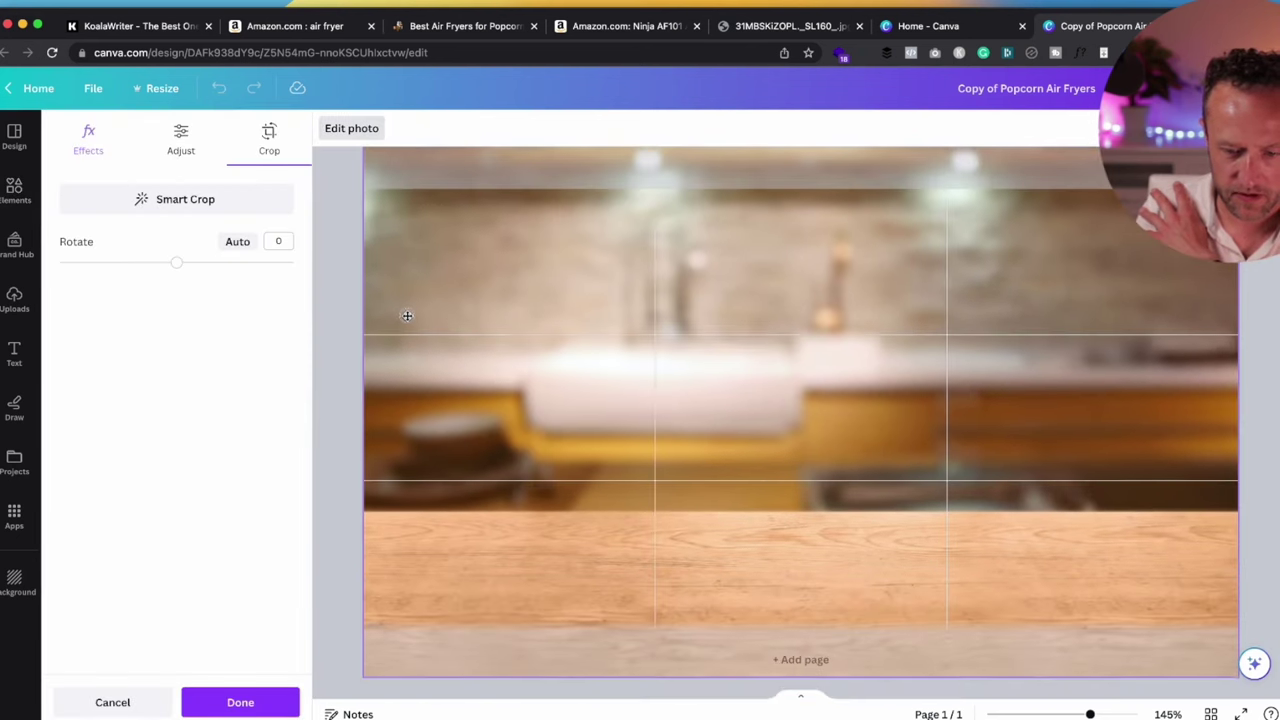
{"action": "left_click_drag", "start_coordinate": [407, 316], "coordinate": [403, 326]}
{"action": "left_click", "coordinate": [236, 699]}
Place the Ninja air fryer on the countertop near the page's lower-left corner and shrink it to about 175 by 224
{"action": "left_click_drag", "start_coordinate": [504, 528], "coordinate": [396, 572]}
{"action": "left_click_drag", "start_coordinate": [620, 297], "coordinate": [566, 357]}
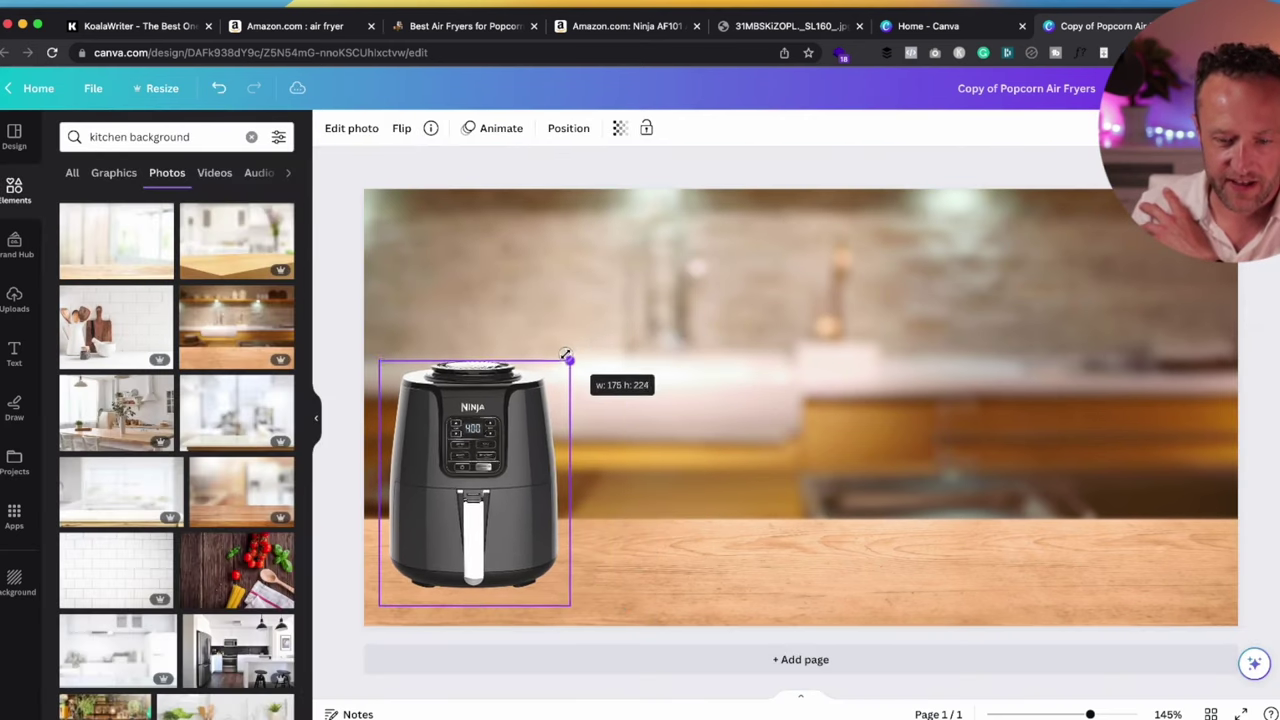
{"action": "left_click_drag", "start_coordinate": [523, 445], "coordinate": [533, 447]}
{"action": "left_click", "coordinate": [603, 465]}
{"action": "left_click", "coordinate": [535, 477]}
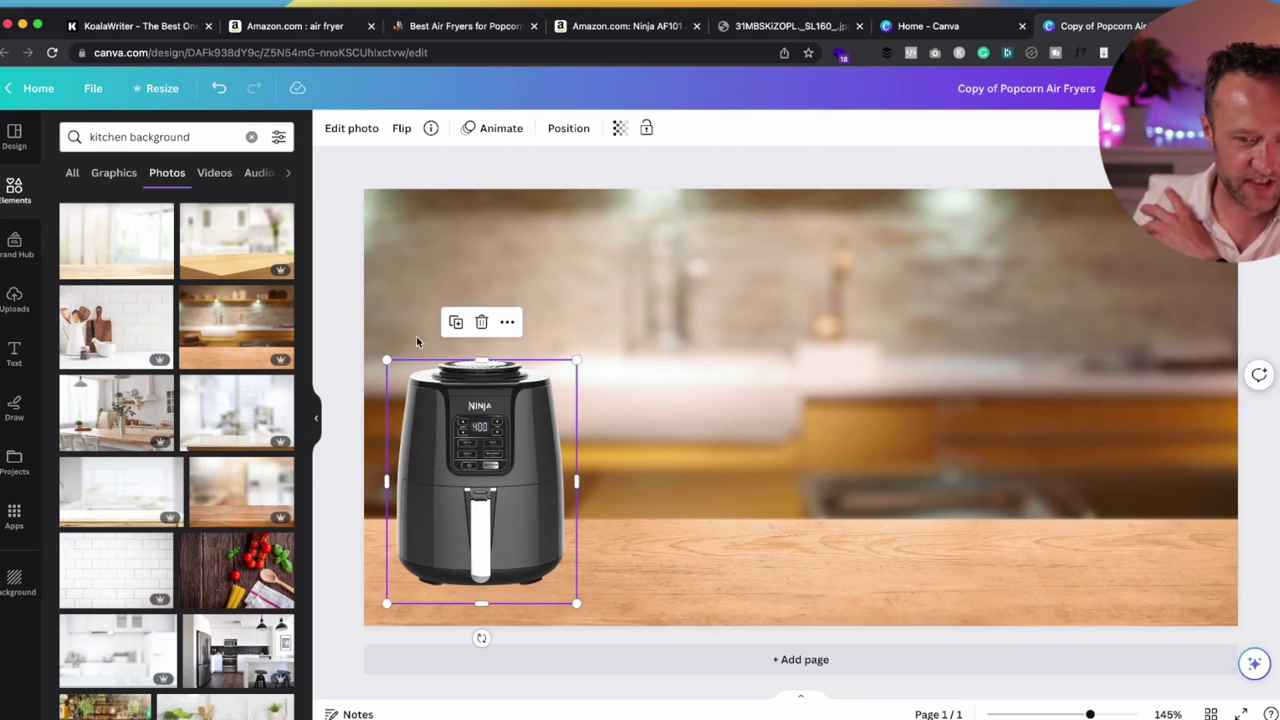
Give the air fryer a Drop shadow with distance 32 and intensity 29
{"action": "left_click", "coordinate": [352, 128]}
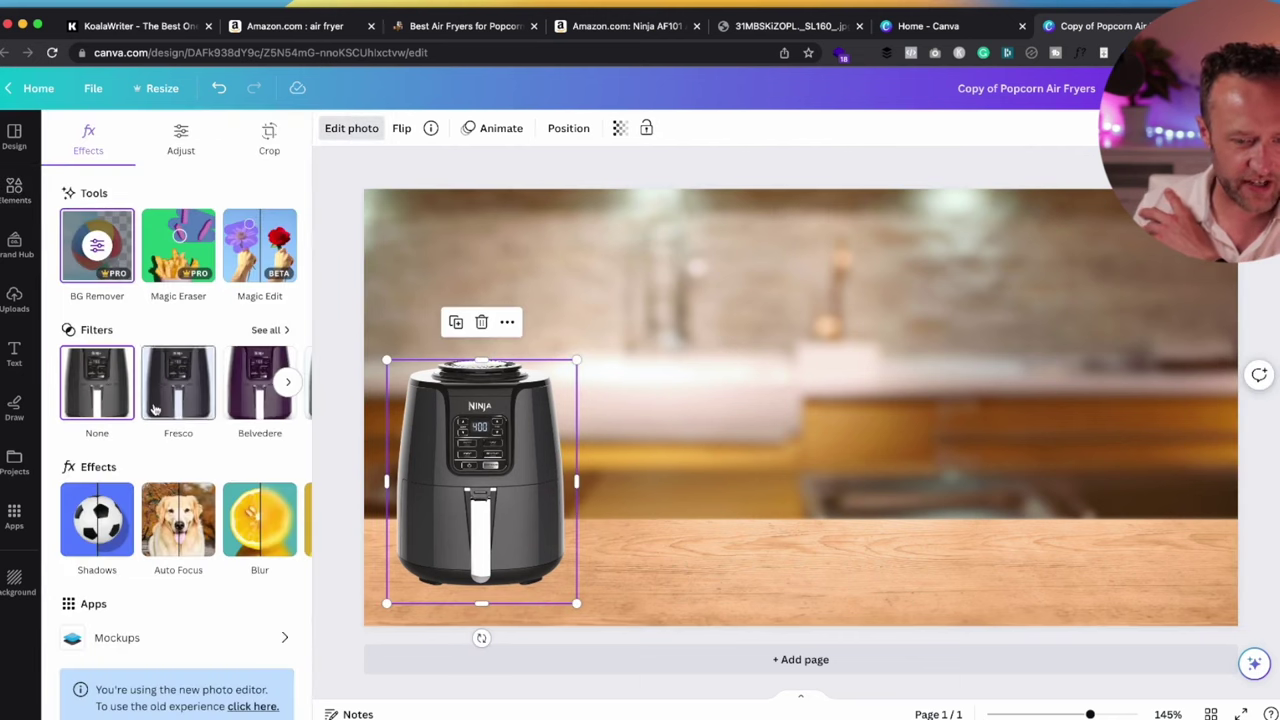
{"action": "scroll", "coordinate": [198, 333], "scroll_direction": "down", "scroll_amount": 1}
{"action": "left_click", "coordinate": [93, 515]}
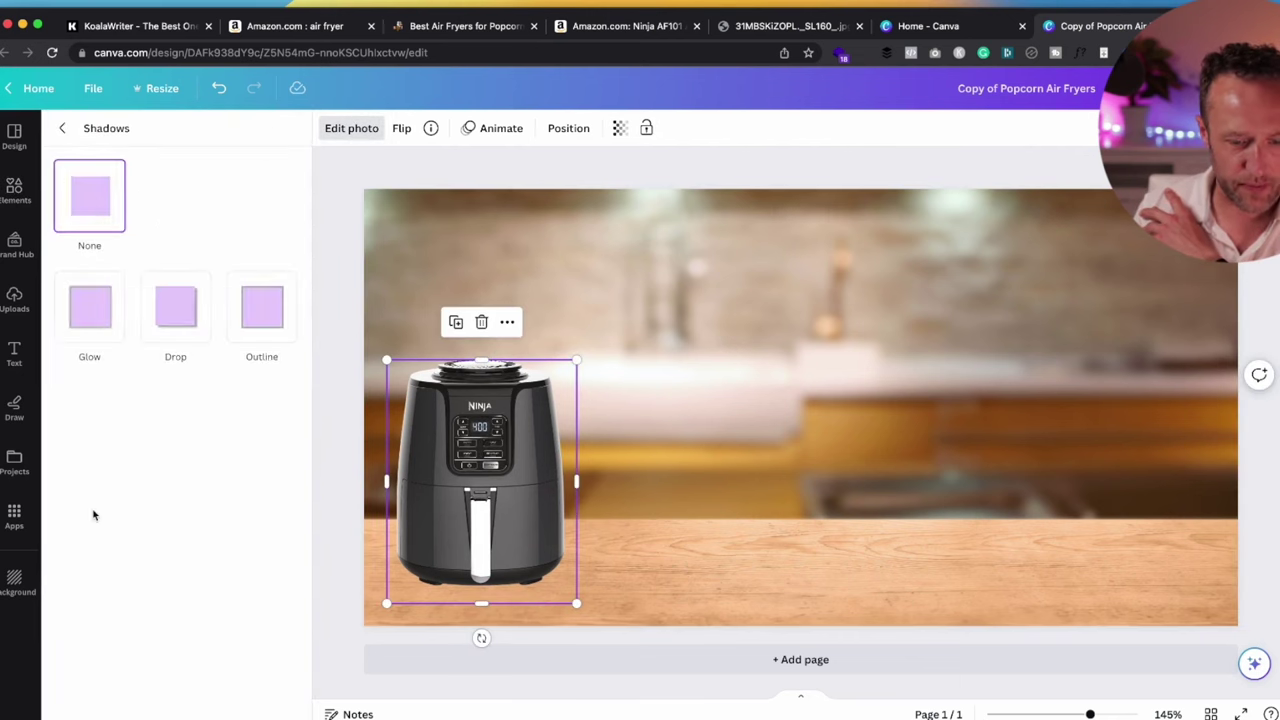
{"action": "left_click", "coordinate": [149, 319]}
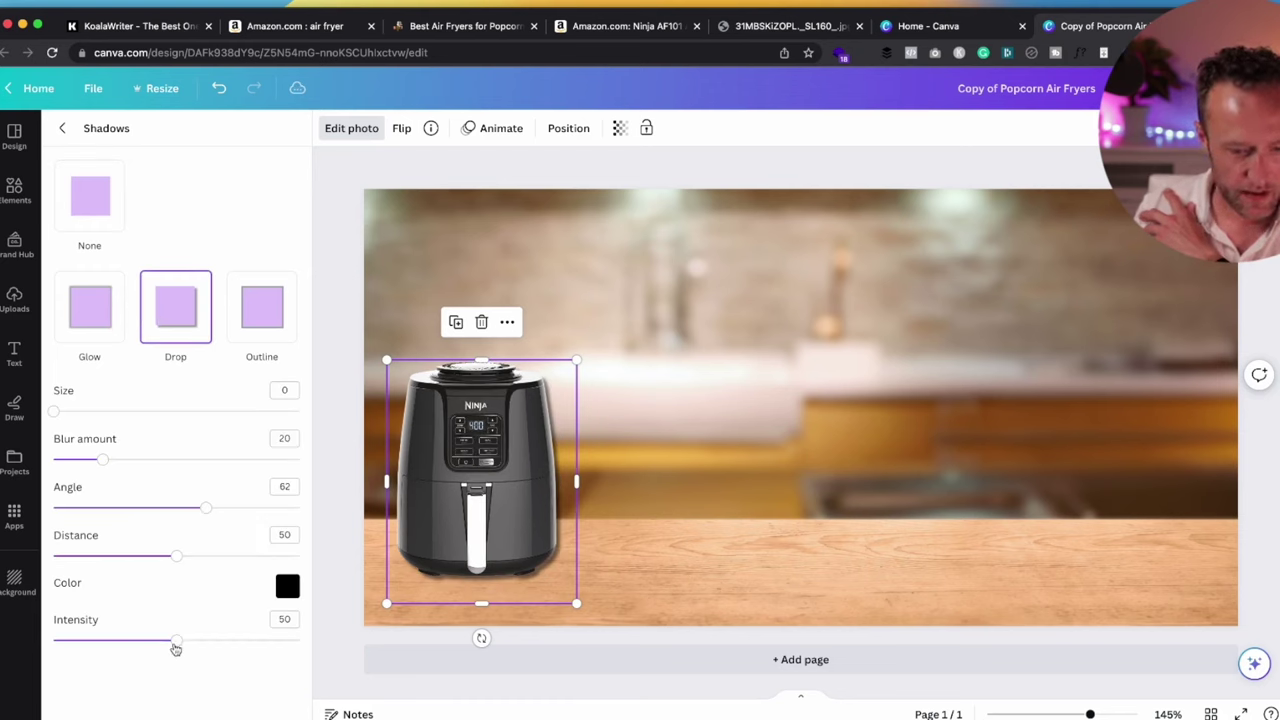
{"action": "left_click_drag", "start_coordinate": [175, 649], "coordinate": [124, 645]}
{"action": "left_click_drag", "start_coordinate": [176, 555], "coordinate": [132, 556]}
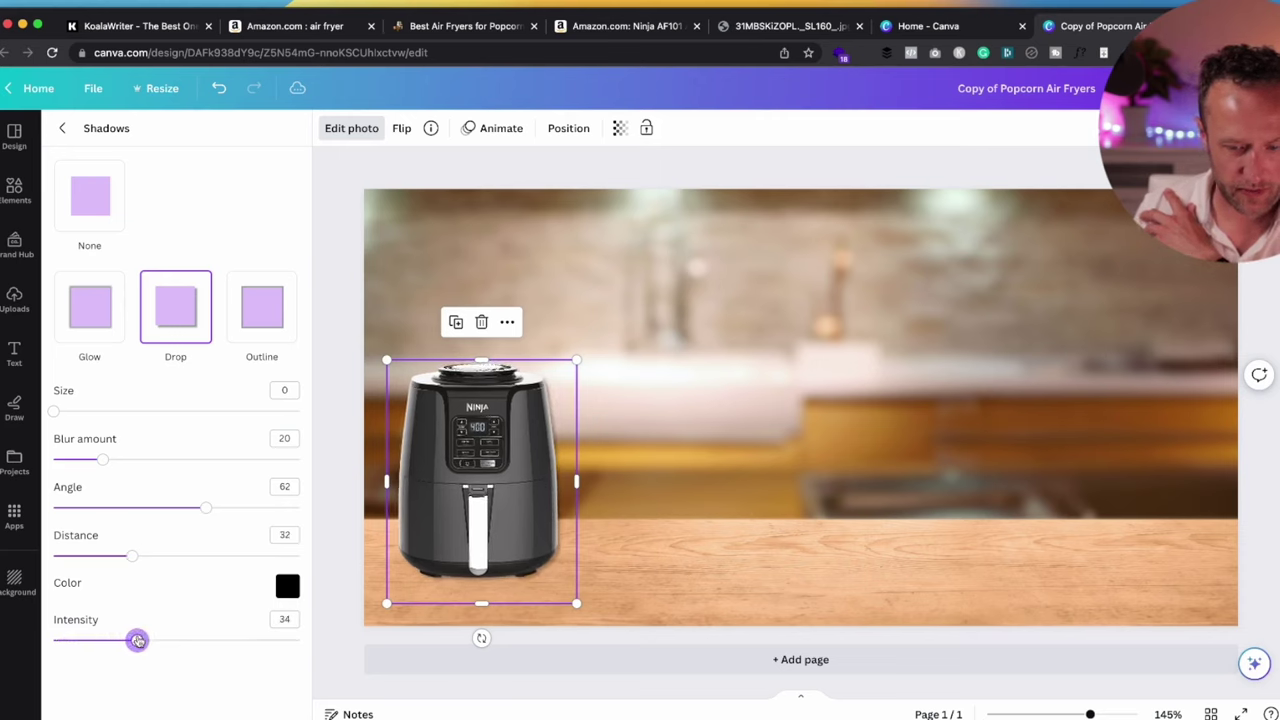
{"action": "left_click", "coordinate": [762, 502]}
Undo the last change and shift the air fryer slightly to the right along the countertop
{"action": "key", "text": "ctrl+z"}
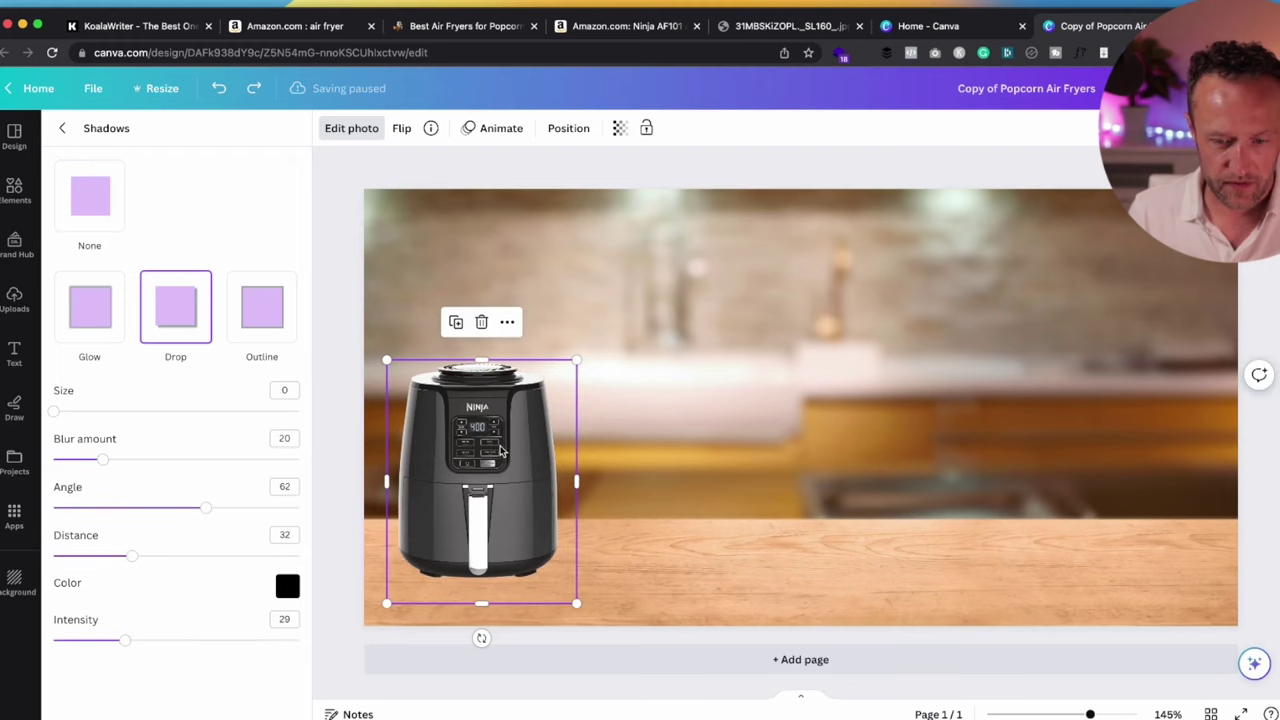
{"action": "key", "text": "ctrl+shift+z"}
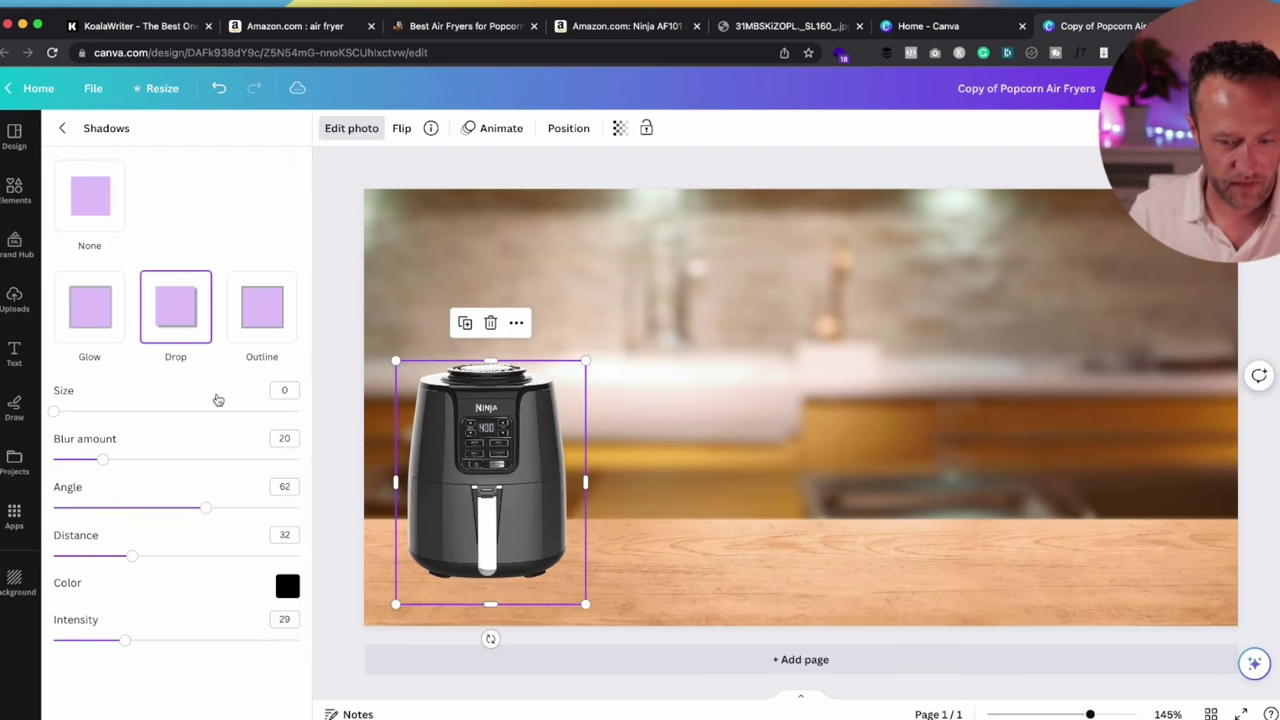
{"action": "left_click", "coordinate": [399, 363]}
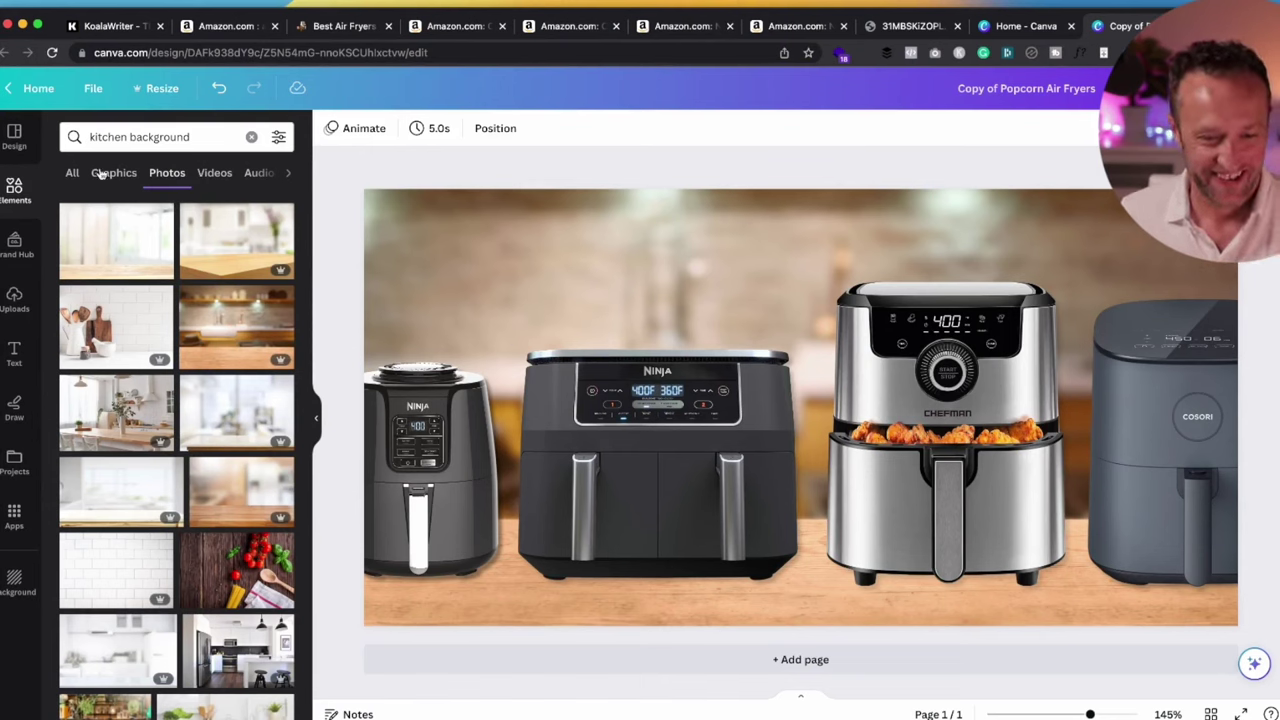
Replace the photo search with "popcorn"
{"action": "left_click", "coordinate": [142, 138]}
{"action": "key", "text": "super+a"}
{"action": "type", "text": "popcorn"}
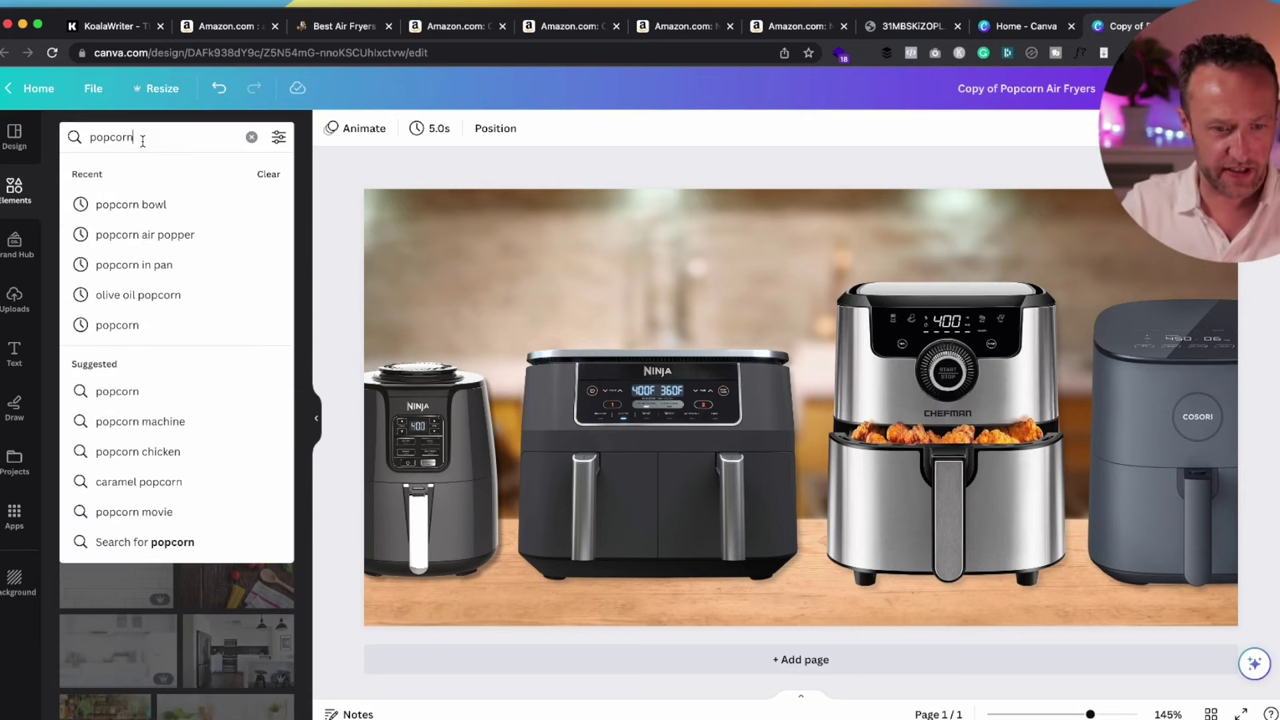
{"action": "key", "text": "Return"}
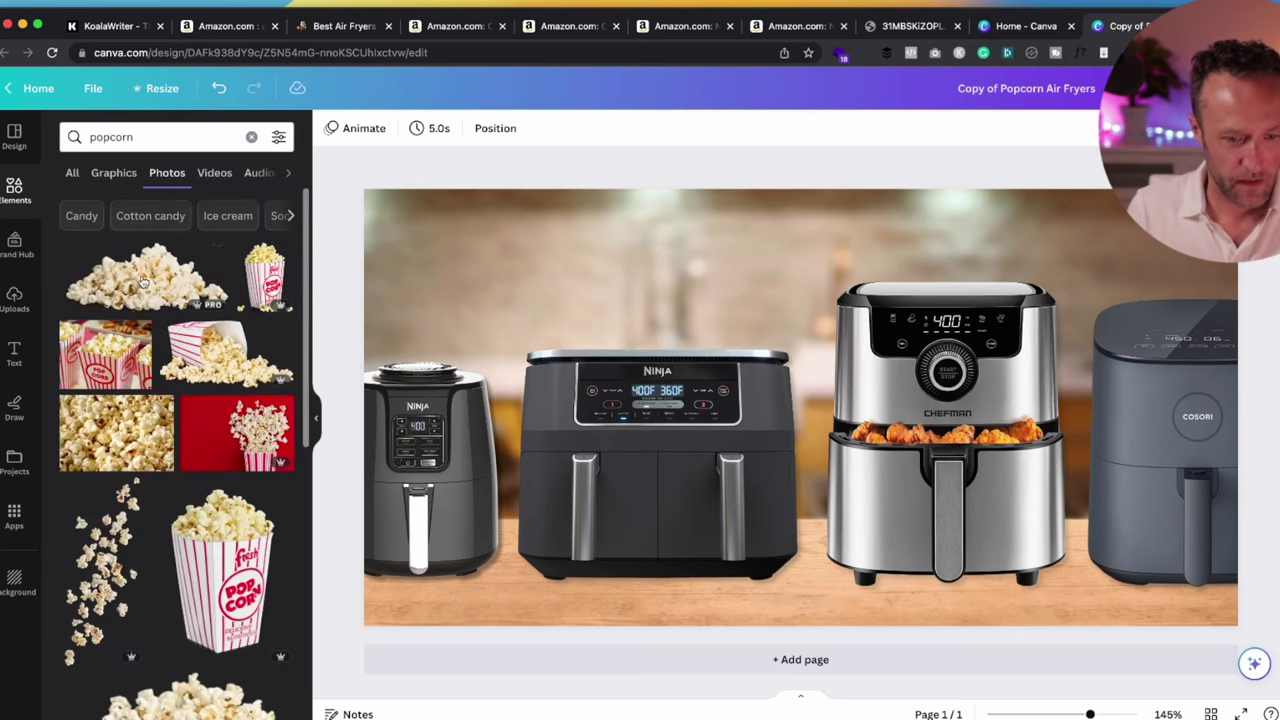
Add the popcorn pile photo, shrink it, and place it on the countertop in front of the two Ninja air fryers
{"action": "left_click_drag", "start_coordinate": [140, 283], "coordinate": [232, 308]}
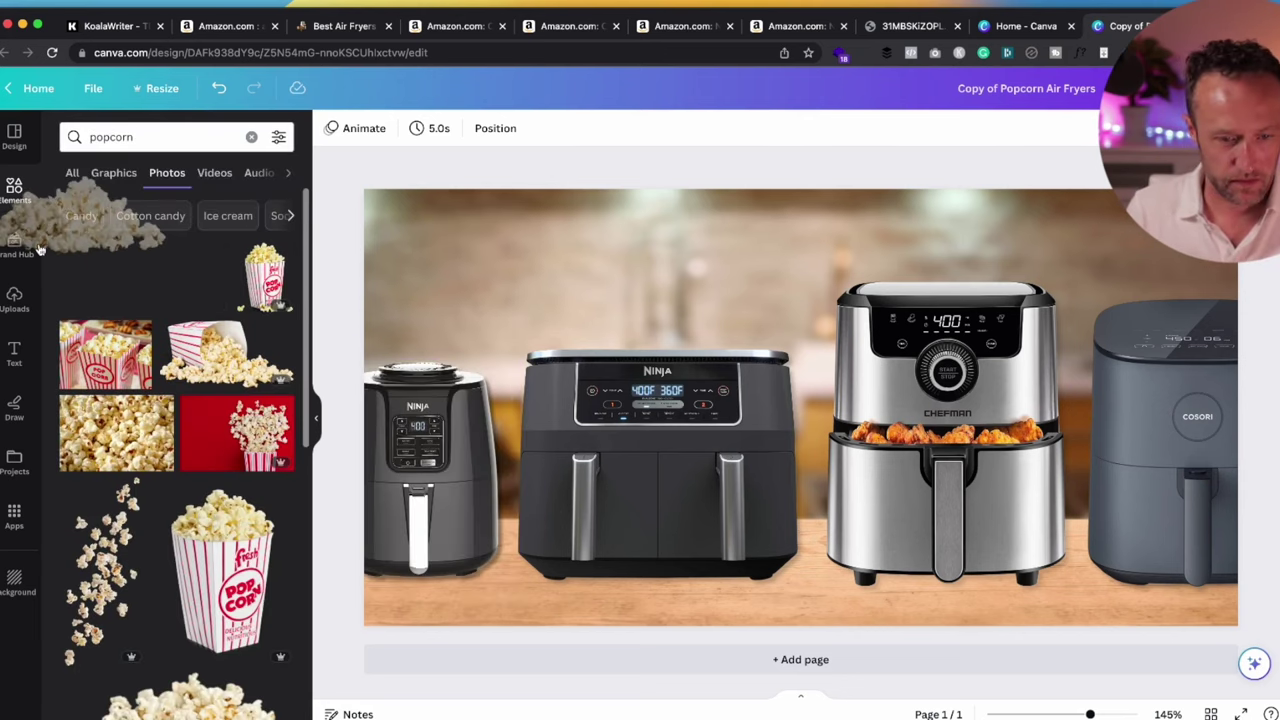
{"action": "left_click", "coordinate": [233, 266]}
{"action": "left_click_drag", "start_coordinate": [756, 423], "coordinate": [678, 499]}
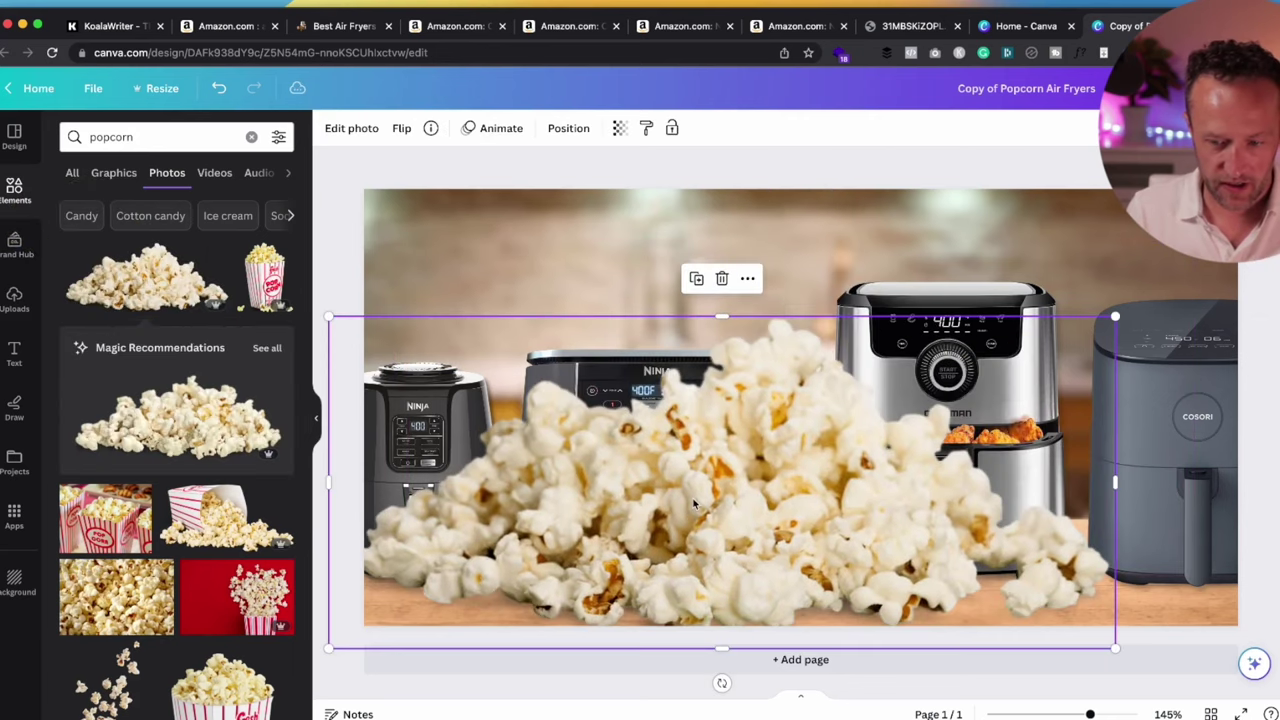
{"action": "left_click_drag", "start_coordinate": [1115, 317], "coordinate": [566, 549]}
{"action": "left_click_drag", "start_coordinate": [428, 620], "coordinate": [484, 605]}
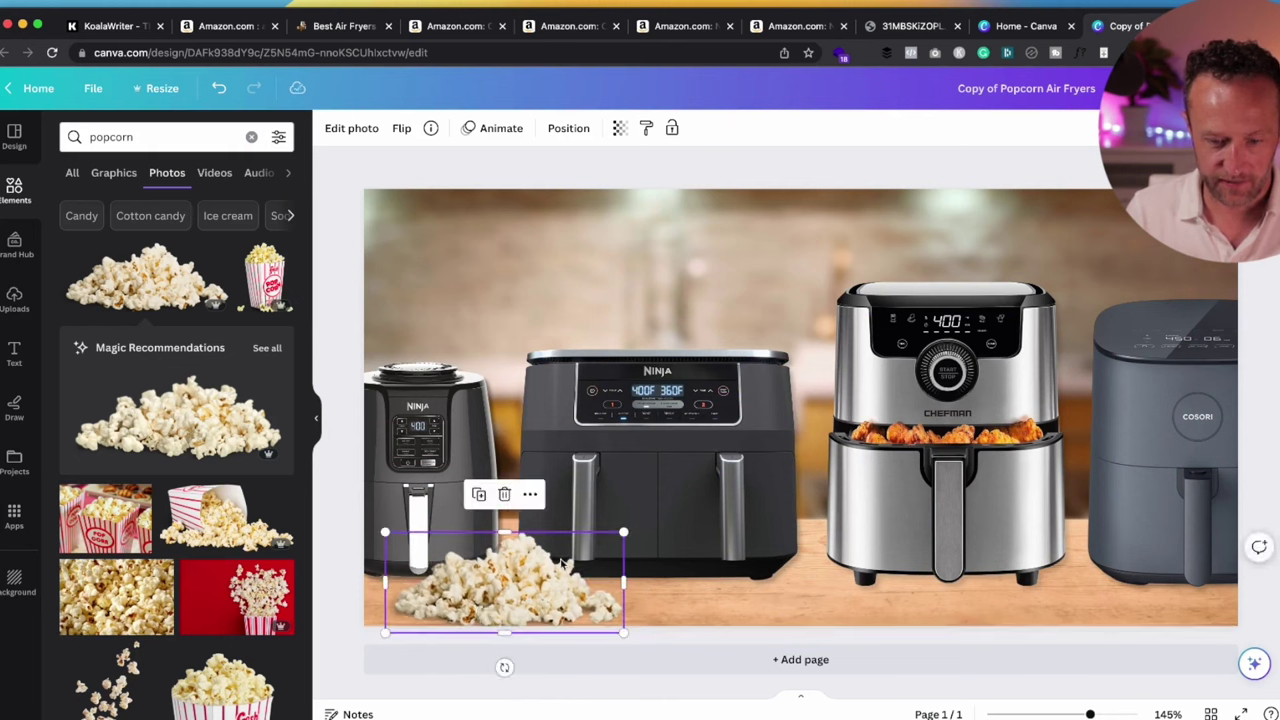
Look through the popcorn photos and refine the photo search to "popcorn bowl"
{"action": "scroll", "coordinate": [188, 545], "scroll_direction": "down", "scroll_amount": 5}
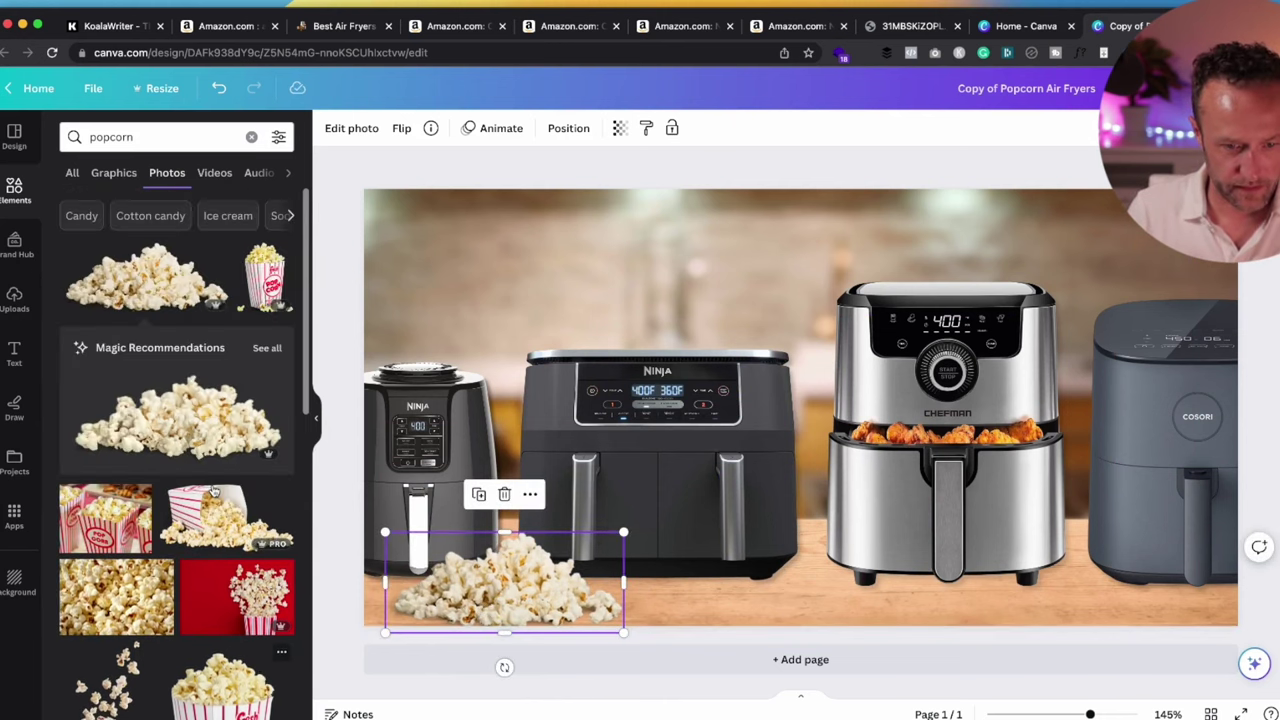
{"action": "scroll", "coordinate": [188, 415], "scroll_direction": "down", "scroll_amount": 2}
{"action": "scroll", "coordinate": [188, 415], "scroll_direction": "down", "scroll_amount": 4}
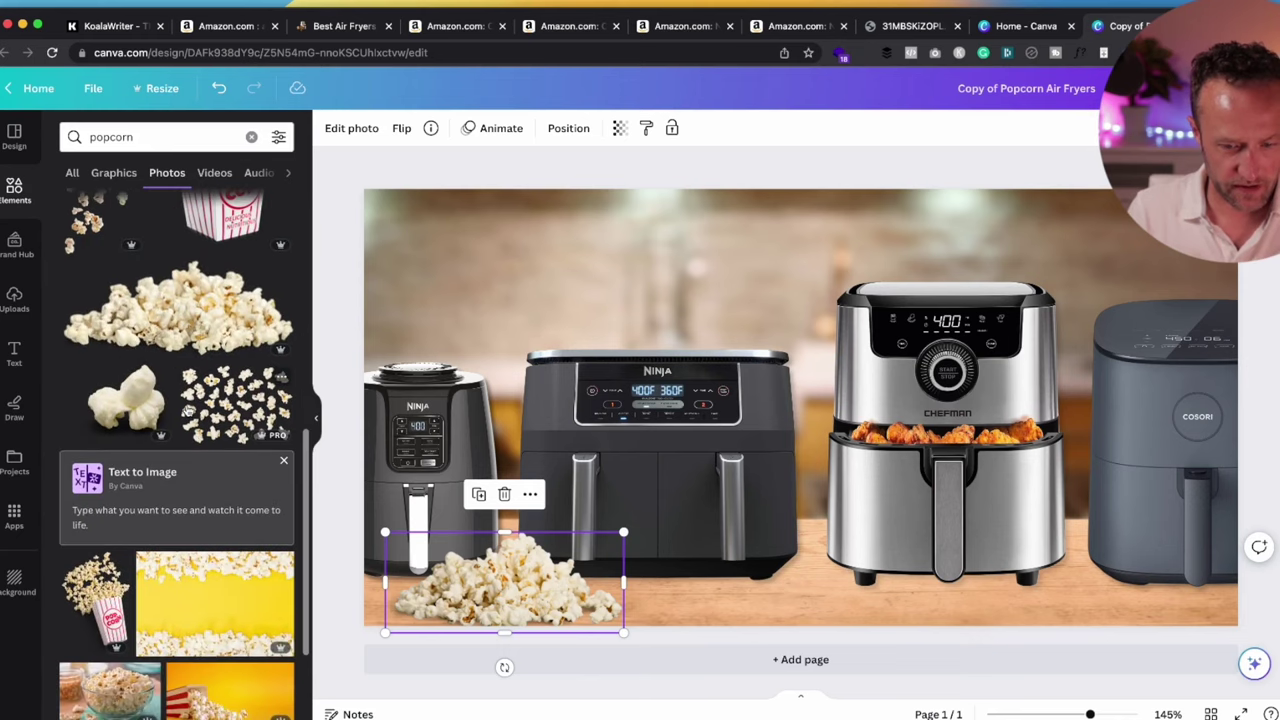
{"action": "scroll", "coordinate": [186, 410], "scroll_direction": "down", "scroll_amount": 3}
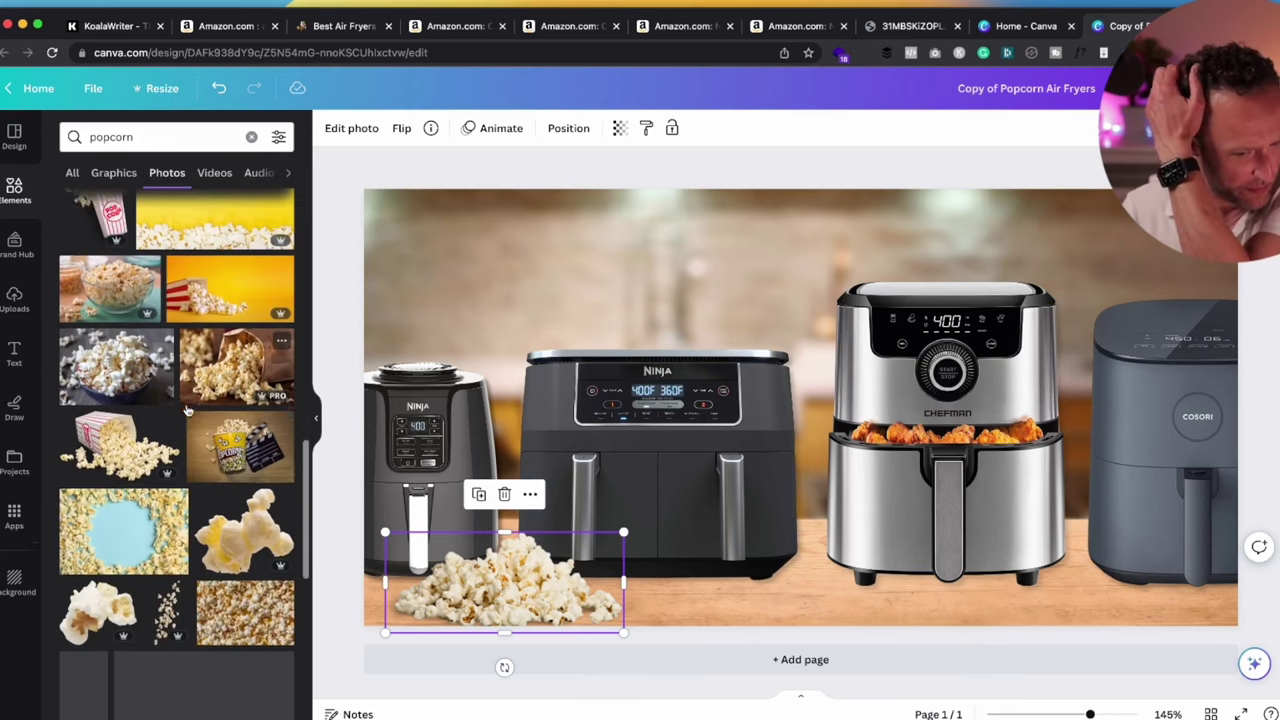
{"action": "scroll", "coordinate": [186, 410], "scroll_direction": "up", "scroll_amount": 5}
{"action": "scroll", "coordinate": [186, 410], "scroll_direction": "up", "scroll_amount": 8}
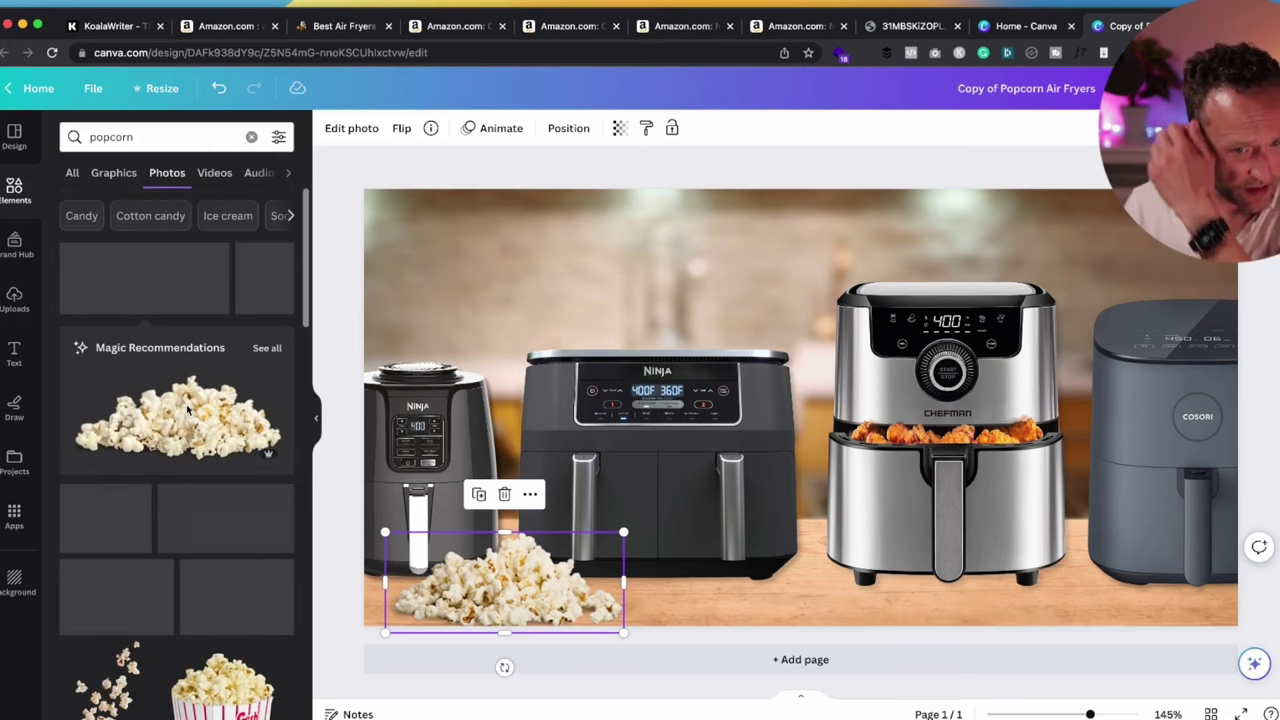
{"action": "left_click", "coordinate": [178, 137]}
{"action": "type", "text": "bowl"}
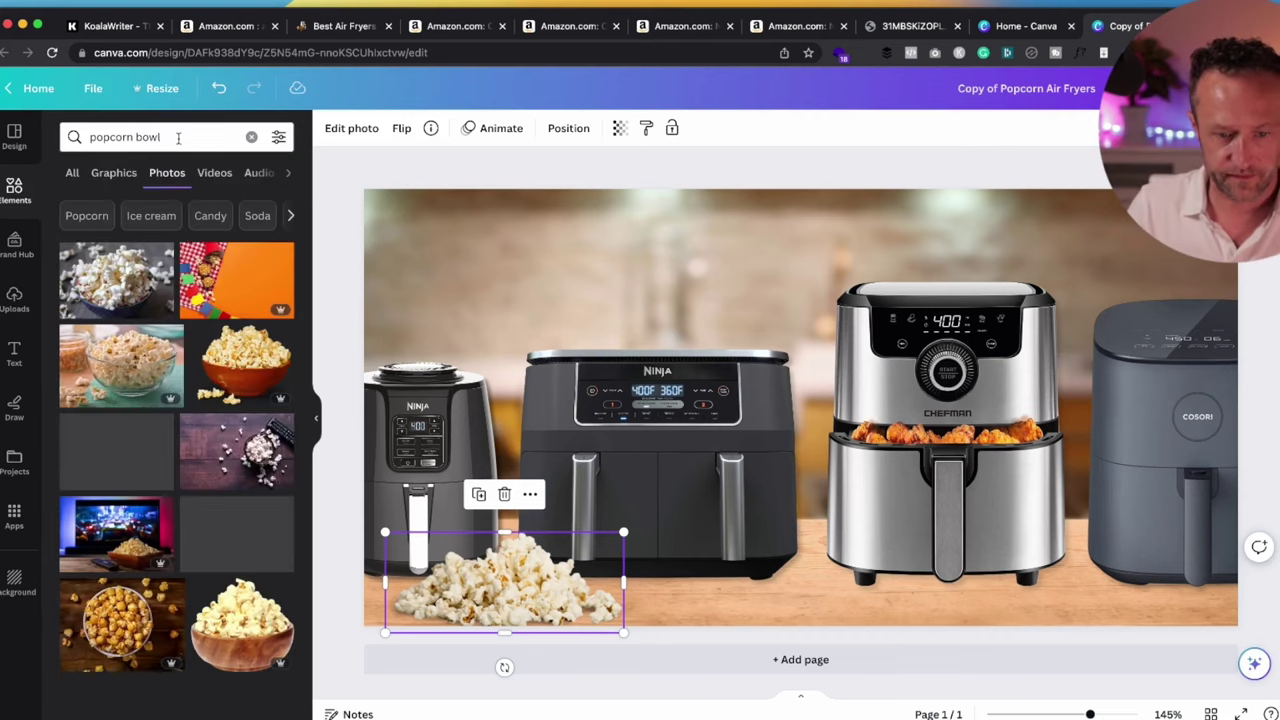
Add the heaped wooden popcorn bowl photo, shrink it in front of the wide Ninja air fryer, and give it a Drop shadow
{"action": "scroll", "coordinate": [213, 410], "scroll_direction": "down", "scroll_amount": 3}
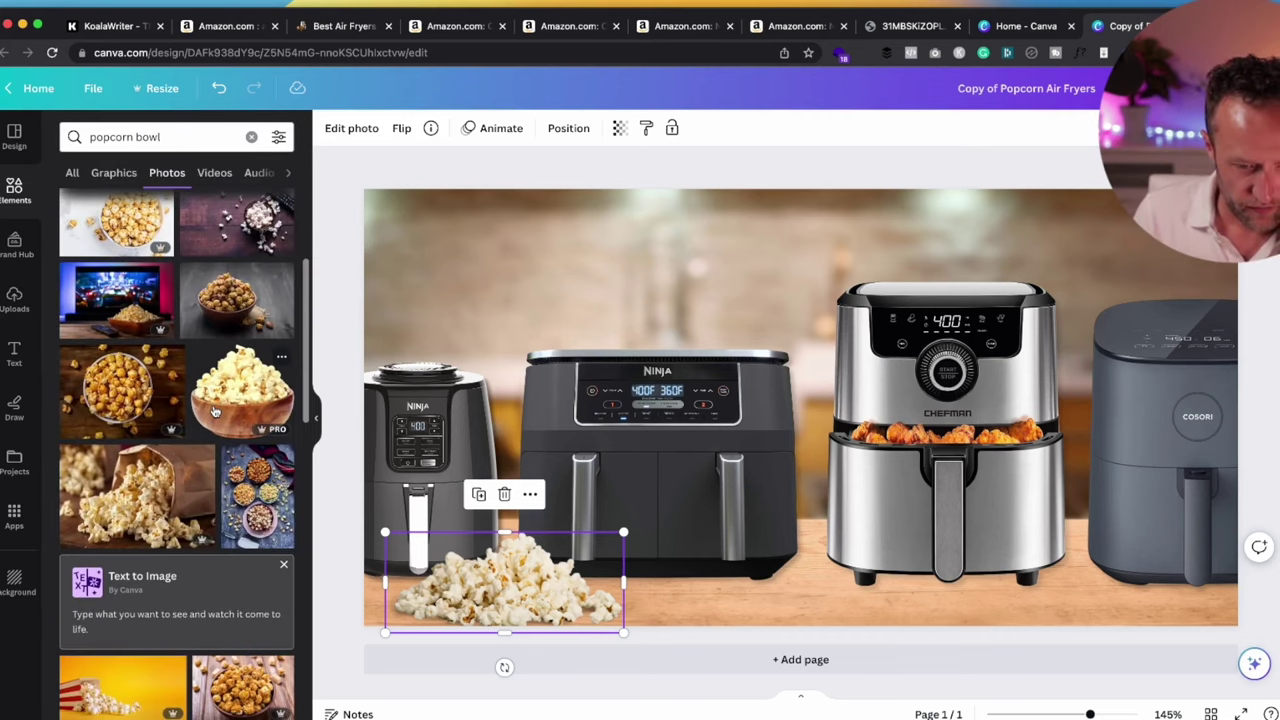
{"action": "scroll", "coordinate": [213, 410], "scroll_direction": "down", "scroll_amount": 10}
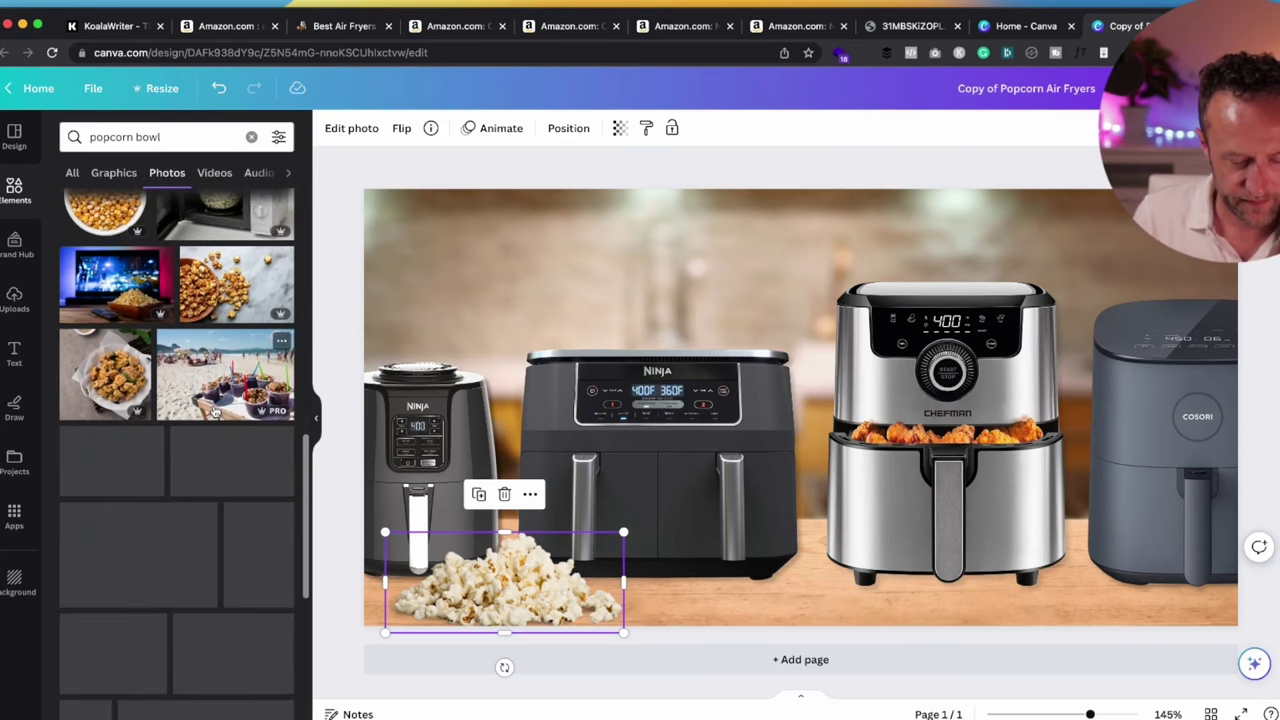
{"action": "scroll", "coordinate": [213, 410], "scroll_direction": "down", "scroll_amount": 4}
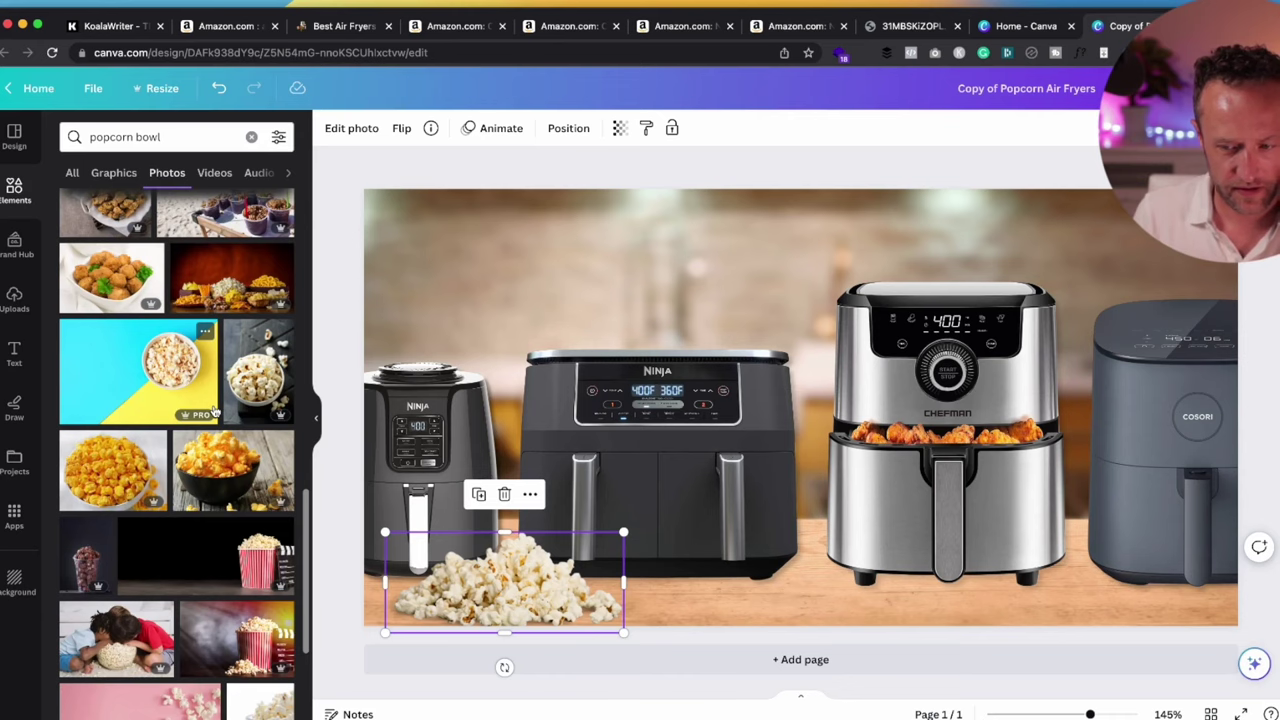
{"action": "scroll", "coordinate": [213, 410], "scroll_direction": "down", "scroll_amount": 3}
{"action": "left_click", "coordinate": [253, 530]}
{"action": "left_click_drag", "start_coordinate": [870, 405], "coordinate": [924, 421]}
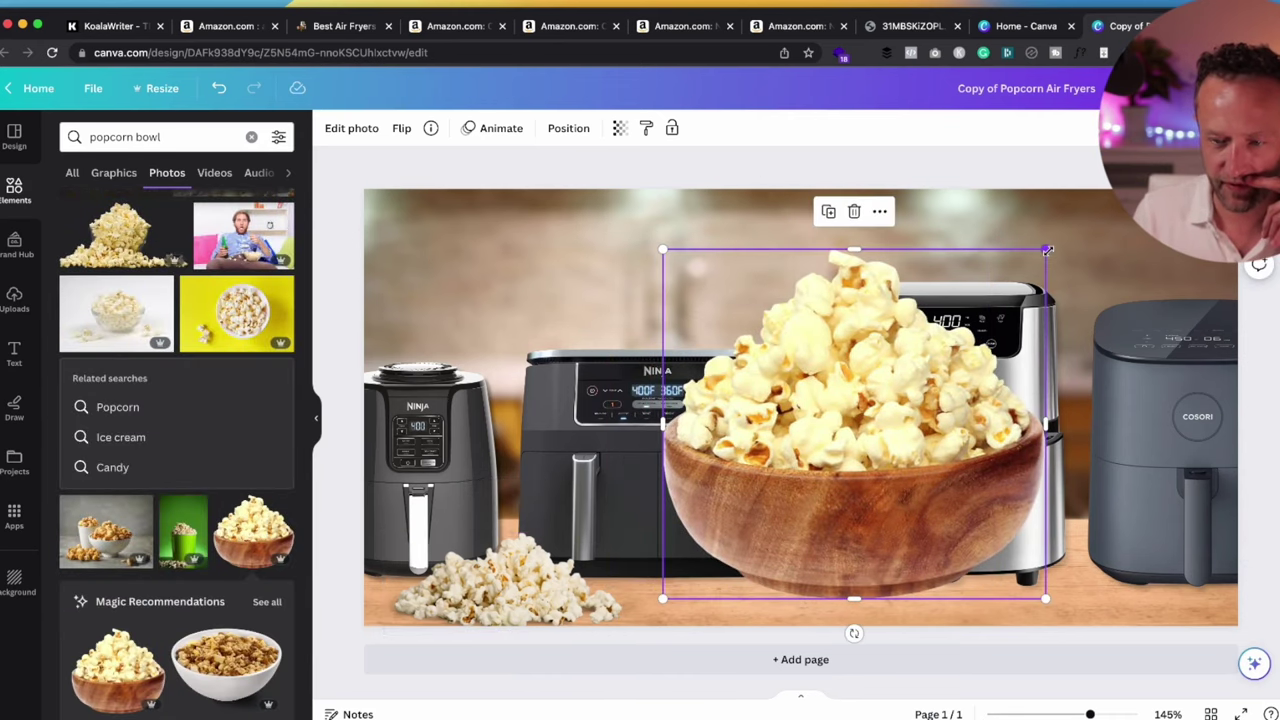
{"action": "left_click_drag", "start_coordinate": [1047, 250], "coordinate": [834, 434]}
{"action": "left_click_drag", "start_coordinate": [748, 514], "coordinate": [693, 540]}
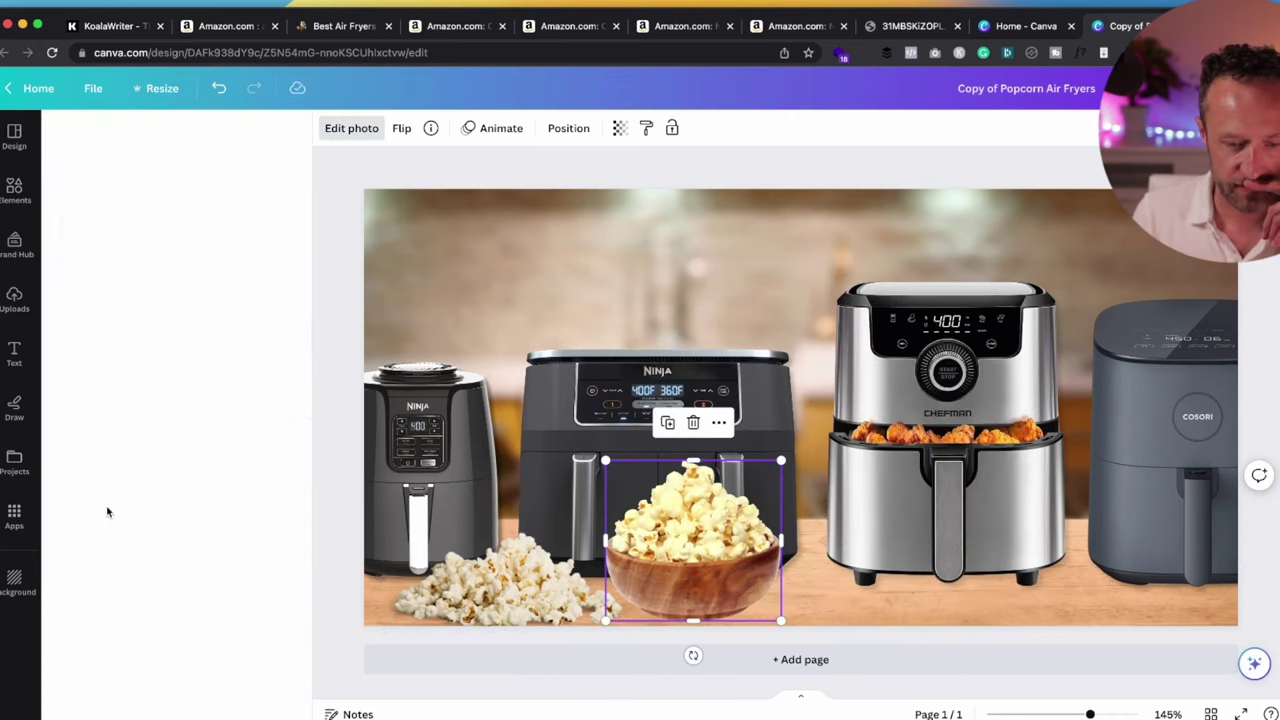
{"action": "left_click", "coordinate": [181, 310]}
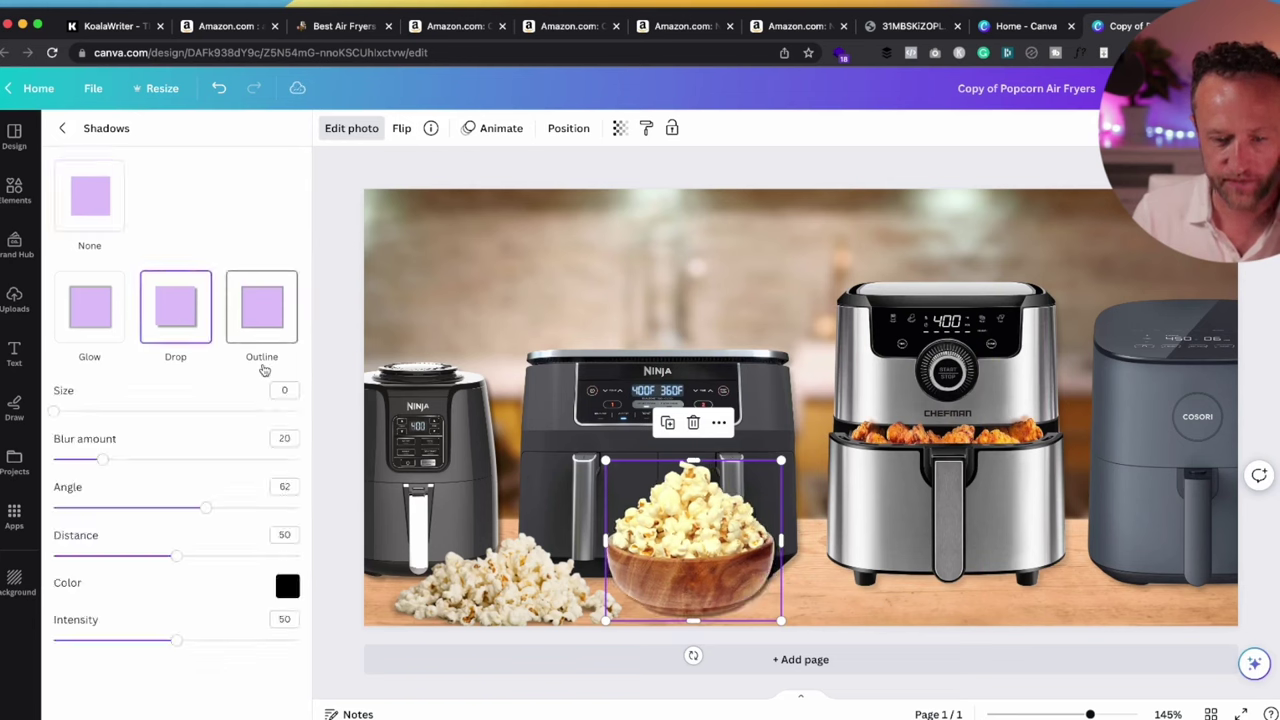
{"action": "left_click", "coordinate": [754, 172]}
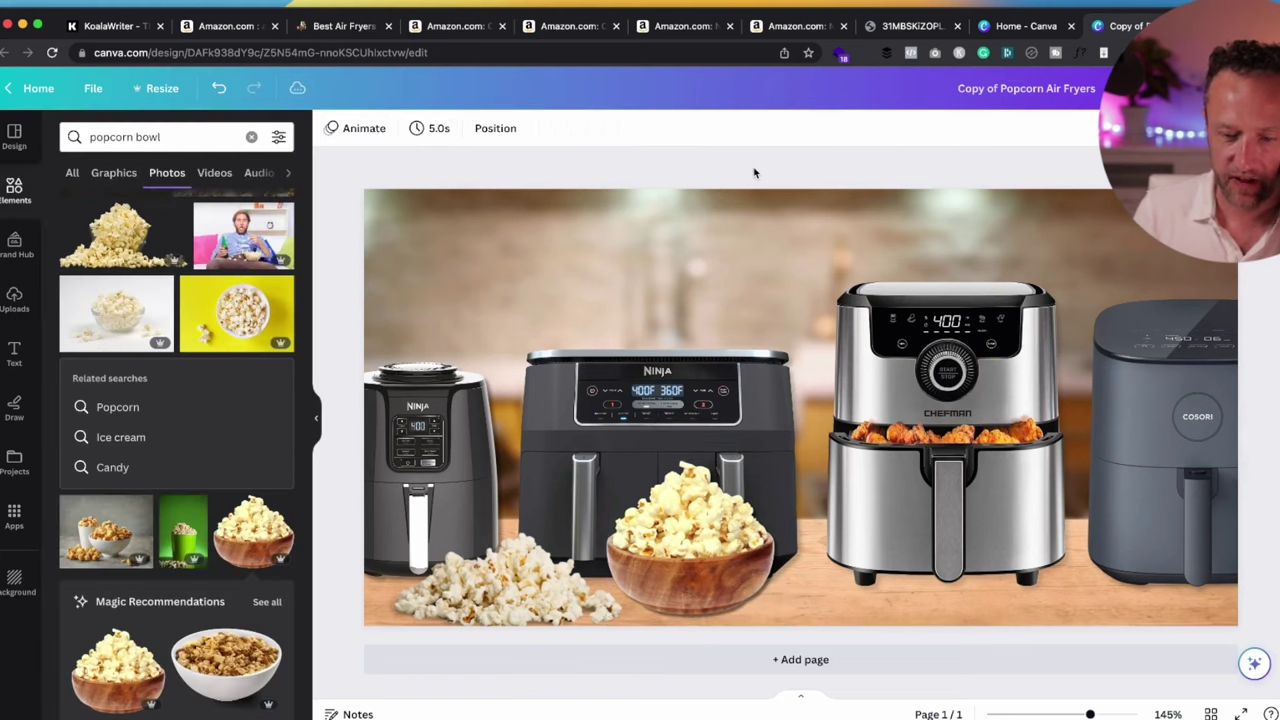
Add the overflowing glass popcorn bowl photo and delete the loose popcorn pile and the wooden bowl from the countertop
{"action": "left_click_drag", "start_coordinate": [148, 240], "coordinate": [737, 353]}
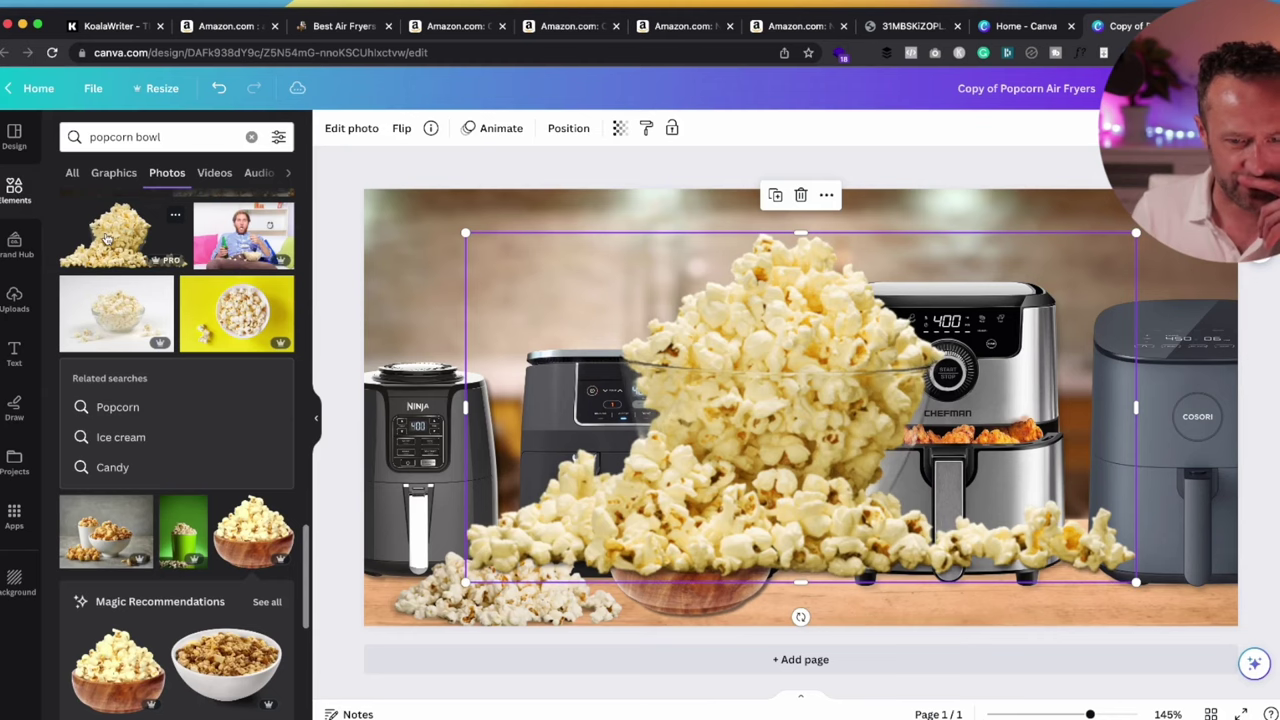
{"action": "key", "text": "super+z"}
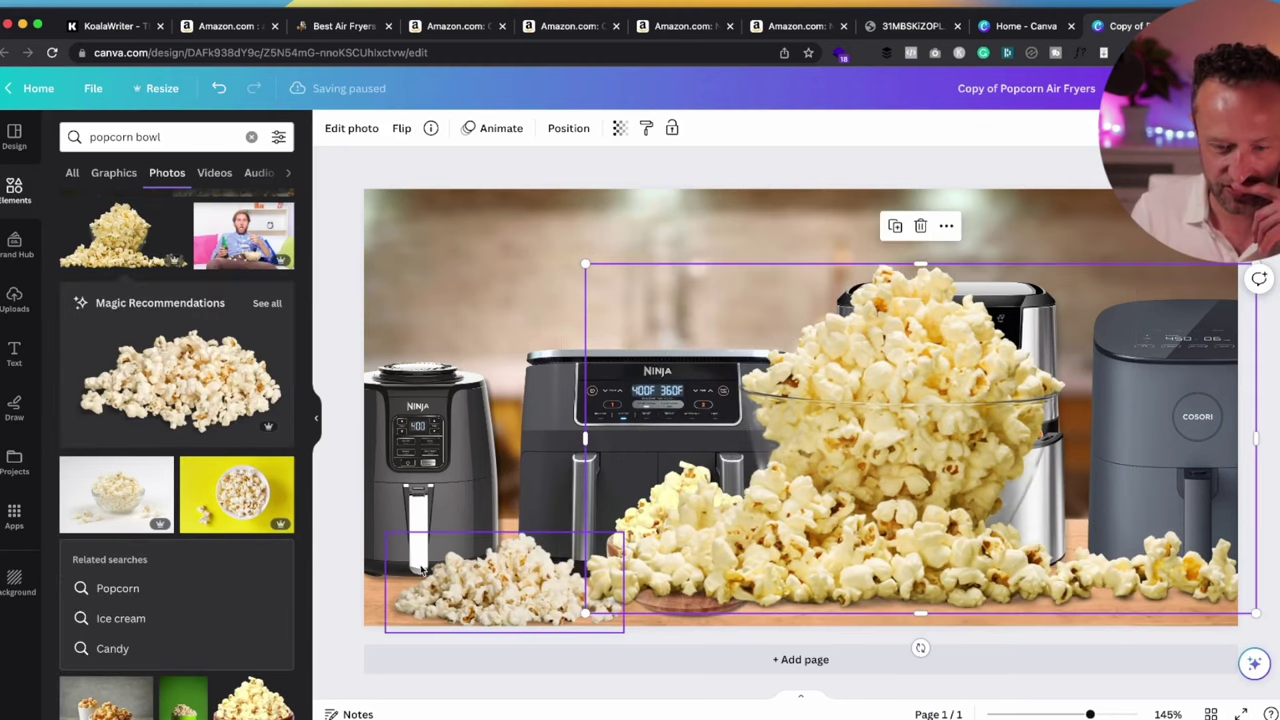
{"action": "left_click", "coordinate": [450, 570]}
{"action": "key", "text": "BackSpace"}
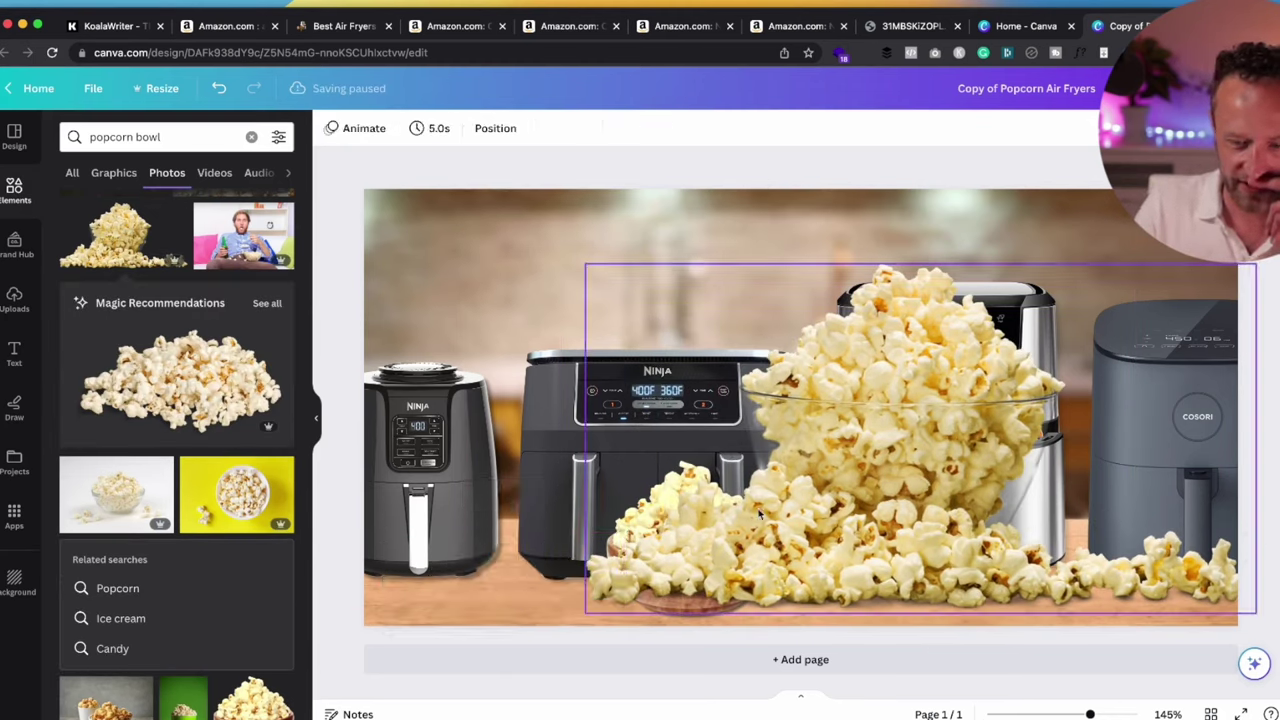
{"action": "left_click_drag", "start_coordinate": [759, 514], "coordinate": [830, 520]}
{"action": "left_click", "coordinate": [690, 530]}
{"action": "key", "text": "BackSpace"}
Shrink the overflowing glass popcorn bowl and place it on the countertop in front of the two Ninja air fryers
{"action": "left_click_drag", "start_coordinate": [760, 470], "coordinate": [570, 484]}
{"action": "left_click_drag", "start_coordinate": [1107, 274], "coordinate": [860, 405]}
{"action": "left_click_drag", "start_coordinate": [631, 527], "coordinate": [529, 520]}
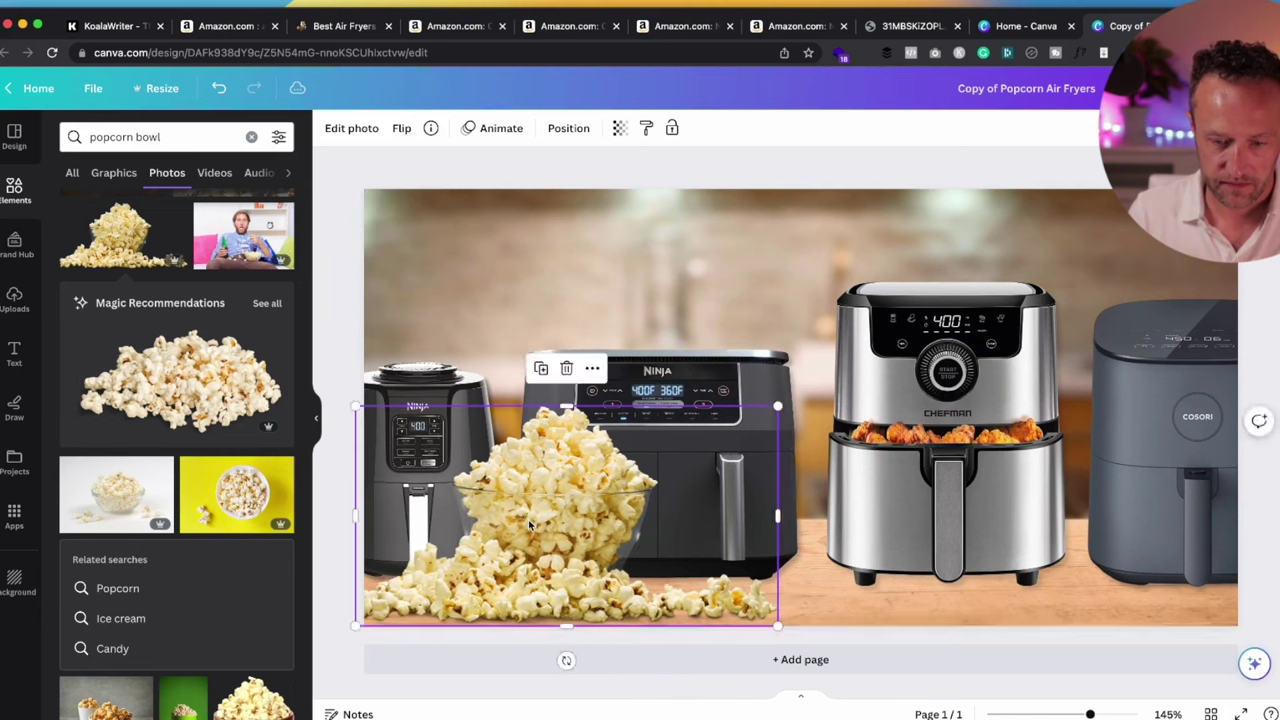
Add a popcorn pile from the full Magic Recommendations, shrink it, and place it before the Cosori air fryer, running off the canvas edge
{"action": "left_click", "coordinate": [267, 303]}
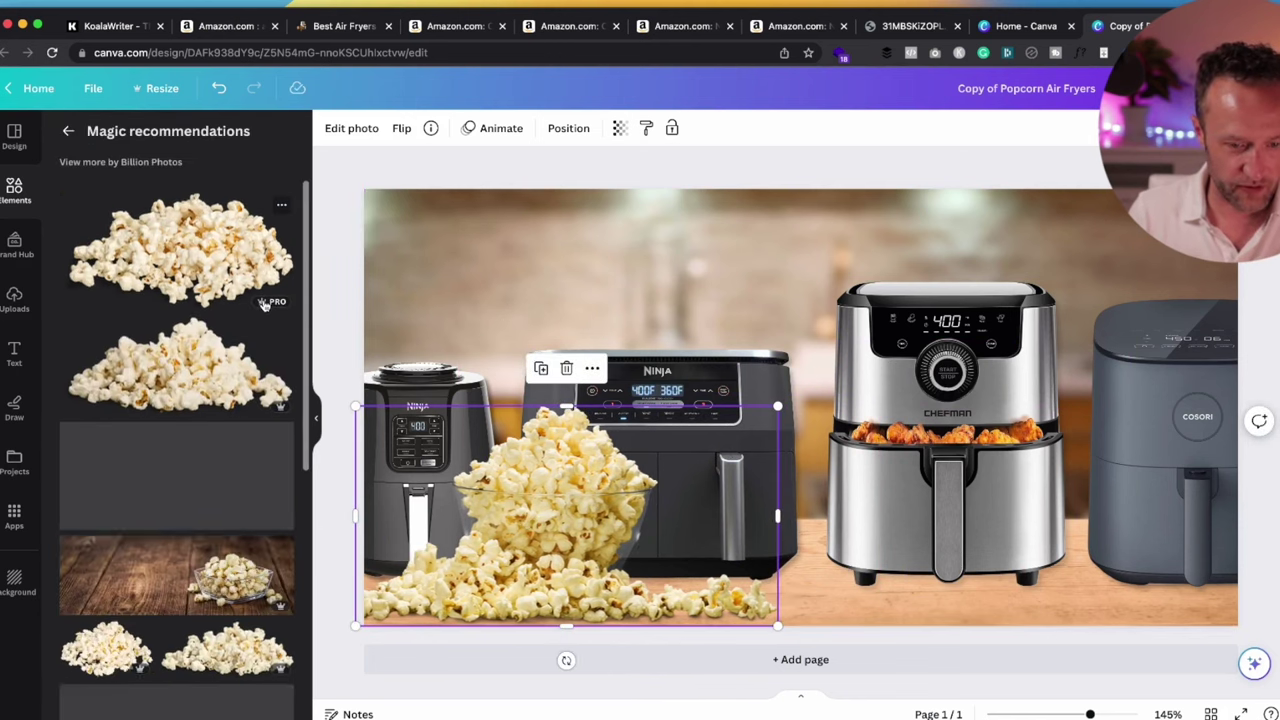
{"action": "scroll", "coordinate": [172, 387], "scroll_direction": "down", "scroll_amount": 2}
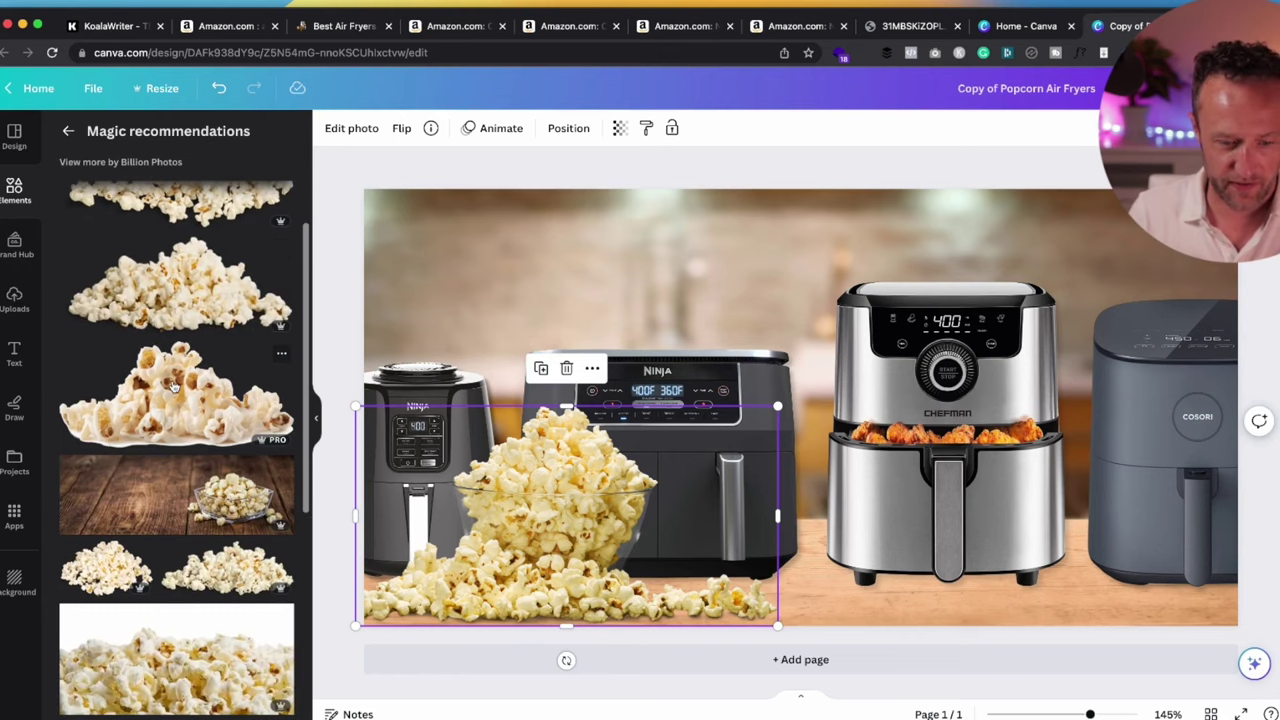
{"action": "scroll", "coordinate": [173, 387], "scroll_direction": "down", "scroll_amount": 1}
{"action": "left_click", "coordinate": [218, 517]}
{"action": "left_click_drag", "start_coordinate": [436, 275], "coordinate": [869, 372]}
{"action": "left_click_drag", "start_coordinate": [803, 344], "coordinate": [1101, 471]}
{"action": "left_click_drag", "start_coordinate": [1233, 600], "coordinate": [1062, 566]}
{"action": "left_click_drag", "start_coordinate": [930, 444], "coordinate": [1000, 485]}
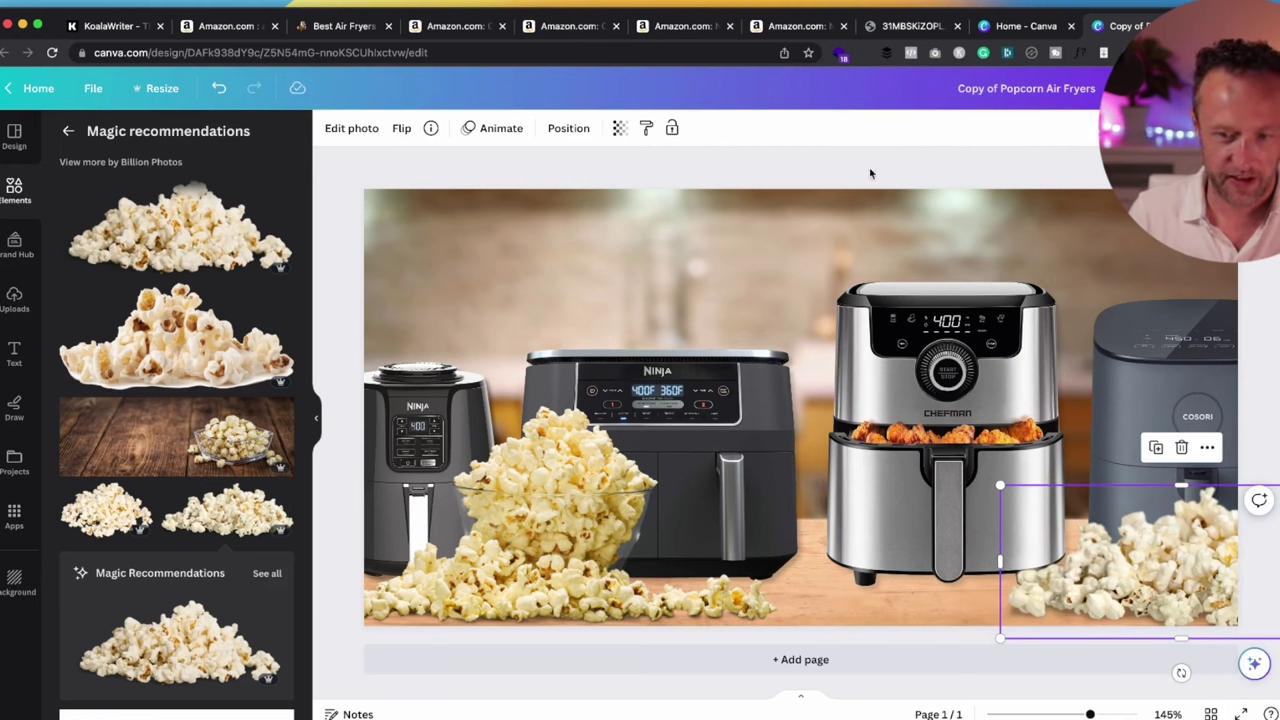
{"action": "left_click", "coordinate": [870, 173]}
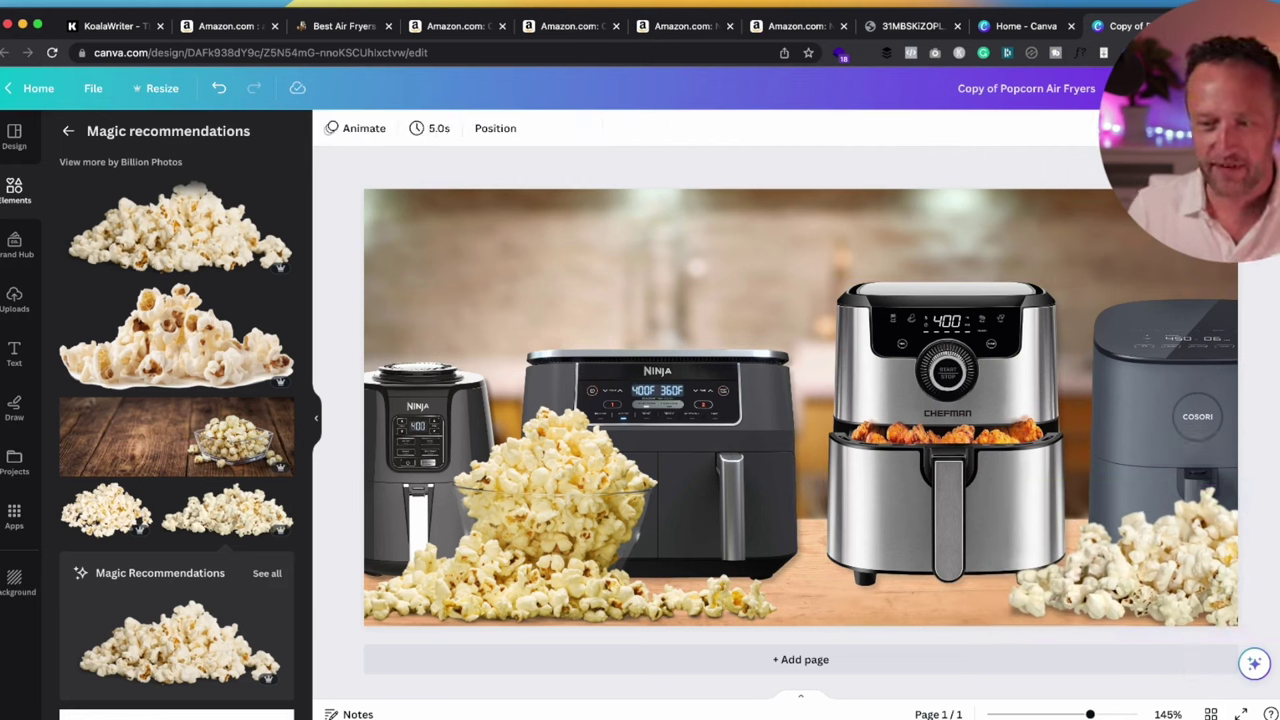
Download the design as a JPG and save it in Downloads as "Best Air Fryer for popcorn"
{"action": "left_click", "coordinate": [1235, 88]}
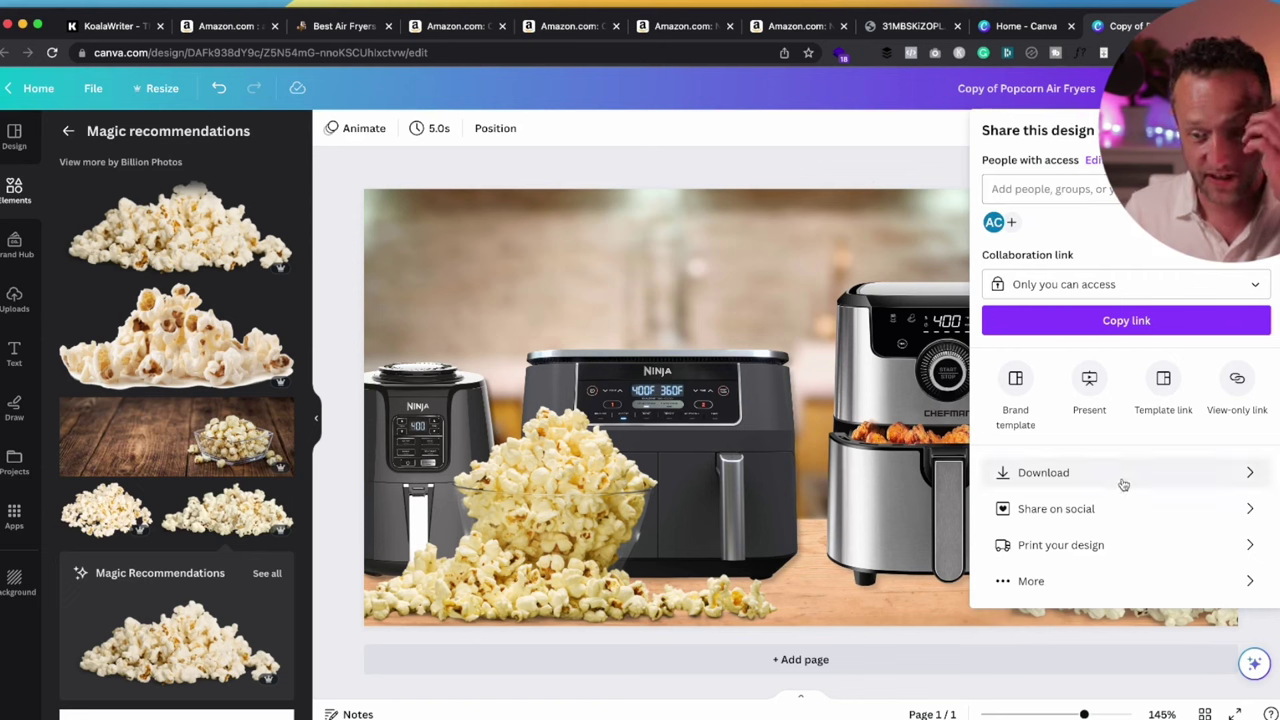
{"action": "left_click", "coordinate": [1123, 474]}
{"action": "left_click", "coordinate": [1060, 193]}
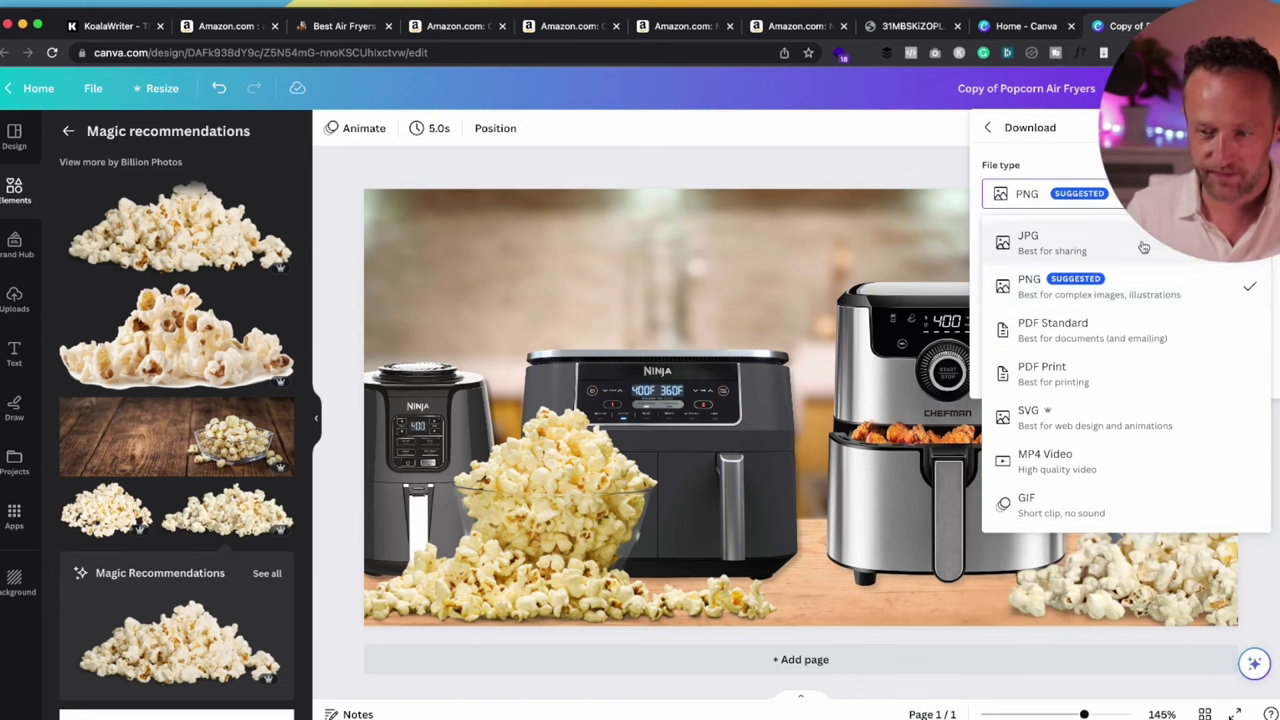
{"action": "left_click", "coordinate": [1145, 243]}
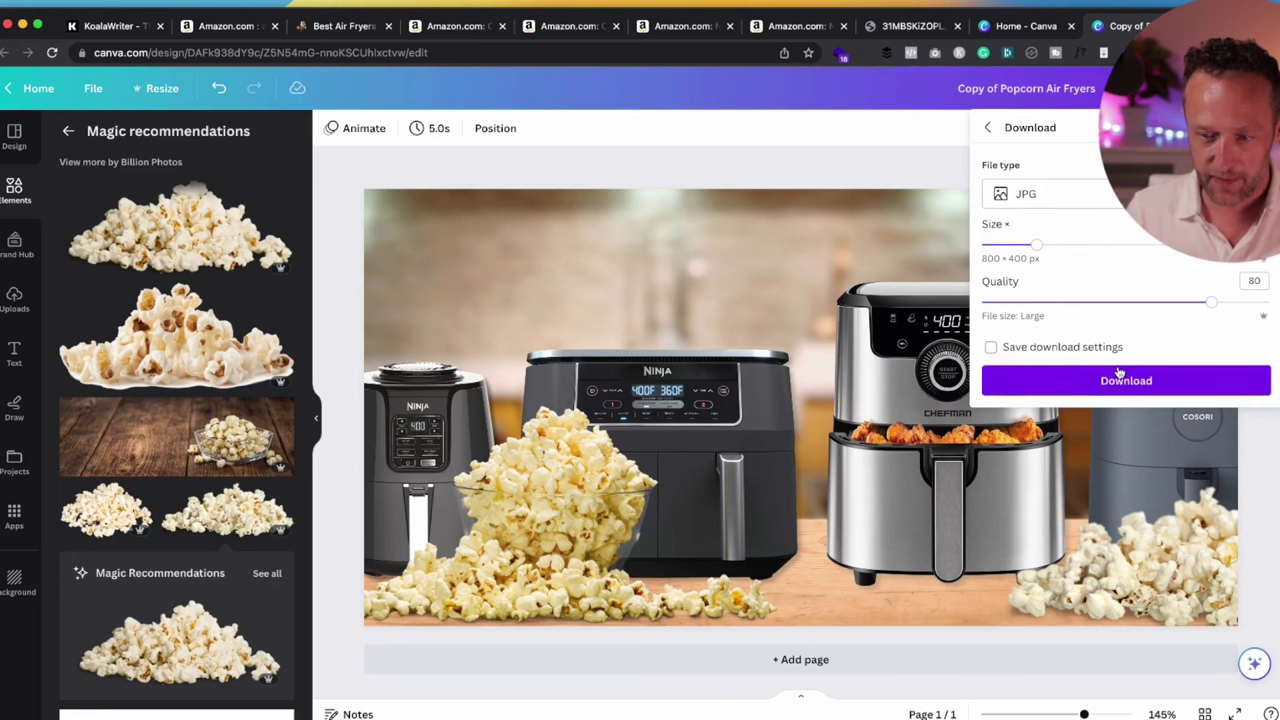
{"action": "left_click", "coordinate": [1119, 377]}
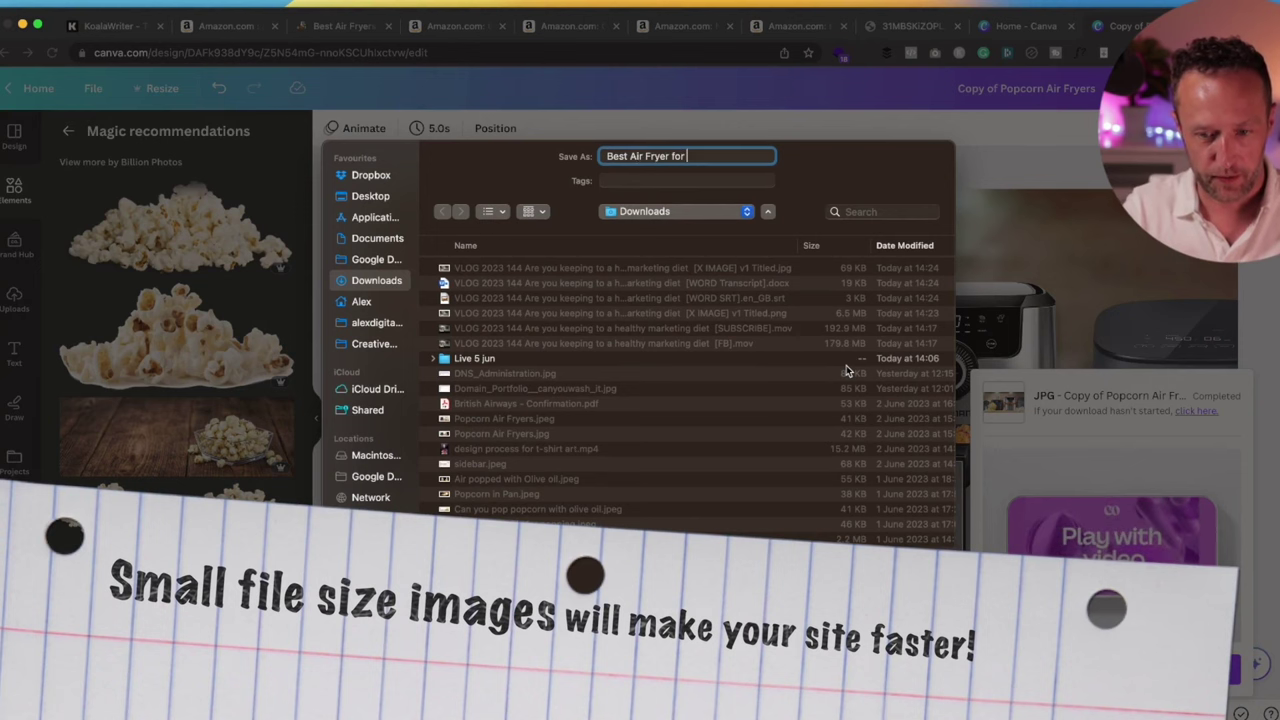
{"action": "type", "text": "popcorn"}
{"action": "left_click", "coordinate": [912, 572]}
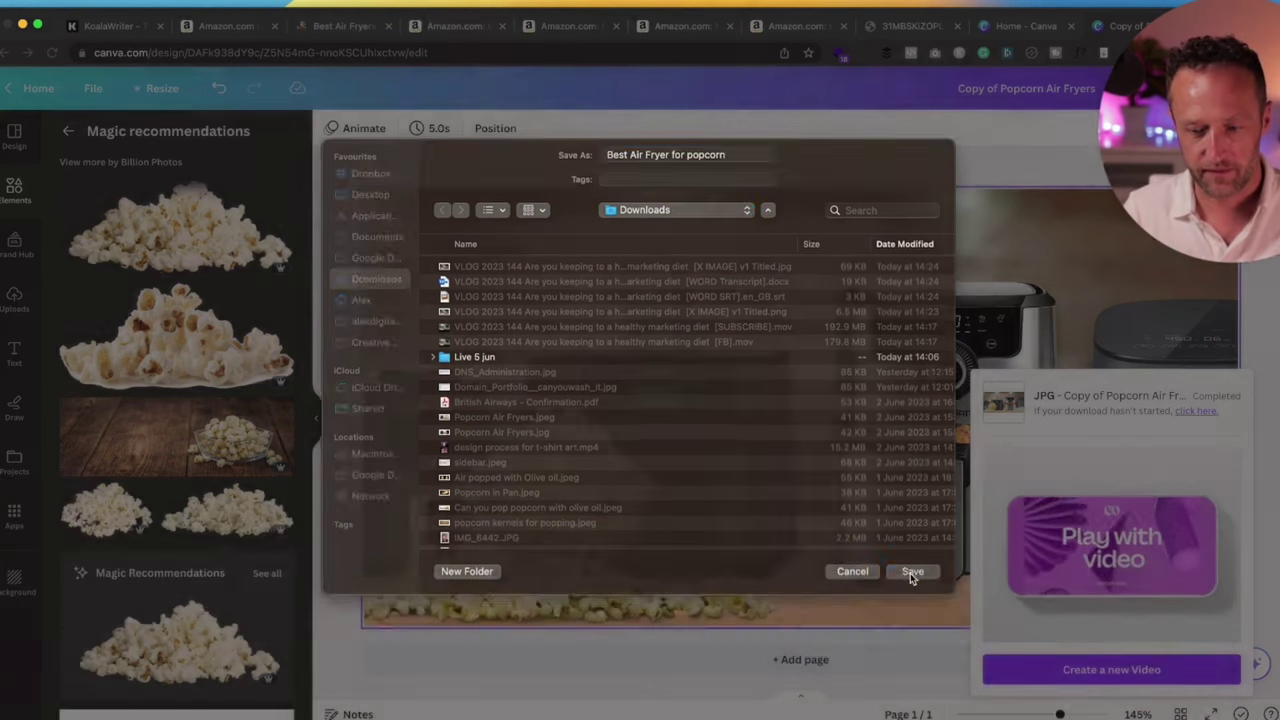
Switch to the "Best Air Fryers for Popcorn 2023" post in WordPress, open it for editing, and set its category to Popcorn
{"action": "left_click", "coordinate": [319, 30]}
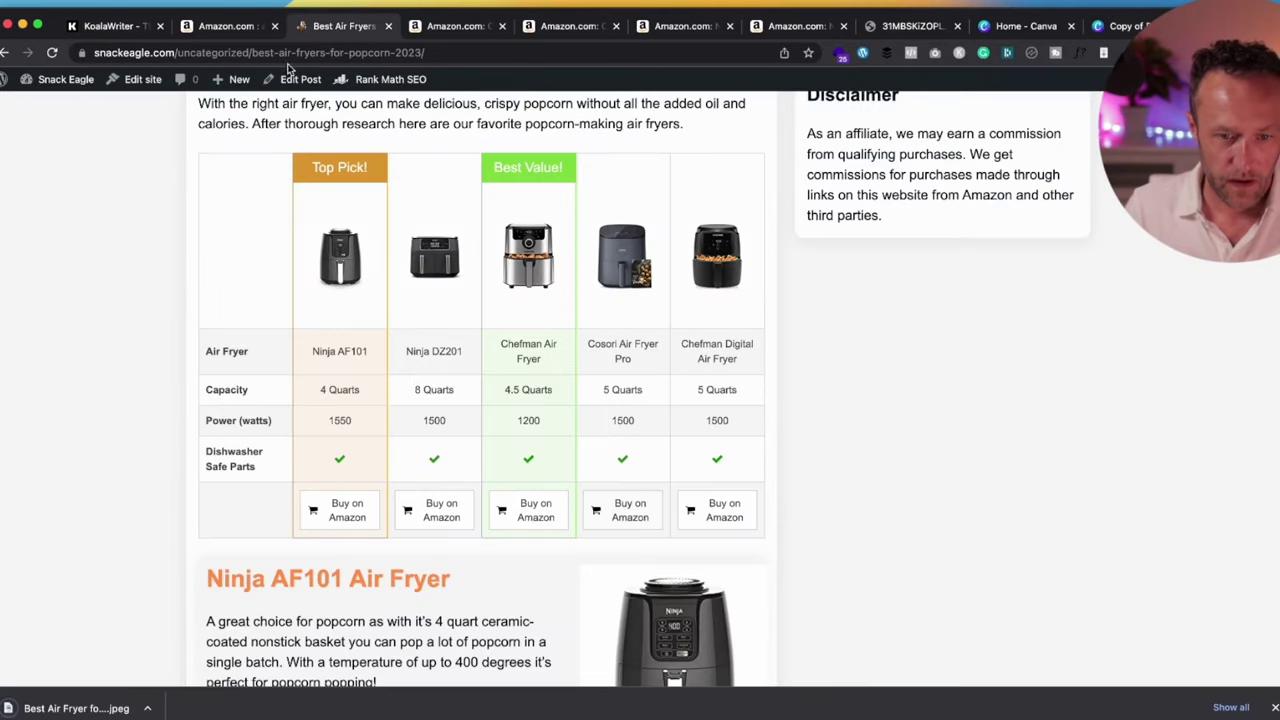
{"action": "left_click", "coordinate": [297, 80]}
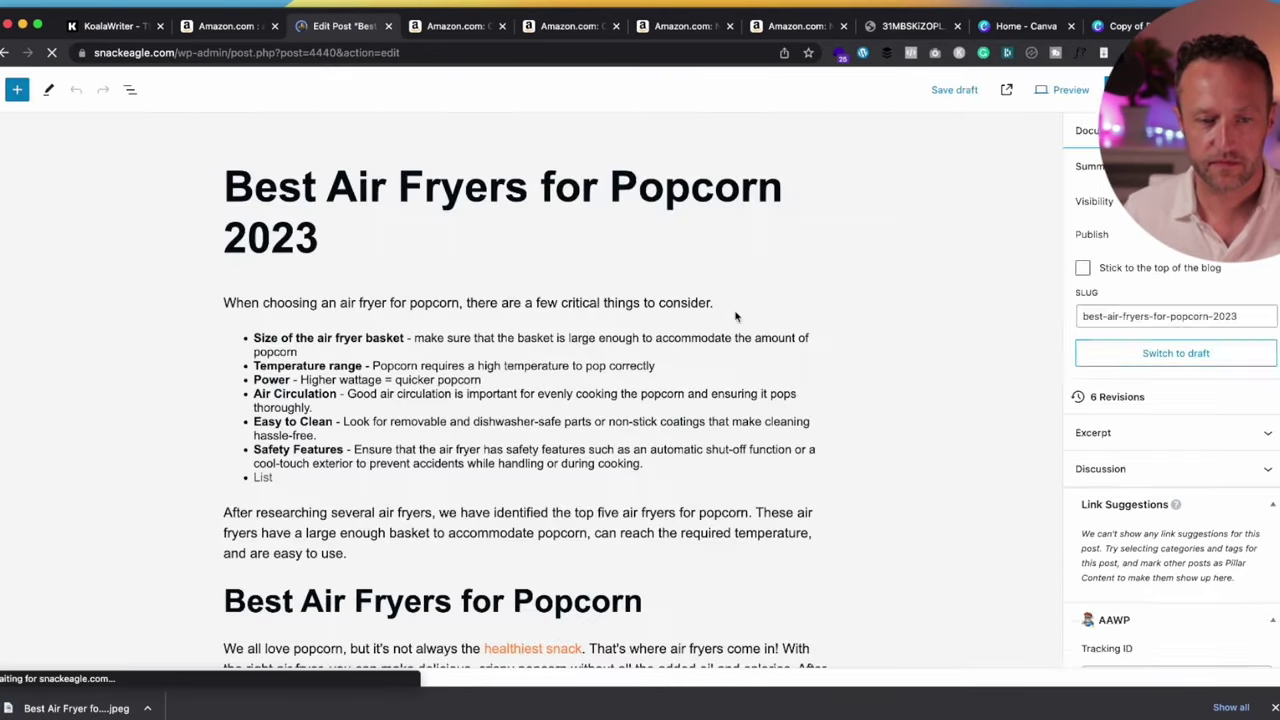
{"action": "scroll", "coordinate": [1072, 267], "scroll_direction": "down", "scroll_amount": 2}
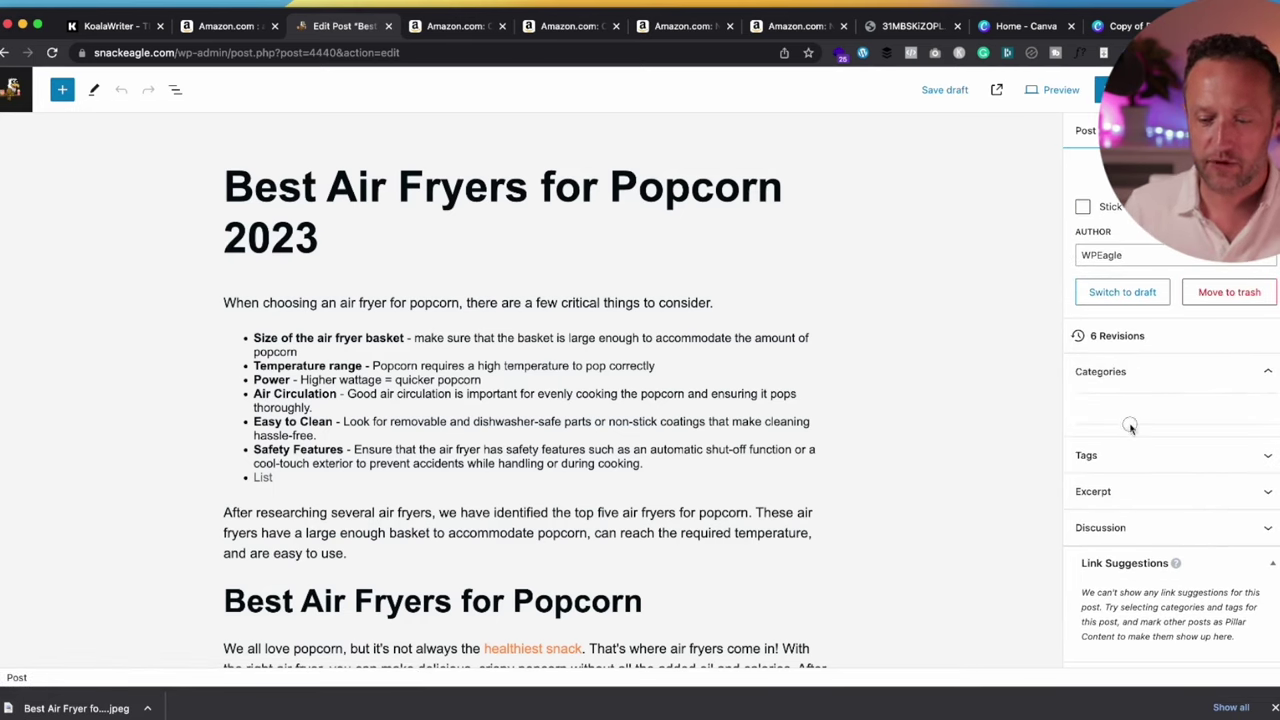
{"action": "scroll", "coordinate": [1150, 420], "scroll_direction": "down", "scroll_amount": 2}
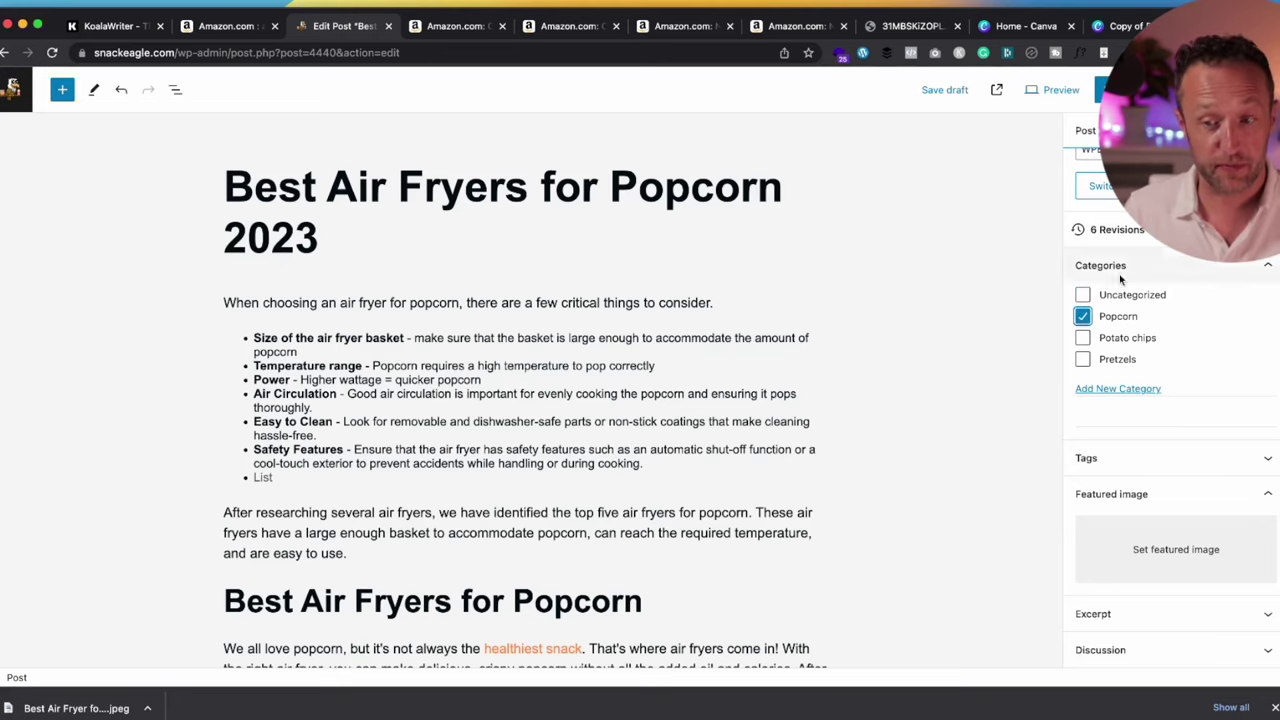
Upload "Best Air Fryer for popcorn.jpeg" from Downloads and set it as the post's featured image
{"action": "left_click", "coordinate": [1193, 568]}
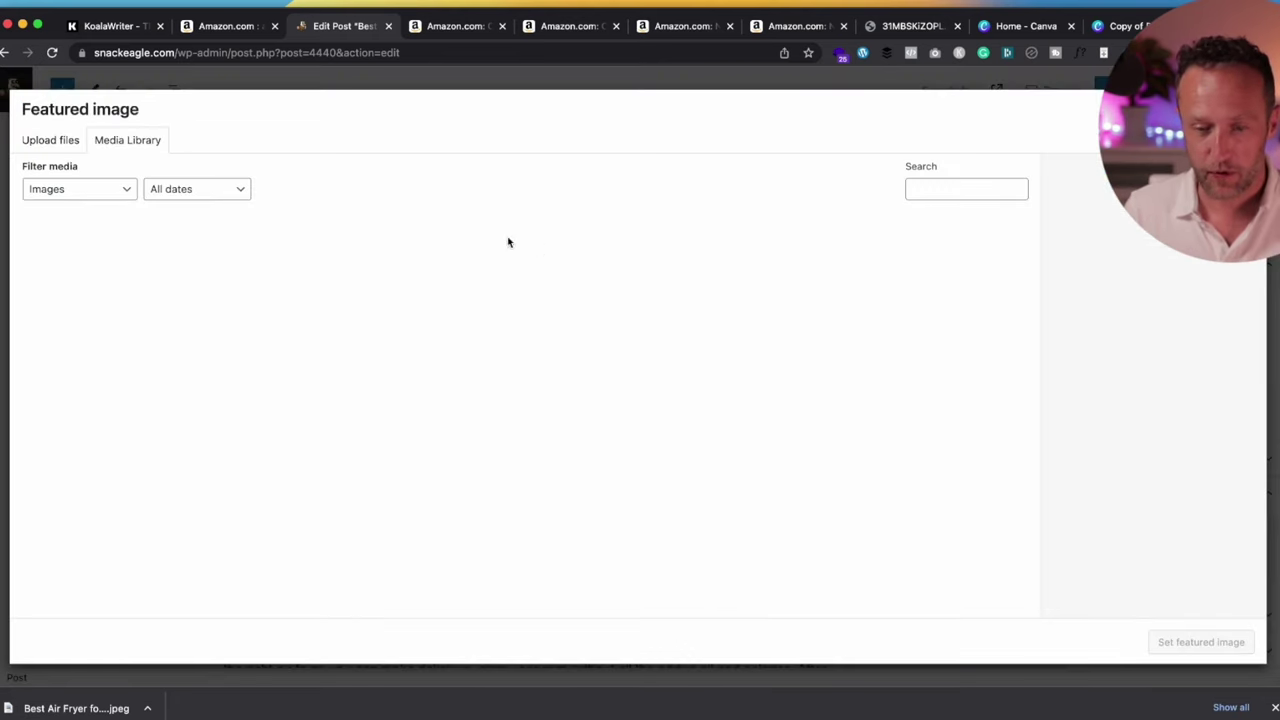
{"action": "left_click", "coordinate": [60, 140]}
{"action": "left_click", "coordinate": [671, 378]}
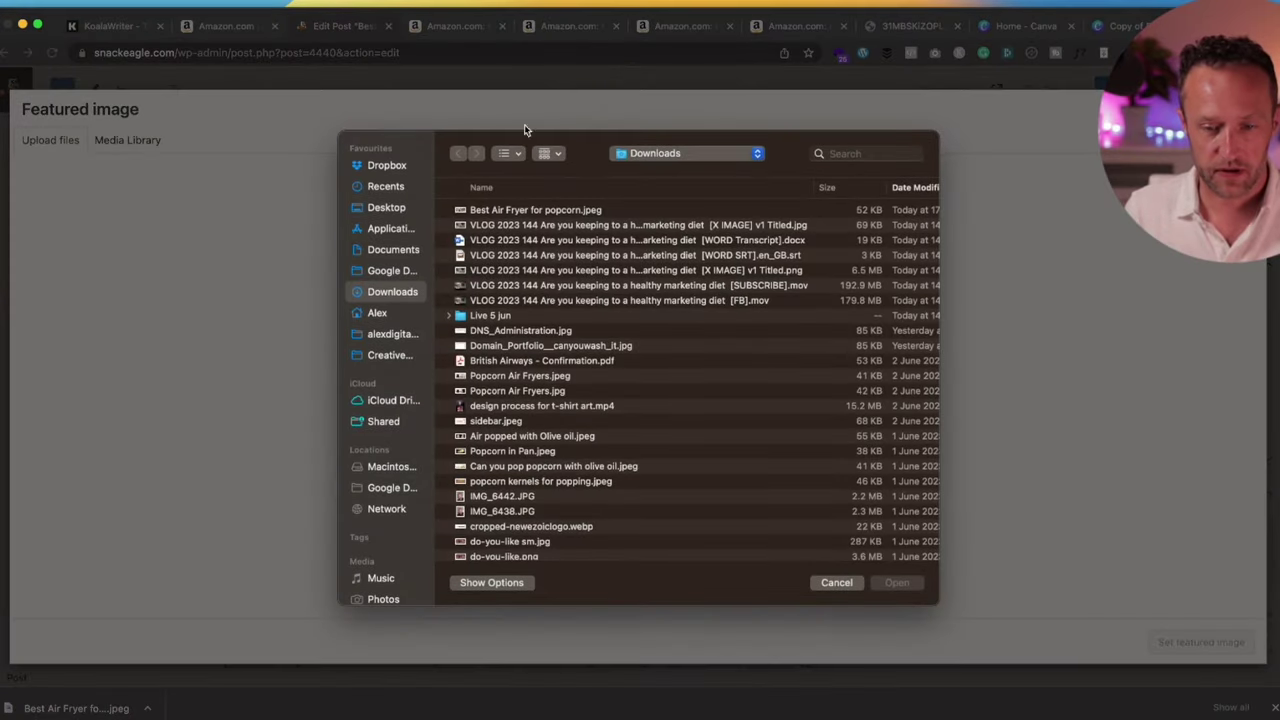
{"action": "double_click", "coordinate": [519, 209]}
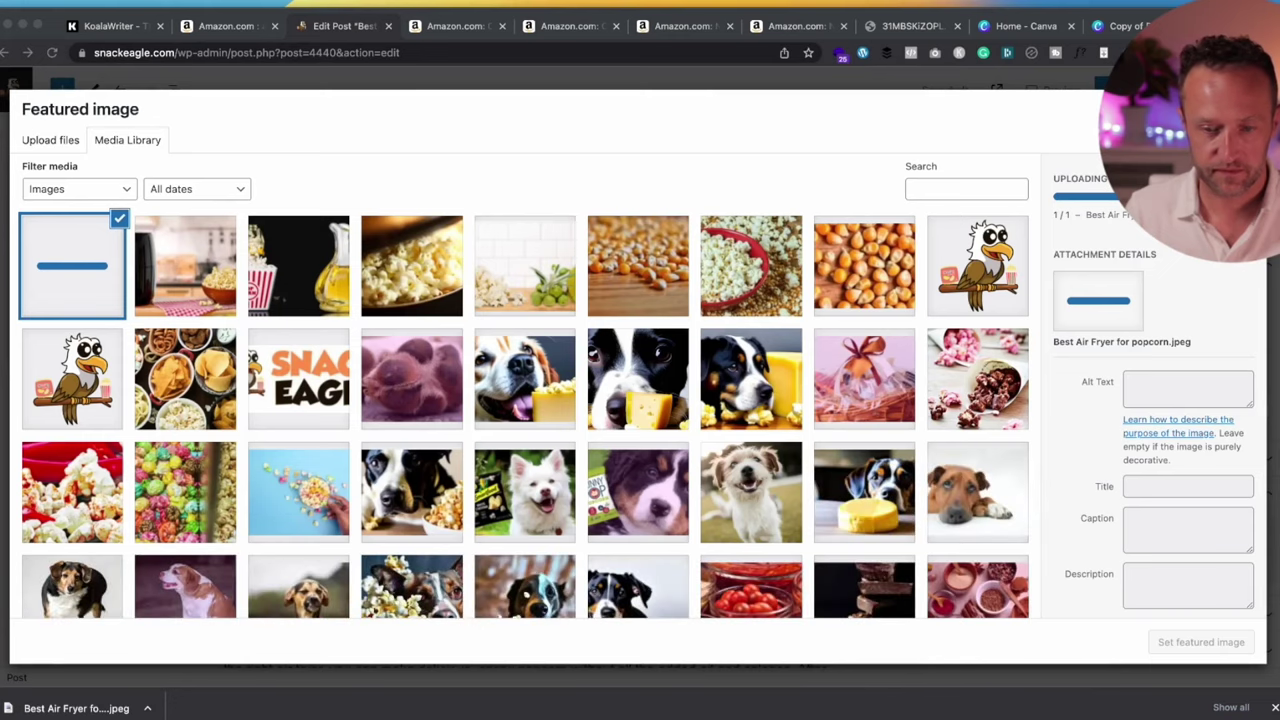
{"action": "left_click", "coordinate": [1178, 642]}
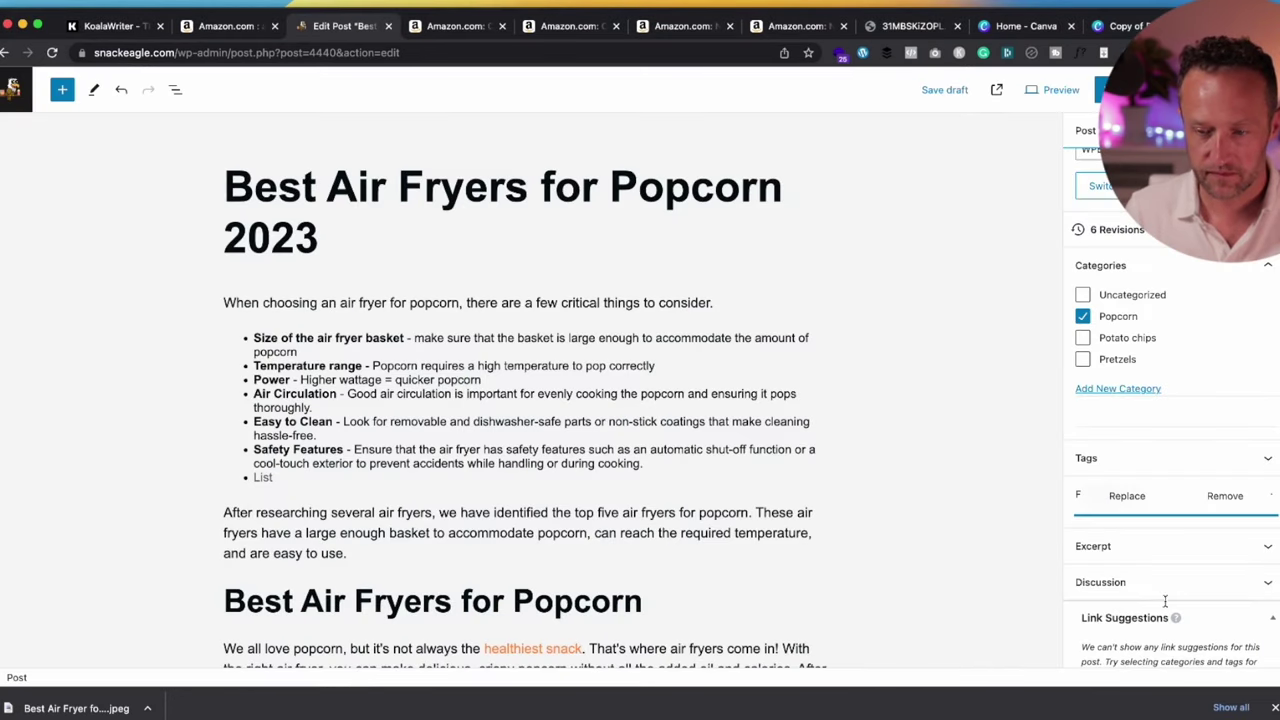
Update the post and delete the empty bullet at the end of the buying considerations list
{"action": "scroll", "coordinate": [1133, 258], "scroll_direction": "up", "scroll_amount": 3}
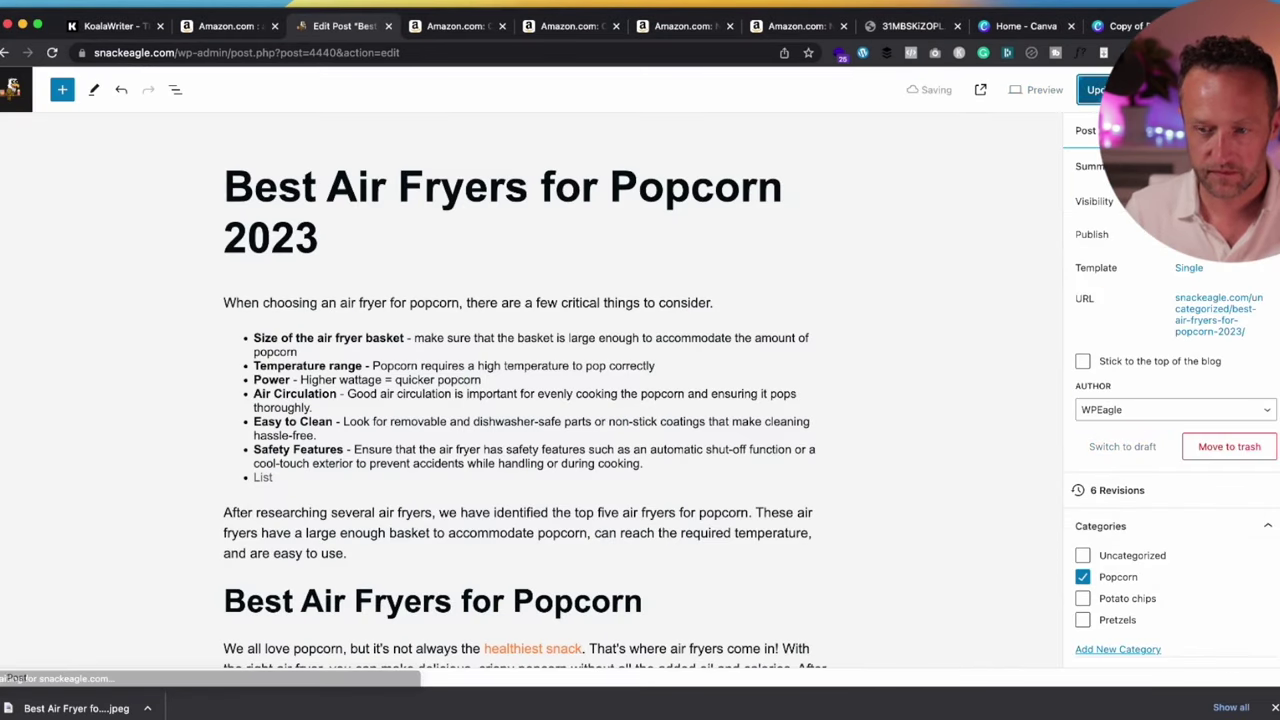
{"action": "left_click", "coordinate": [274, 479]}
{"action": "key", "text": "BackSpace"}
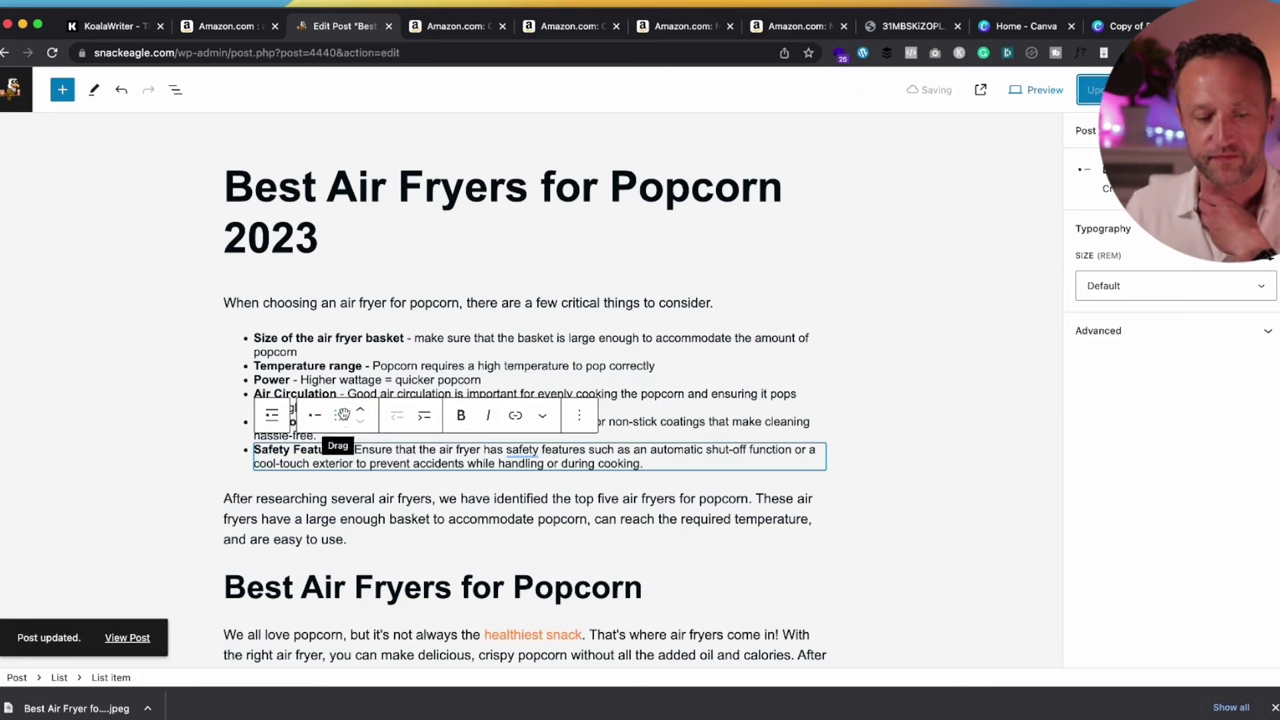
View the published "Best Air Fryers for Popcorn 2023" post and review its featured image, comparison table, product reviews and buying guide down to the comment form
{"action": "left_click", "coordinate": [136, 634]}
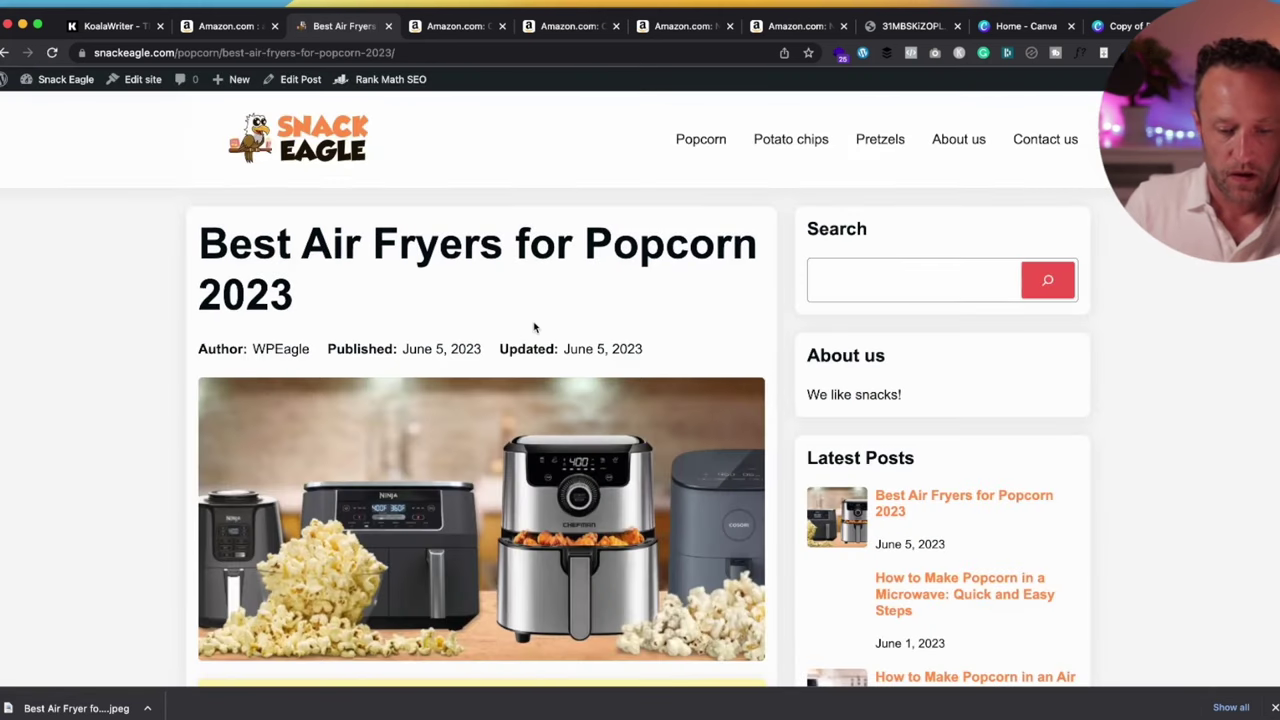
{"action": "scroll", "coordinate": [534, 327], "scroll_direction": "down", "scroll_amount": 2}
{"action": "scroll", "coordinate": [534, 327], "scroll_direction": "up", "scroll_amount": 2}
{"action": "scroll", "coordinate": [628, 265], "scroll_direction": "down", "scroll_amount": 10}
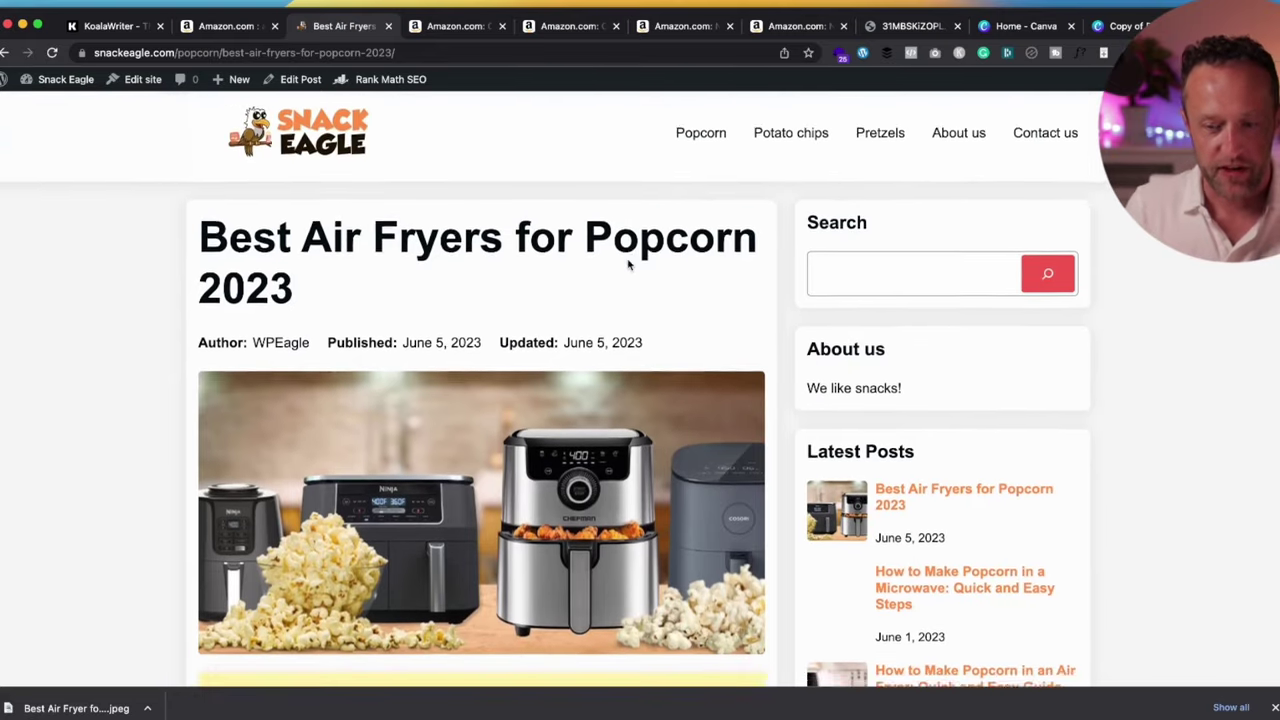
{"action": "scroll", "coordinate": [628, 265], "scroll_direction": "down", "scroll_amount": 15}
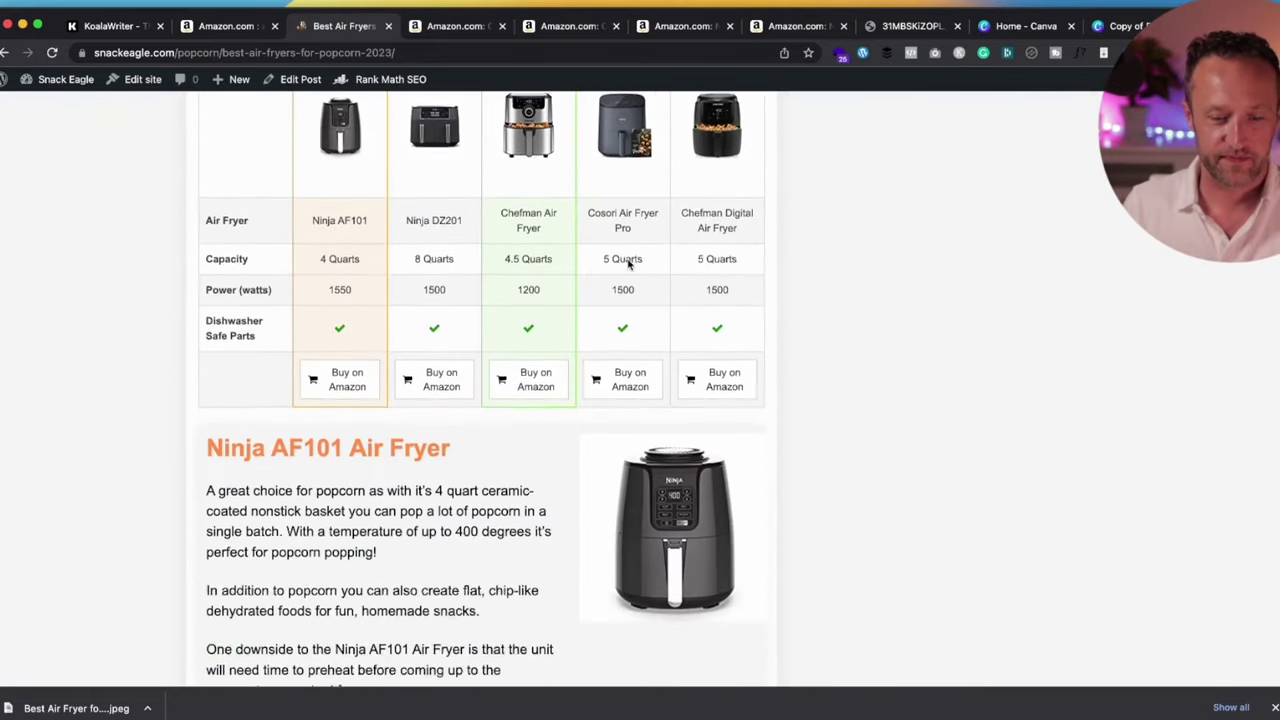
{"action": "scroll", "coordinate": [628, 265], "scroll_direction": "down", "scroll_amount": 20}
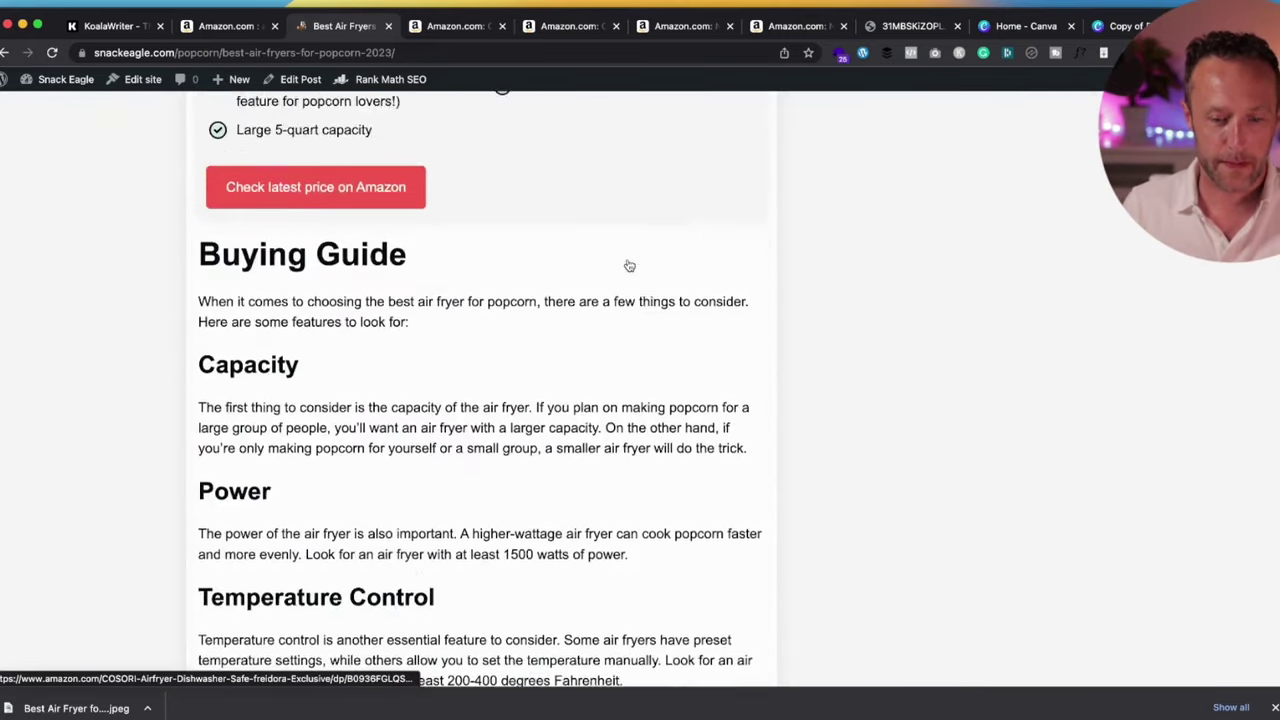
{"action": "scroll", "coordinate": [628, 260], "scroll_direction": "down", "scroll_amount": 10}
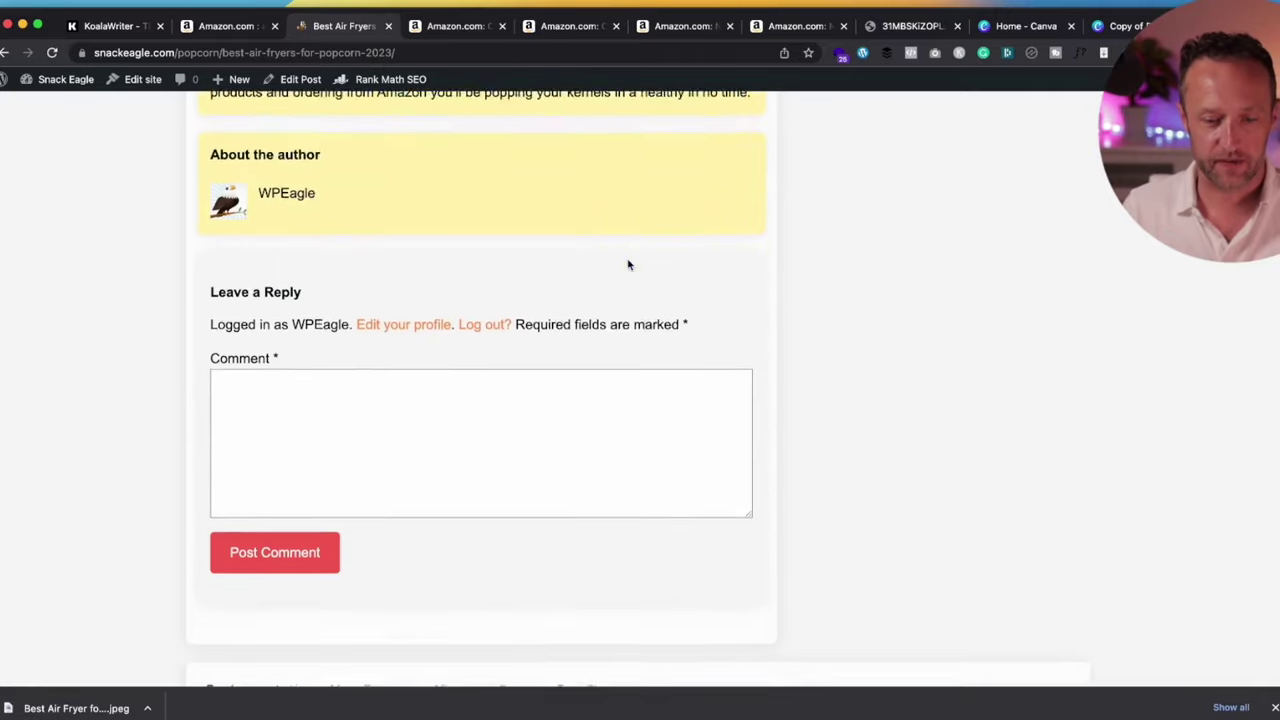
{"action": "scroll", "coordinate": [628, 262], "scroll_direction": "up", "scroll_amount": 20}
{"action": "scroll", "coordinate": [628, 263], "scroll_direction": "up", "scroll_amount": 10}
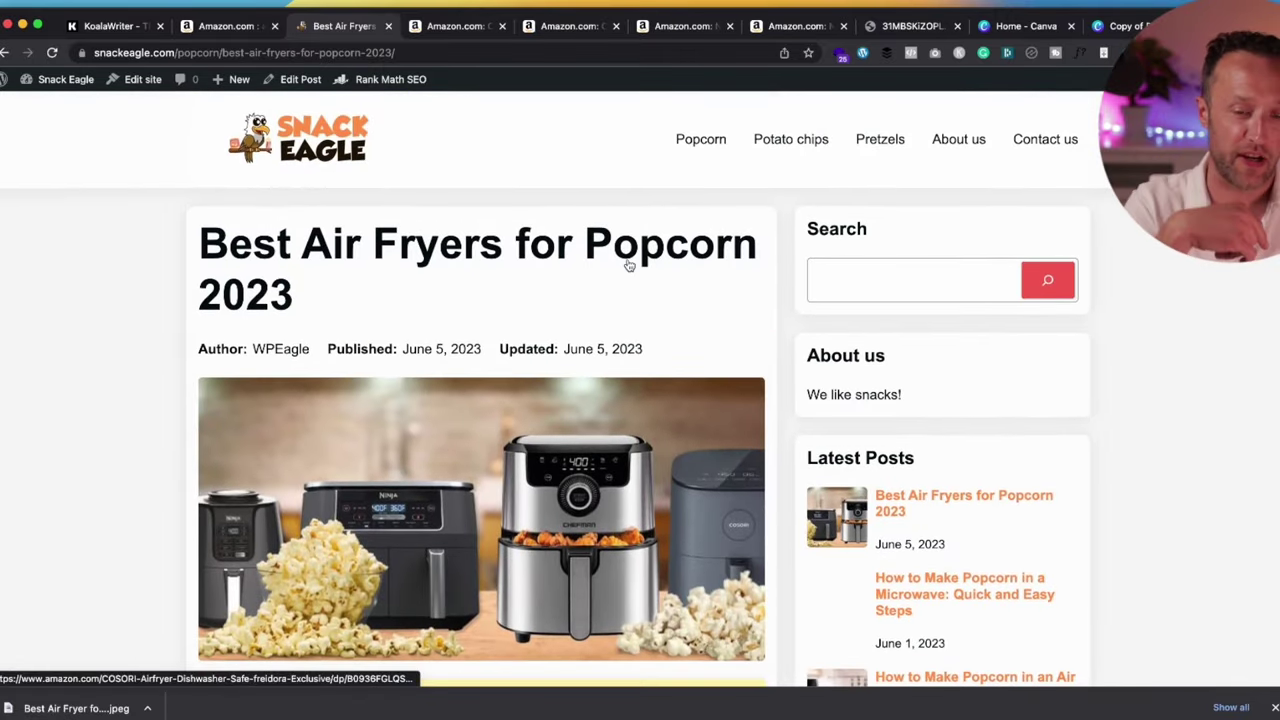